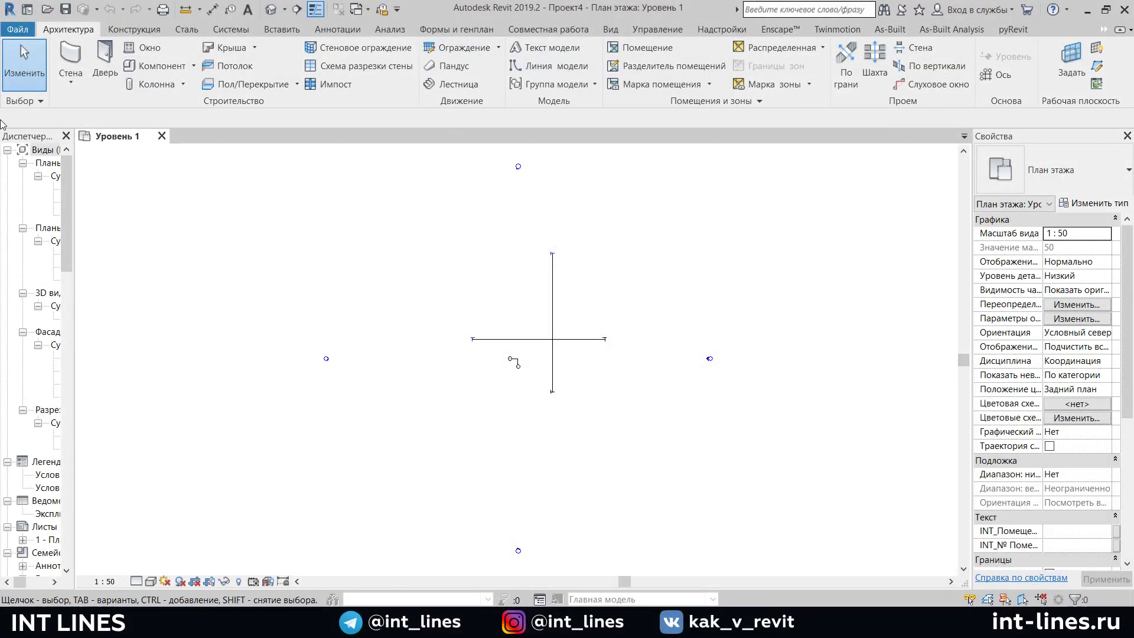
# Delete the grid lines and the Верт and Гор sections, confirming the warning, then reframe the plan
pyautogui.moveTo(22, 132); pyautogui.dragTo(7, 216)
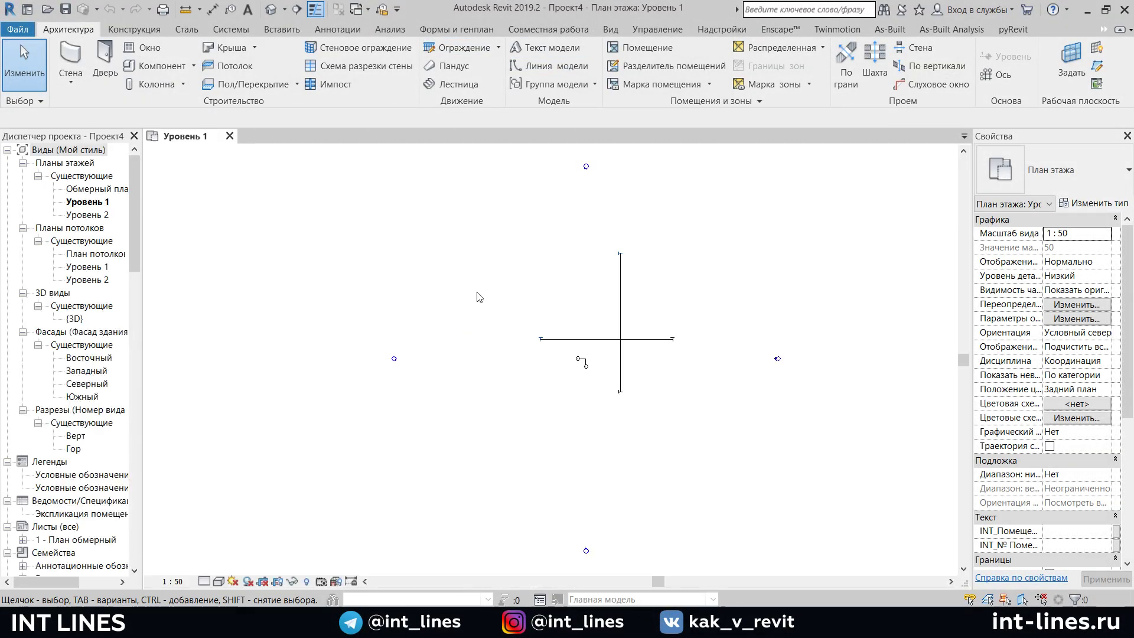
pyautogui.moveTo(670, 428); pyautogui.dragTo(418, 253)
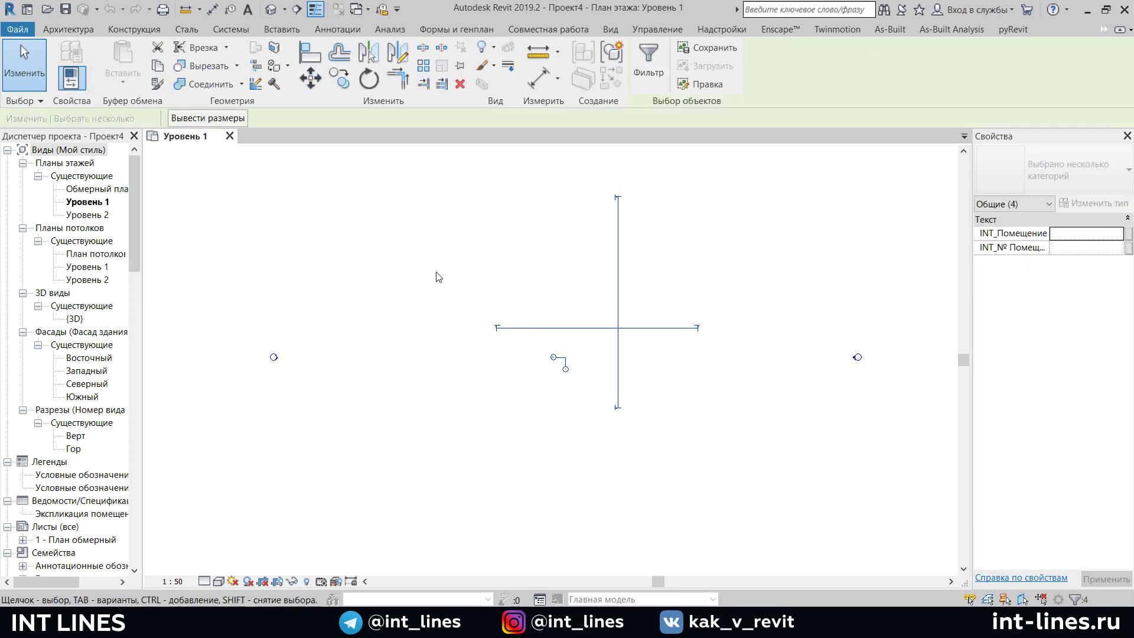
pyautogui.press('Delete')
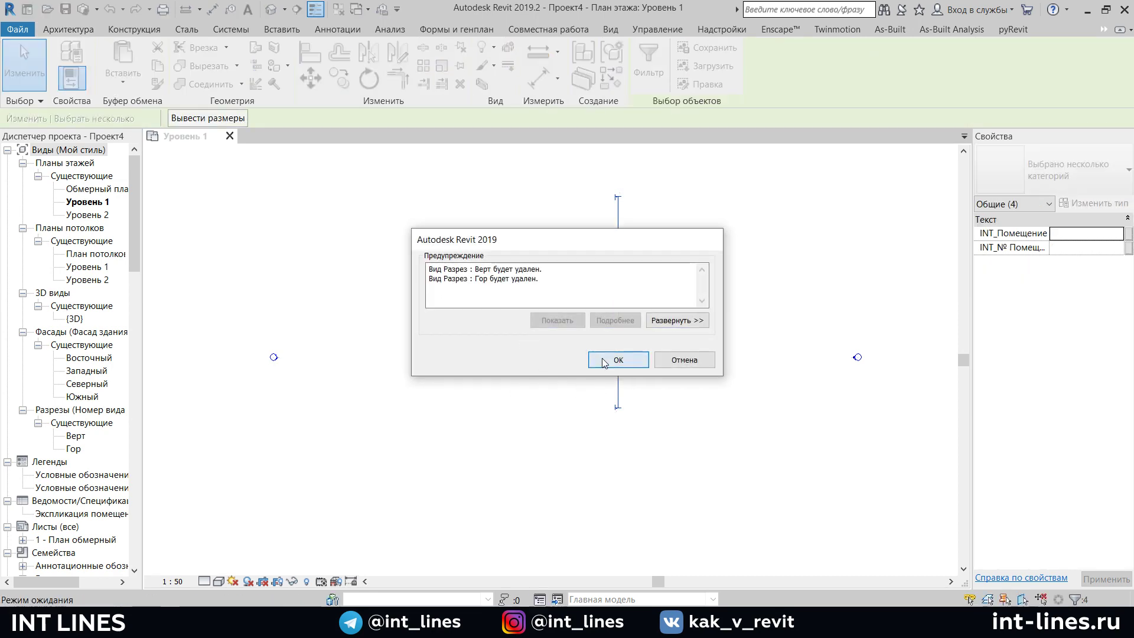
pyautogui.click(599, 365)
pyautogui.scroll(-2, 599, 364)
pyautogui.moveTo(587, 382); pyautogui.dragTo(560, 360, button='middle')
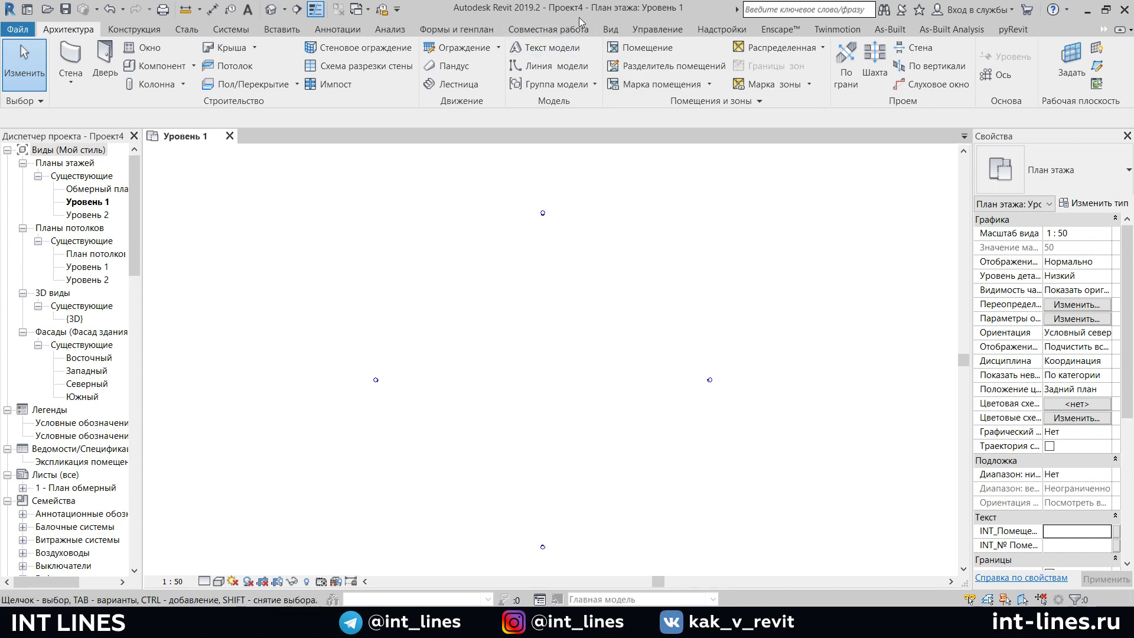
# Save the project on the desktop under the file name 'Тестовый проект'
pyautogui.click(65, 9)
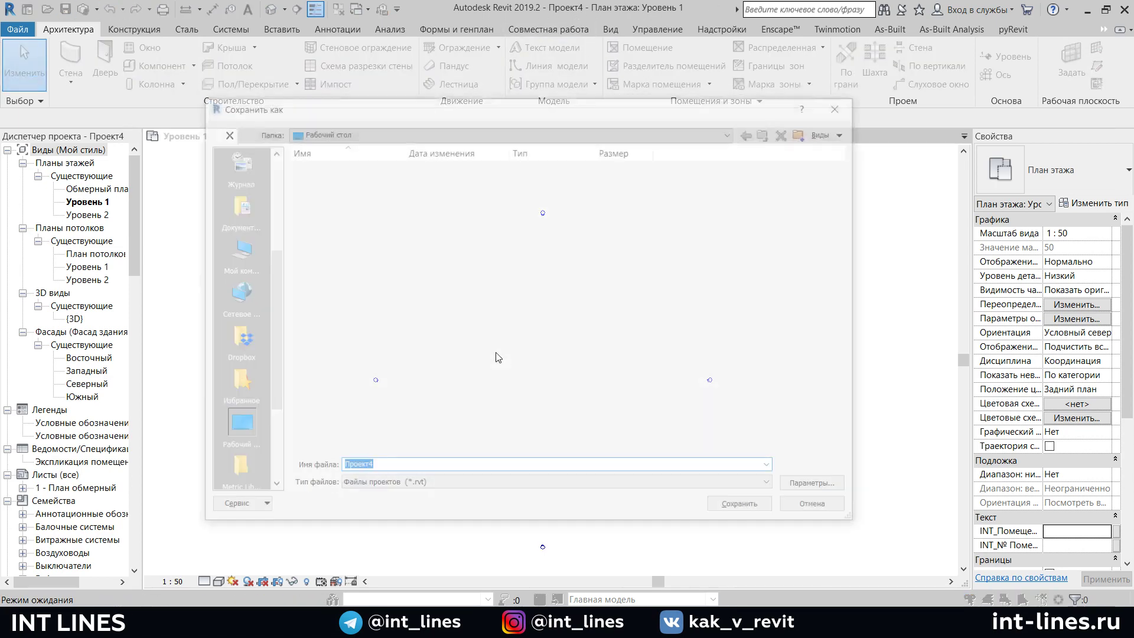
pyautogui.write('Тест')
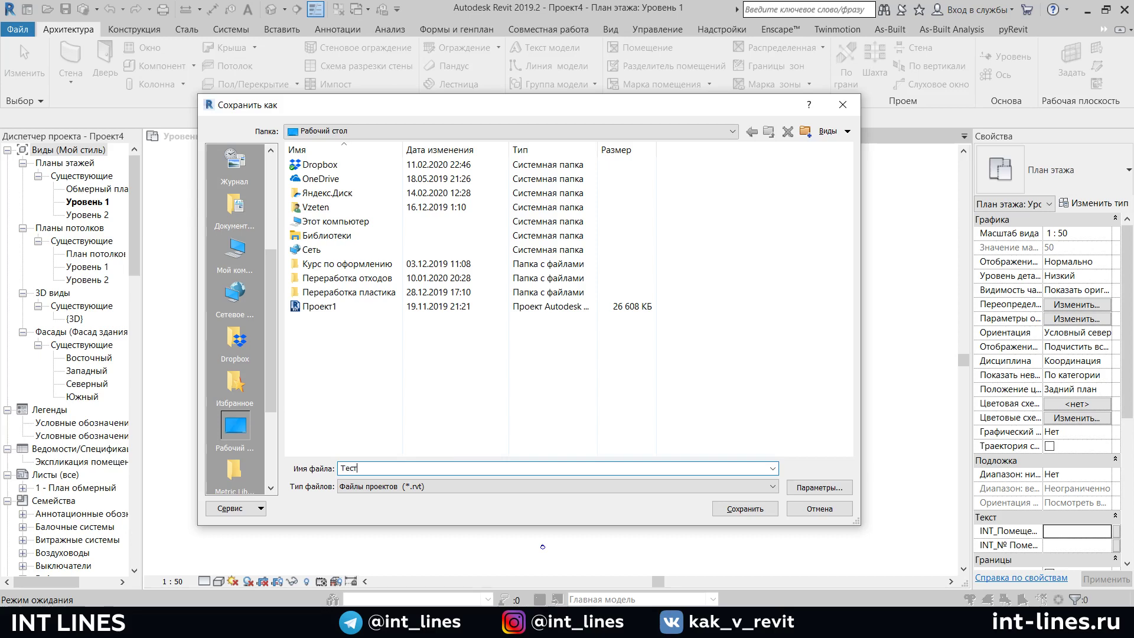
pyautogui.write('ов')
pyautogui.write('ый')
pyautogui.write(' ф')
pyautogui.write('ое')
pyautogui.press('BackSpace')
pyautogui.press('BackSpace')
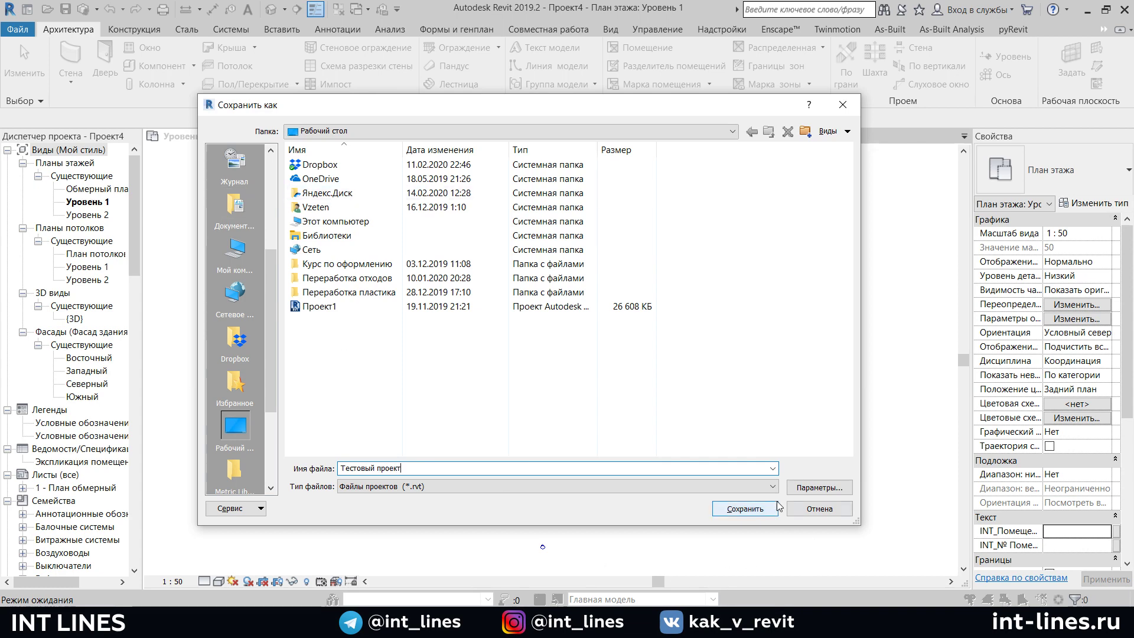
pyautogui.click(819, 487)
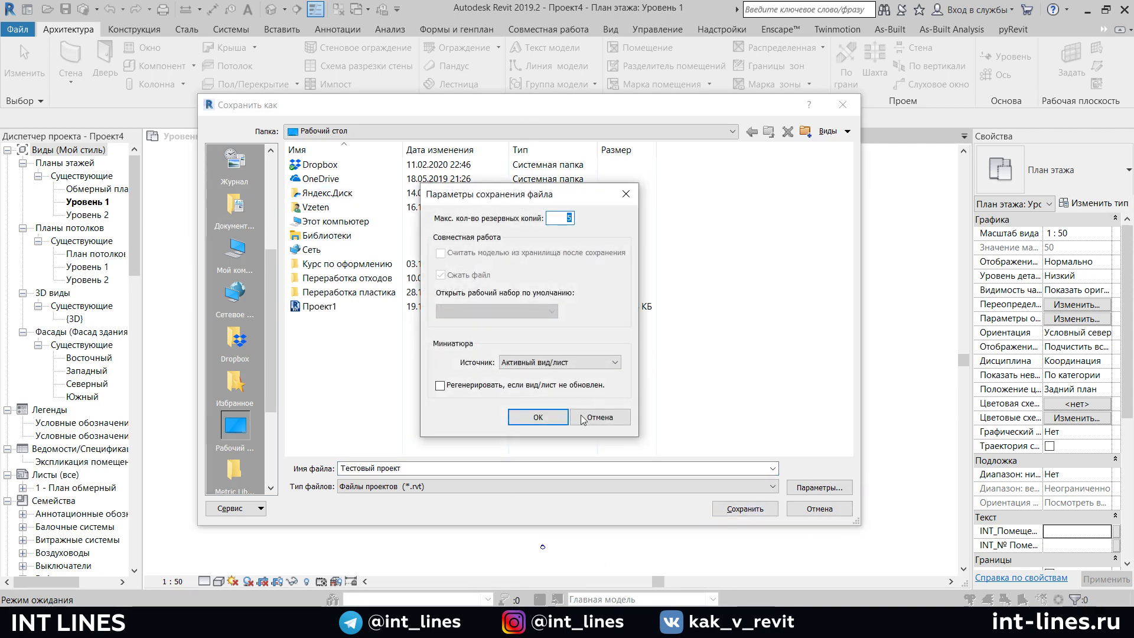
pyautogui.click(538, 417)
pyautogui.click(744, 509)
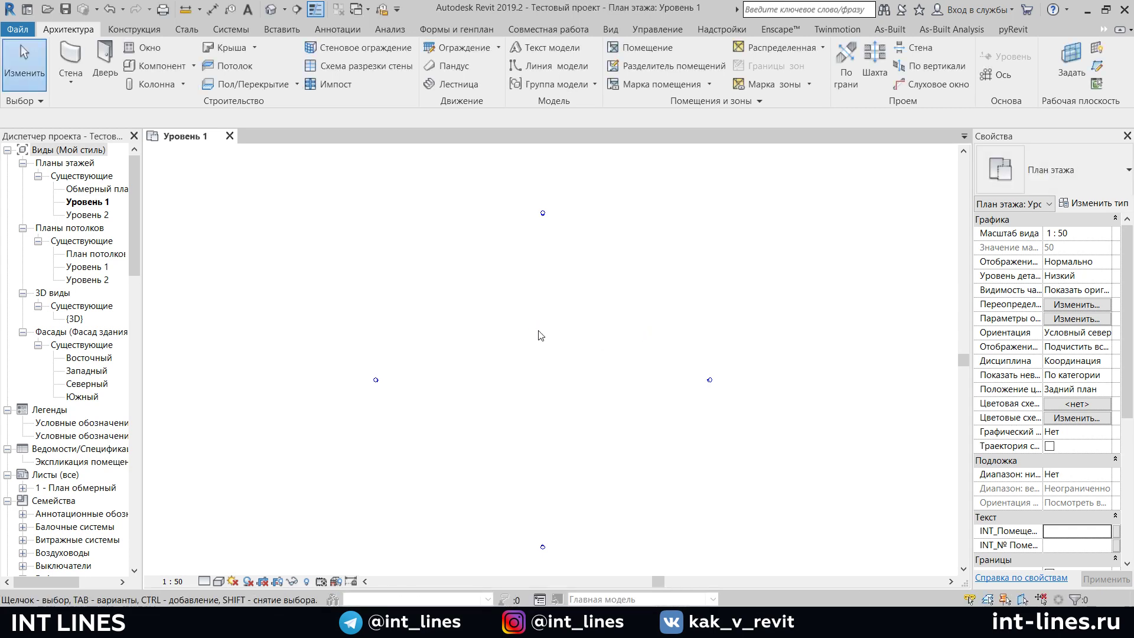
# Enable worksharing with collaboration 'Within your network' rather than BIM 360
pyautogui.scroll(-3, 543, 334)
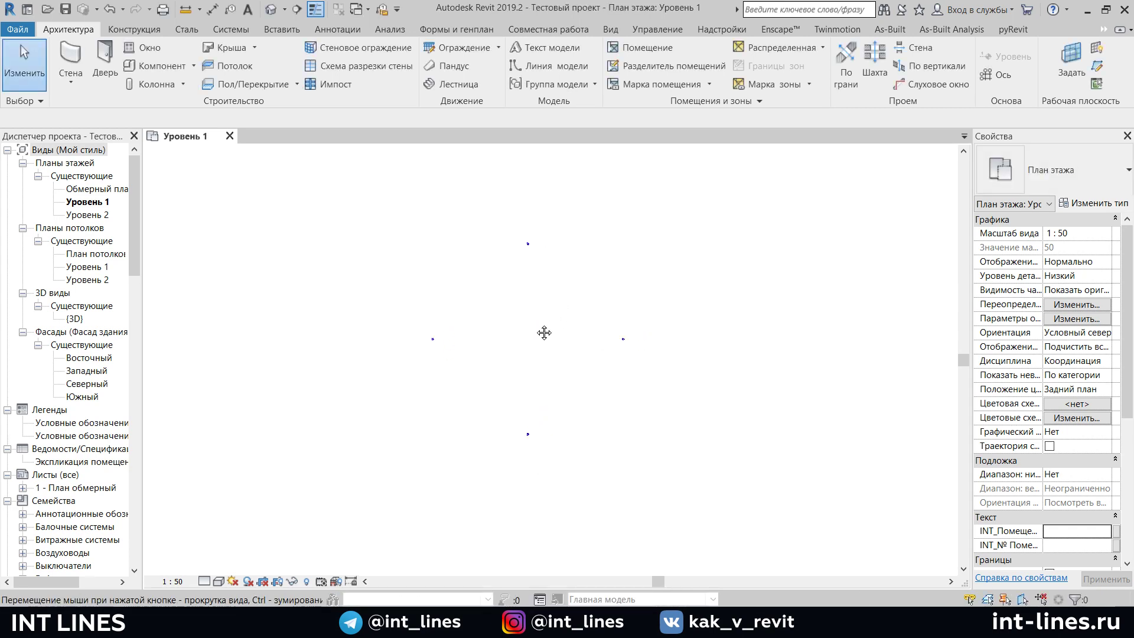
pyautogui.scroll(2, 543, 301)
pyautogui.moveTo(553, 305); pyautogui.dragTo(547, 301, button='middle')
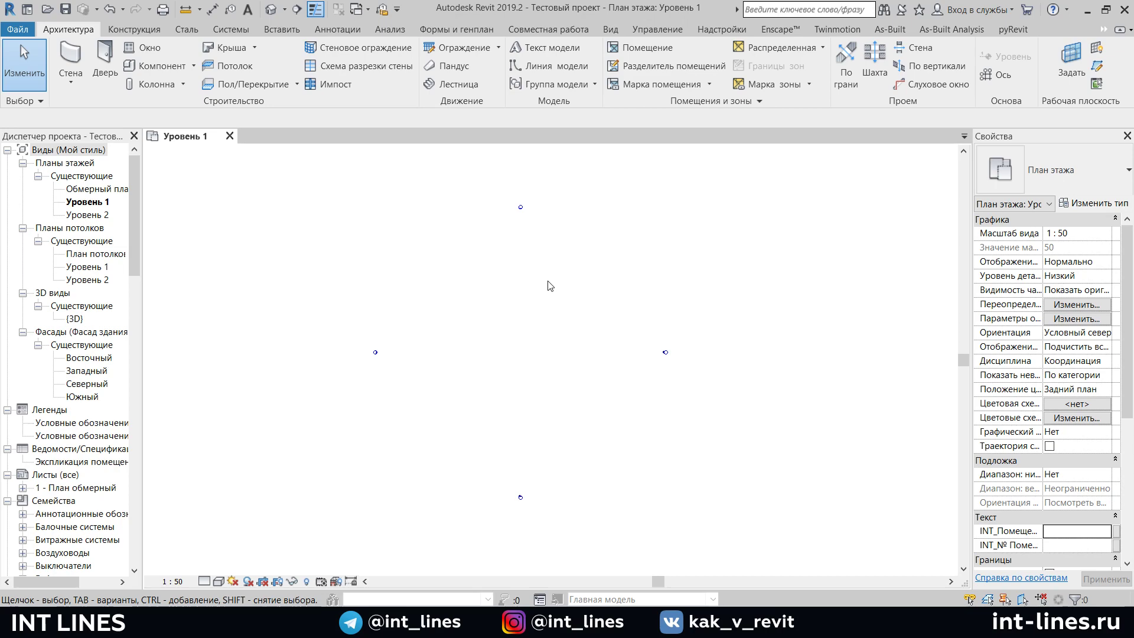
pyautogui.click(553, 31)
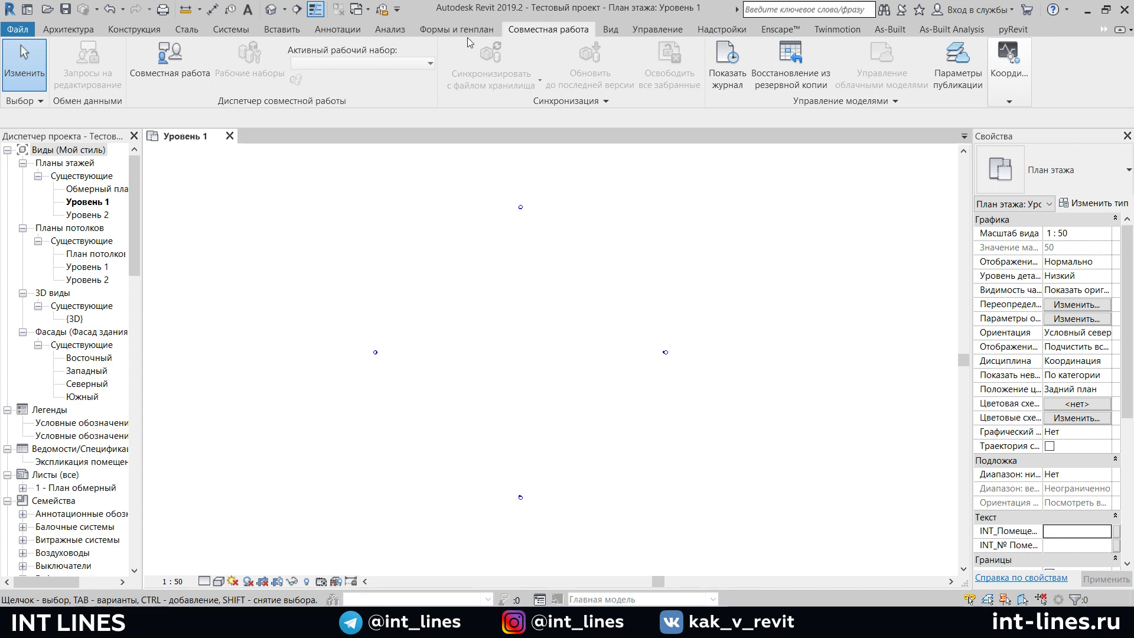
pyautogui.click(165, 66)
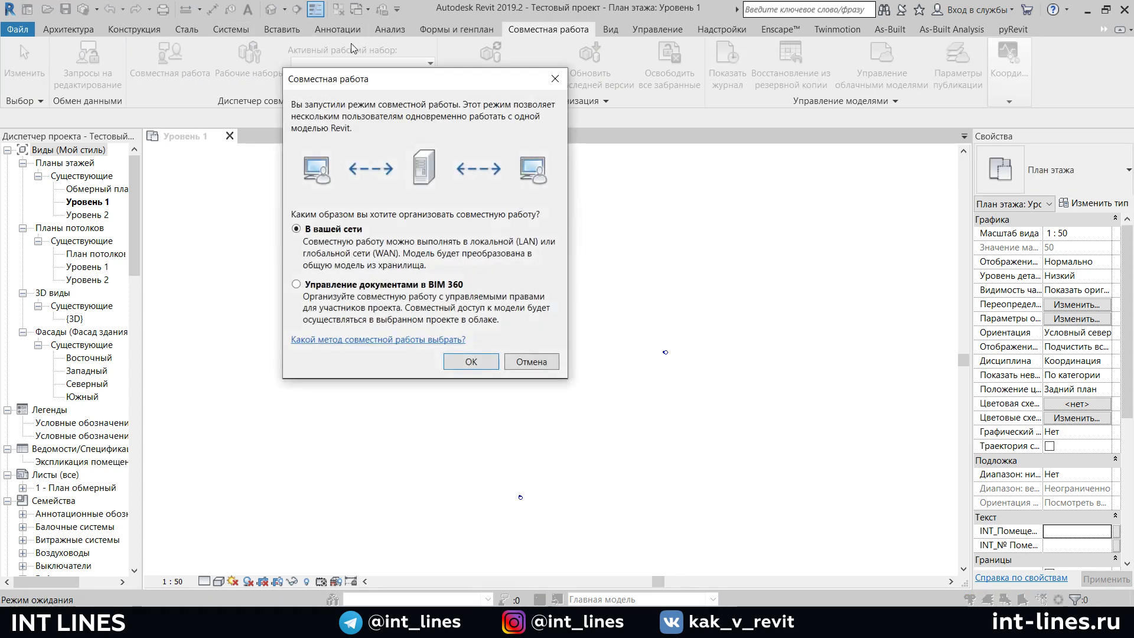
pyautogui.moveTo(401, 82); pyautogui.dragTo(510, 130)
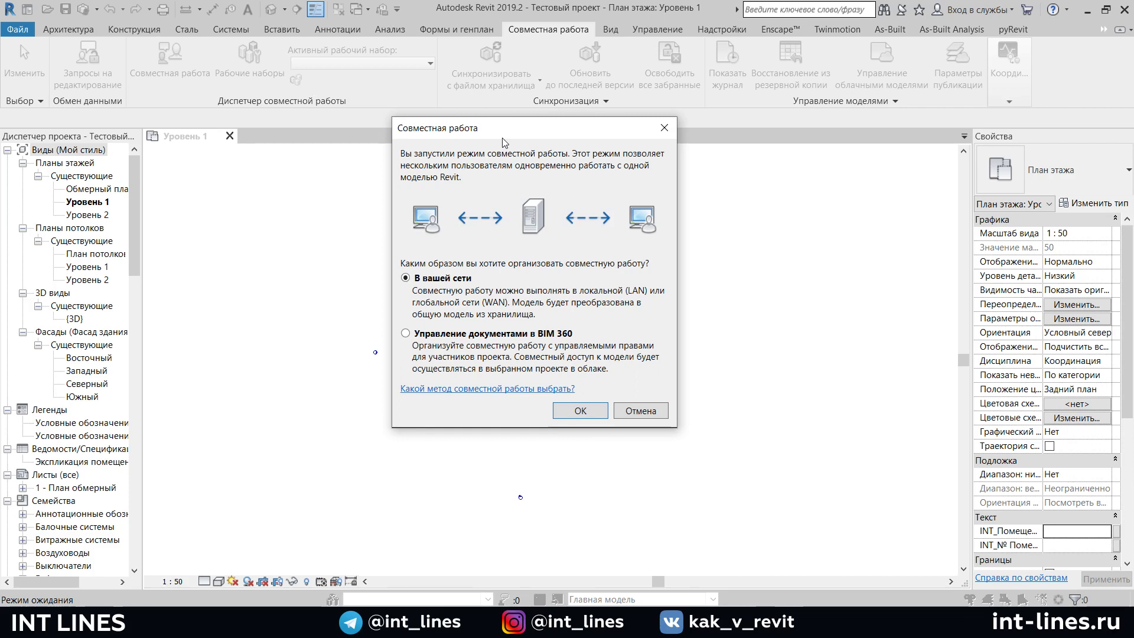
pyautogui.click(439, 334)
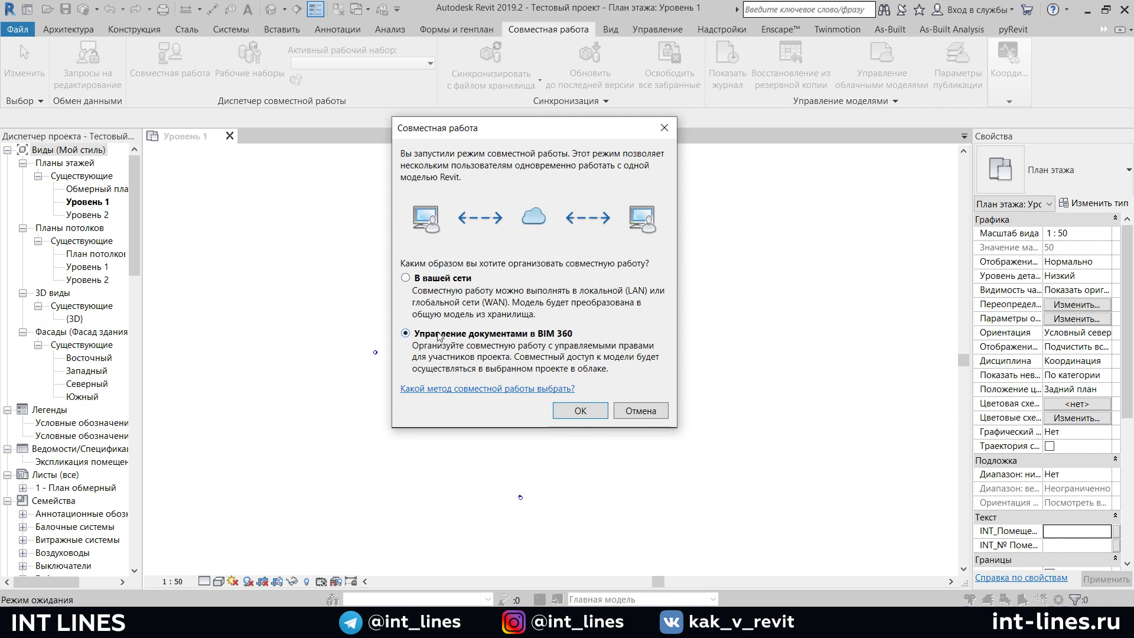
pyautogui.click(431, 276)
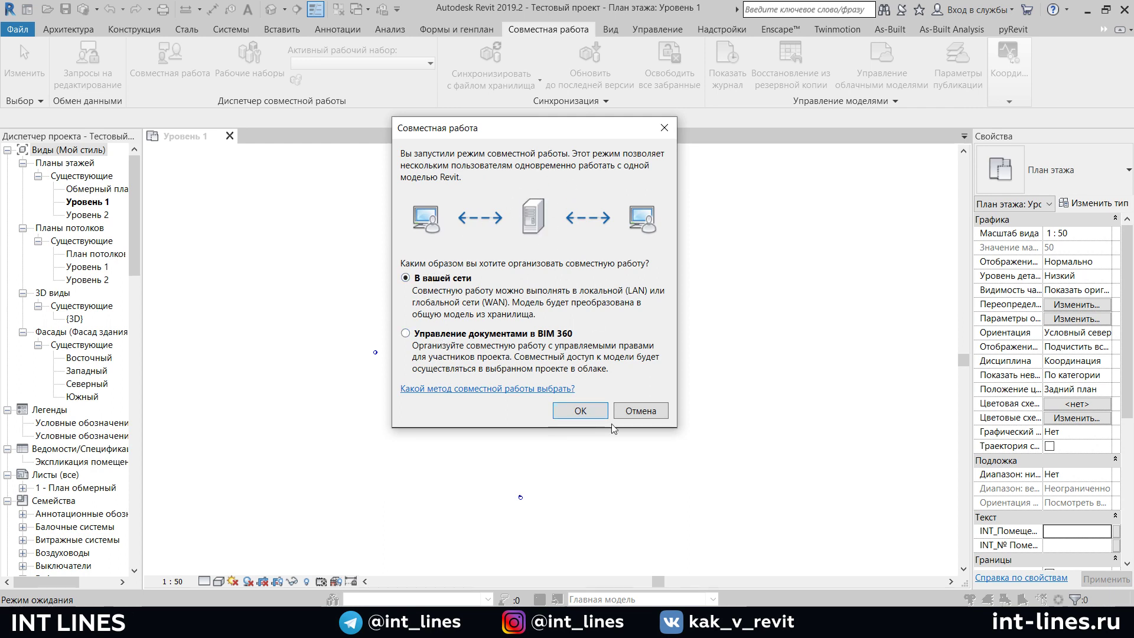
pyautogui.click(597, 413)
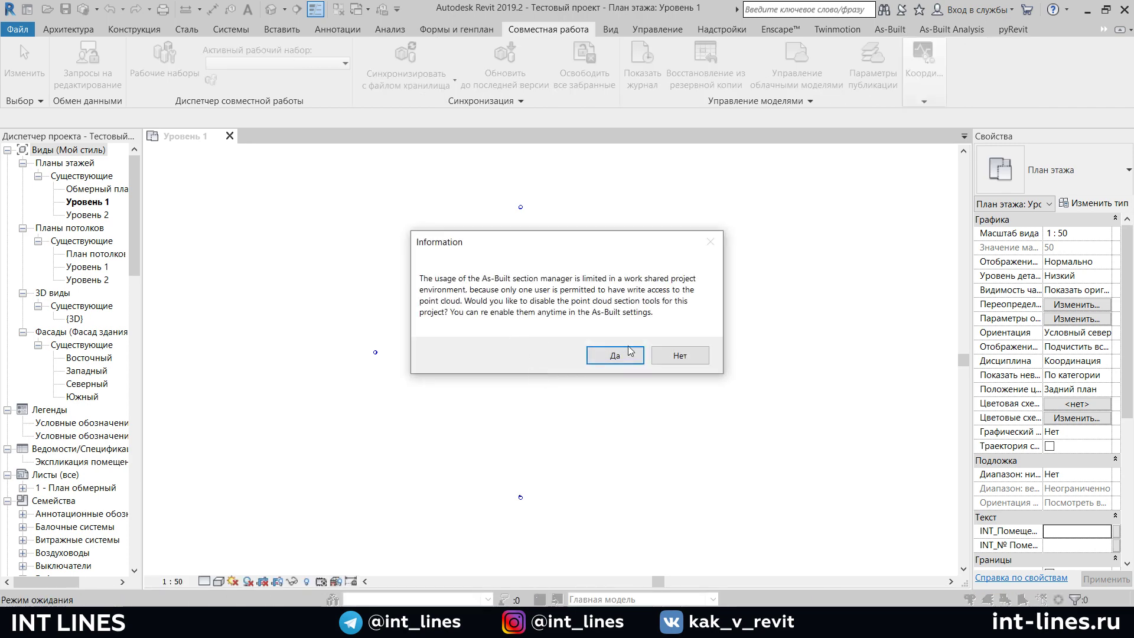
# Answer Да to disable As-Built section tools, then bring up the Worksets list
pyautogui.click(624, 354)
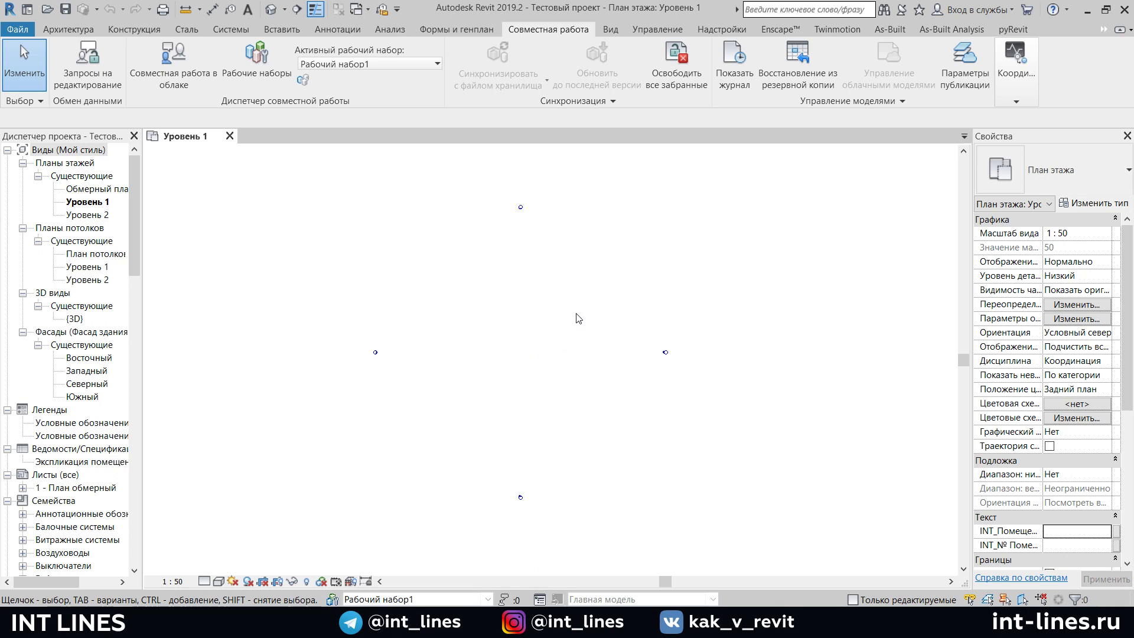
pyautogui.moveTo(554, 318); pyautogui.dragTo(582, 307, button='middle')
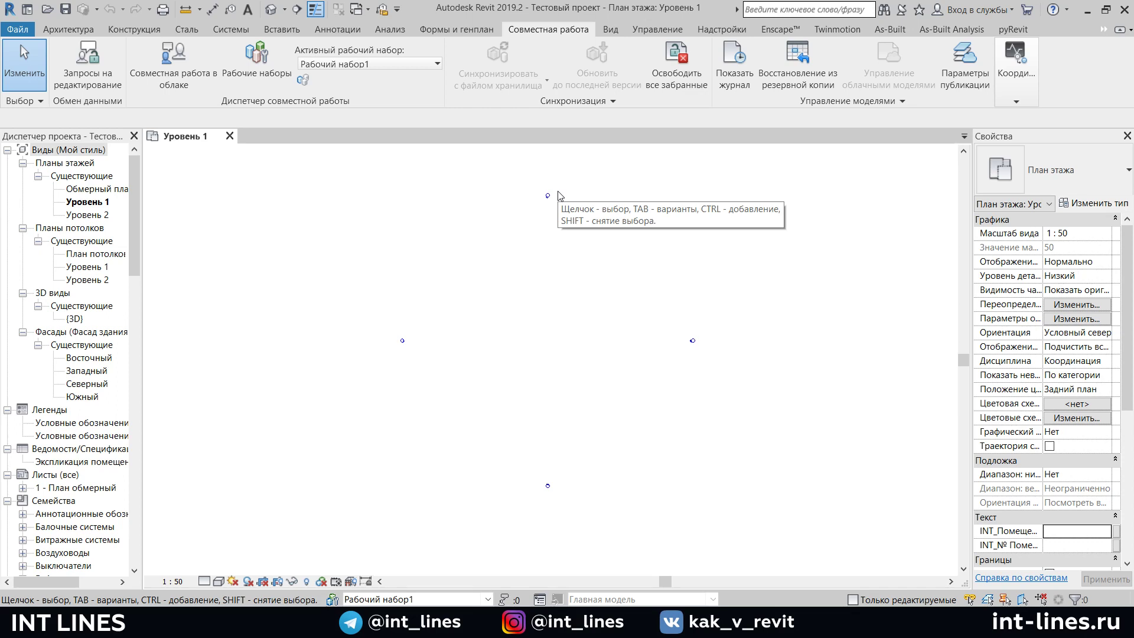
pyautogui.moveTo(614, 303)
pyautogui.mouseDown(button='middle')
pyautogui.moveTo(580, 297)
pyautogui.moveTo(605, 304)
pyautogui.mouseUp(button='middle')
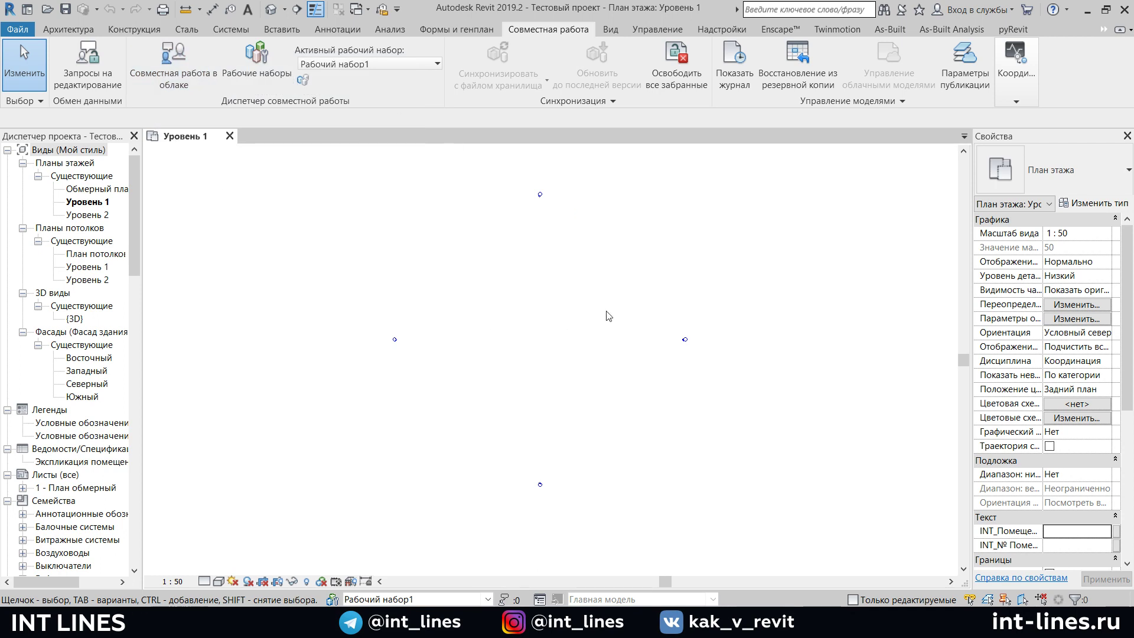
pyautogui.moveTo(586, 308); pyautogui.dragTo(587, 320, button='middle')
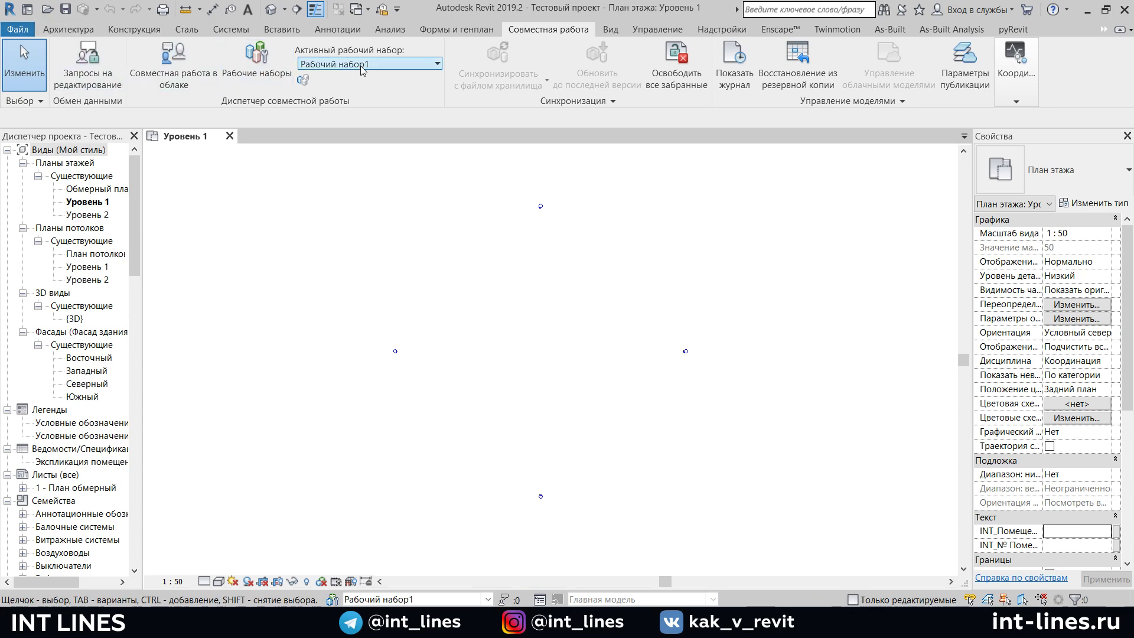
pyautogui.click(271, 58)
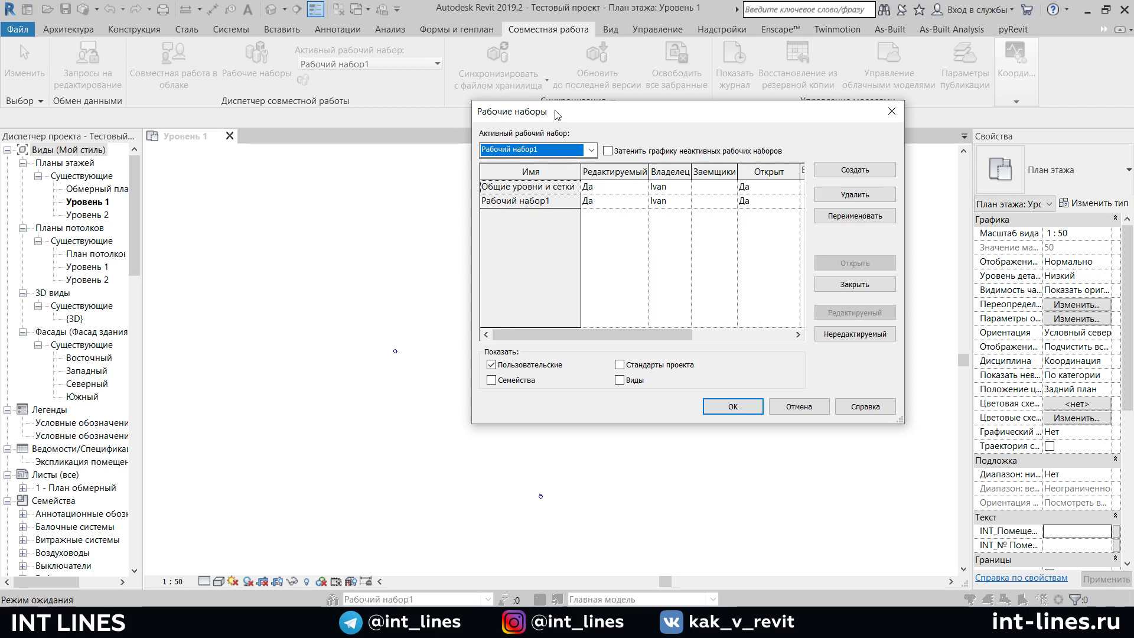
# Review the existing worksets and create a new workset named Таня
pyautogui.click(534, 187)
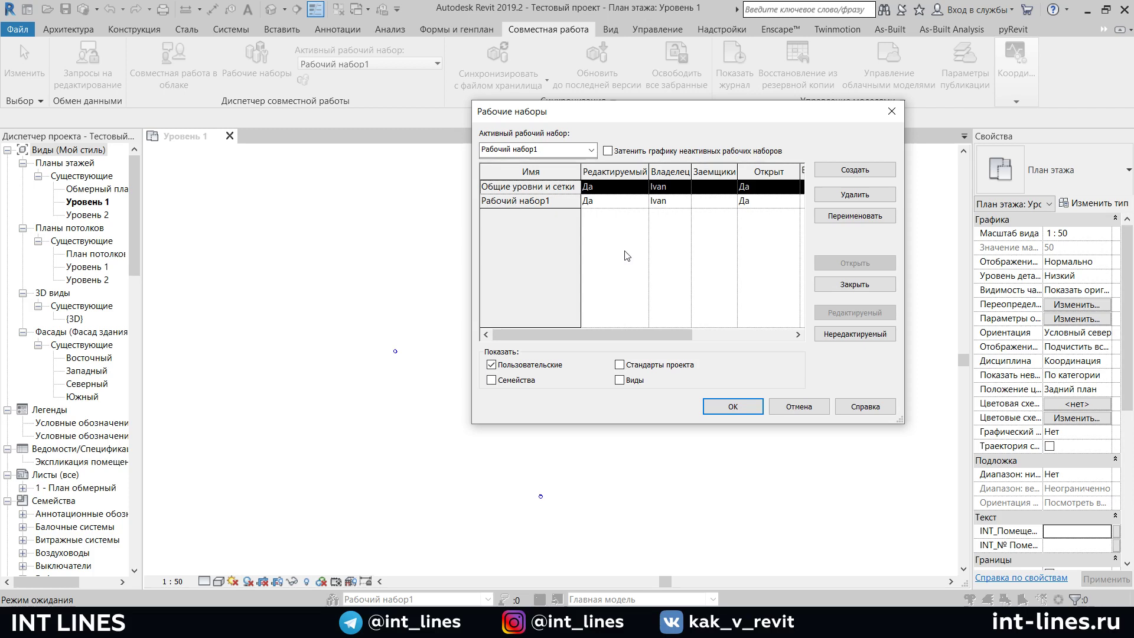
pyautogui.click(540, 203)
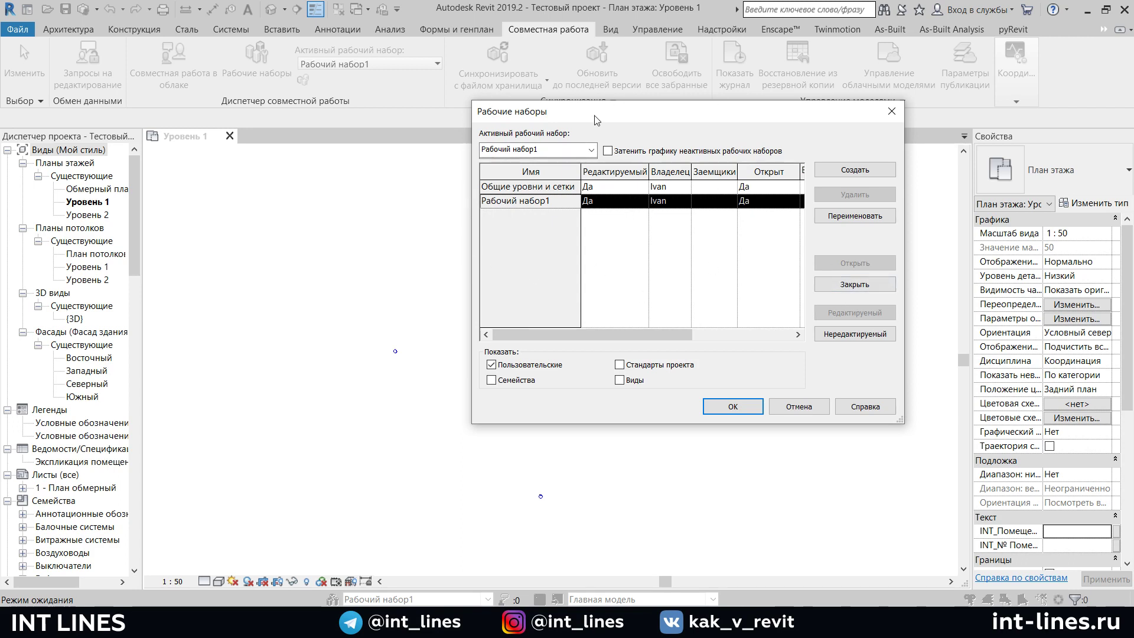
pyautogui.moveTo(596, 120); pyautogui.dragTo(526, 135)
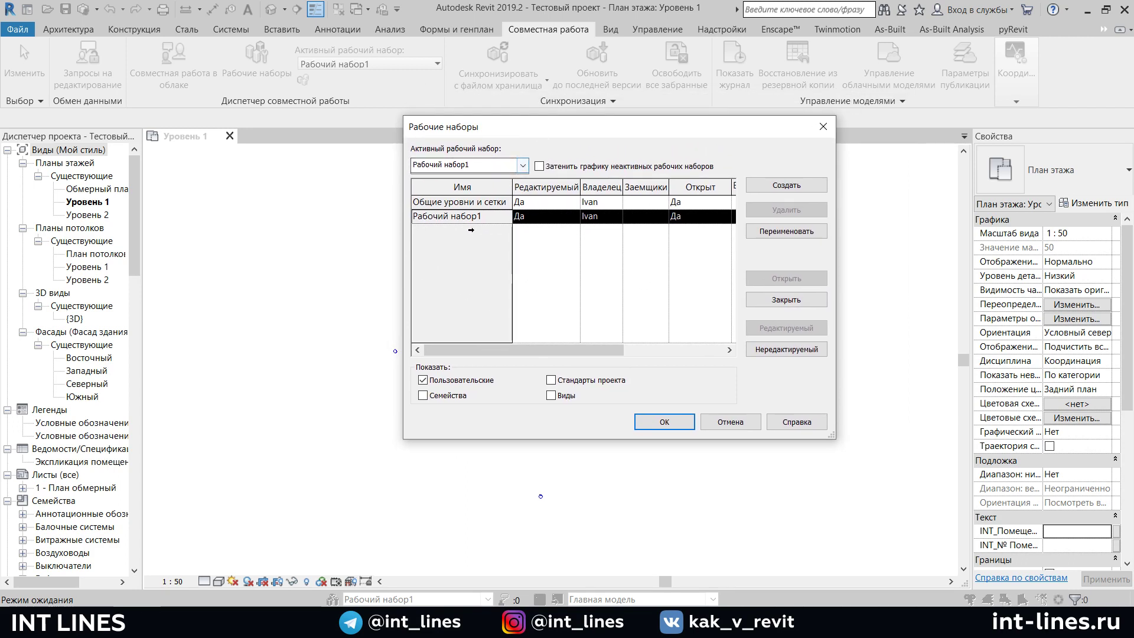
pyautogui.click(792, 186)
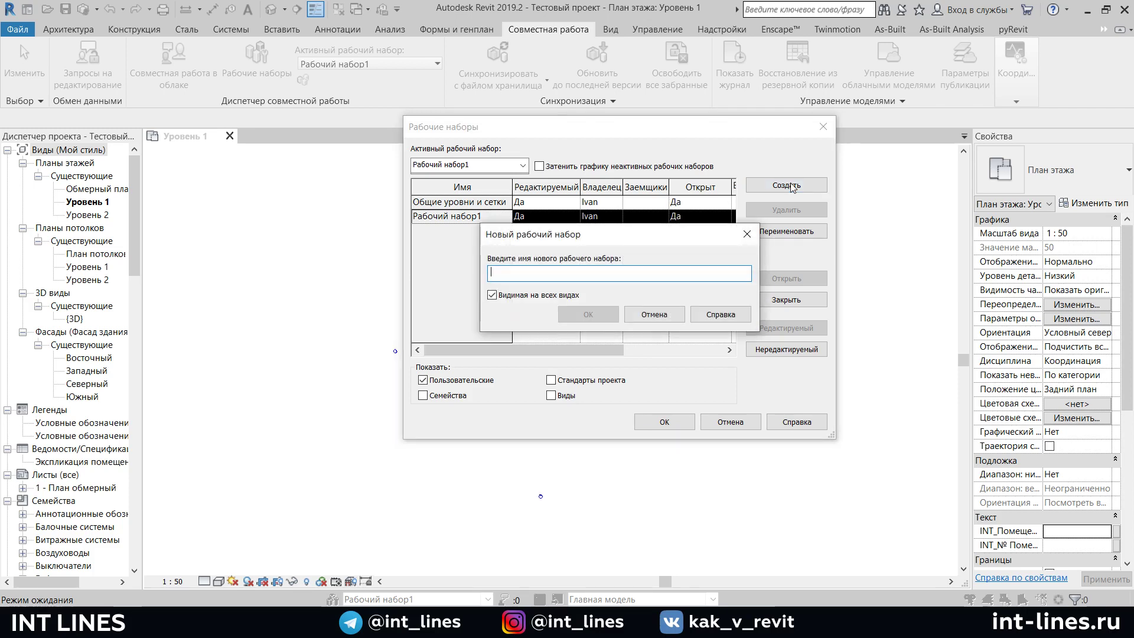
pyautogui.write('Та')
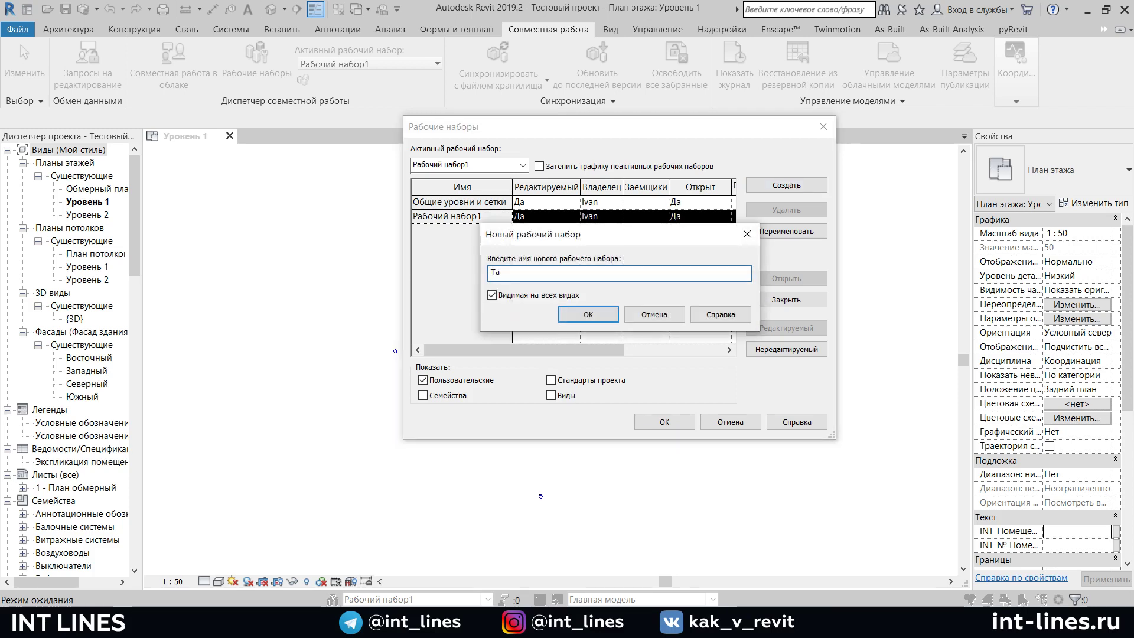
pyautogui.write('ня')
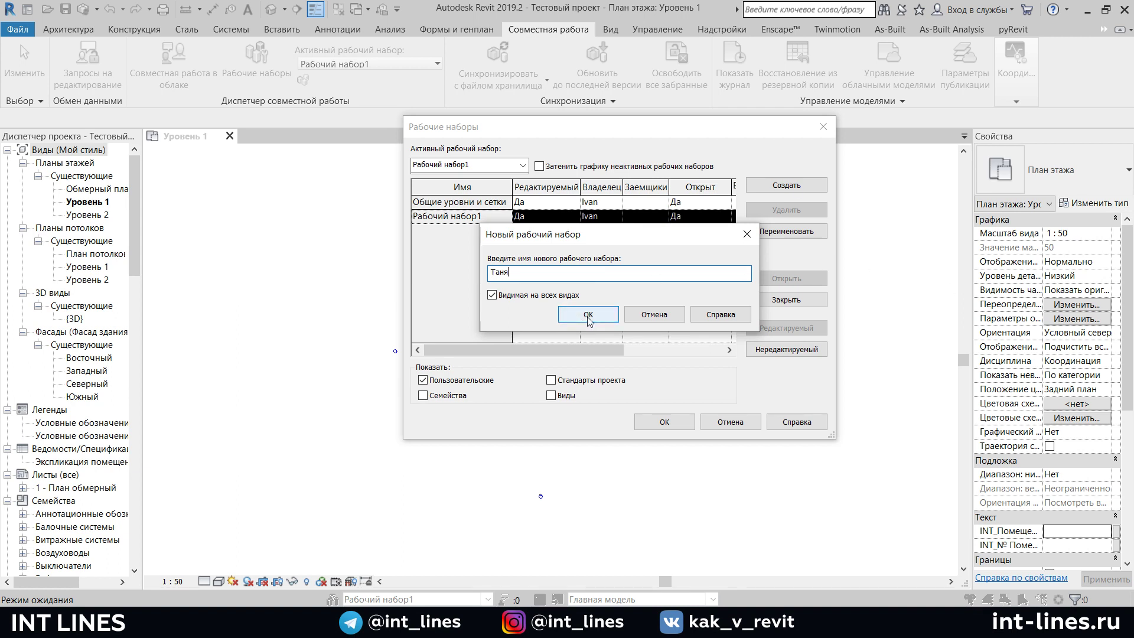
pyautogui.click(588, 315)
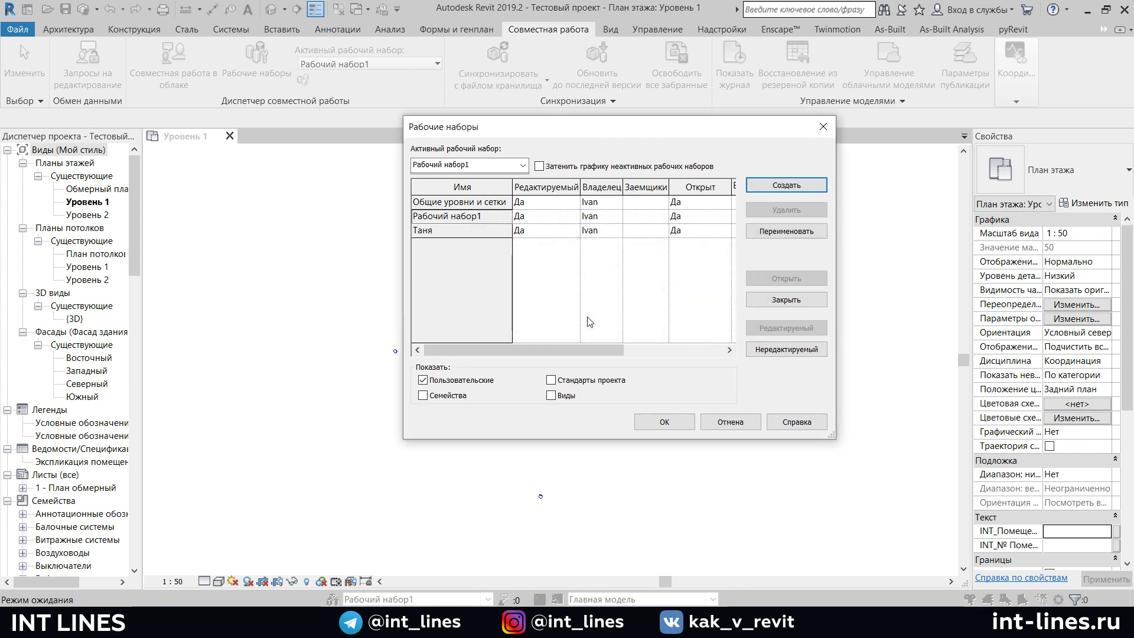
# Add a second workset named Ваня and make it the active workset
pyautogui.click(786, 185)
pyautogui.write('Ваня')
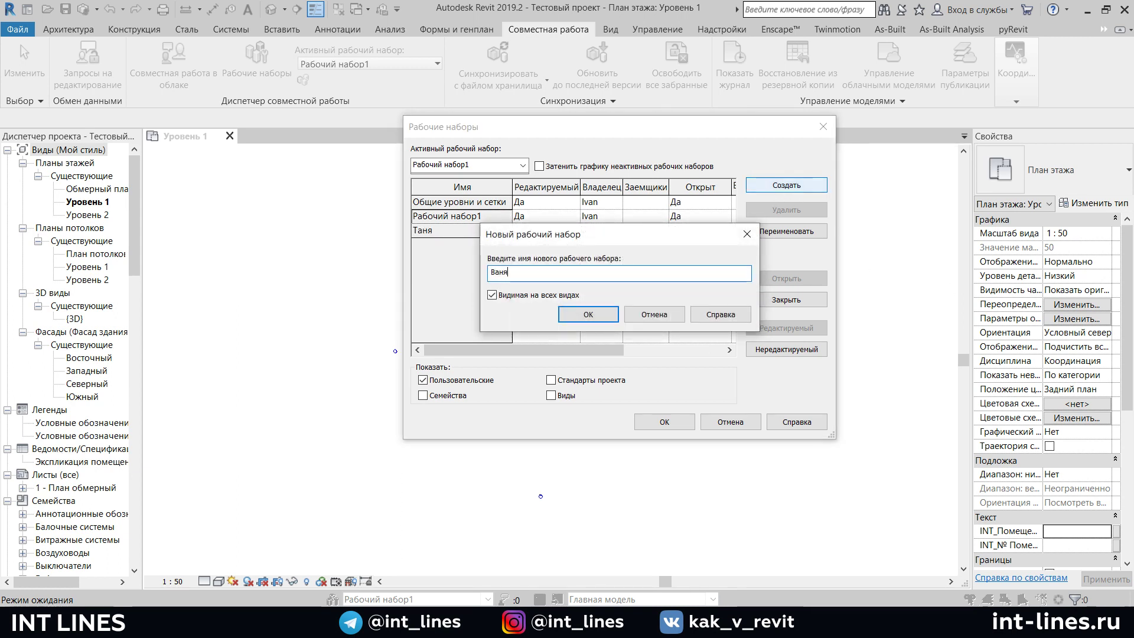
pyautogui.click(607, 314)
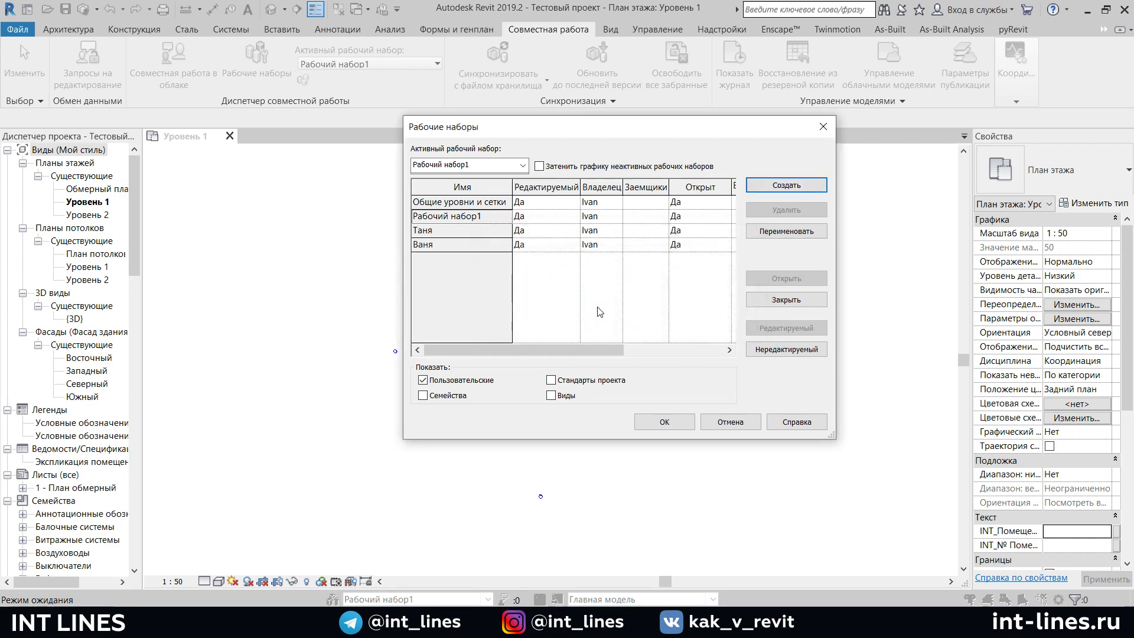
pyautogui.click(666, 418)
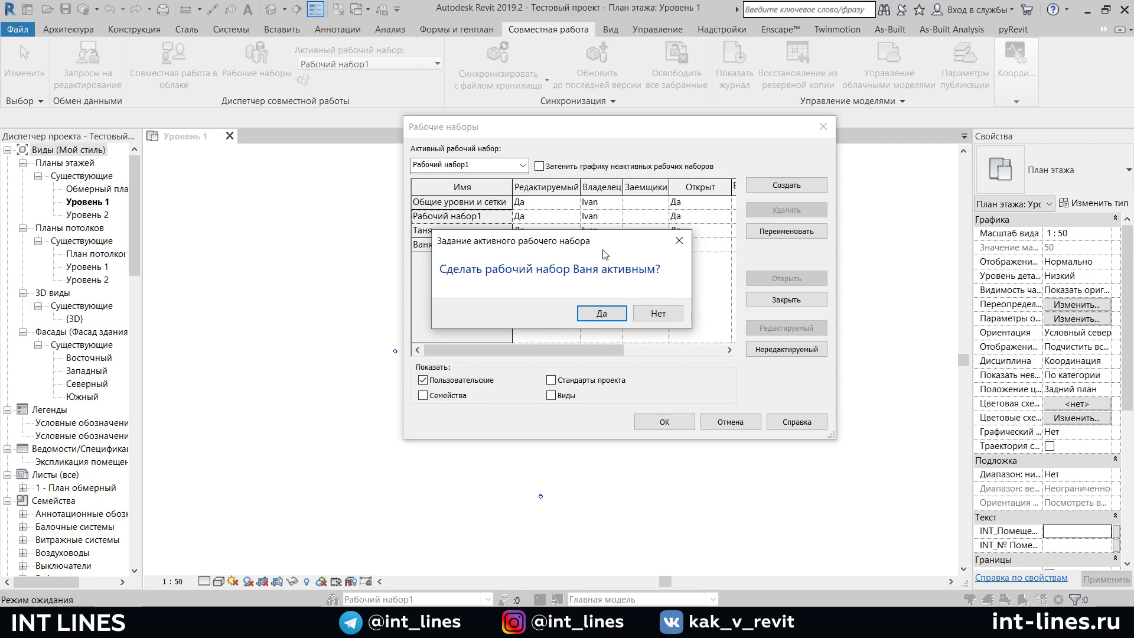
pyautogui.moveTo(603, 254); pyautogui.dragTo(673, 231)
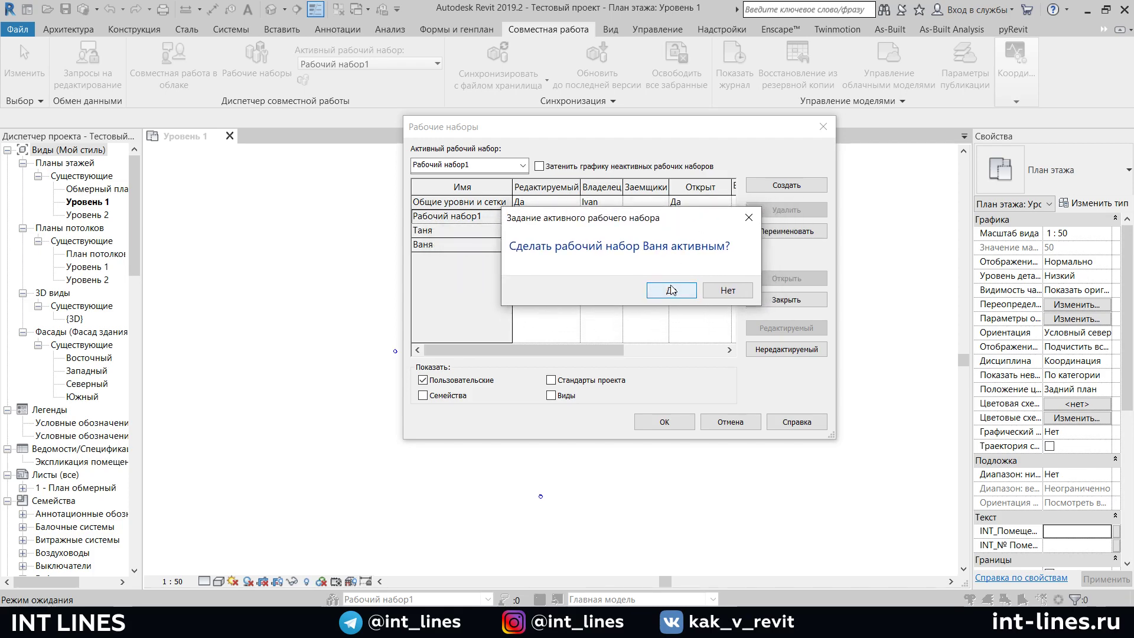
pyautogui.click(671, 289)
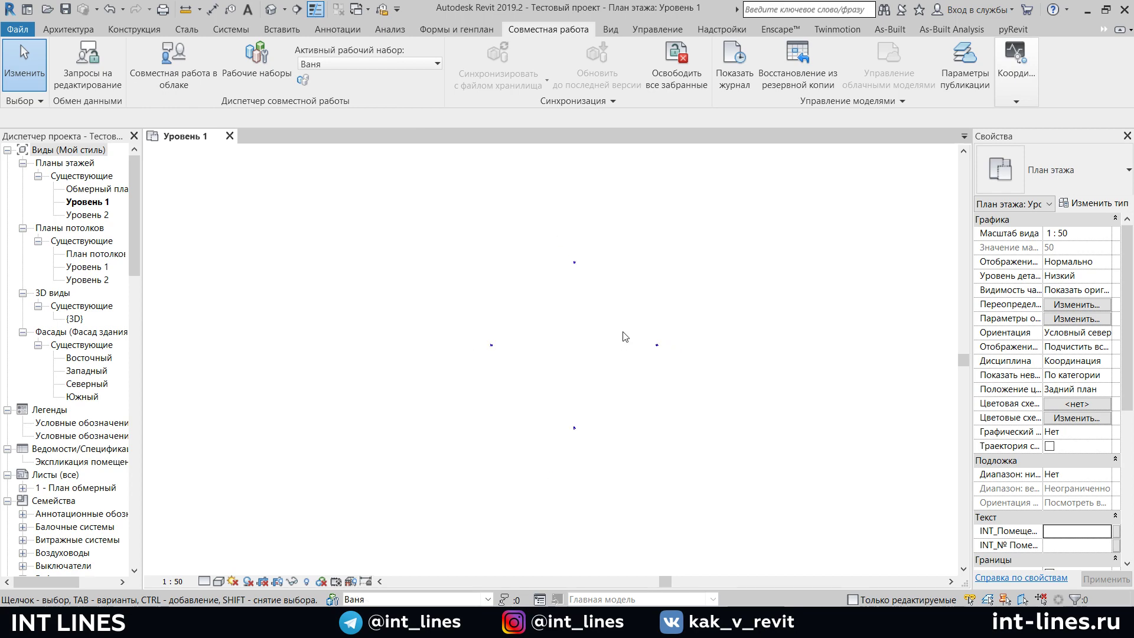
# Save As Тестовый проект.rvt on the desktop with maximum backups set to 3
pyautogui.moveTo(626, 336); pyautogui.dragTo(562, 329, button='middle')
pyautogui.moveTo(591, 332); pyautogui.dragTo(590, 343, button='middle')
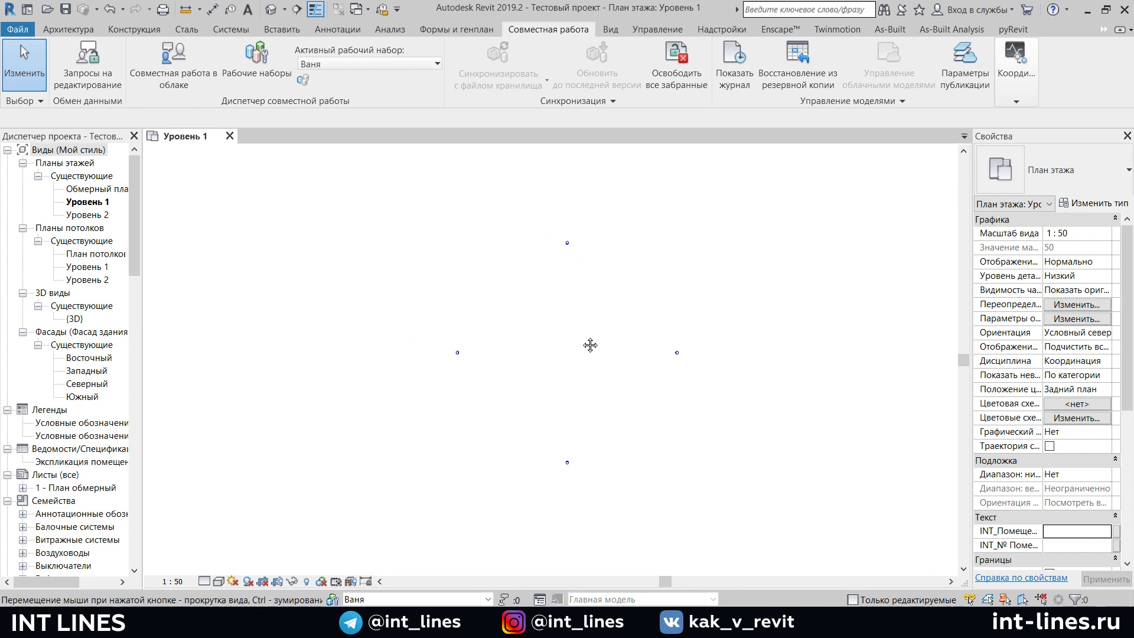
pyautogui.moveTo(673, 341); pyautogui.dragTo(656, 340, button='middle')
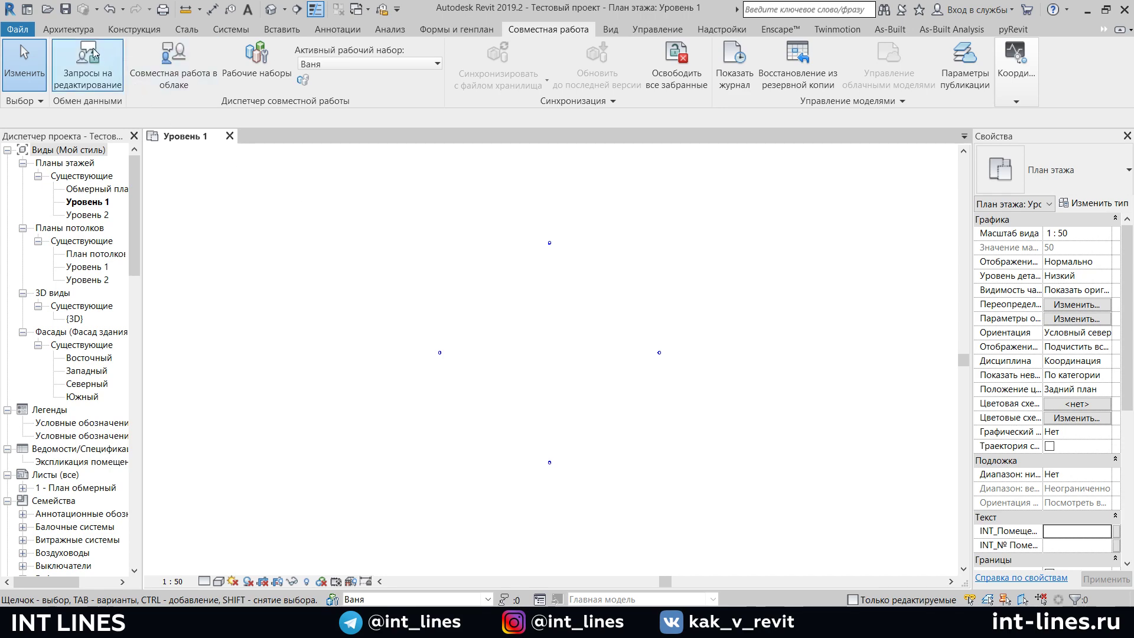
pyautogui.click(18, 29)
pyautogui.moveTo(53, 221)
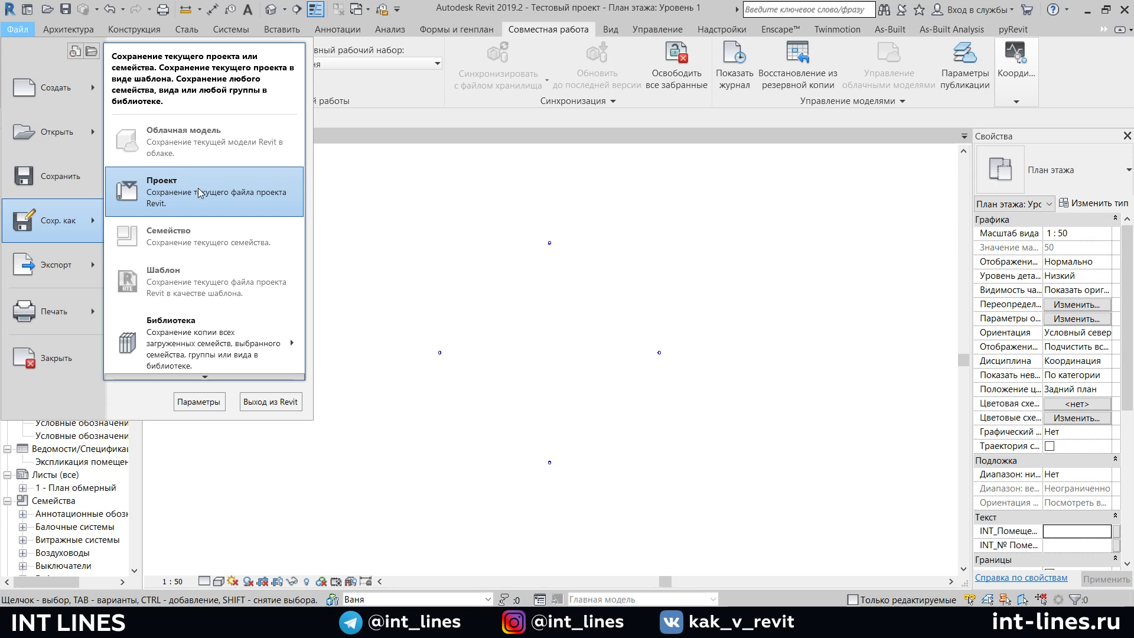
pyautogui.click(197, 188)
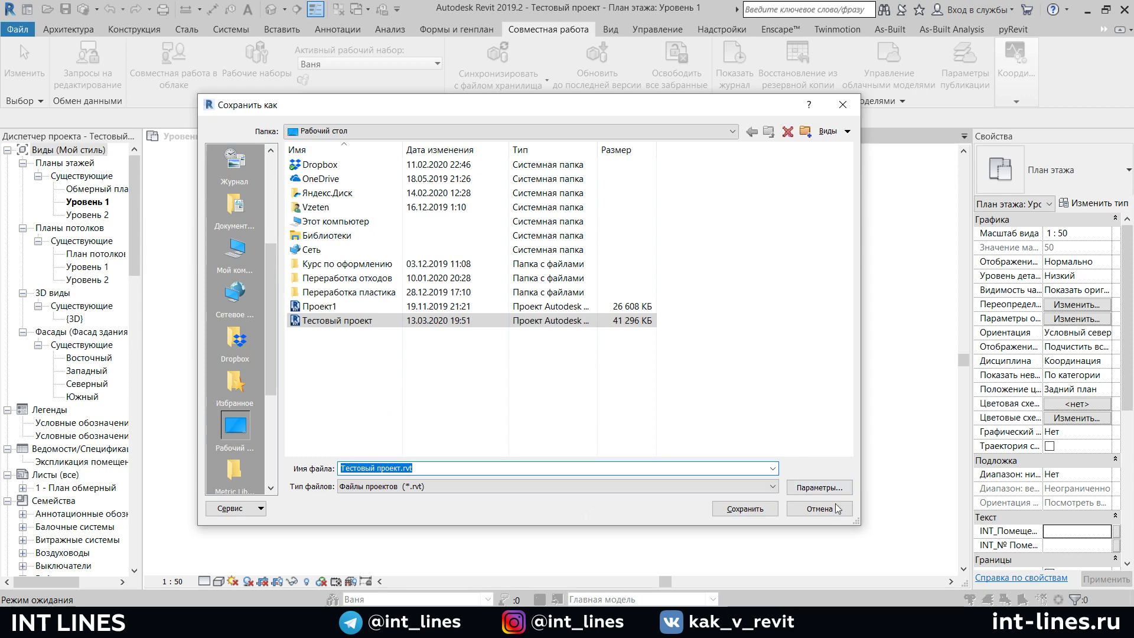
pyautogui.click(810, 490)
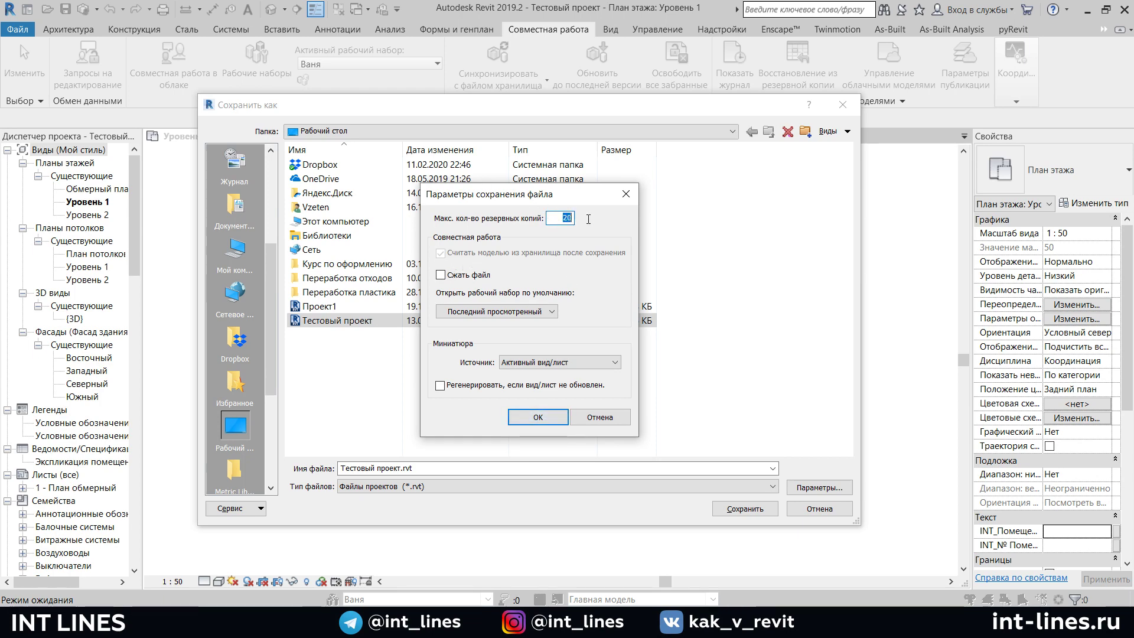
pyautogui.write('3')
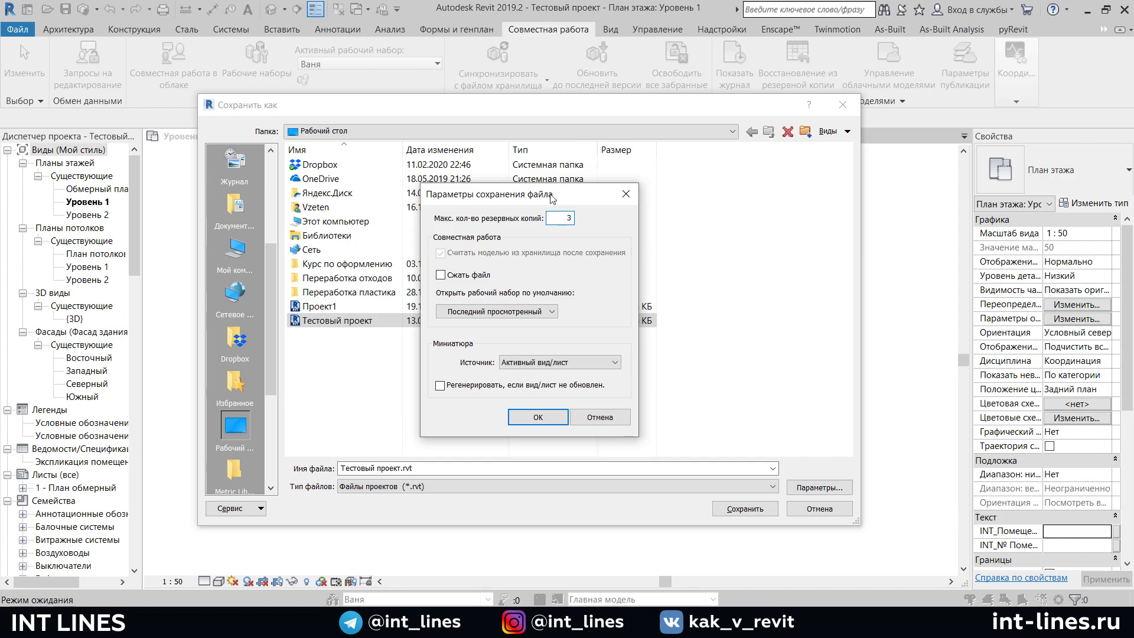
pyautogui.moveTo(551, 195); pyautogui.dragTo(574, 155)
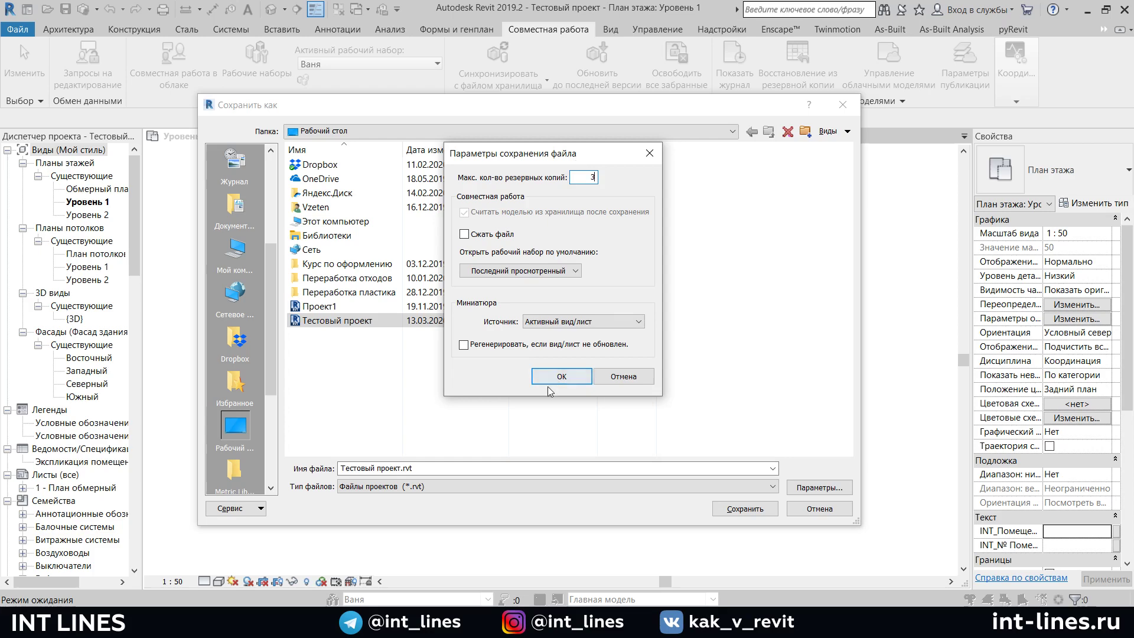
pyautogui.click(561, 376)
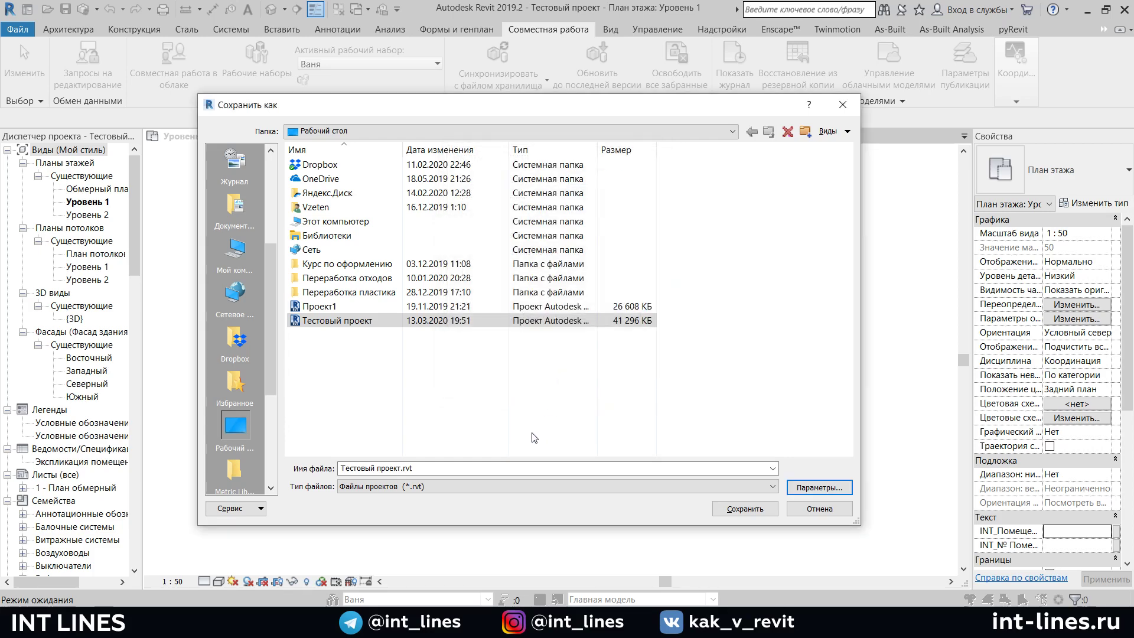
pyautogui.click(744, 509)
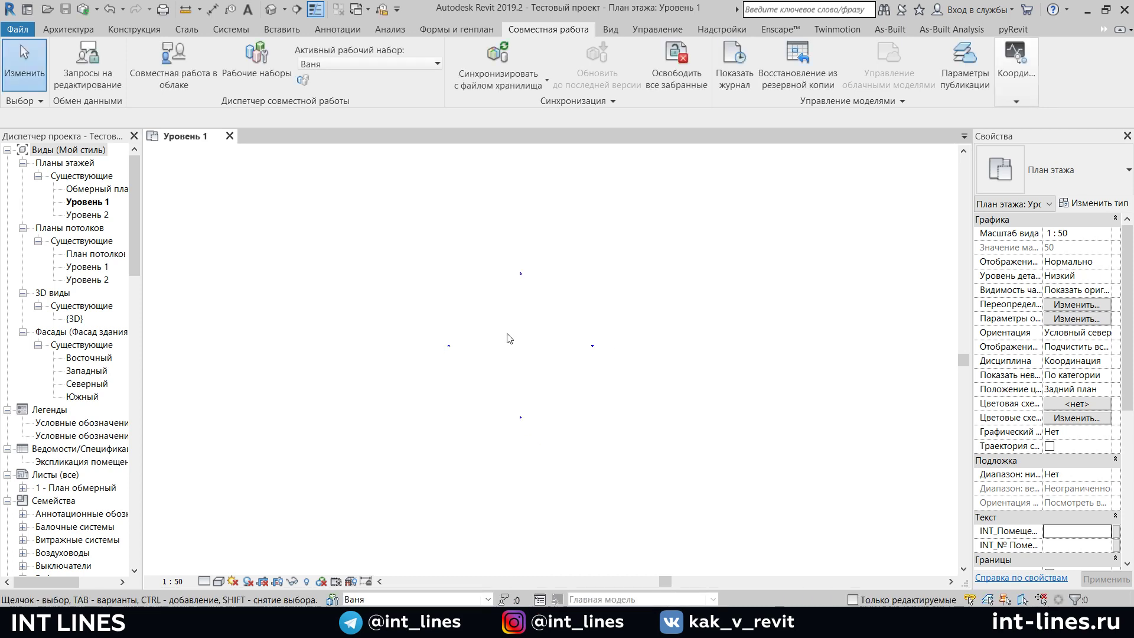
# Close the Тестовый проект project from the File menu
pyautogui.moveTo(508, 339)
pyautogui.mouseDown(button='middle')
pyautogui.moveTo(453, 331)
pyautogui.moveTo(546, 299)
pyautogui.moveTo(495, 289)
pyautogui.mouseUp(button='middle')
pyautogui.scroll(1, 490, 319)
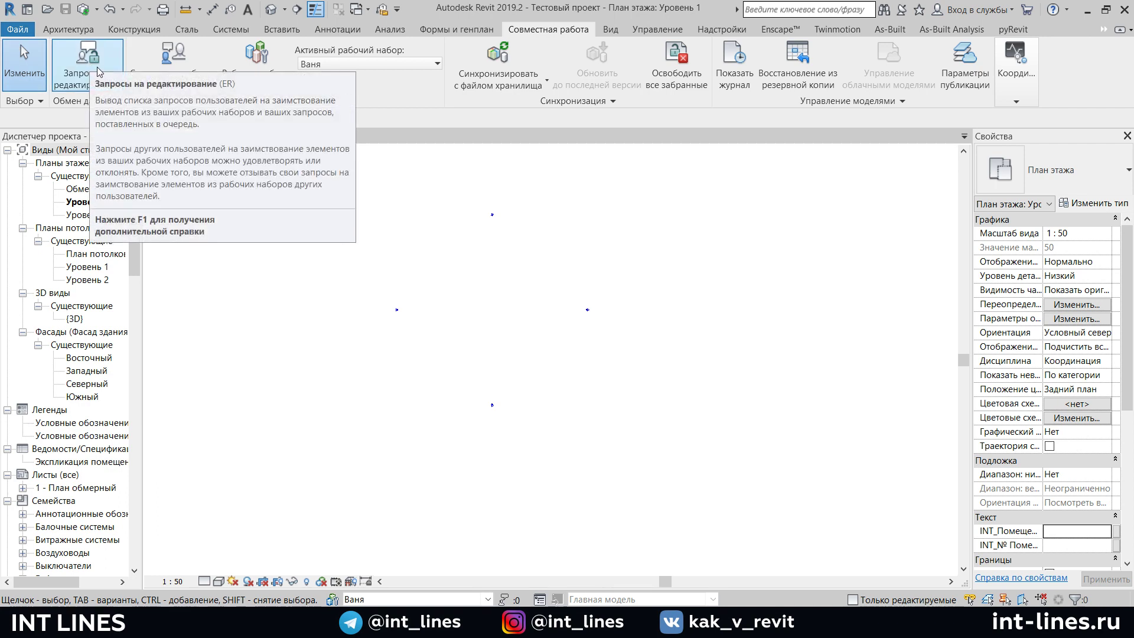
pyautogui.click(12, 30)
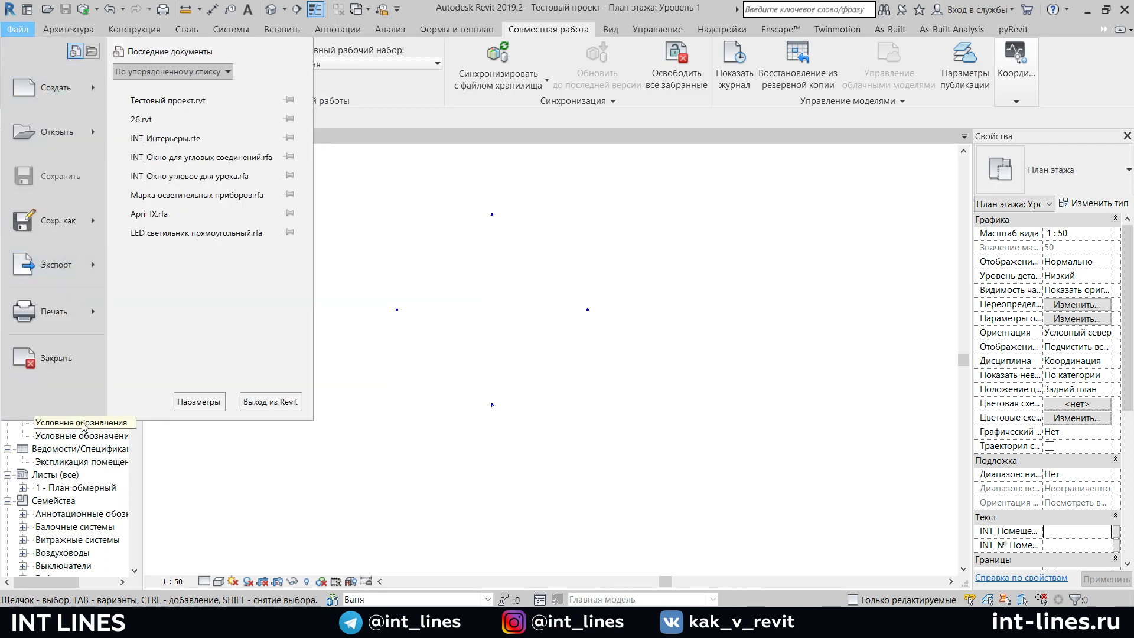
pyautogui.click(72, 356)
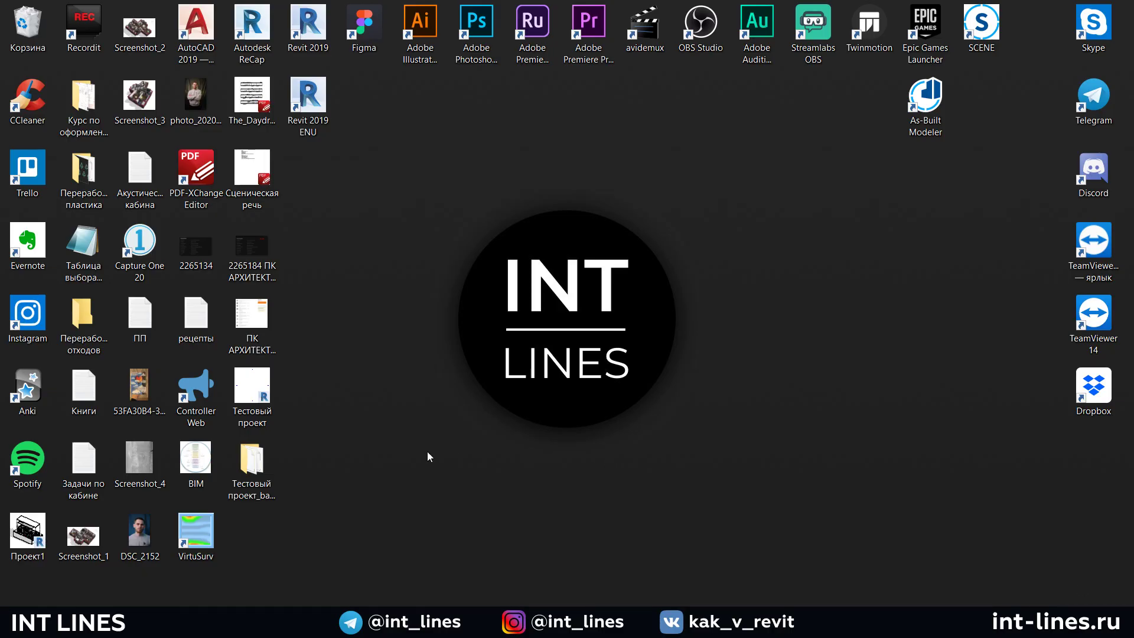
# Select the Тестовый проект file on the desktop to check it is a 52,2 МБ Revit project
pyautogui.click(264, 385)
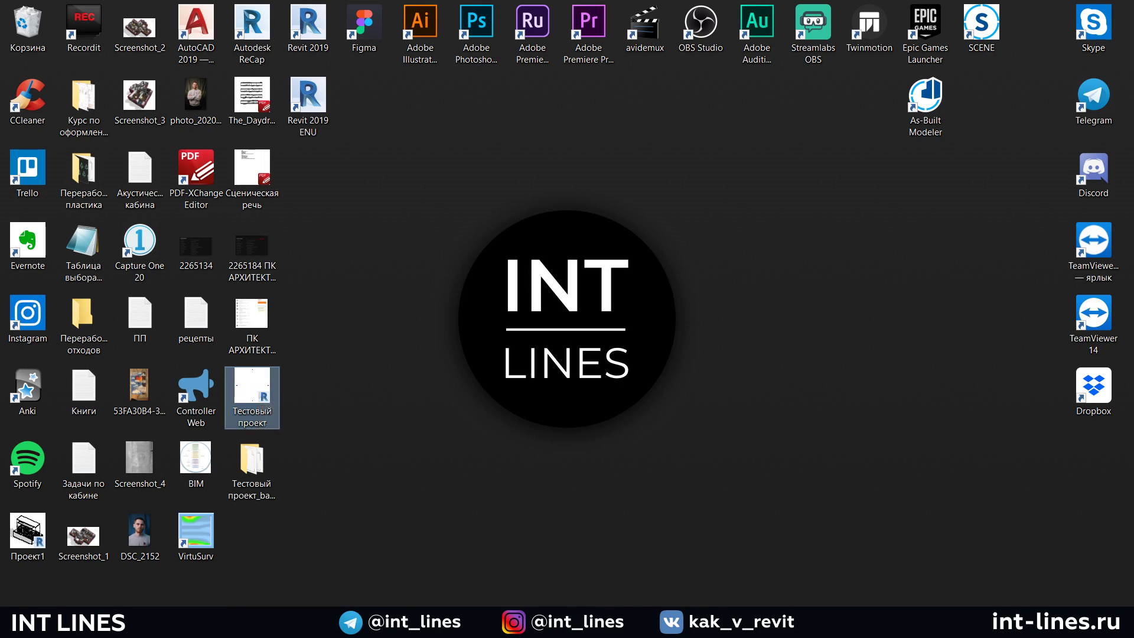
# Restore Revit, select Тестовый проект in the Open dialog, then cancel without opening it
pyautogui.click(236, 625)
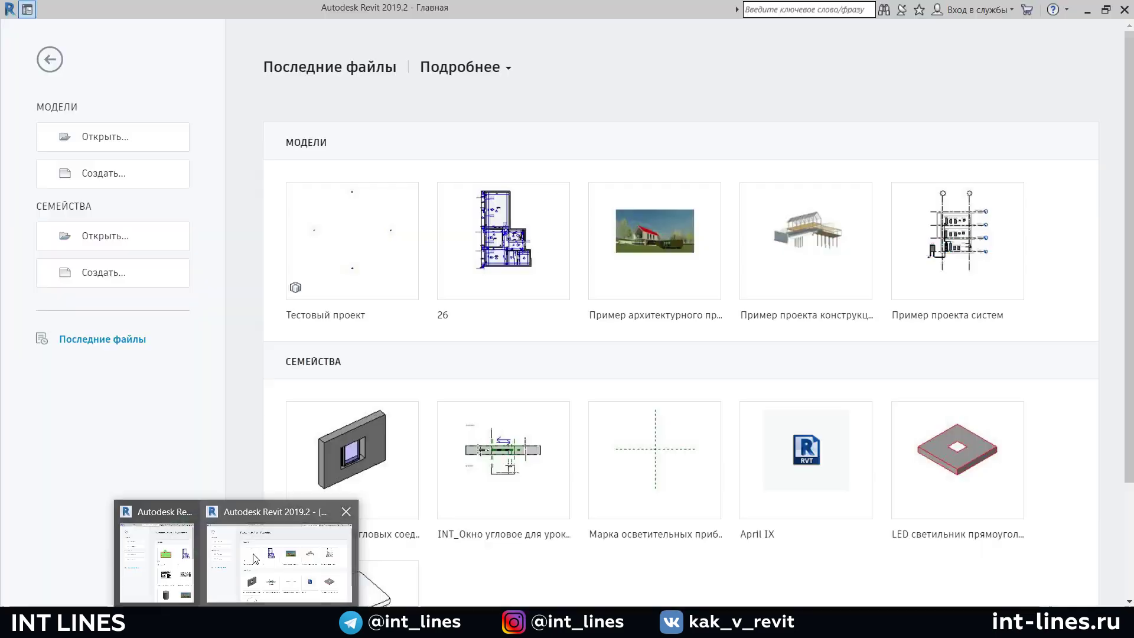
pyautogui.click(252, 558)
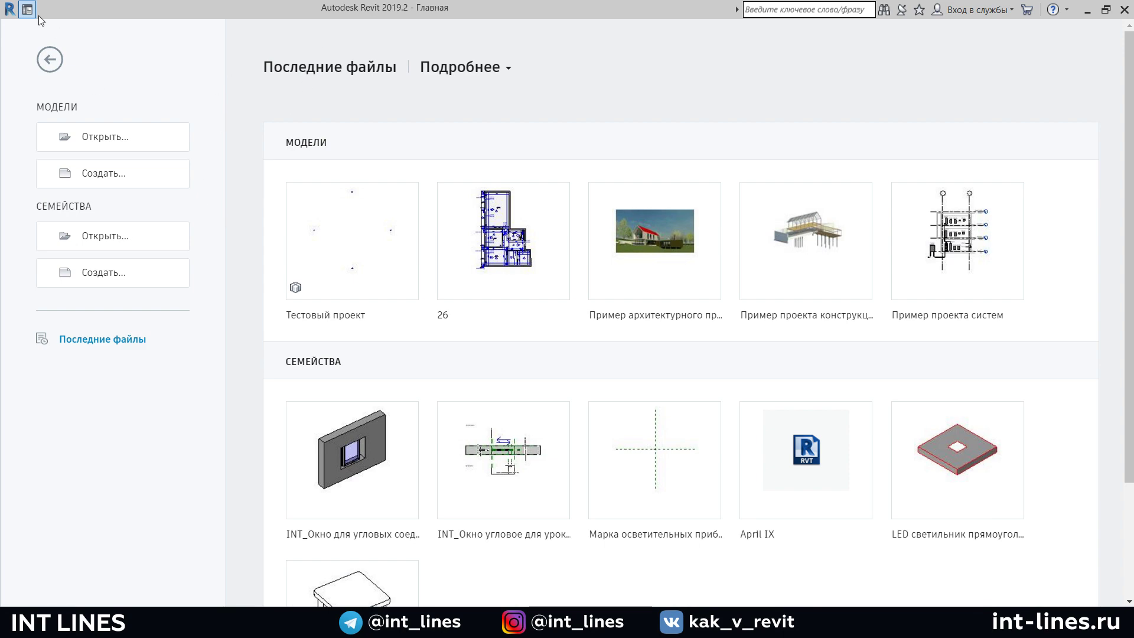
pyautogui.click(95, 142)
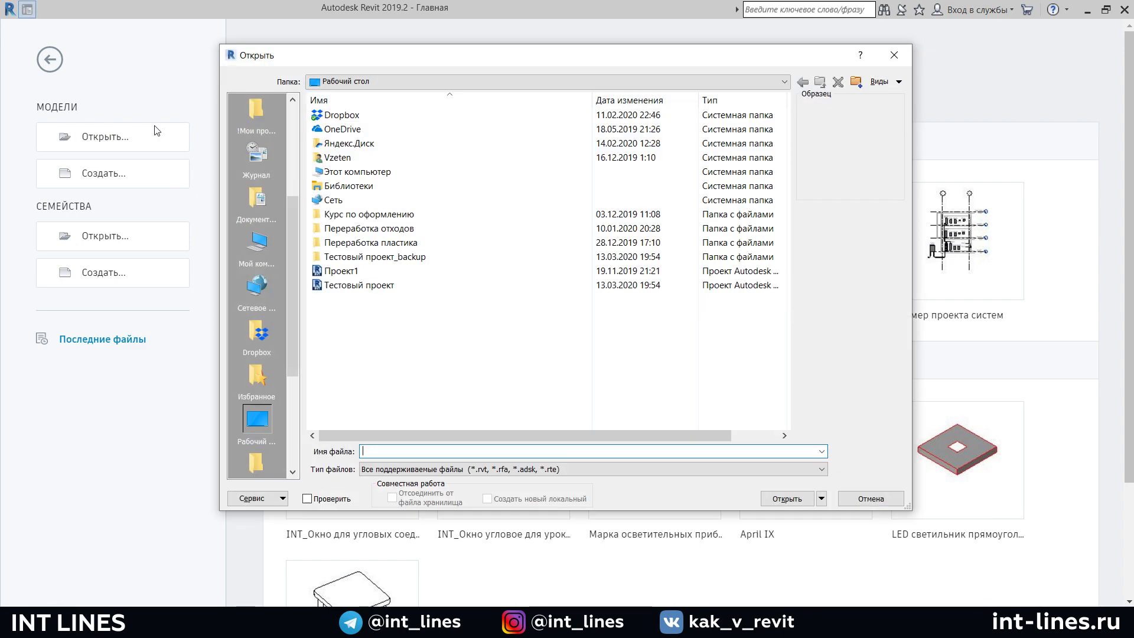
pyautogui.click(366, 286)
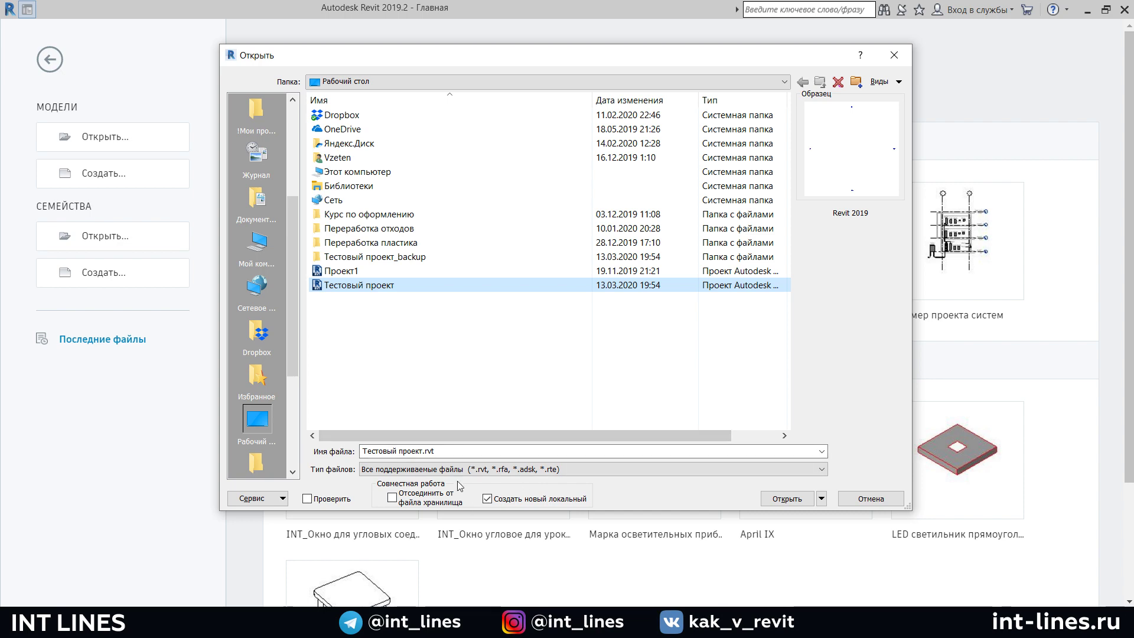
pyautogui.click(892, 56)
pyautogui.click(28, 10)
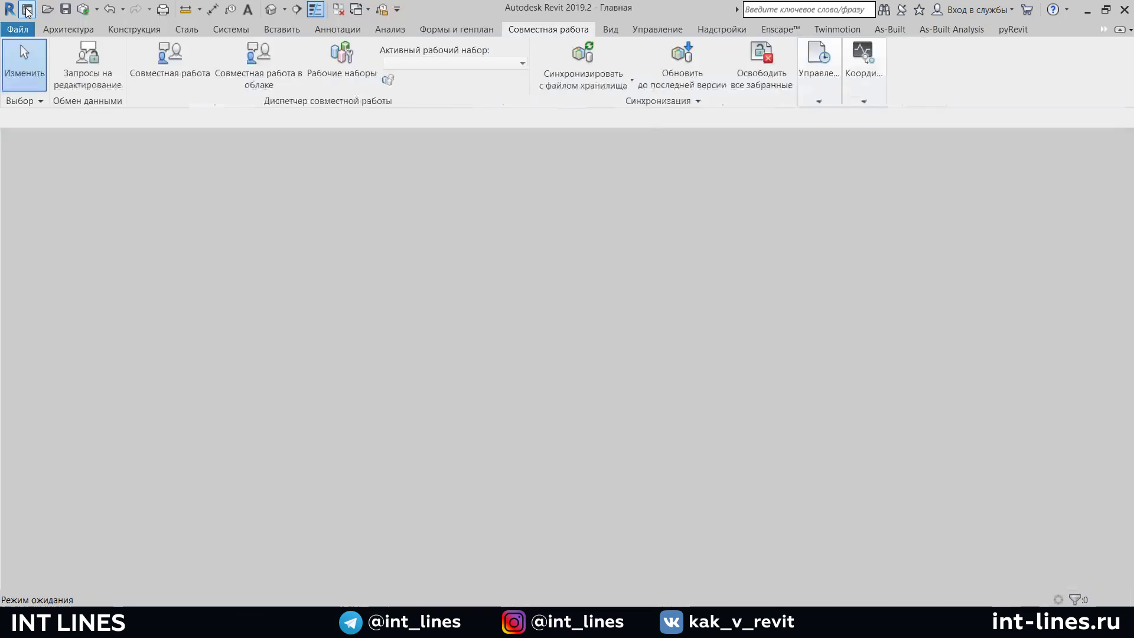
pyautogui.click(18, 29)
pyautogui.click(177, 400)
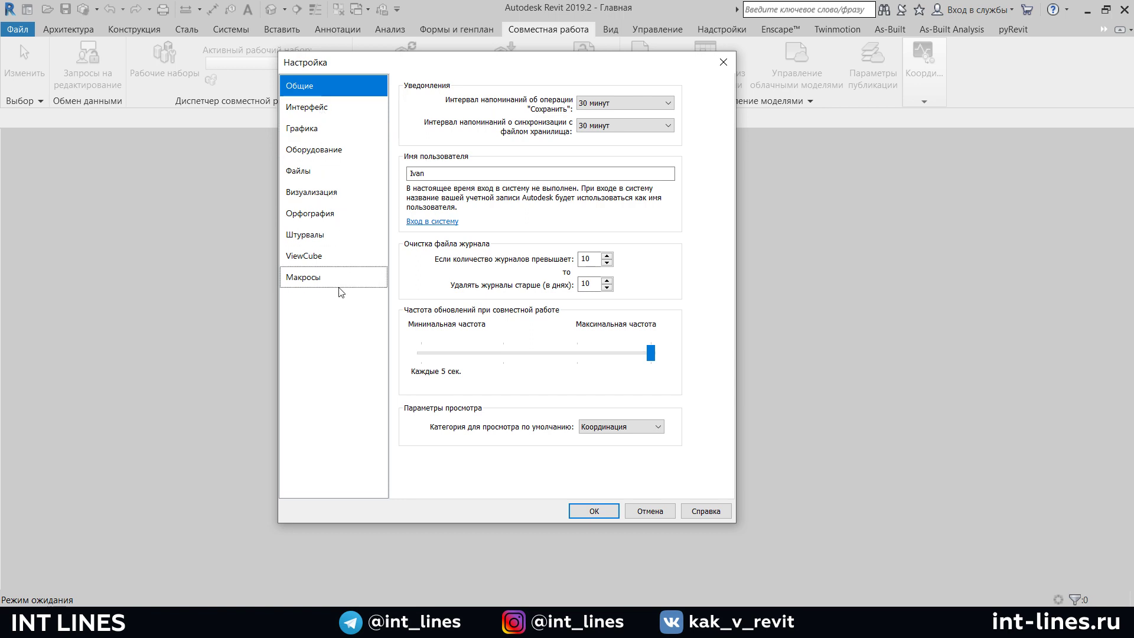
pyautogui.click(331, 178)
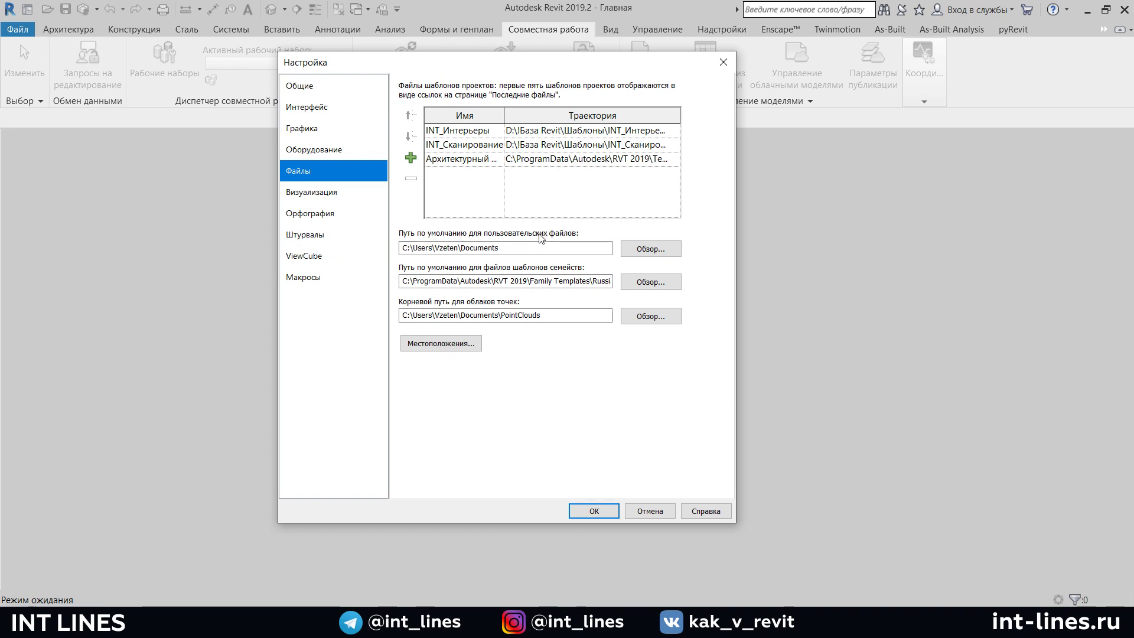
pyautogui.moveTo(520, 248); pyautogui.dragTo(405, 247)
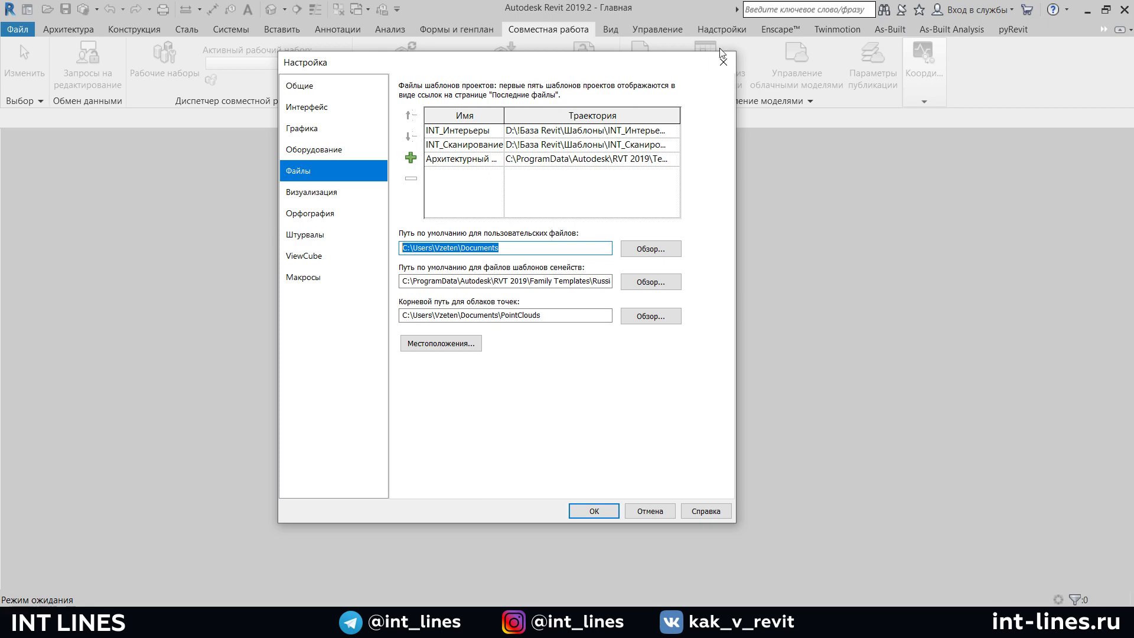
pyautogui.click(722, 62)
# Open Тестовый проект as a new local copy with its editable worksets
pyautogui.click(18, 29)
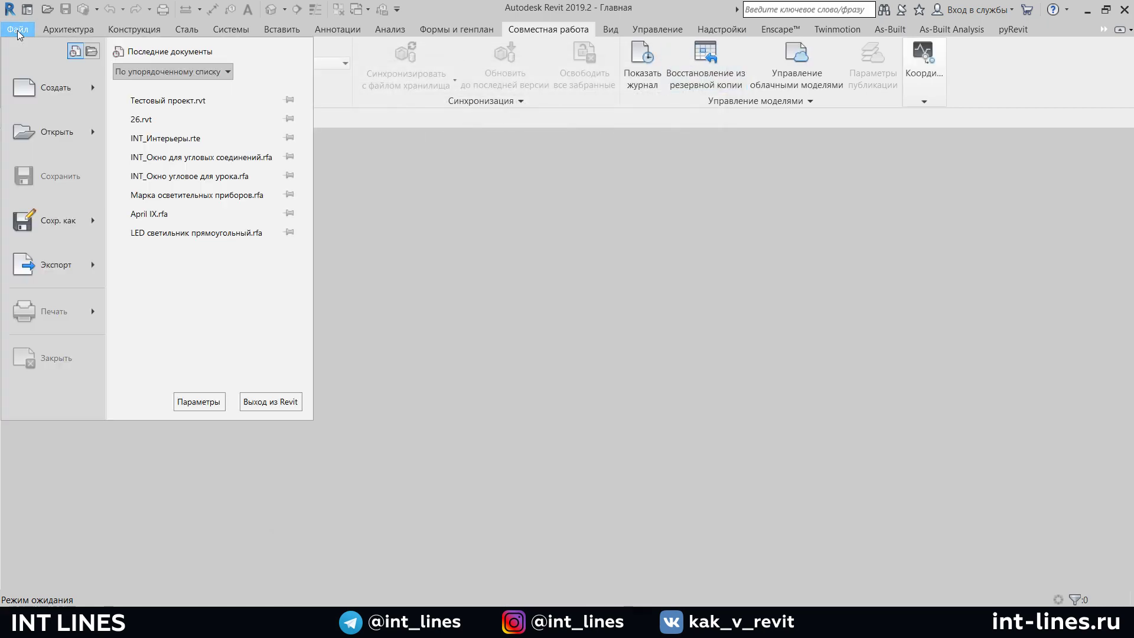
pyautogui.moveTo(57, 131)
pyautogui.click(193, 89)
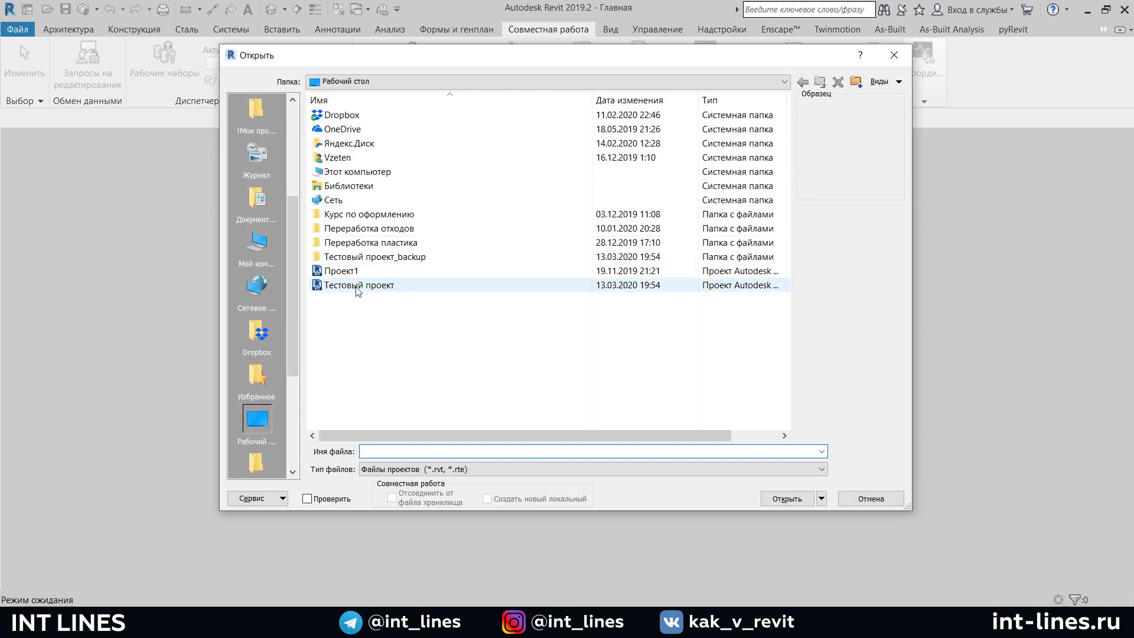
pyautogui.click(357, 285)
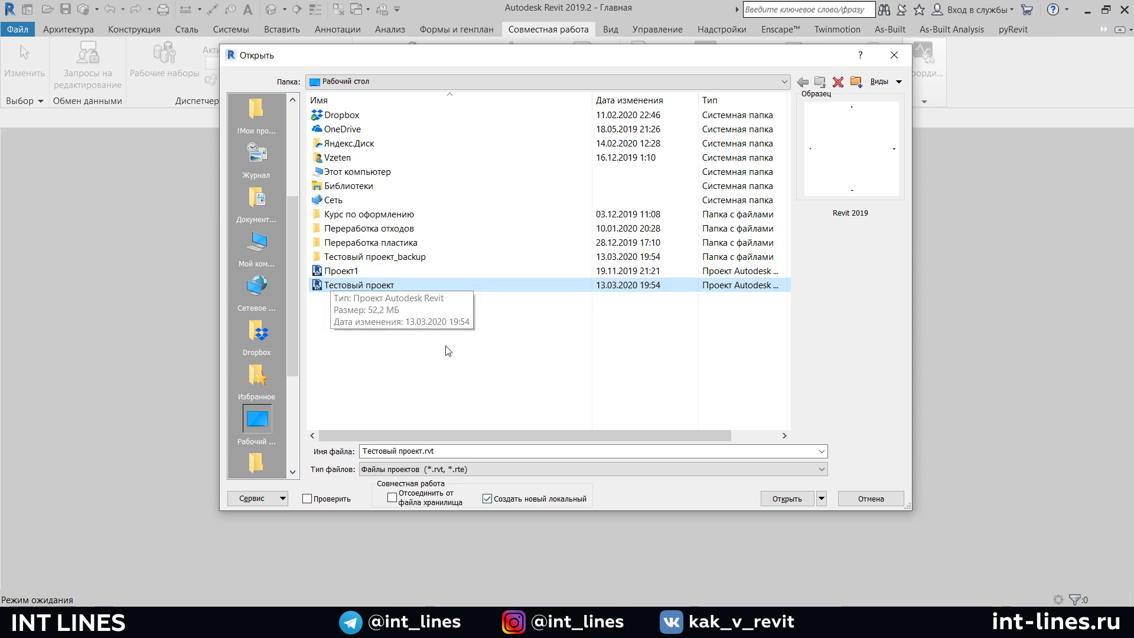
pyautogui.click(821, 499)
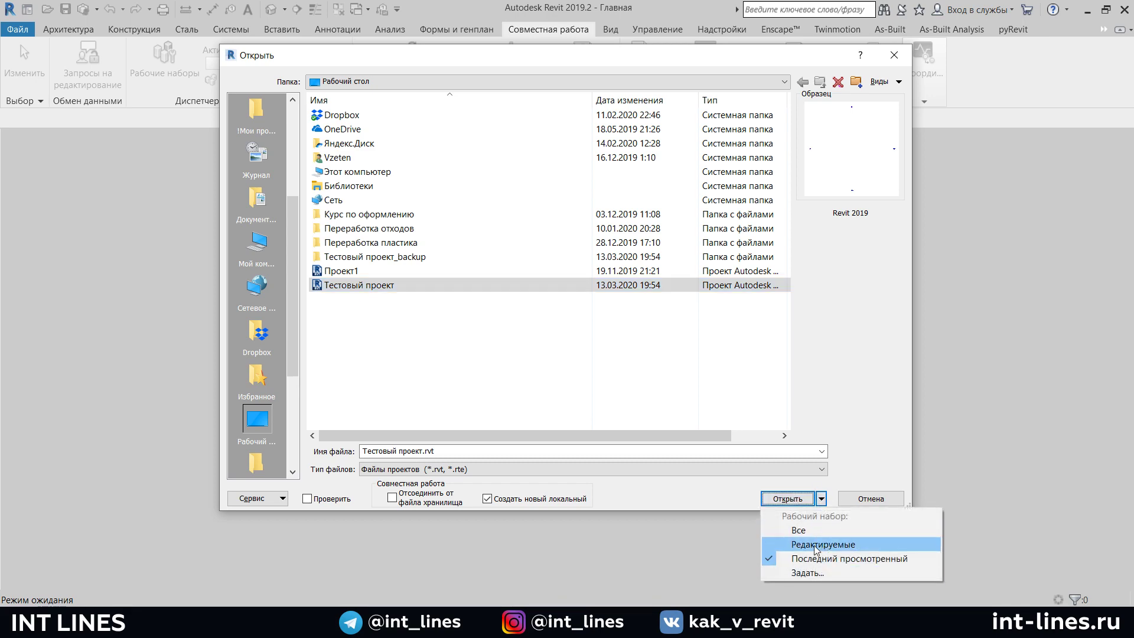
pyautogui.click(812, 530)
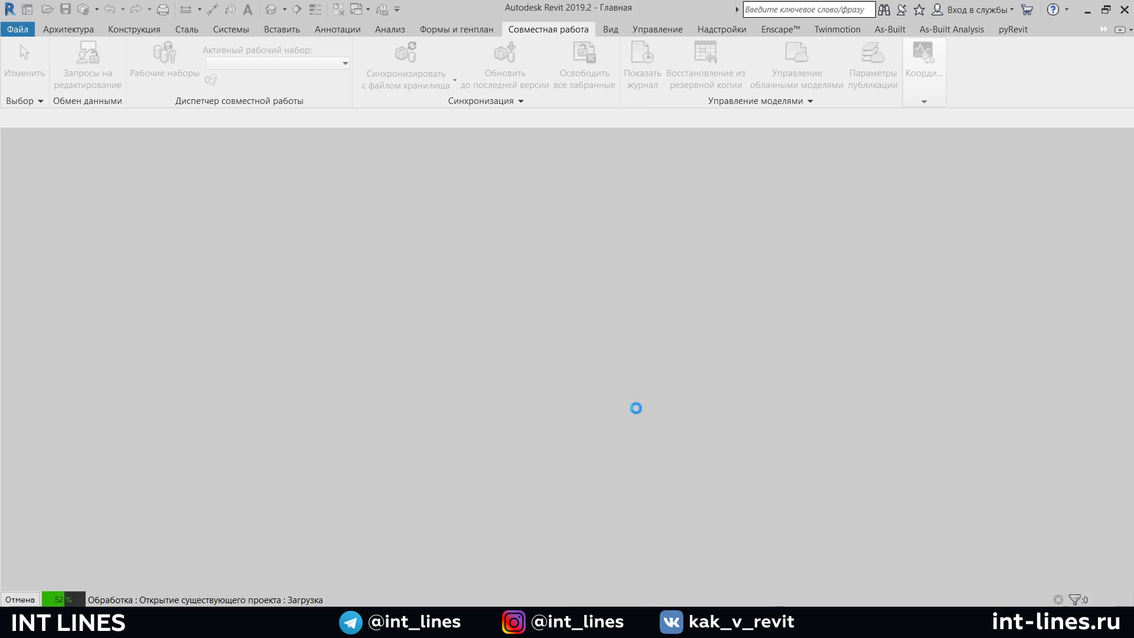
# Let the local copy finish loading, zoom the Уровень 1 plan, then bring up File Explorer
pyautogui.hotkey('alt', 'Tab')
pyautogui.hotkey('alt', 'Tab')
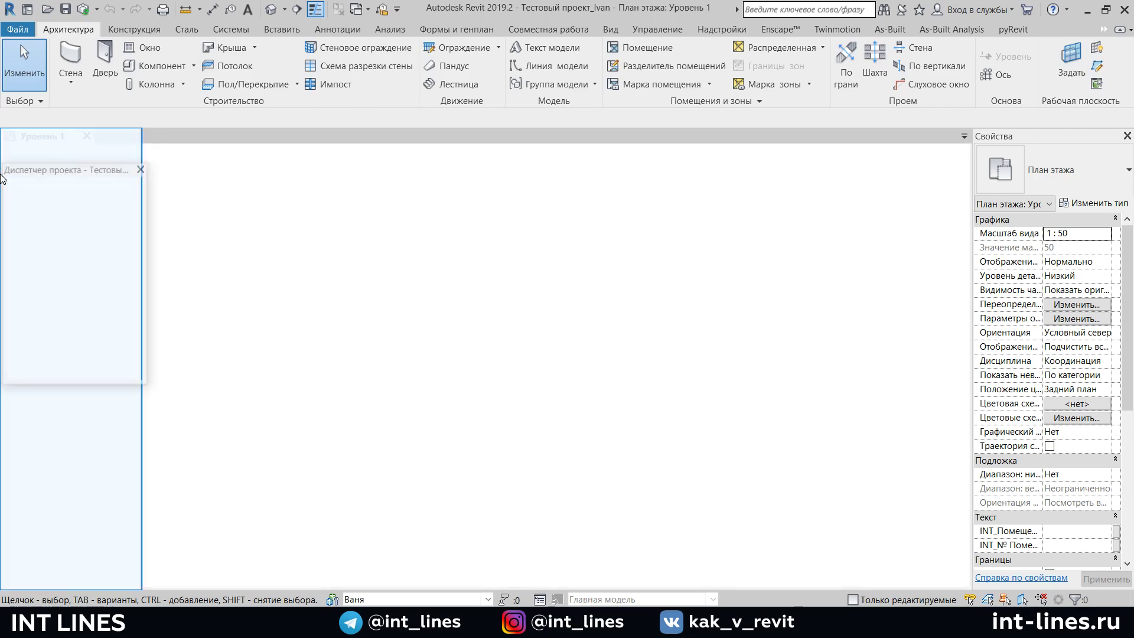
pyautogui.scroll(-1, 548, 263)
pyautogui.scroll(-1, 531, 296)
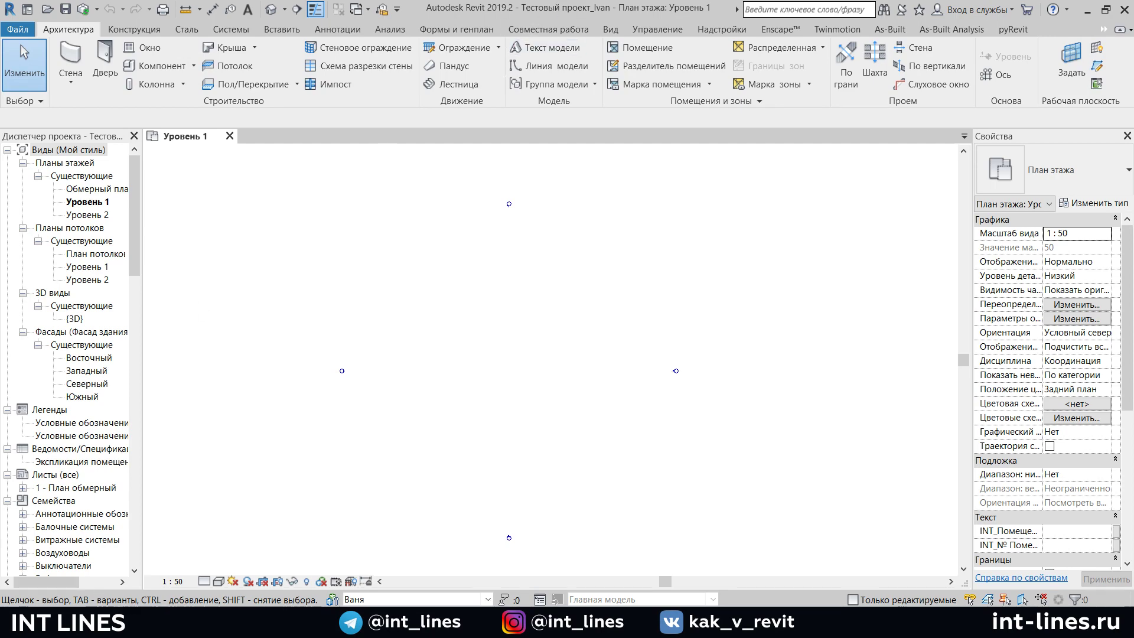
pyautogui.hotkey('alt', 'Tab')
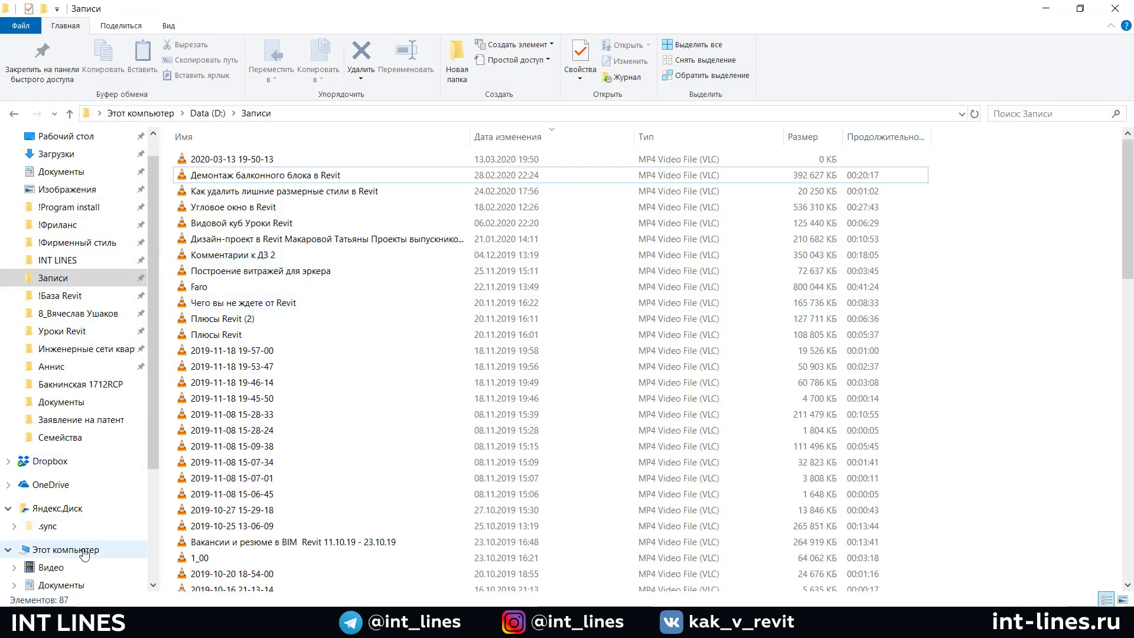
# Show the Документы folder with the local copy of Тестовый проект and its backup folder
pyautogui.scroll(-2, 83, 535)
pyautogui.click(59, 514)
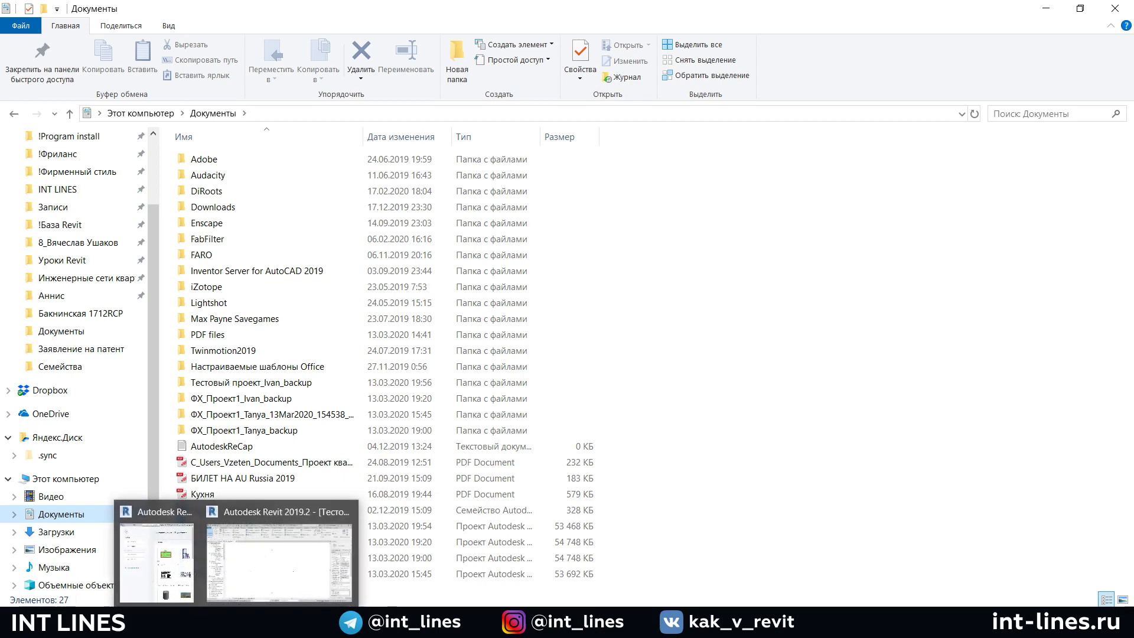
# Back in the first Revit copy, bring up the Worksets dialog from the Collaborate tab
pyautogui.click(257, 580)
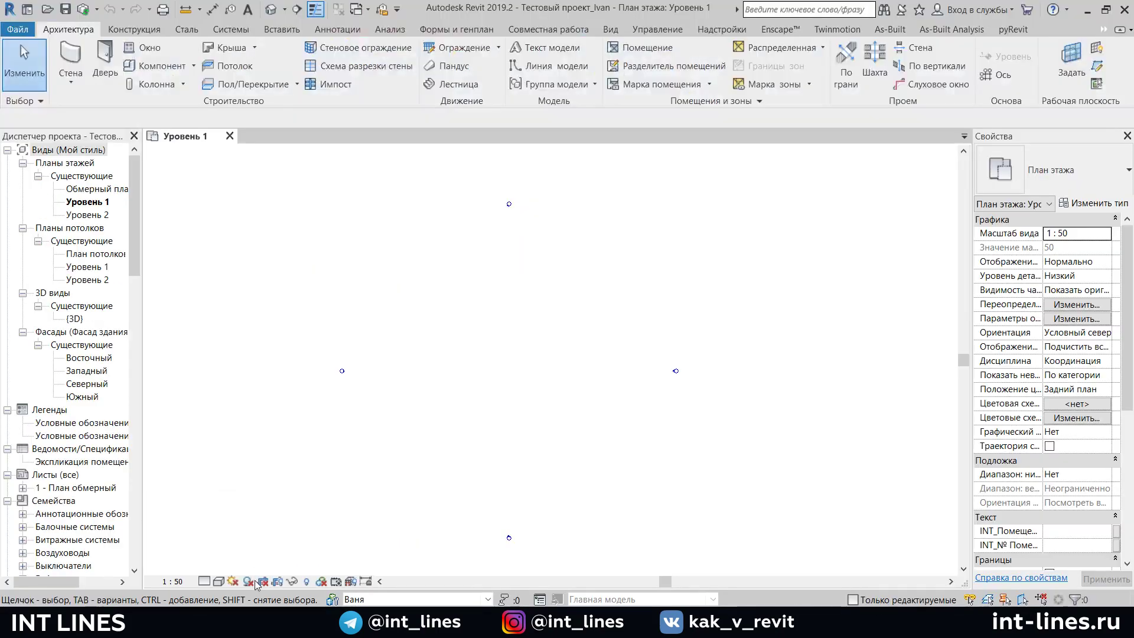
pyautogui.scroll(-1, 472, 328)
pyautogui.click(536, 26)
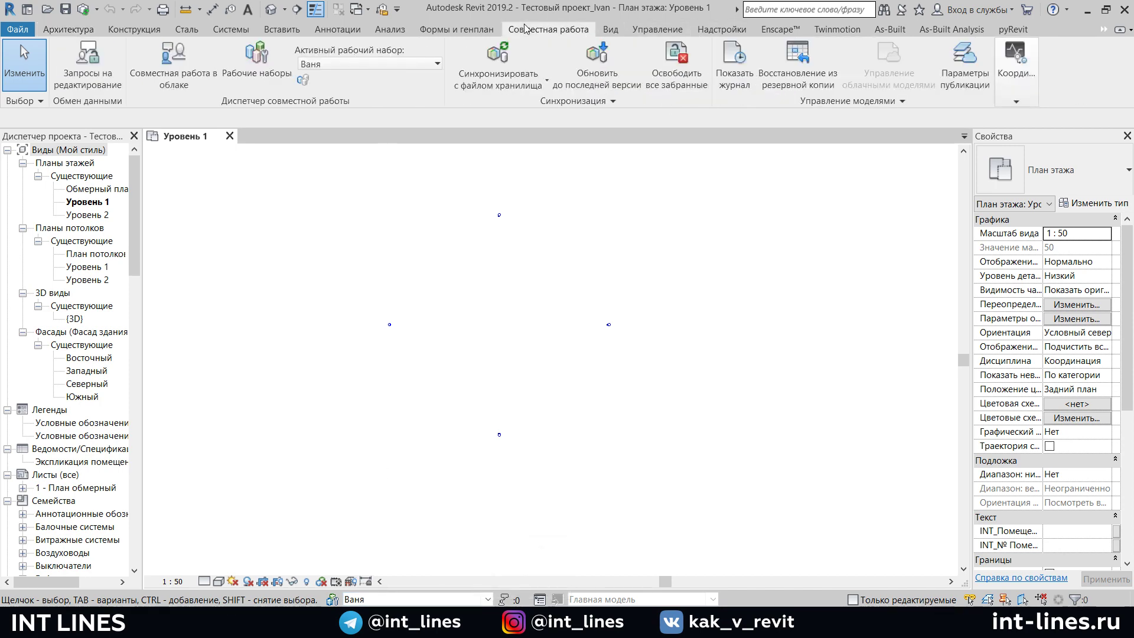
pyautogui.click(260, 59)
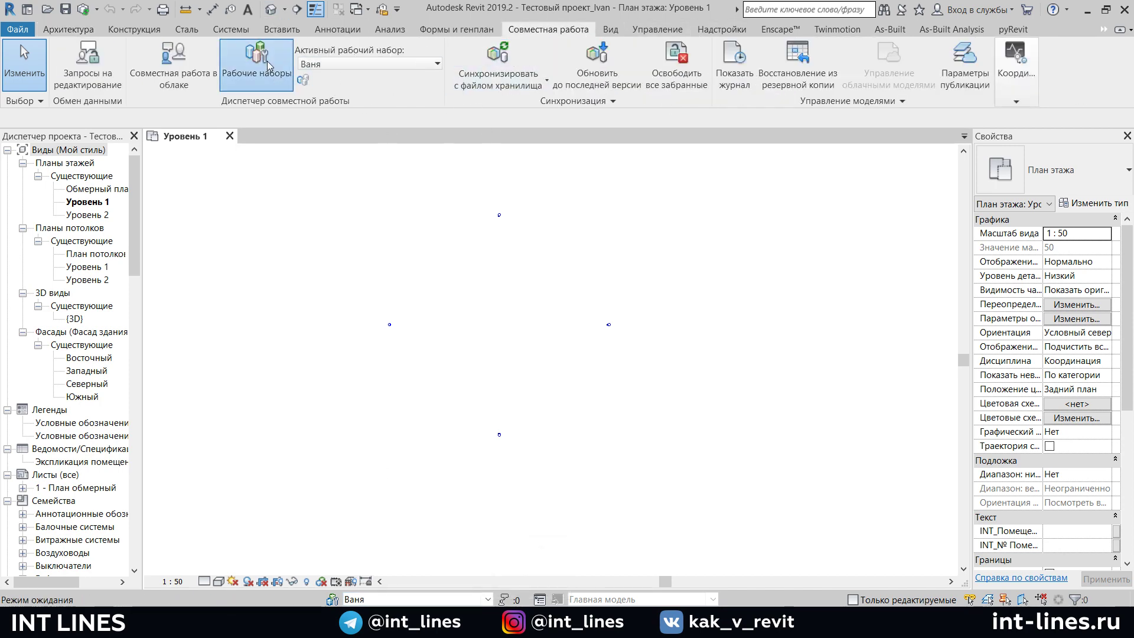
pyautogui.moveTo(619, 133); pyautogui.dragTo(549, 124)
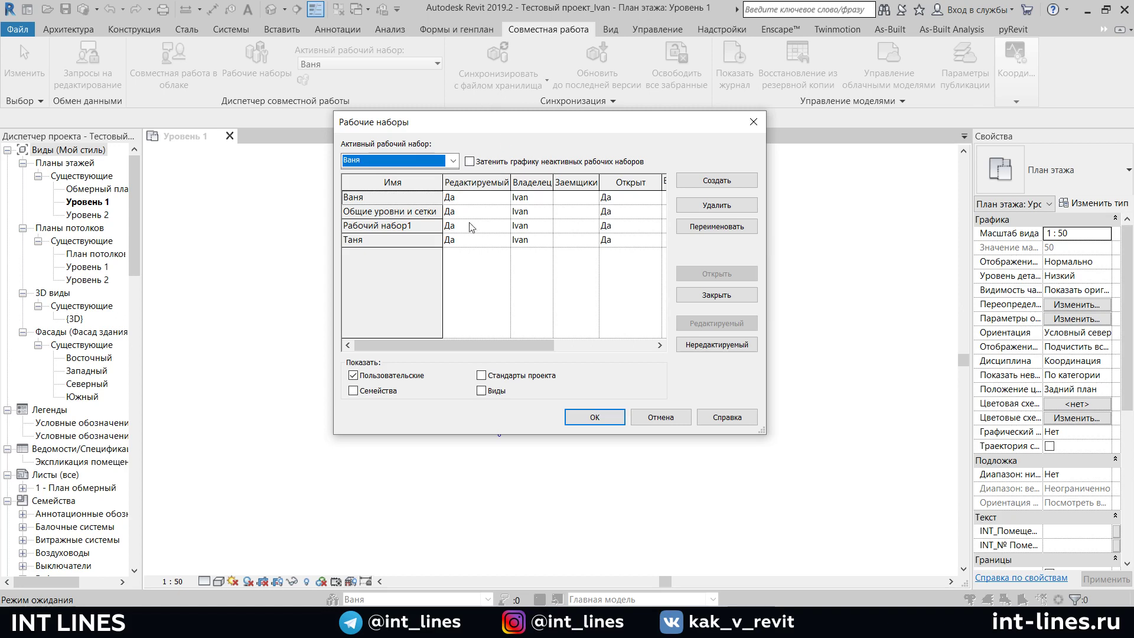
# Set Общие уровни и сетки, Рабочий набор1 and the other user's workset to non-editable
pyautogui.click(483, 189)
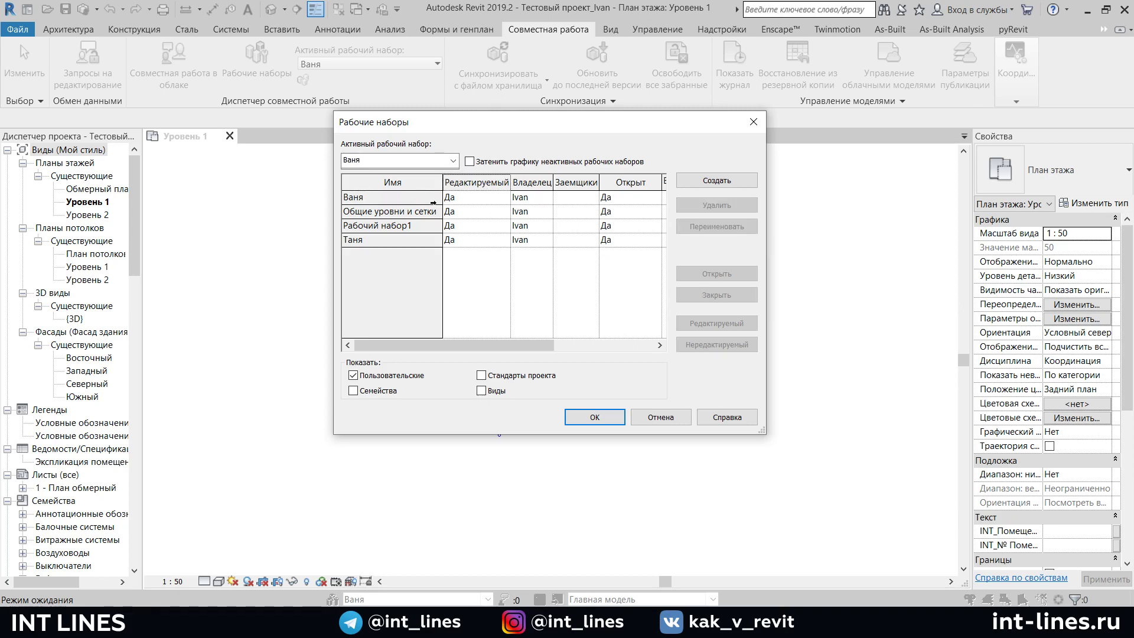
pyautogui.click(398, 197)
pyautogui.keyDown('shift'); pyautogui.click(394, 240); pyautogui.keyUp('shift')
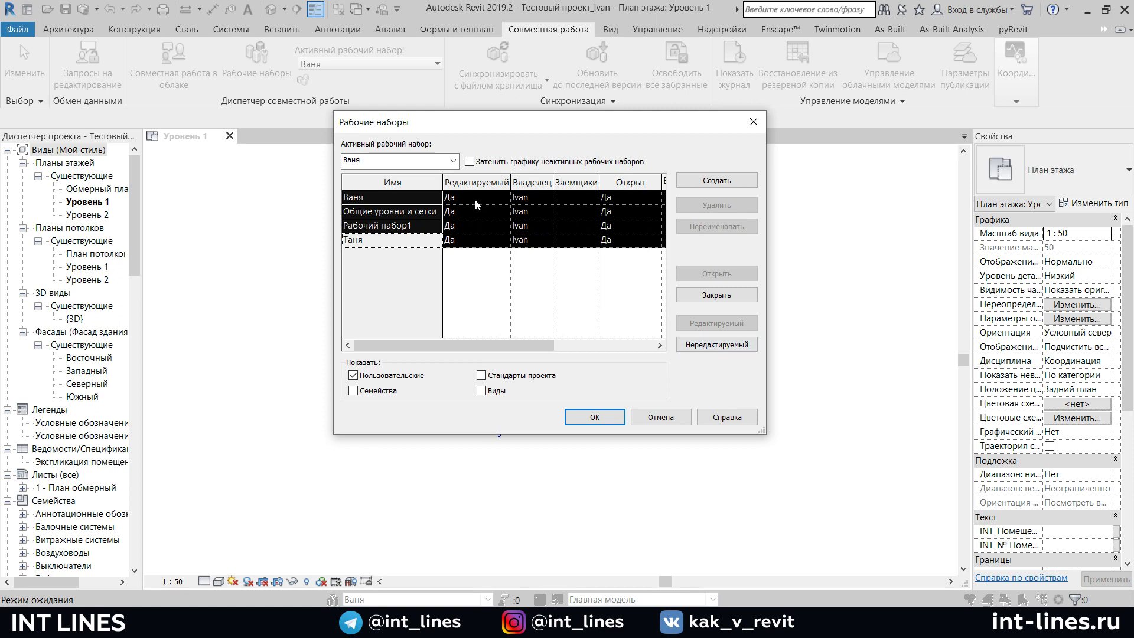
pyautogui.click(406, 211)
pyautogui.keyDown('shift'); pyautogui.click(389, 240); pyautogui.keyUp('shift')
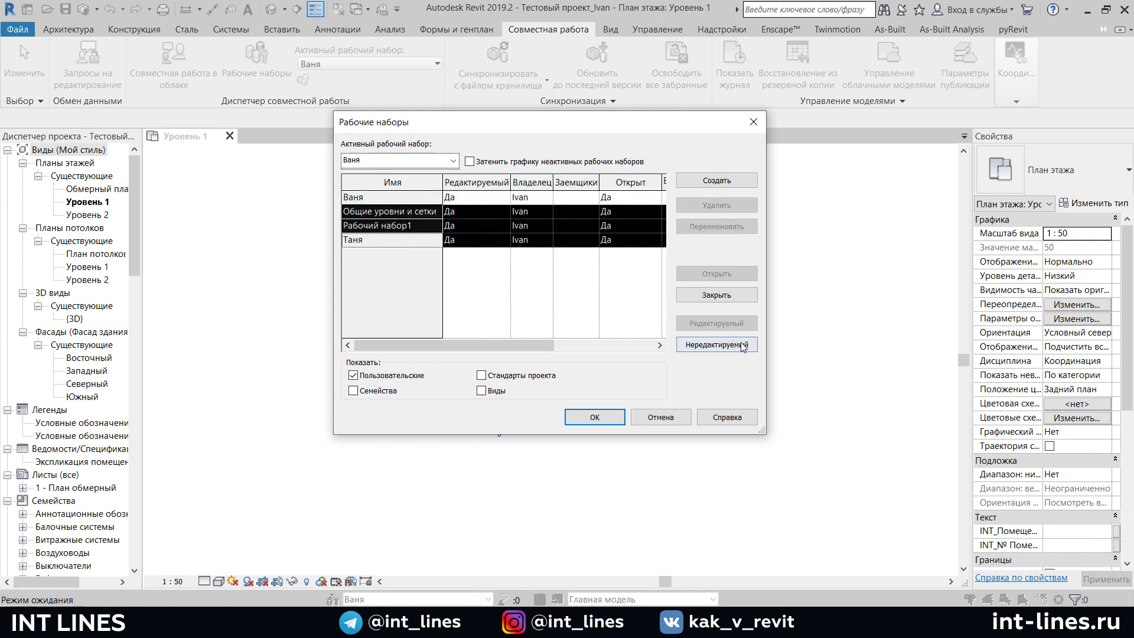
pyautogui.click(717, 344)
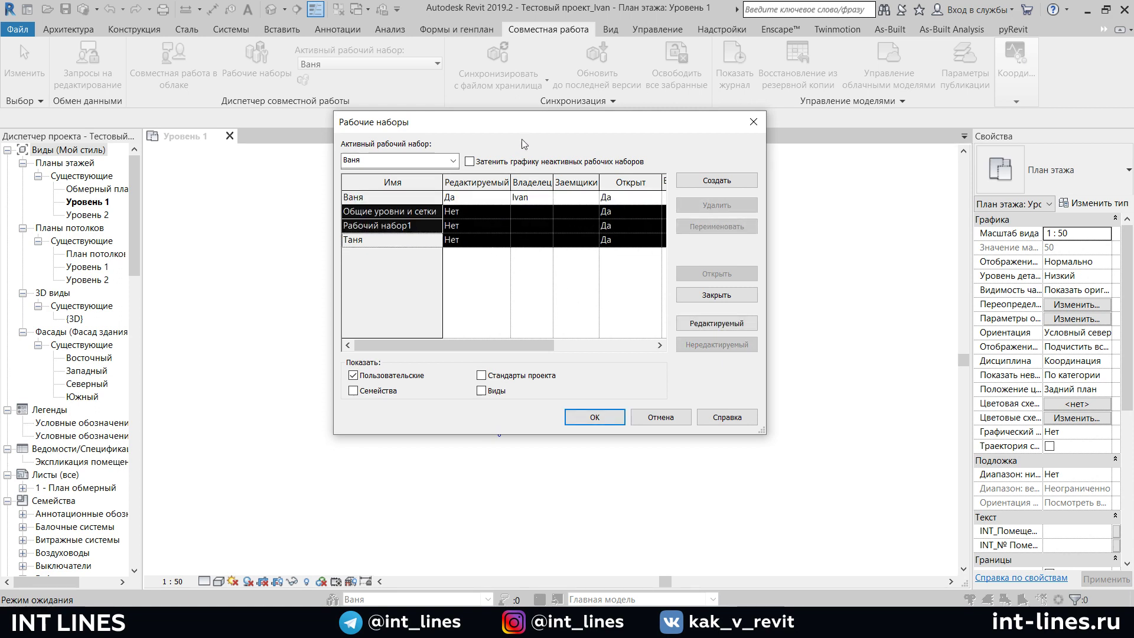
pyautogui.moveTo(518, 138); pyautogui.dragTo(551, 115)
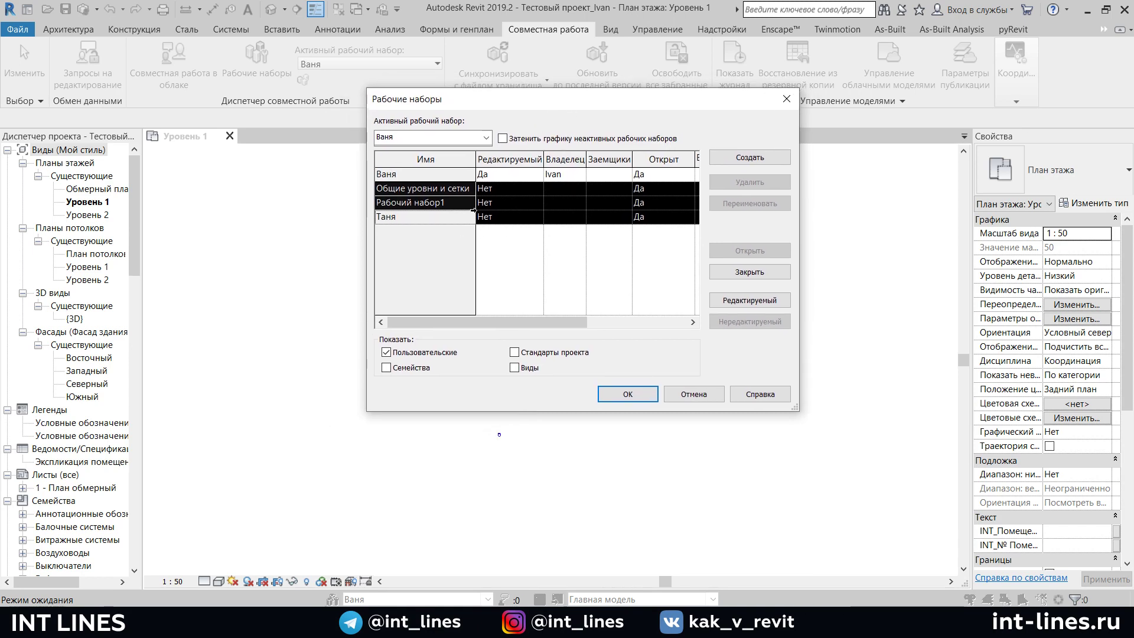
# Check each workset's Editable value, sort by Owner and back, then confirm the changes with OK
pyautogui.click(521, 220)
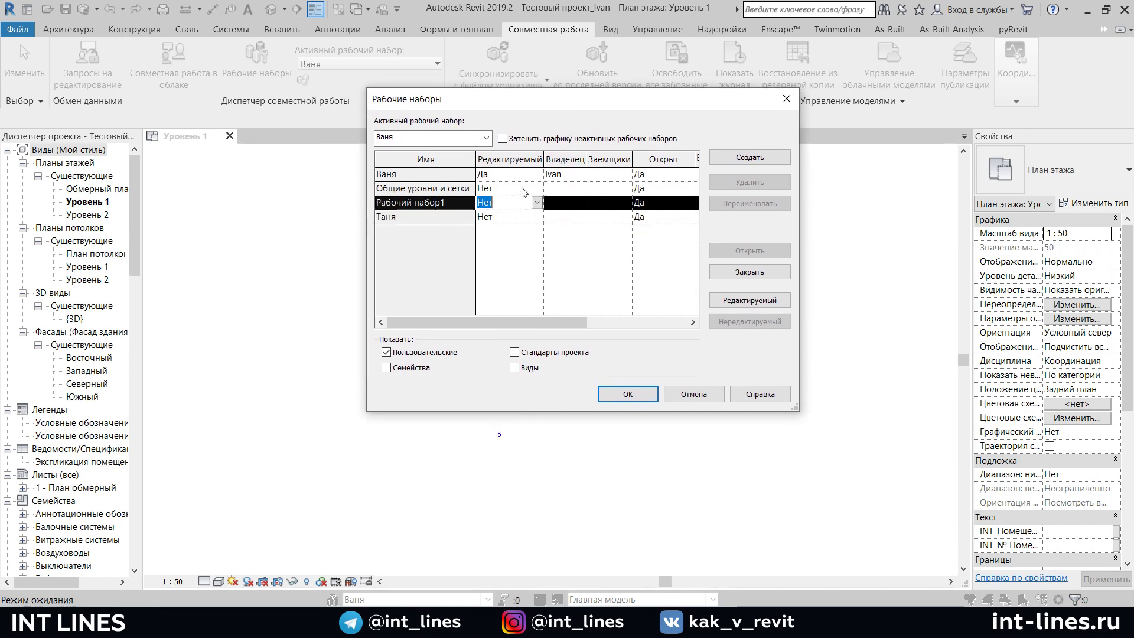
pyautogui.click(512, 189)
pyautogui.click(513, 203)
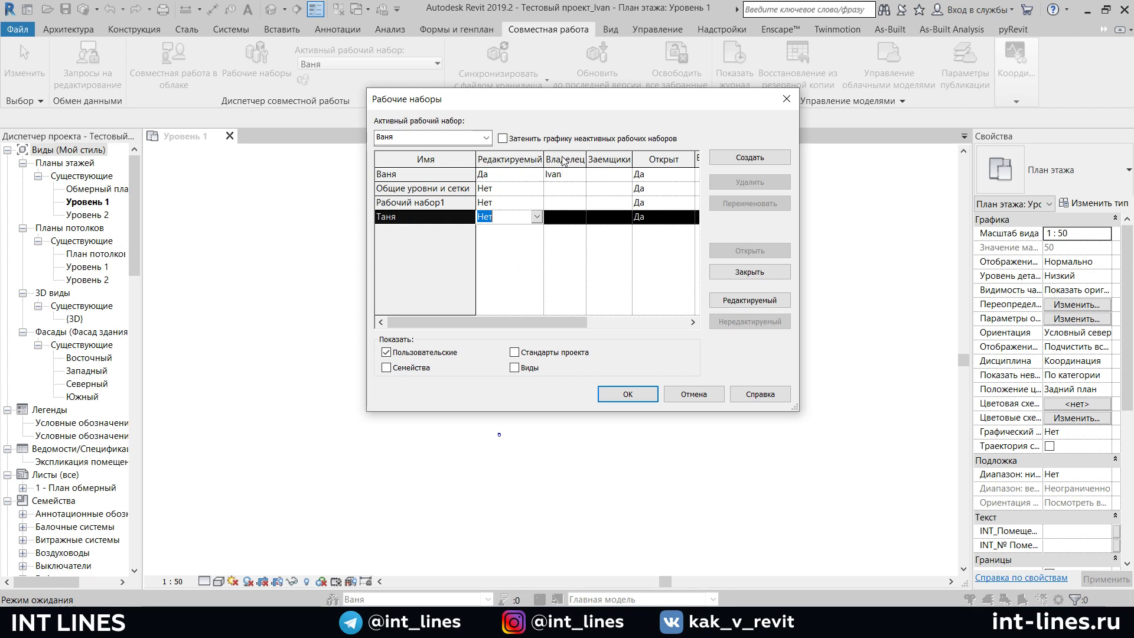
pyautogui.click(563, 160)
pyautogui.click(564, 159)
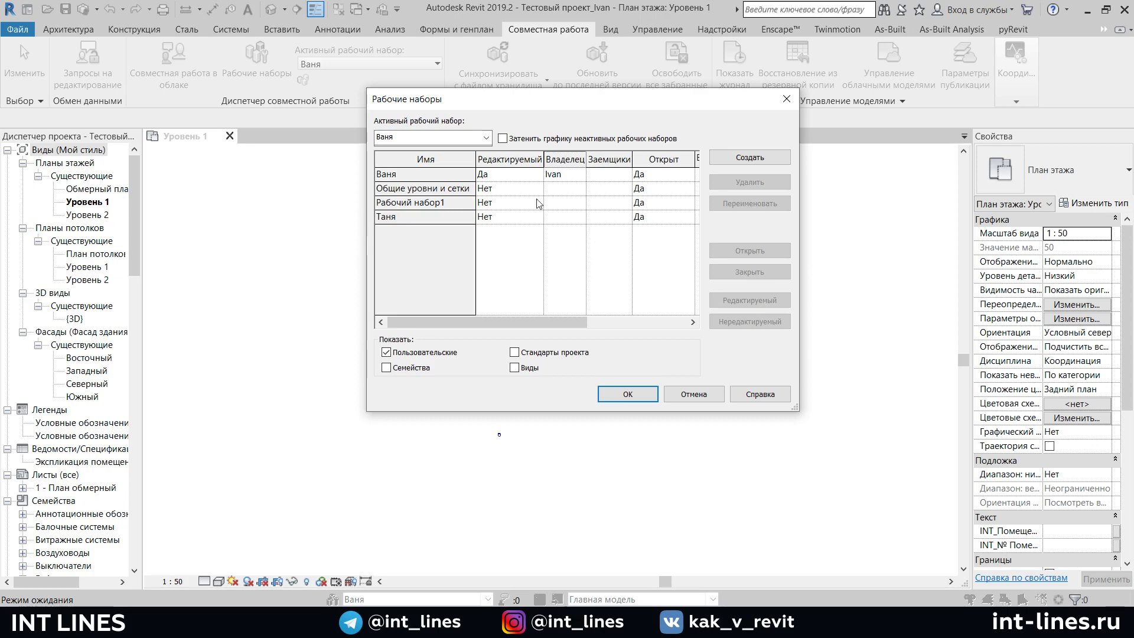
pyautogui.click(637, 396)
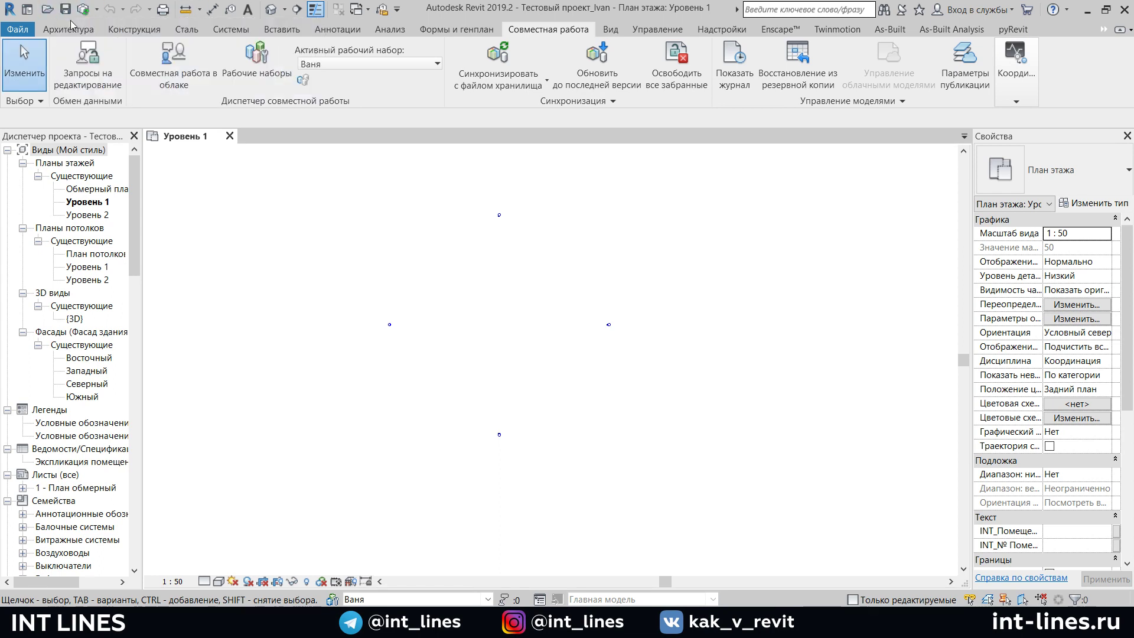
# Synchronize the local copy with central, save it, and switch to the second Revit session
pyautogui.click(82, 8)
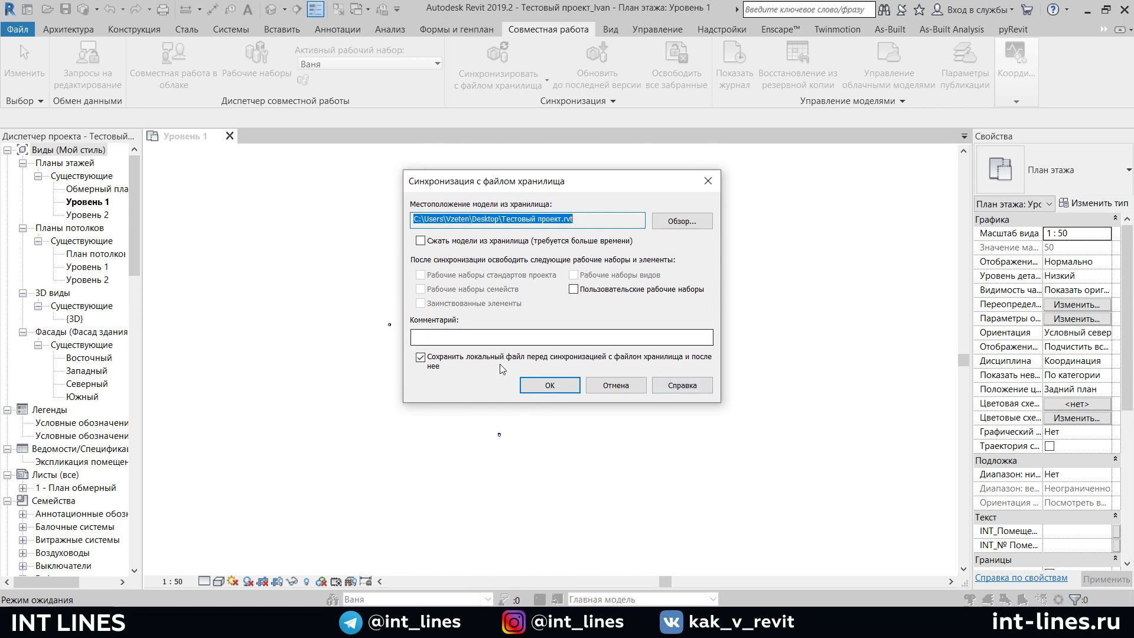
pyautogui.click(549, 390)
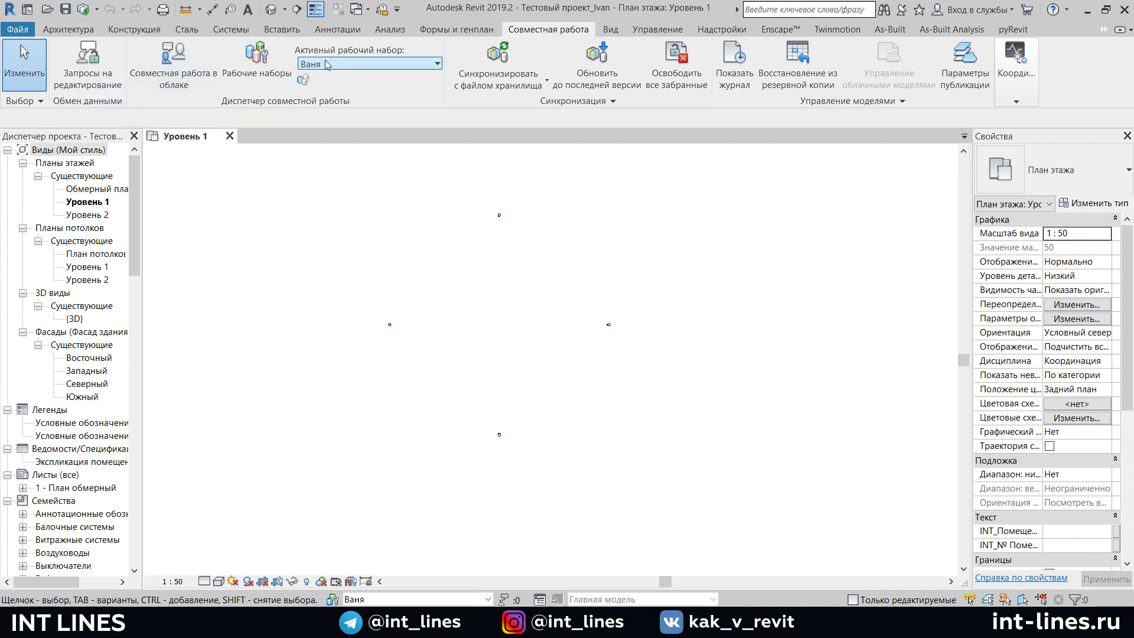
pyautogui.click(69, 12)
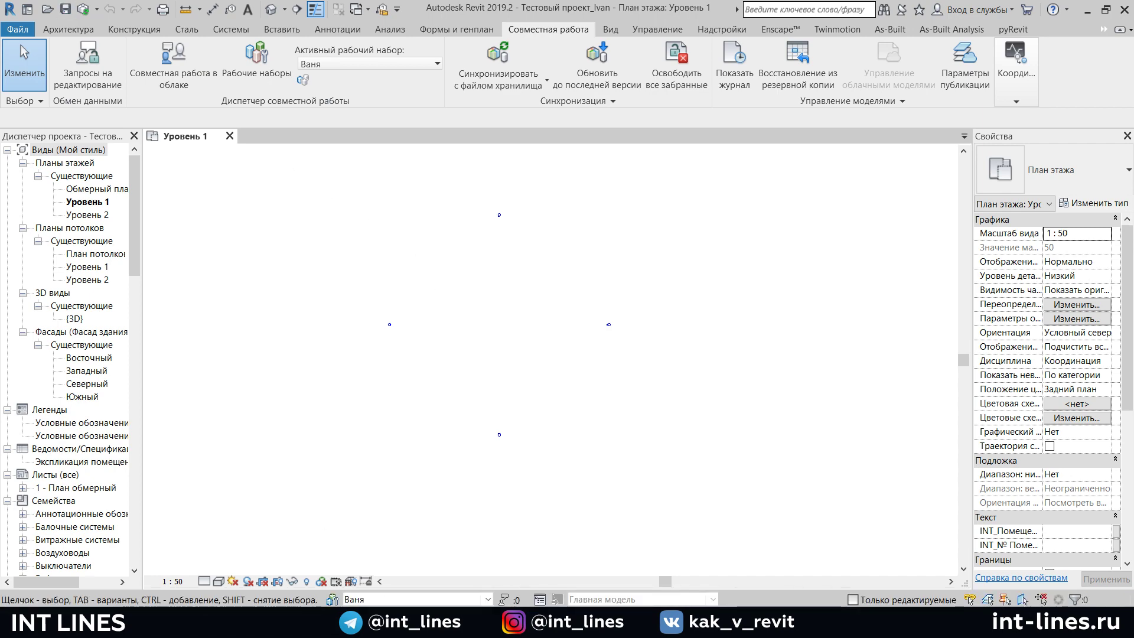
pyautogui.click(137, 577)
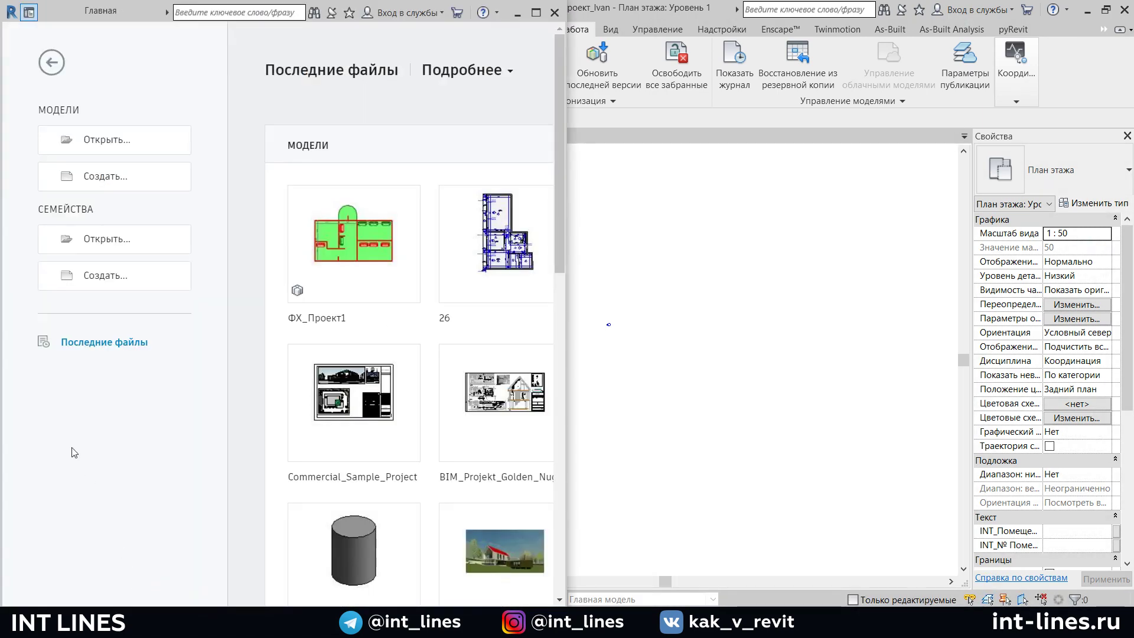
# Create a new local copy from Тестовый проект.rvt on the Desktop and maximize its window
pyautogui.click(113, 143)
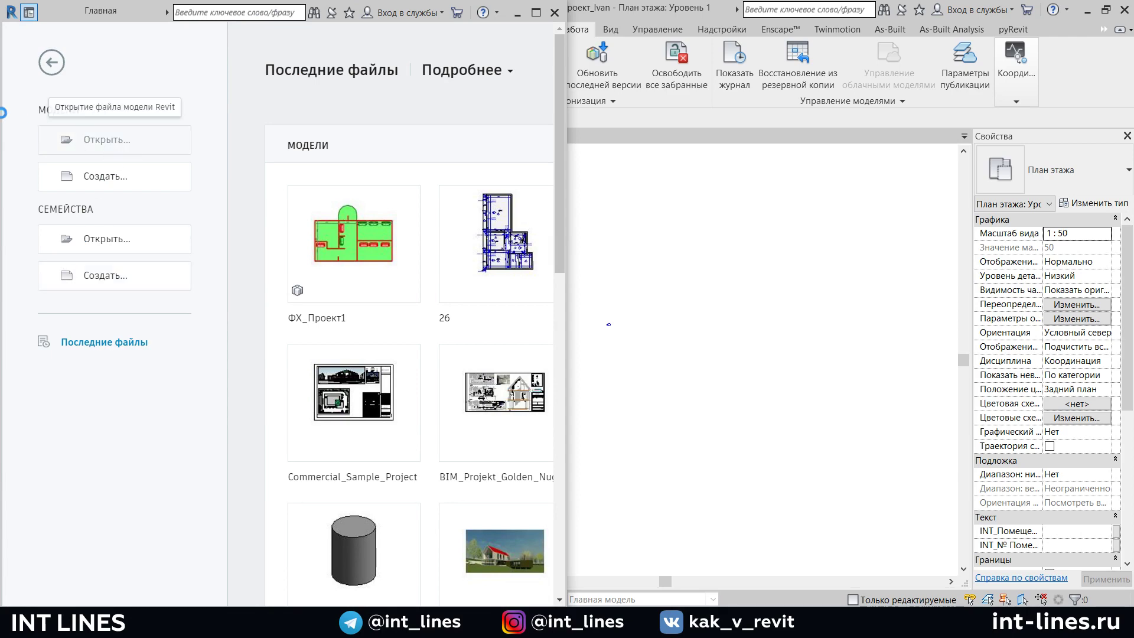
pyautogui.click(356, 300)
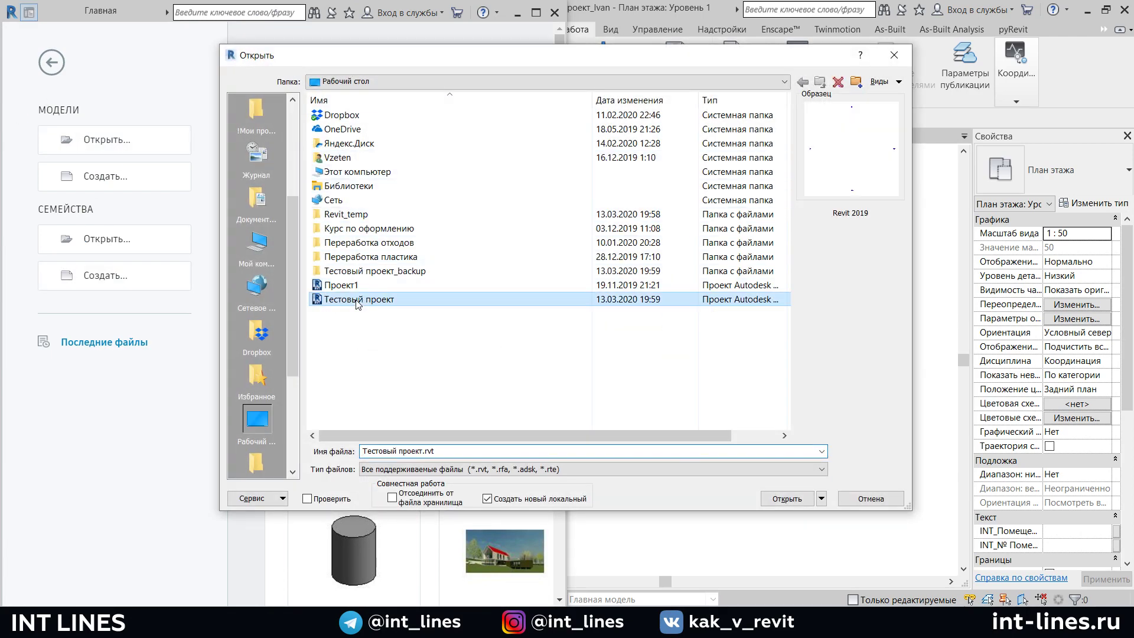
pyautogui.click(785, 499)
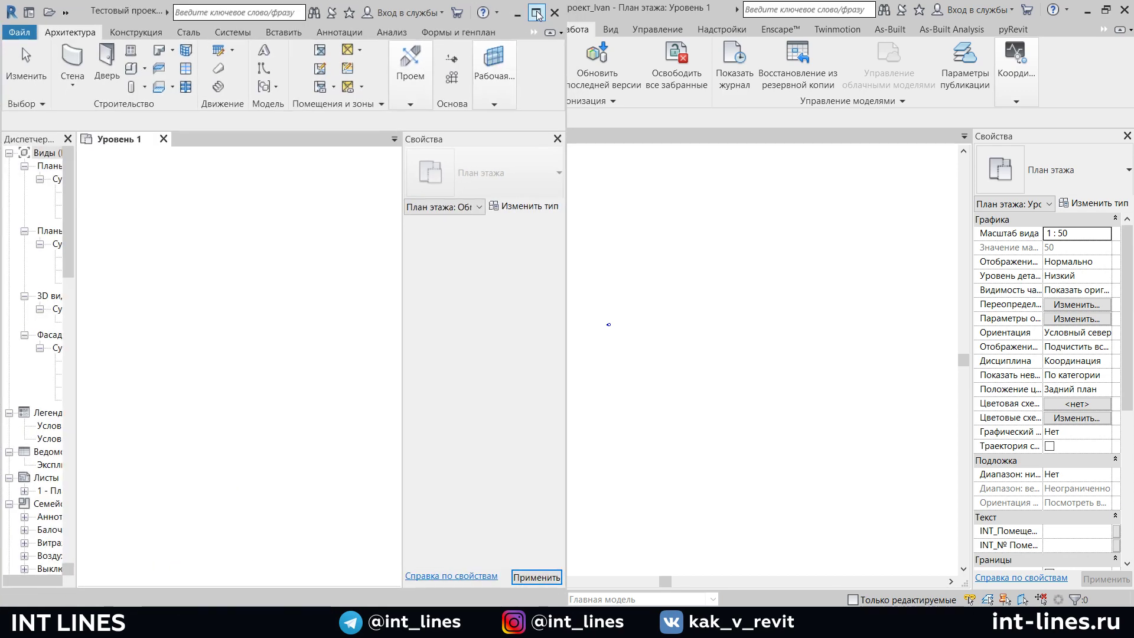
pyautogui.click(537, 13)
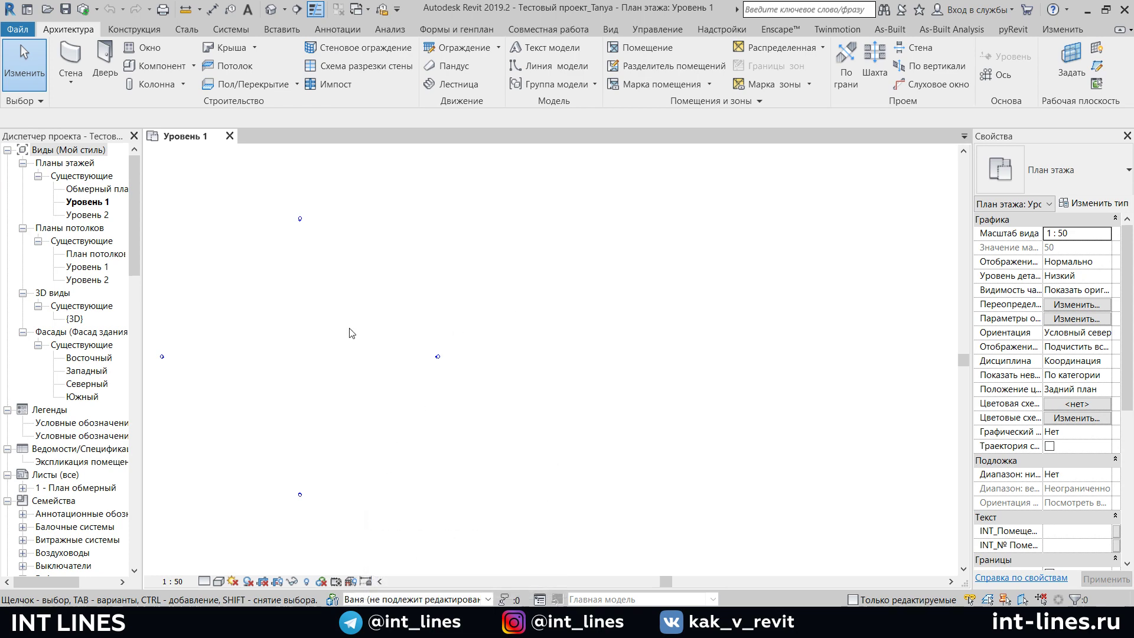
# In the Worksets dialog, make this copy's user workset editable and apply the change
pyautogui.click(561, 28)
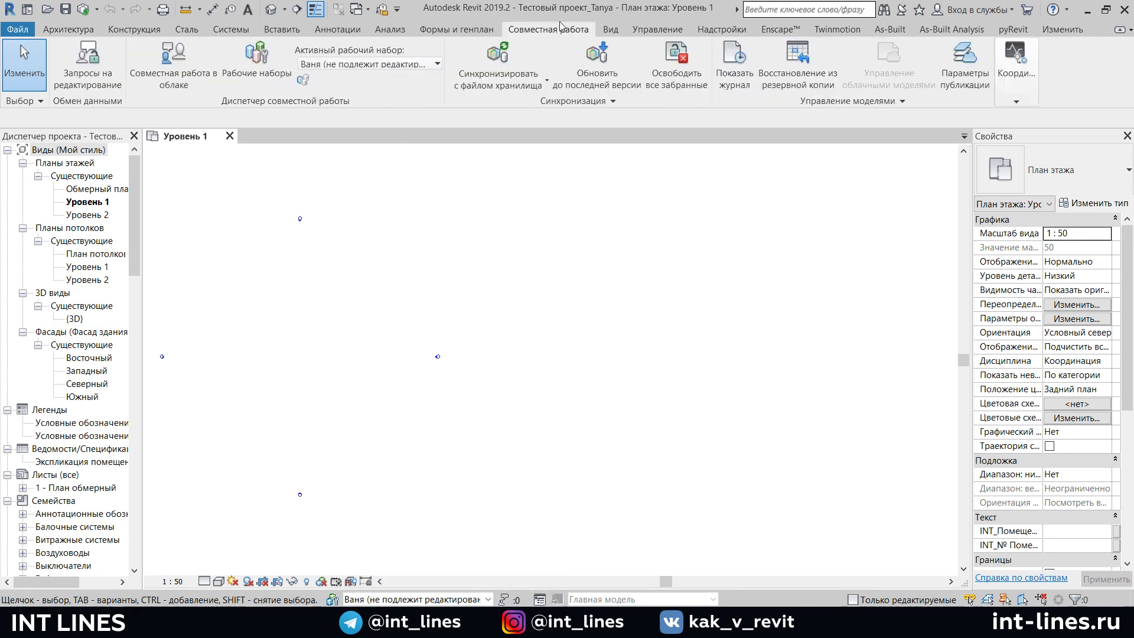
pyautogui.click(256, 69)
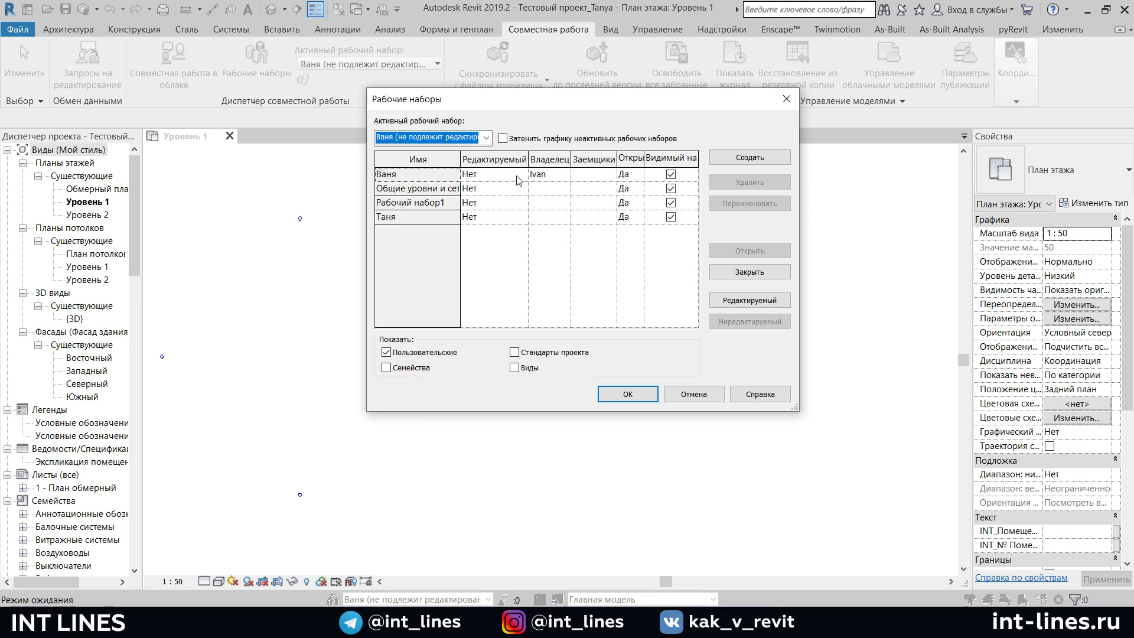
pyautogui.click(522, 217)
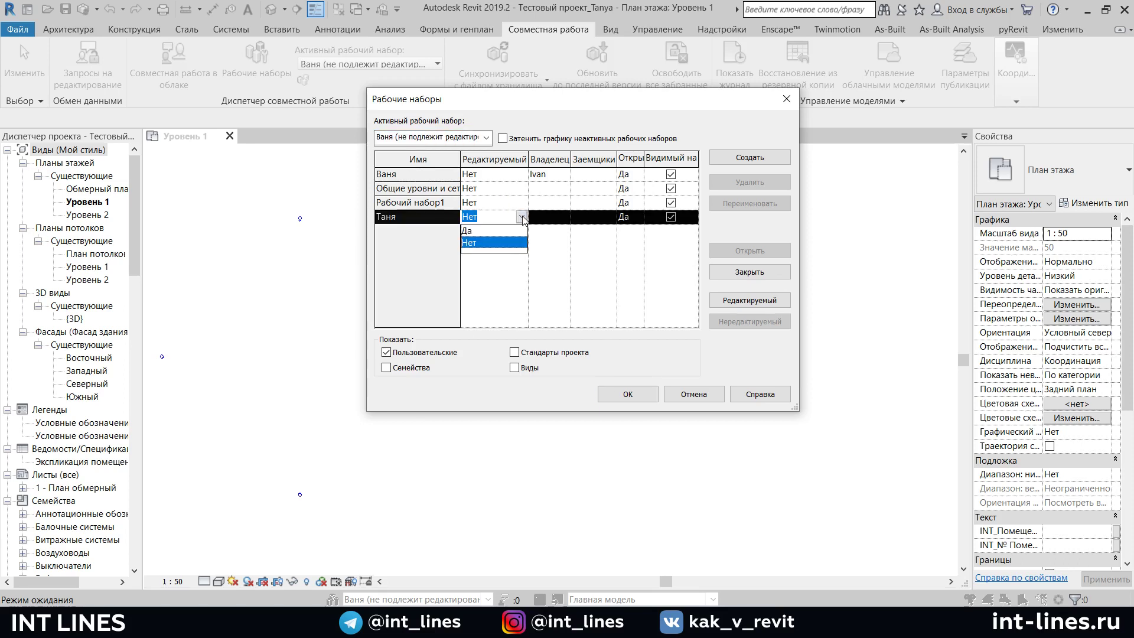
pyautogui.click(480, 231)
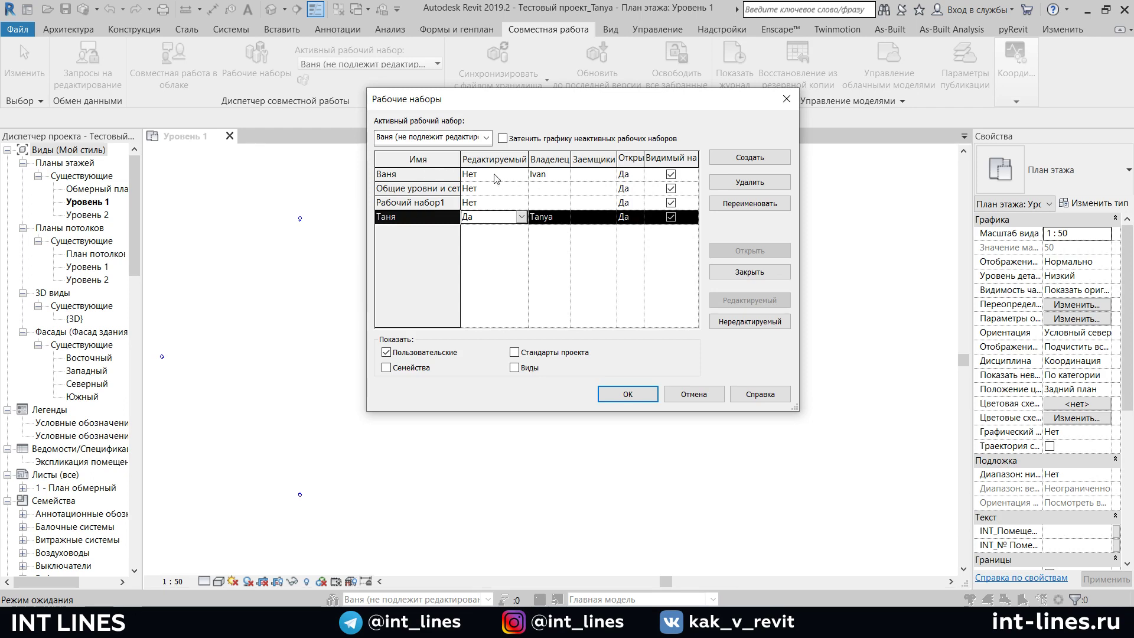
pyautogui.click(494, 166)
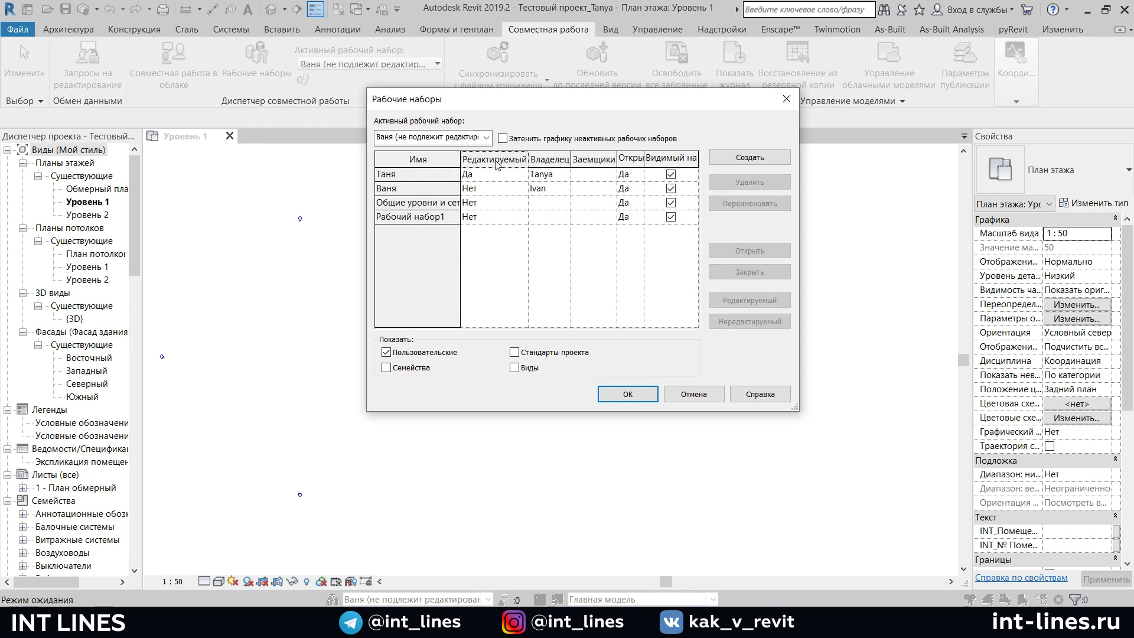
pyautogui.click(487, 159)
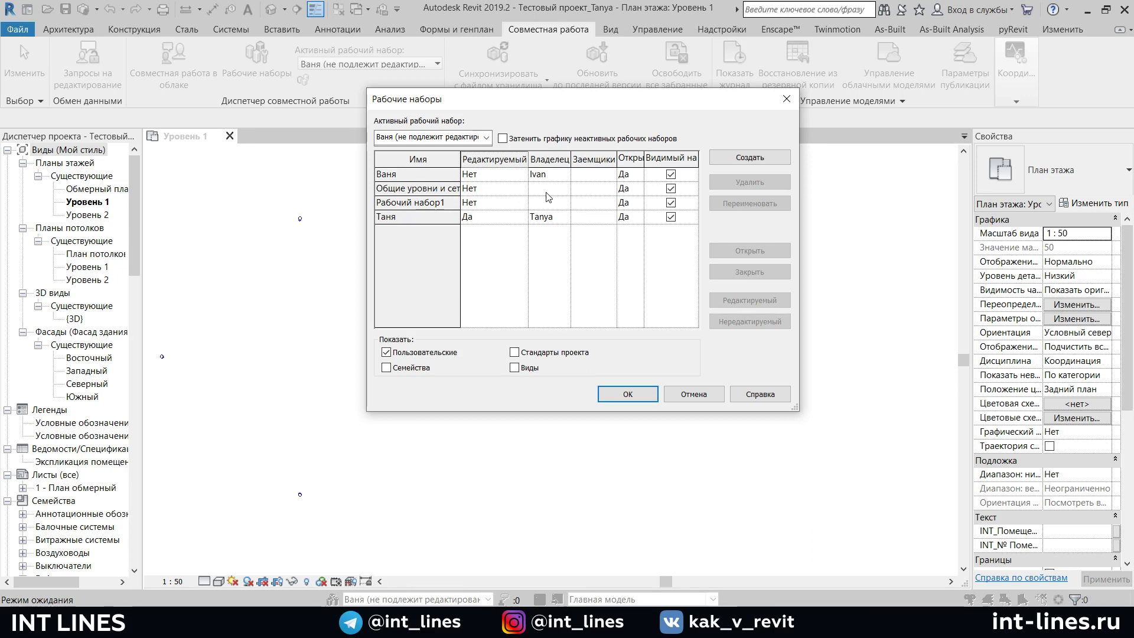
pyautogui.click(630, 400)
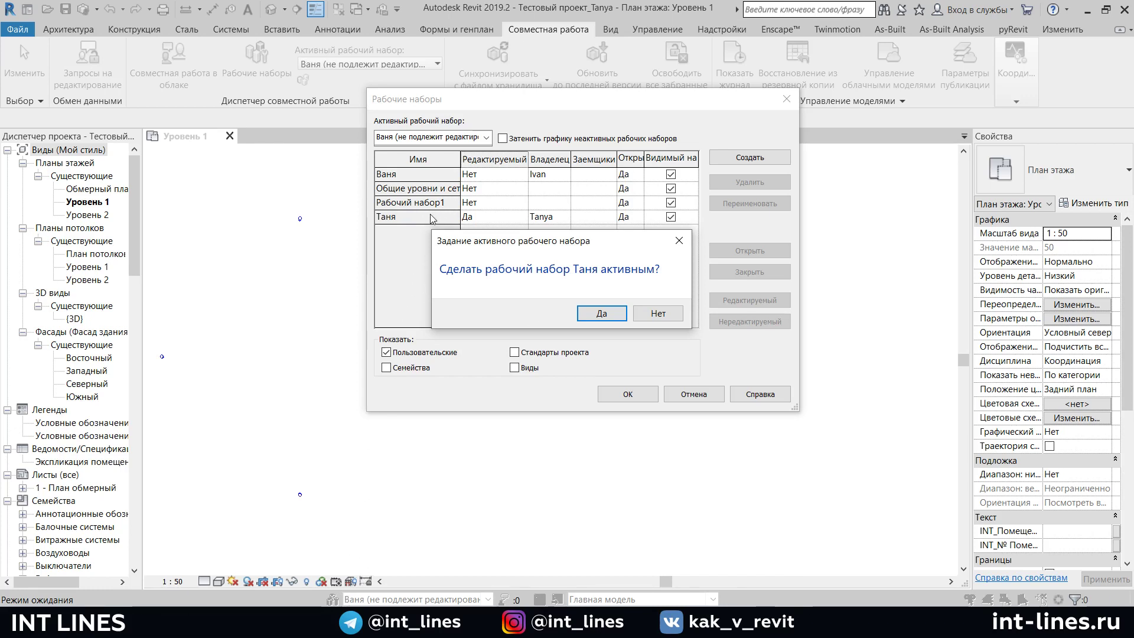
# Make that workset active, recentre the Уровень 1 plan, and switch to the other local copy
pyautogui.click(597, 315)
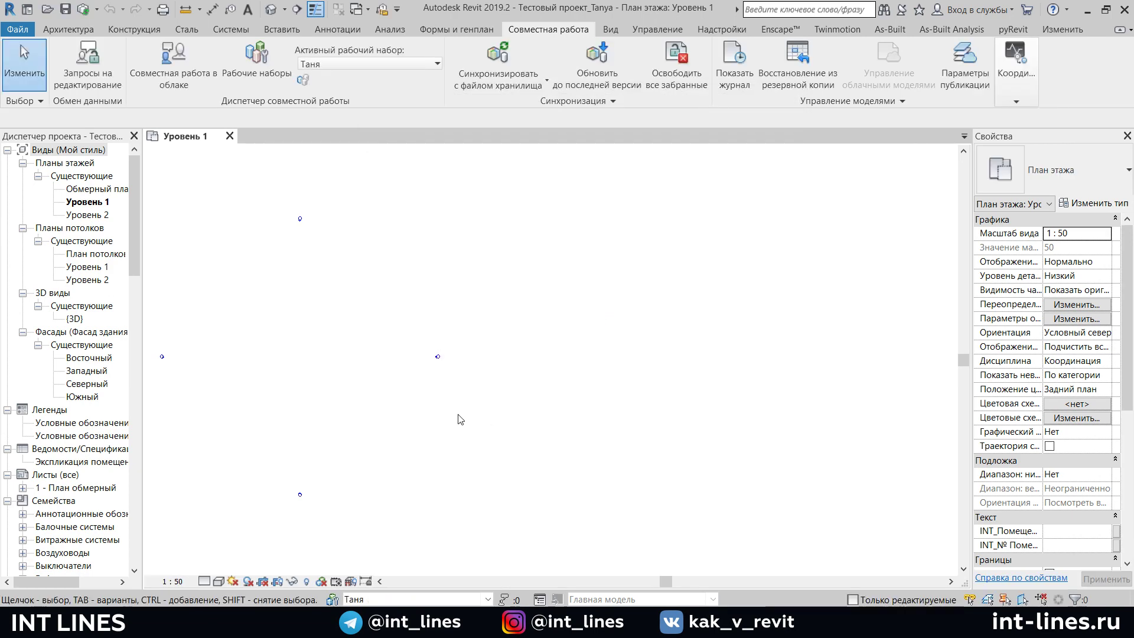
pyautogui.moveTo(396, 386)
pyautogui.mouseDown(button='middle')
pyautogui.moveTo(470, 367)
pyautogui.moveTo(496, 336)
pyautogui.moveTo(497, 313)
pyautogui.mouseUp(button='middle')
pyautogui.scroll(2, 458, 352)
pyautogui.click(288, 562)
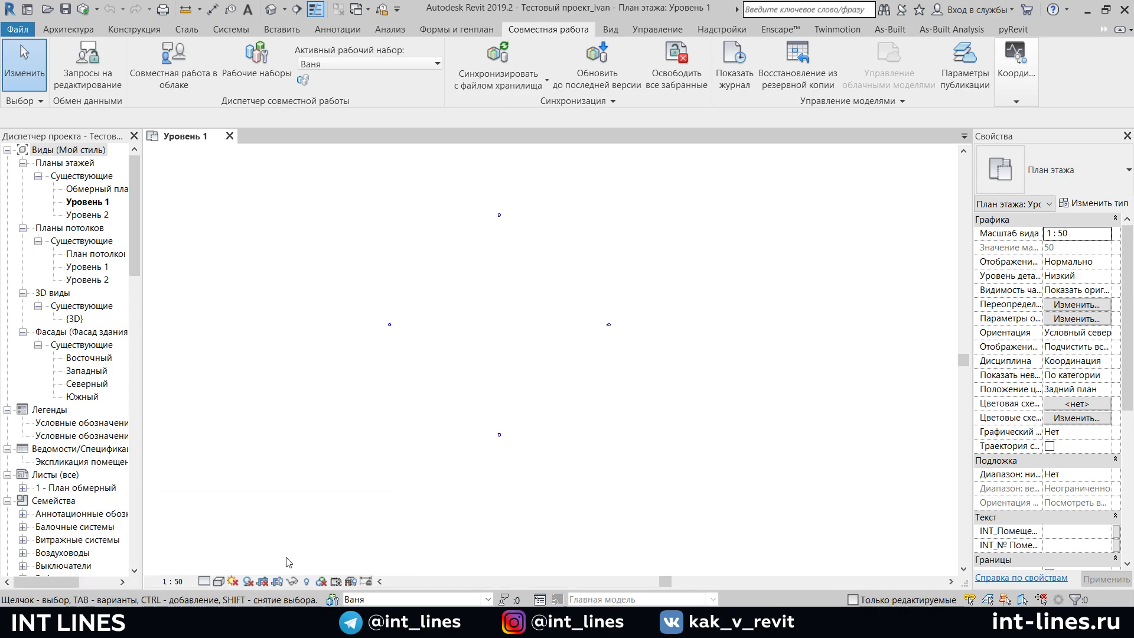
# Snap both local copies side by side and pan and zoom each Уровень 1 view around the elevation markers
pyautogui.press('super+Right')
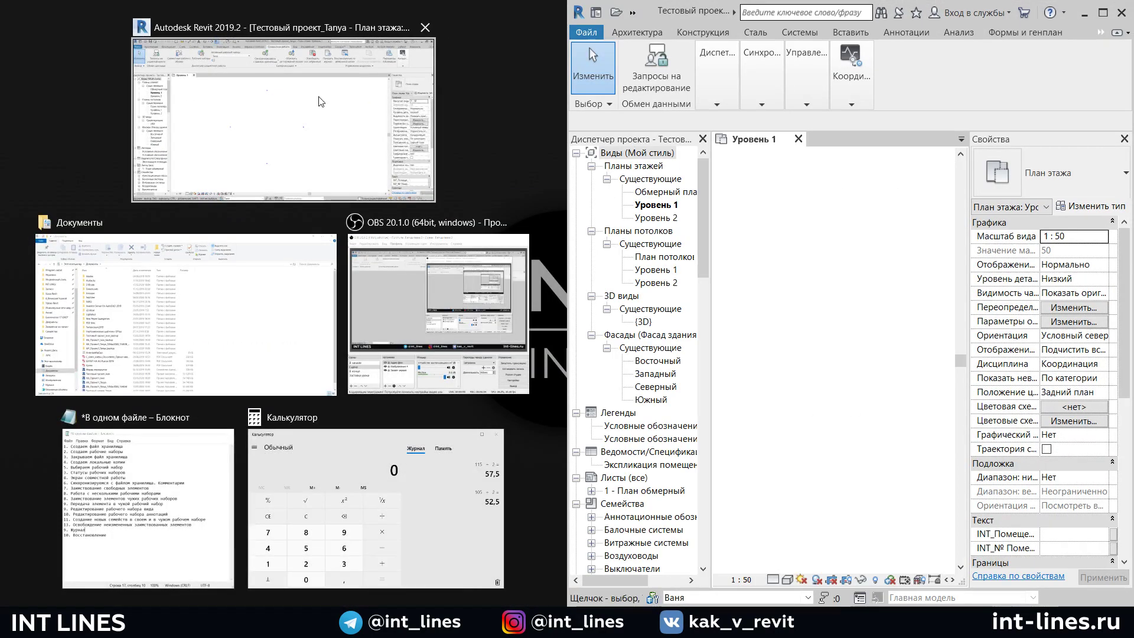
pyautogui.click(287, 200)
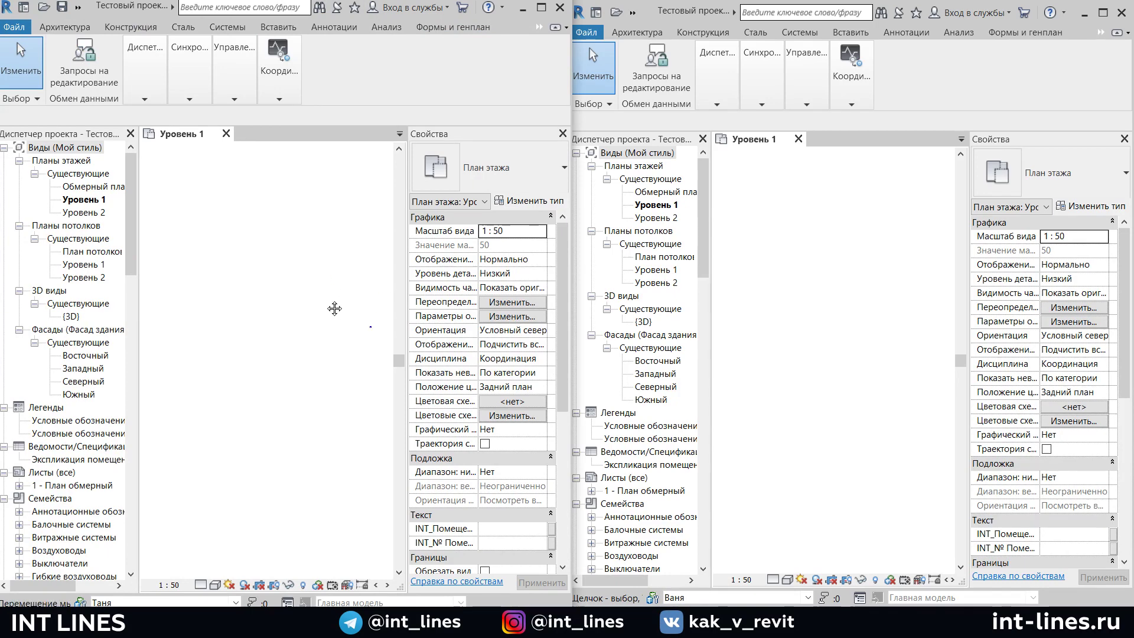
pyautogui.moveTo(305, 296); pyautogui.dragTo(220, 315, button='middle')
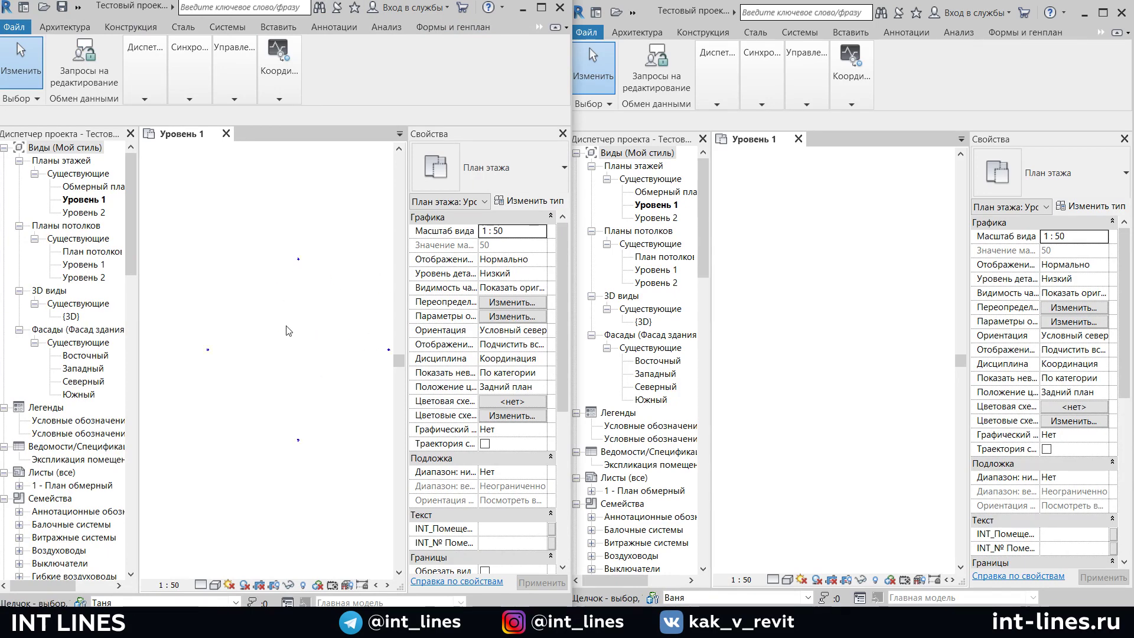
pyautogui.scroll(2, 295, 333)
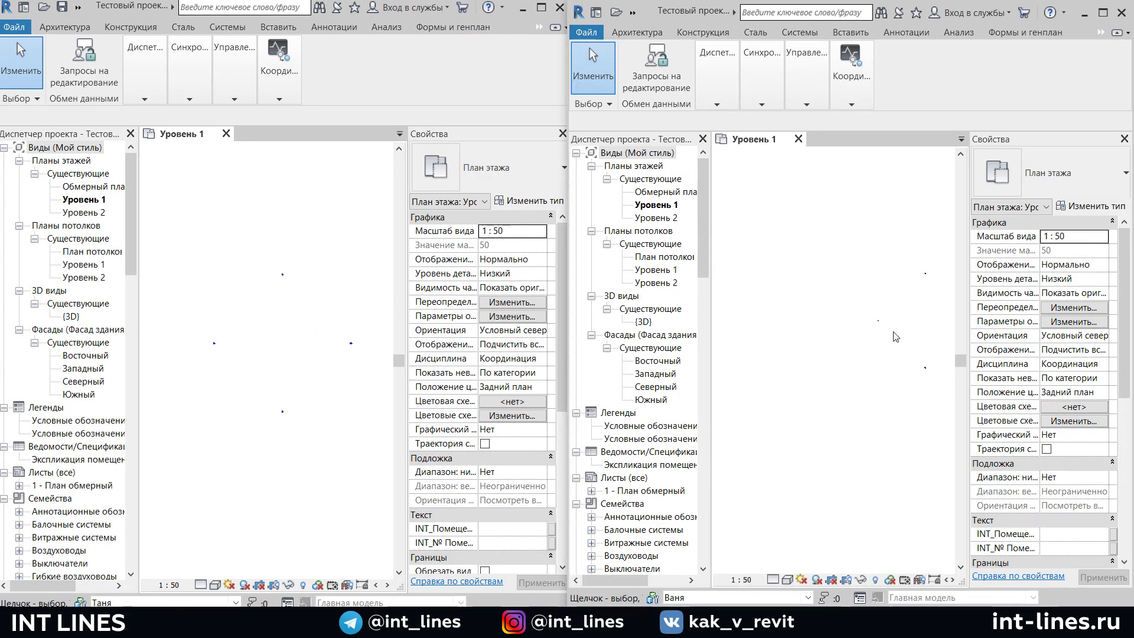
pyautogui.moveTo(833, 331); pyautogui.dragTo(855, 321, button='middle')
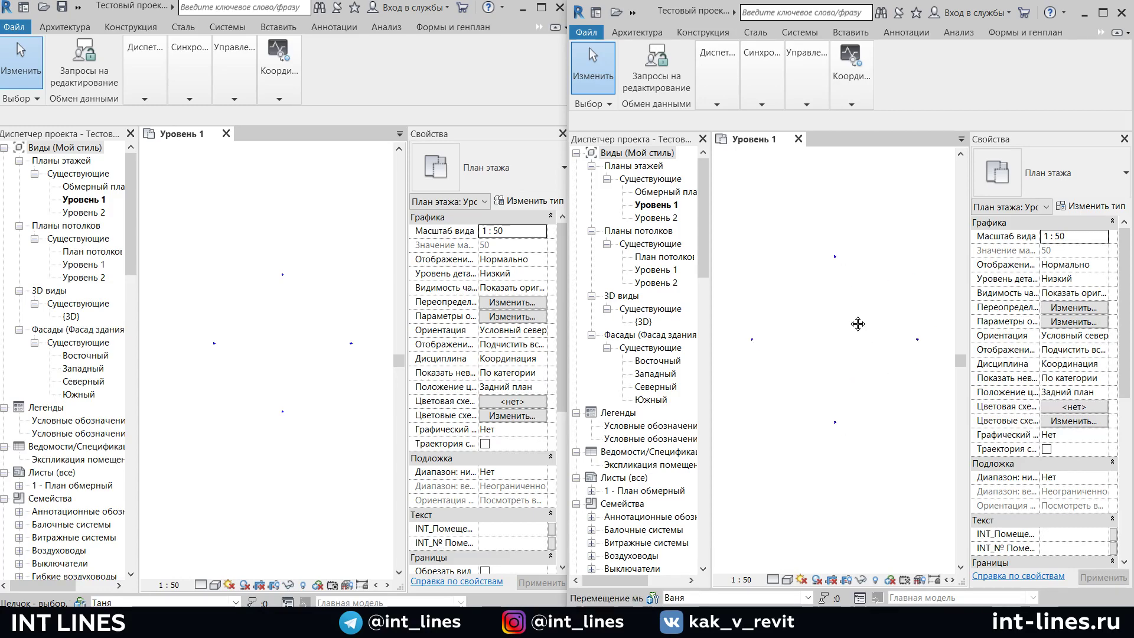
pyautogui.scroll(1, 848, 313)
pyautogui.hotkey('alt', 'Tab')
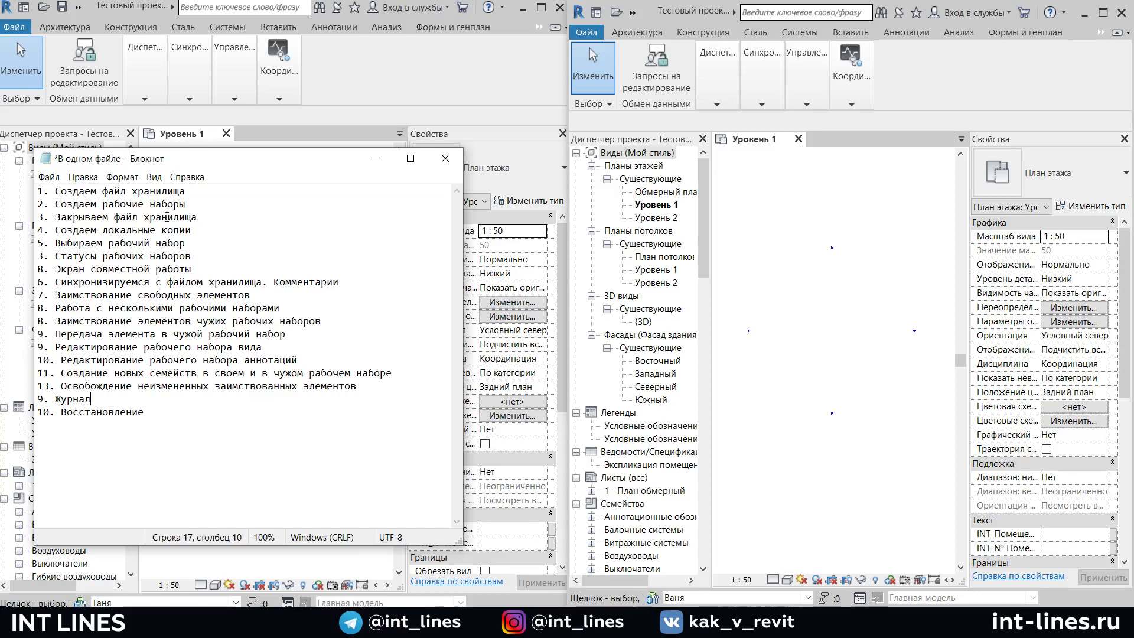
# Point out the third item of the Notepad worksharing outline, then minimize Notepad
pyautogui.click(223, 220)
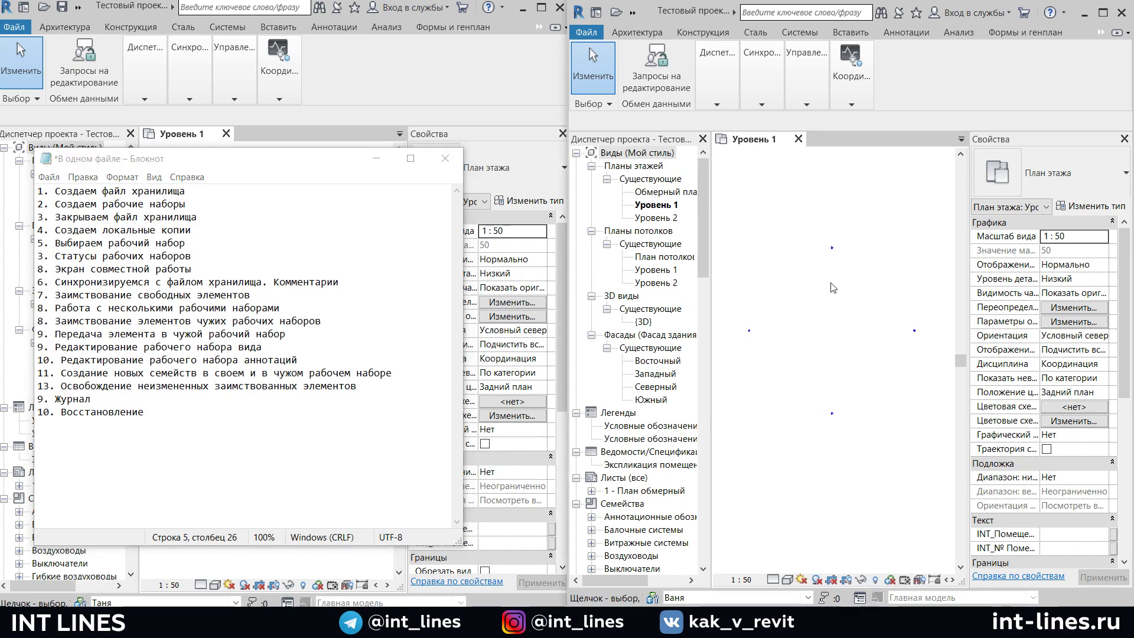
pyautogui.click(376, 158)
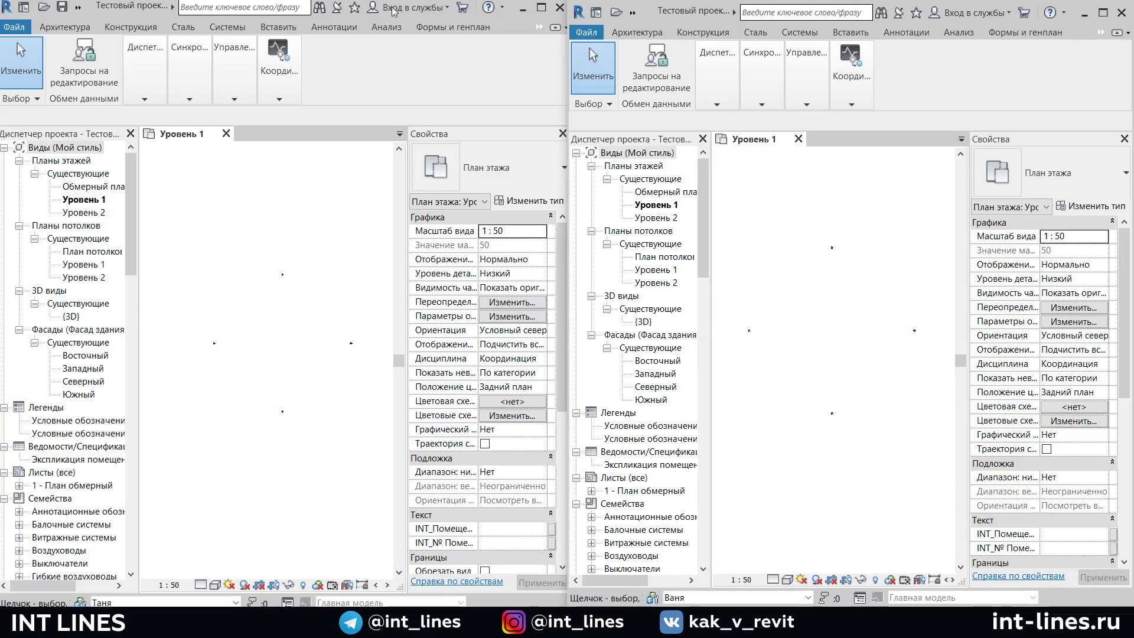
pyautogui.moveTo(143, 6); pyautogui.dragTo(1, 236)
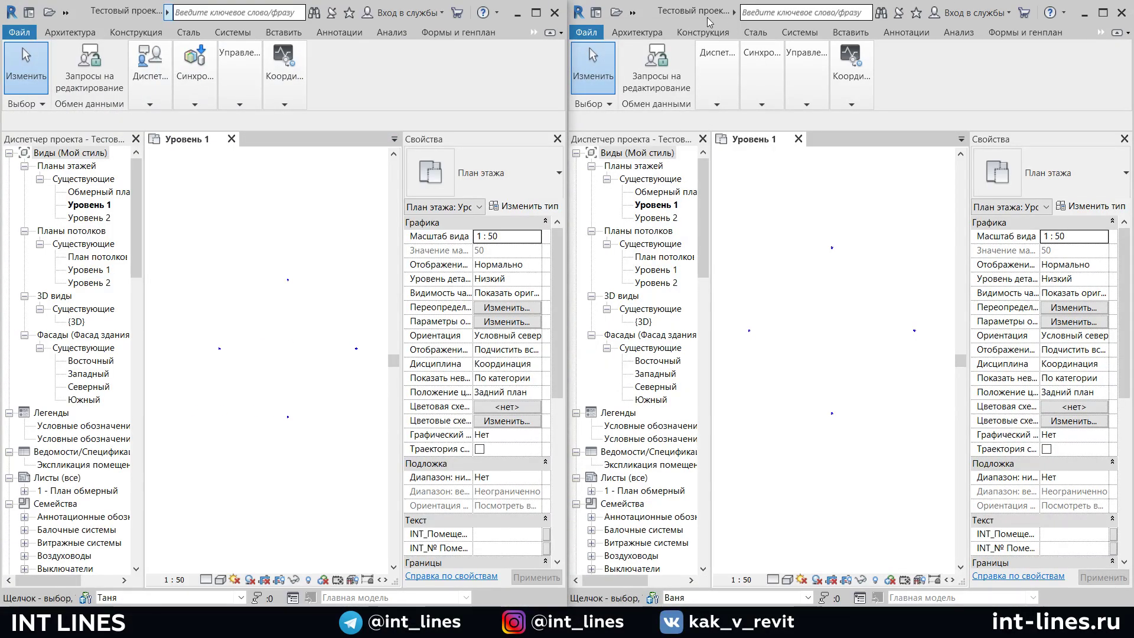
pyautogui.moveTo(708, 12)
pyautogui.mouseDown()
pyautogui.moveTo(1130, 362)
pyautogui.moveTo(1131, 491)
pyautogui.moveTo(1133, 318)
pyautogui.mouseUp()
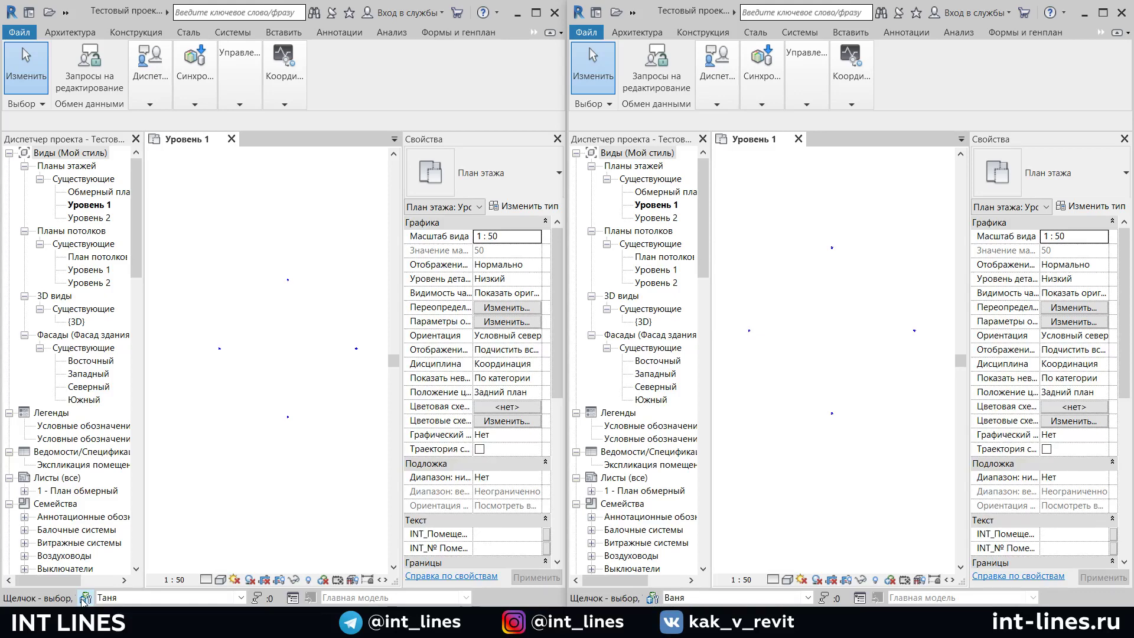
pyautogui.click(84, 598)
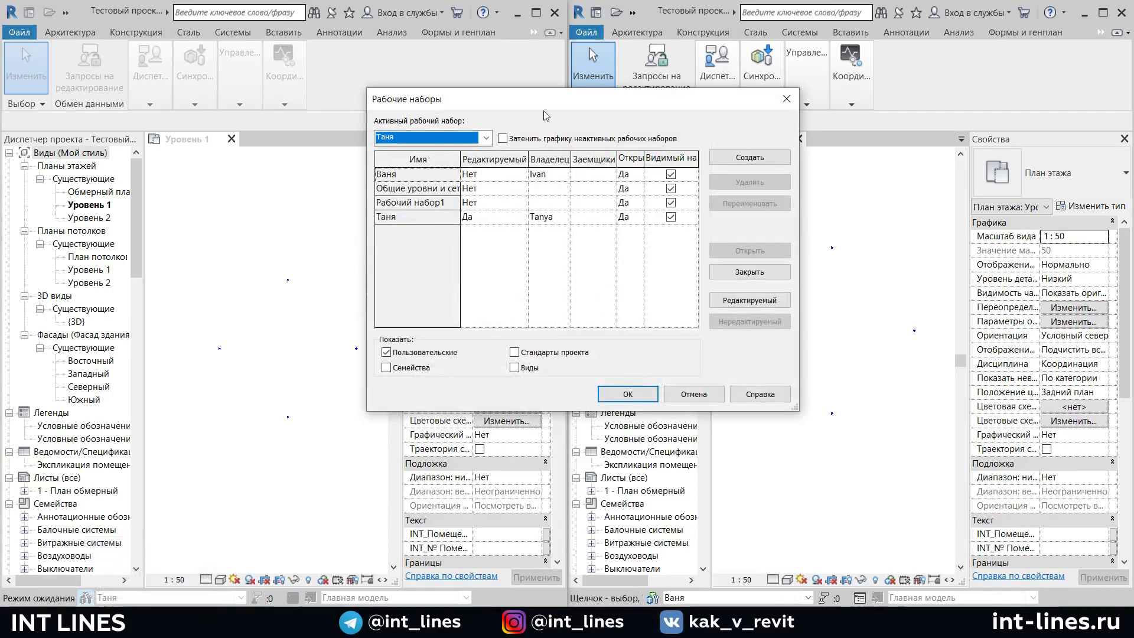
pyautogui.moveTo(541, 90); pyautogui.dragTo(313, 147)
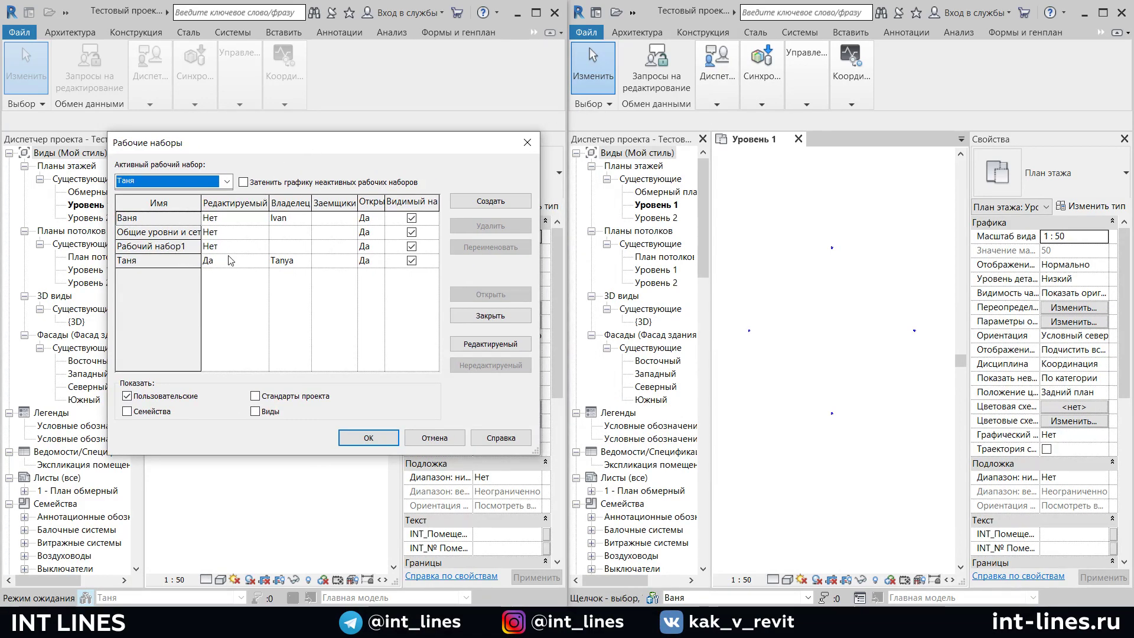
pyautogui.click(253, 247)
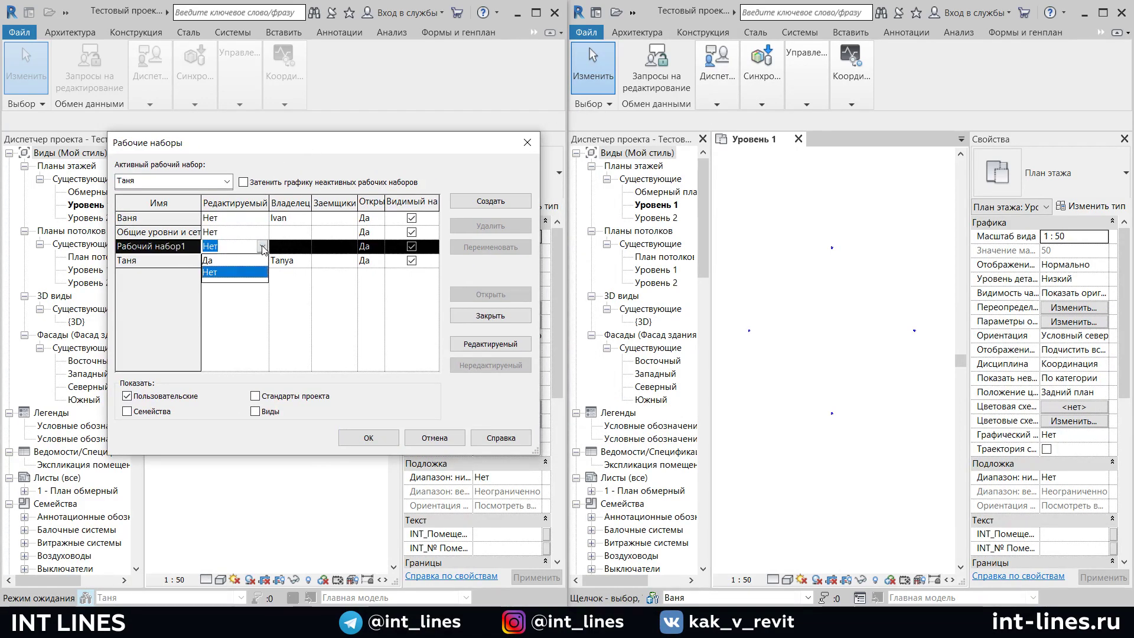
pyautogui.click(208, 260)
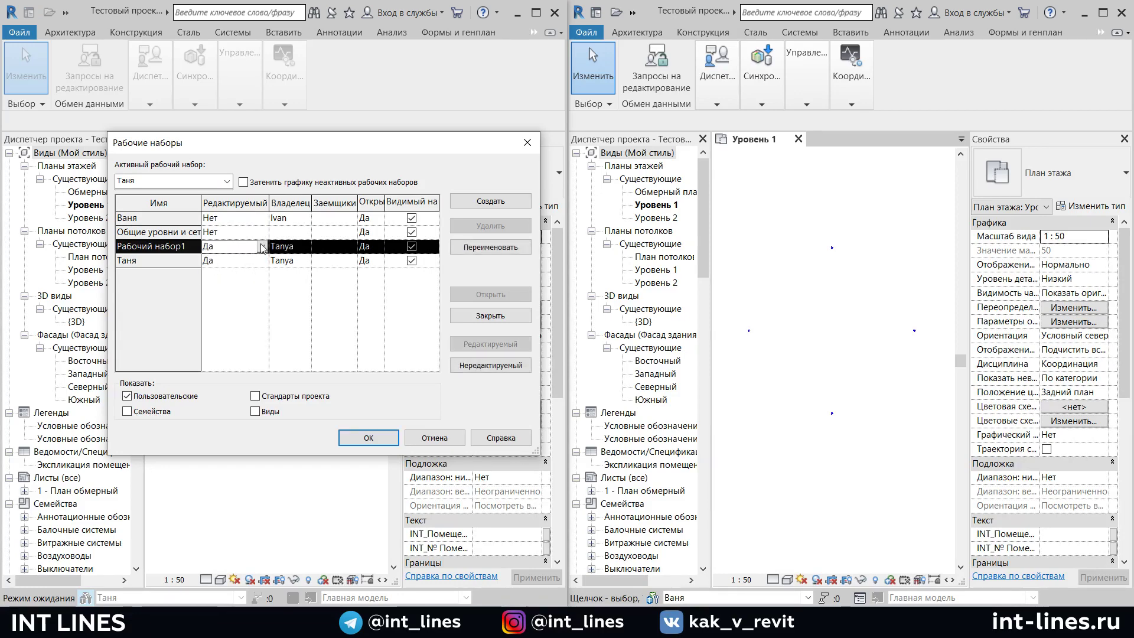
pyautogui.click(262, 246)
pyautogui.click(214, 271)
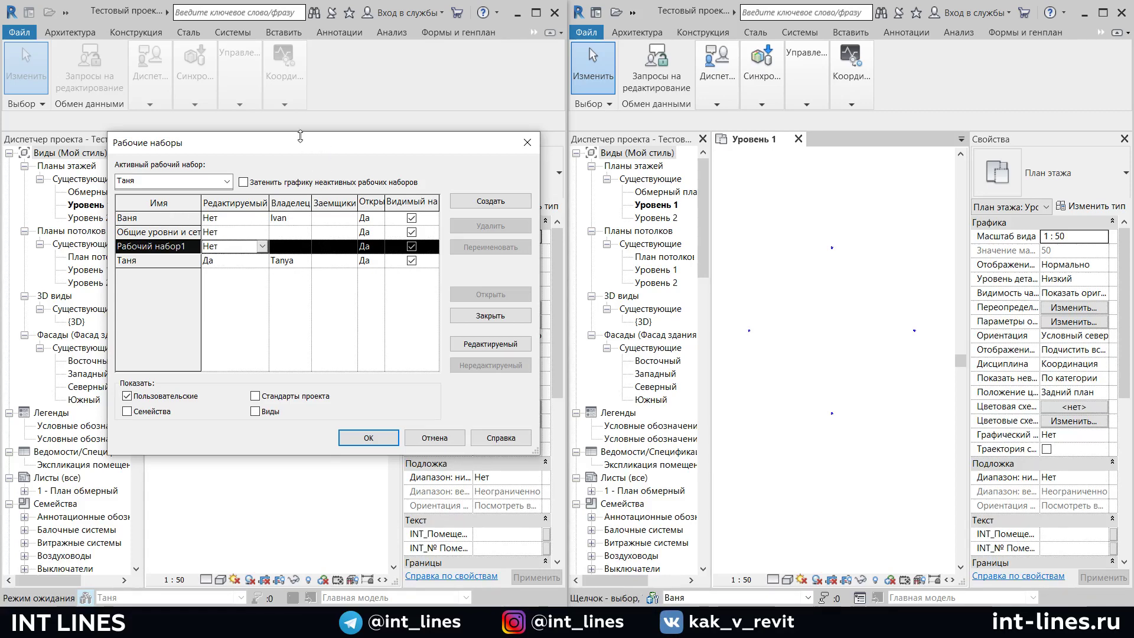
pyautogui.click(527, 142)
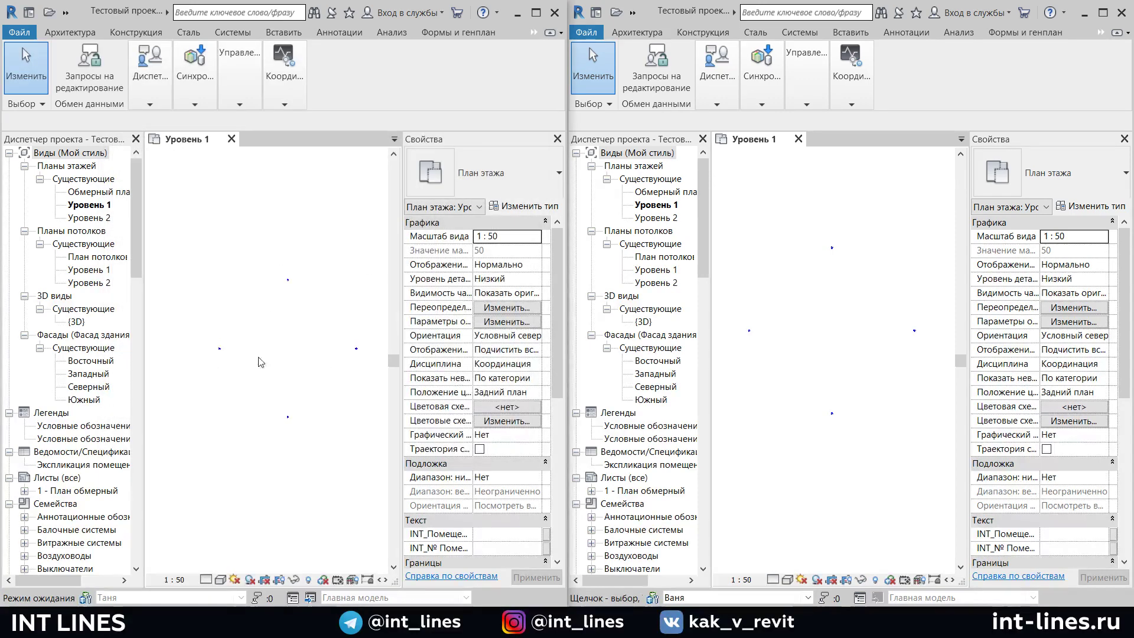
pyautogui.click(240, 597)
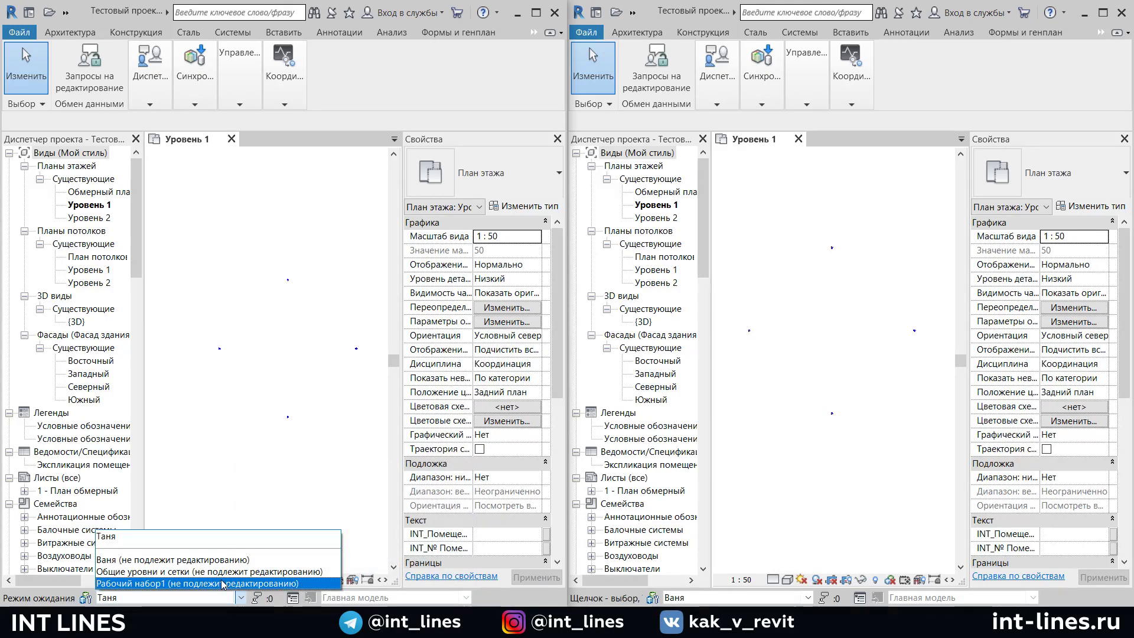
pyautogui.click(136, 539)
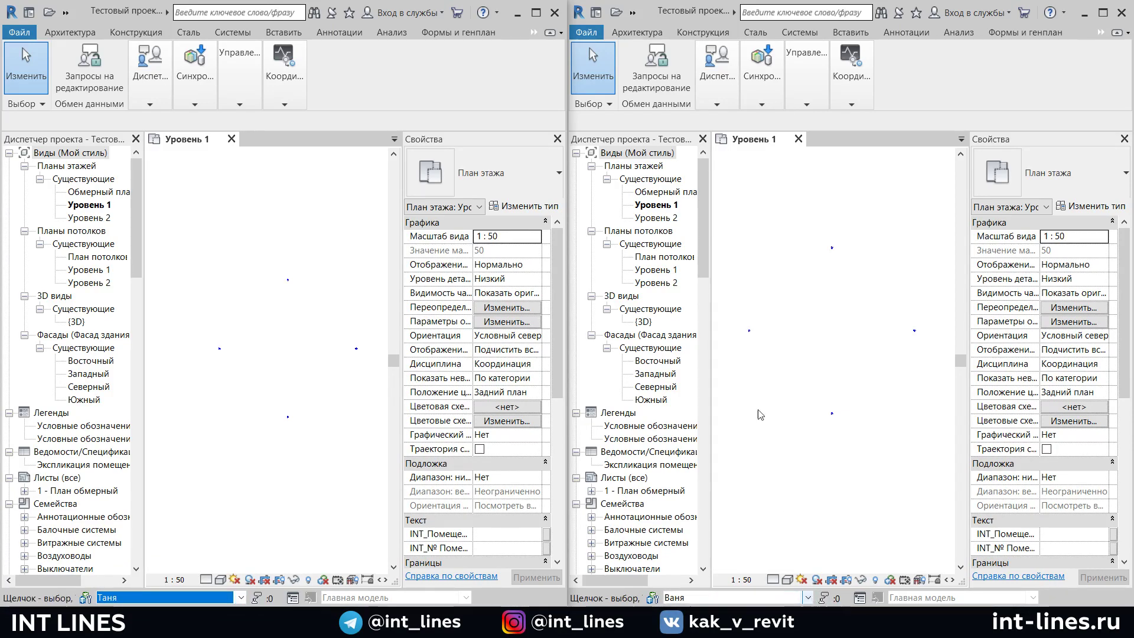
pyautogui.scroll(-2, 253, 329)
pyautogui.moveTo(278, 337)
pyautogui.mouseDown(button='middle')
pyautogui.moveTo(261, 364)
pyautogui.moveTo(232, 329)
pyautogui.mouseUp(button='middle')
pyautogui.scroll(2, 269, 330)
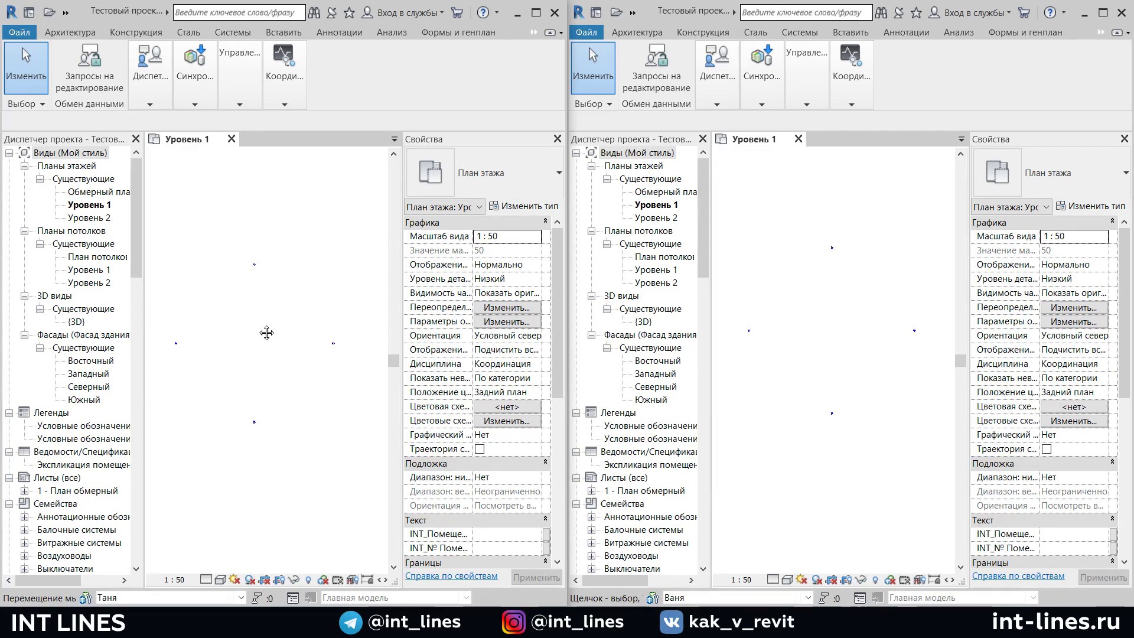
pyautogui.moveTo(464, 597)
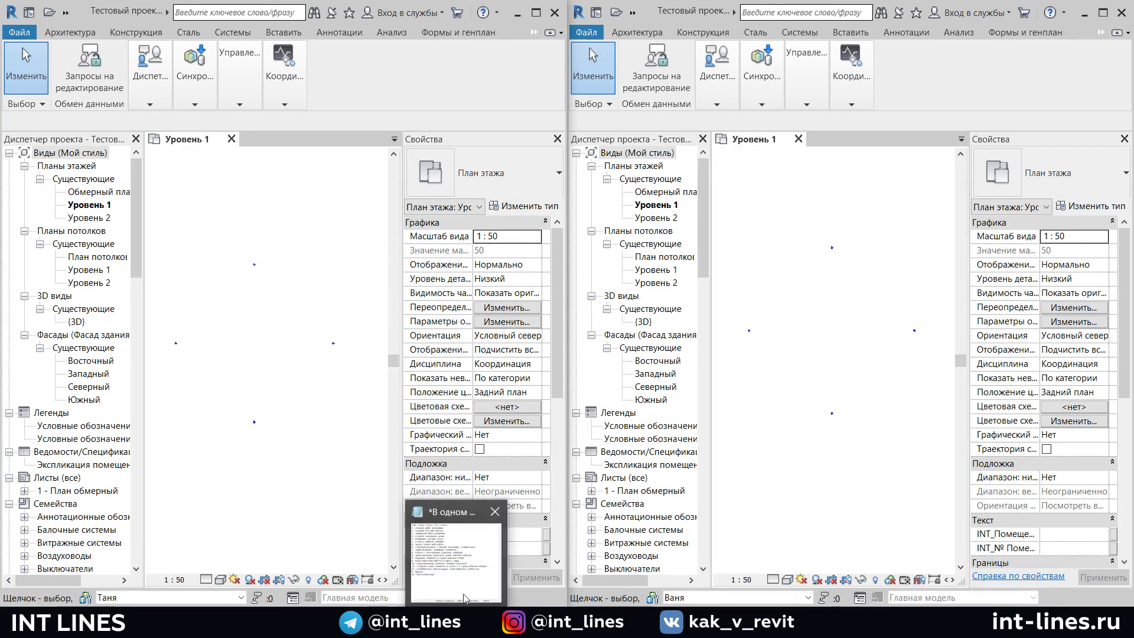
# Maximize the second copy, review Synchronize and Modify Settings without syncing, and expand the panel slide-out
pyautogui.click(1102, 13)
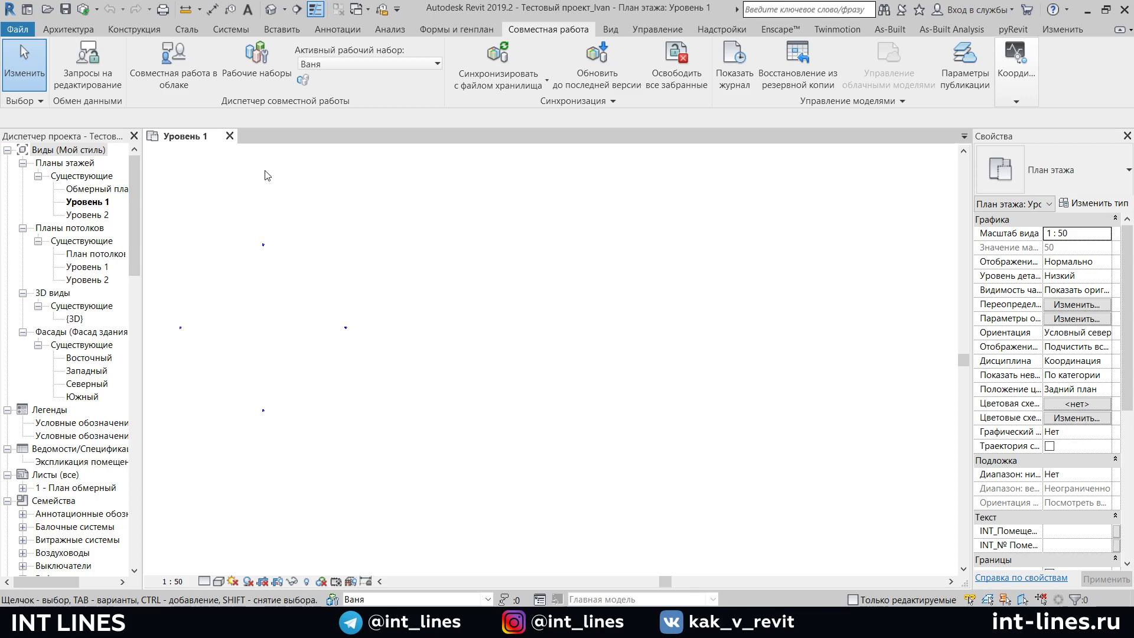
pyautogui.click(543, 80)
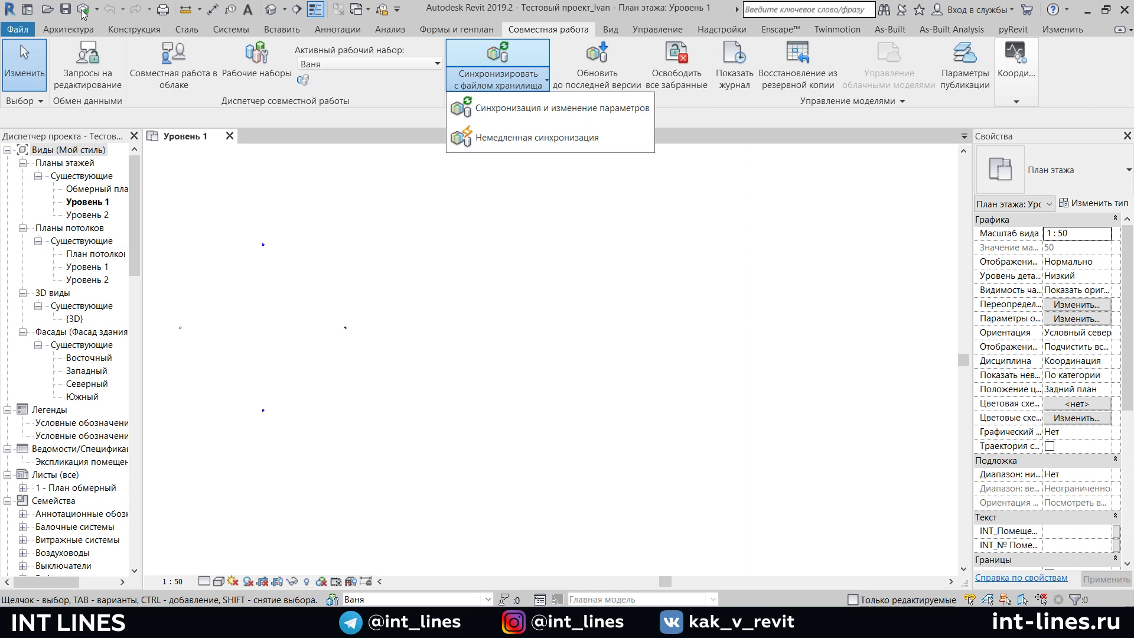
pyautogui.click(549, 113)
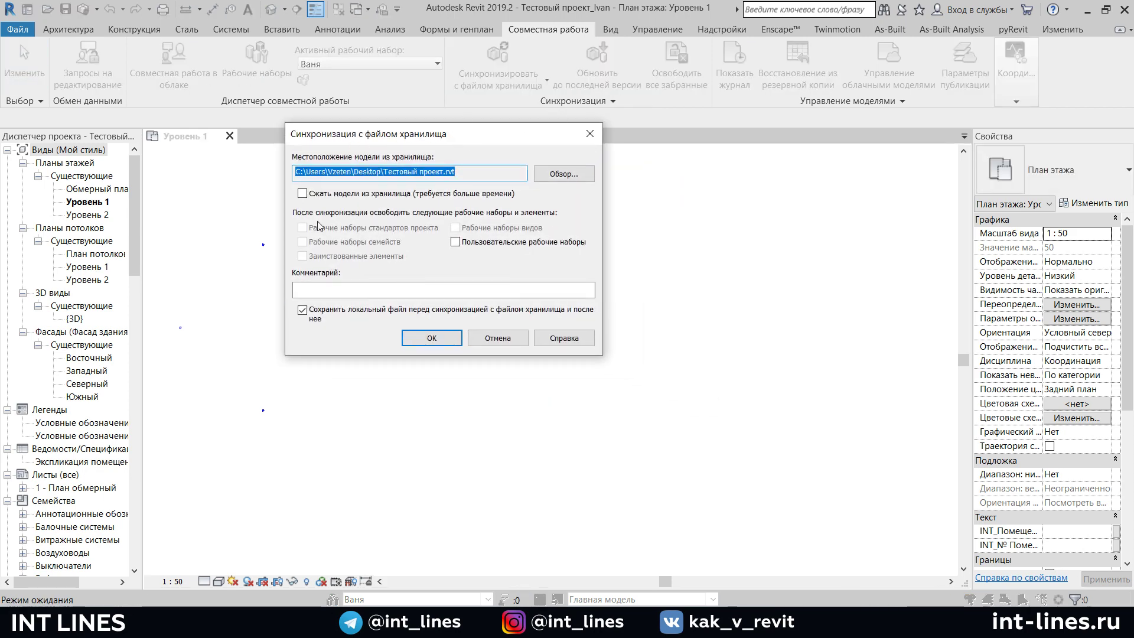
pyautogui.click(589, 141)
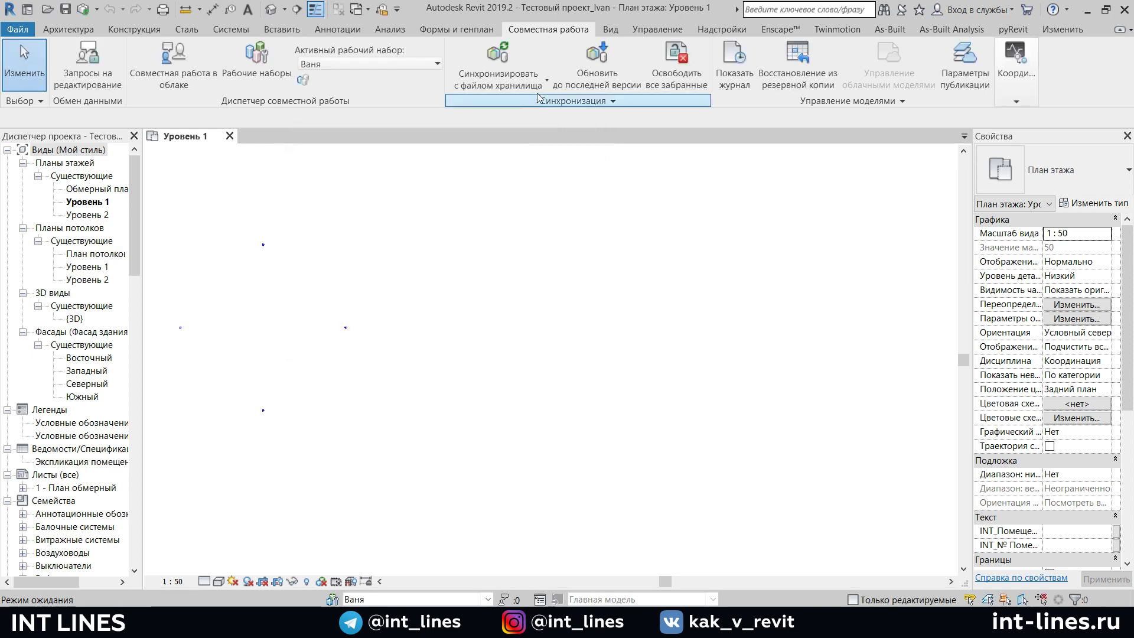
pyautogui.click(497, 79)
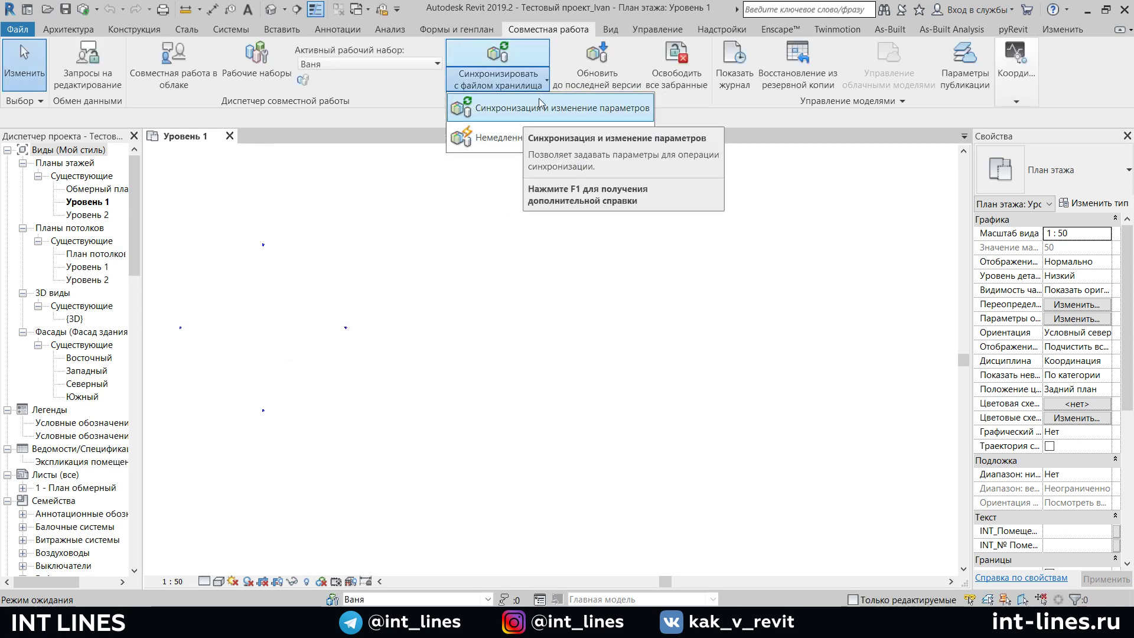
pyautogui.click(691, 102)
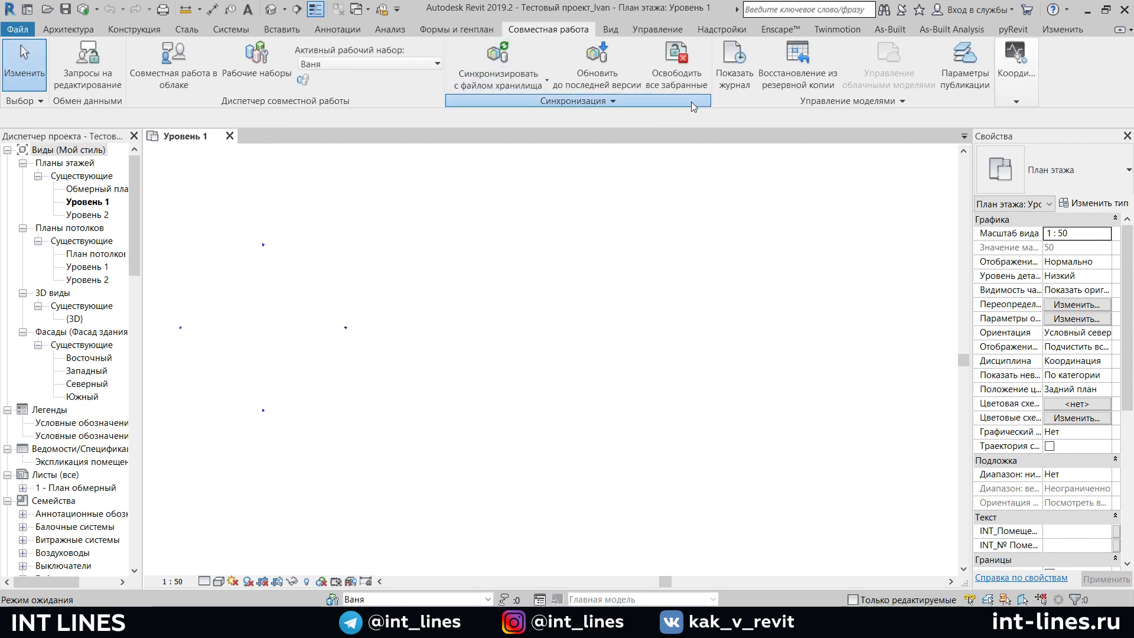
pyautogui.click(748, 106)
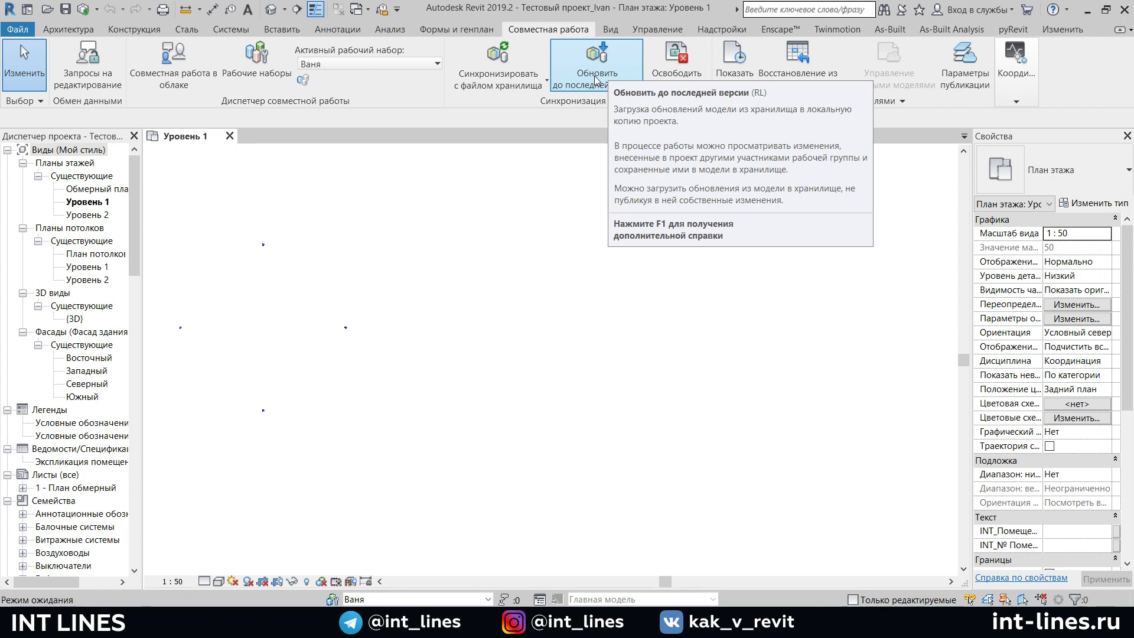
# Reload the latest changes from central and dismiss the no-new-changes message
pyautogui.click(594, 80)
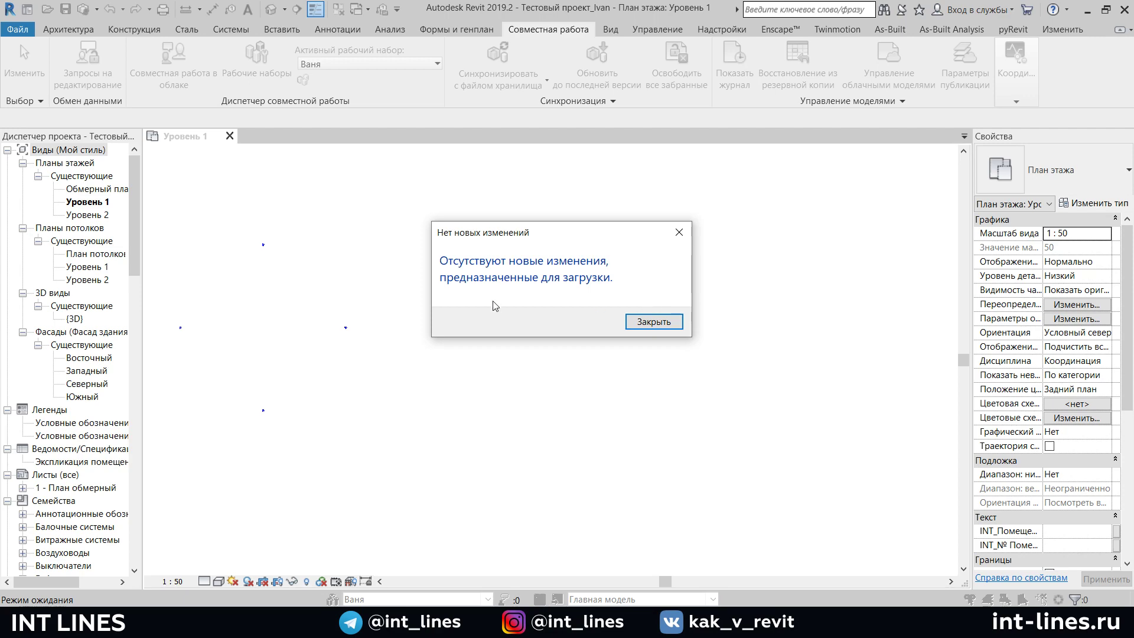
pyautogui.click(650, 327)
pyautogui.moveTo(380, 309); pyautogui.dragTo(652, 338, button='middle')
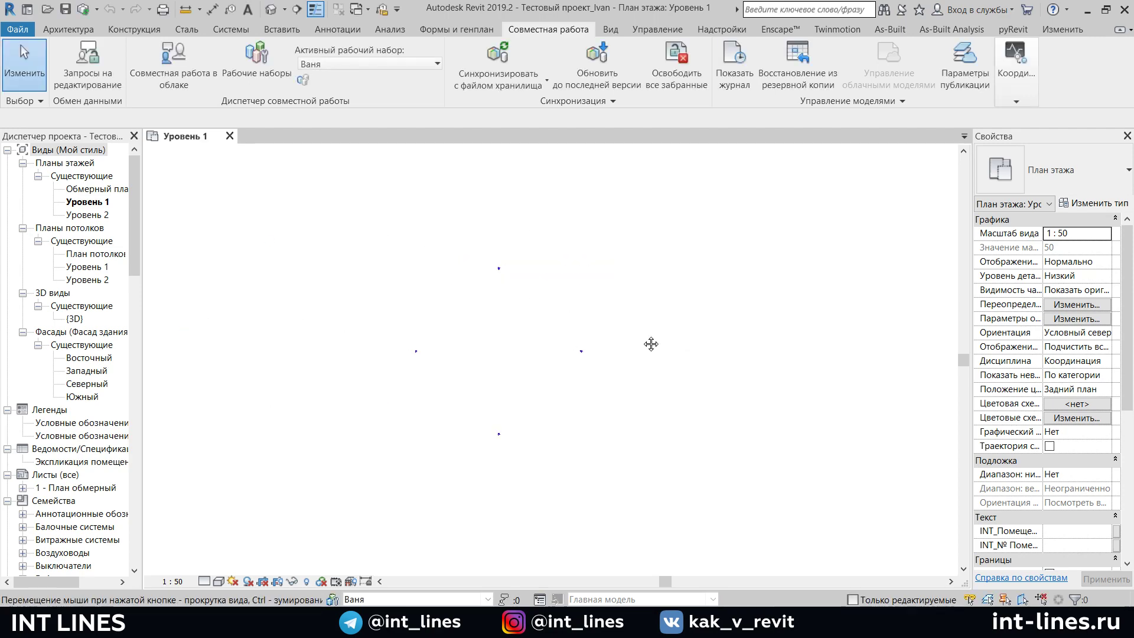
pyautogui.scroll(1, 503, 333)
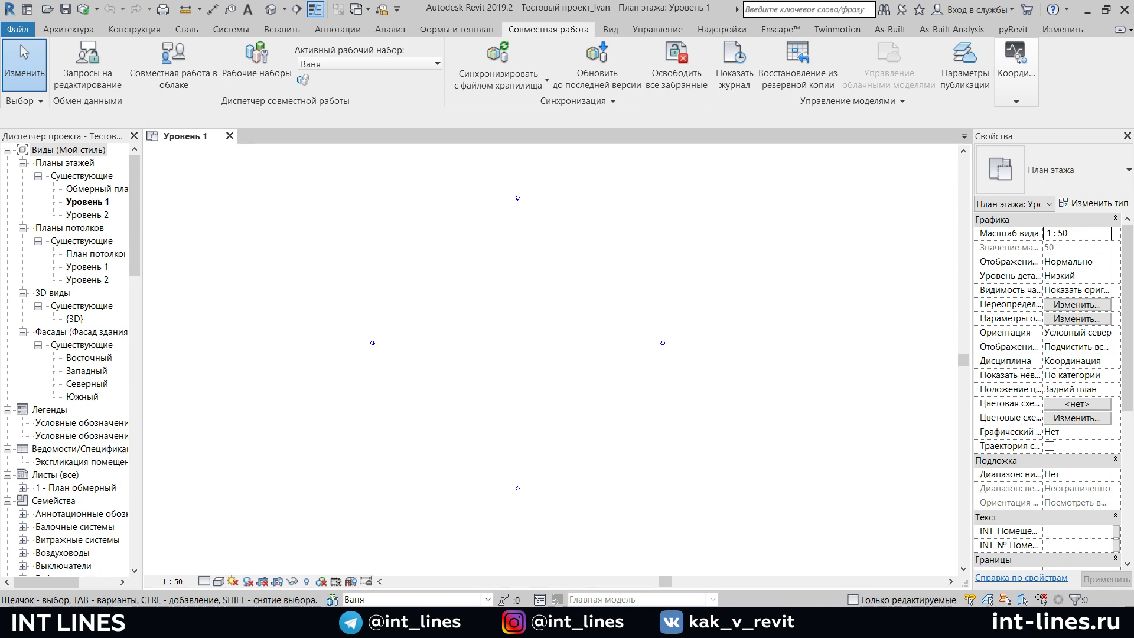
# Window-select the two elements of the west elevation marker on Уровень 1
pyautogui.click(158, 547)
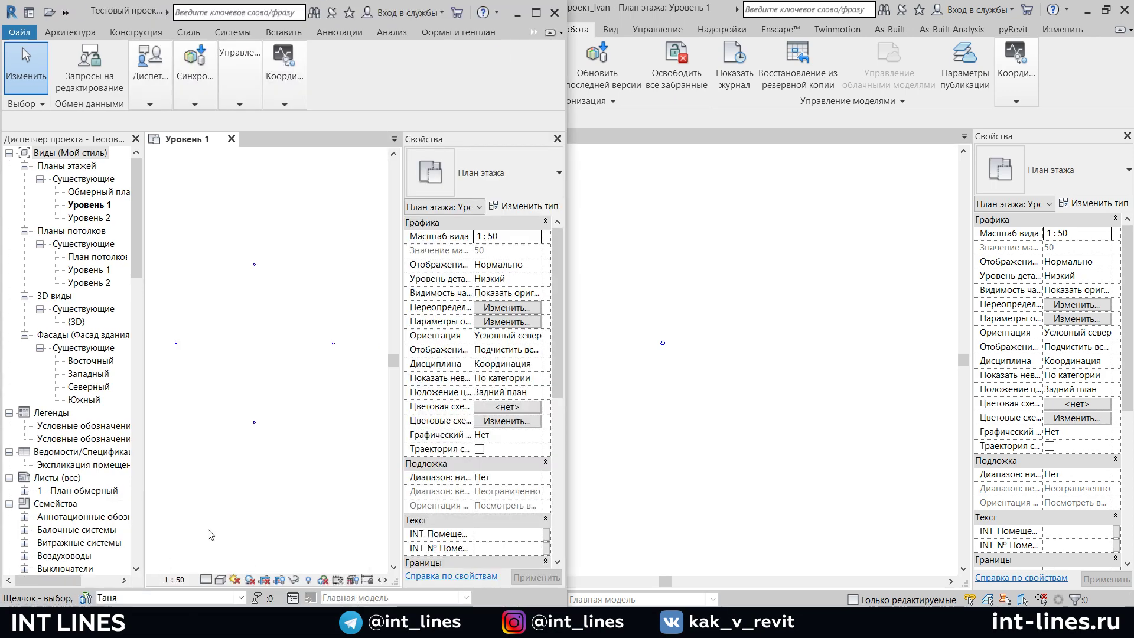
pyautogui.click(746, 222)
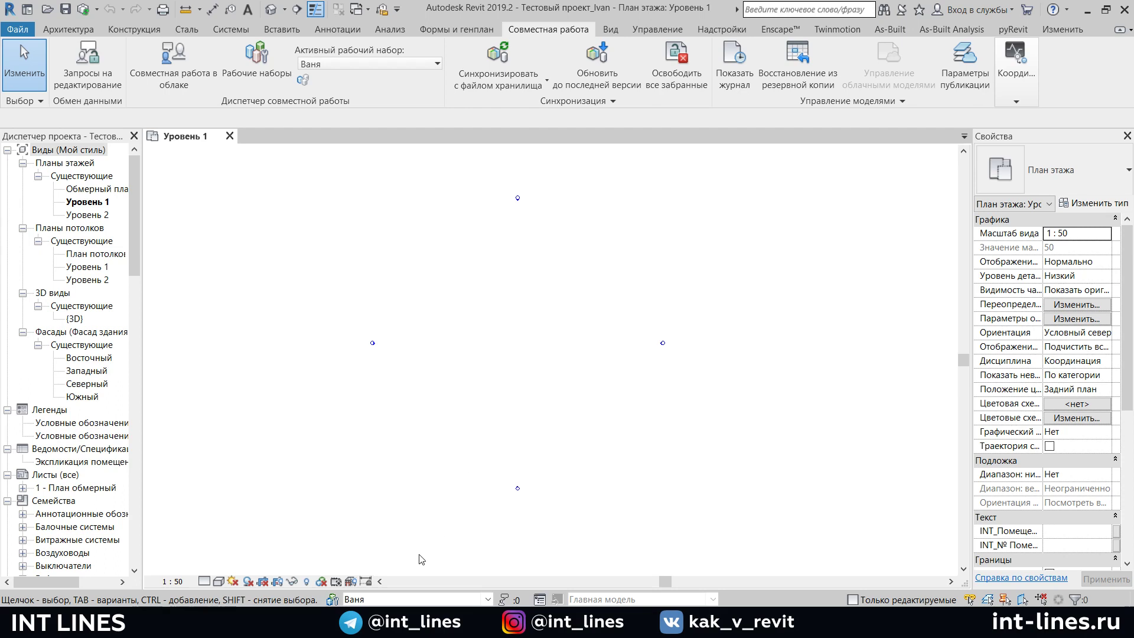
pyautogui.moveTo(366, 382); pyautogui.dragTo(420, 278)
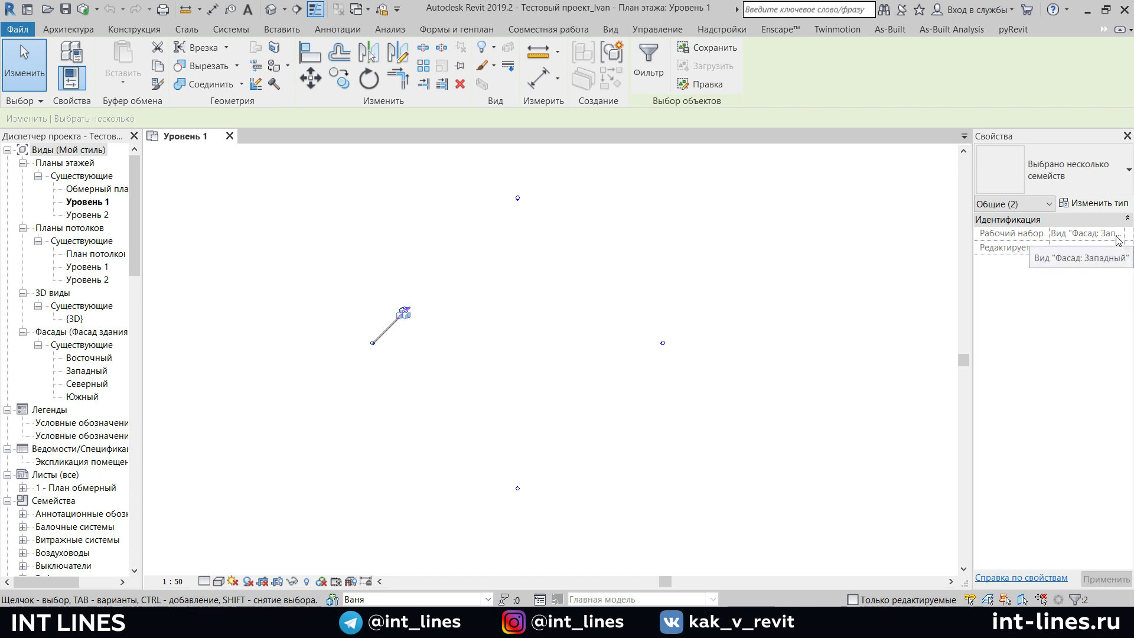
# Review the Collaborate > Worksets list, then close it
pyautogui.click(543, 29)
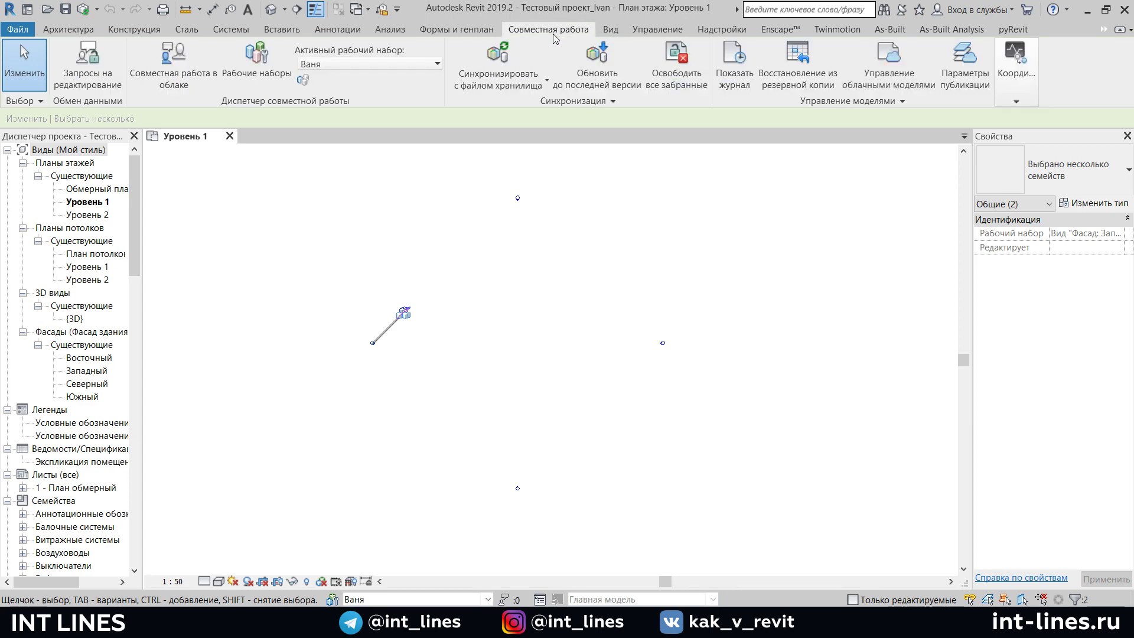
pyautogui.click(246, 60)
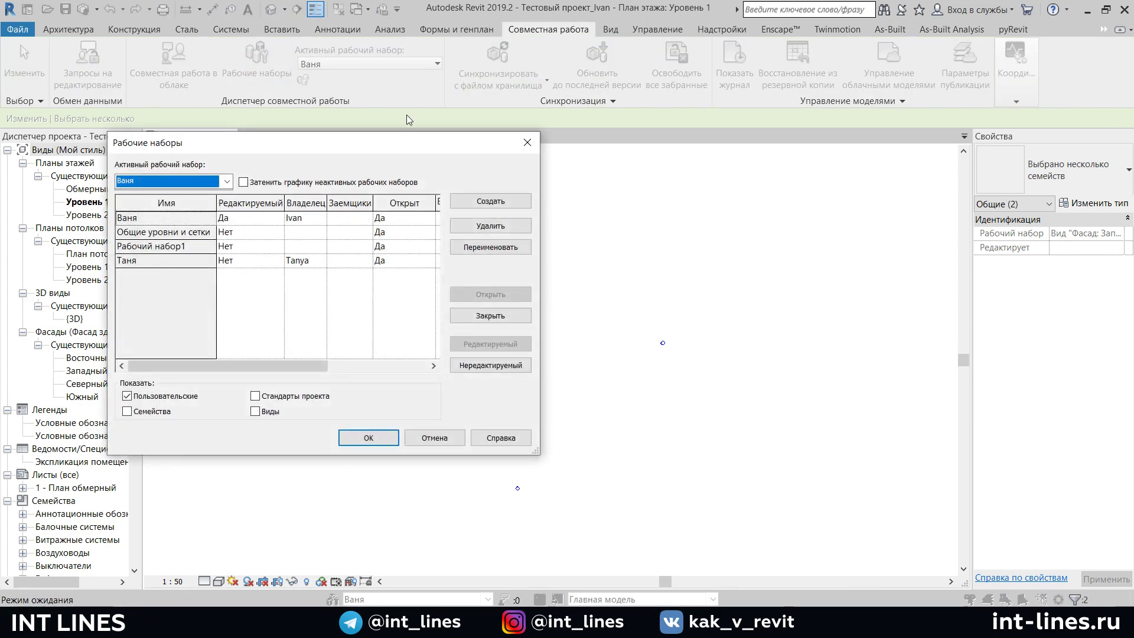
pyautogui.moveTo(320, 148); pyautogui.dragTo(568, 79)
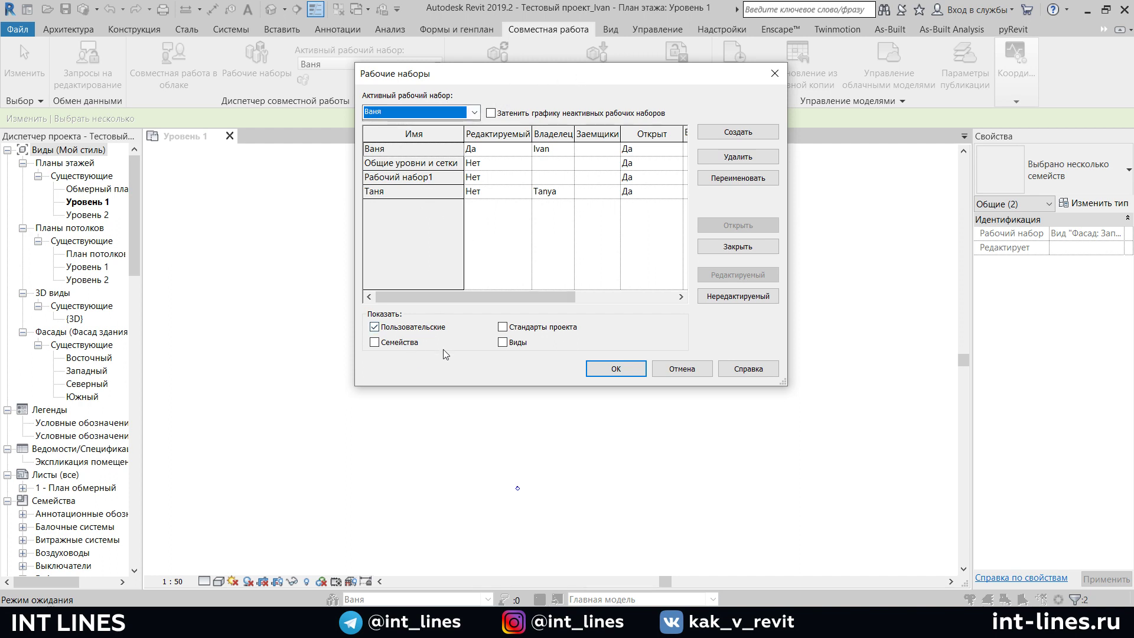
pyautogui.moveTo(565, 76)
pyautogui.mouseDown()
pyautogui.moveTo(744, 67)
pyautogui.moveTo(527, 213)
pyautogui.mouseUp()
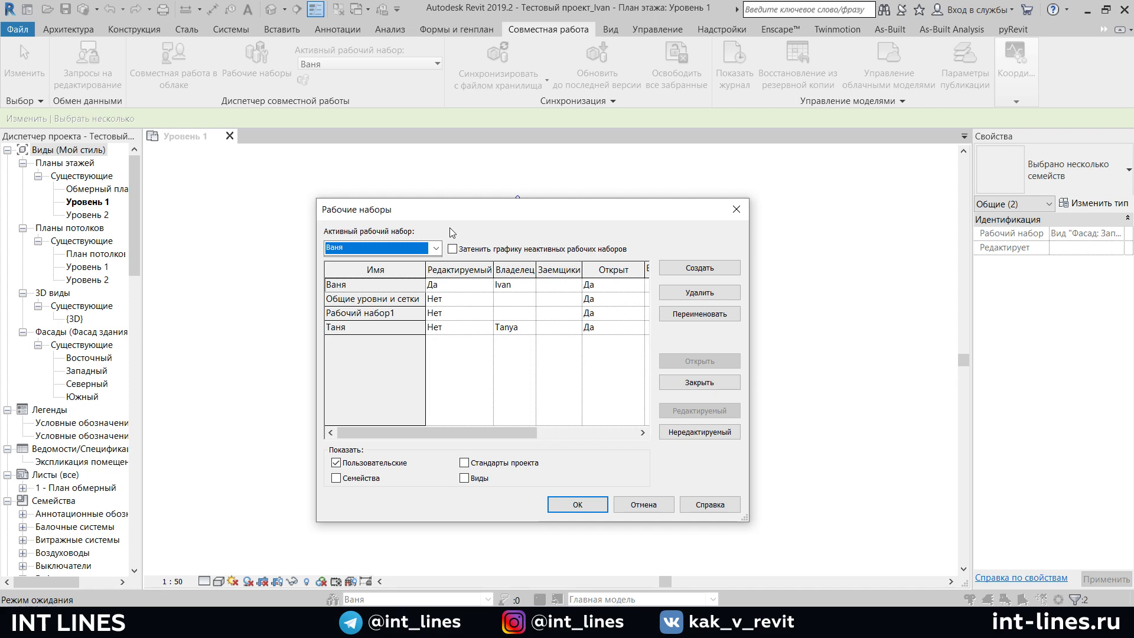
pyautogui.moveTo(676, 207); pyautogui.dragTo(664, 183)
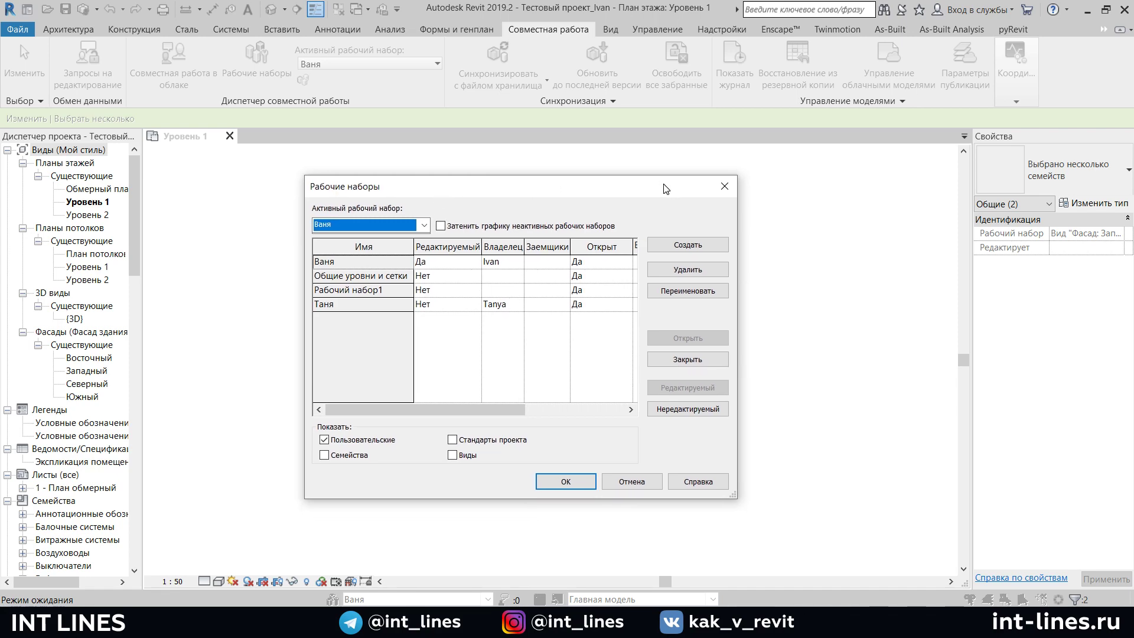
pyautogui.click(722, 188)
# Reselect the West elevation marker and drag it to a new position, borrowing it
pyautogui.click(579, 349)
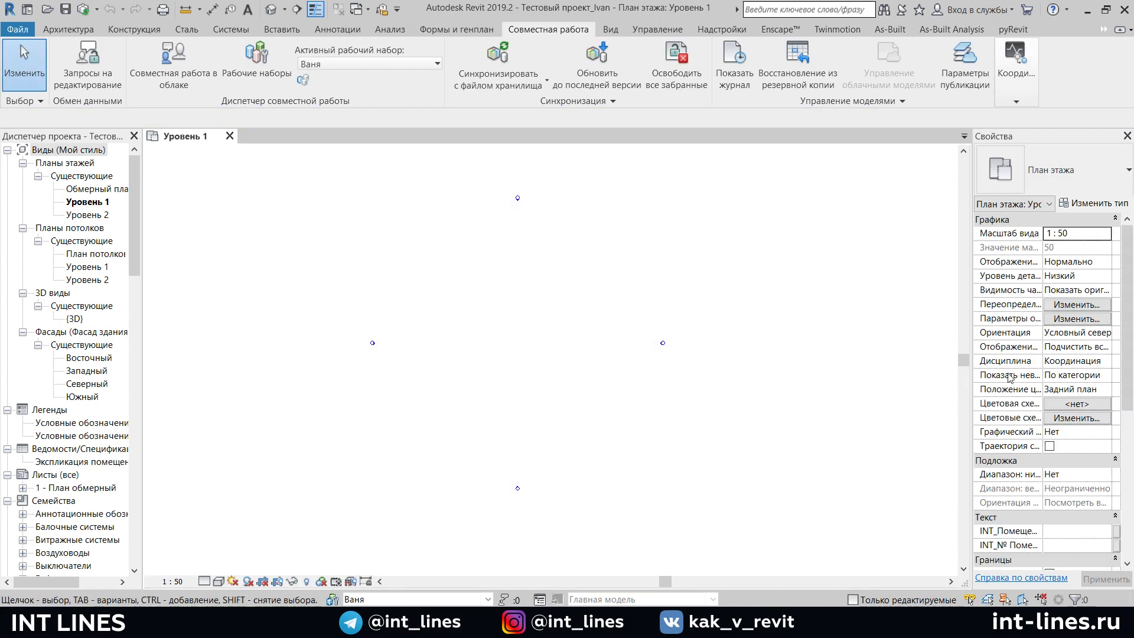
pyautogui.moveTo(345, 368); pyautogui.dragTo(450, 305)
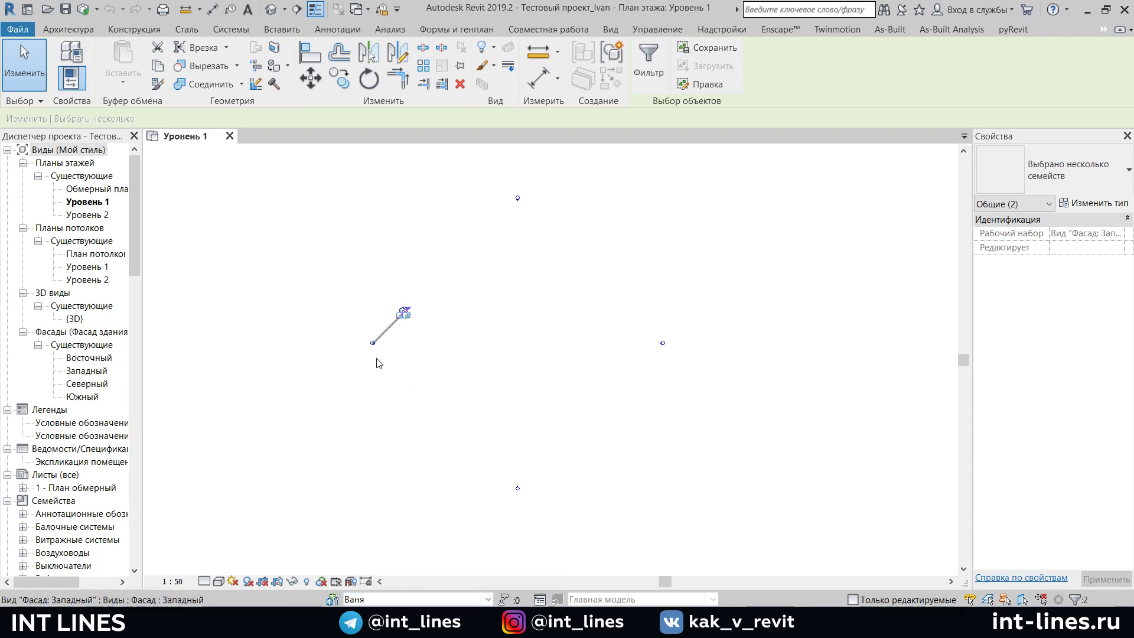
pyautogui.scroll(3, 378, 348)
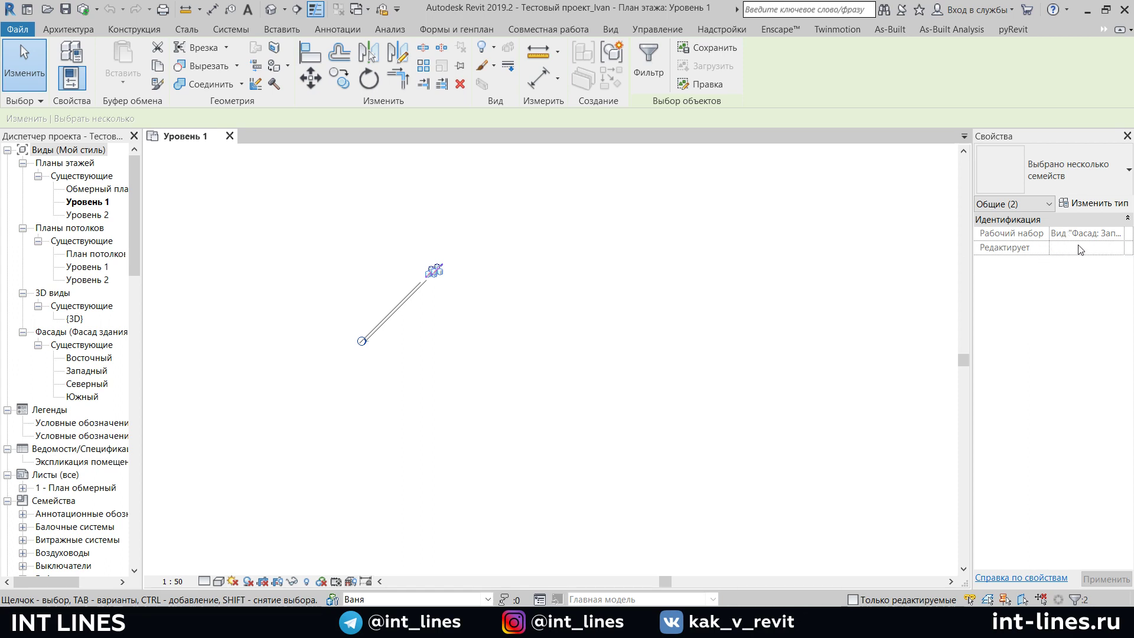
pyautogui.scroll(2, 337, 390)
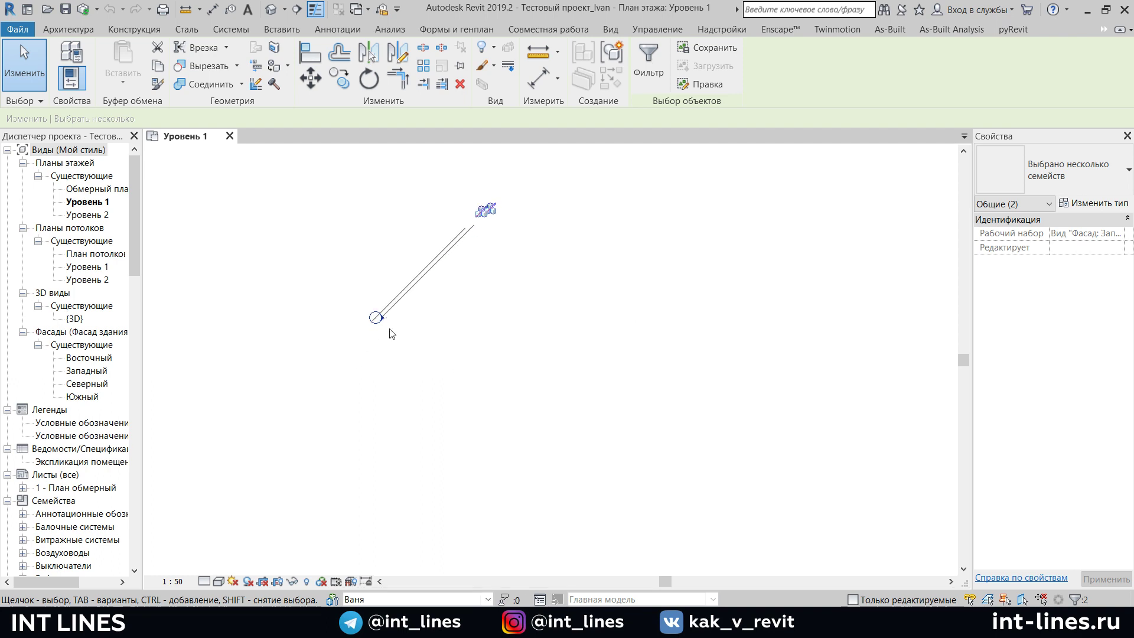
pyautogui.scroll(1, 387, 334)
pyautogui.scroll(2, 380, 336)
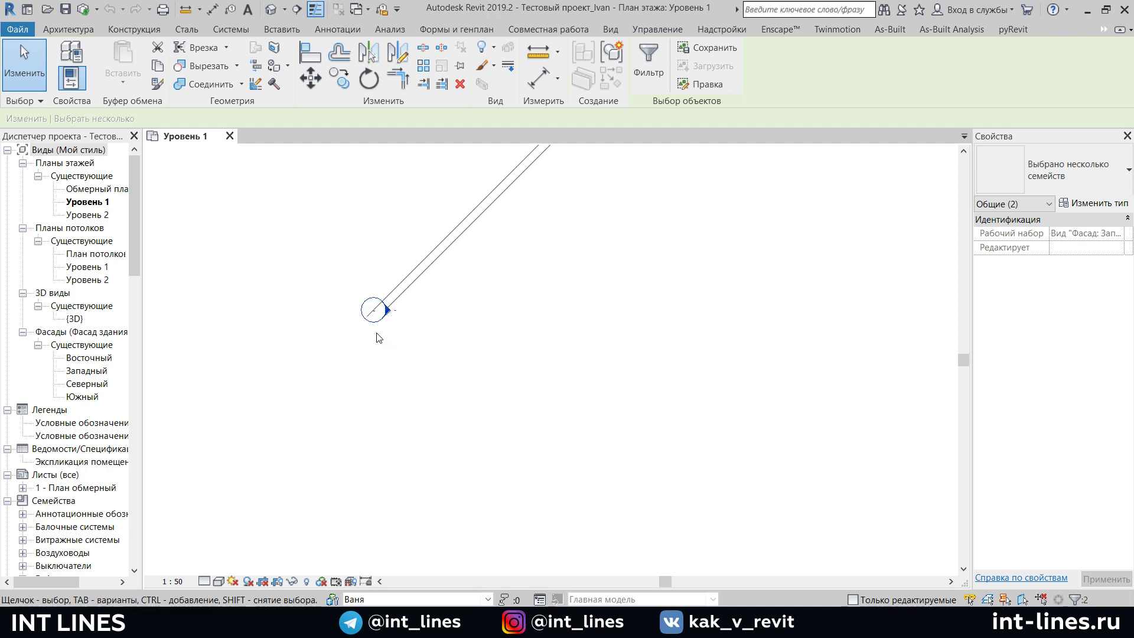
pyautogui.moveTo(374, 310); pyautogui.dragTo(266, 323)
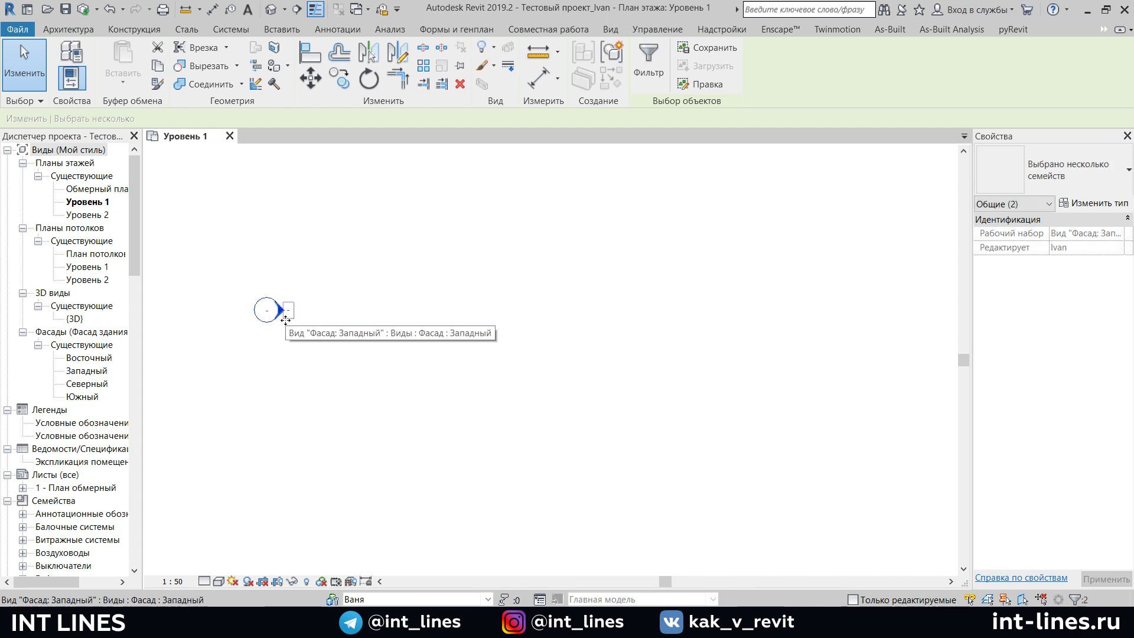
pyautogui.press('Right')
pyautogui.press('Right')
pyautogui.press('Right')
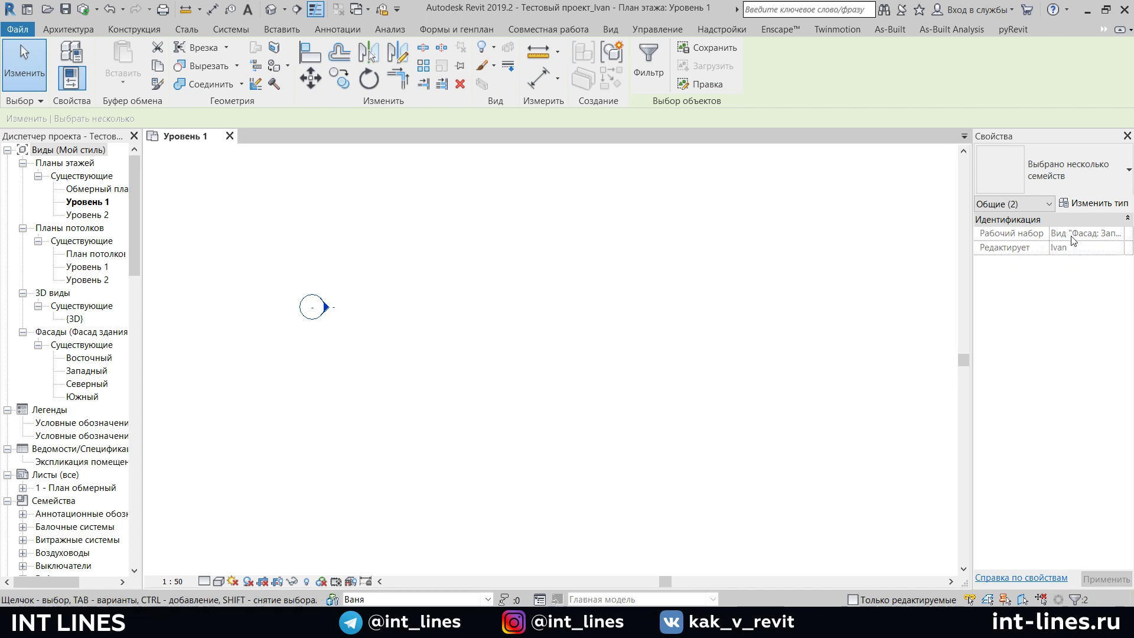
pyautogui.moveTo(326, 309); pyautogui.dragTo(370, 319)
pyautogui.click(334, 599)
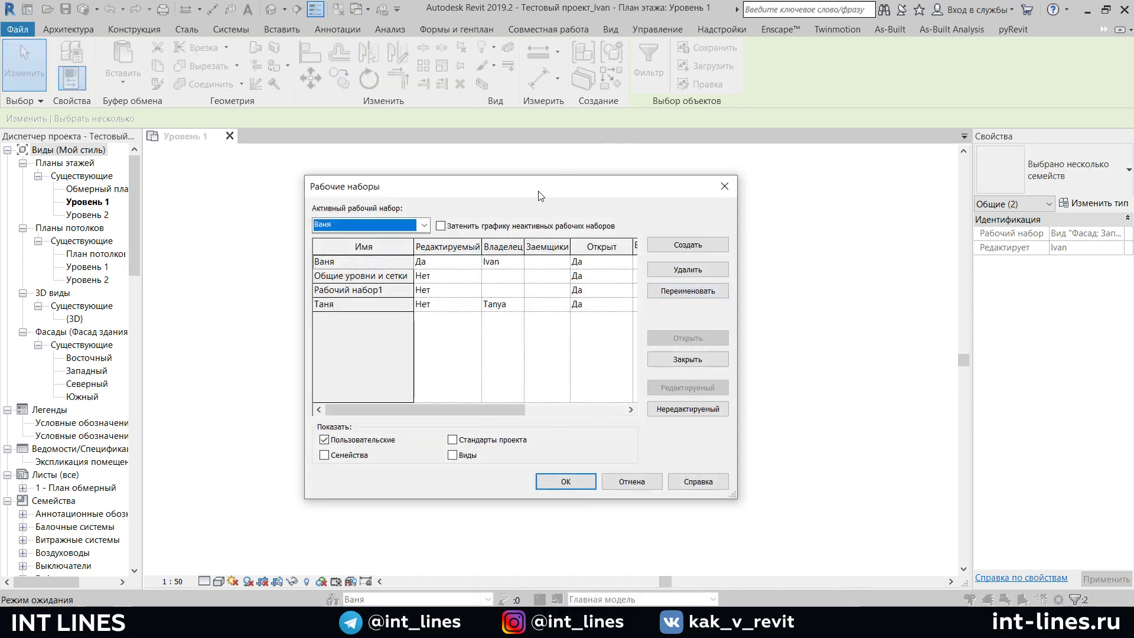
pyautogui.moveTo(515, 186); pyautogui.dragTo(613, 152)
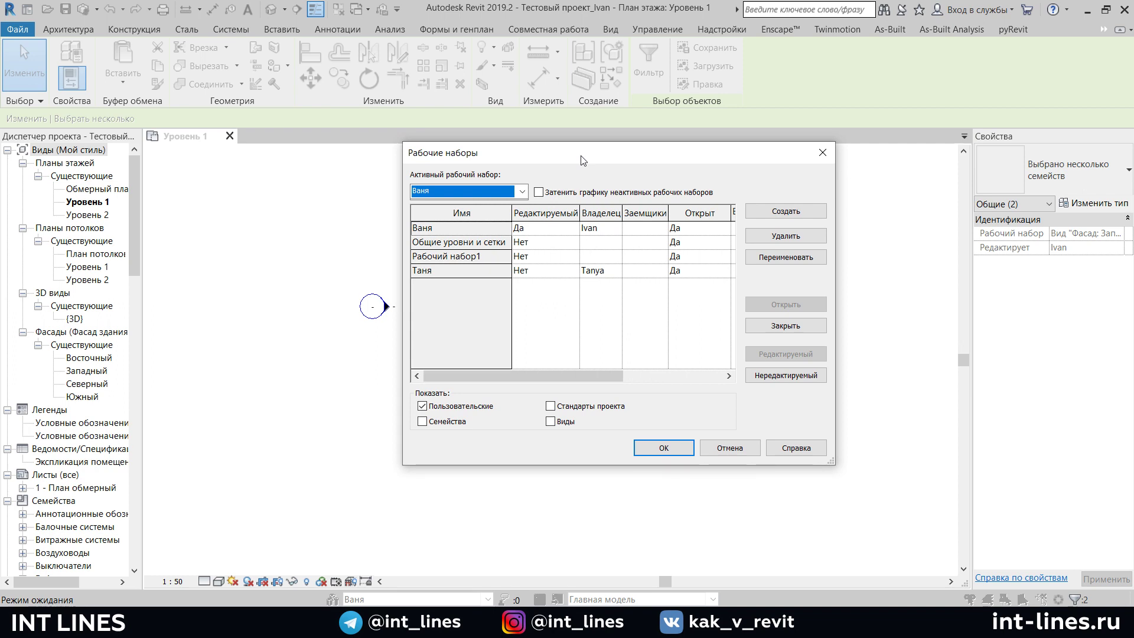
pyautogui.moveTo(642, 157)
pyautogui.mouseDown()
pyautogui.moveTo(661, 152)
pyautogui.moveTo(629, 159)
pyautogui.mouseUp()
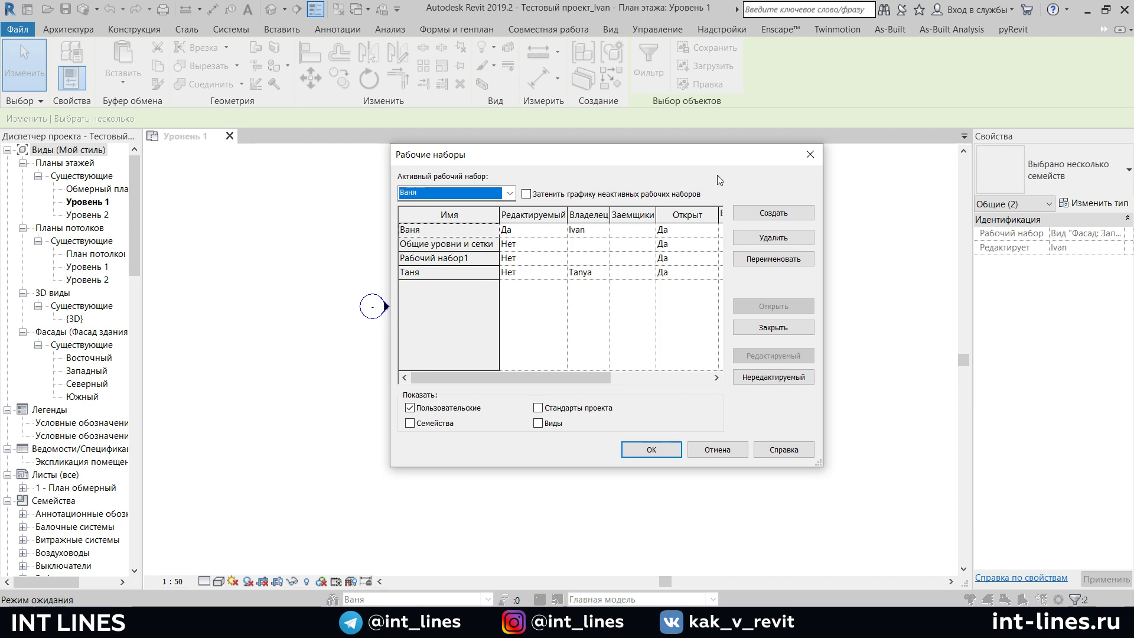
# Close the worksets list and open the Южный elevation view
pyautogui.click(810, 153)
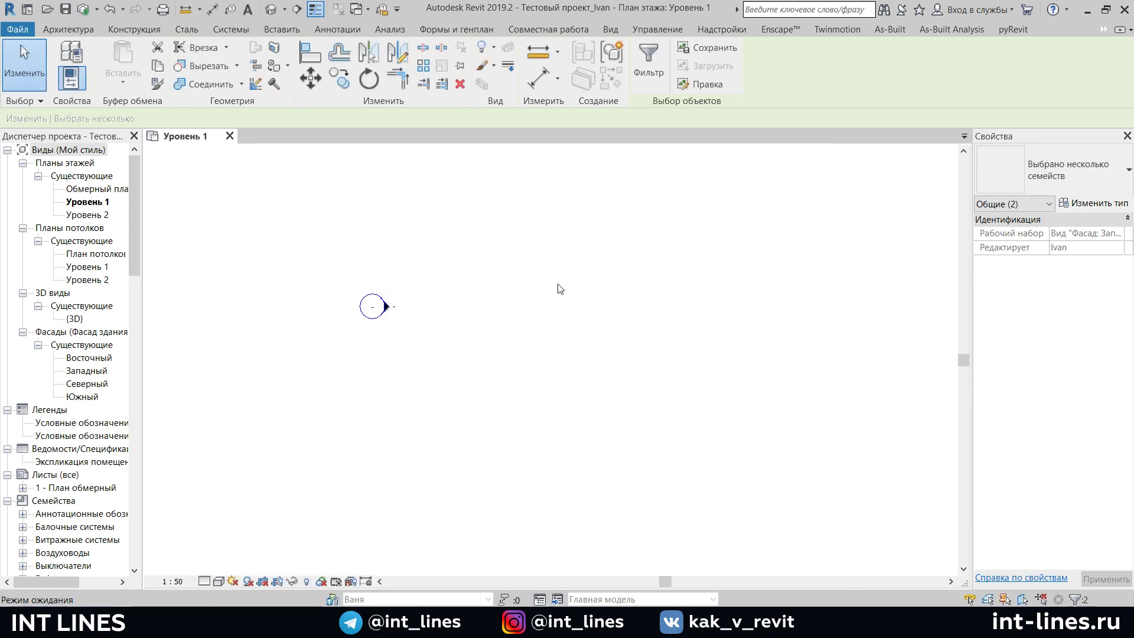
pyautogui.click(558, 285)
pyautogui.moveTo(559, 286)
pyautogui.mouseDown(button='middle')
pyautogui.moveTo(600, 298)
pyautogui.moveTo(536, 284)
pyautogui.mouseUp(button='middle')
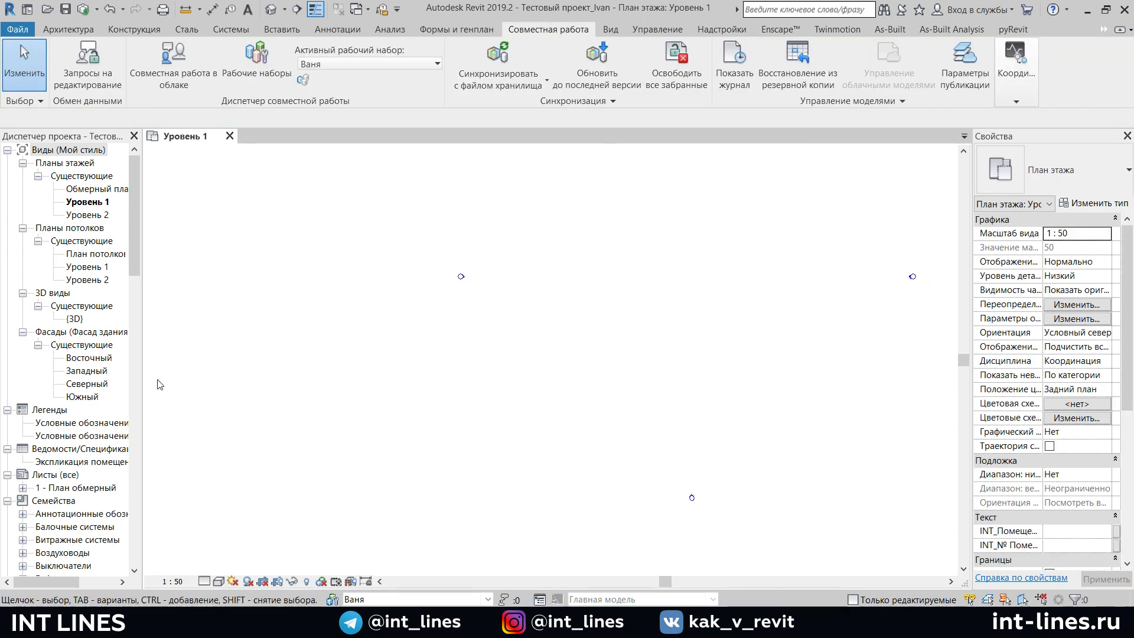
pyautogui.doubleClick(89, 396)
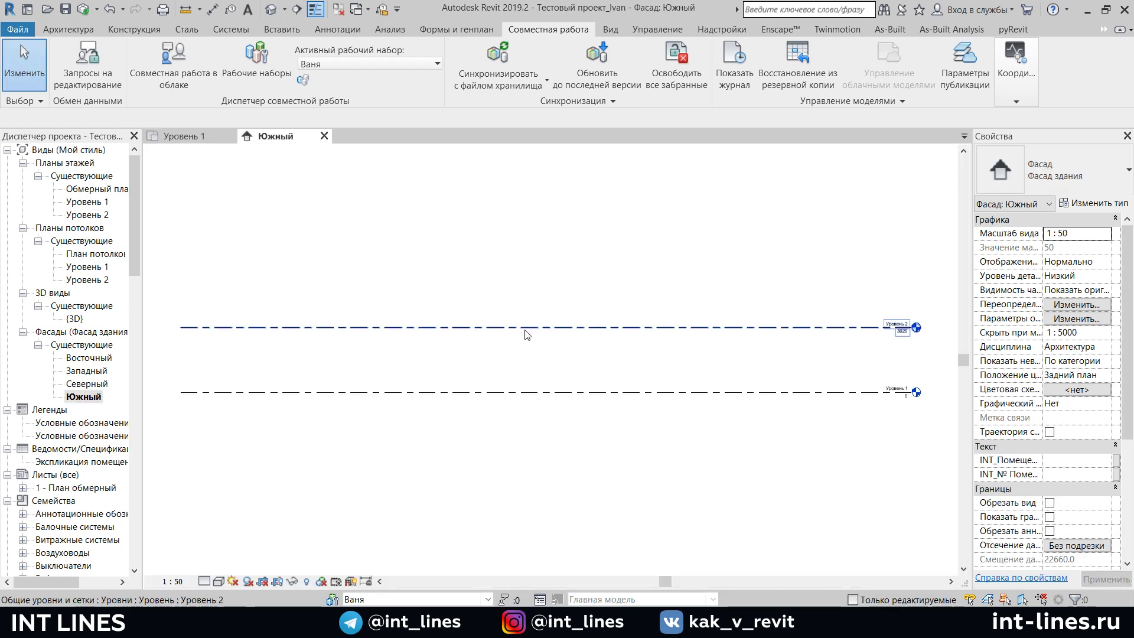
# Change Уровень 2's height above Уровень 1 from 3020 to 3500, then check the worksets list
pyautogui.click(527, 334)
pyautogui.click(322, 359)
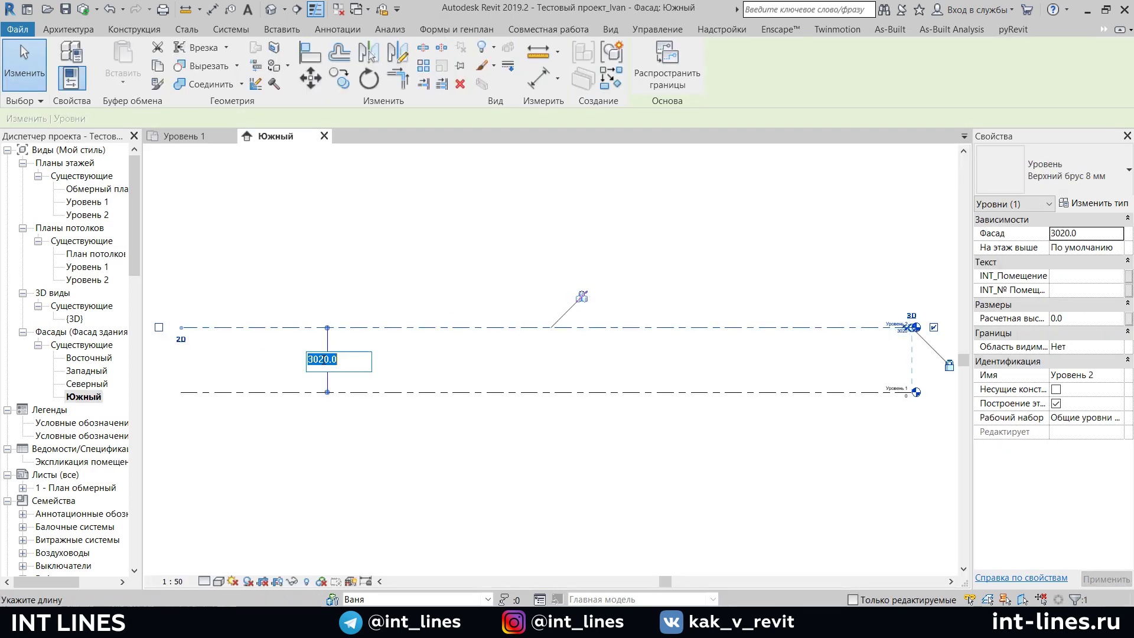
pyautogui.write('35')
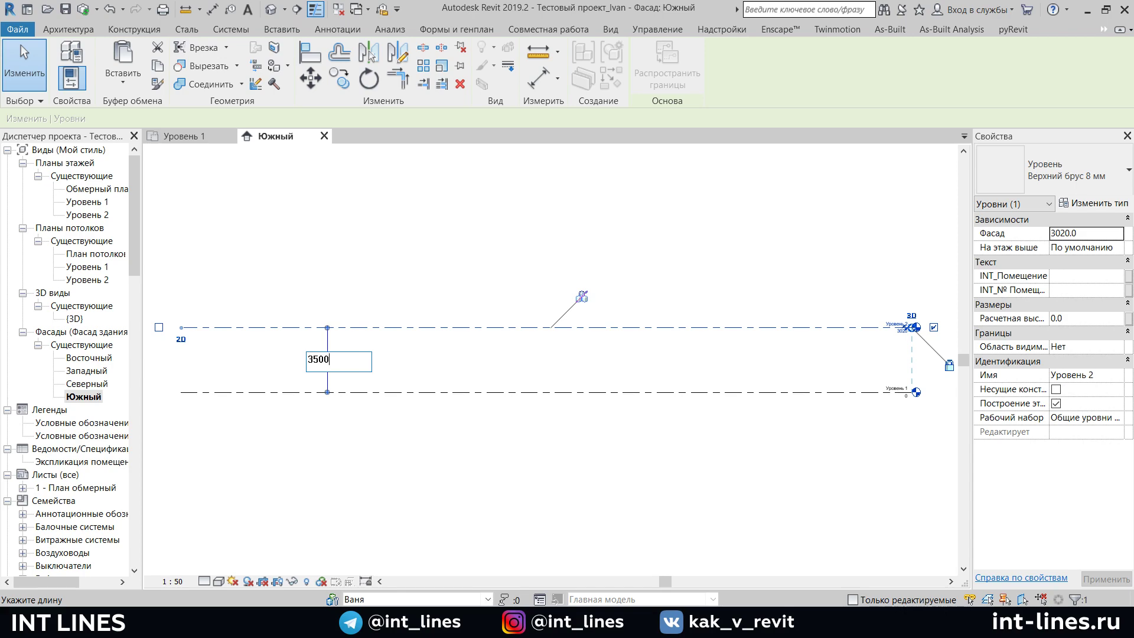
pyautogui.press('Return')
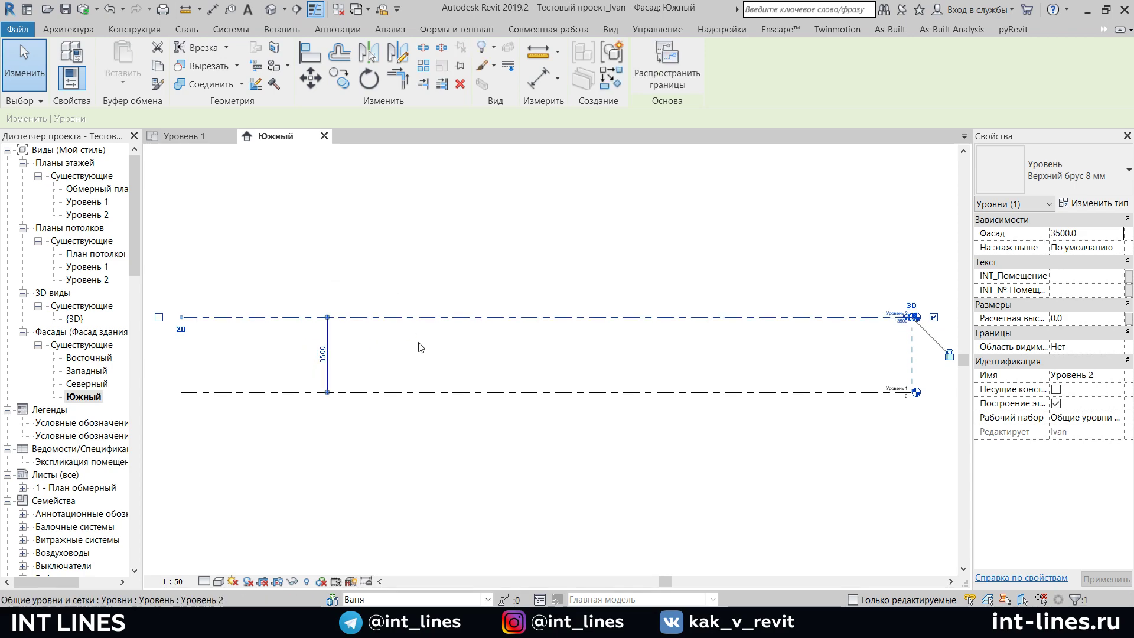
pyautogui.click(765, 326)
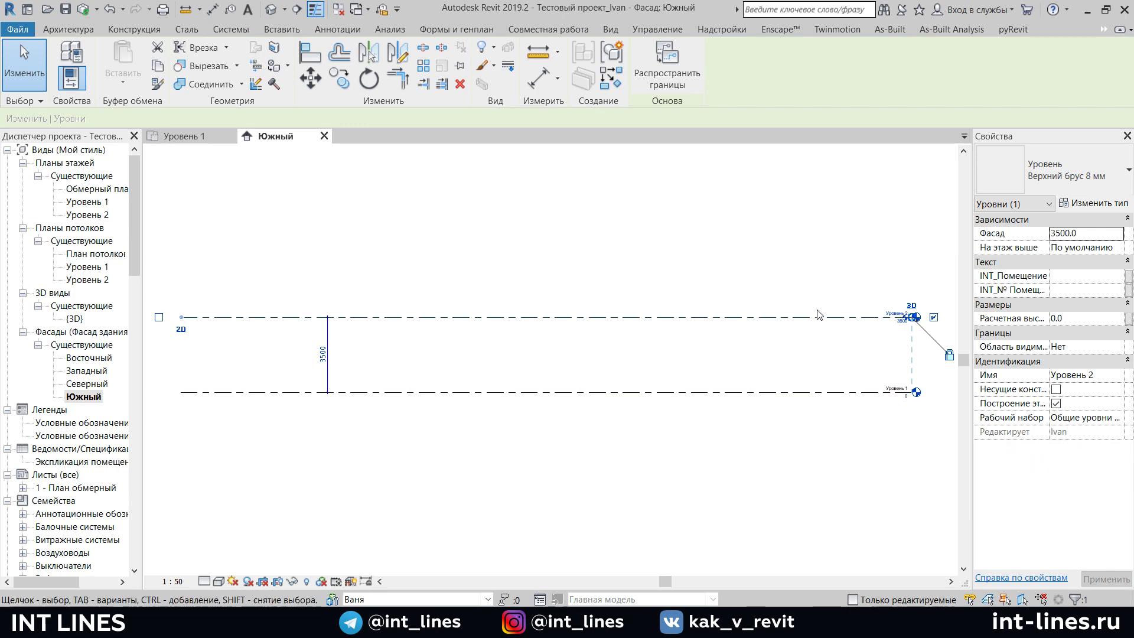
pyautogui.click(332, 599)
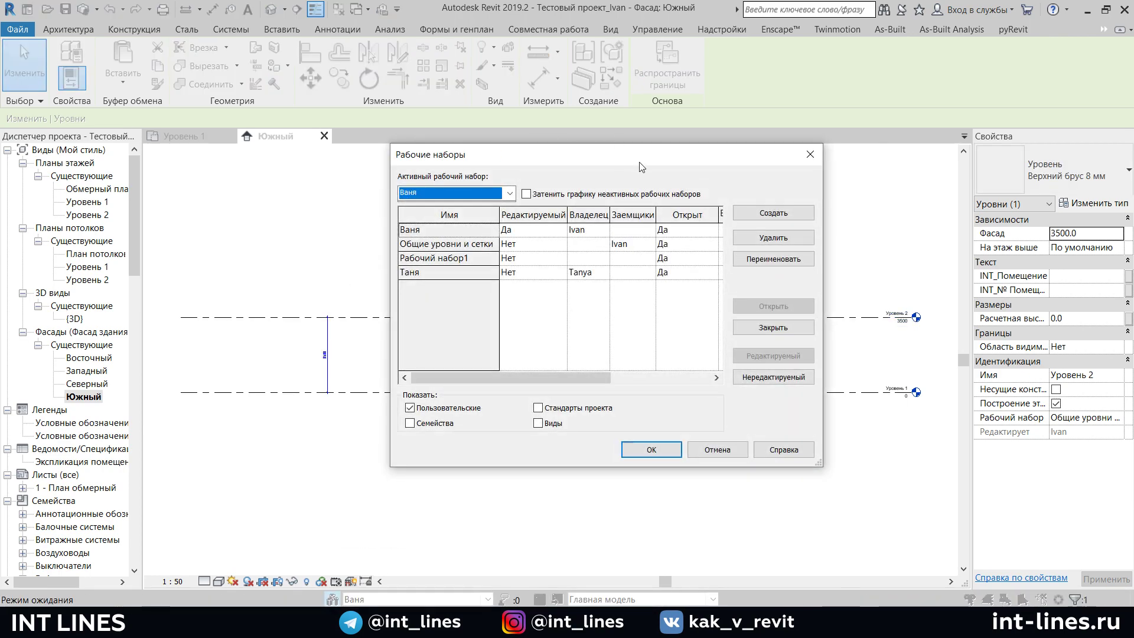
# Close the Worksets dialog and switch to the Notepad lesson checklist
pyautogui.moveTo(630, 160); pyautogui.dragTo(650, 132)
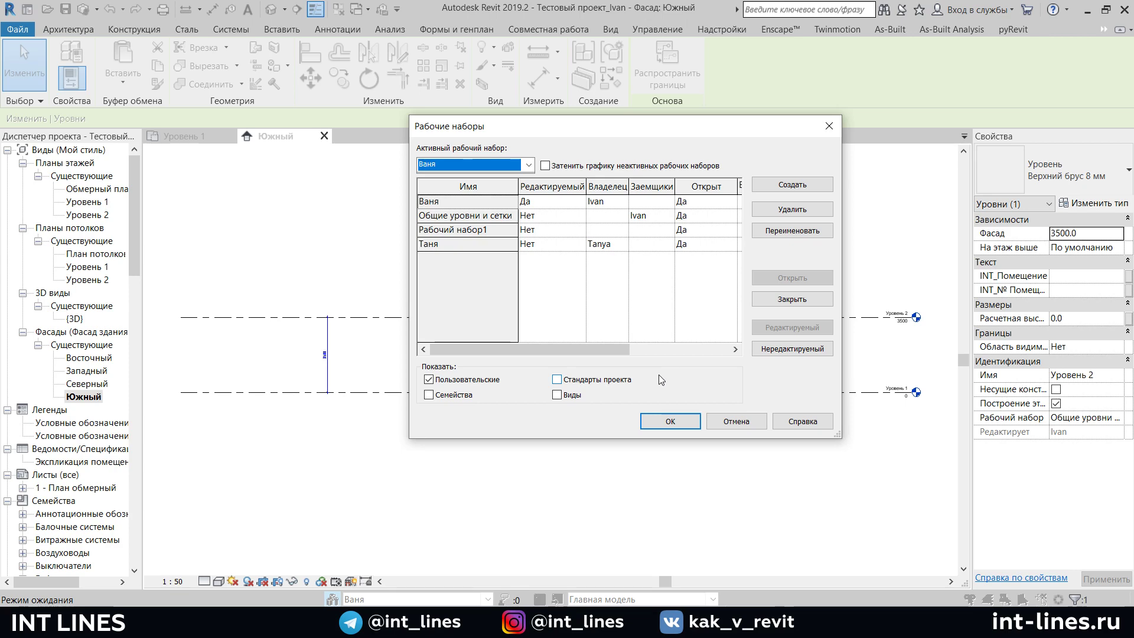
pyautogui.click(688, 422)
pyautogui.press('Escape')
pyautogui.hotkey('alt', 'Tab')
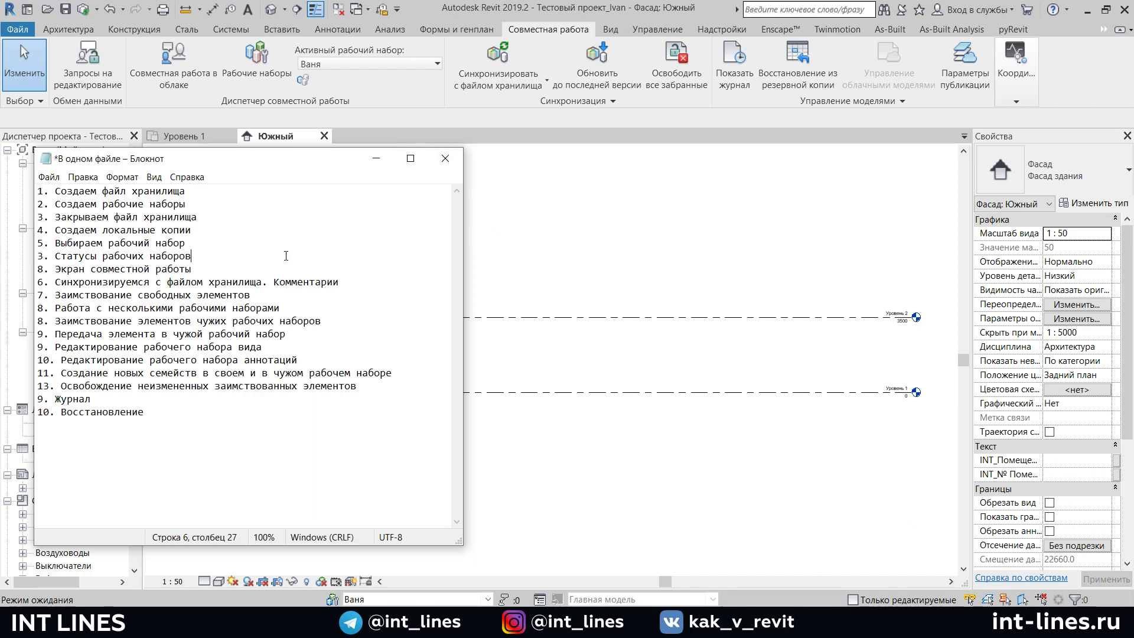
# Delete the 3500 dimension between the levels on the Южный elevation
pyautogui.click(553, 238)
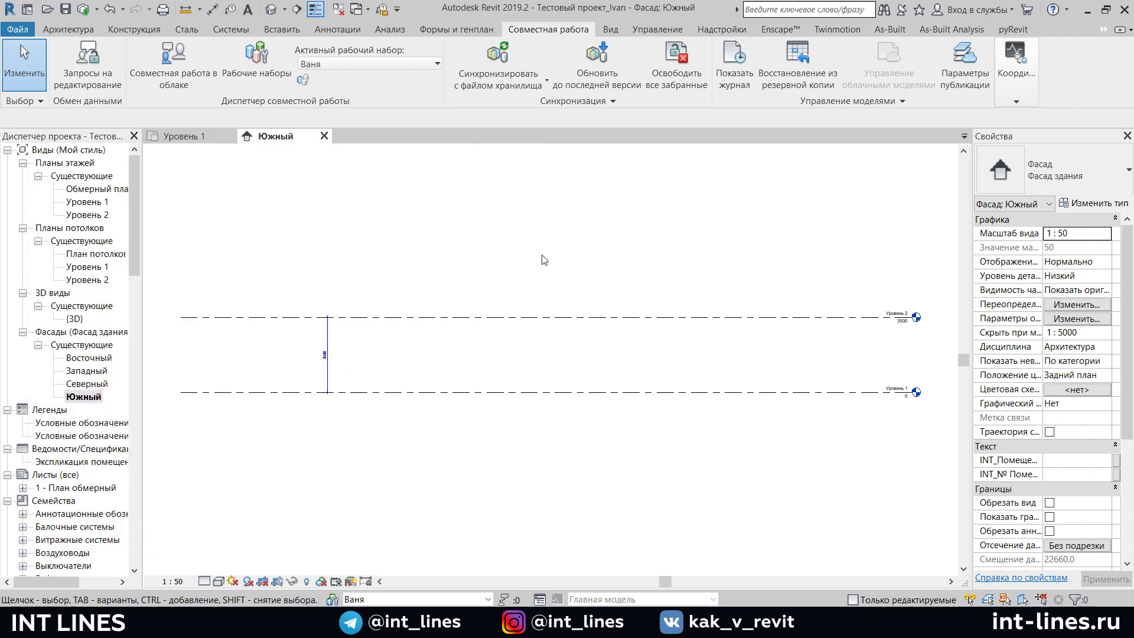
pyautogui.scroll(-2, 530, 263)
pyautogui.click(393, 321)
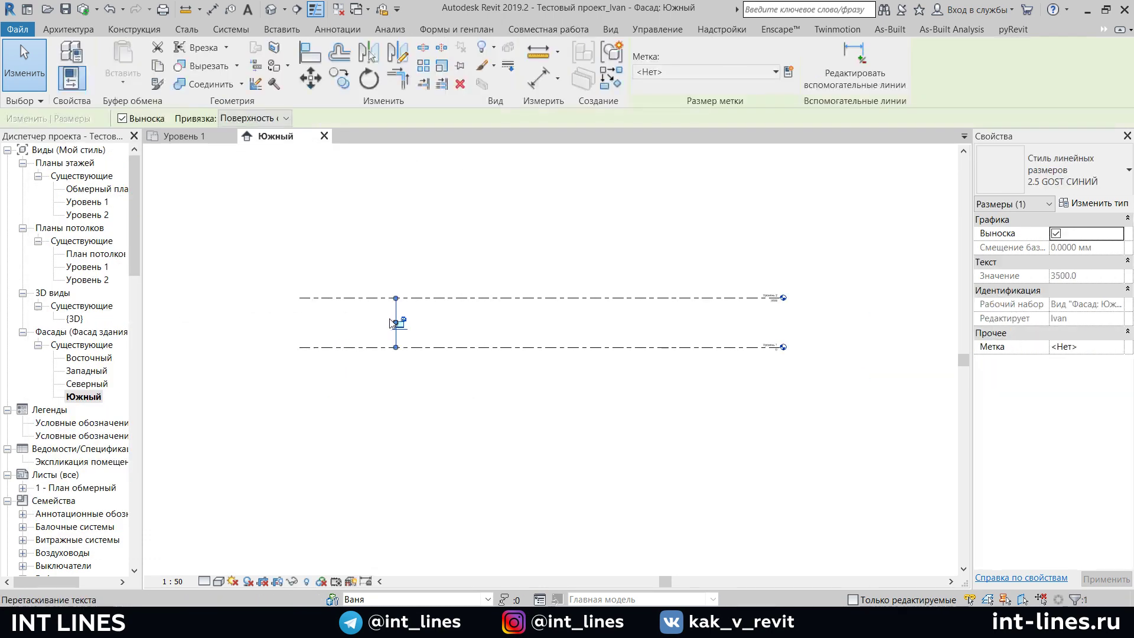
pyautogui.press('Delete')
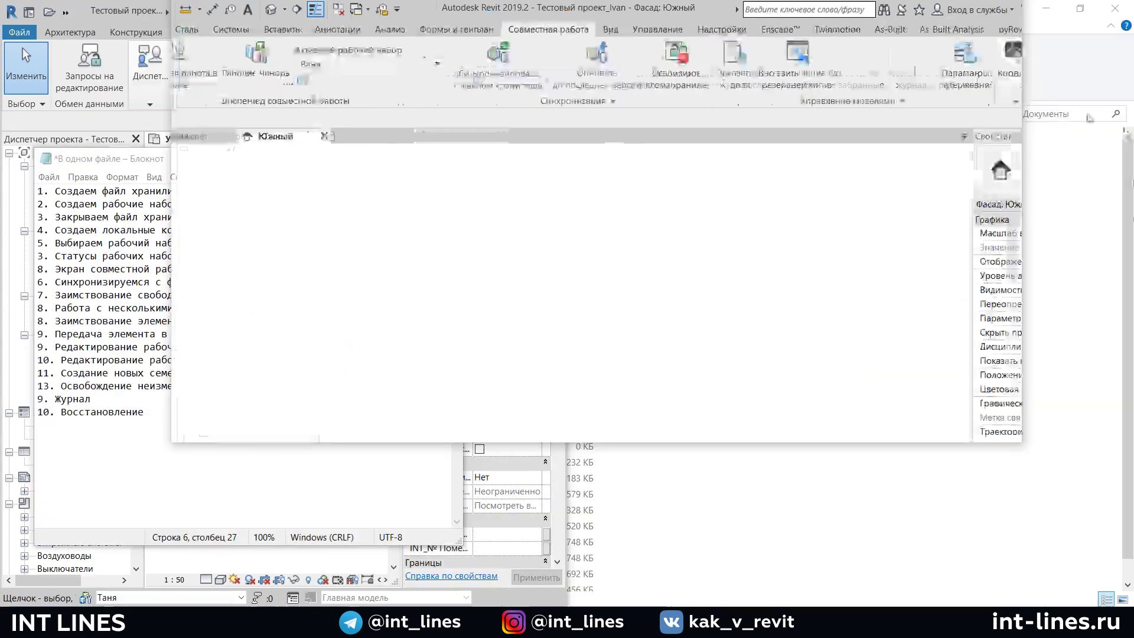
# Maximize the second local copy and open its Уровень 1 floor plan
pyautogui.moveTo(596, 12); pyautogui.dragTo(1133, 178)
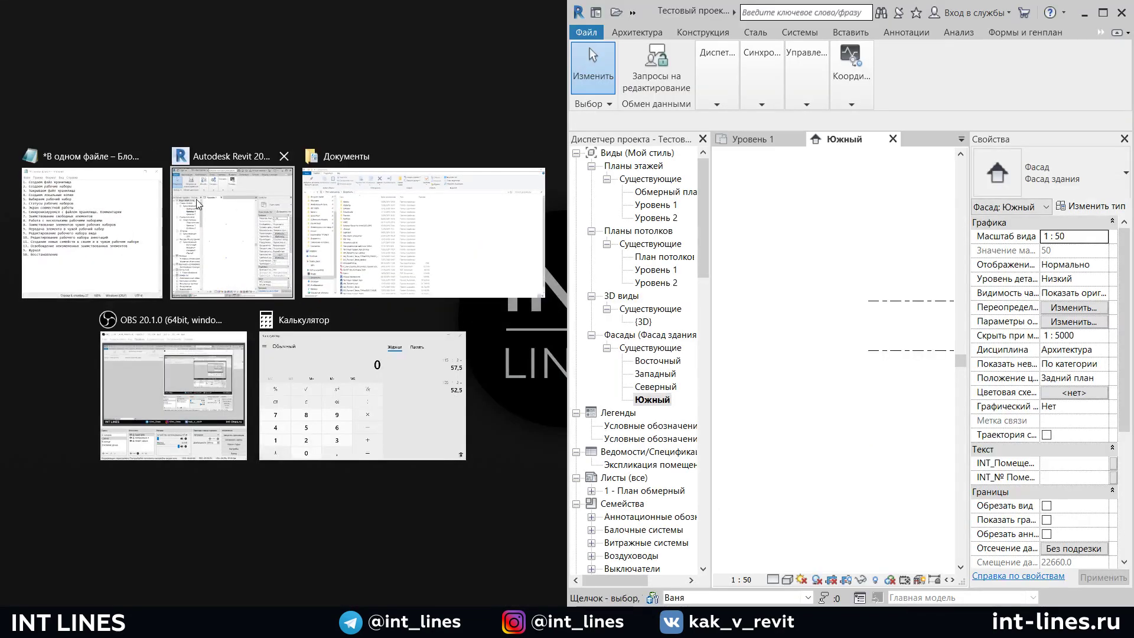
pyautogui.click(196, 200)
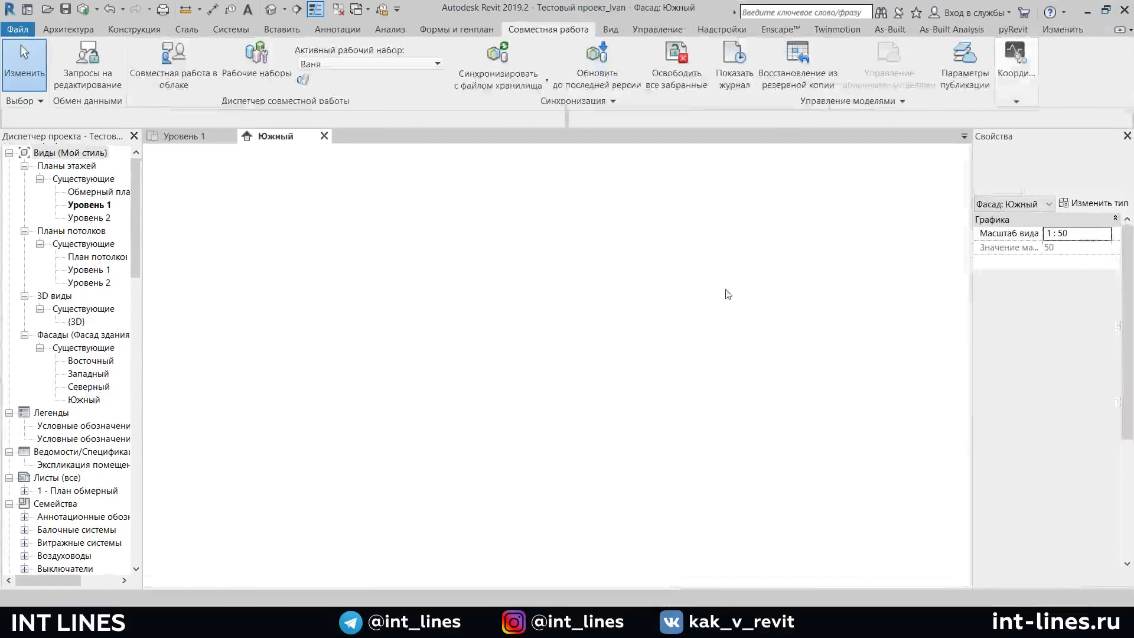
pyautogui.click(1102, 13)
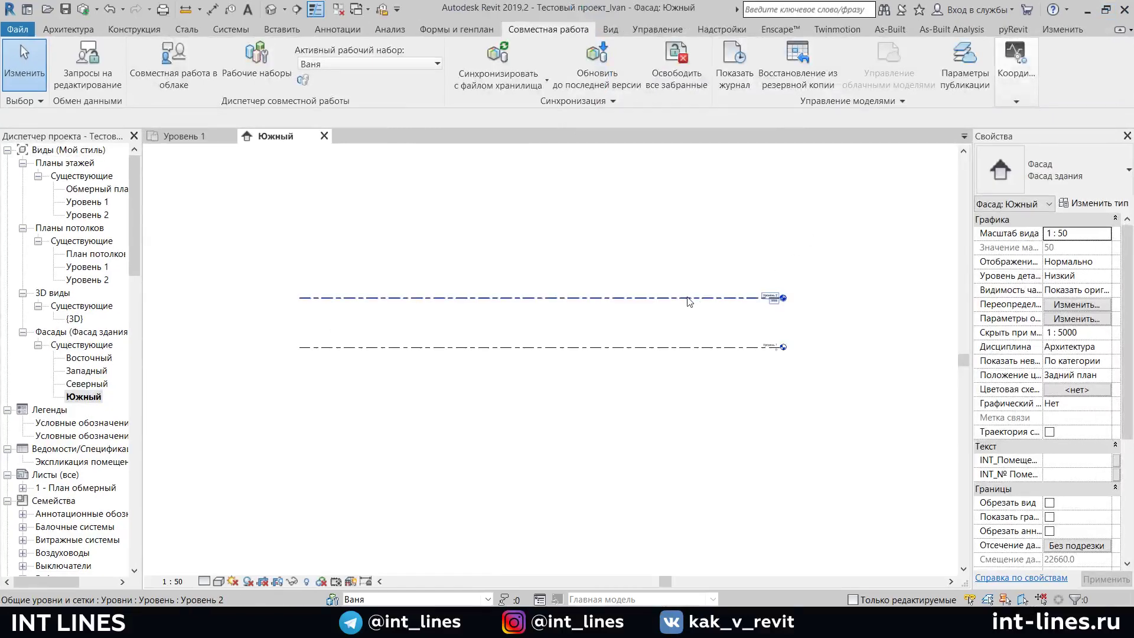
pyautogui.click(85, 202)
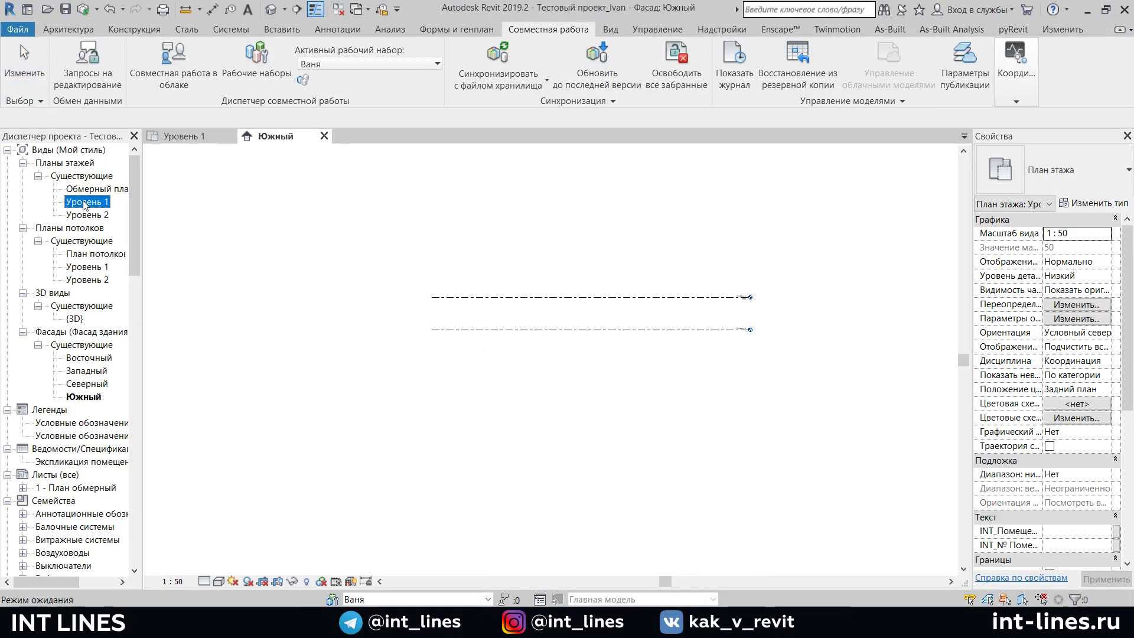
pyautogui.click(83, 203)
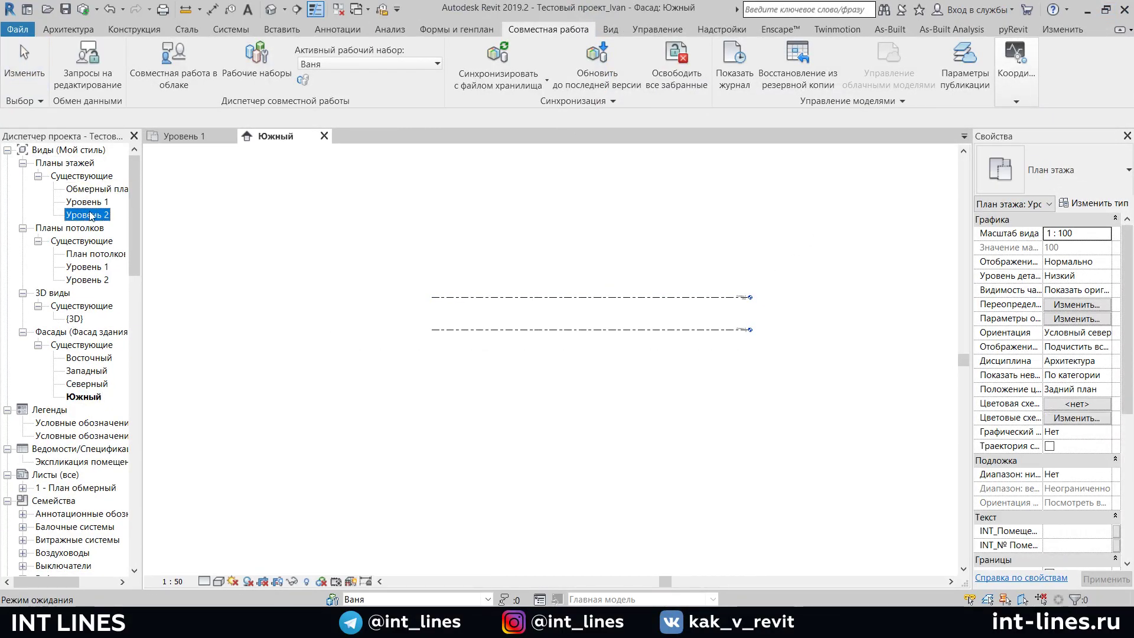
pyautogui.doubleClick(86, 202)
pyautogui.moveTo(688, 303); pyautogui.dragTo(501, 325, button='middle')
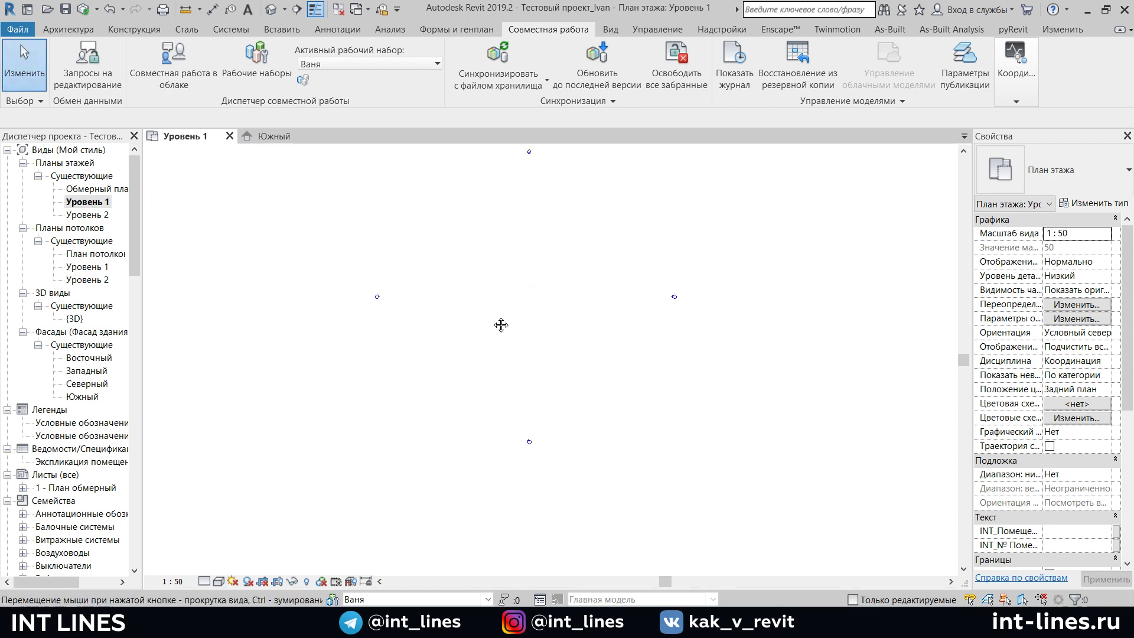
# Draw a rectangular outline of INT_120_Кирпич walls on Уровень 1
pyautogui.click(68, 29)
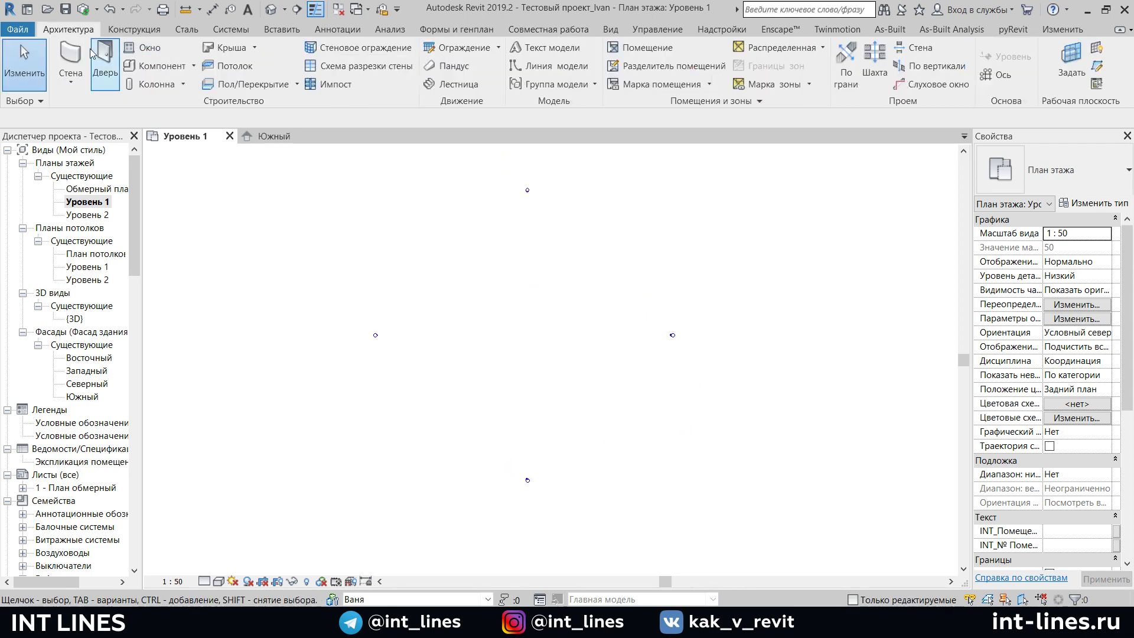
pyautogui.click(77, 51)
pyautogui.scroll(2, 640, 252)
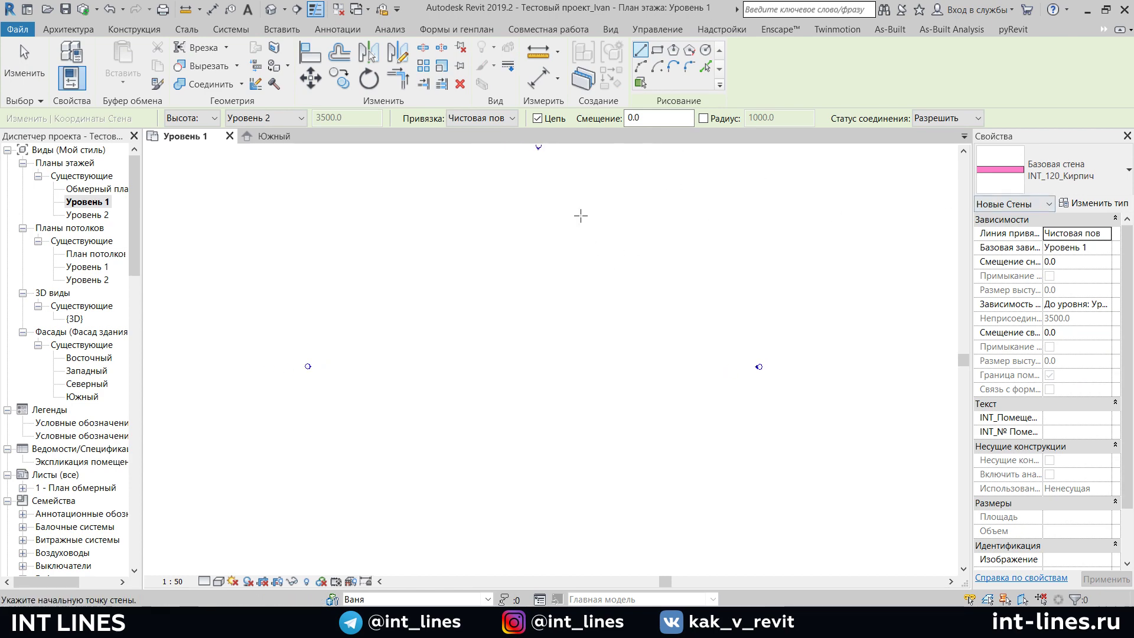
pyautogui.click(657, 50)
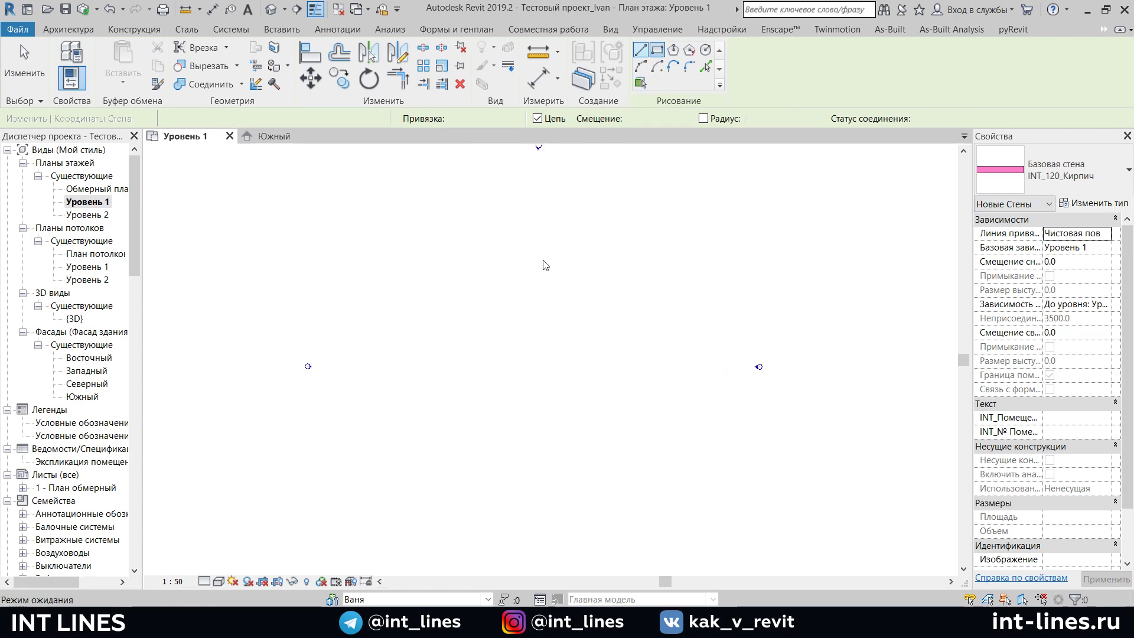
pyautogui.click(437, 289)
pyautogui.click(609, 361)
# Sketch a stepped interior partition from the top wall to the left outer wall
pyautogui.scroll(3, 502, 354)
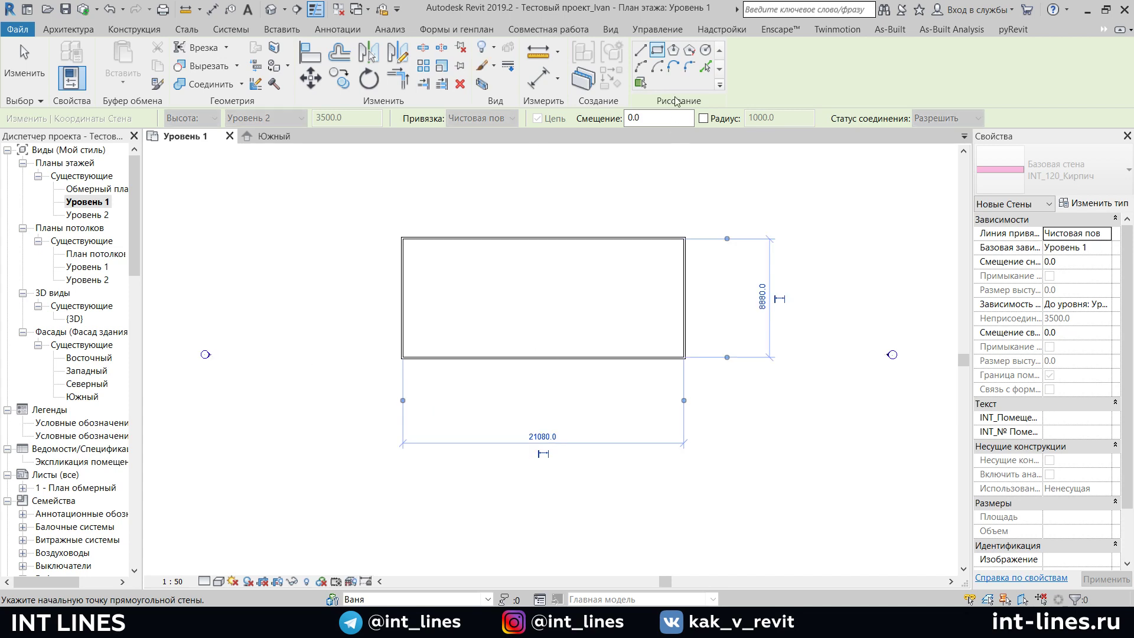
pyautogui.click(640, 49)
pyautogui.scroll(2, 496, 272)
pyautogui.click(488, 228)
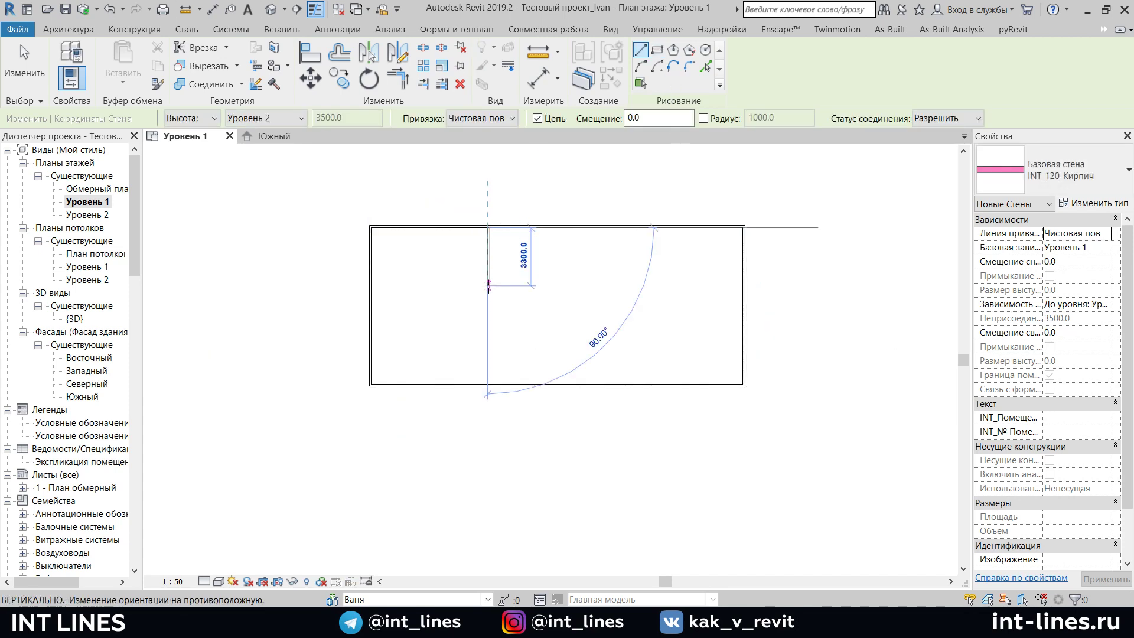
pyautogui.click(488, 287)
pyautogui.click(421, 286)
pyautogui.click(421, 317)
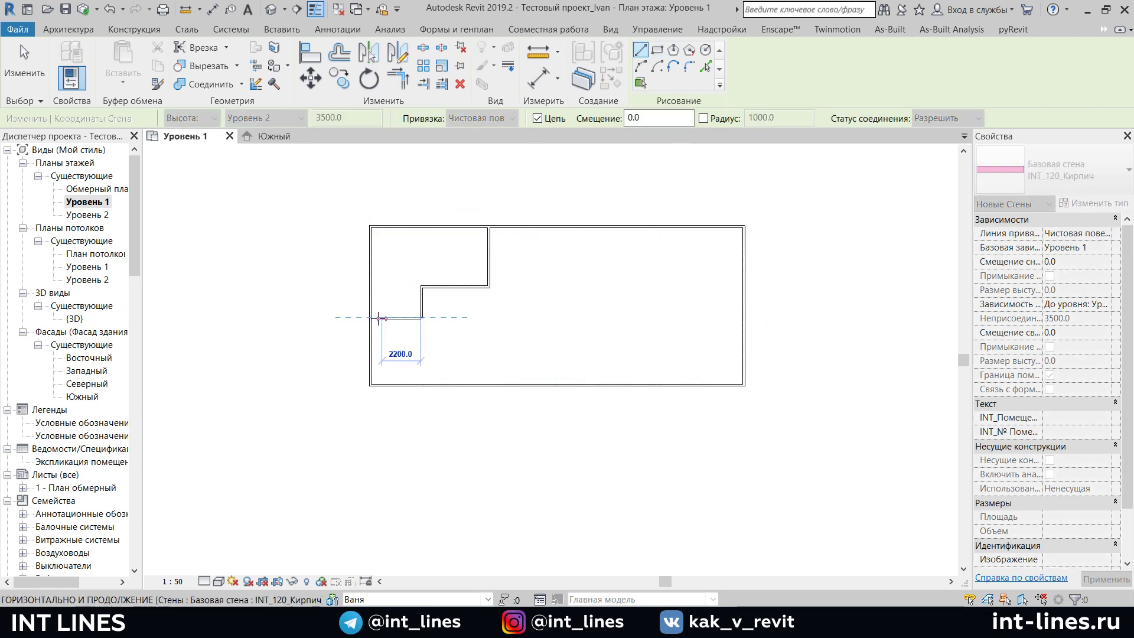
pyautogui.click(370, 317)
pyautogui.press('Escape')
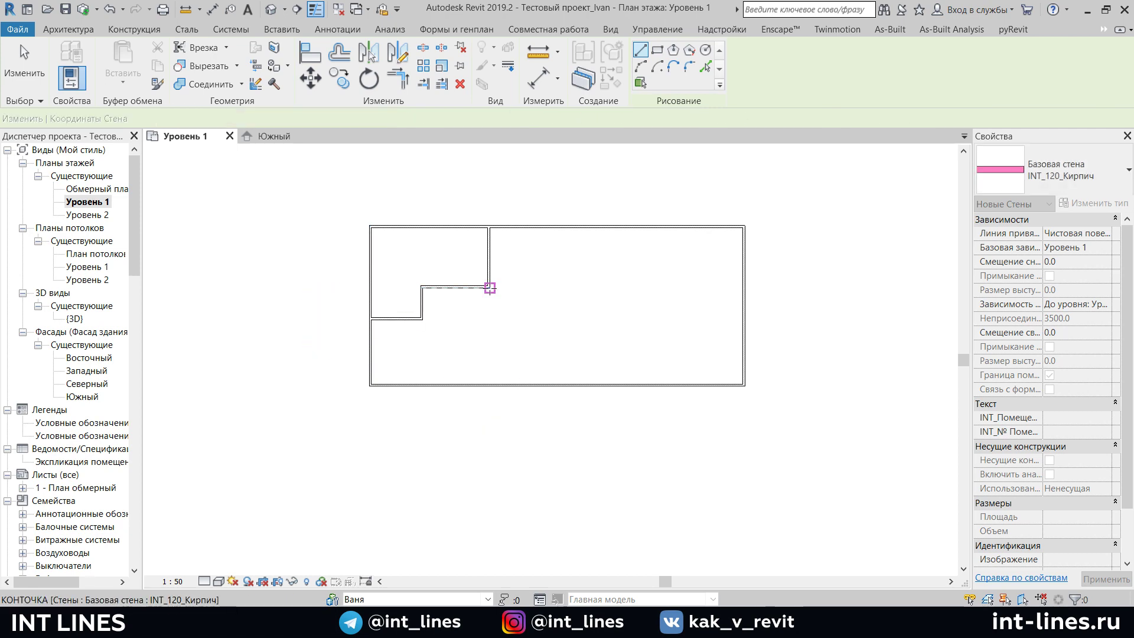
# Add a short vertical wall down from the partition's step corner
pyautogui.click(490, 288)
pyautogui.press('Escape')
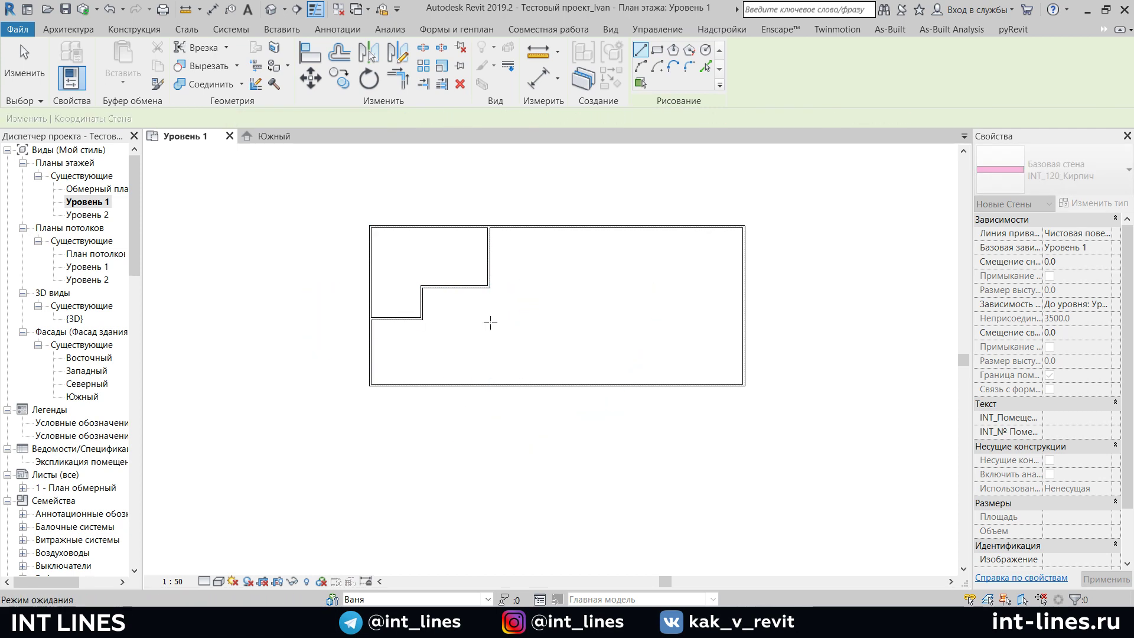
pyautogui.click(487, 287)
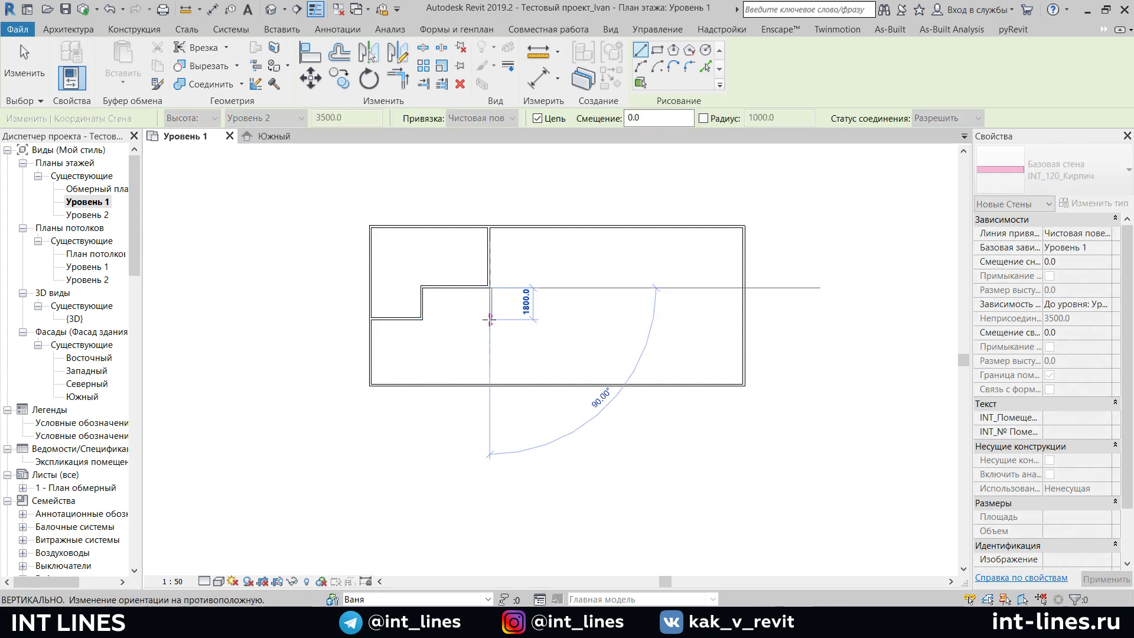
pyautogui.click(488, 319)
pyautogui.press('Escape')
# Sketch a second partition with a bay from the top to bottom wall, then zoom to fit
pyautogui.click(558, 228)
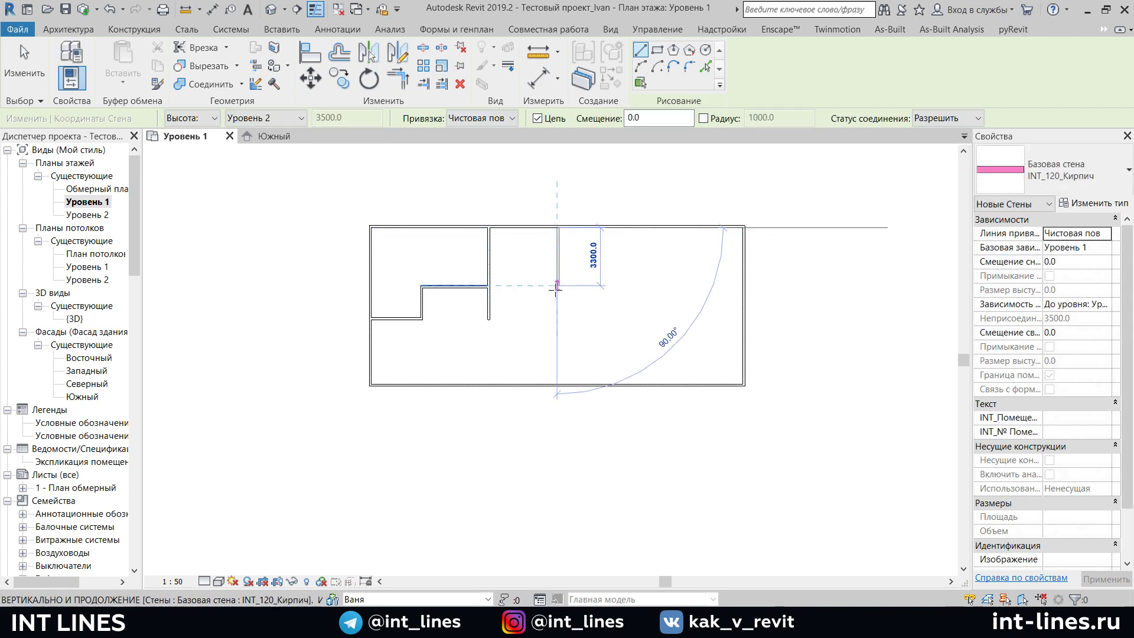
pyautogui.click(558, 285)
pyautogui.click(644, 285)
pyautogui.click(644, 344)
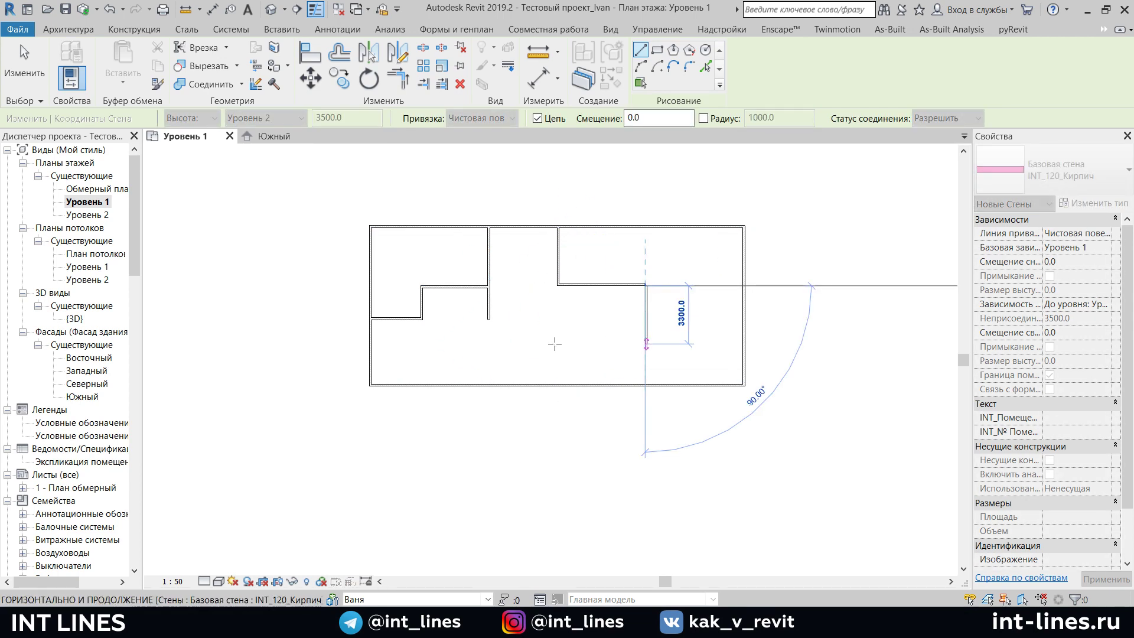
pyautogui.click(557, 346)
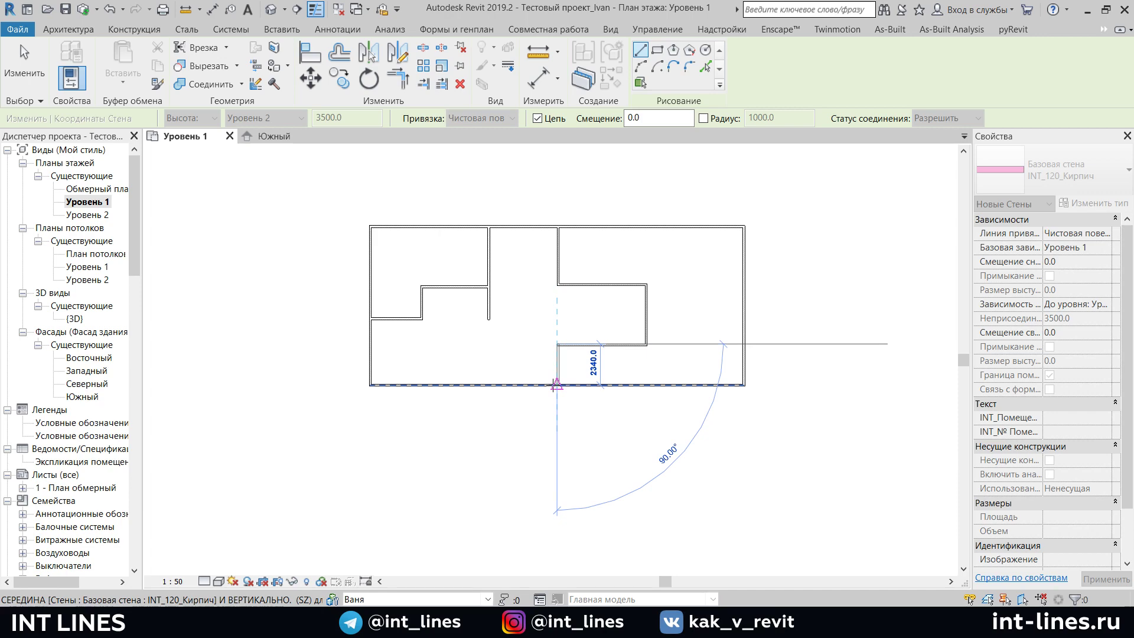
pyautogui.click(556, 384)
pyautogui.press('Escape')
pyautogui.press('Escape')
pyautogui.press('z')
pyautogui.press('f')
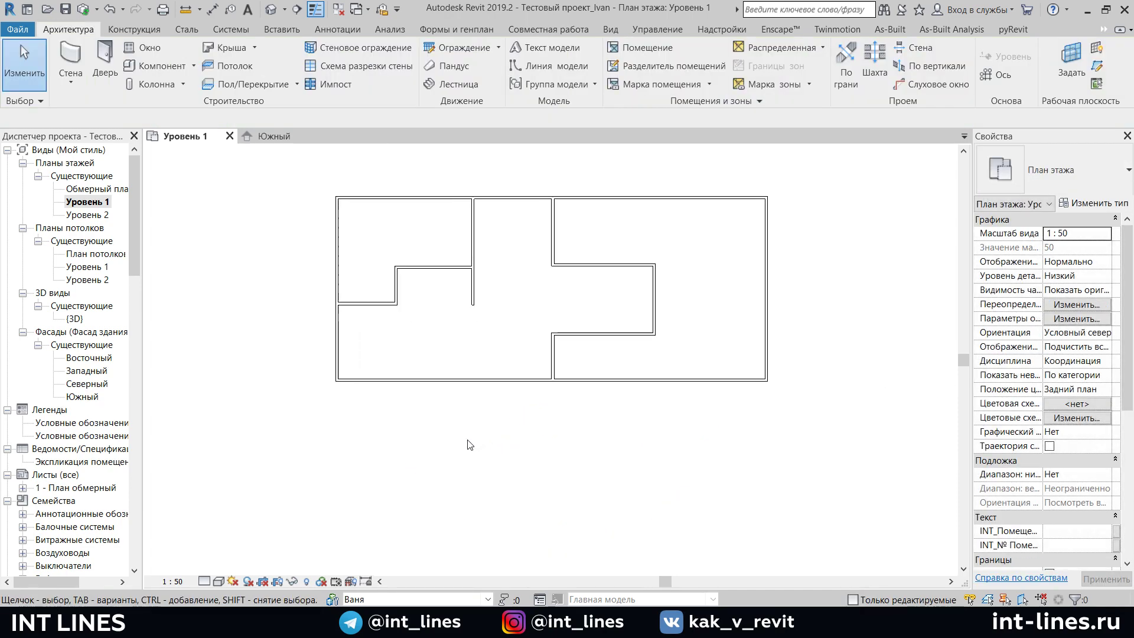
pyautogui.press('z')
pyautogui.press('f')
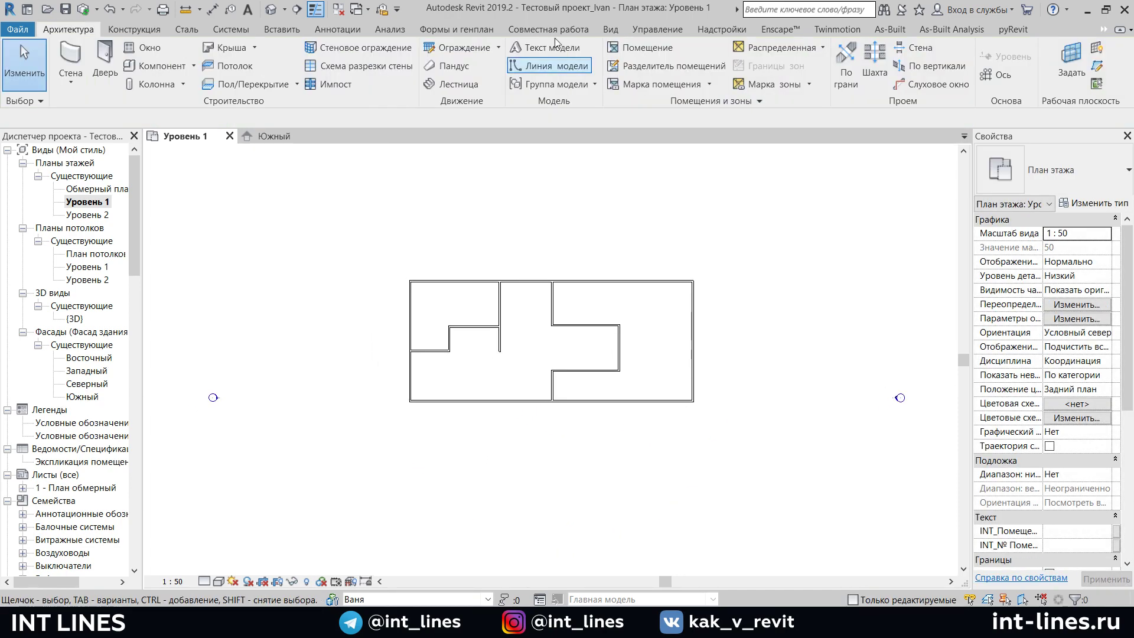
# Synchronize the new walls with the central file
pyautogui.moveTo(375, 237); pyautogui.dragTo(408, 274)
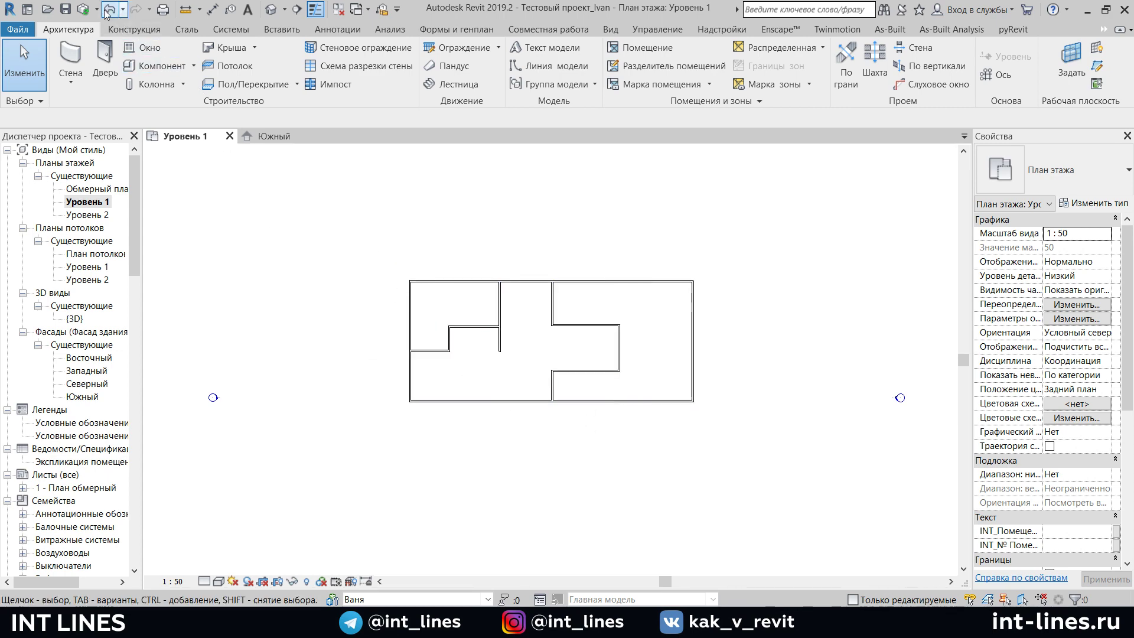
pyautogui.click(84, 11)
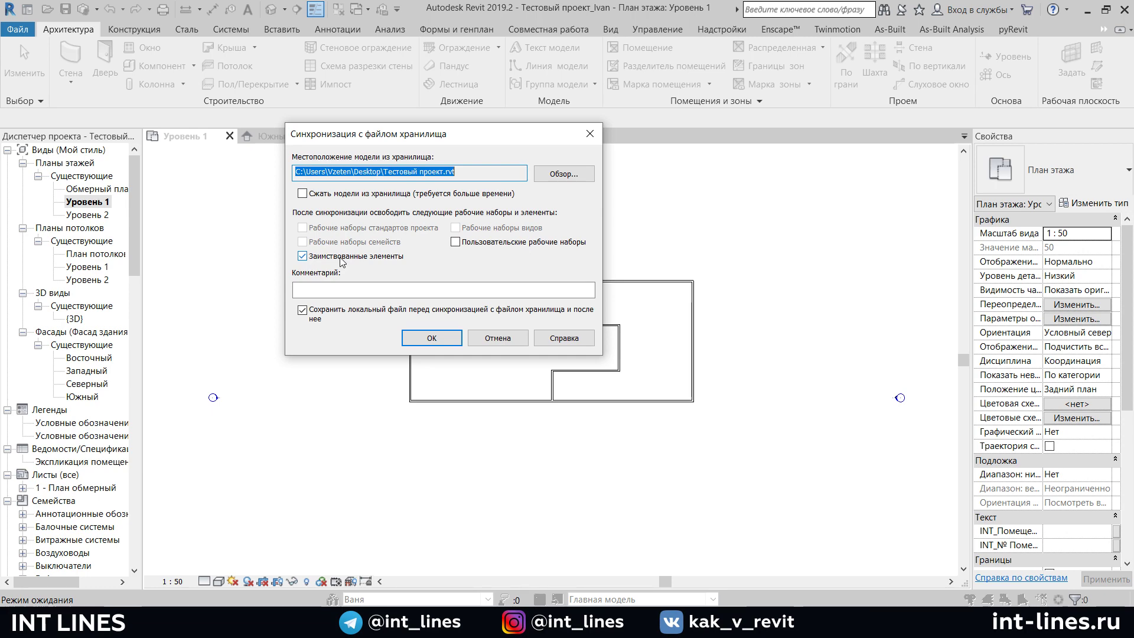
pyautogui.click(434, 340)
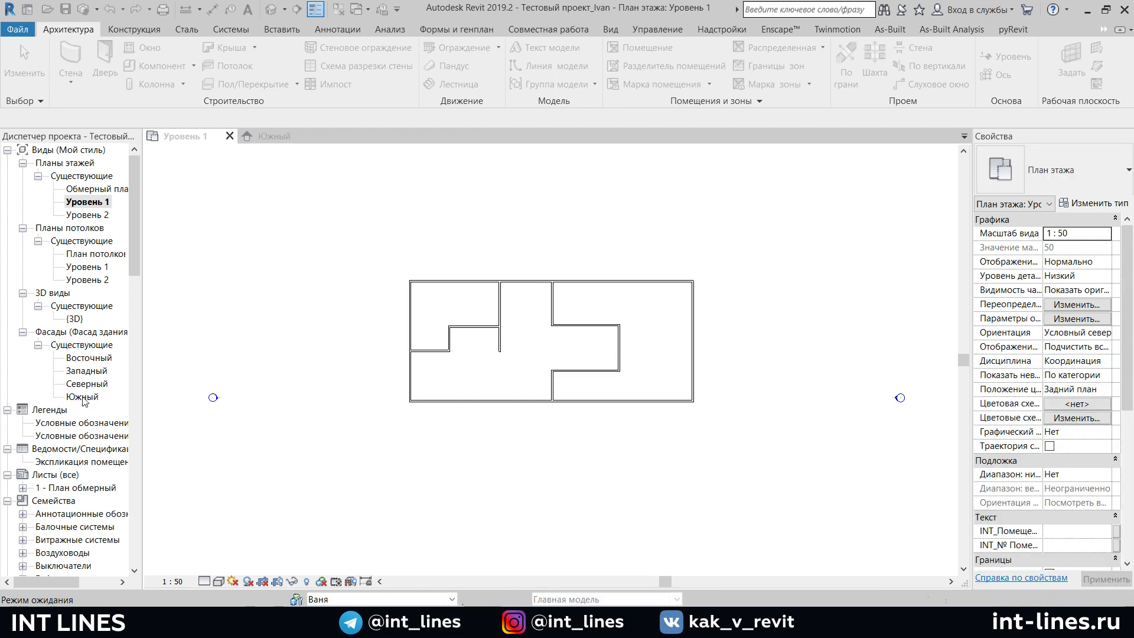
pyautogui.scroll(2, 742, 317)
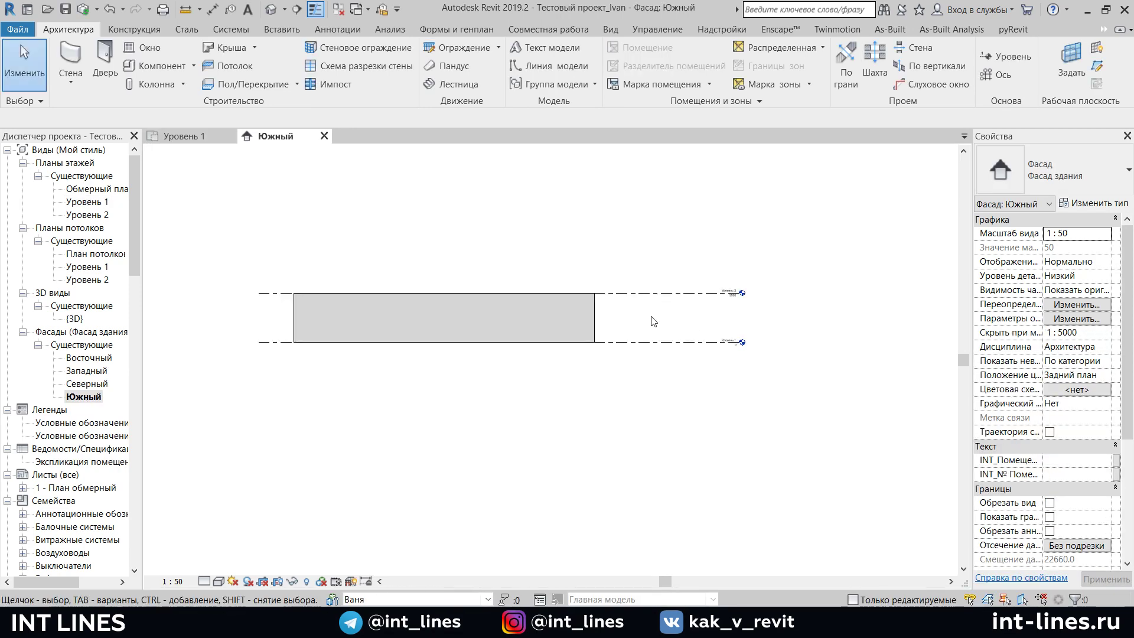
pyautogui.scroll(2, 658, 304)
pyautogui.scroll(-1, 644, 283)
pyautogui.click(627, 275)
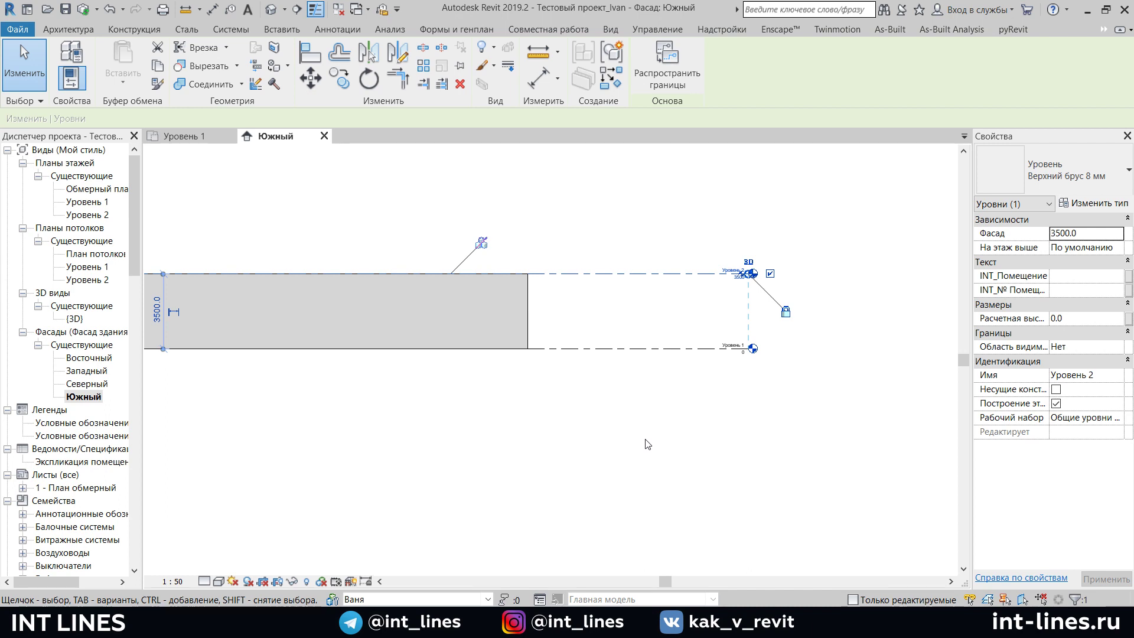
pyautogui.click(333, 599)
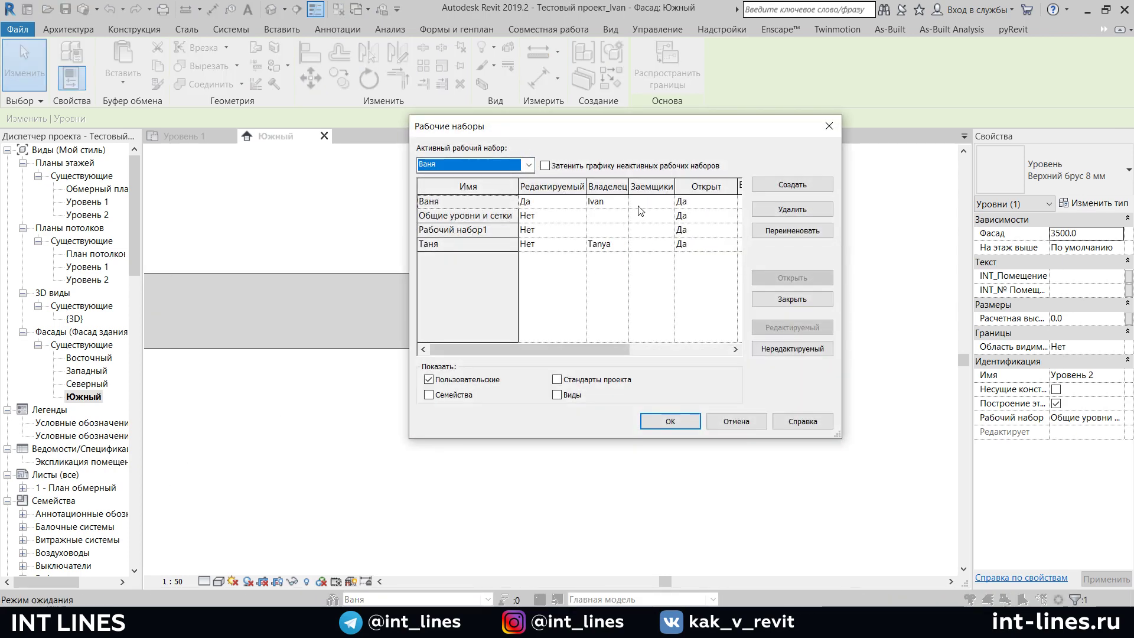
pyautogui.click(832, 127)
pyautogui.click(601, 263)
pyautogui.moveTo(582, 258); pyautogui.dragTo(606, 299, button='middle')
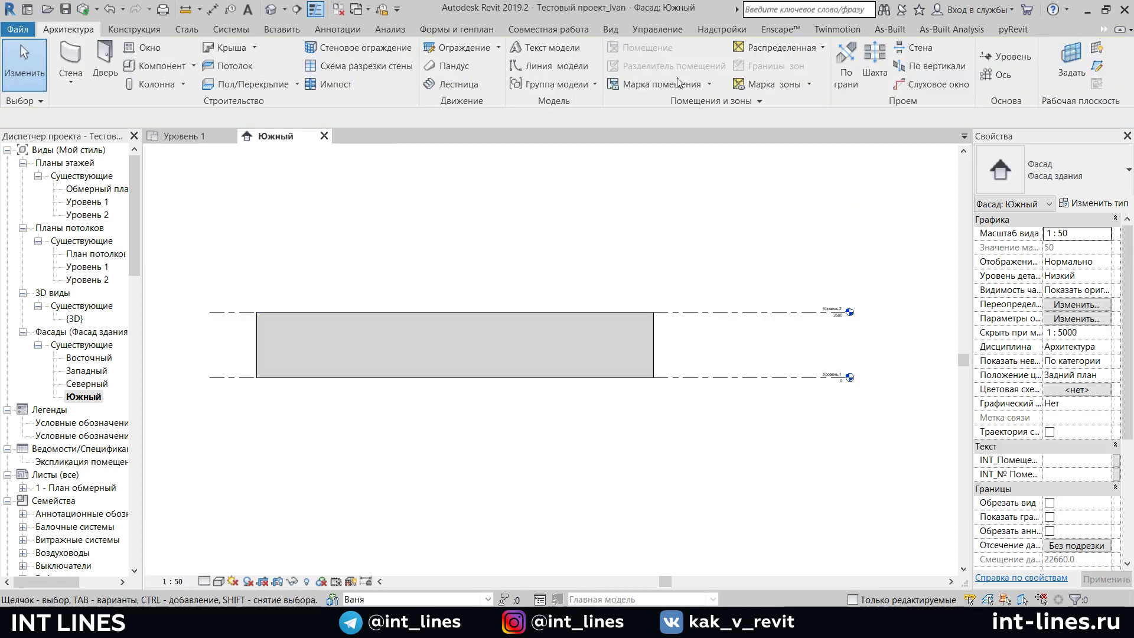
# Place both copies side by side and pan their Южный elevation and Уровень 1 plan
pyautogui.press('super+Right')
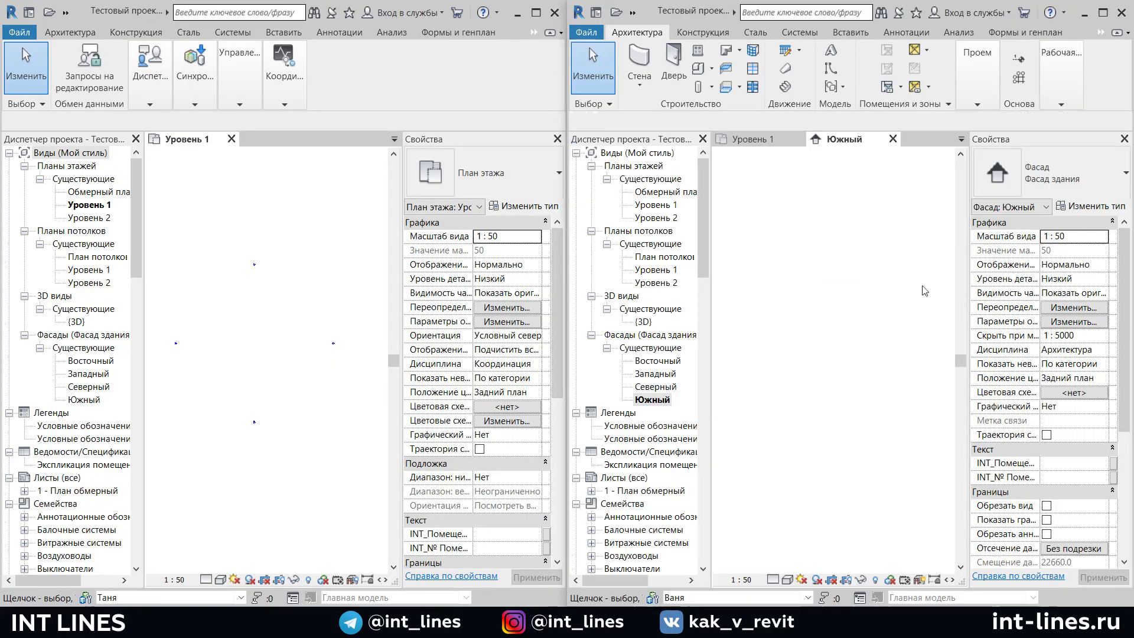
pyautogui.scroll(-3, 815, 211)
pyautogui.moveTo(813, 258); pyautogui.dragTo(767, 258, button='middle')
pyautogui.scroll(-2, 840, 253)
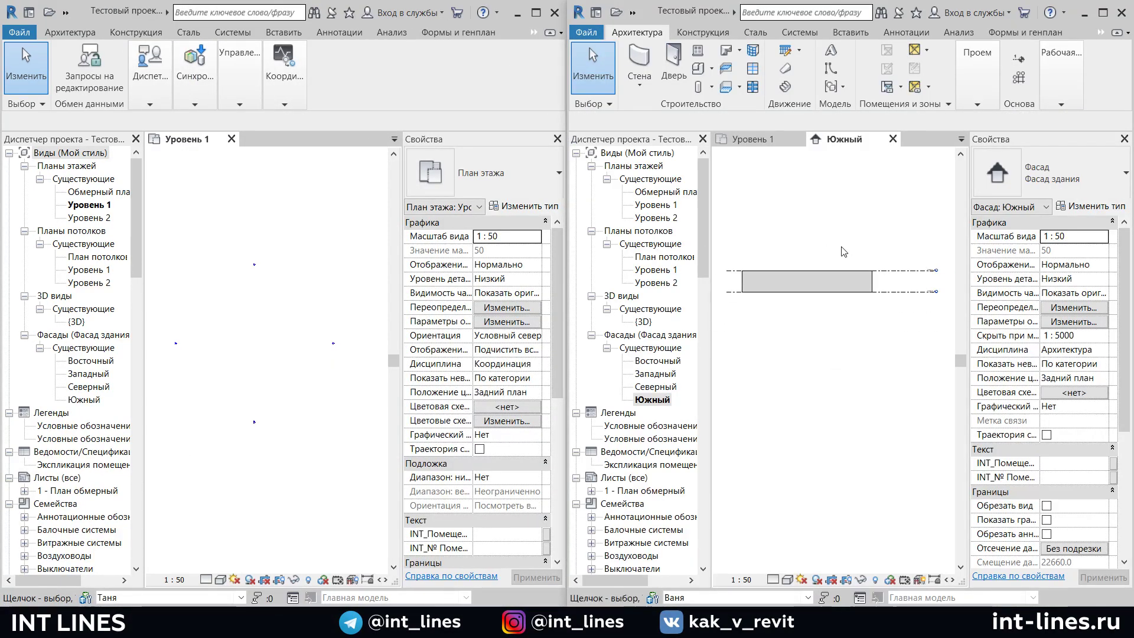
pyautogui.moveTo(840, 252)
pyautogui.mouseDown(button='middle')
pyautogui.moveTo(835, 282)
pyautogui.moveTo(850, 279)
pyautogui.mouseUp(button='middle')
pyautogui.scroll(-2, 258, 266)
pyautogui.moveTo(261, 283); pyautogui.dragTo(271, 268, button='middle')
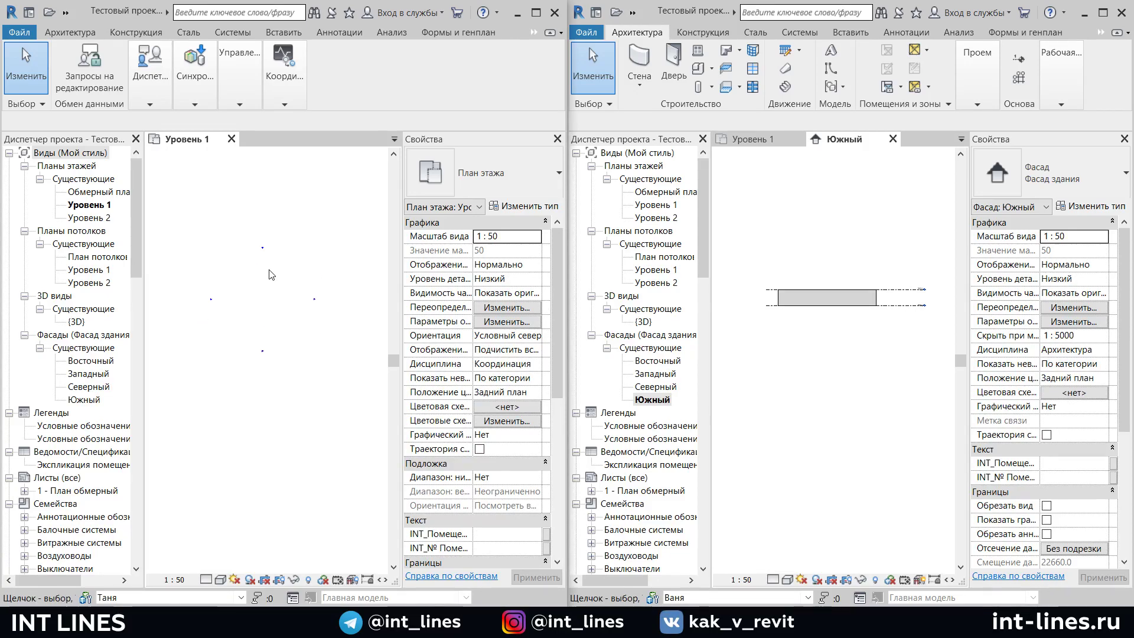
# Open the 3D view in both copies and expand the Quick Access Toolbar overflow
pyautogui.doubleClick(643, 321)
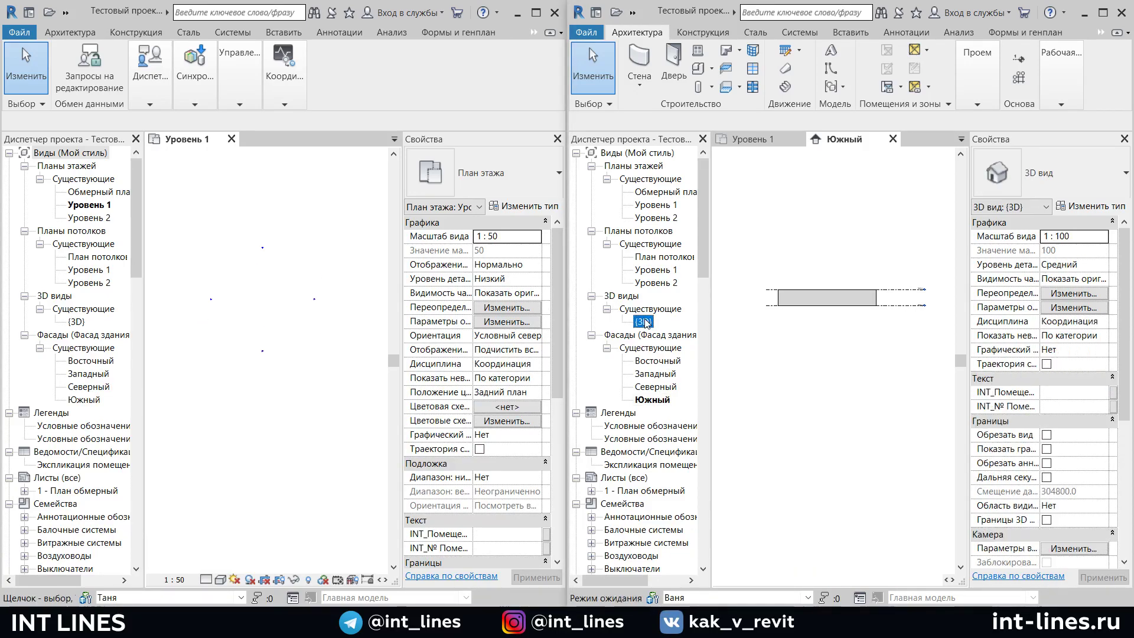
pyautogui.doubleClick(82, 324)
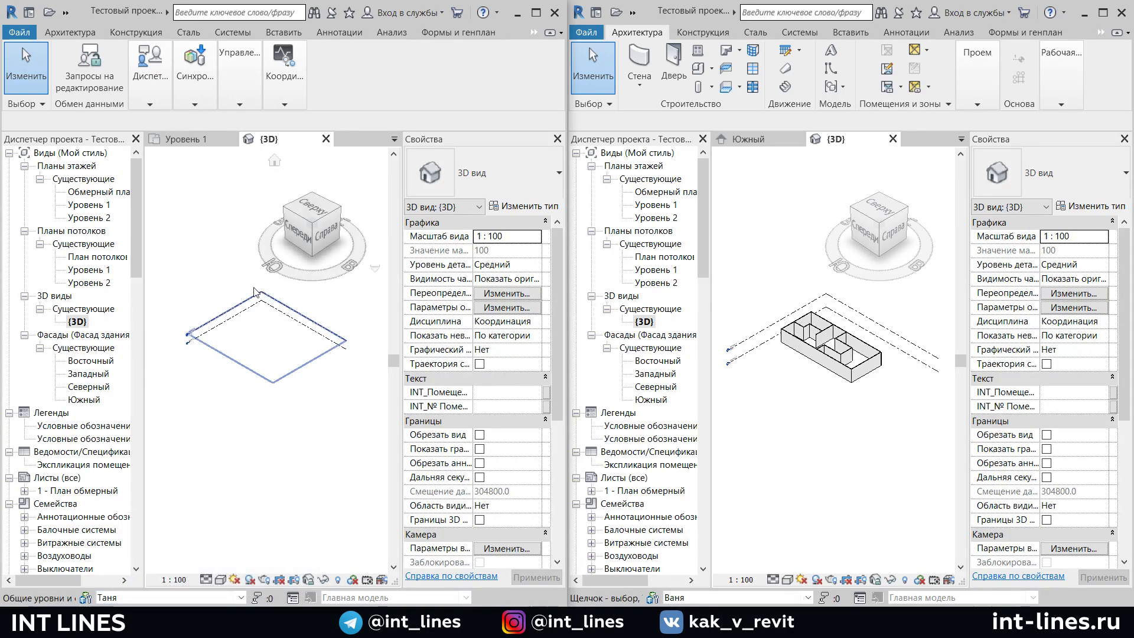
pyautogui.click(66, 15)
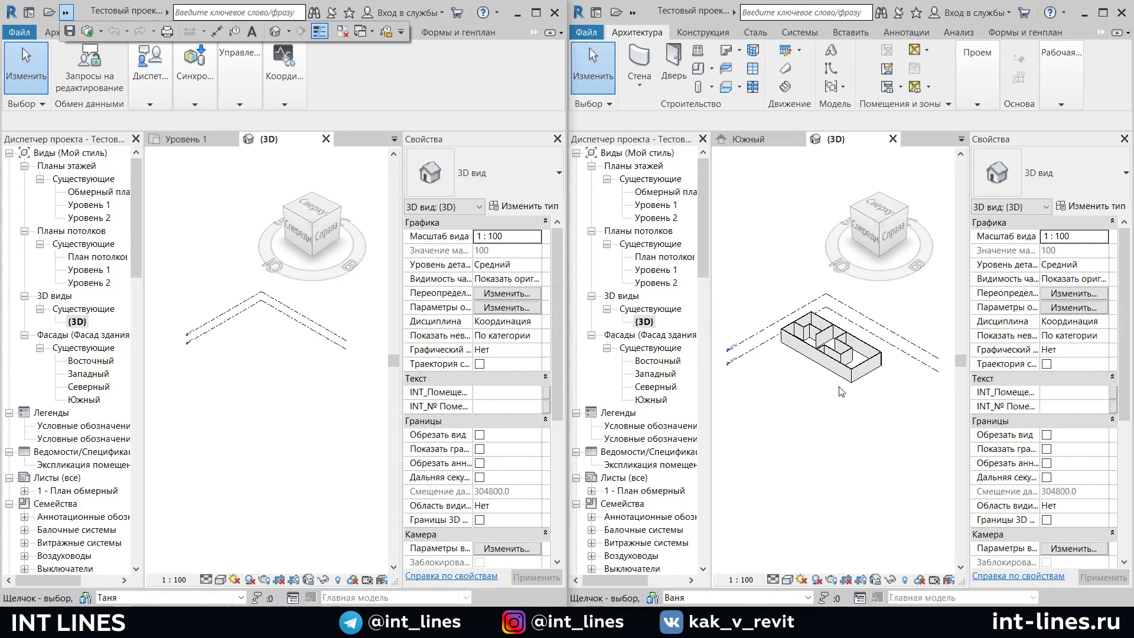
# Synchronize the left copy with central and zoom its 3D view onto the walled building
pyautogui.click(93, 33)
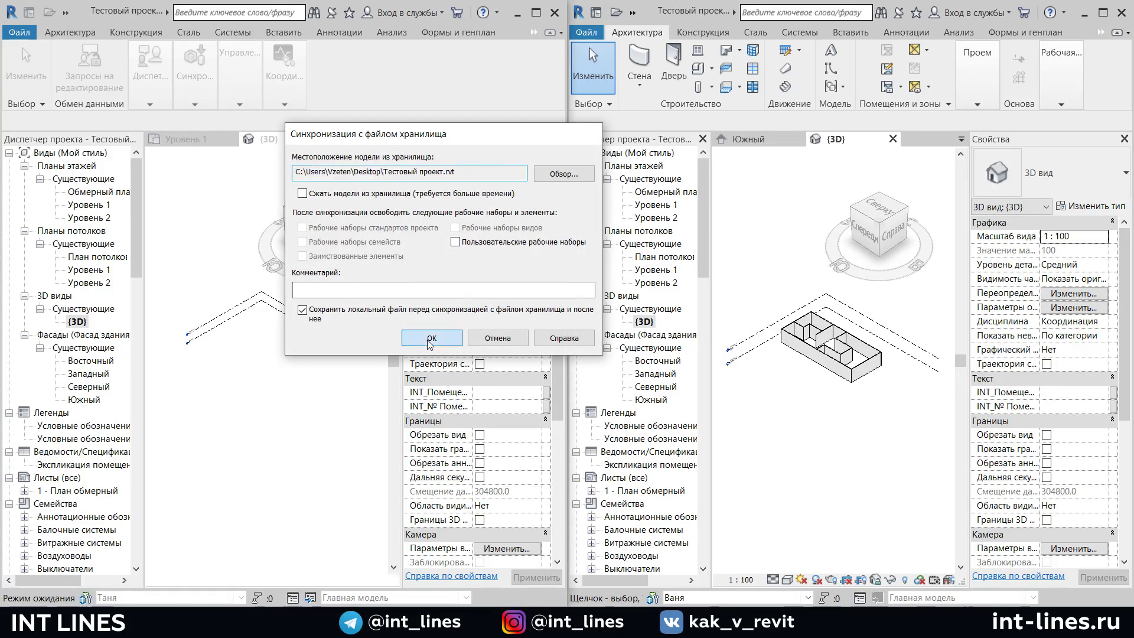
pyautogui.click(432, 338)
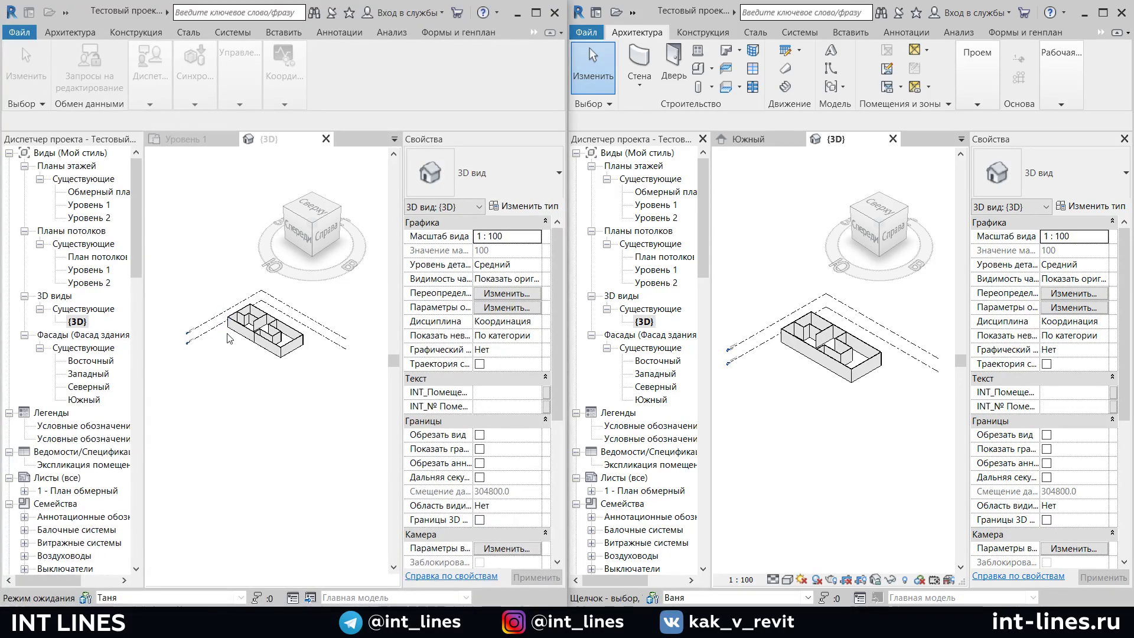
pyautogui.scroll(2, 229, 338)
pyautogui.scroll(2, 224, 384)
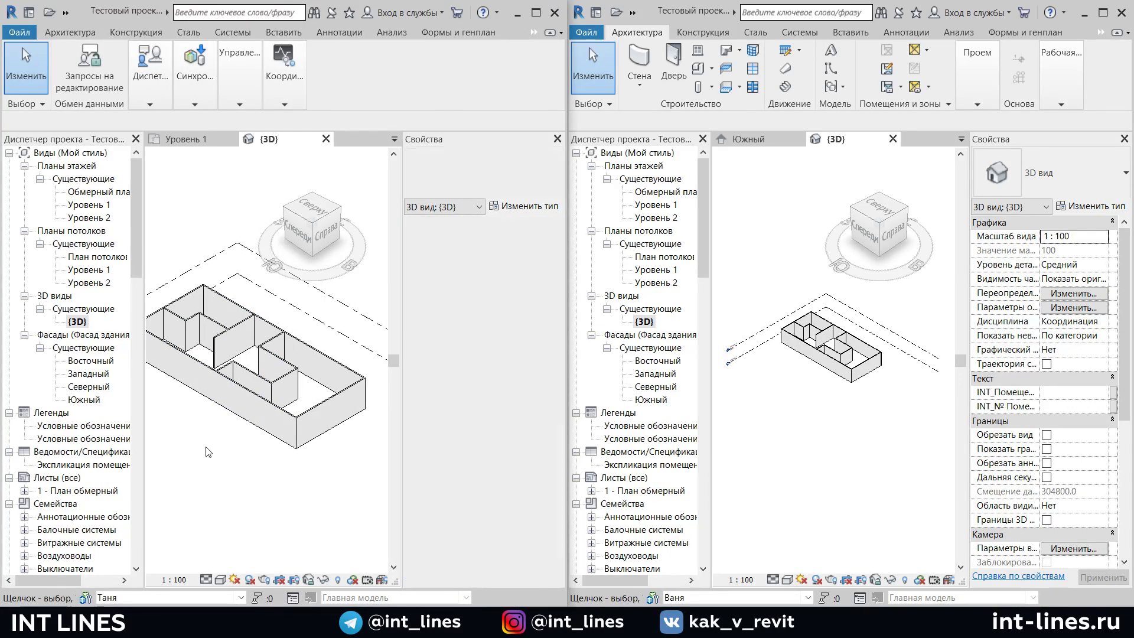
pyautogui.moveTo(208, 446); pyautogui.dragTo(239, 429, button='middle')
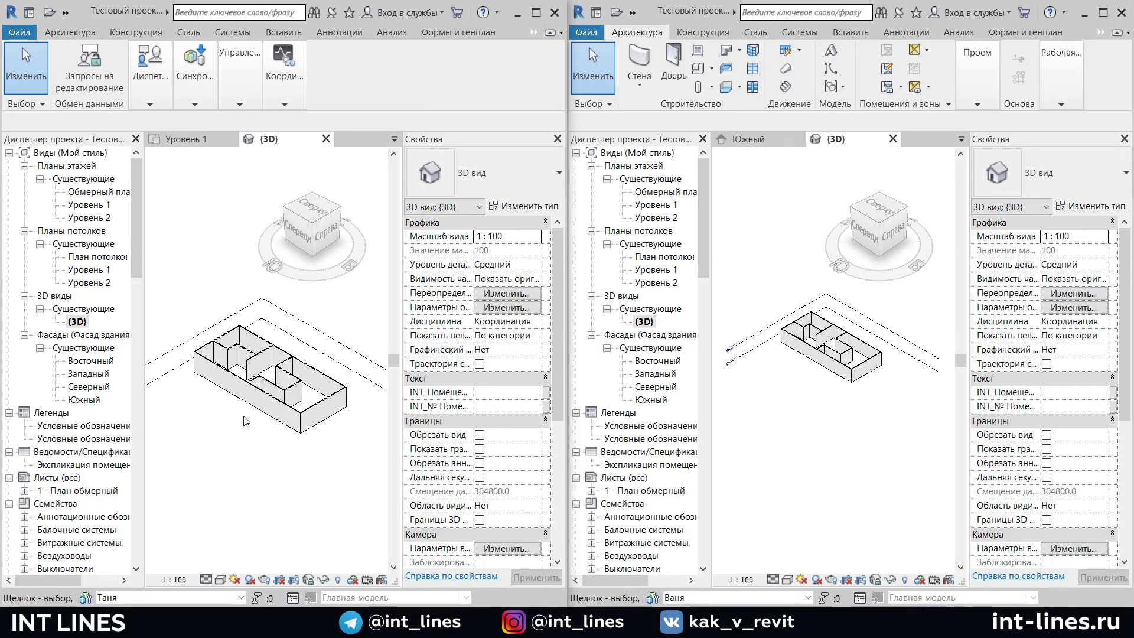
pyautogui.hotkey('alt', 'Tab')
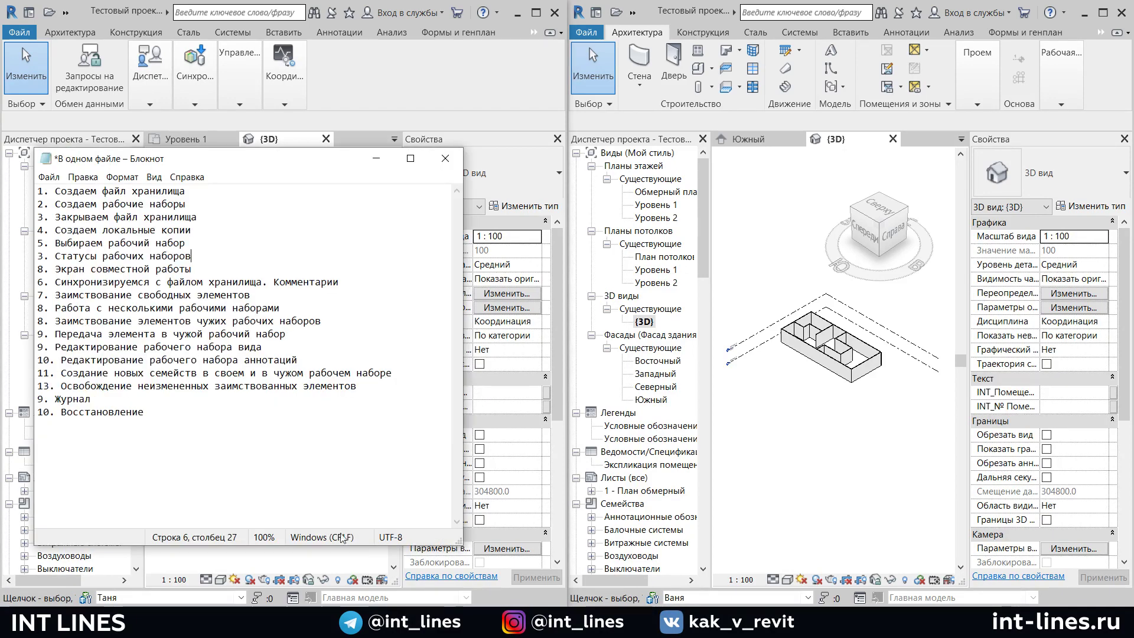
pyautogui.moveTo(66, 269)
pyautogui.mouseDown()
pyautogui.moveTo(215, 267)
pyautogui.moveTo(56, 269)
pyautogui.mouseUp()
pyautogui.click(215, 267)
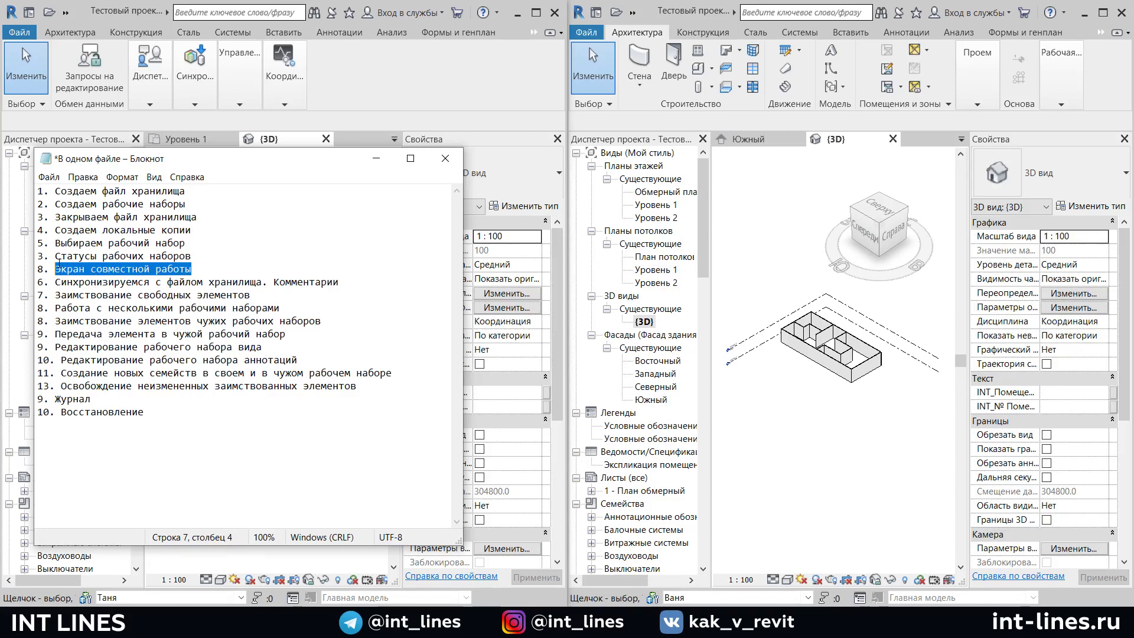
pyautogui.click(376, 159)
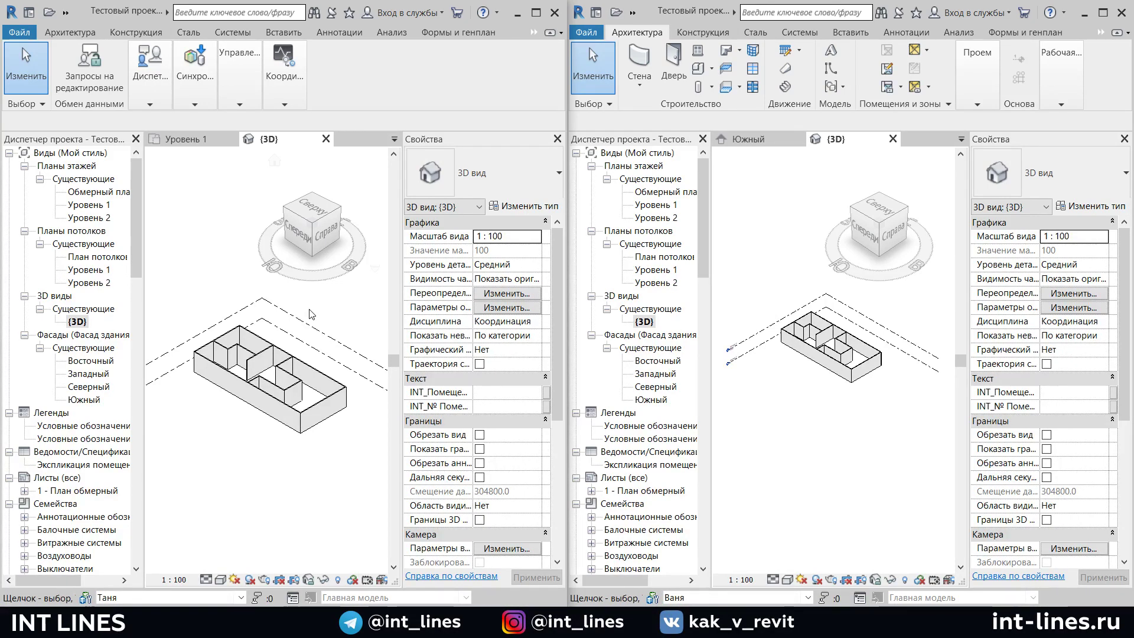
pyautogui.scroll(2, 312, 316)
pyautogui.scroll(3, 257, 347)
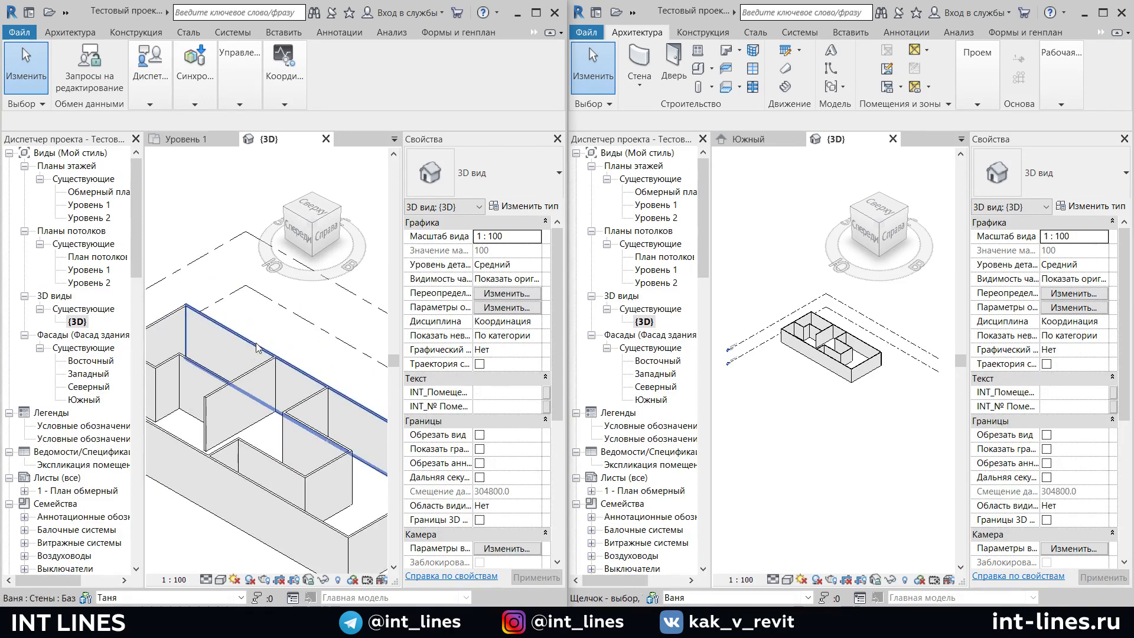
pyautogui.click(253, 347)
pyautogui.scroll(-3, 266, 343)
pyautogui.scroll(-1, 275, 336)
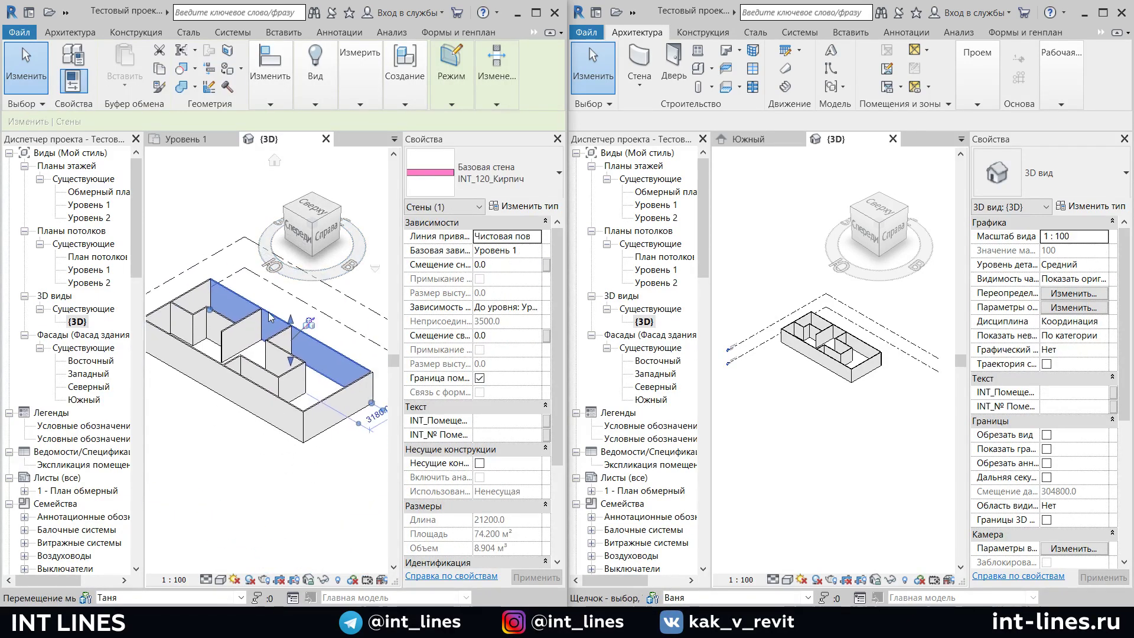
pyautogui.scroll(-1, 280, 334)
pyautogui.moveTo(280, 334); pyautogui.dragTo(322, 325, button='middle')
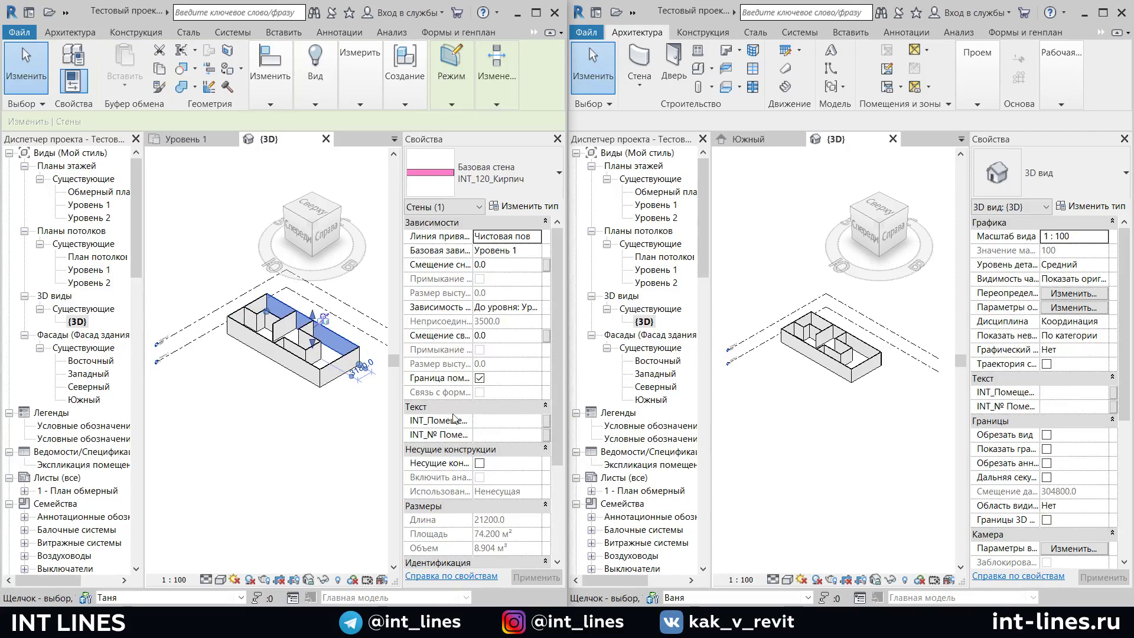
pyautogui.scroll(-5, 537, 430)
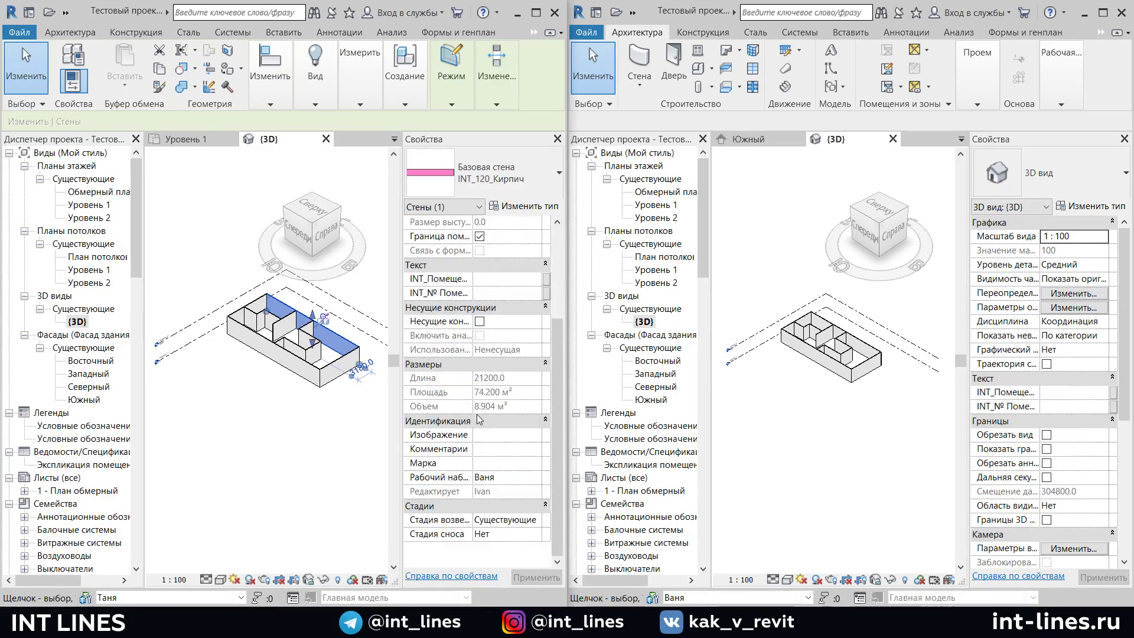
pyautogui.click(361, 444)
pyautogui.keyDown('shift'); pyautogui.moveTo(354, 451); pyautogui.dragTo(300, 497, button='middle'); pyautogui.keyUp('shift')
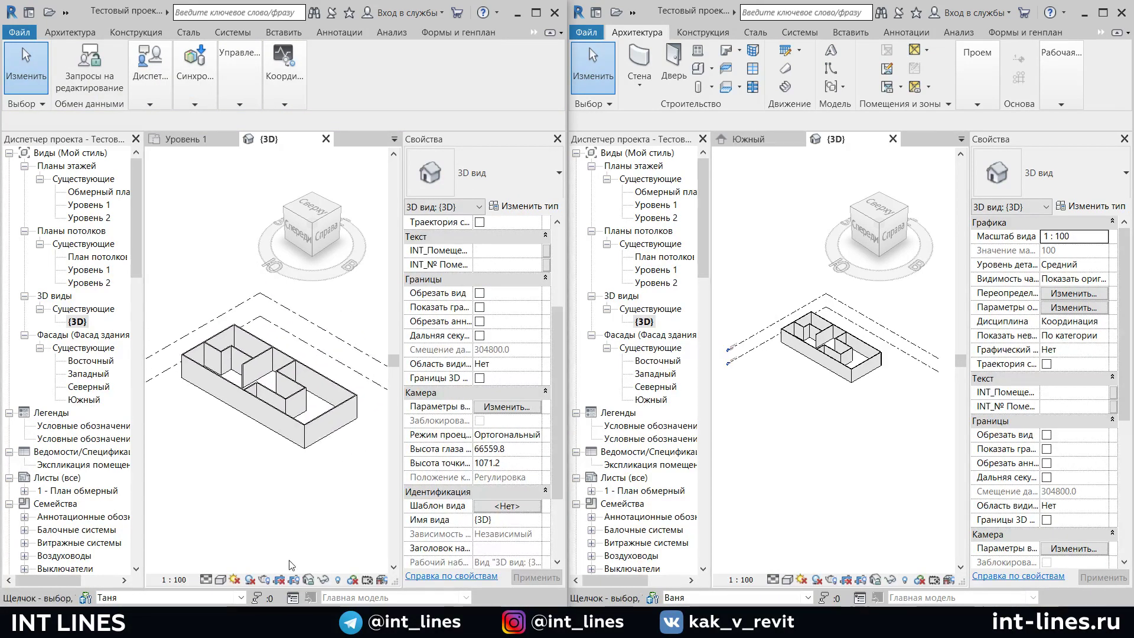
# Set the left copy's worksharing display to Model Updates, then open the right copy's display options
pyautogui.click(356, 584)
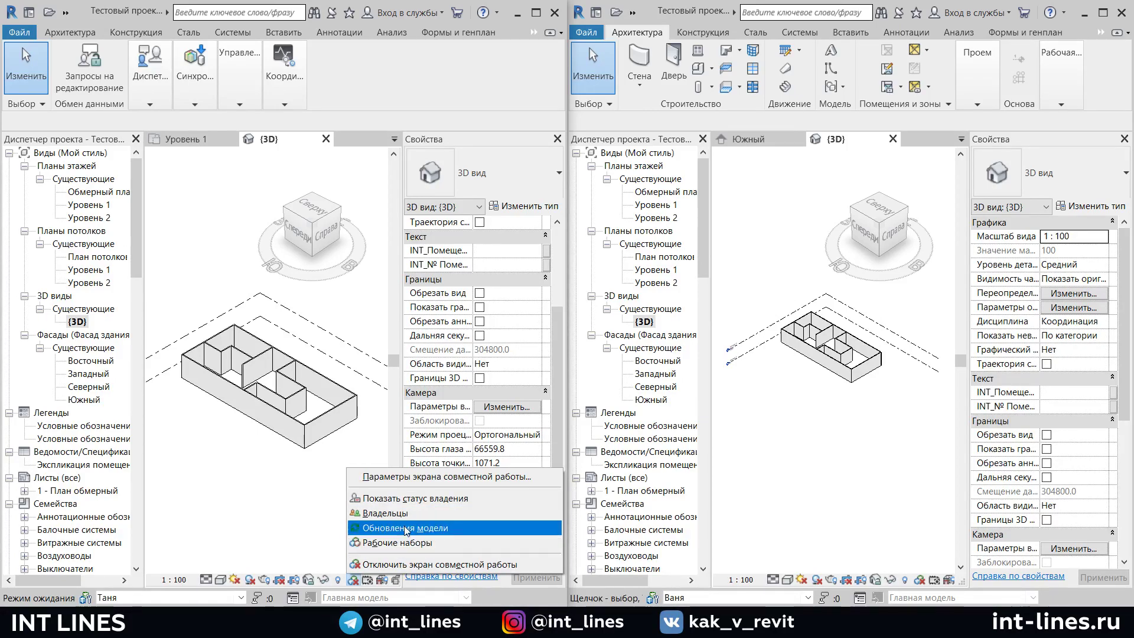
pyautogui.click(412, 499)
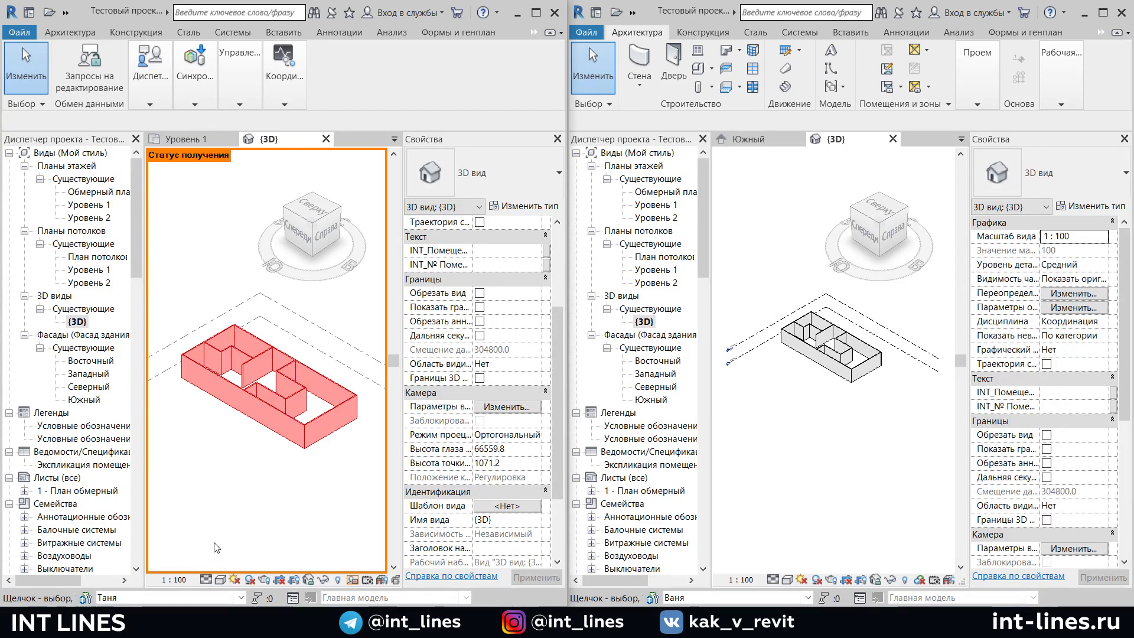
pyautogui.keyDown('shift'); pyautogui.moveTo(246, 479); pyautogui.dragTo(286, 475, button='middle'); pyautogui.keyUp('shift')
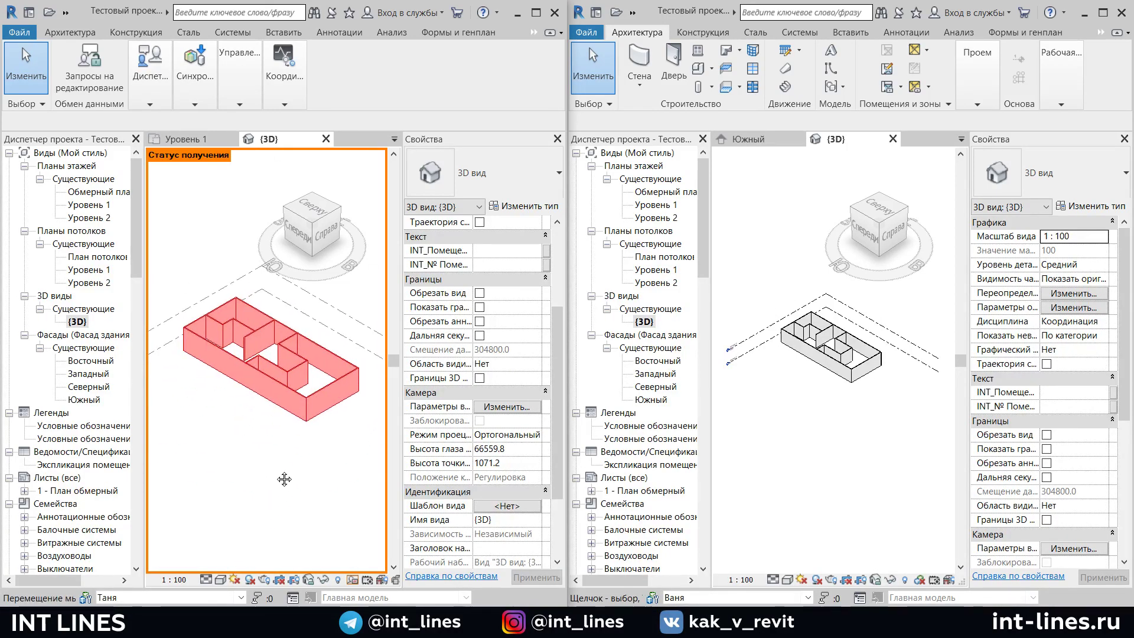
pyautogui.click(919, 581)
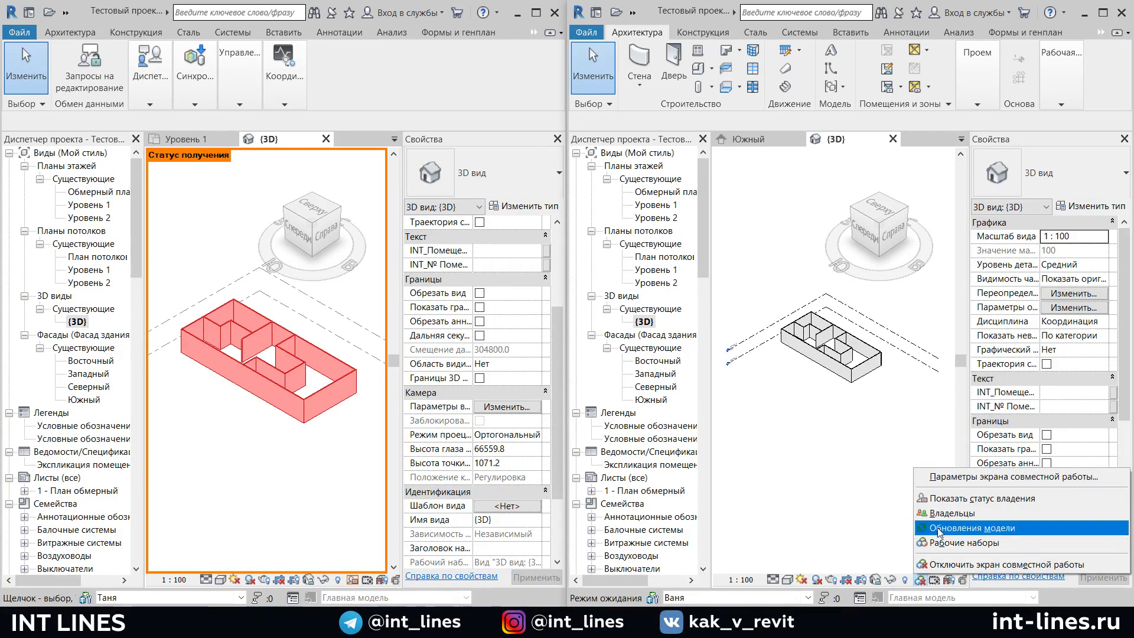
# Show Model Updates status in the right copy and inspect the Уровень 2 level
pyautogui.click(986, 502)
pyautogui.scroll(2, 833, 425)
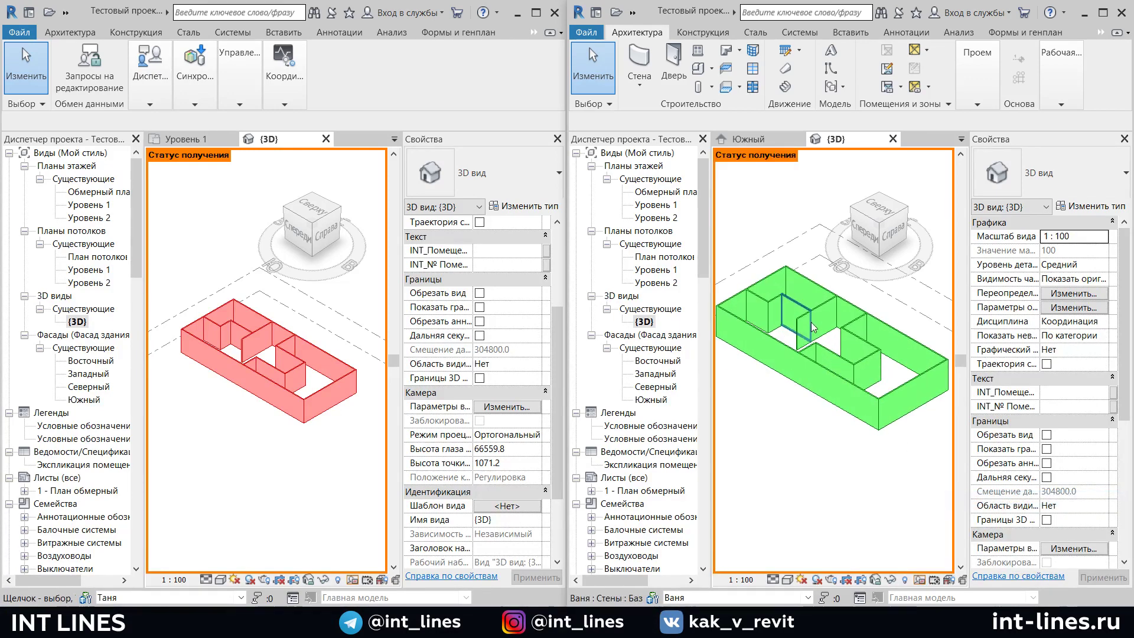
pyautogui.moveTo(832, 426)
pyautogui.mouseDown(button='middle')
pyautogui.moveTo(832, 473)
pyautogui.moveTo(847, 473)
pyautogui.mouseUp(button='middle')
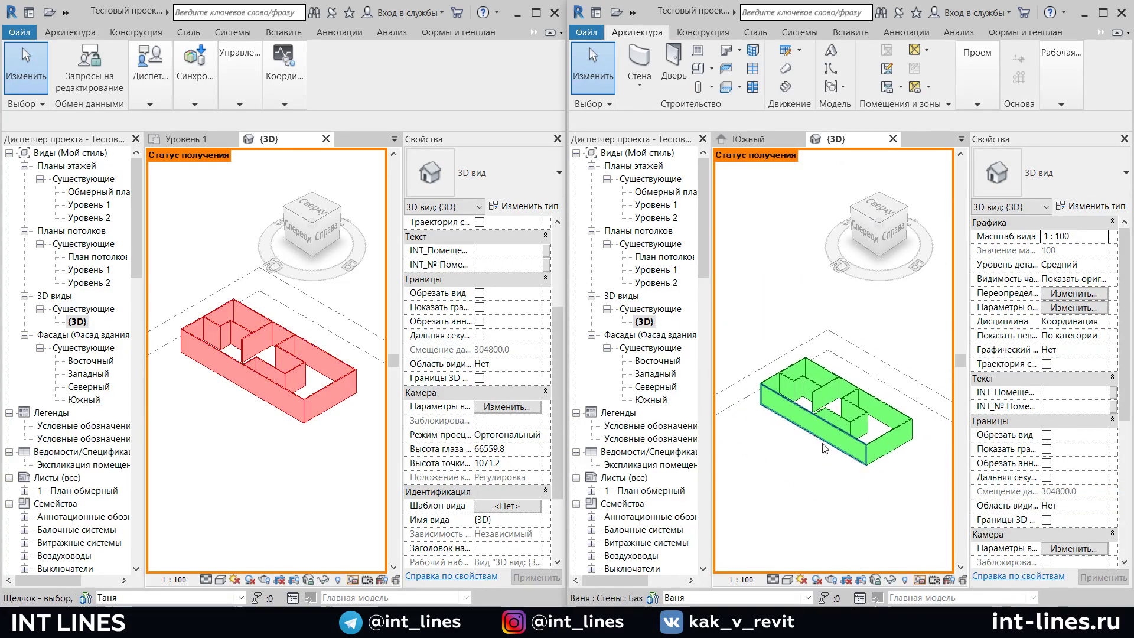
pyautogui.scroll(2, 843, 481)
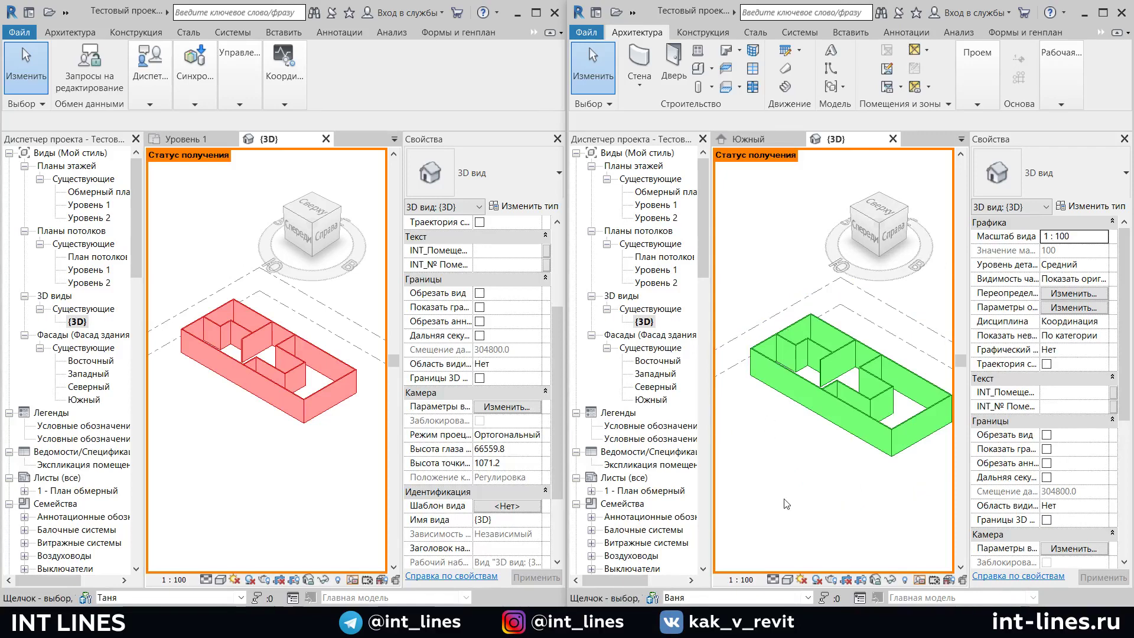
pyautogui.moveTo(849, 486); pyautogui.dragTo(851, 533, button='middle')
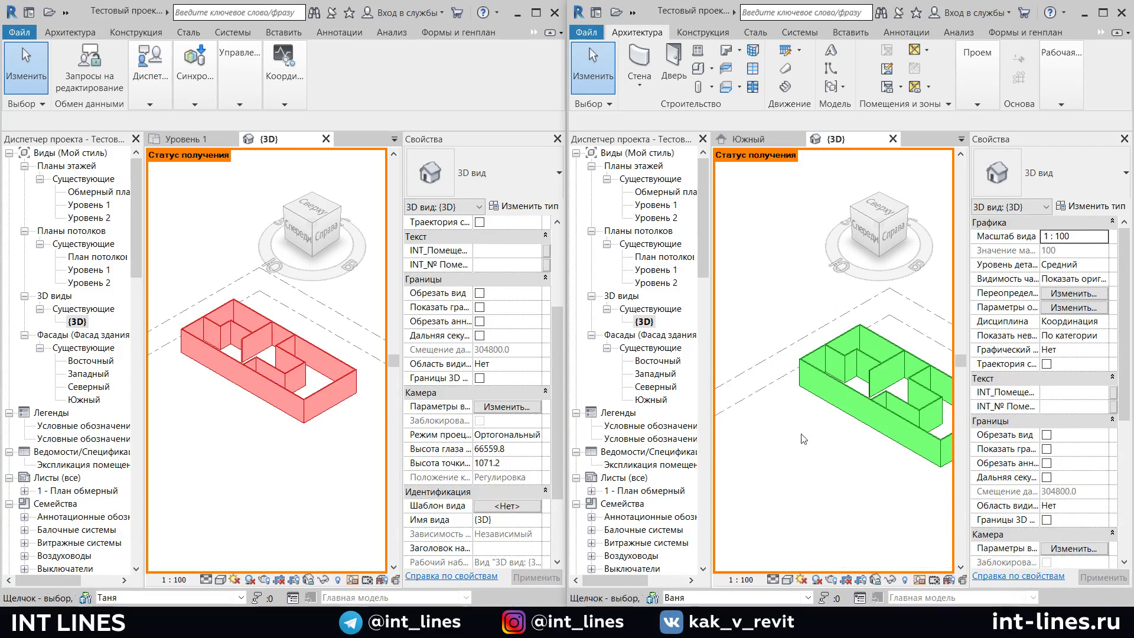
pyautogui.click(759, 366)
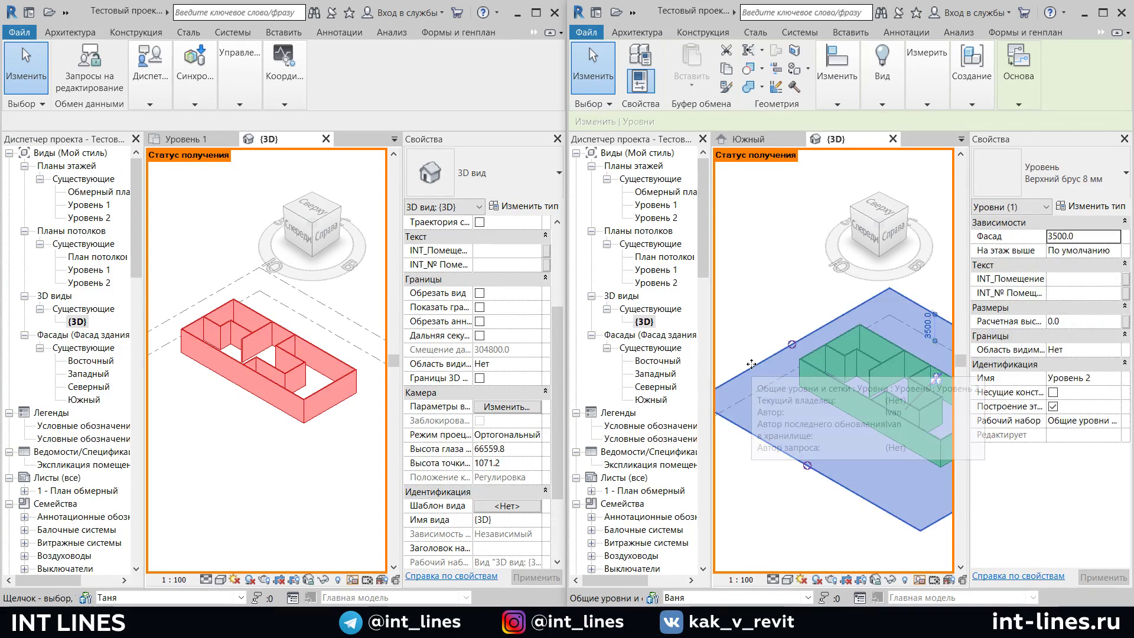
pyautogui.click(787, 309)
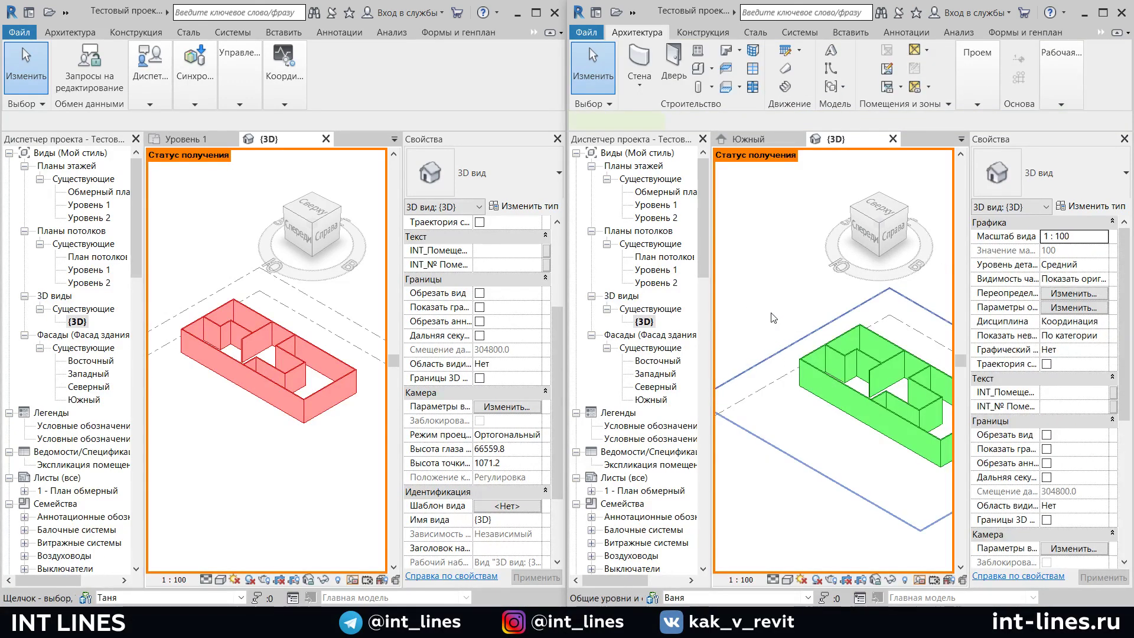
pyautogui.click(774, 318)
pyautogui.press('Escape')
# Recentre the green building and re-pick the right view's worksharing display mode
pyautogui.scroll(-3, 774, 318)
pyautogui.scroll(-1, 759, 215)
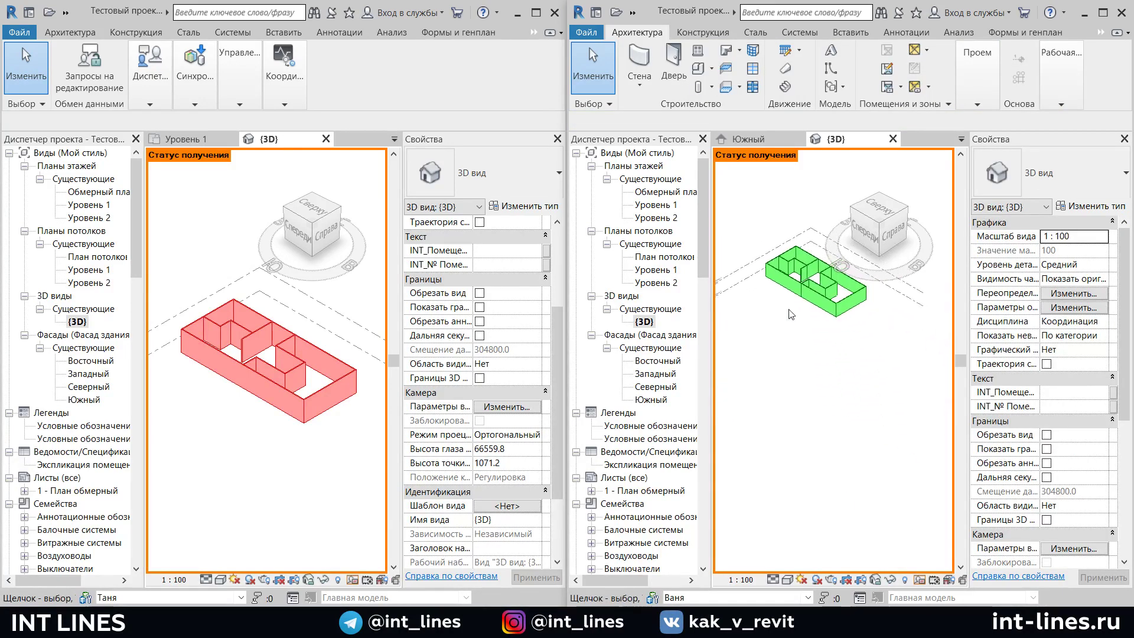
pyautogui.moveTo(790, 313); pyautogui.dragTo(843, 375, button='middle')
pyautogui.scroll(2, 838, 455)
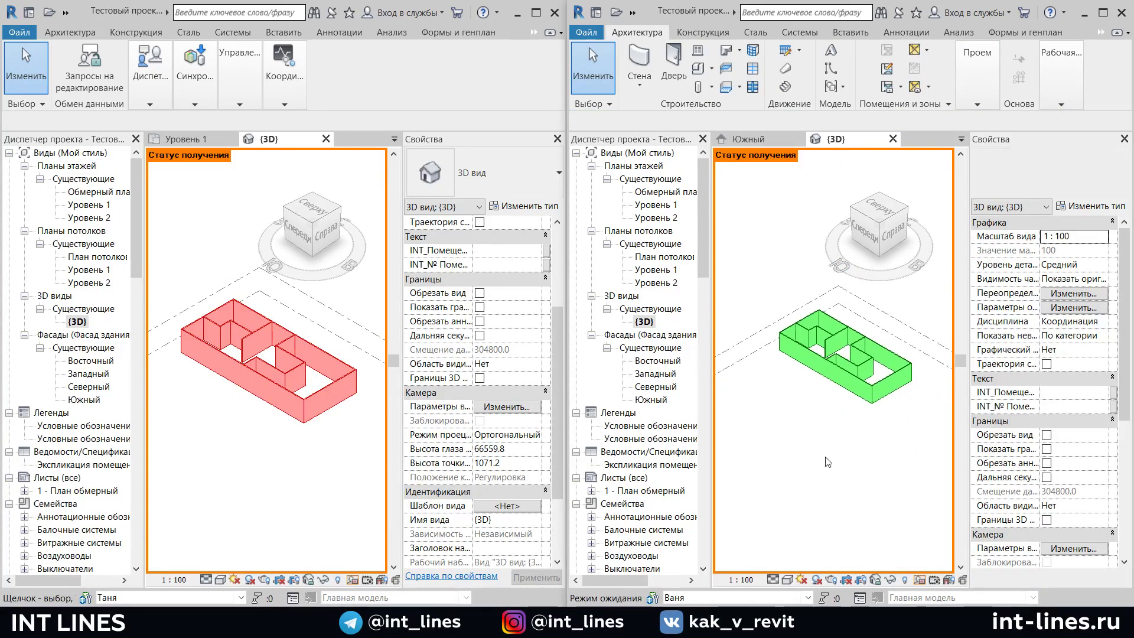
pyautogui.moveTo(849, 453); pyautogui.dragTo(826, 460, button='middle')
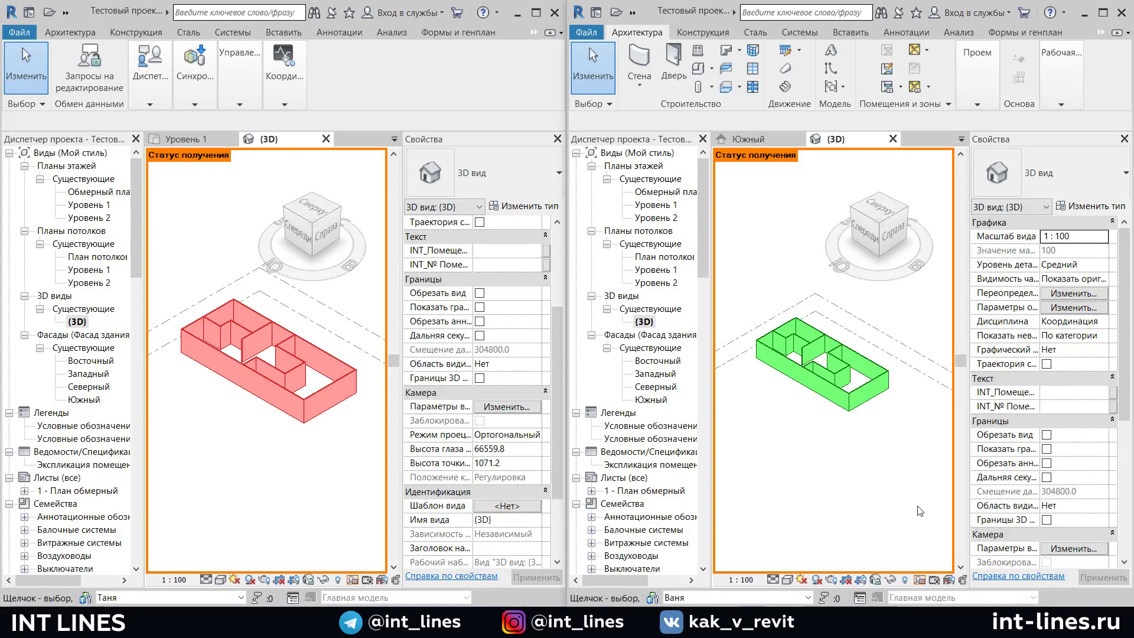
pyautogui.click(919, 585)
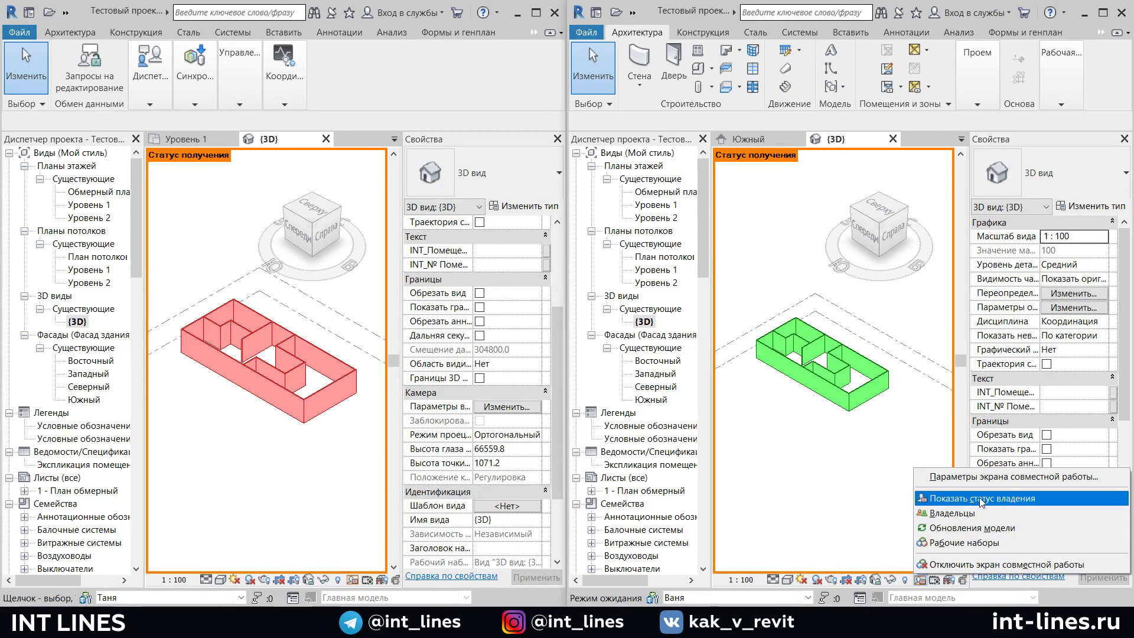
pyautogui.click(980, 501)
# Open the Обмерный план floor plan in the left copy
pyautogui.scroll(3, 814, 401)
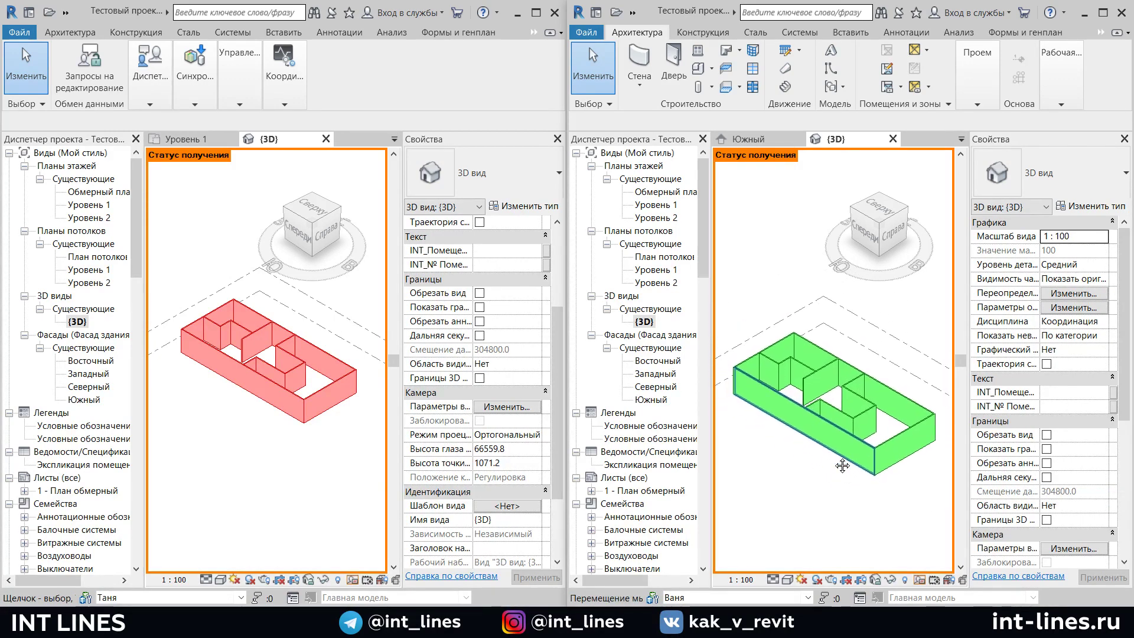
pyautogui.scroll(2, 826, 430)
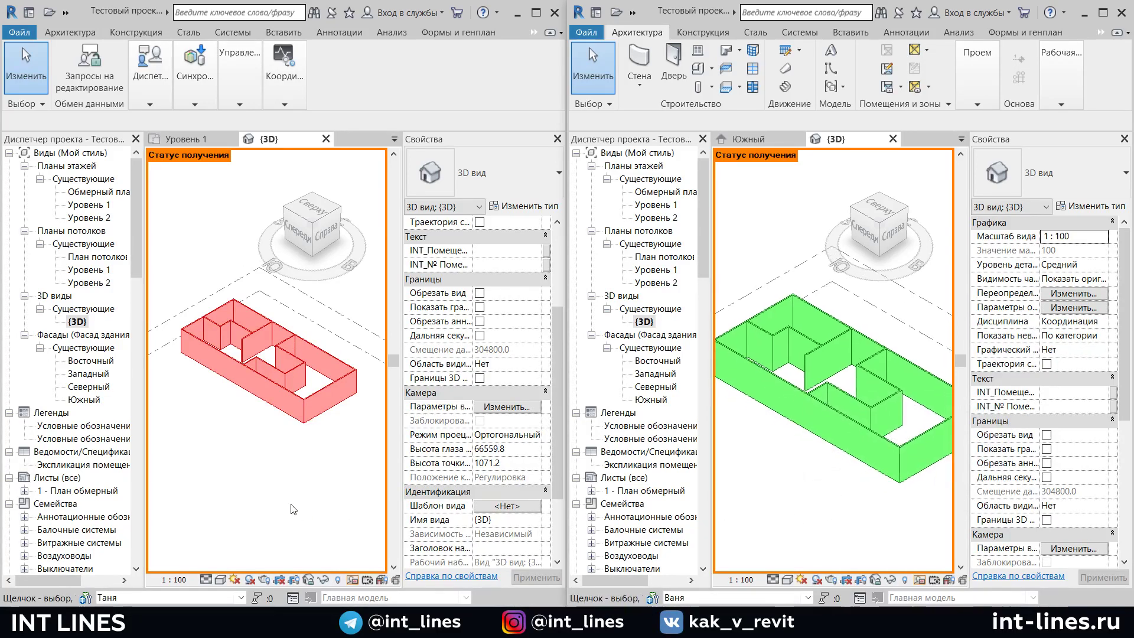
pyautogui.scroll(-2, 221, 480)
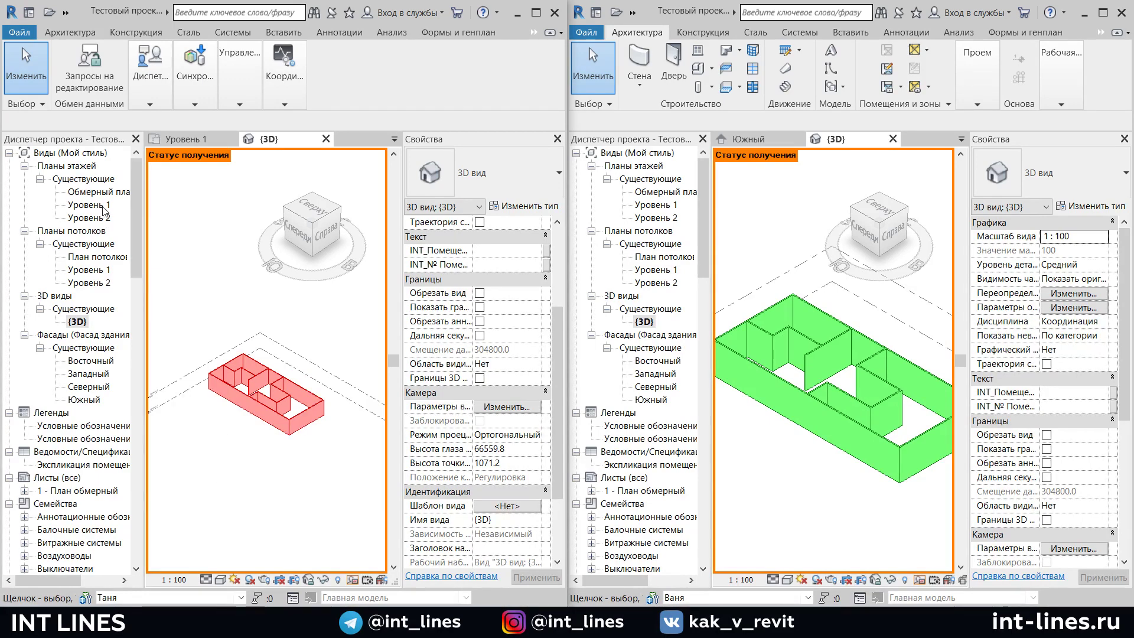
pyautogui.doubleClick(99, 192)
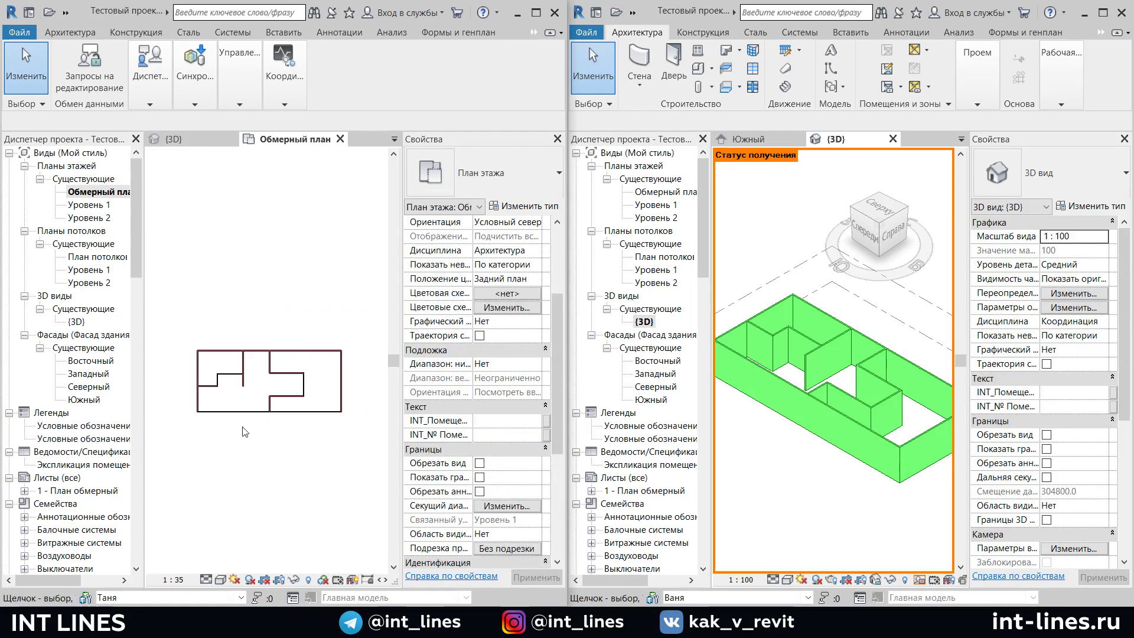
# Sketch a rectangular floor around the outer walls and finish it as a 150 mm slab
pyautogui.click(69, 29)
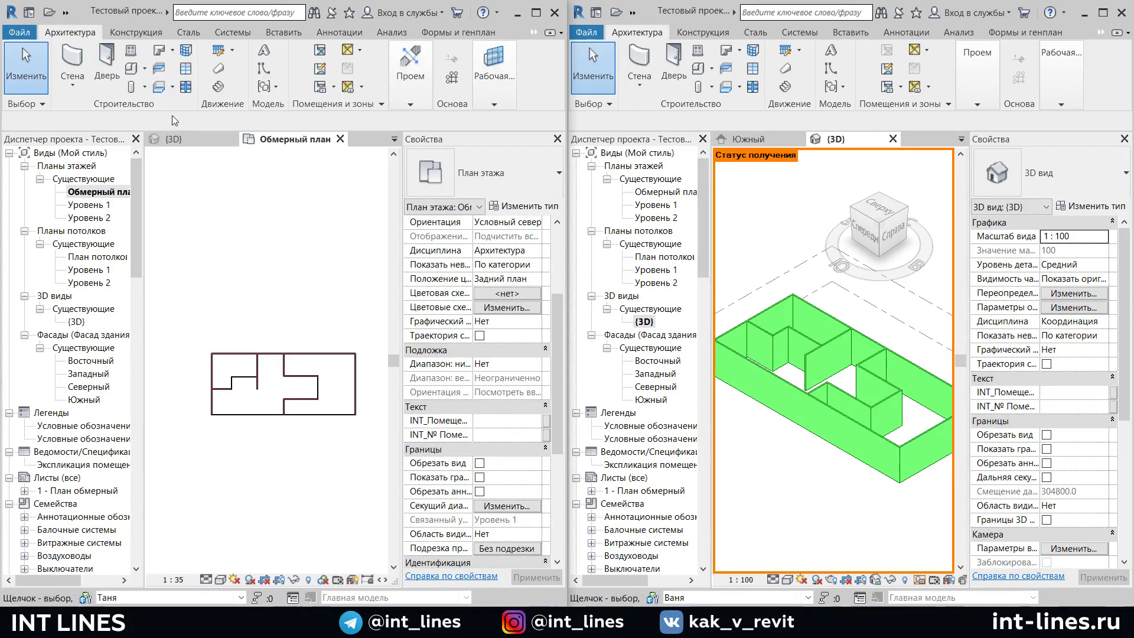
pyautogui.click(159, 87)
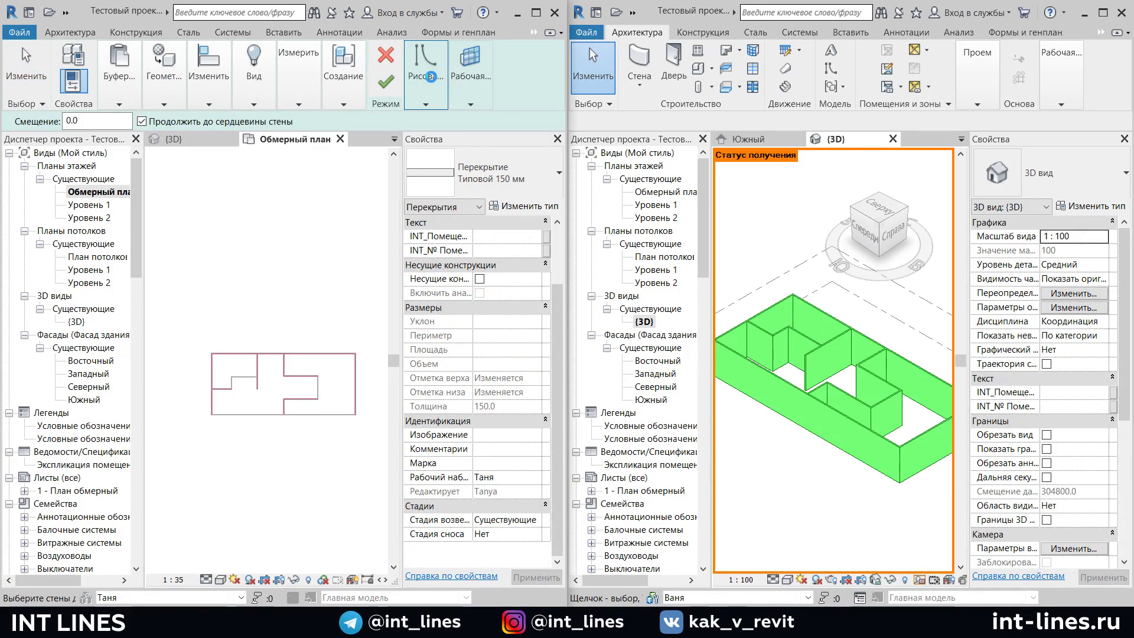
pyautogui.moveTo(470, 76)
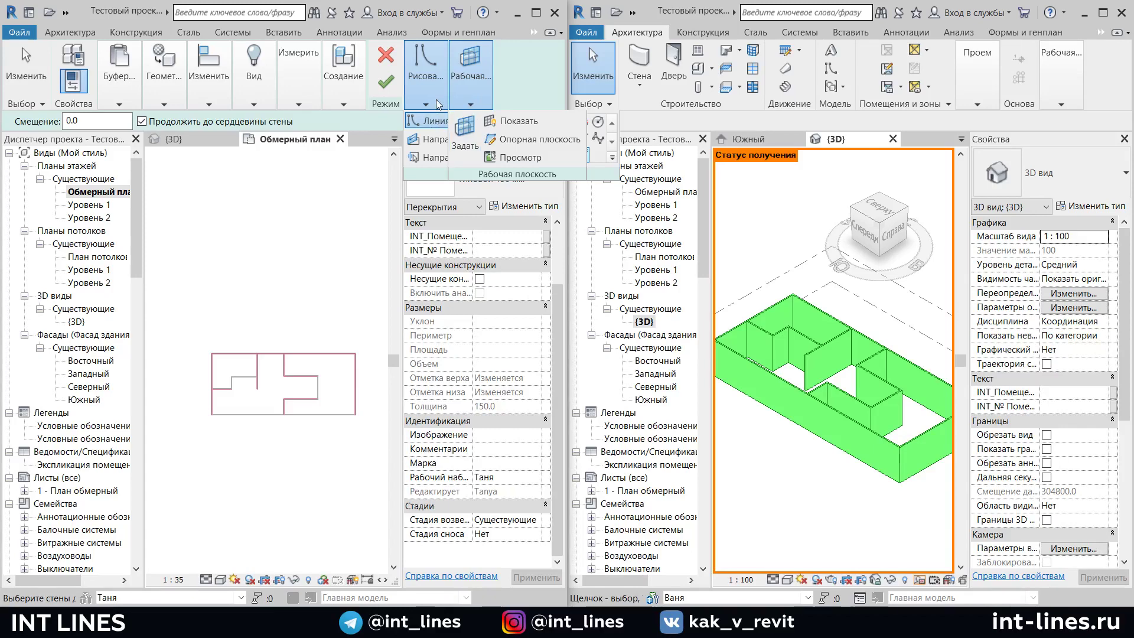
pyautogui.click(549, 121)
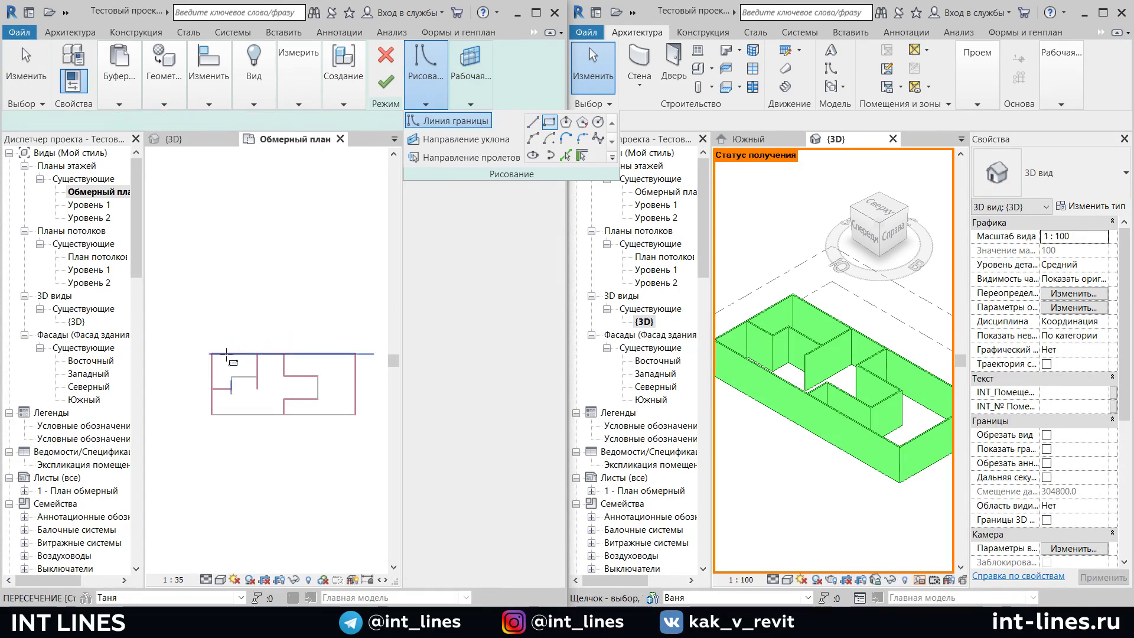
pyautogui.scroll(2, 227, 354)
pyautogui.moveTo(278, 444); pyautogui.dragTo(145, 406, button='middle')
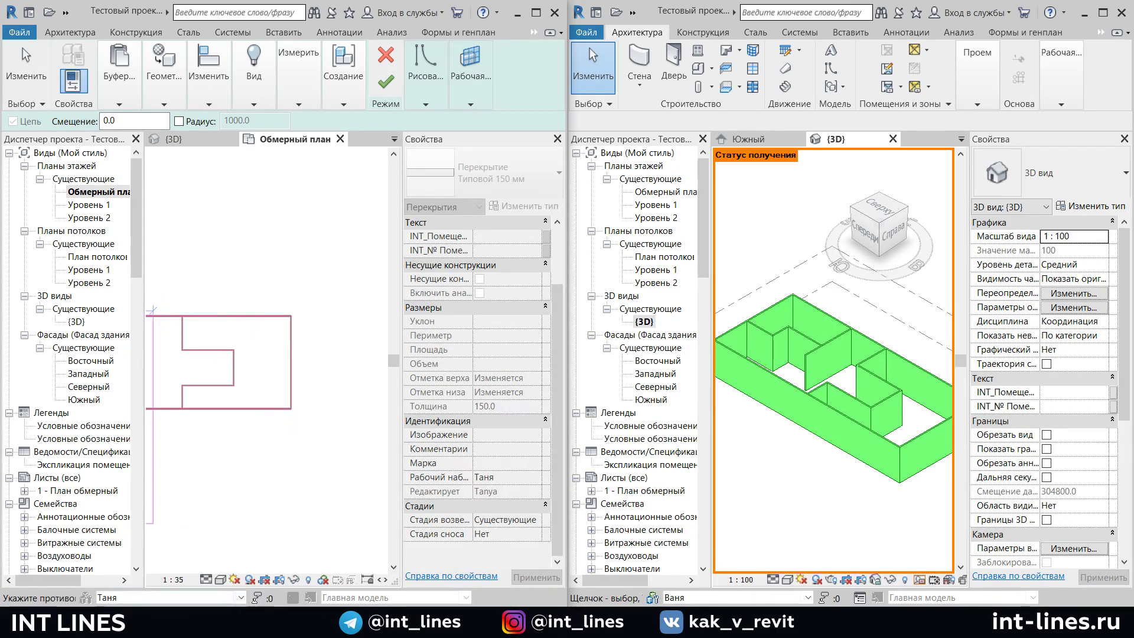
pyautogui.scroll(2, 304, 413)
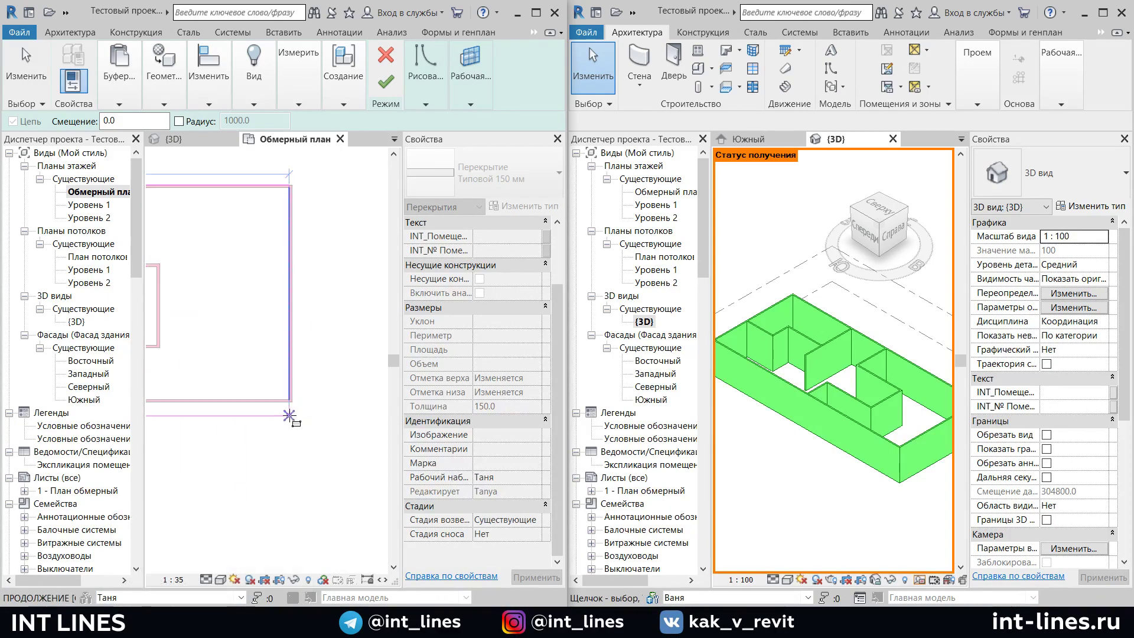
pyautogui.scroll(2, 298, 395)
pyautogui.click(298, 395)
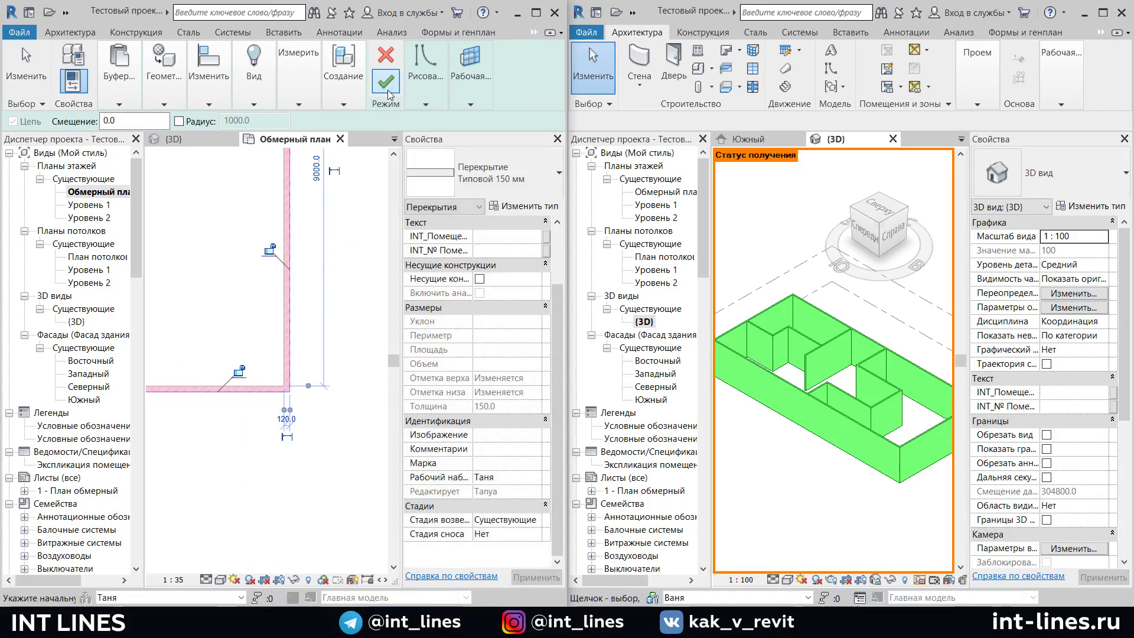
pyautogui.click(385, 83)
# View the new floor in the {3D} view with nothing selected
pyautogui.scroll(-3, 378, 466)
pyautogui.scroll(-2, 374, 480)
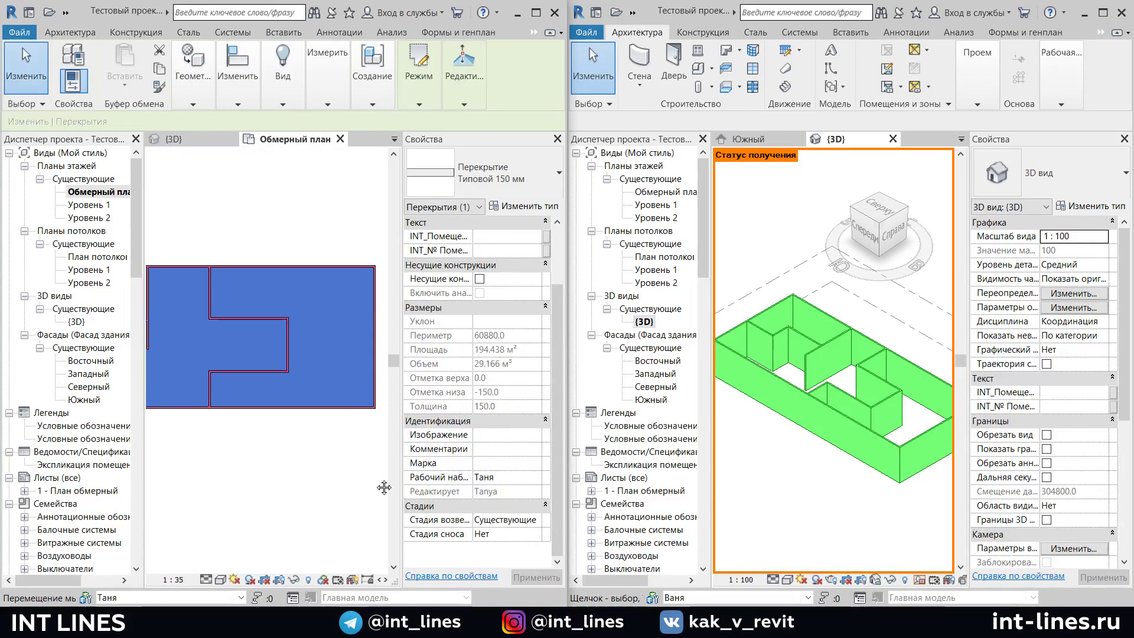
pyautogui.click(199, 140)
pyautogui.scroll(2, 288, 439)
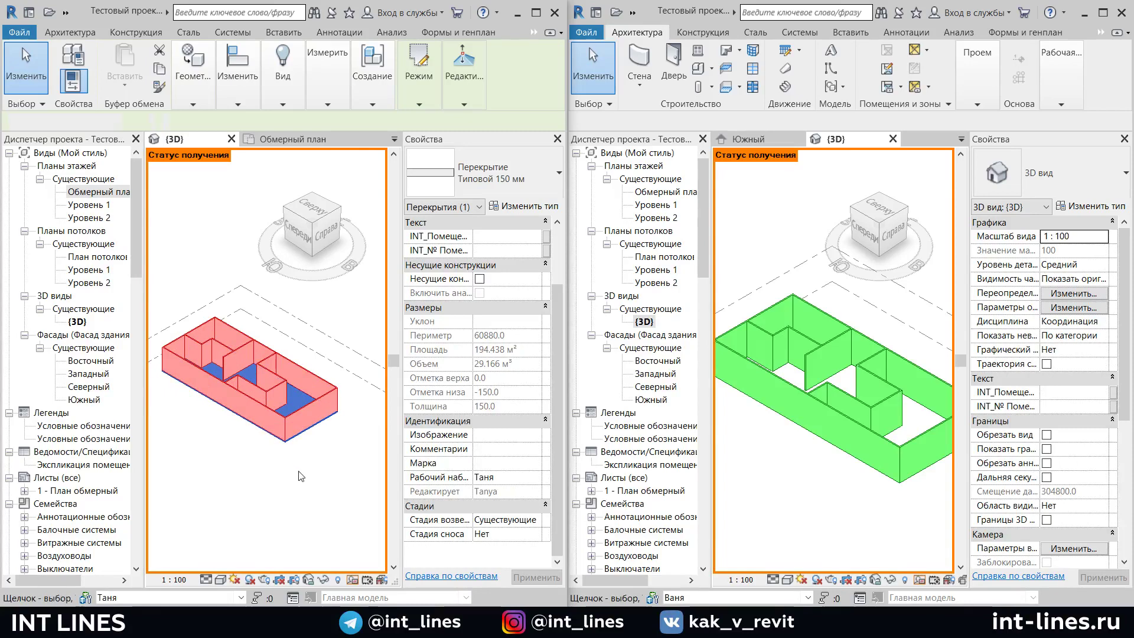
pyautogui.click(298, 473)
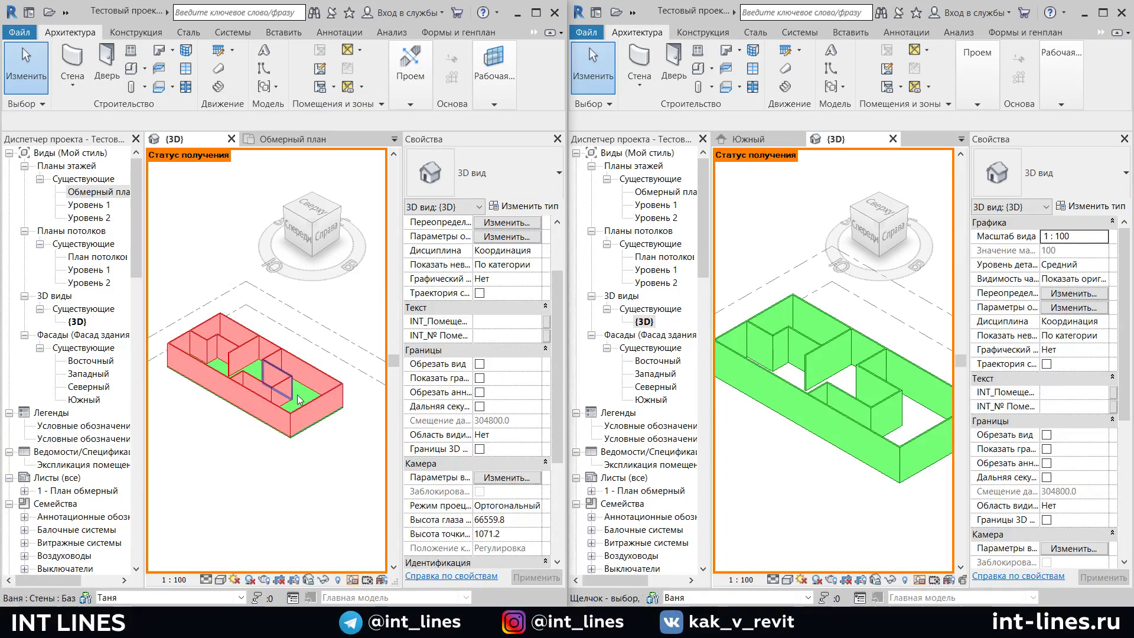
pyautogui.scroll(-1, 311, 470)
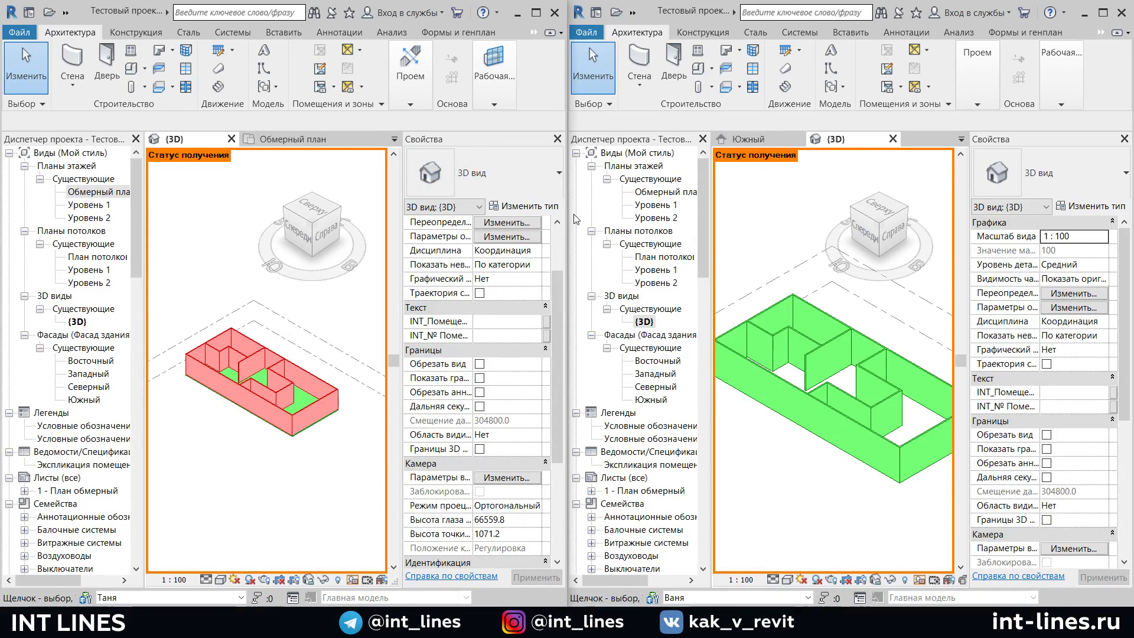
# Synchronize the left copy with central
pyautogui.click(65, 12)
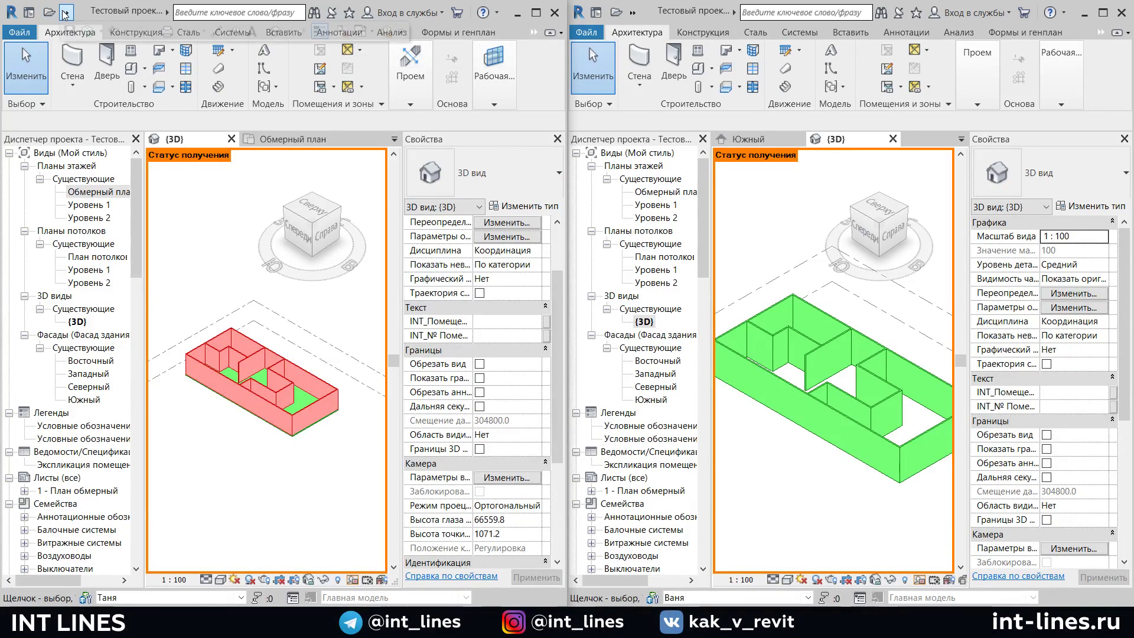
pyautogui.click(87, 29)
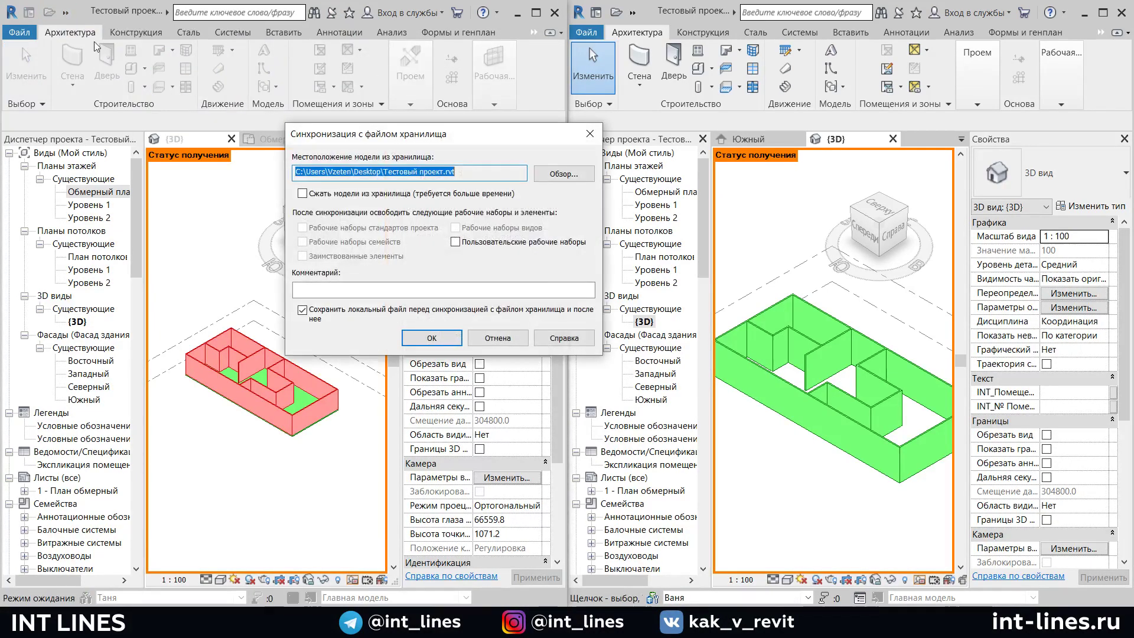
pyautogui.click(441, 338)
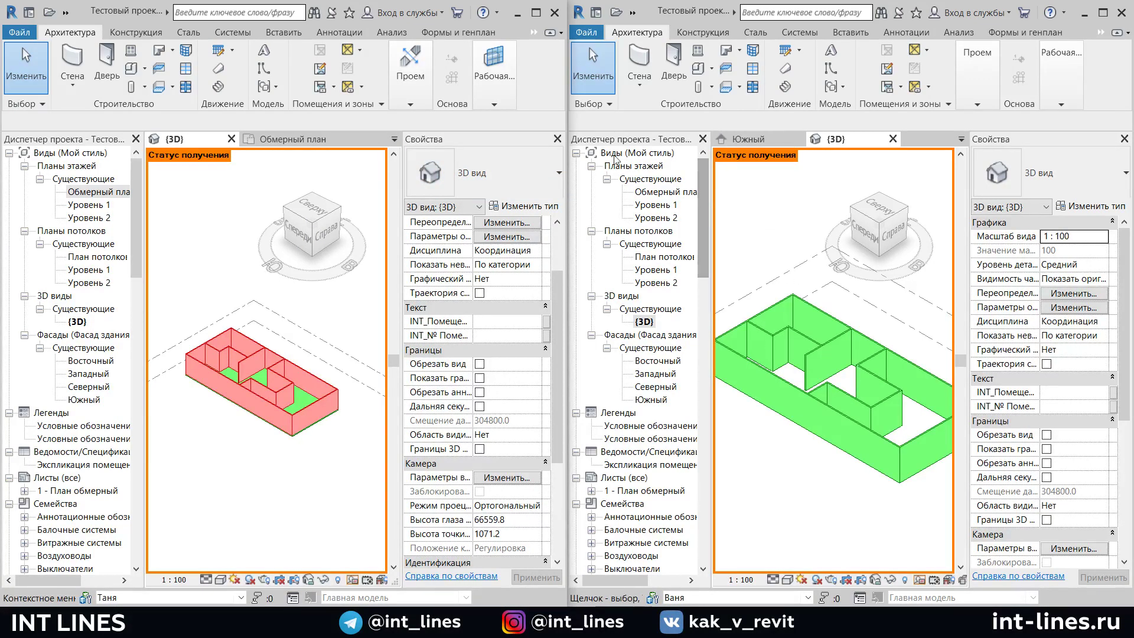
# Synchronize the right copy with central and recentre its 3D view on the new floor
pyautogui.click(634, 13)
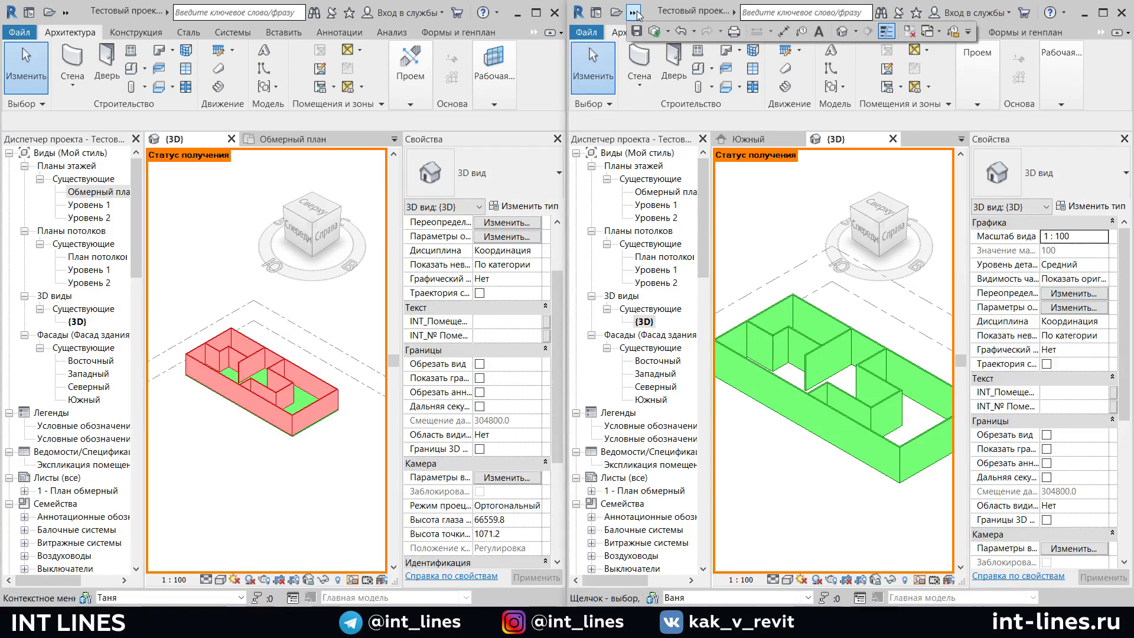
pyautogui.click(655, 30)
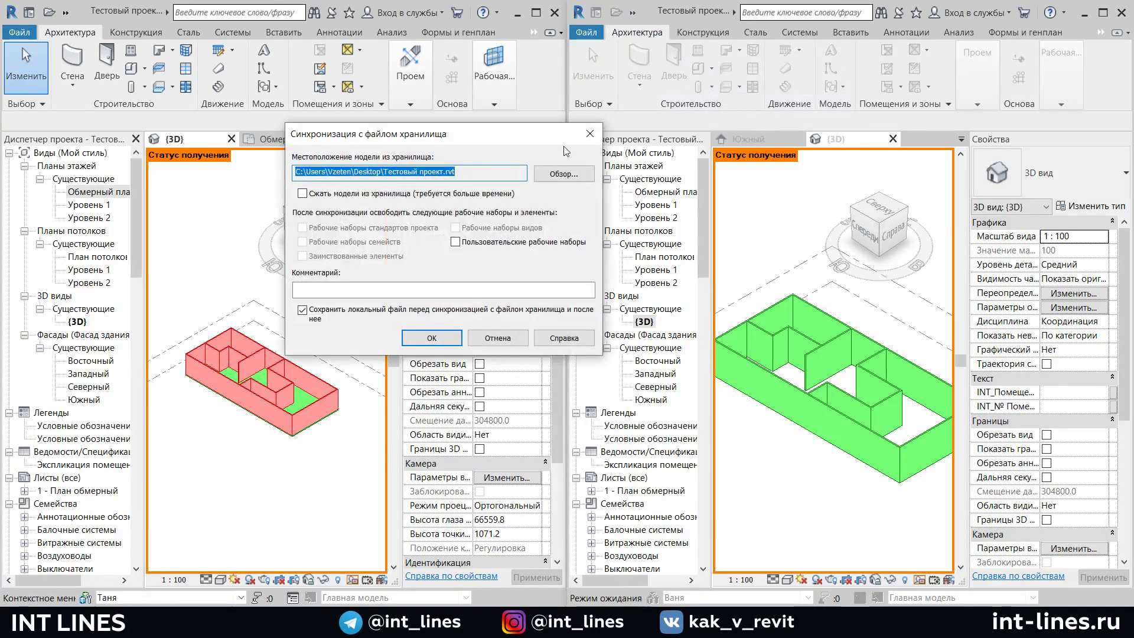
pyautogui.click(431, 338)
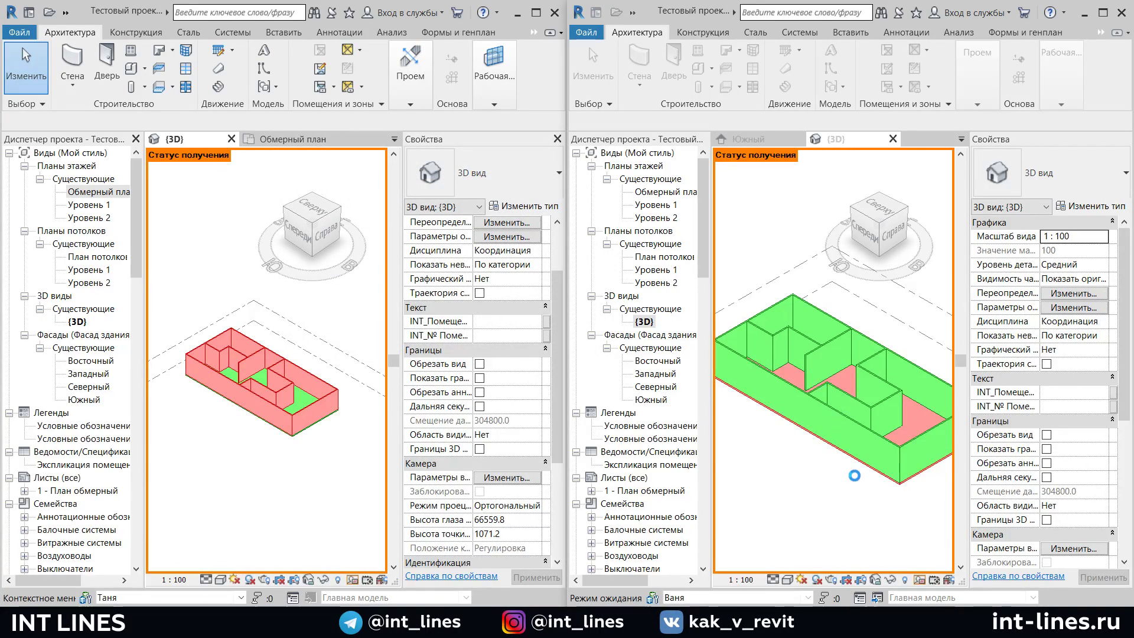
pyautogui.scroll(-2, 865, 489)
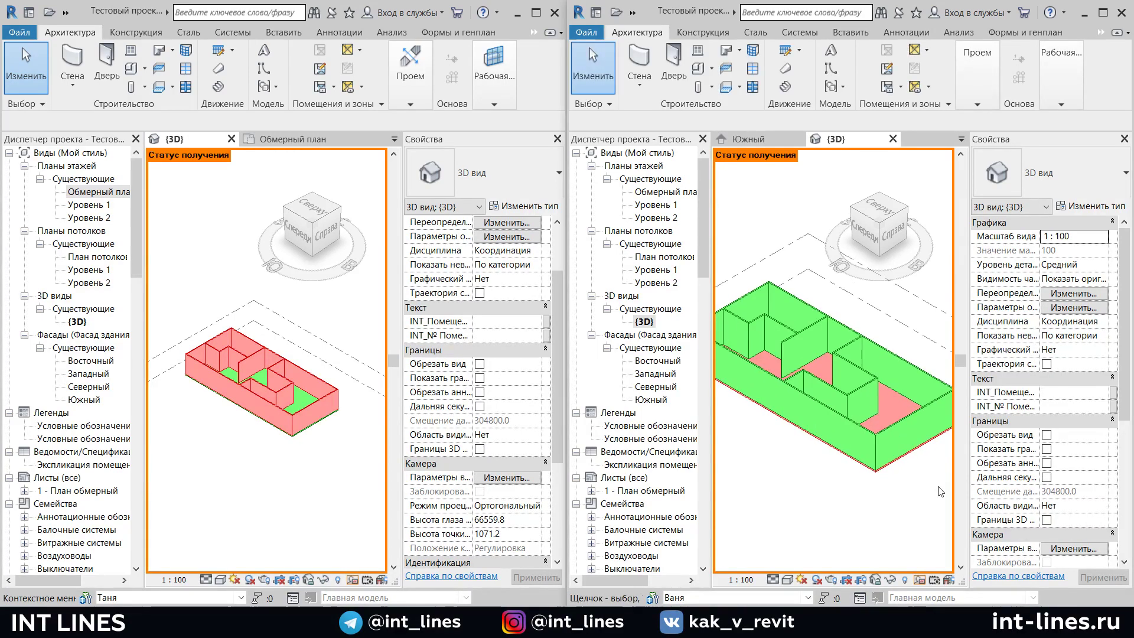
pyautogui.moveTo(915, 501); pyautogui.dragTo(888, 446, button='middle')
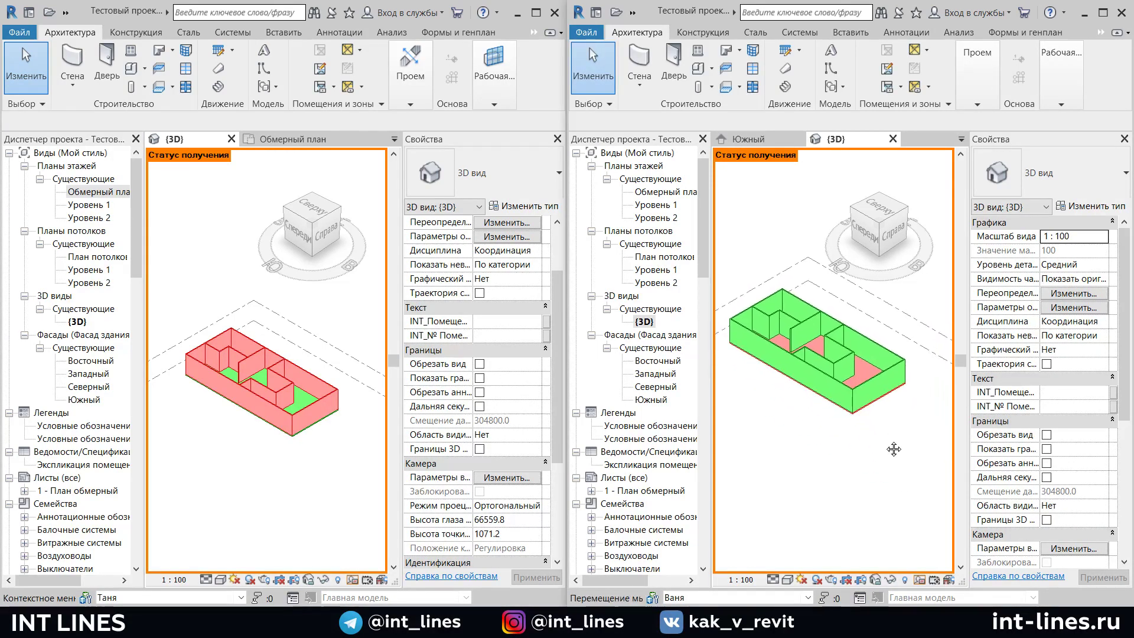
pyautogui.scroll(2, 880, 416)
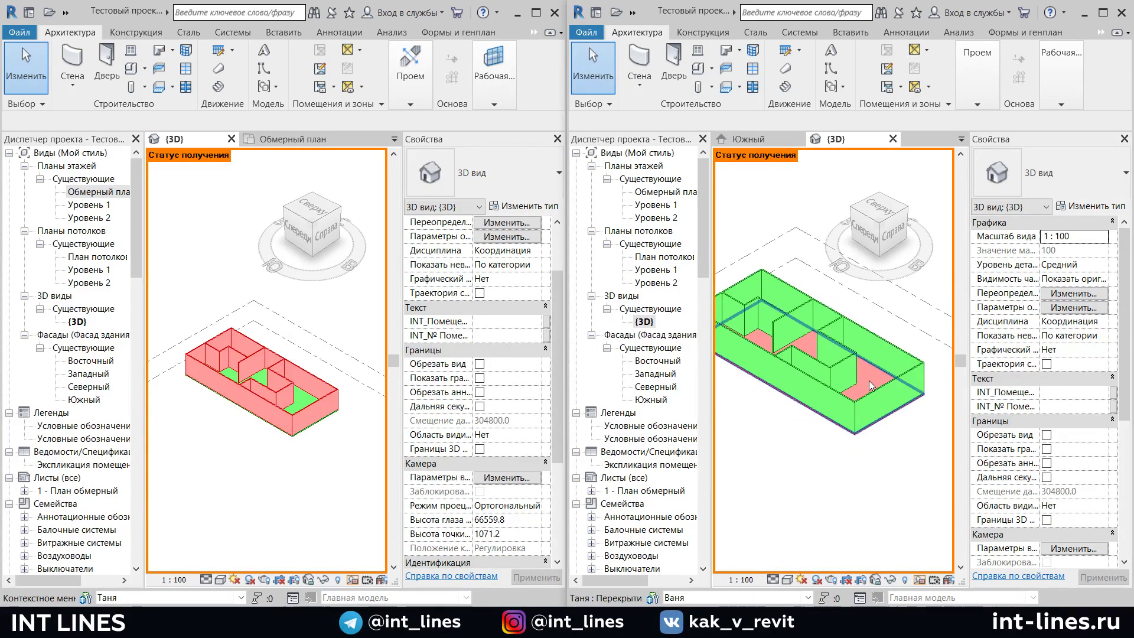
# Inspect the new floor in the right copy, then colour its model by Owners
pyautogui.click(870, 385)
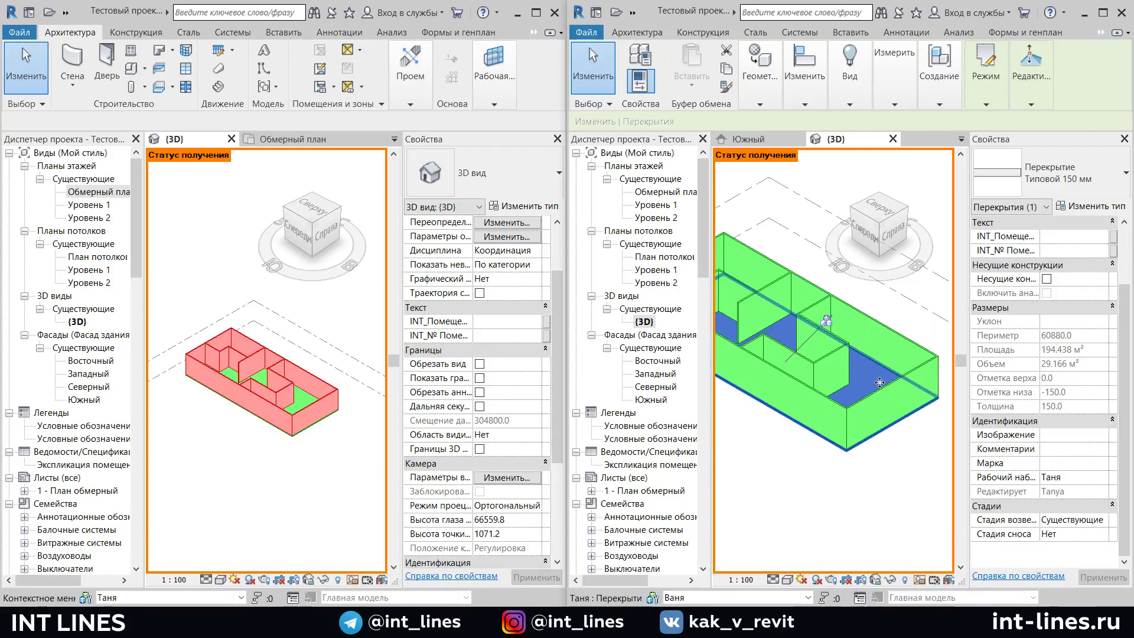
pyautogui.moveTo(876, 458); pyautogui.dragTo(879, 456, button='middle')
pyautogui.scroll(-2, 880, 460)
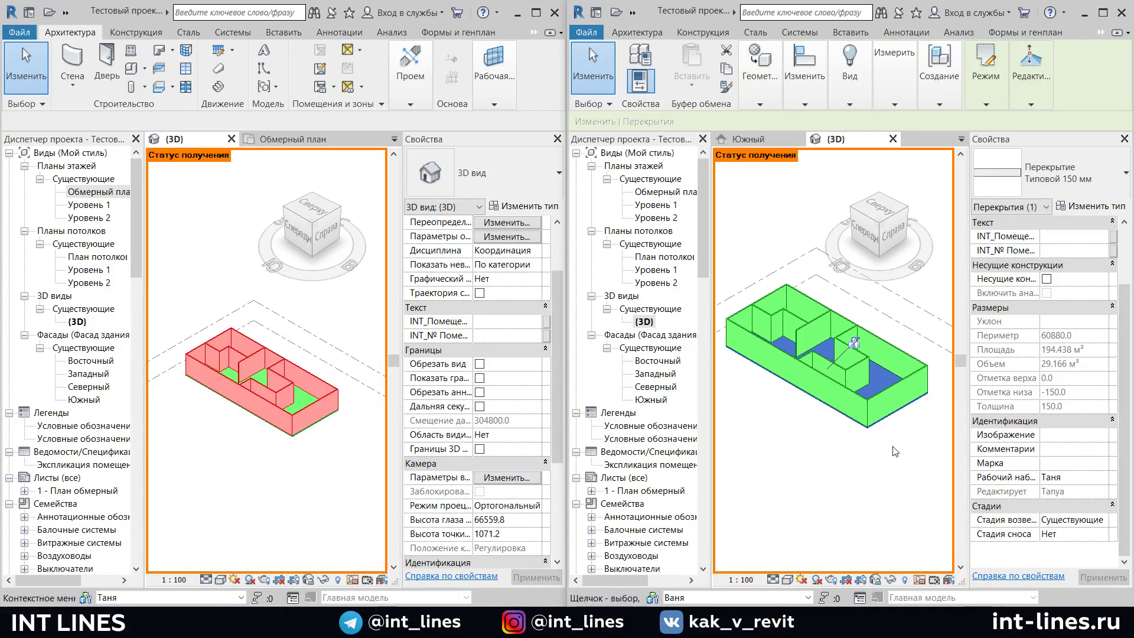
pyautogui.press('Escape')
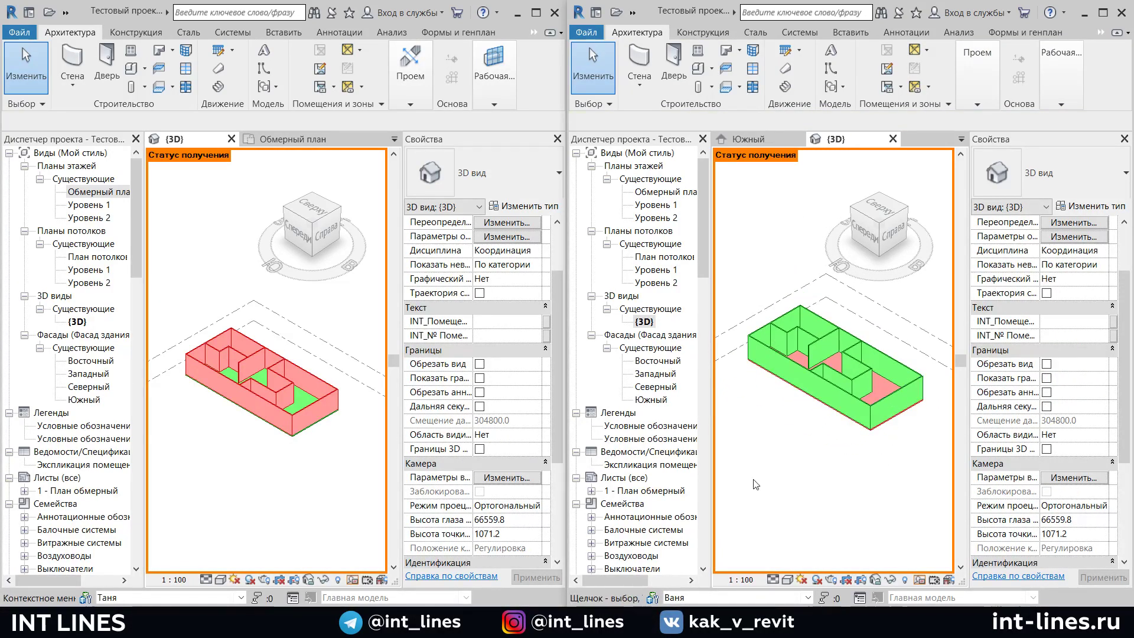
pyautogui.click(917, 579)
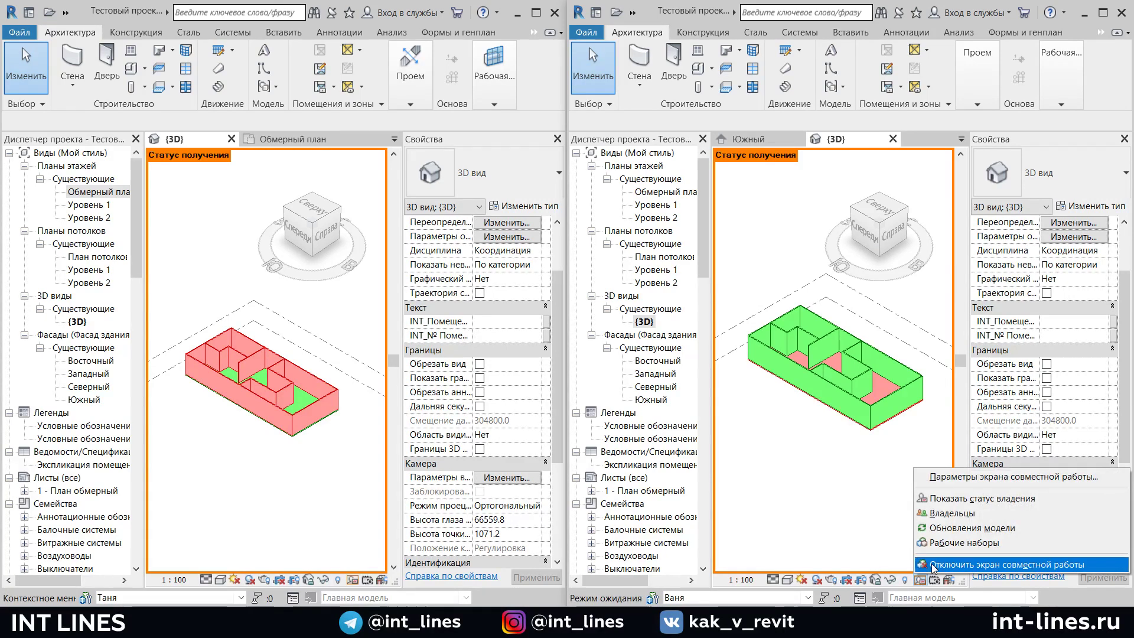
pyautogui.click(950, 513)
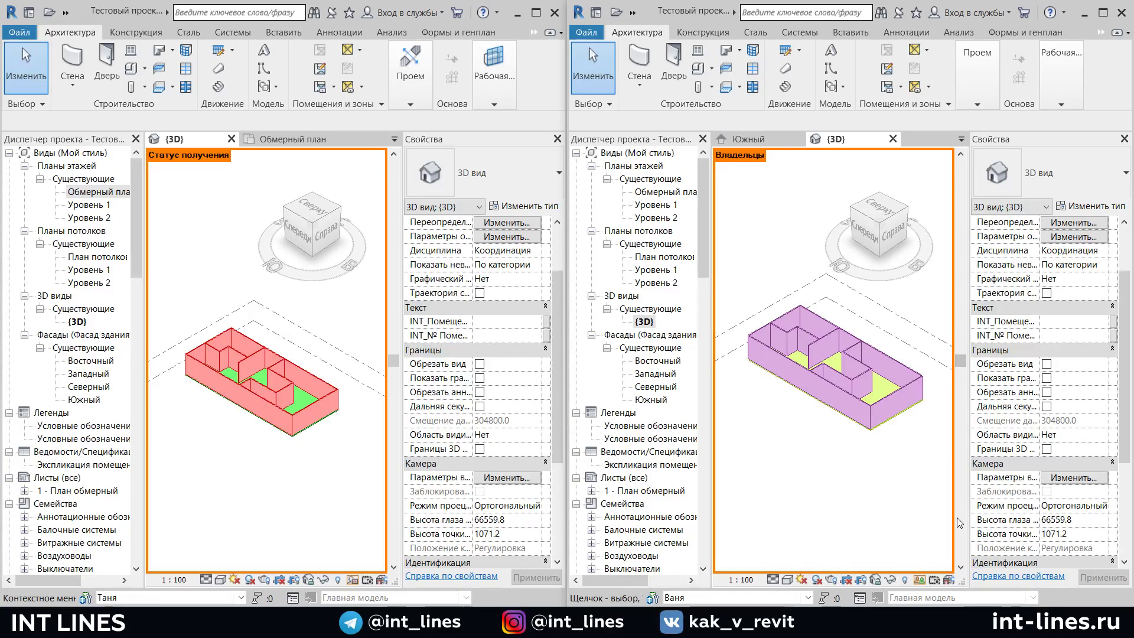
# Colour the left copy's model by Owners as well
pyautogui.scroll(2, 904, 437)
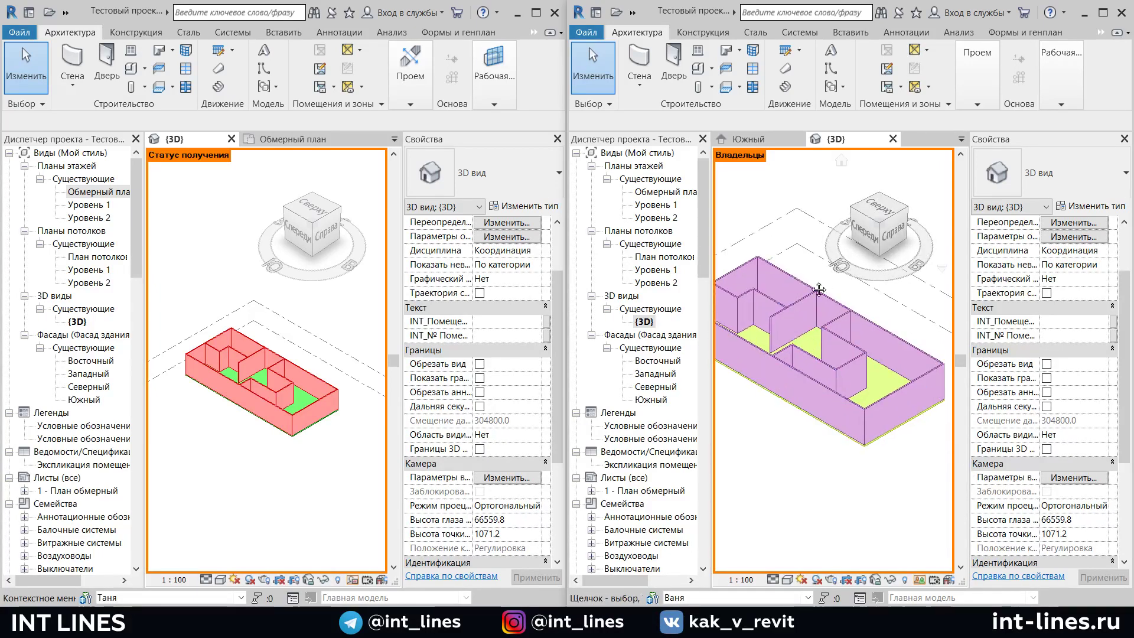
pyautogui.scroll(2, 803, 277)
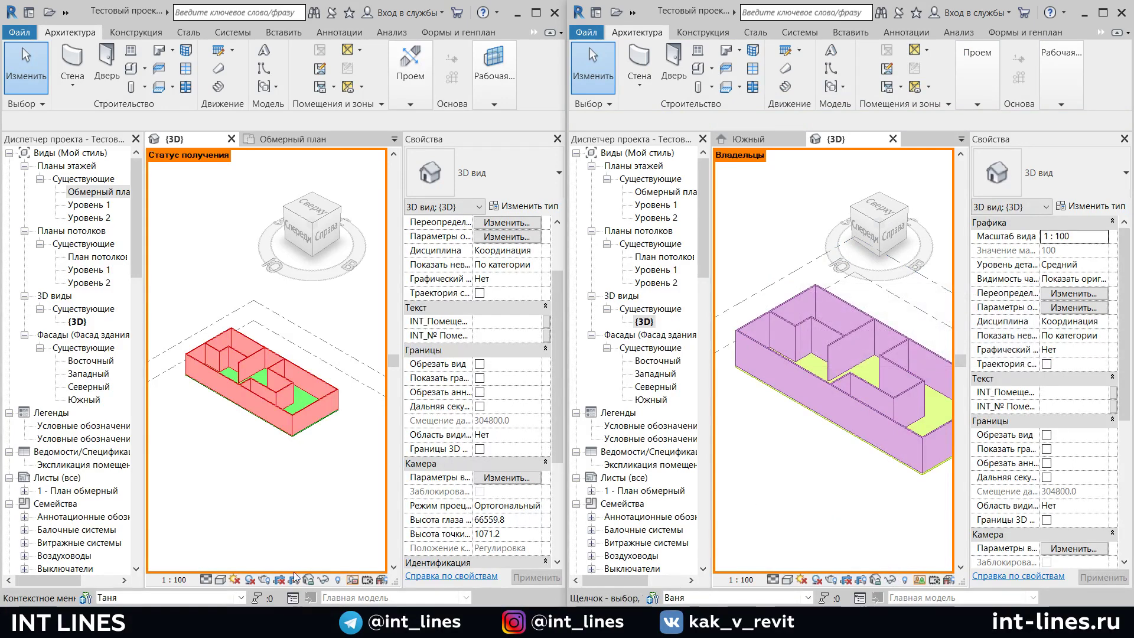
pyautogui.click(349, 580)
pyautogui.click(402, 522)
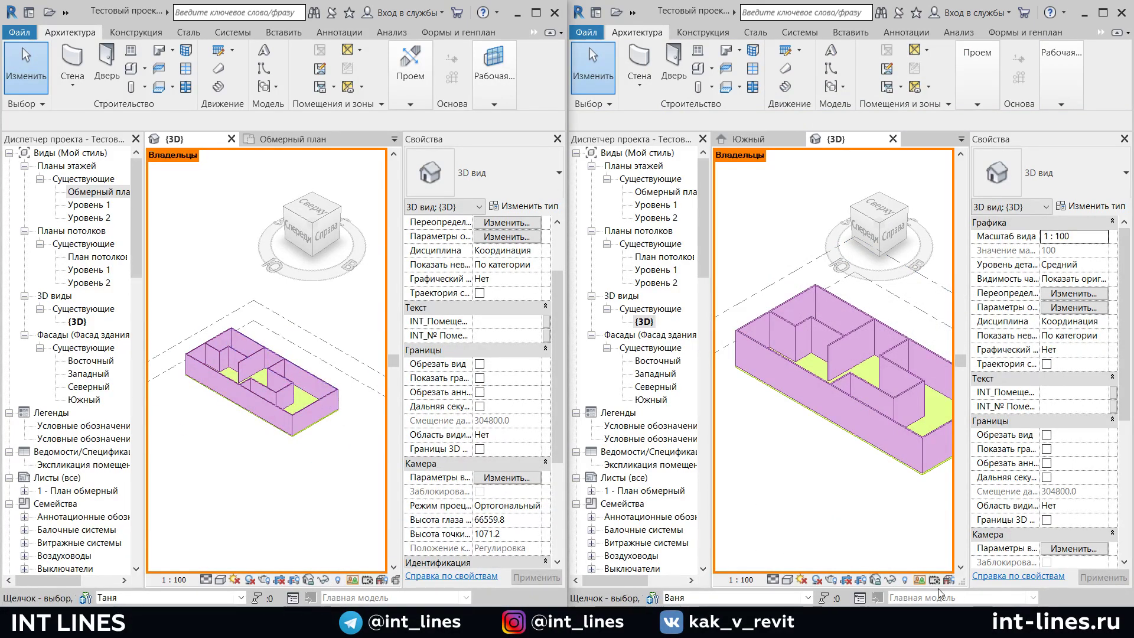
# Switch the right view to Model Updates and orbit the left model to see the slab from above
pyautogui.click(919, 580)
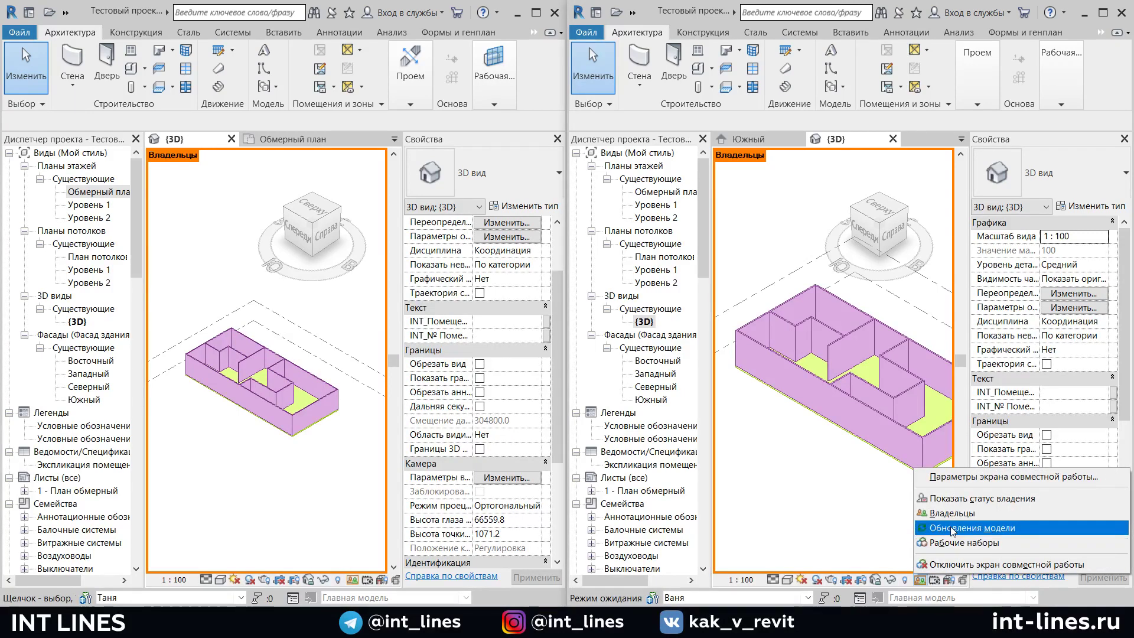
pyautogui.click(951, 528)
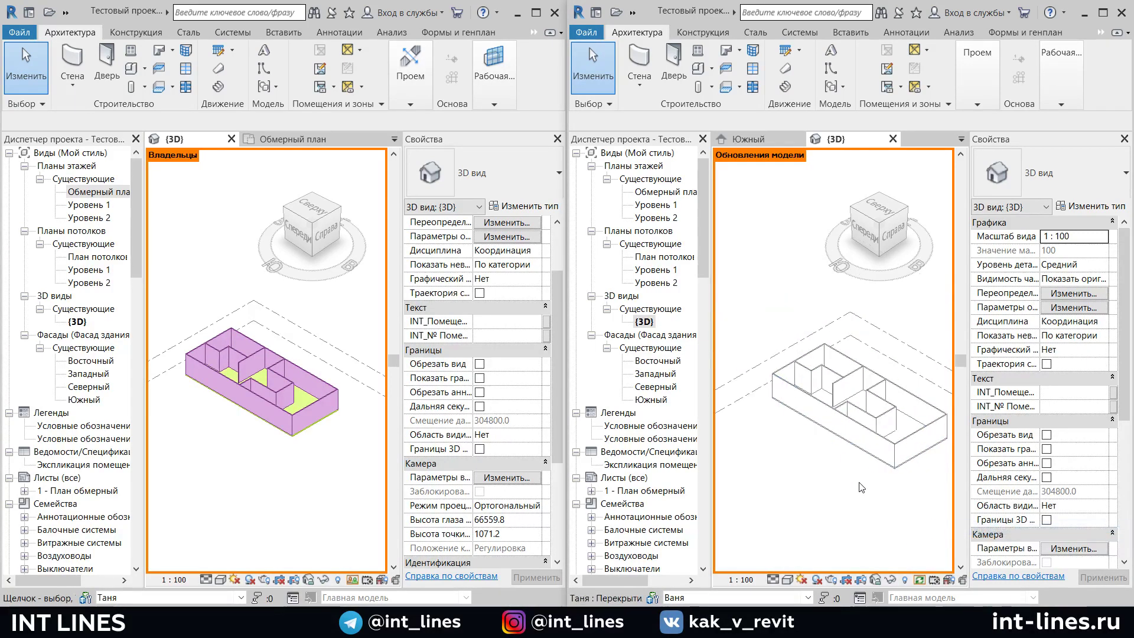
pyautogui.moveTo(861, 488)
pyautogui.mouseDown(button='middle')
pyautogui.moveTo(781, 463)
pyautogui.moveTo(875, 490)
pyautogui.mouseUp(button='middle')
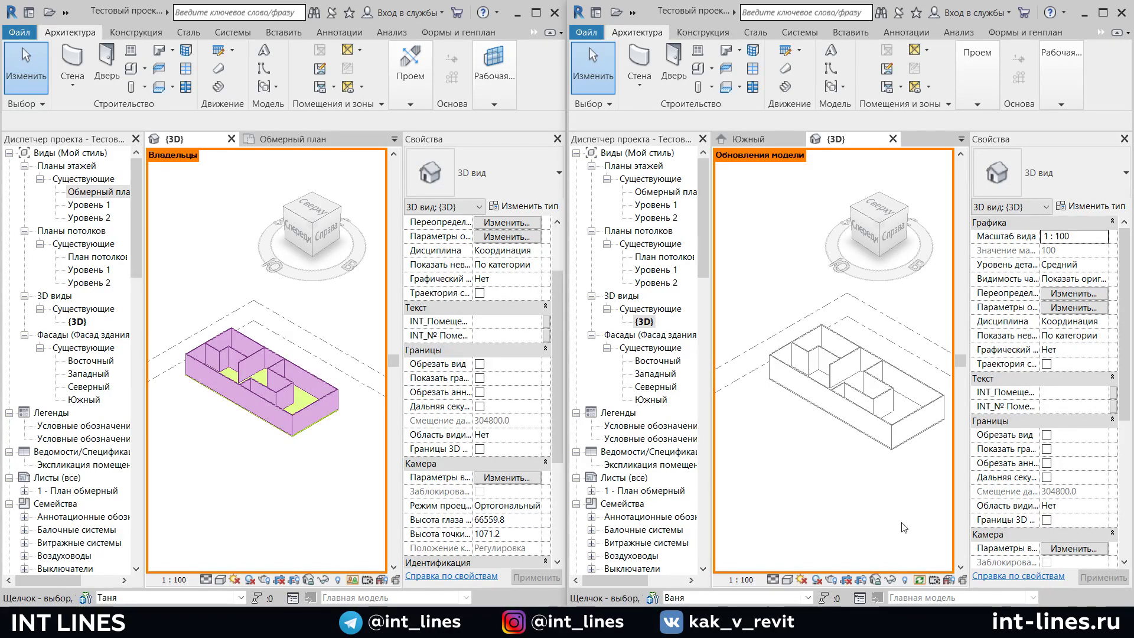
pyautogui.scroll(2, 304, 449)
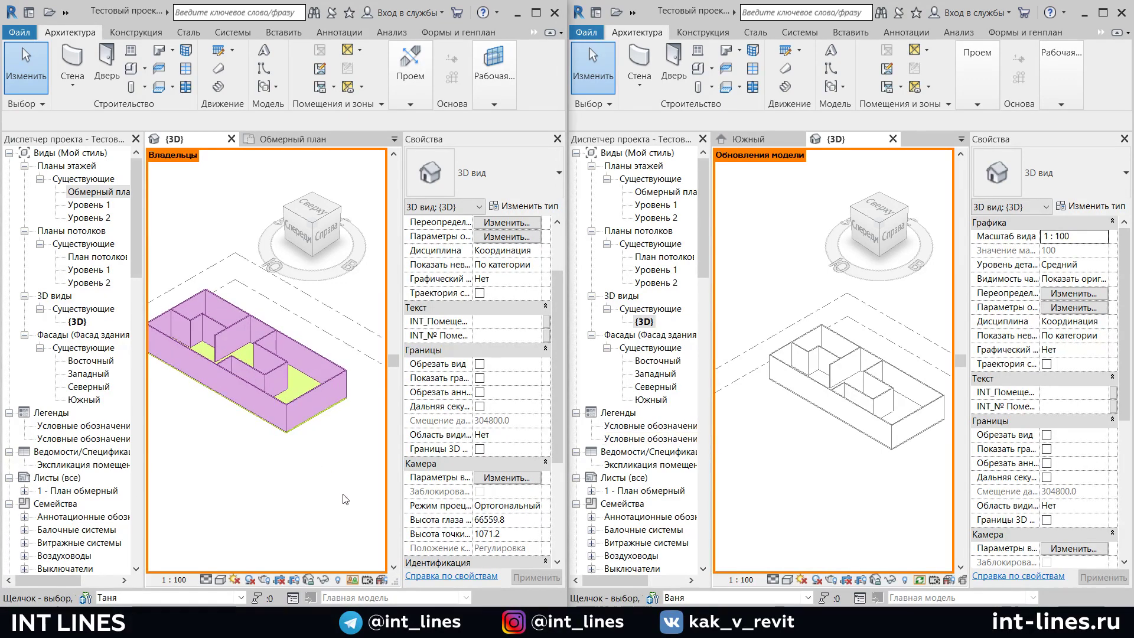
pyautogui.keyDown('shift'); pyautogui.moveTo(307, 481); pyautogui.dragTo(300, 406, button='middle'); pyautogui.keyUp('shift')
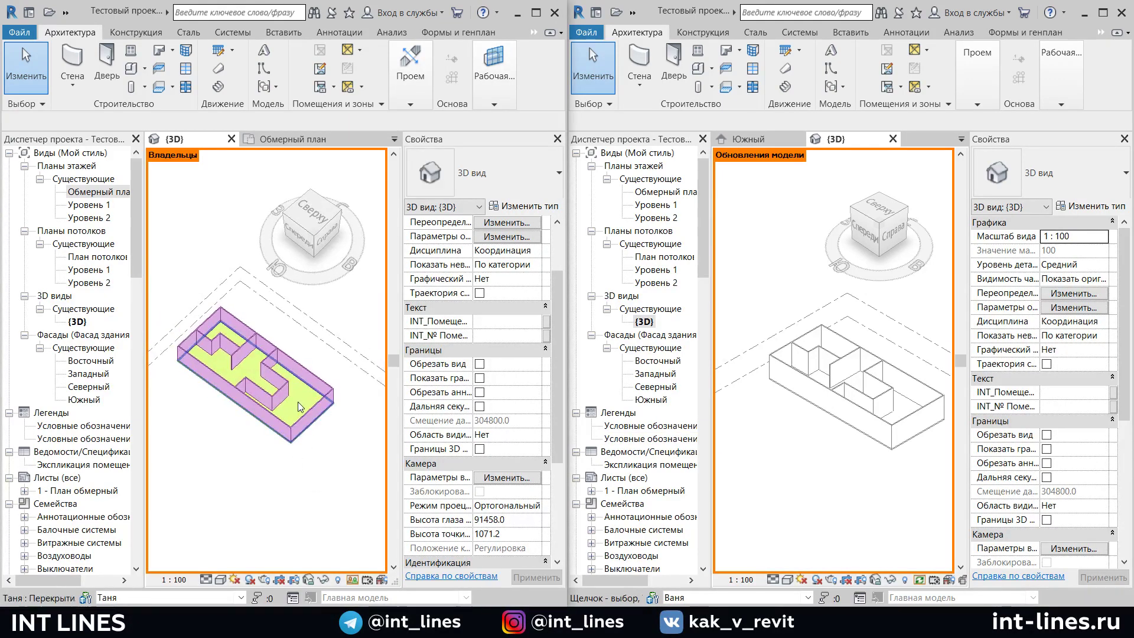
# Edit the floor boundary and draw a new 3200 mm boundary line out from the slab corner
pyautogui.click(278, 432)
pyautogui.click(419, 71)
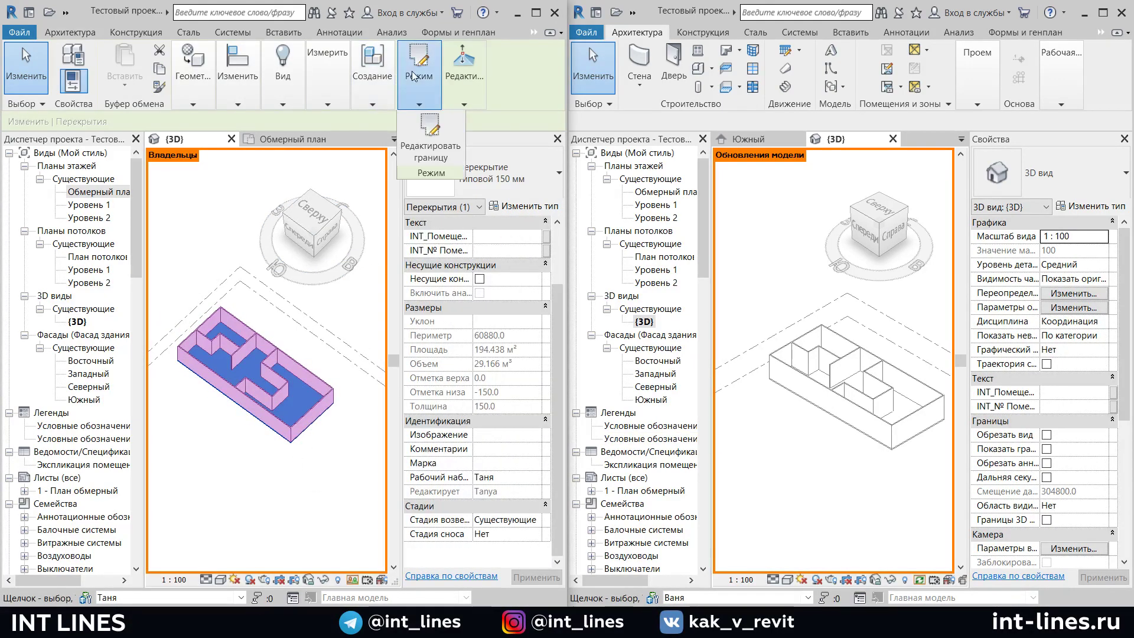
pyautogui.click(431, 145)
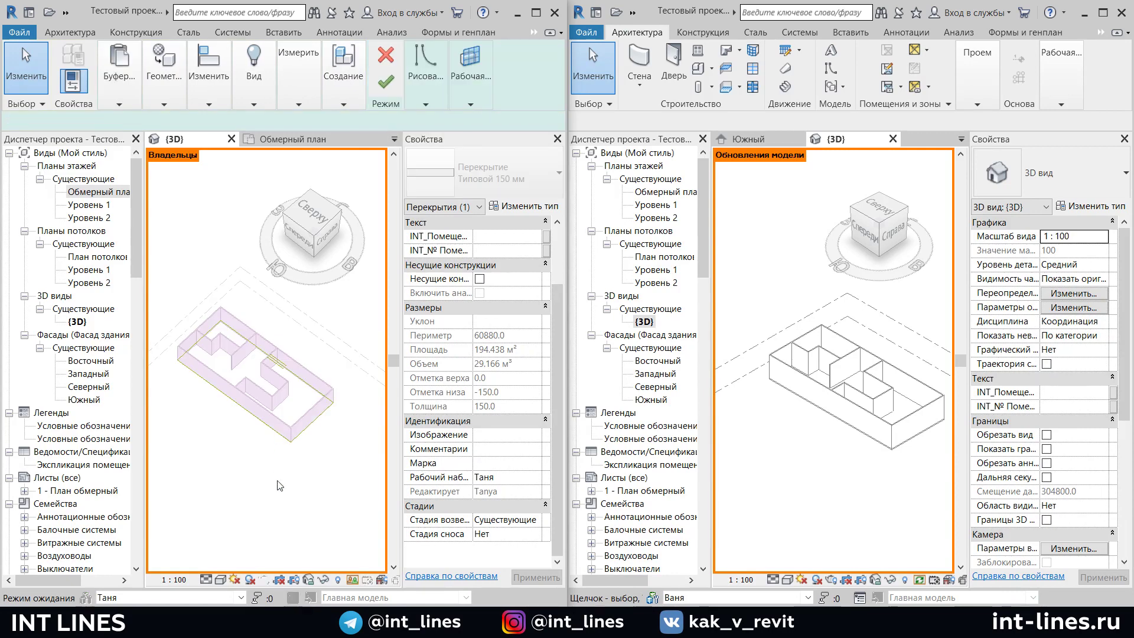
pyautogui.click(424, 77)
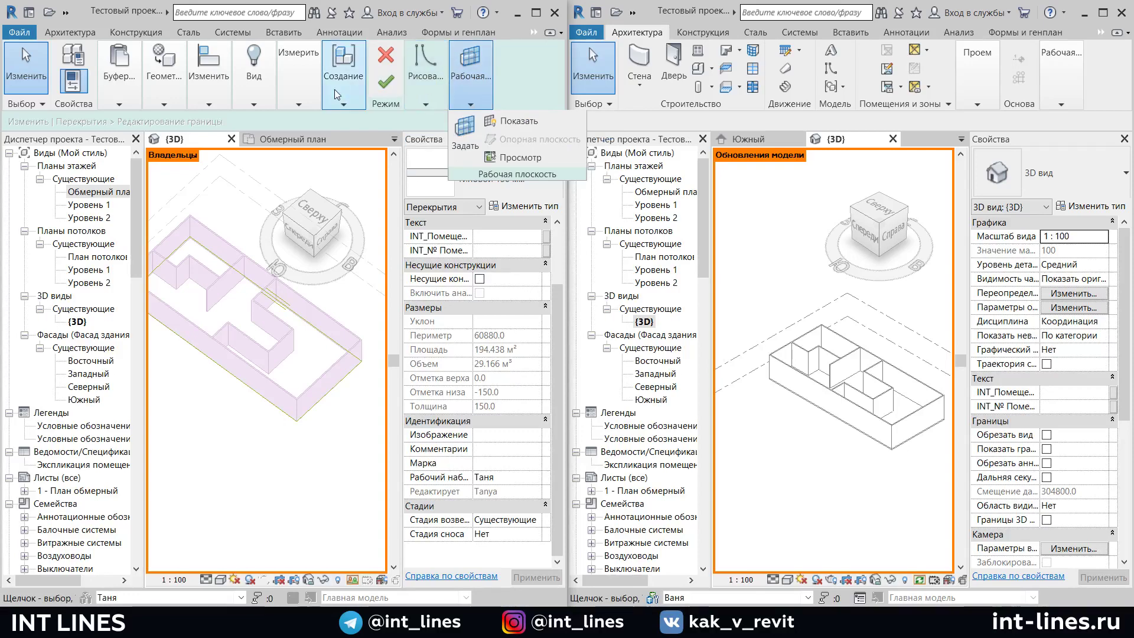
pyautogui.click(222, 88)
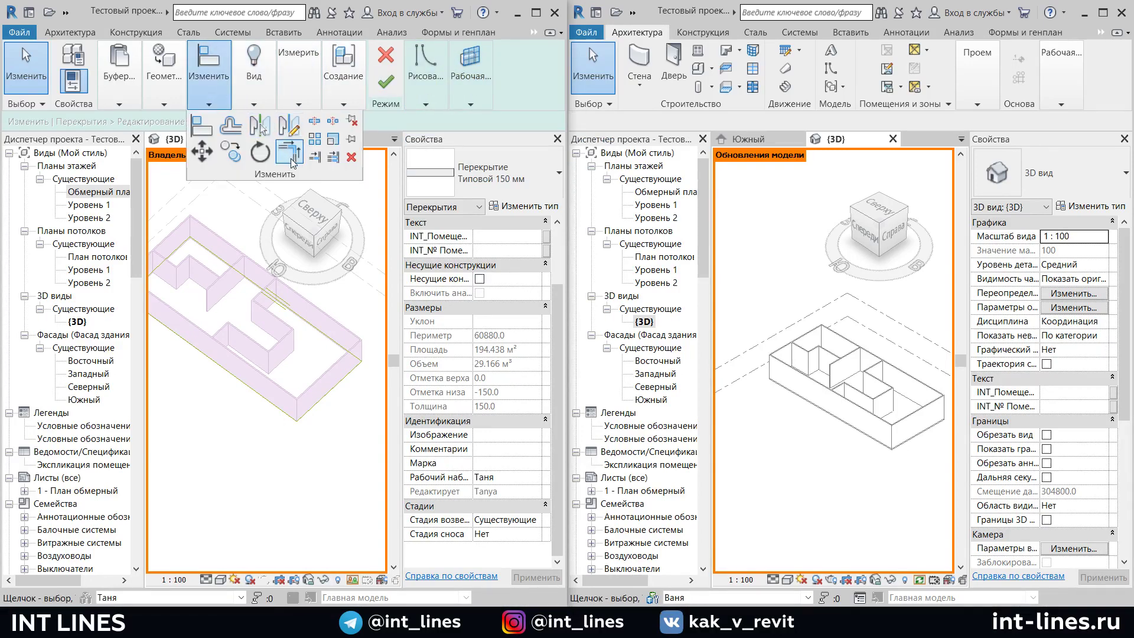
pyautogui.click(416, 95)
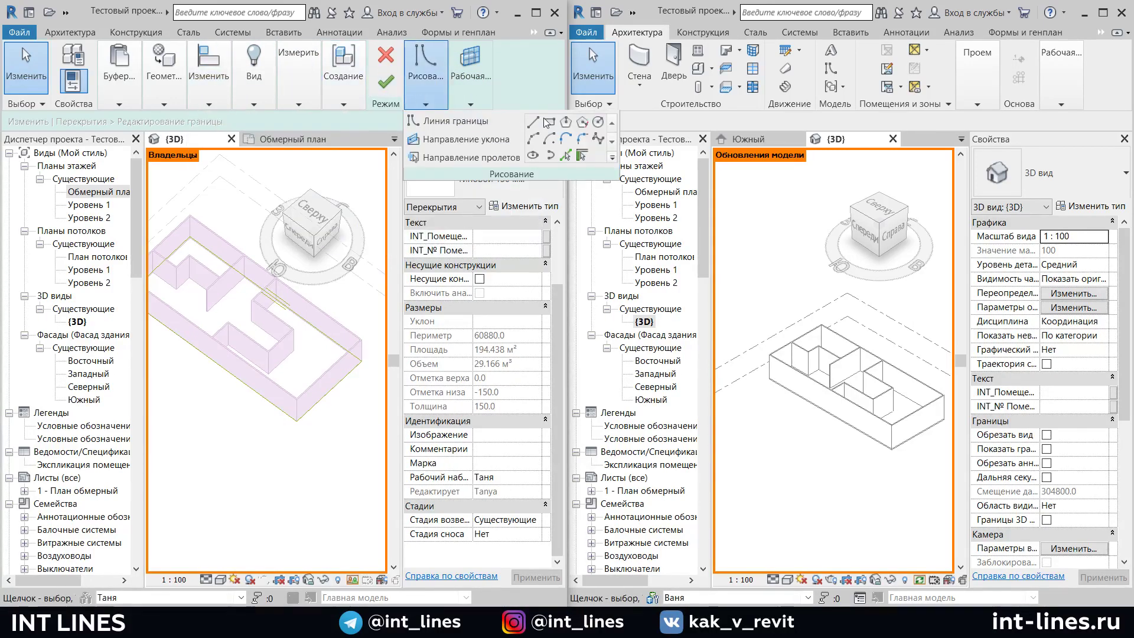
pyautogui.click(533, 122)
pyautogui.scroll(3, 301, 390)
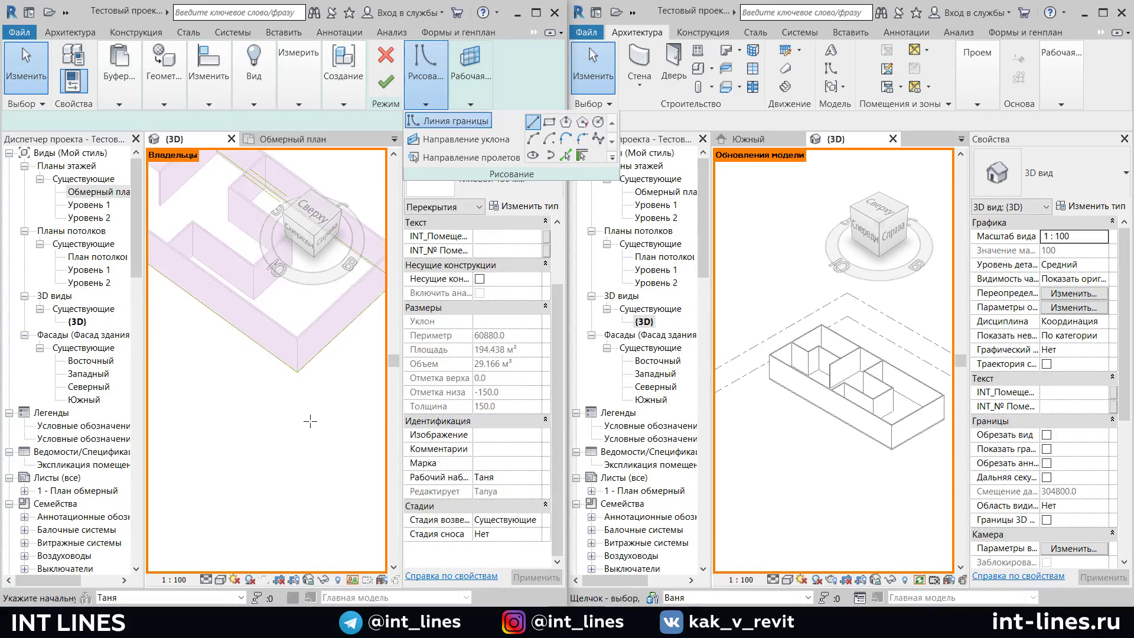
pyautogui.click(296, 371)
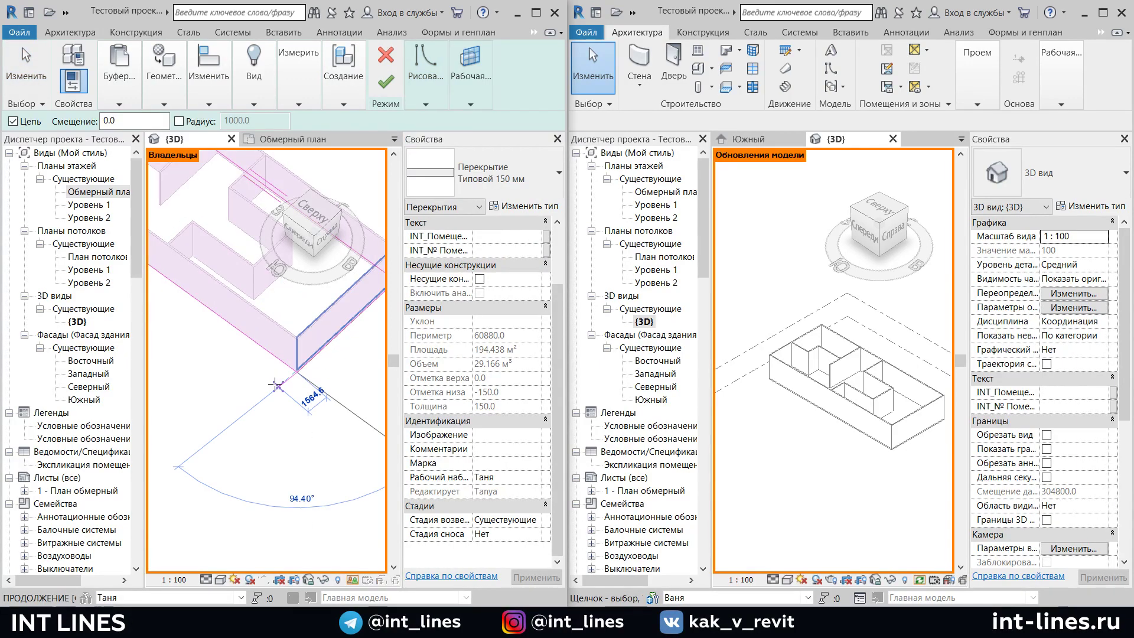
pyautogui.click(239, 360)
pyautogui.press('Escape')
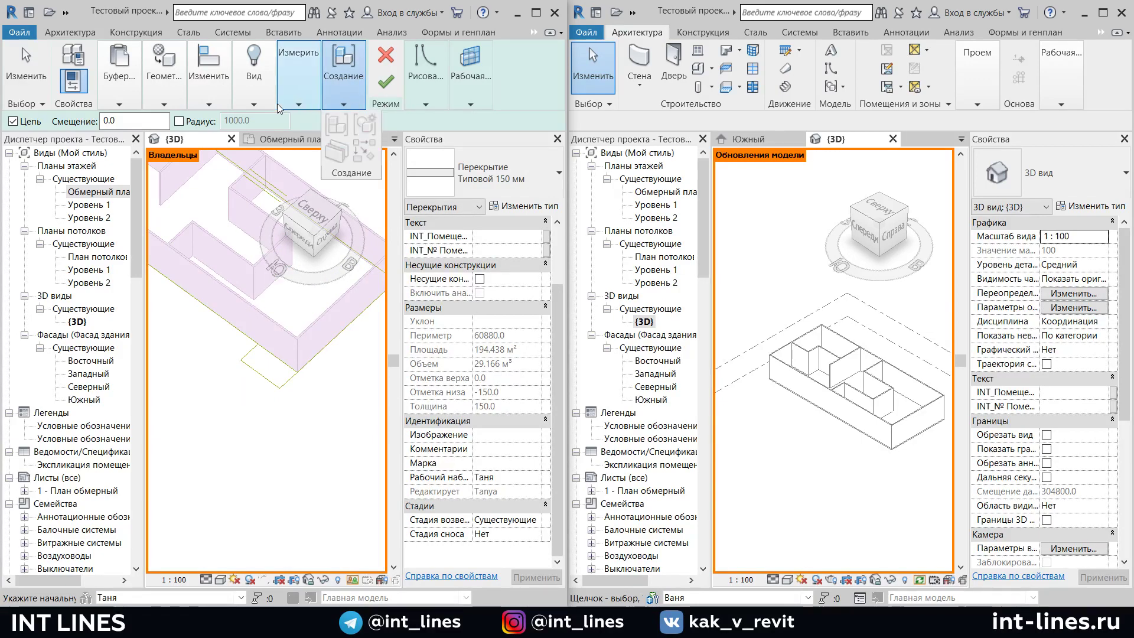
# Trim the corner closed, finish the 199.558 m² slab, and open the synchronize settings
pyautogui.click(209, 98)
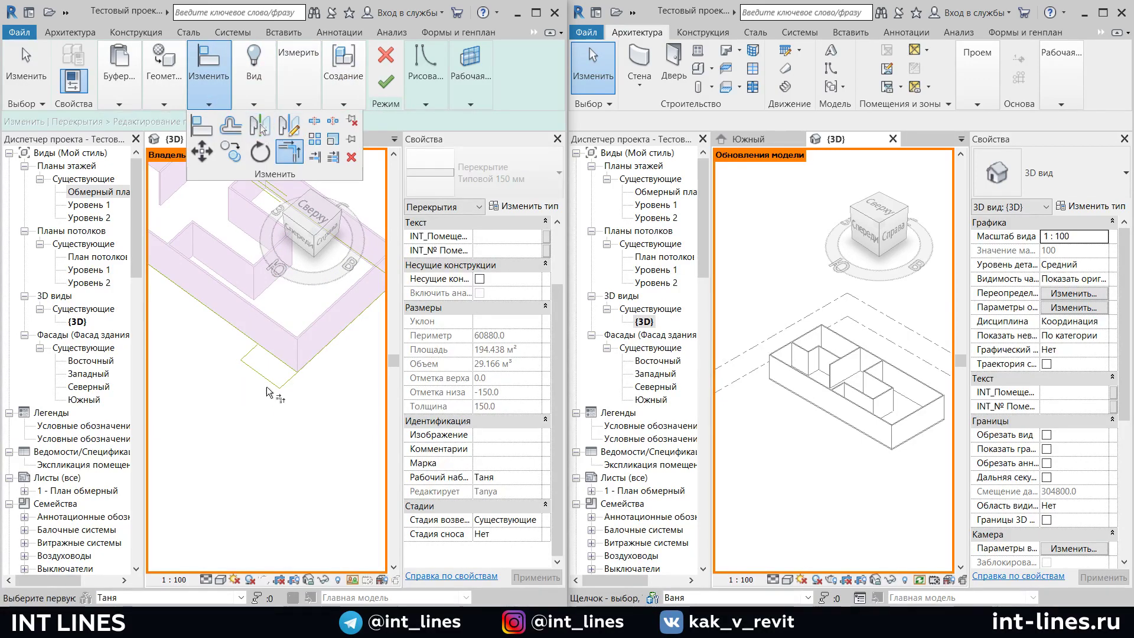
pyautogui.click(253, 358)
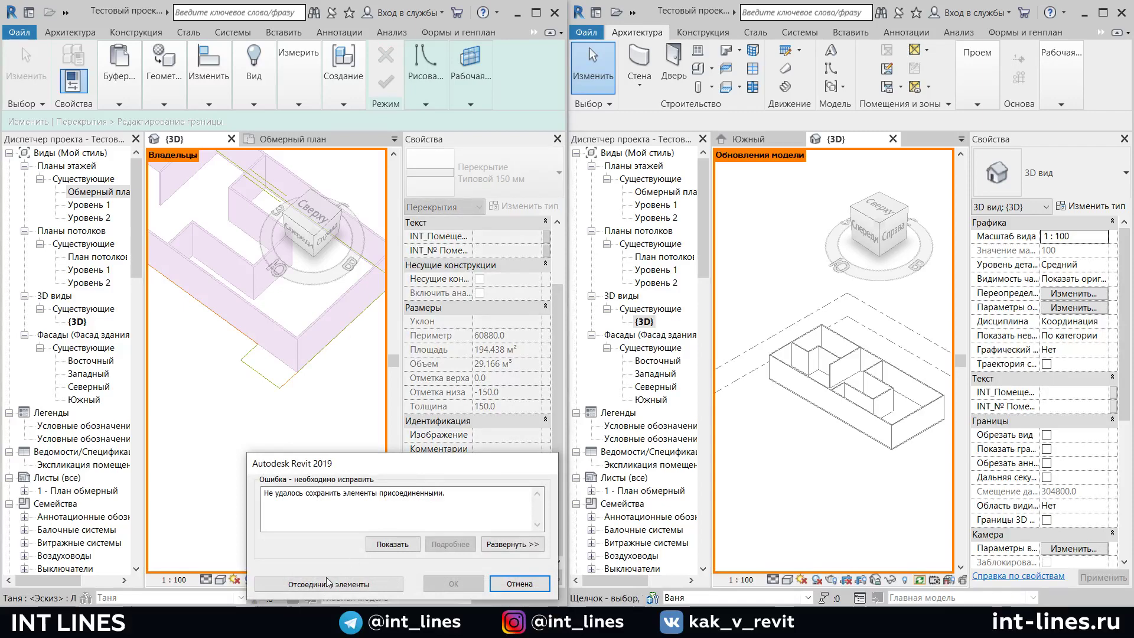
pyautogui.click(312, 573)
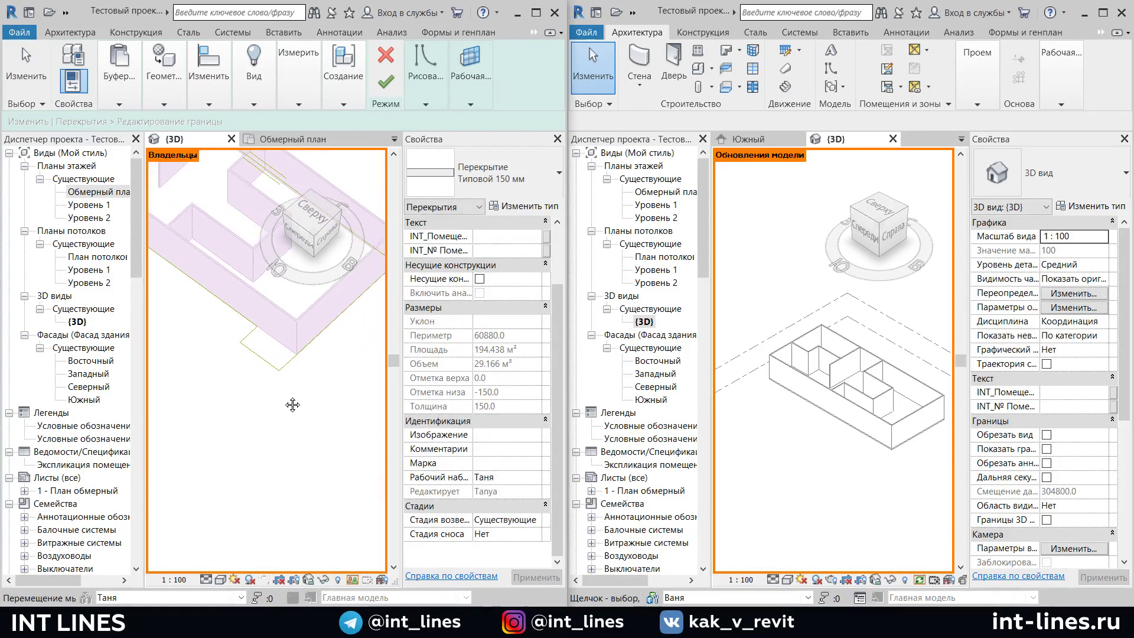
pyautogui.click(395, 89)
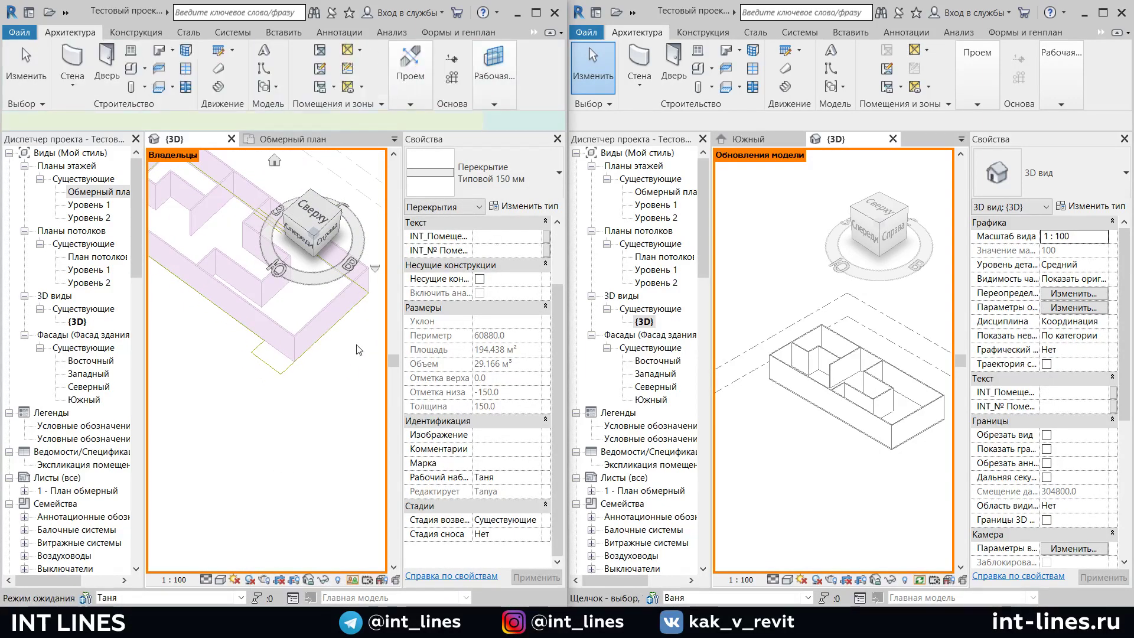
pyautogui.moveTo(337, 401); pyautogui.dragTo(319, 433, button='middle')
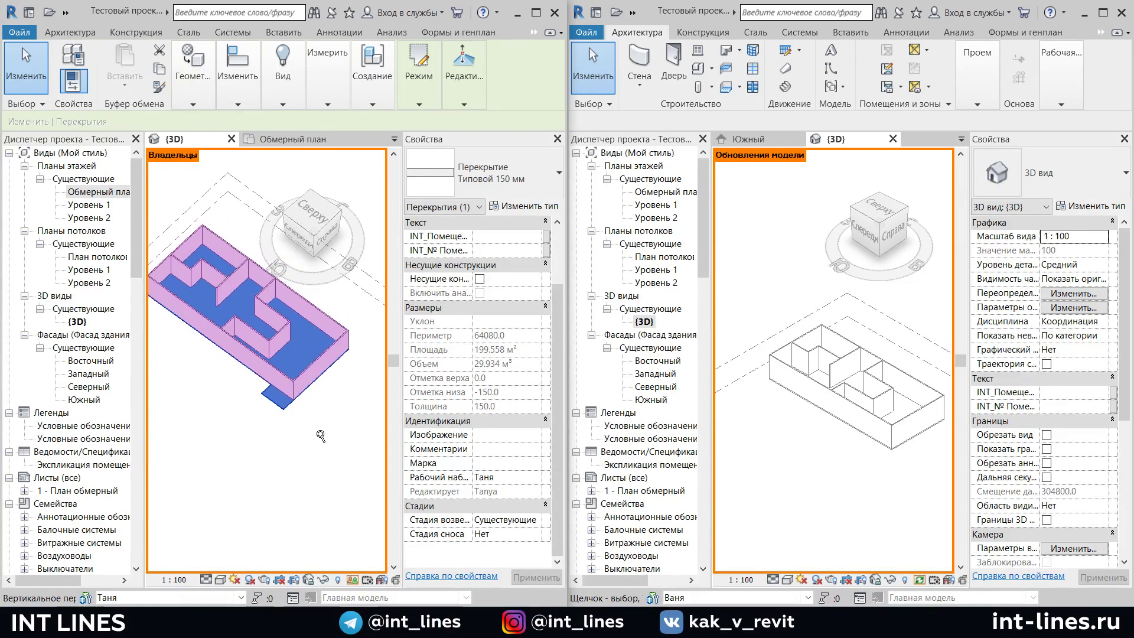
pyautogui.keyDown('shift'); pyautogui.moveTo(317, 425); pyautogui.dragTo(354, 449, button='middle'); pyautogui.keyUp('shift')
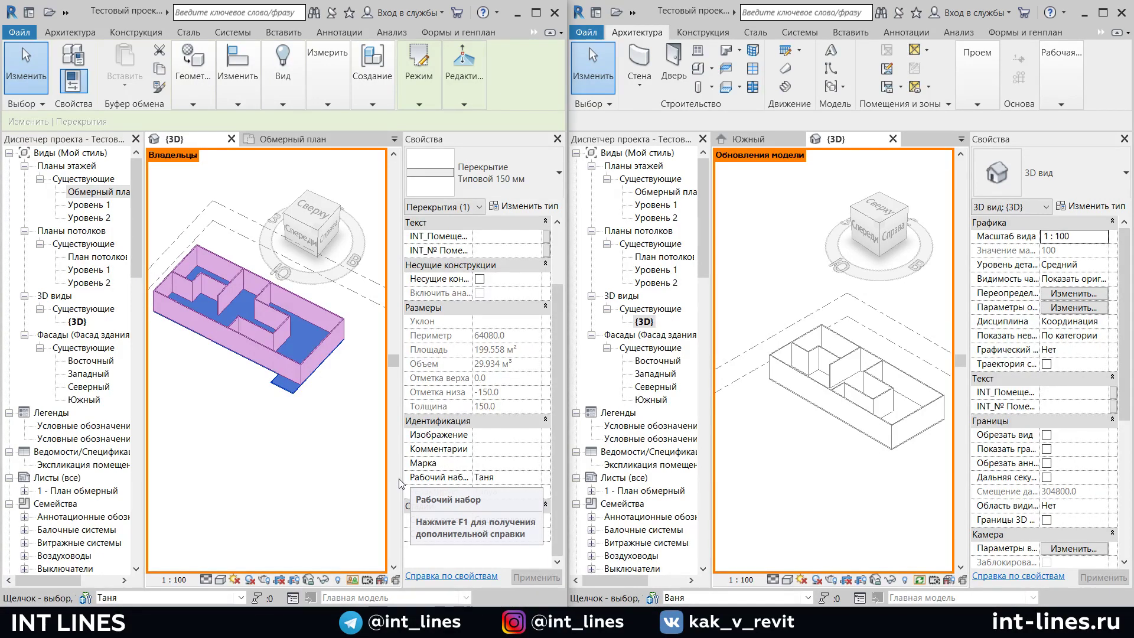
pyautogui.scroll(-2, 896, 490)
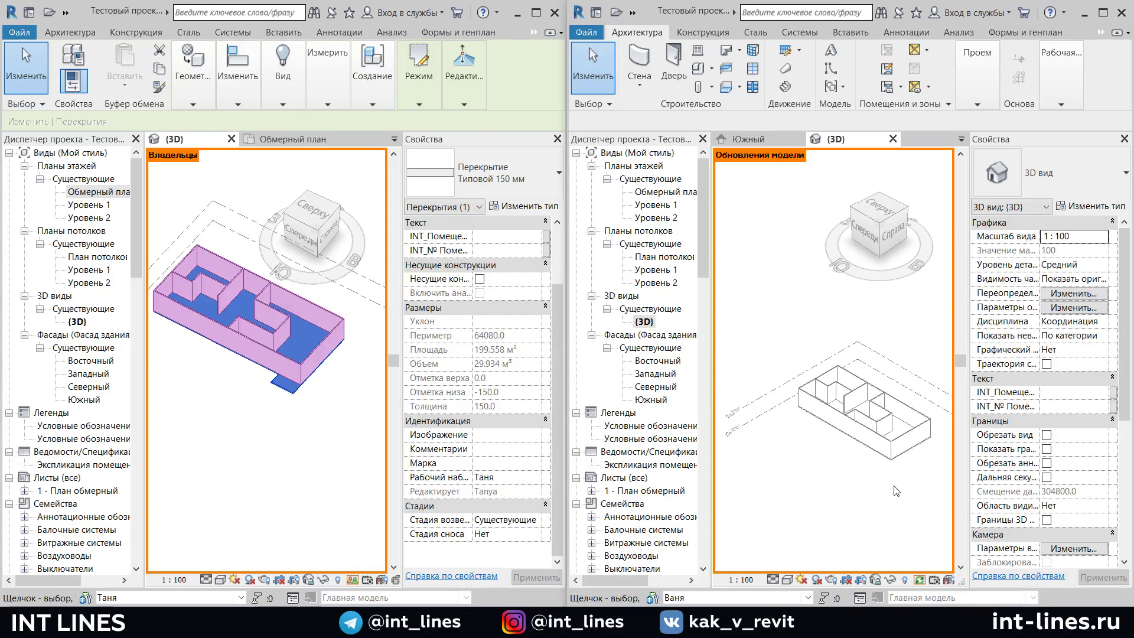
pyautogui.keyDown('shift'); pyautogui.moveTo(896, 490); pyautogui.dragTo(754, 431, button='middle'); pyautogui.keyUp('shift')
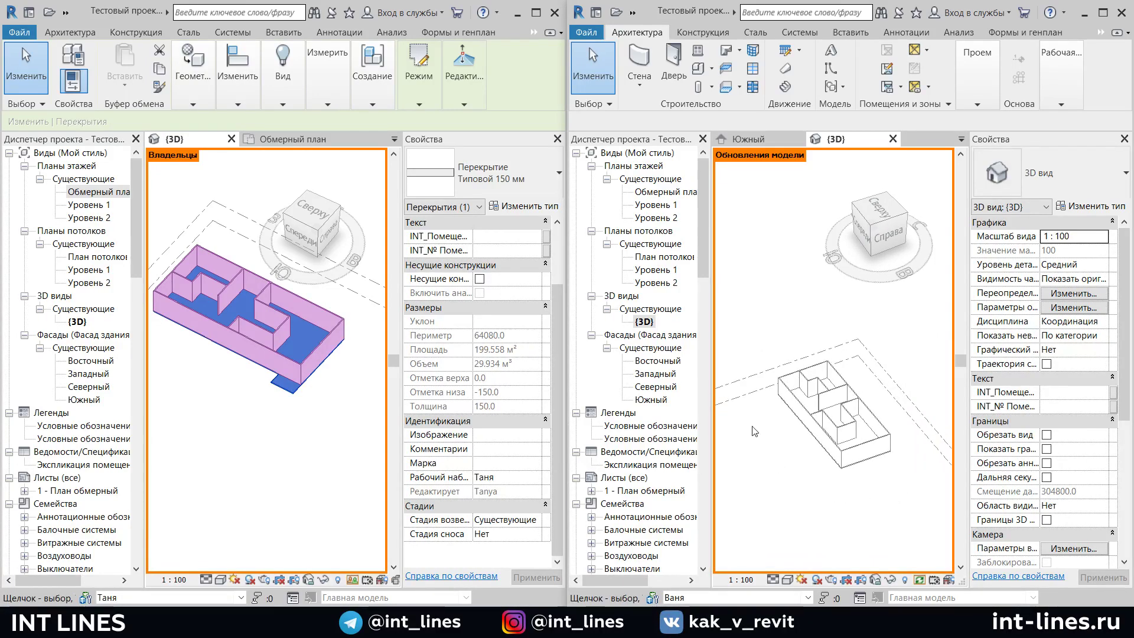
pyautogui.click(65, 12)
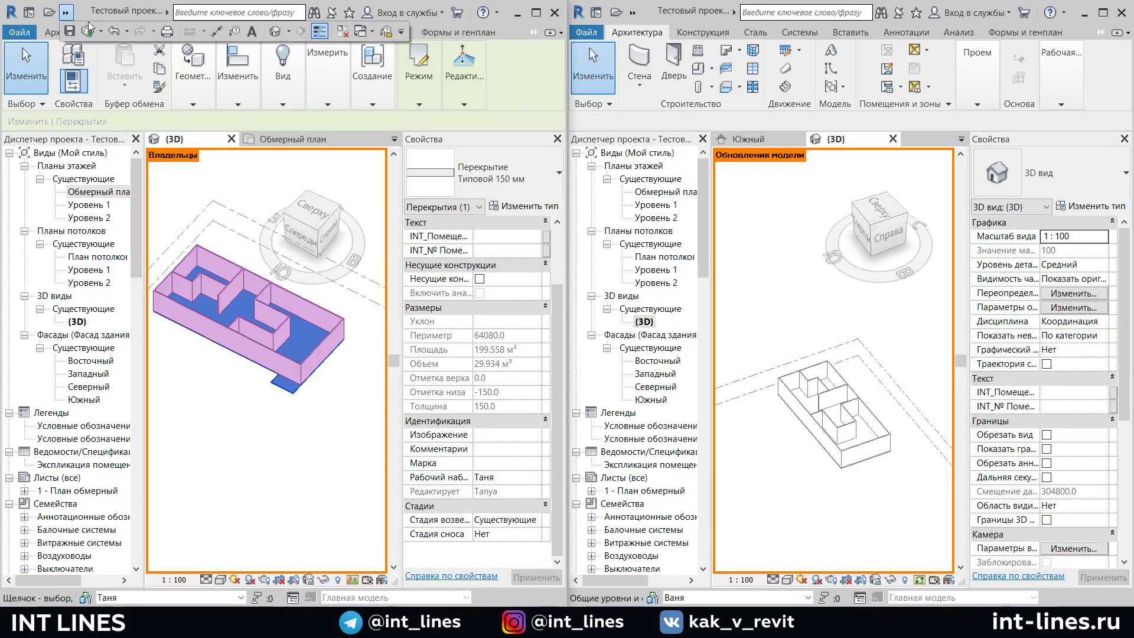
pyautogui.click(89, 29)
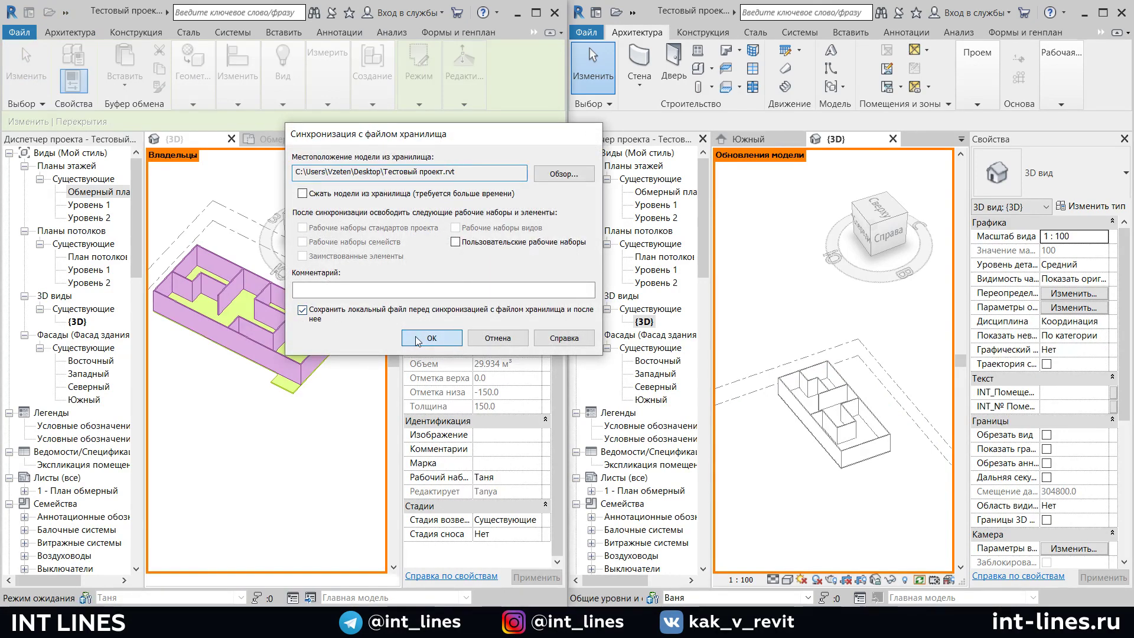
# Confirm synchronizing the enlarged slab, then orbit the right view to see the floor flagged as updated
pyautogui.click(417, 338)
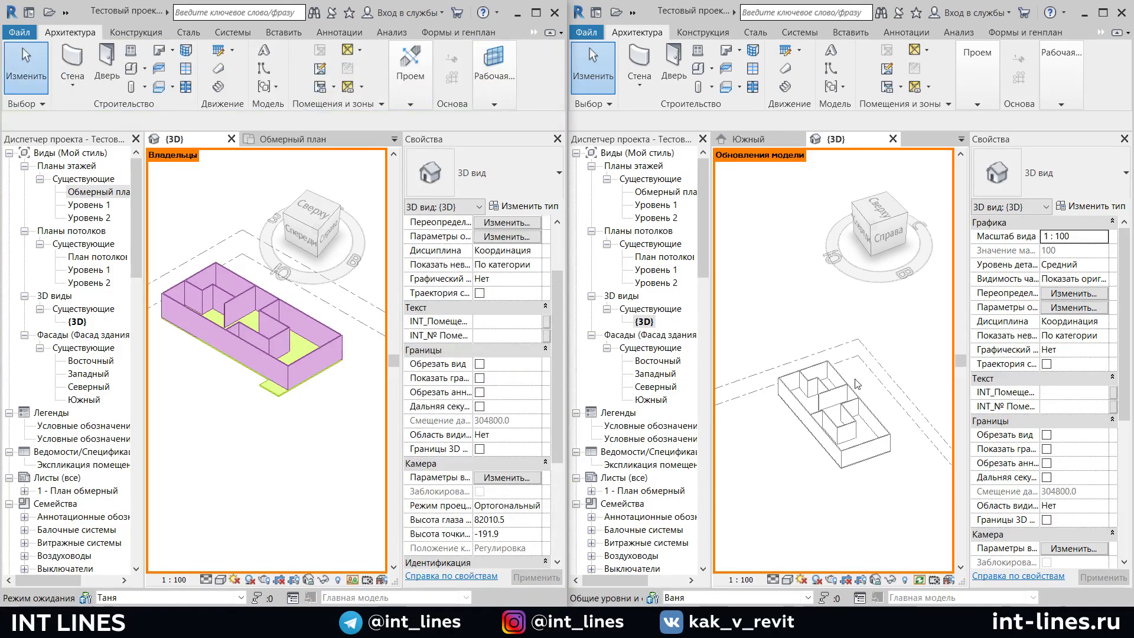
pyautogui.moveTo(858, 384)
pyautogui.keyDown('shift'); pyautogui.mouseDown(button='middle')
pyautogui.moveTo(885, 506)
pyautogui.moveTo(888, 474)
pyautogui.mouseUp(button='middle'); pyautogui.keyUp('shift')
pyautogui.scroll(-2, 881, 475)
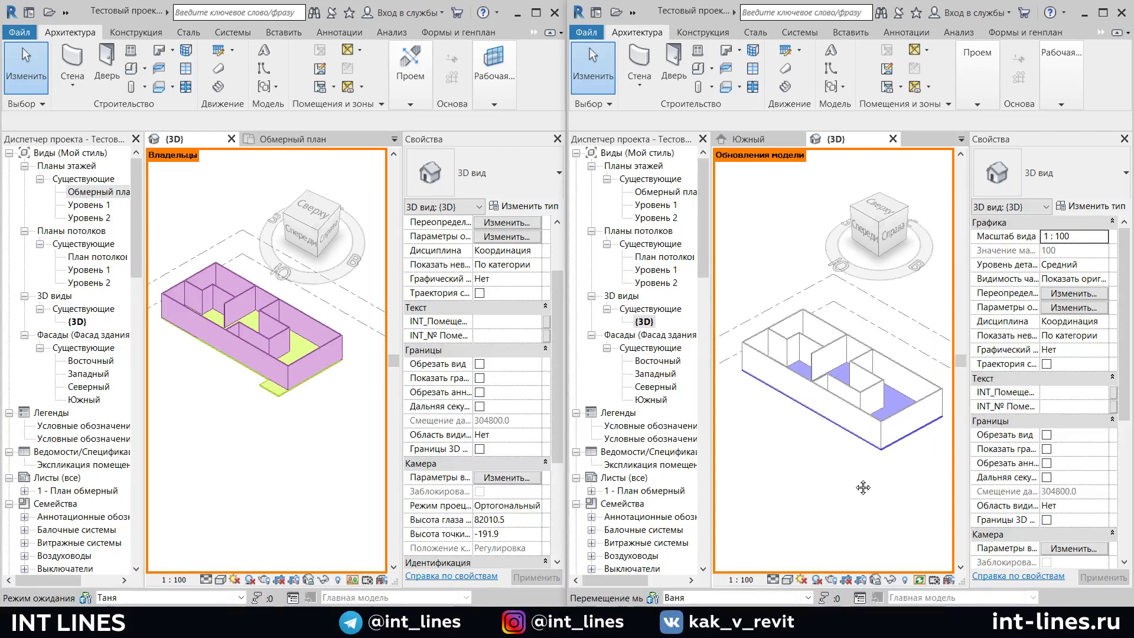
pyautogui.scroll(-1, 877, 466)
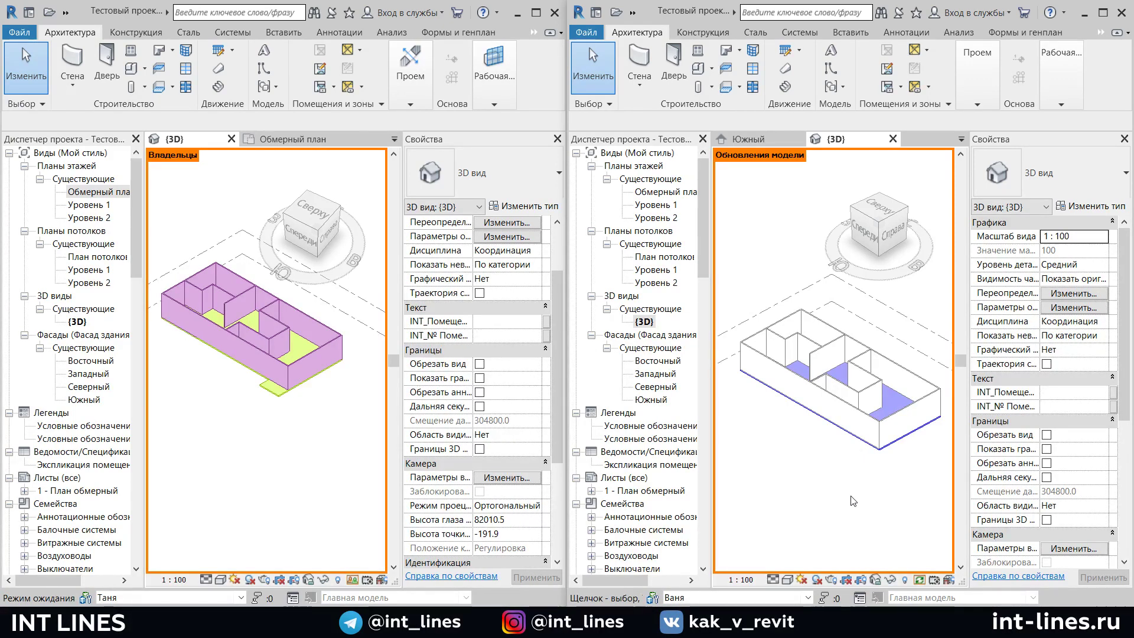
# Synchronize the right copy to reload the extended slab, zoom to check it, and open the left view's worksharing display menu
pyautogui.click(634, 14)
pyautogui.click(653, 30)
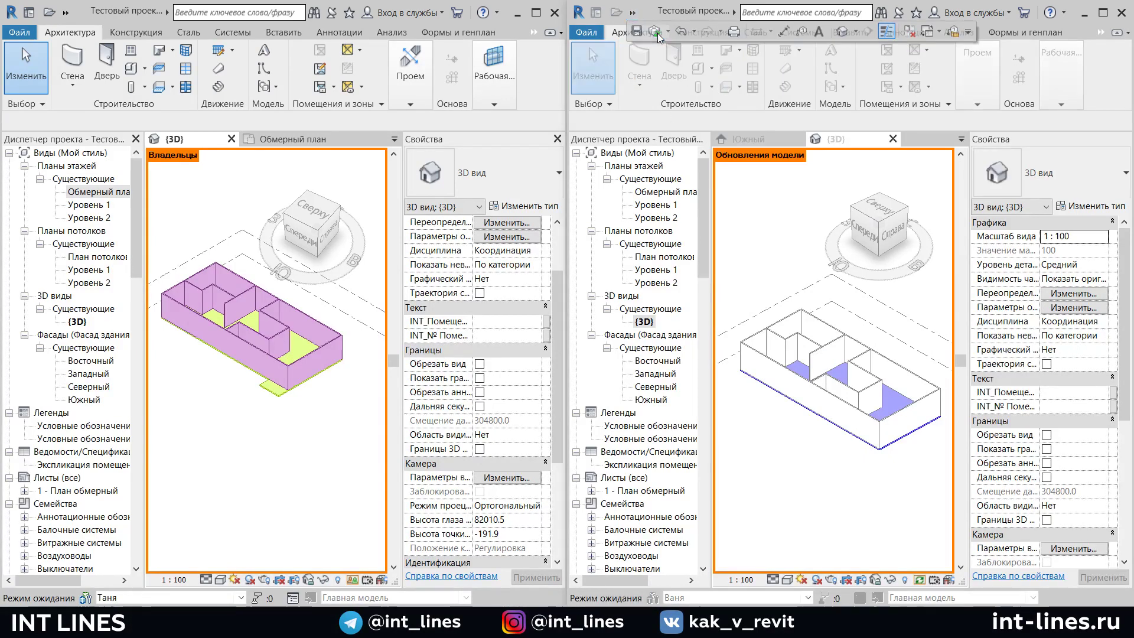
pyautogui.click(446, 342)
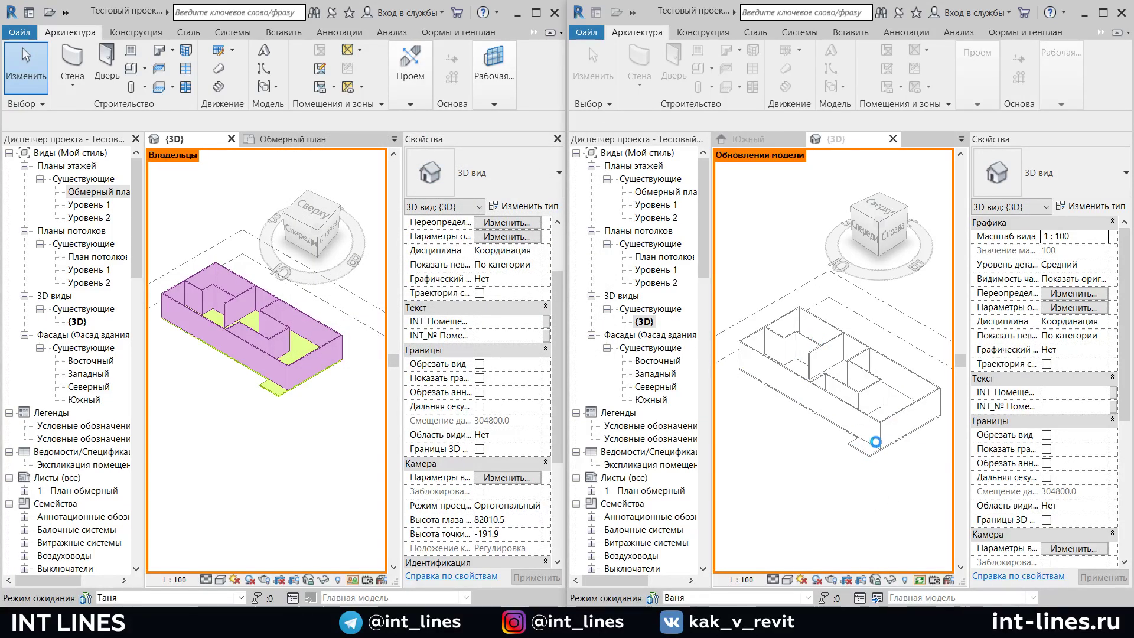
pyautogui.scroll(1, 868, 492)
pyautogui.scroll(1, 870, 470)
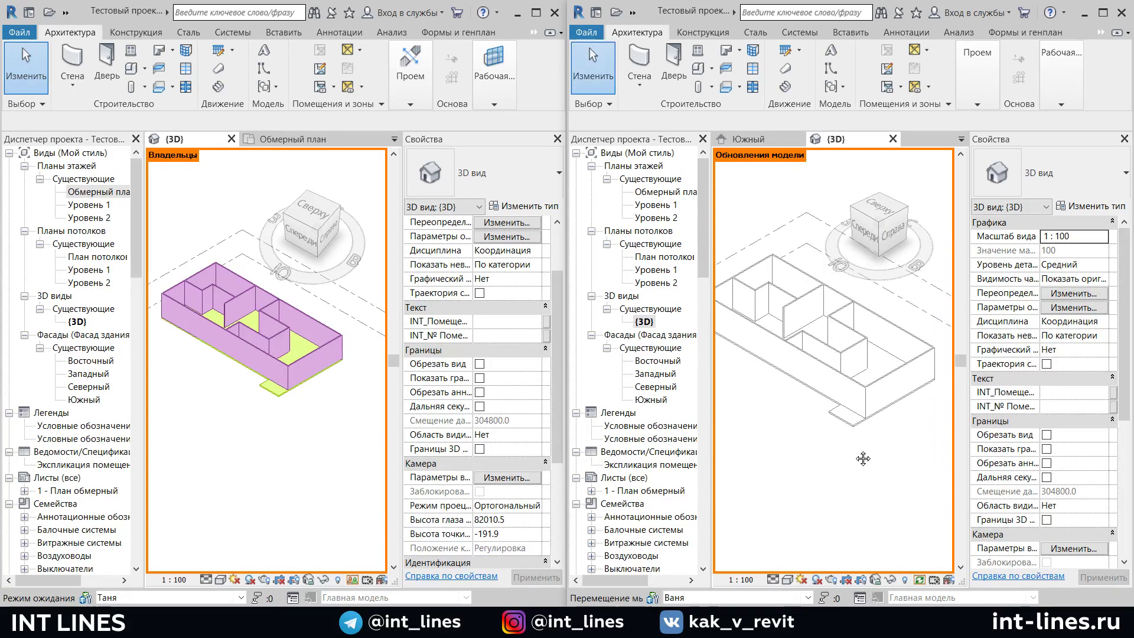
pyautogui.scroll(1, 866, 502)
pyautogui.scroll(1, 878, 456)
pyautogui.scroll(-1, 897, 452)
pyautogui.scroll(-1, 899, 454)
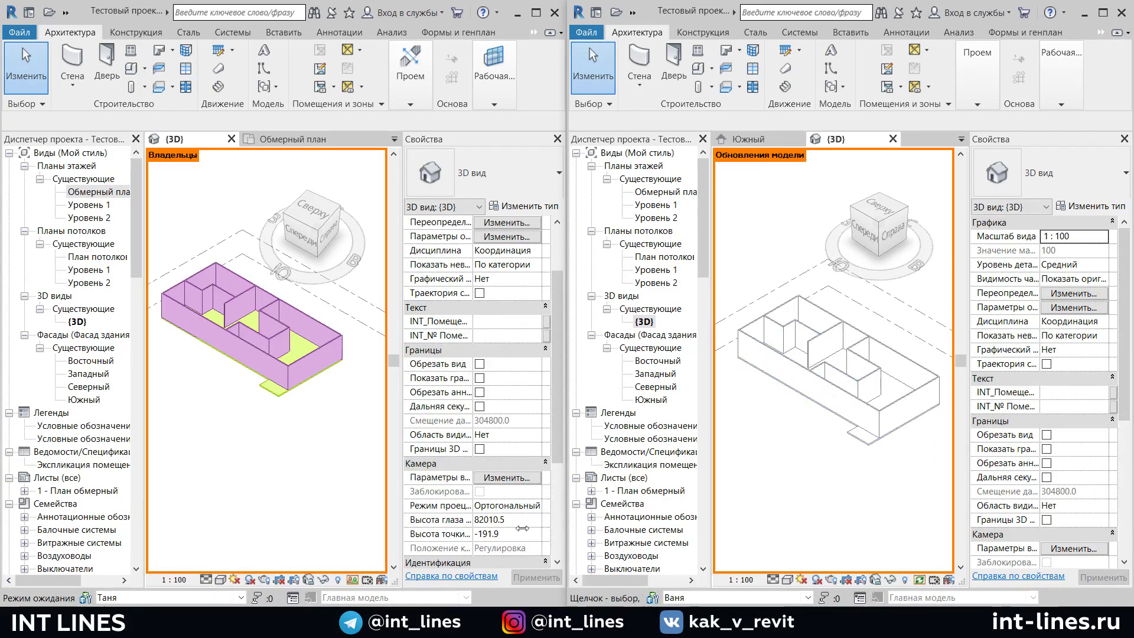
pyautogui.click(354, 580)
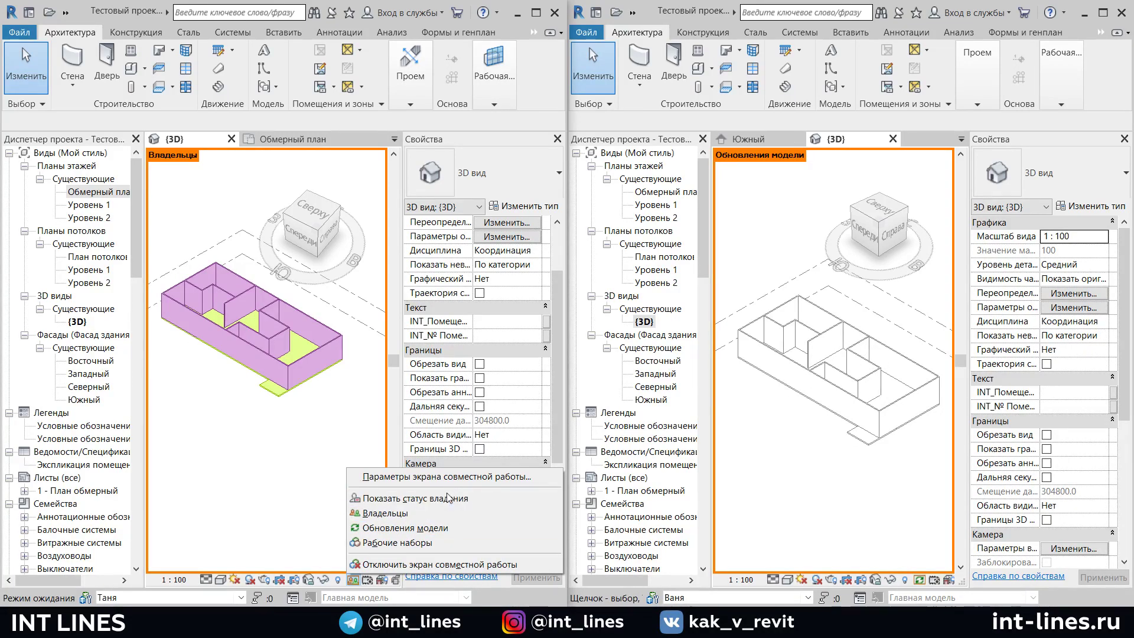
# Colour the left model by Worksets and open the right view's worksharing display menu
pyautogui.click(430, 542)
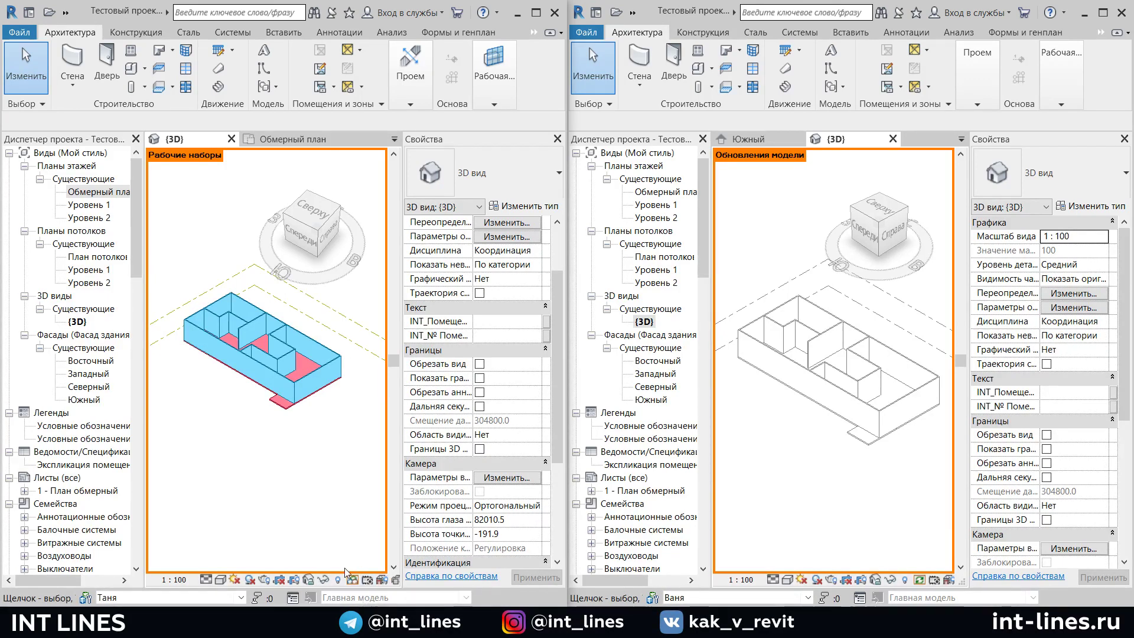
pyautogui.click(919, 579)
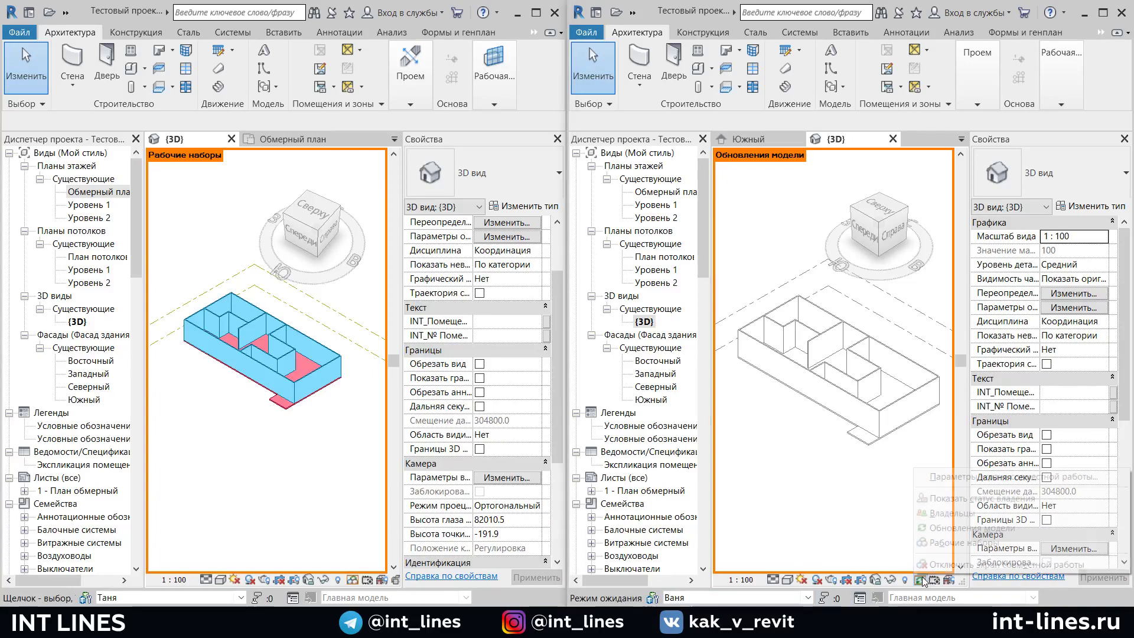
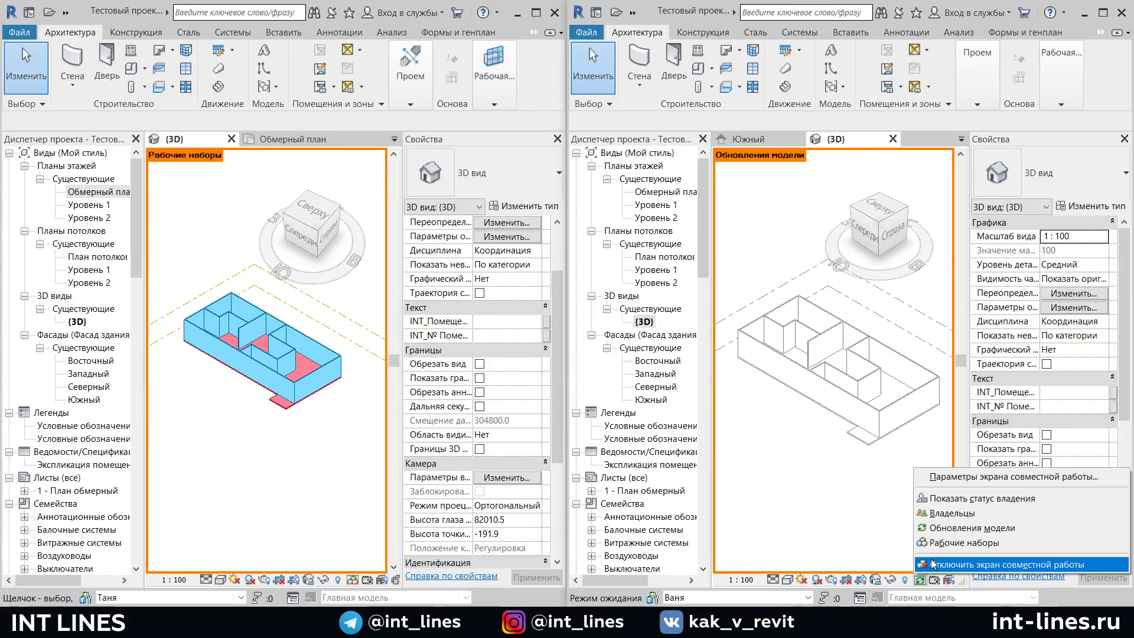
# Colour both 3D views by Checkout Status and zoom in on the left building
pyautogui.click(980, 498)
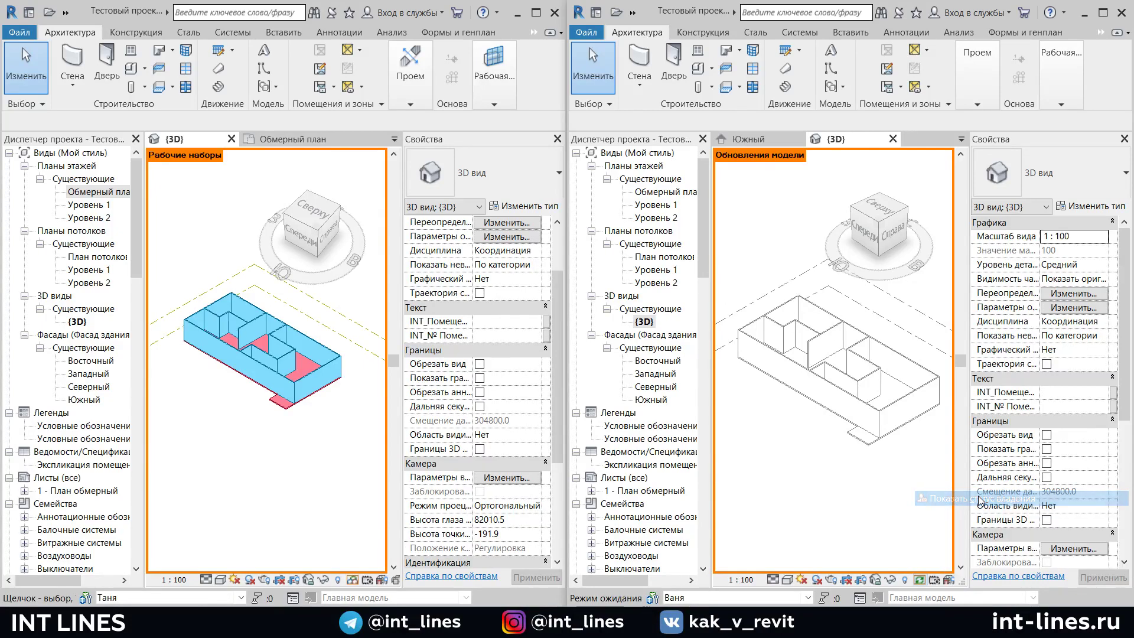
pyautogui.click(352, 580)
pyautogui.click(391, 498)
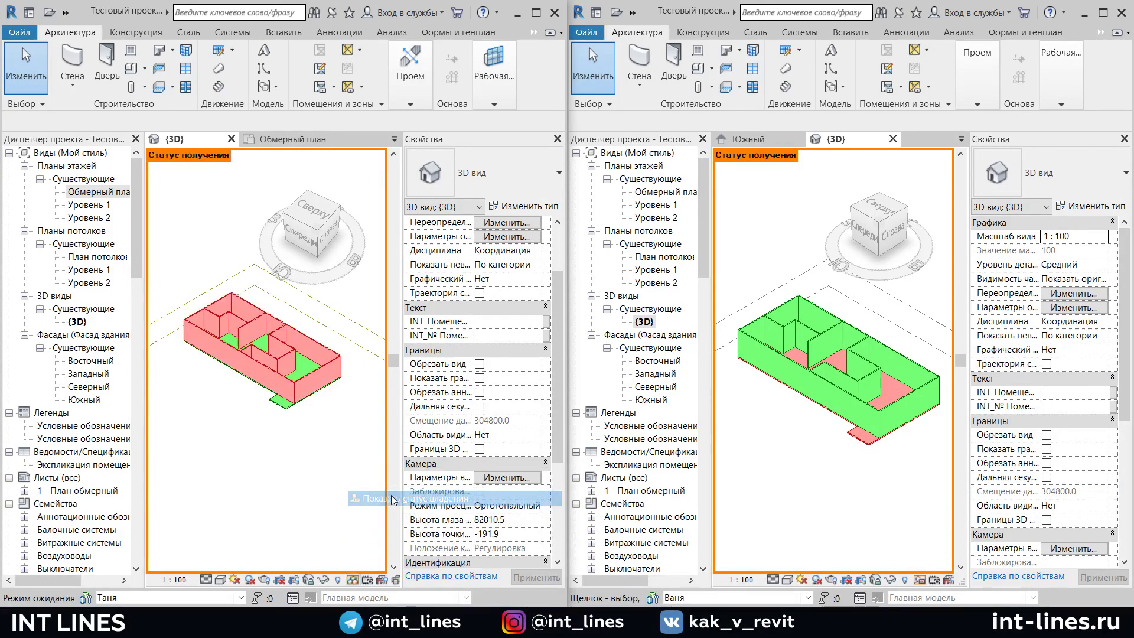
pyautogui.scroll(1, 338, 484)
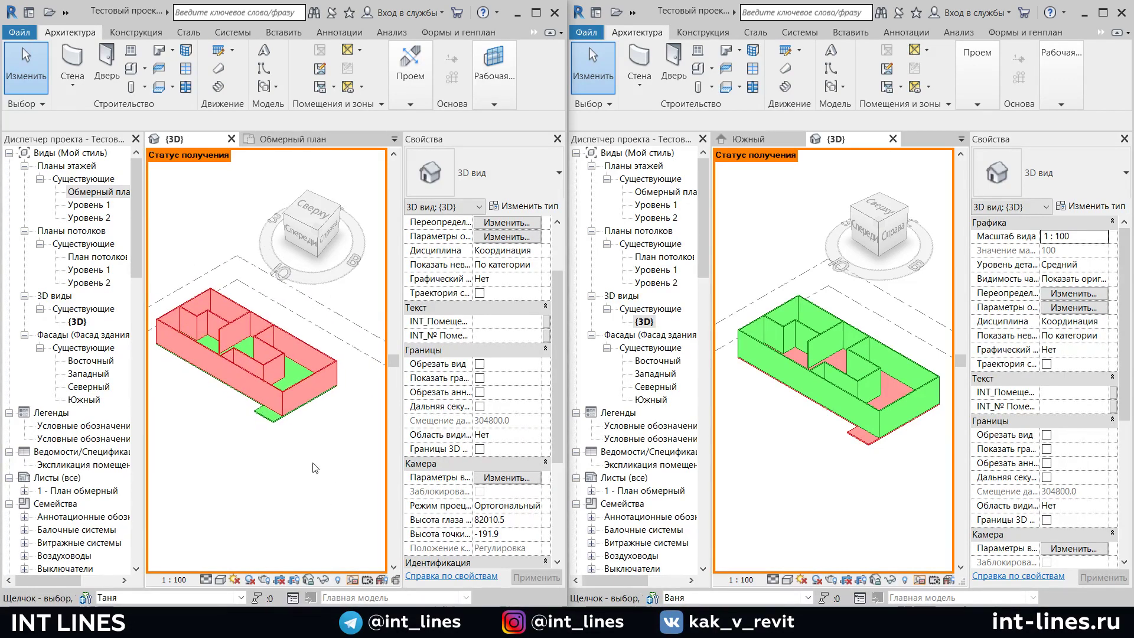
pyautogui.moveTo(308, 463); pyautogui.dragTo(309, 473, button='middle')
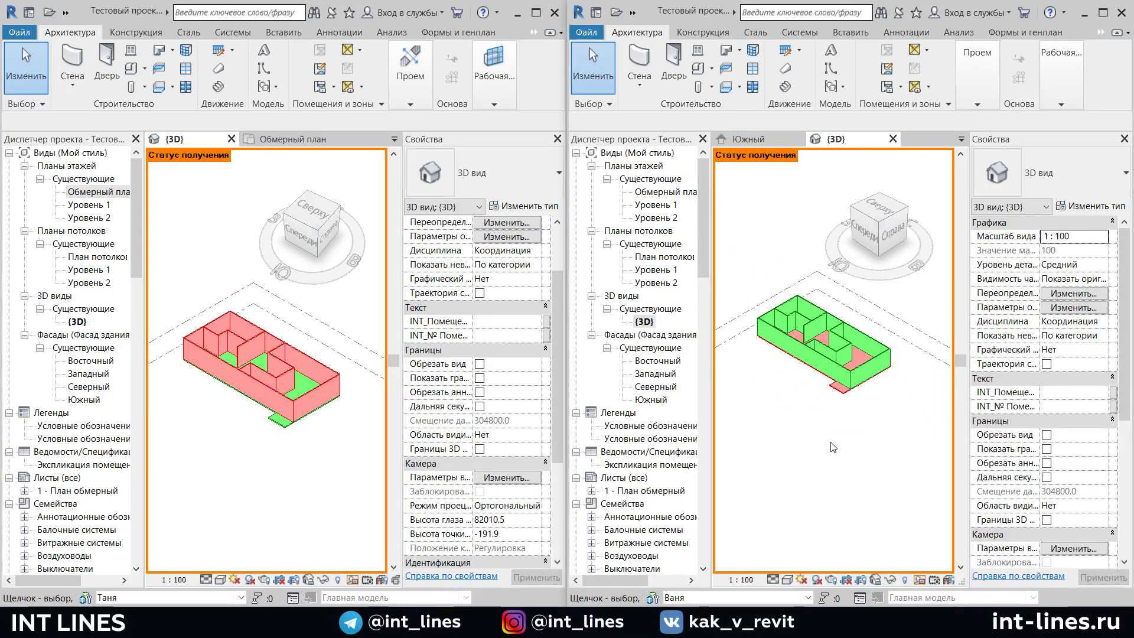
# Reframe the right view's building and bring the Notepad checklist to the front
pyautogui.moveTo(850, 457)
pyautogui.mouseDown(button='middle')
pyautogui.moveTo(827, 422)
pyautogui.moveTo(868, 435)
pyautogui.moveTo(863, 451)
pyautogui.mouseUp(button='middle')
pyautogui.scroll(-3, 835, 436)
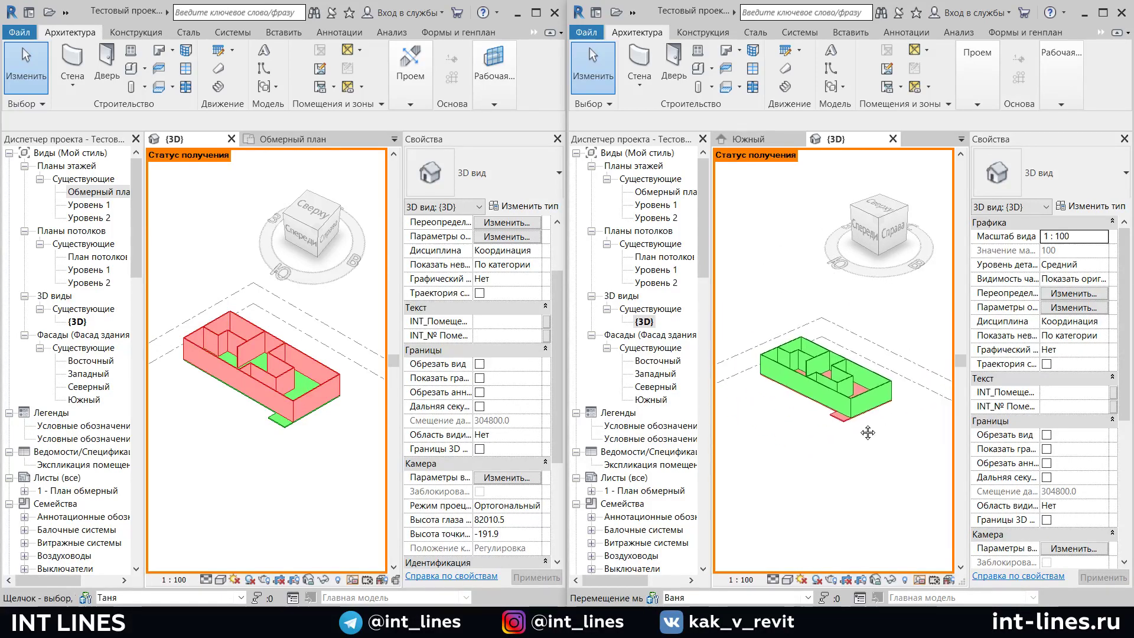
pyautogui.scroll(2, 863, 451)
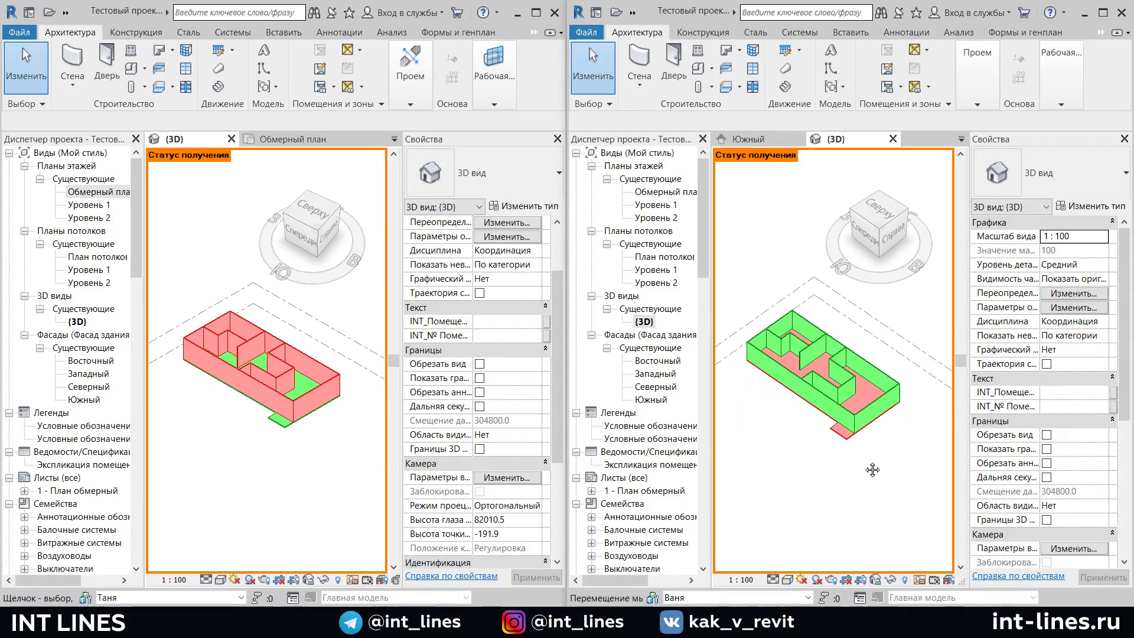
pyautogui.click(919, 580)
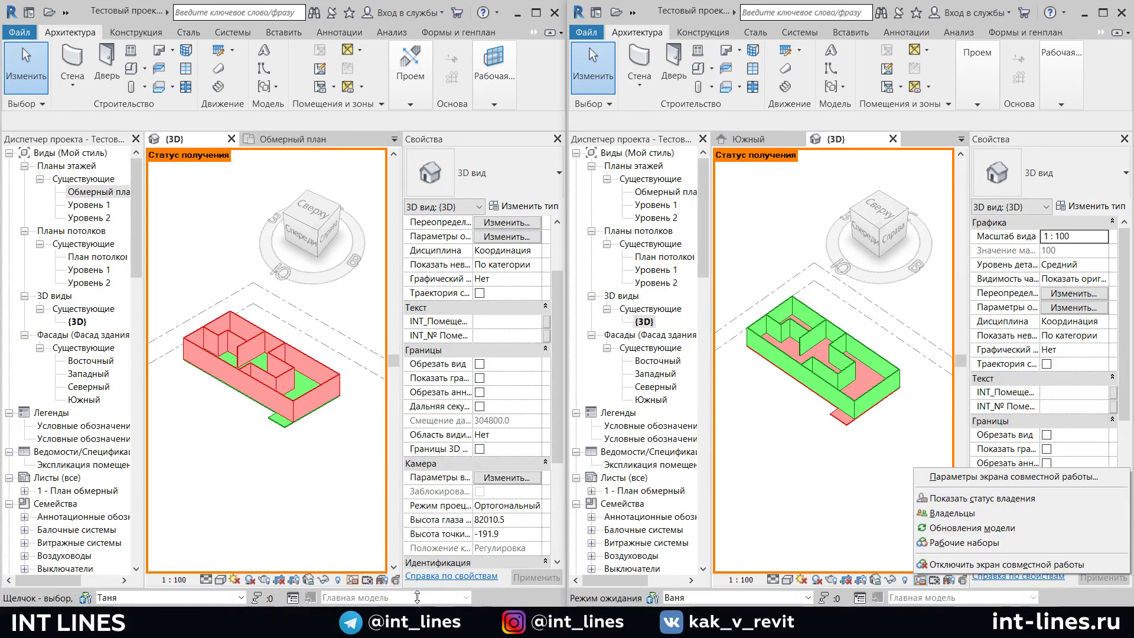
pyautogui.hotkey('alt', 'Tab')
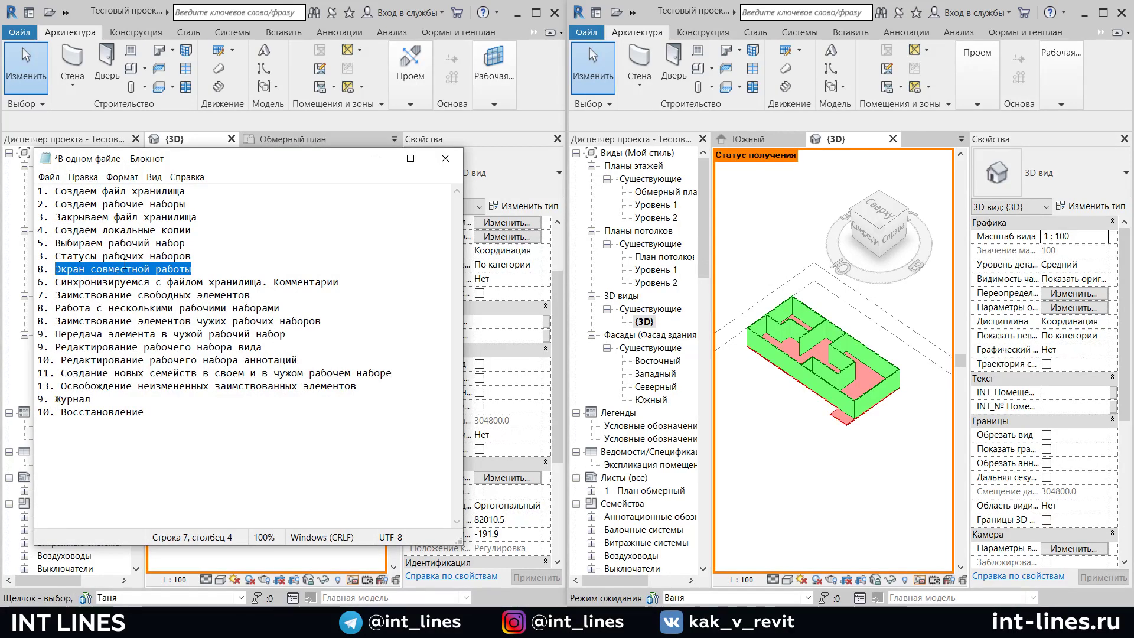
# Add '++' after the workset-status checklist items to mark them done
pyautogui.click(206, 270)
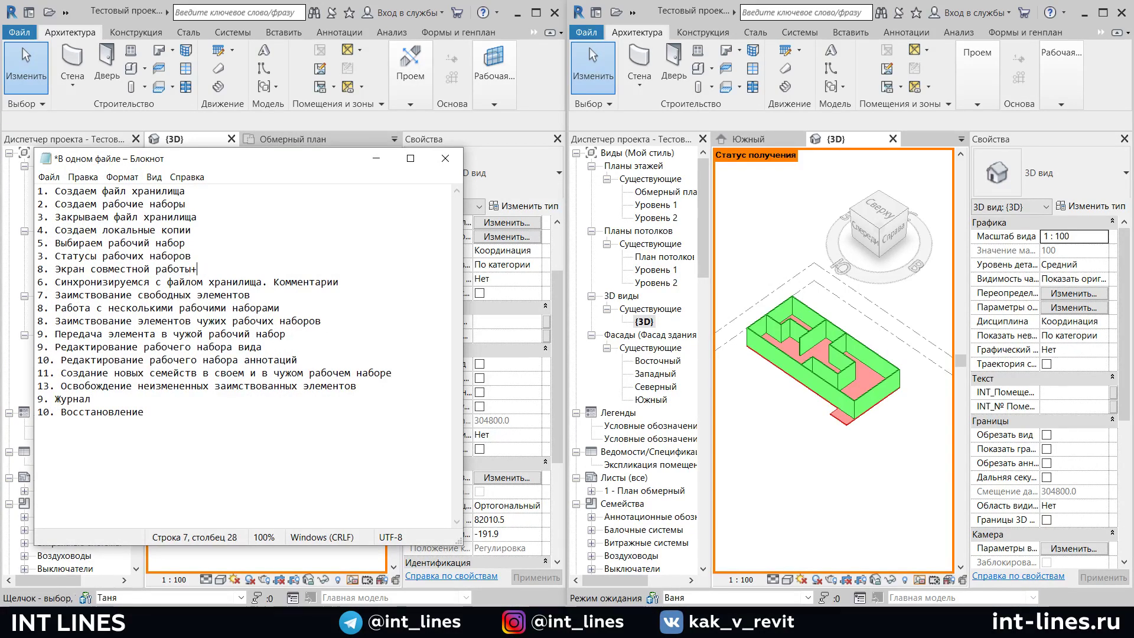
pyautogui.click(216, 258)
pyautogui.write('+')
pyautogui.write('+')
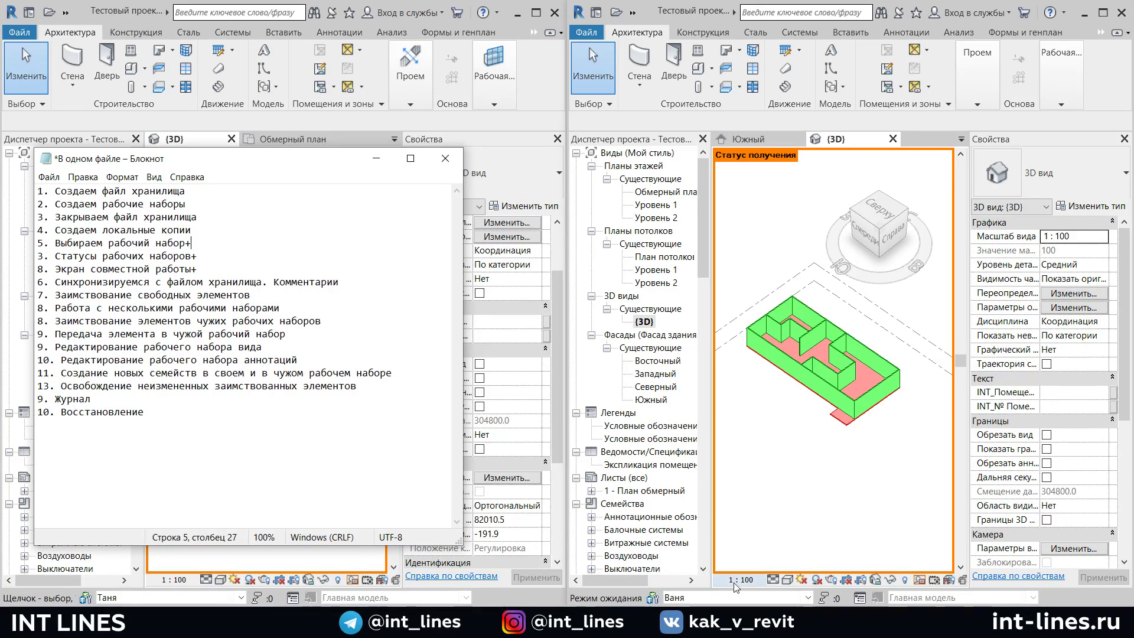
# Open the right copy's Worksets list, move it aside, and minimize Notepad
pyautogui.click(652, 598)
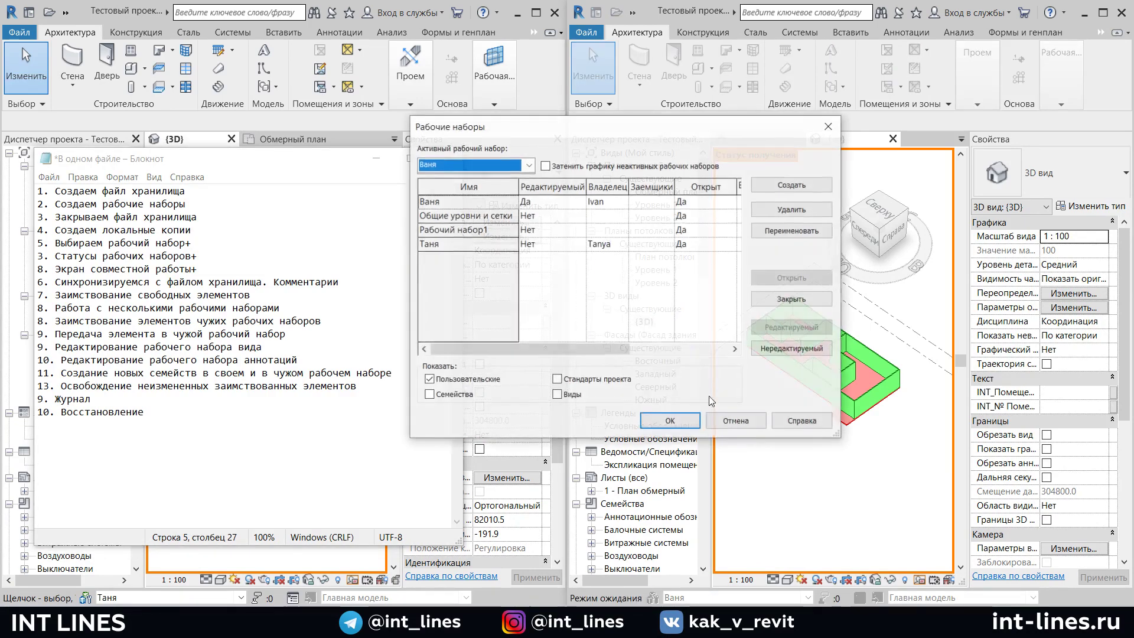
pyautogui.moveTo(628, 133); pyautogui.dragTo(704, 117)
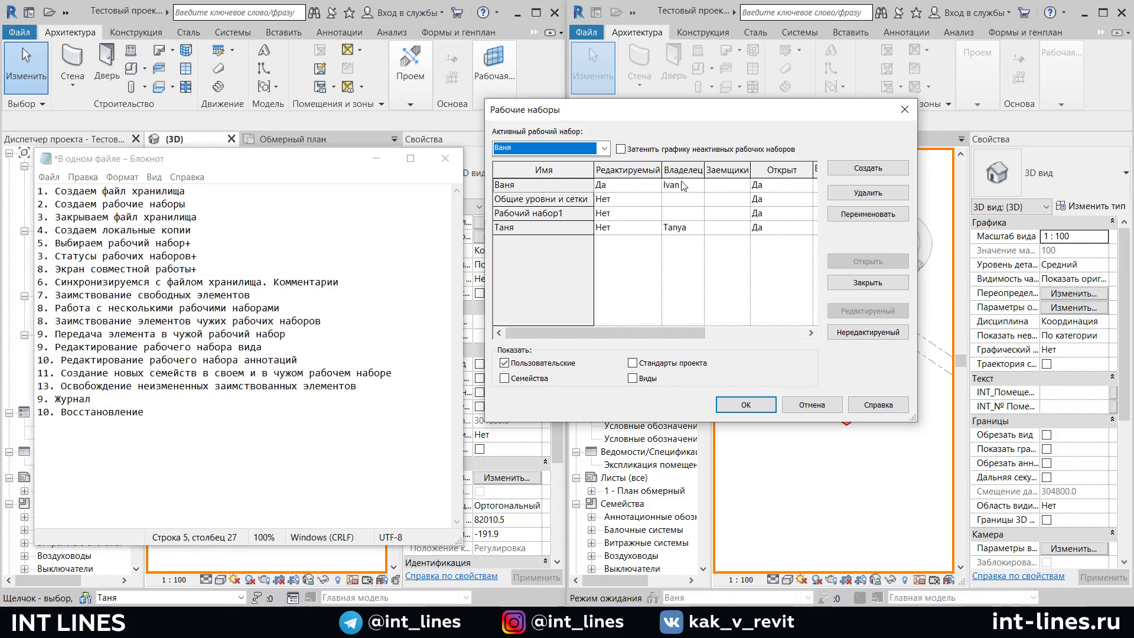
pyautogui.click(376, 159)
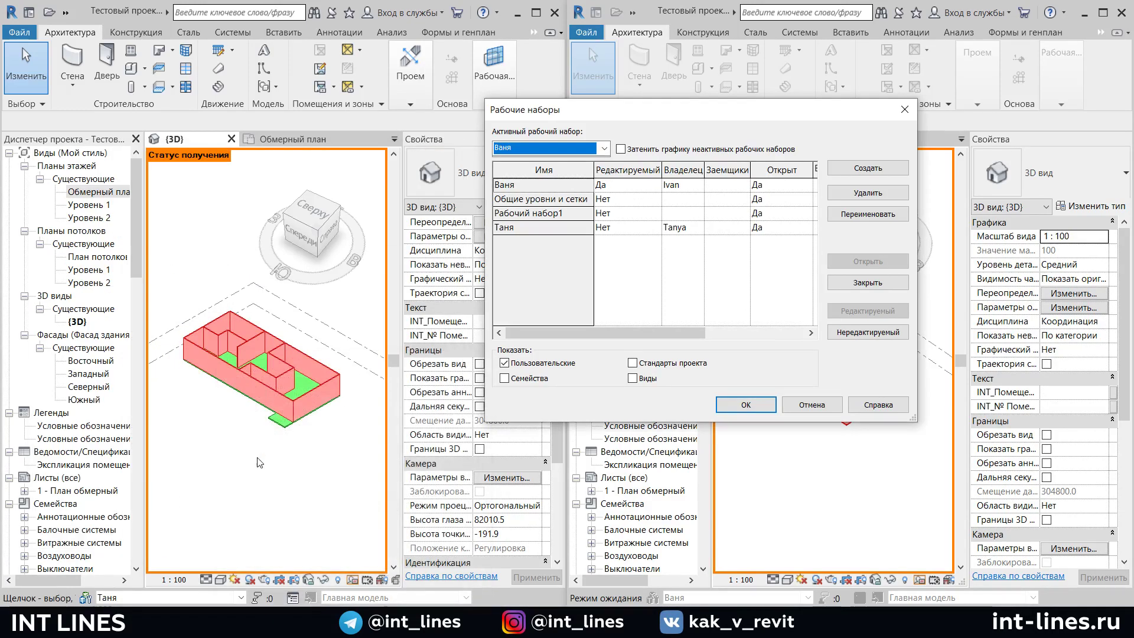
# Check the left copy's worksets, close the list without changes, and reframe the right view
pyautogui.click(86, 597)
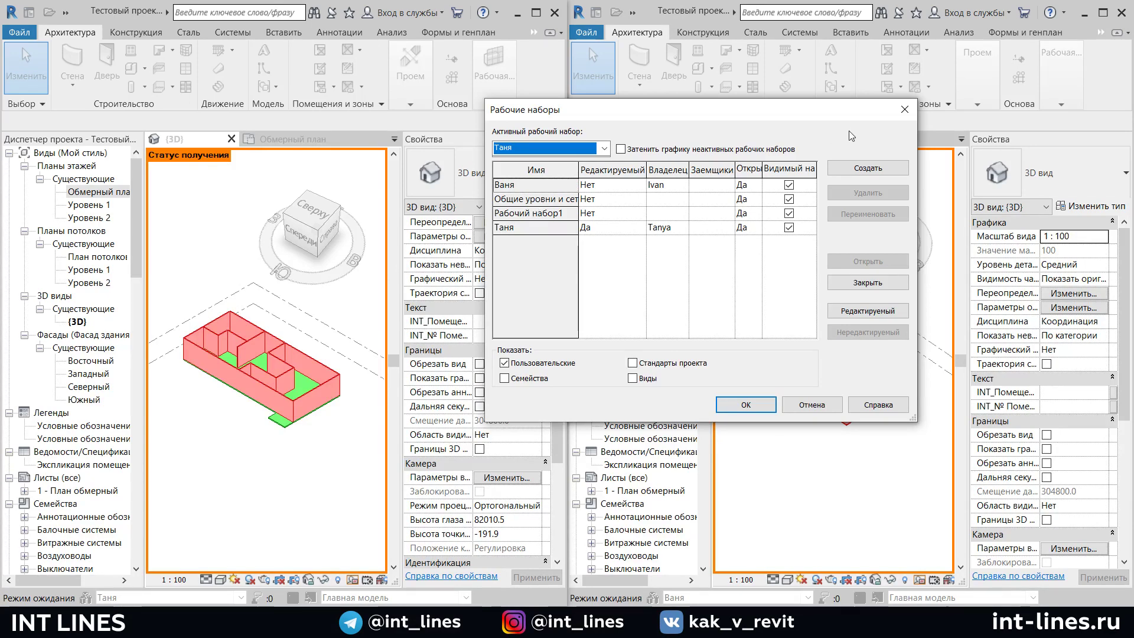
pyautogui.click(900, 110)
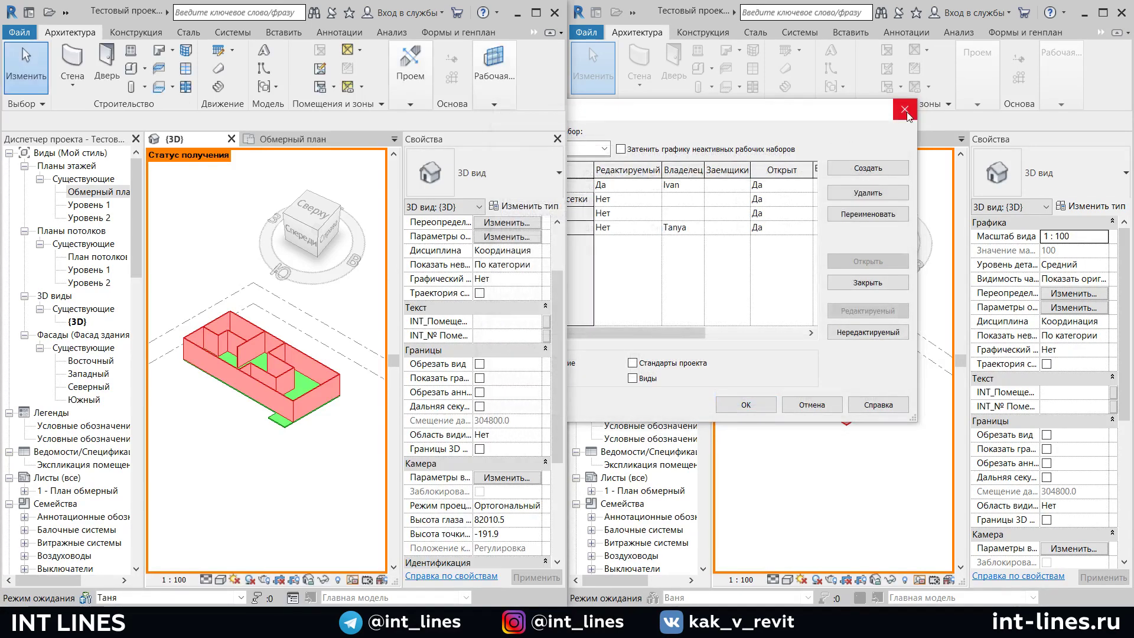
pyautogui.scroll(-1, 805, 514)
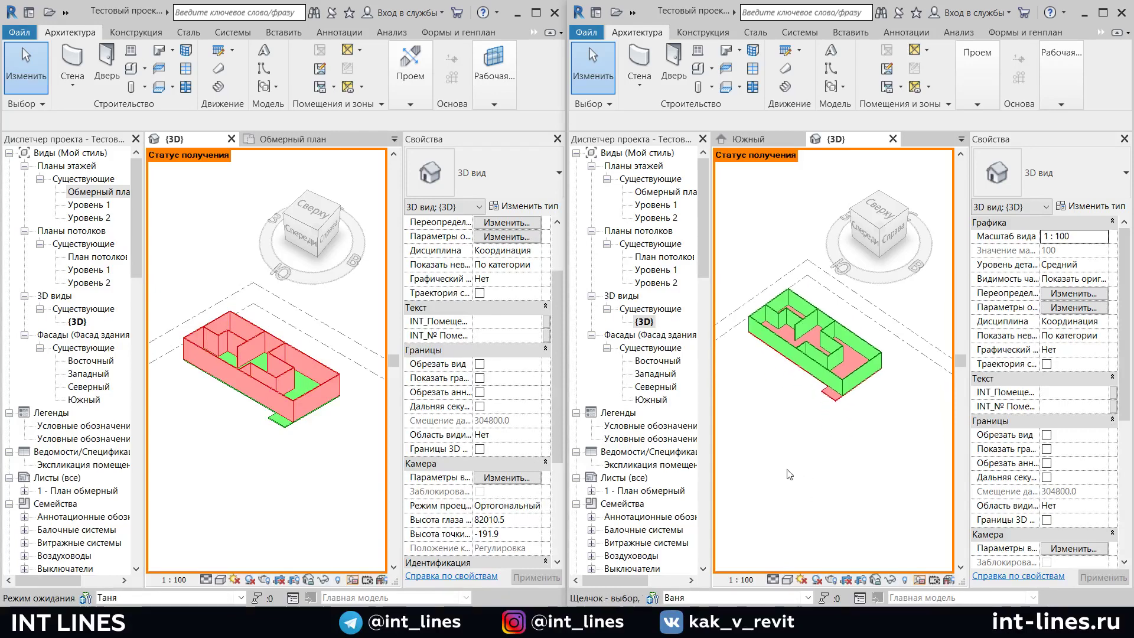
pyautogui.moveTo(792, 539); pyautogui.dragTo(808, 516, button='middle')
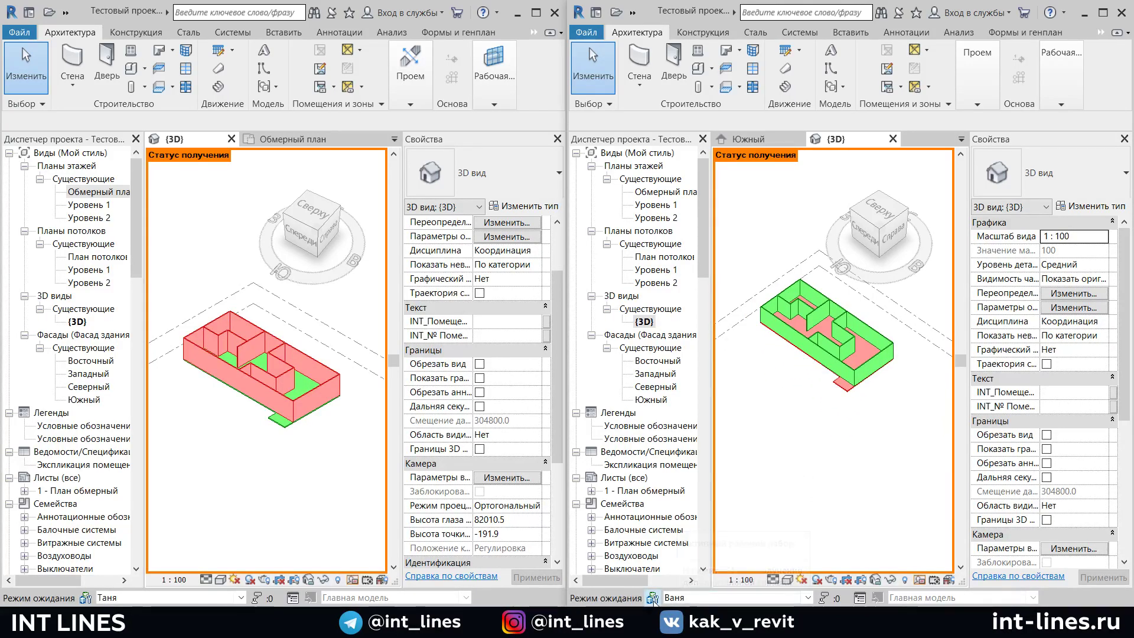
pyautogui.click(653, 598)
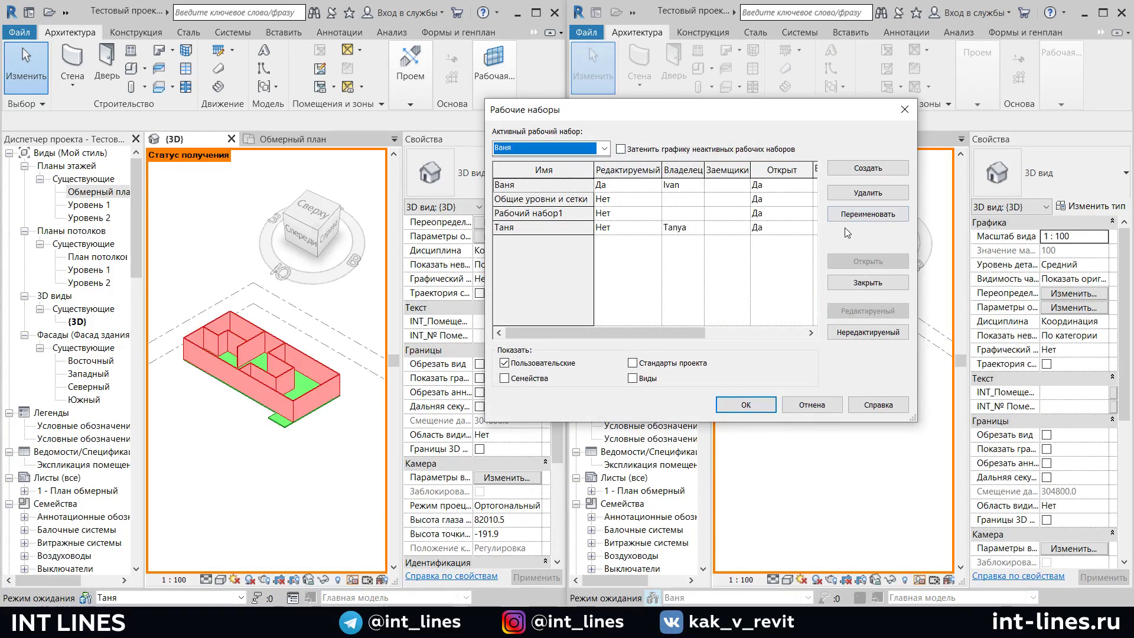
# Set the colleague's workset Opened value to Нет in the right copy and confirm
pyautogui.moveTo(626, 332); pyautogui.dragTo(644, 332)
pyautogui.moveTo(662, 334); pyautogui.dragTo(690, 342)
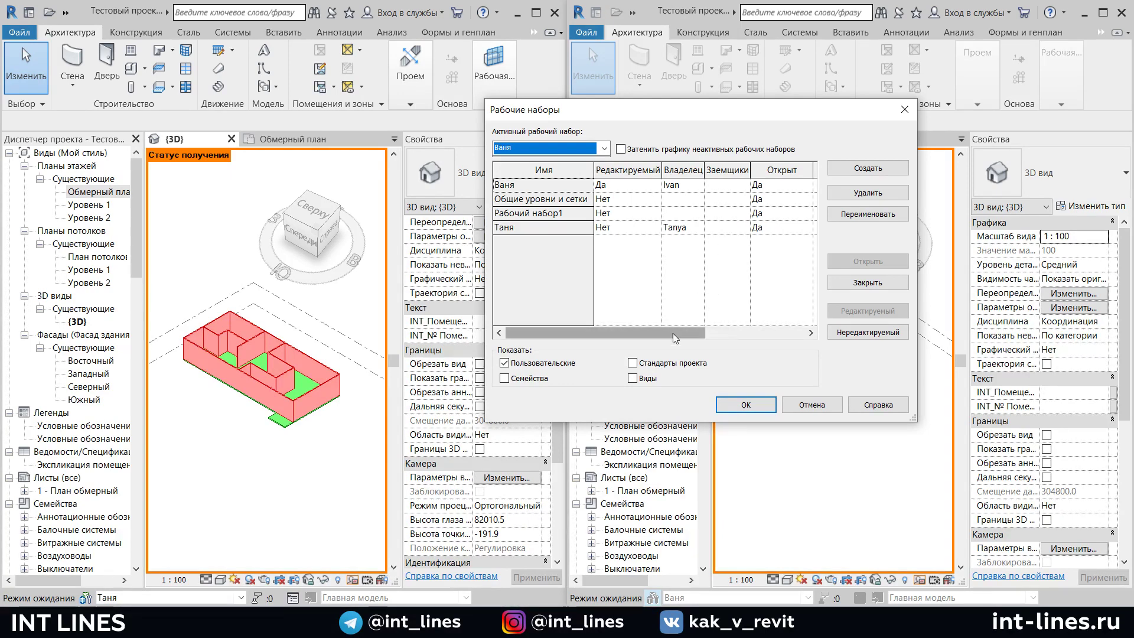
pyautogui.moveTo(690, 341); pyautogui.dragTo(746, 331)
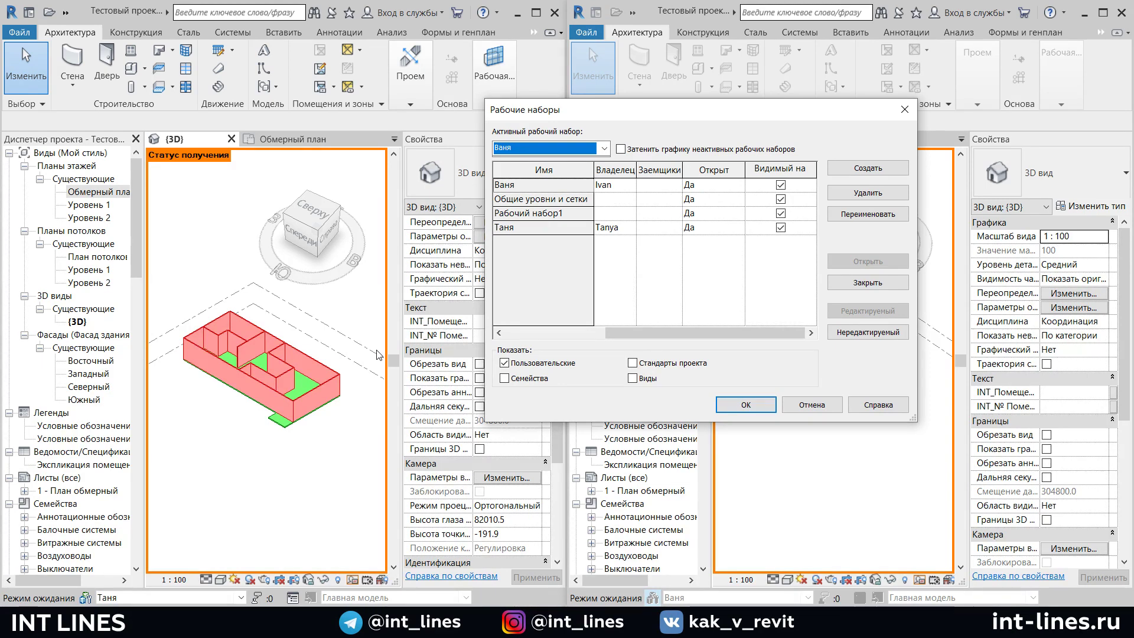
pyautogui.moveTo(664, 332); pyautogui.dragTo(565, 338)
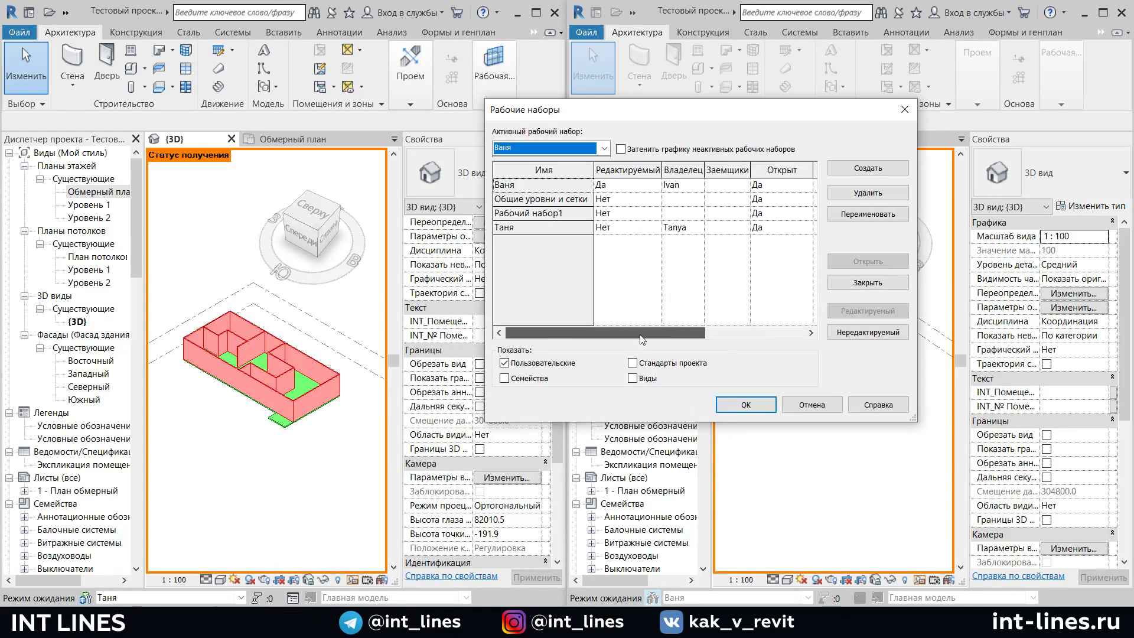
pyautogui.moveTo(642, 338); pyautogui.dragTo(742, 339)
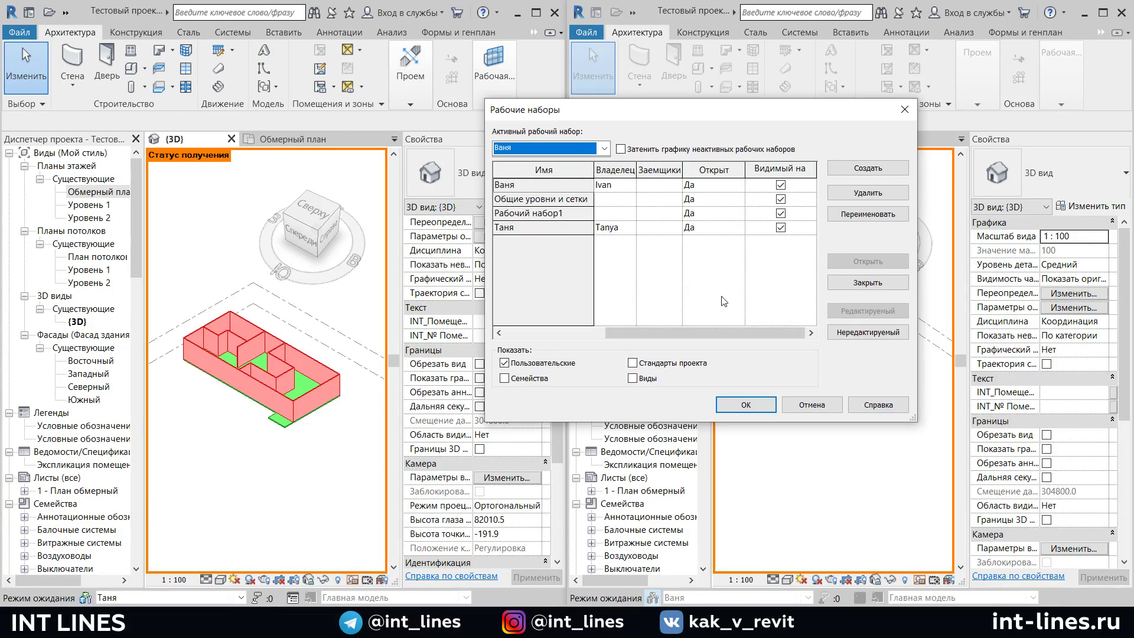
pyautogui.click(739, 228)
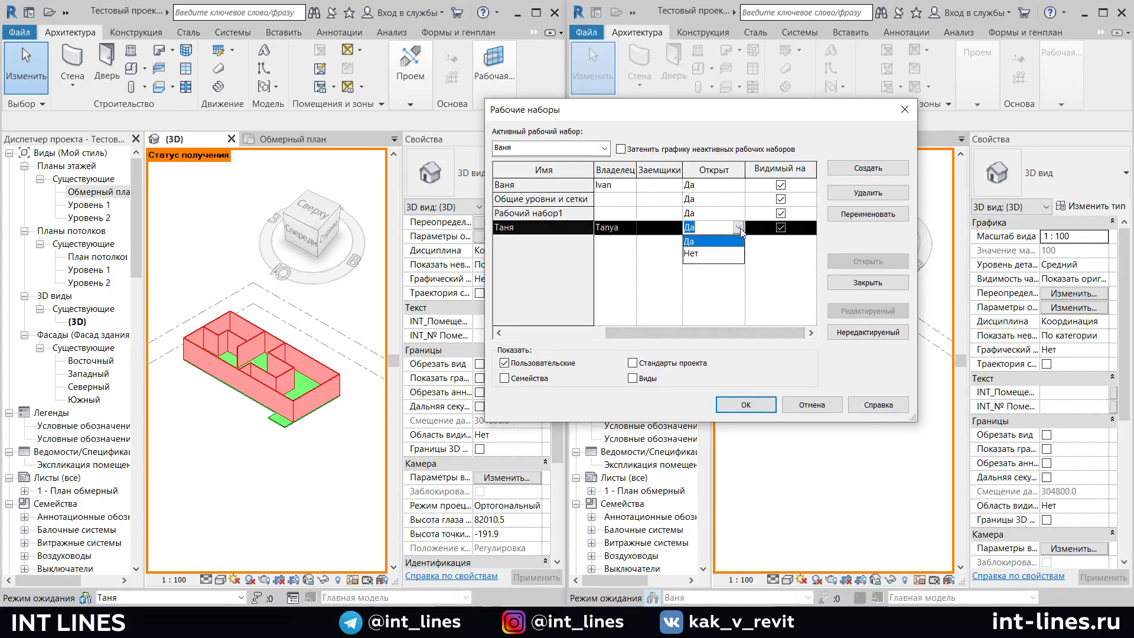
pyautogui.click(725, 253)
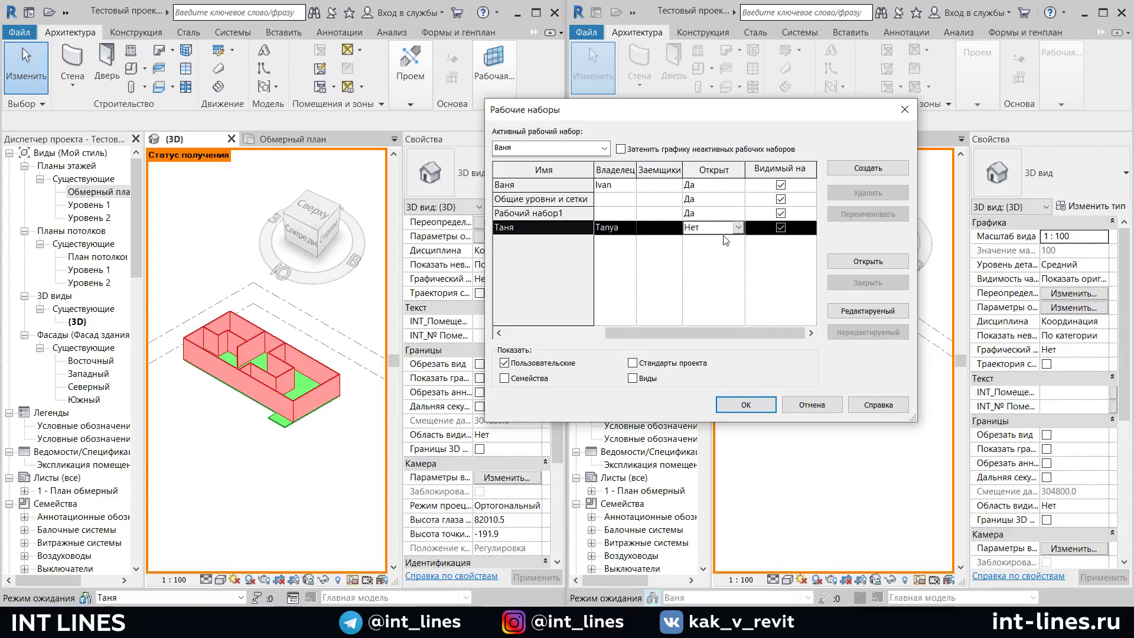
pyautogui.click(762, 407)
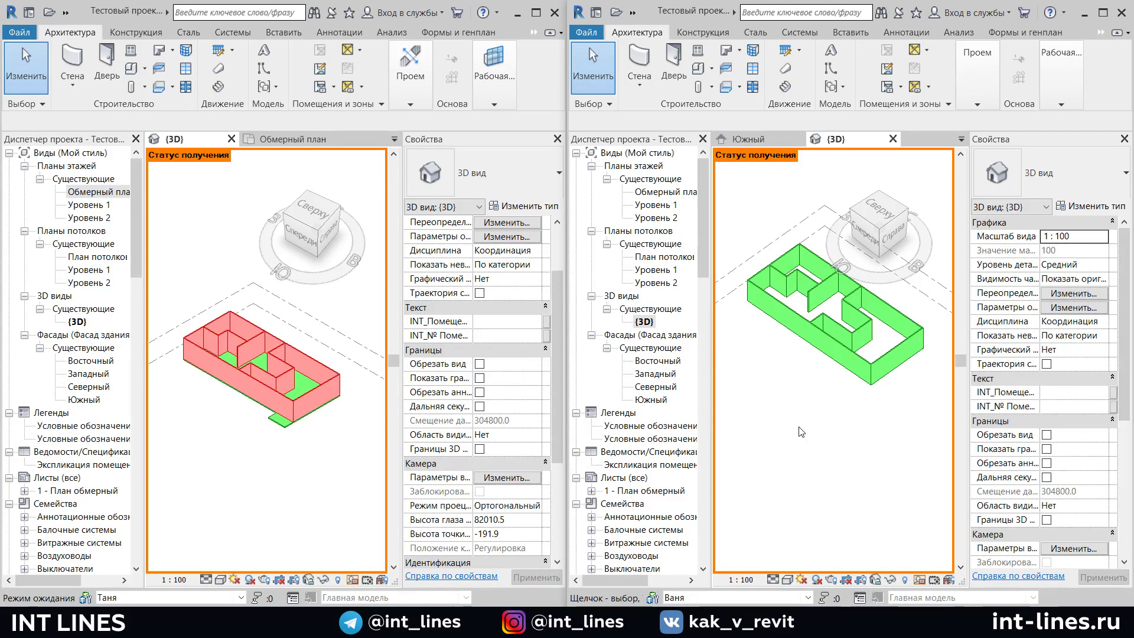
# Reopen the colleague's workset but untick its Visible setting in the right view
pyautogui.click(907, 581)
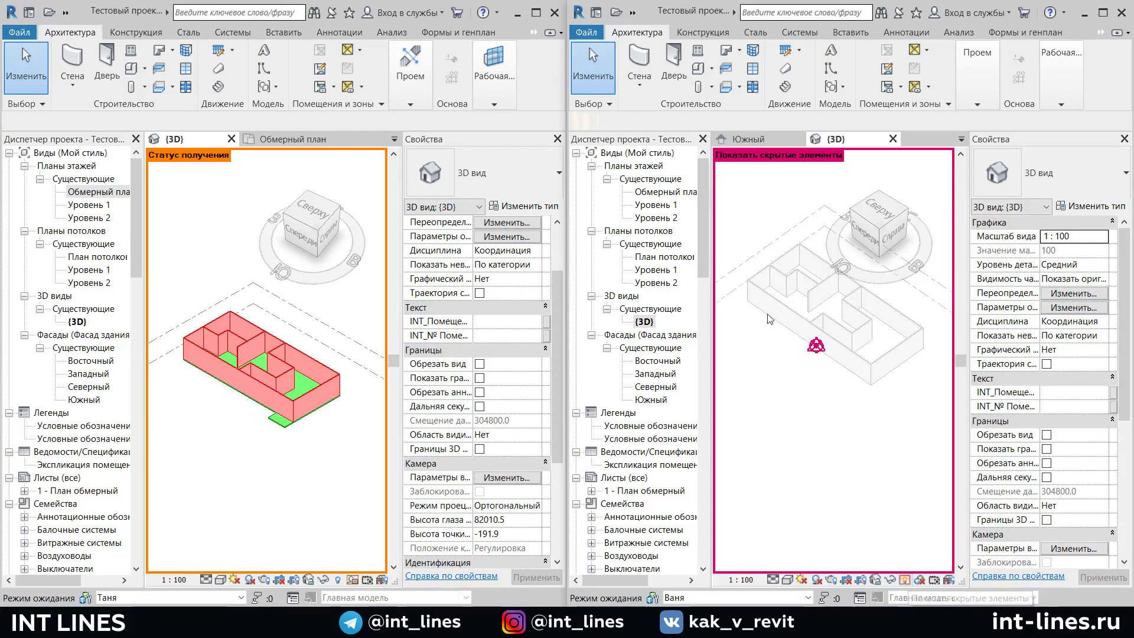
pyautogui.click(905, 581)
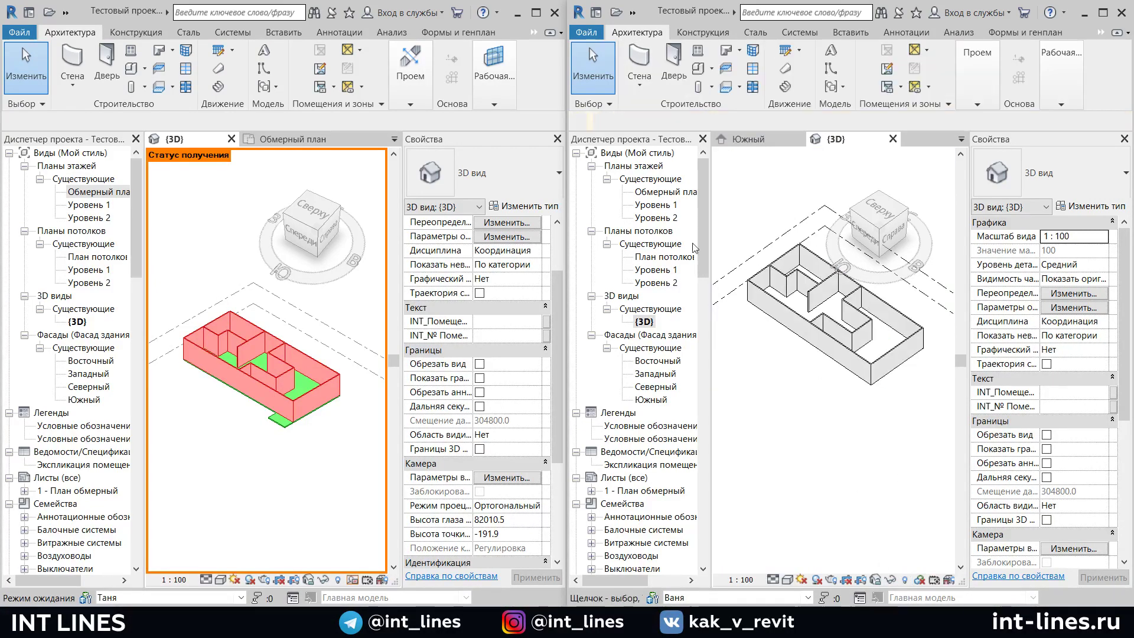
pyautogui.click(651, 598)
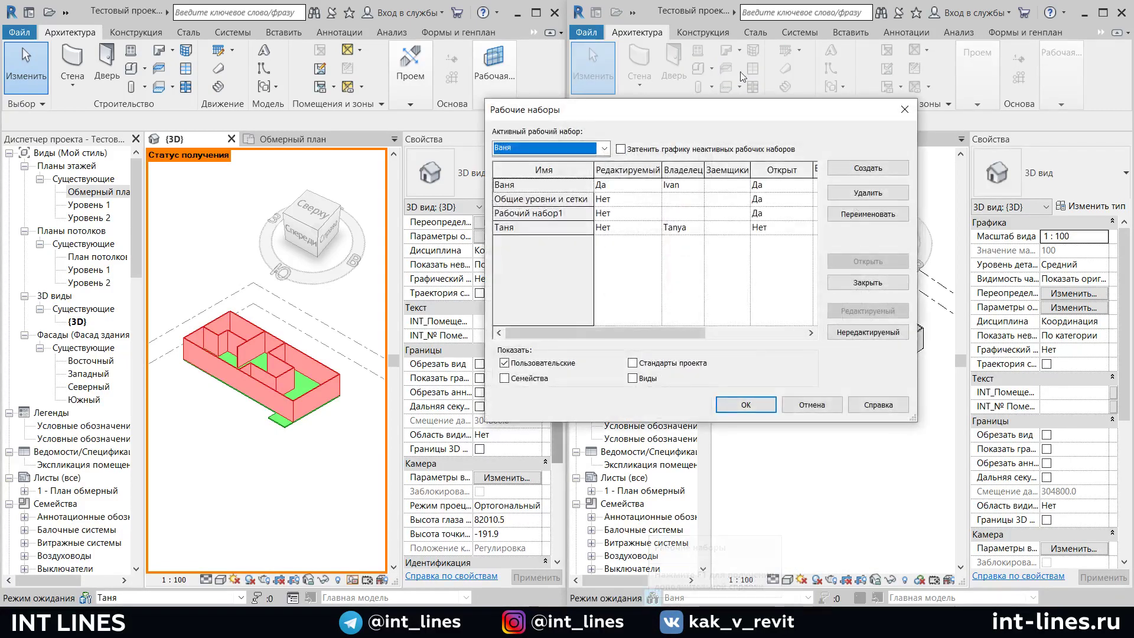
pyautogui.moveTo(657, 336); pyautogui.dragTo(785, 339)
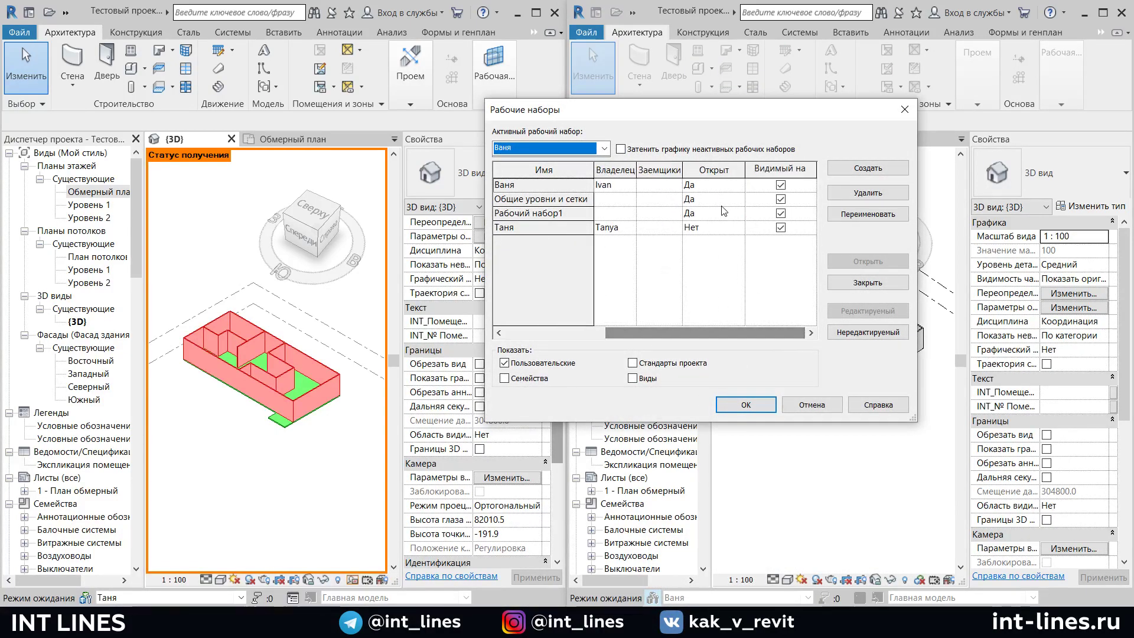
pyautogui.click(738, 227)
pyautogui.click(701, 241)
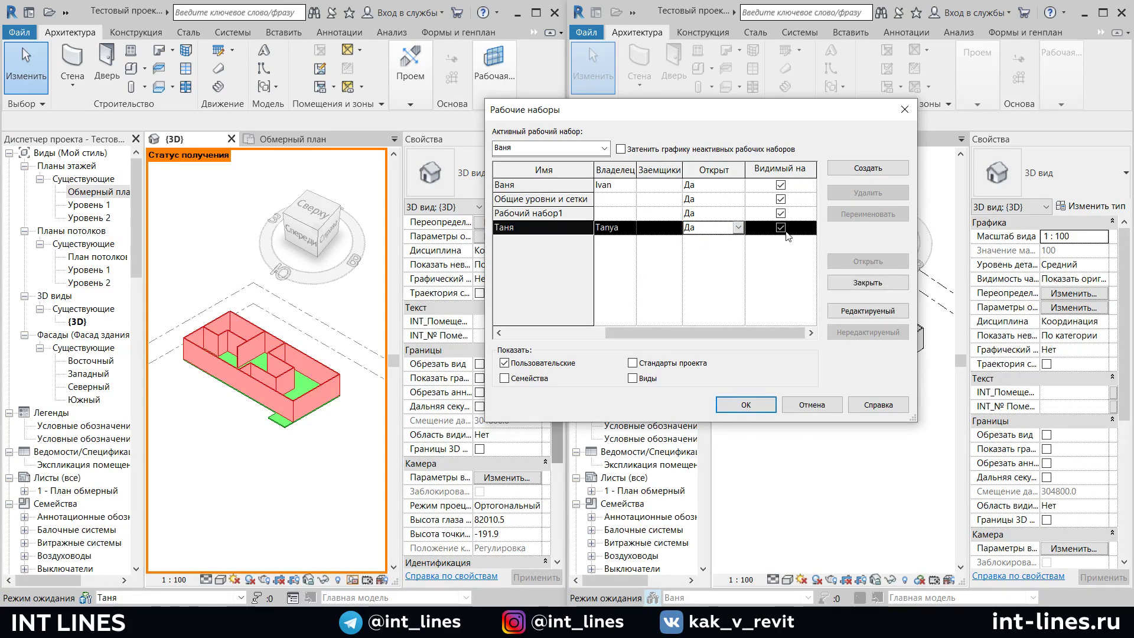
pyautogui.click(780, 228)
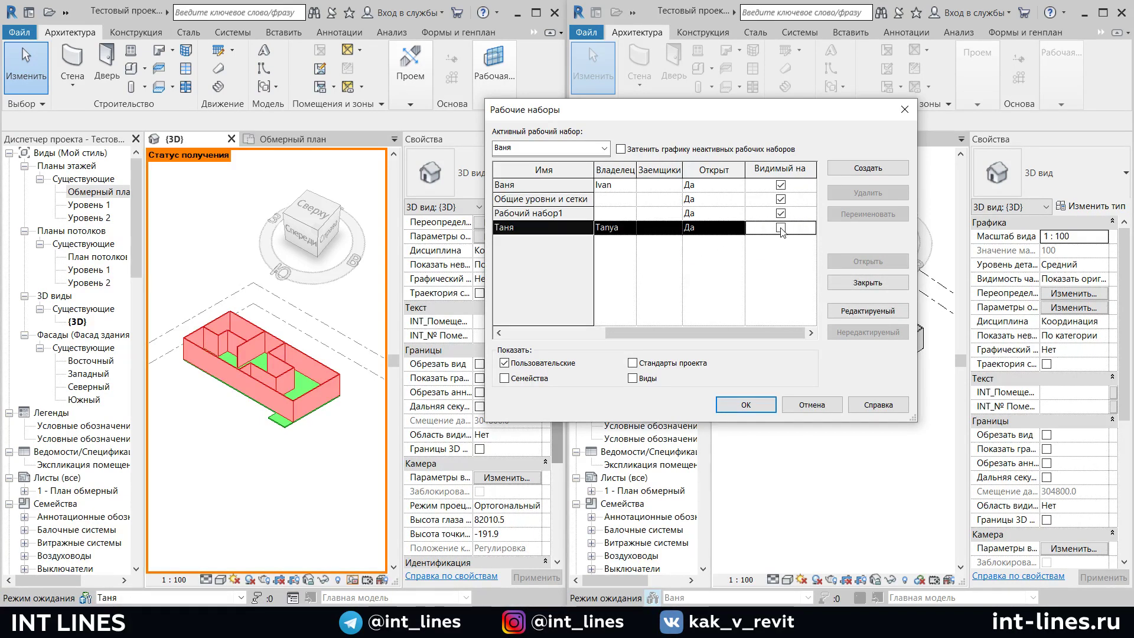
pyautogui.click(749, 404)
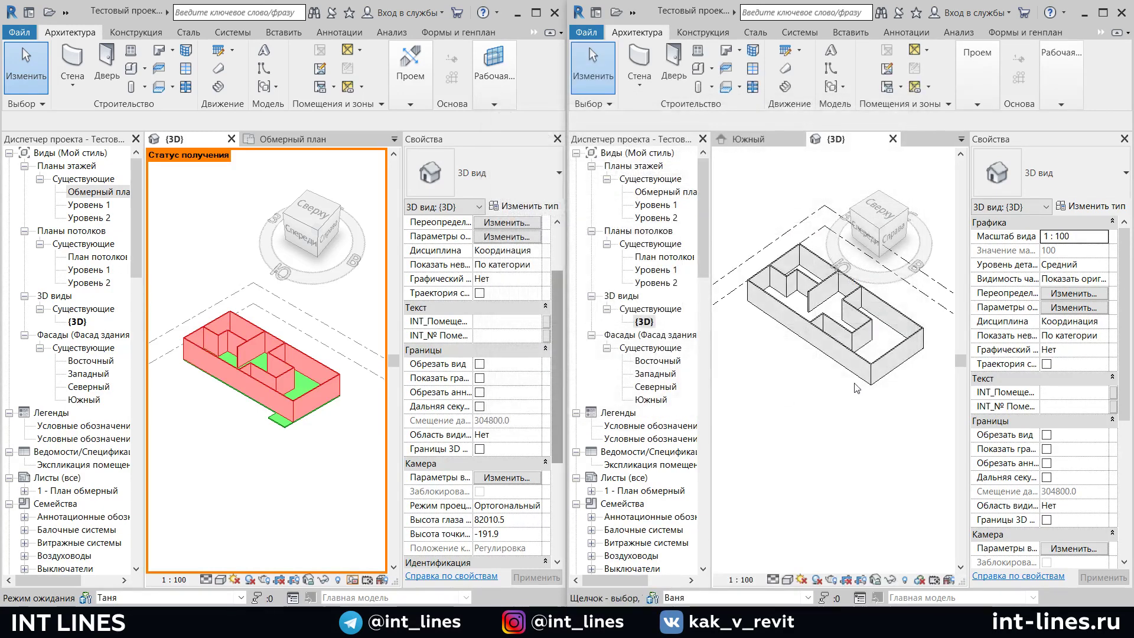
# Check the hidden walls with Reveal Hidden Elements while orbiting to a lower front angle
pyautogui.scroll(2, 888, 340)
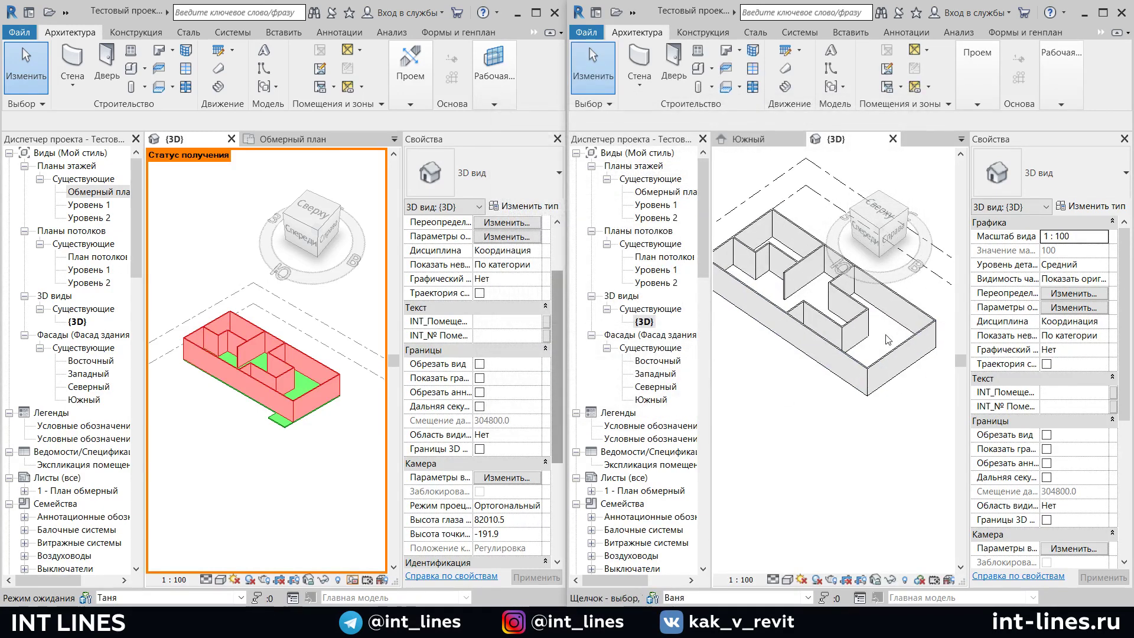
pyautogui.click(905, 580)
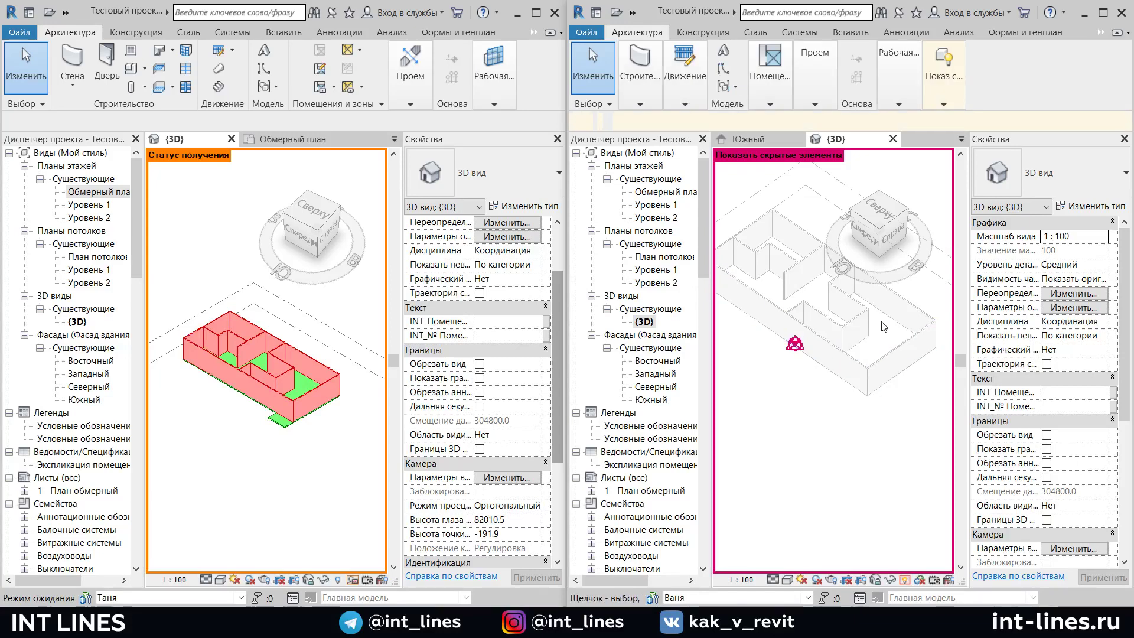
pyautogui.moveTo(878, 409)
pyautogui.keyDown('shift'); pyautogui.mouseDown(button='middle')
pyautogui.moveTo(876, 372)
pyautogui.moveTo(875, 425)
pyautogui.mouseUp(button='middle'); pyautogui.keyUp('shift')
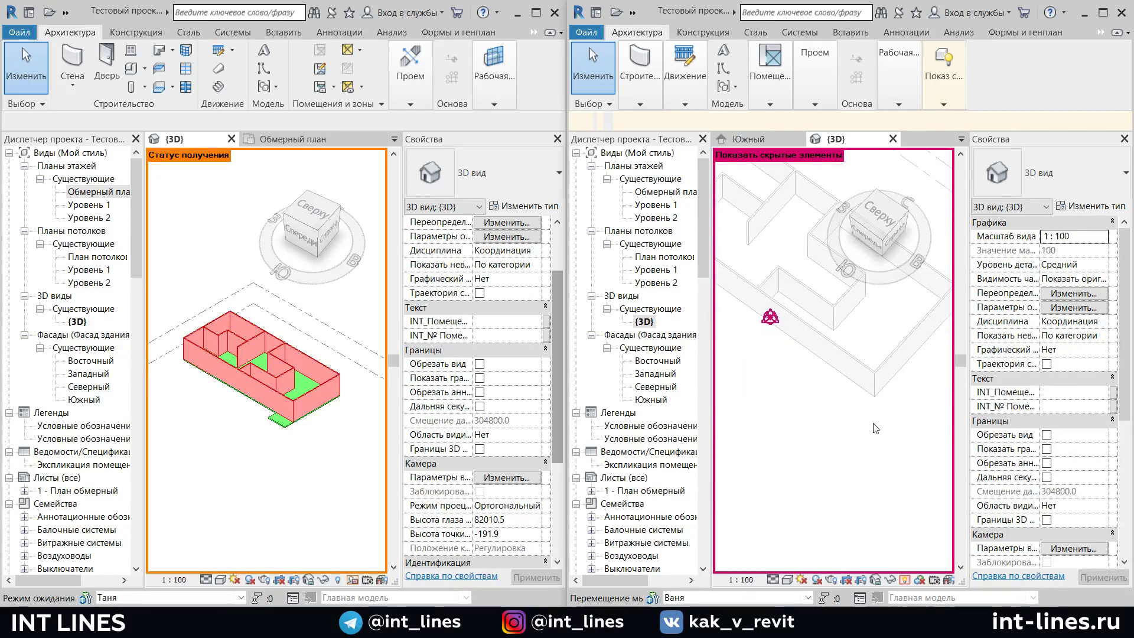
pyautogui.click(907, 583)
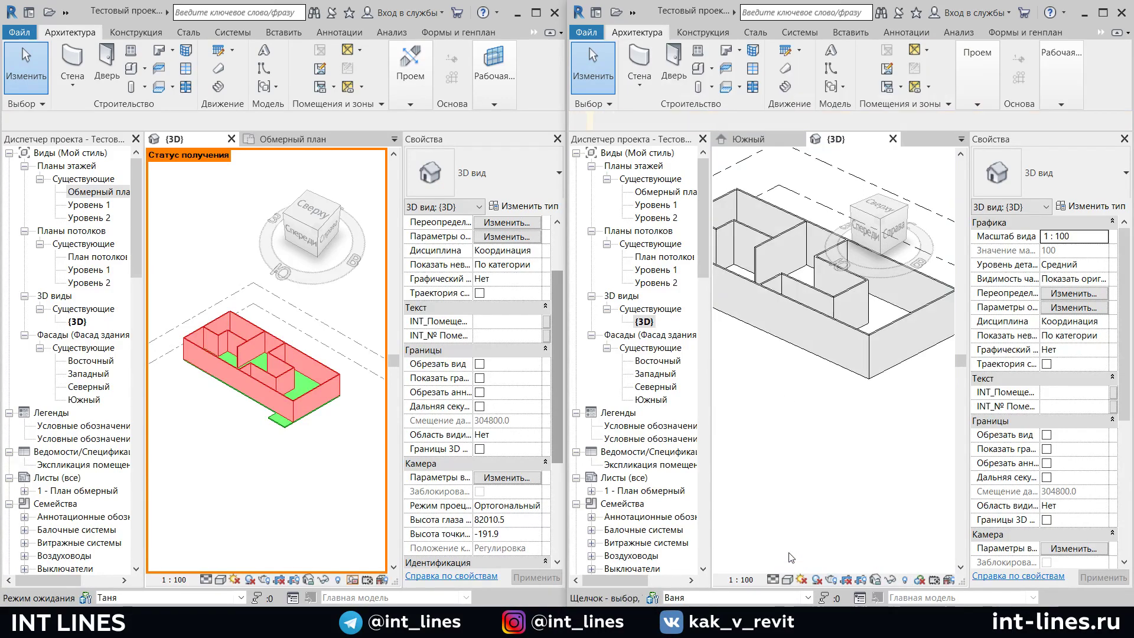
# Make the other user's workset visible via the WS Worksets list and confirm
pyautogui.press('w')
pyautogui.press('s')
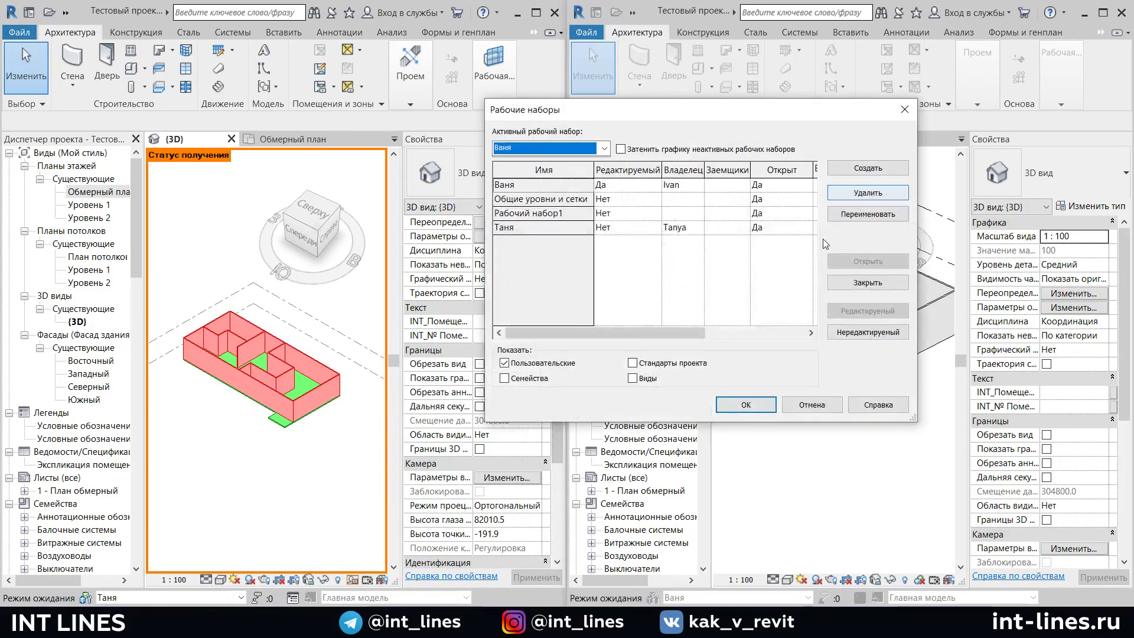
pyautogui.moveTo(678, 328); pyautogui.dragTo(759, 328)
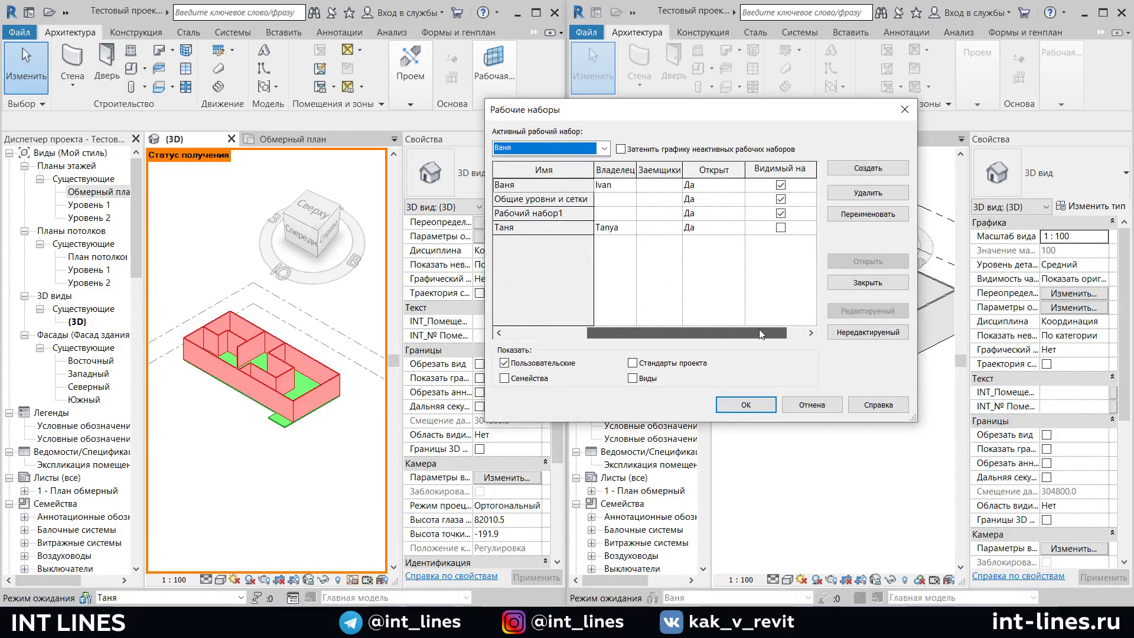
pyautogui.click(780, 228)
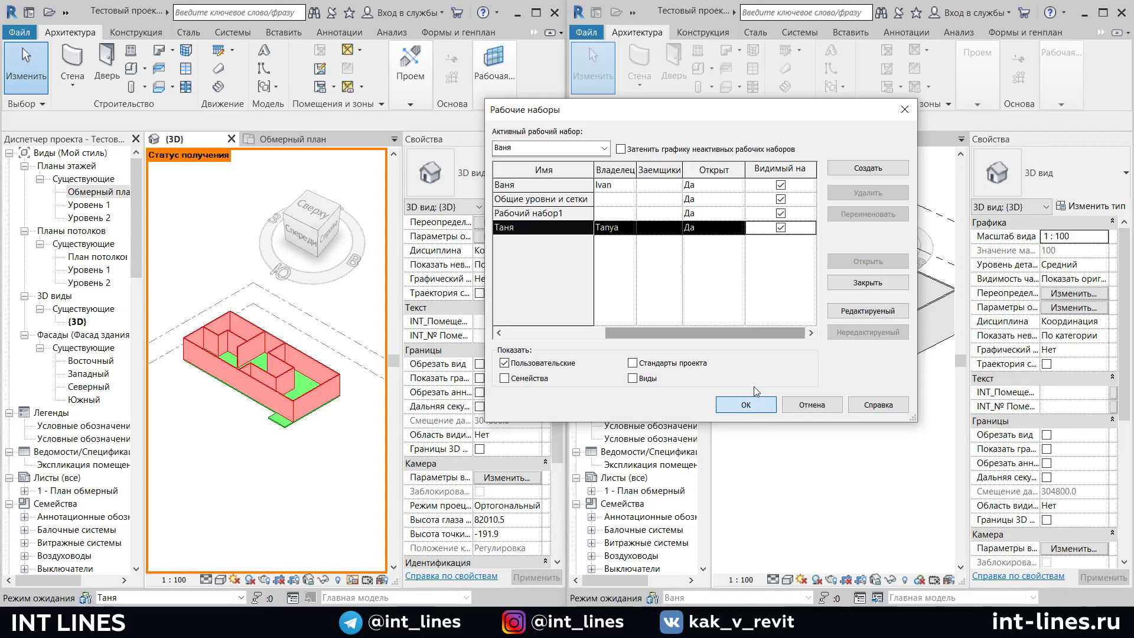
pyautogui.click(758, 405)
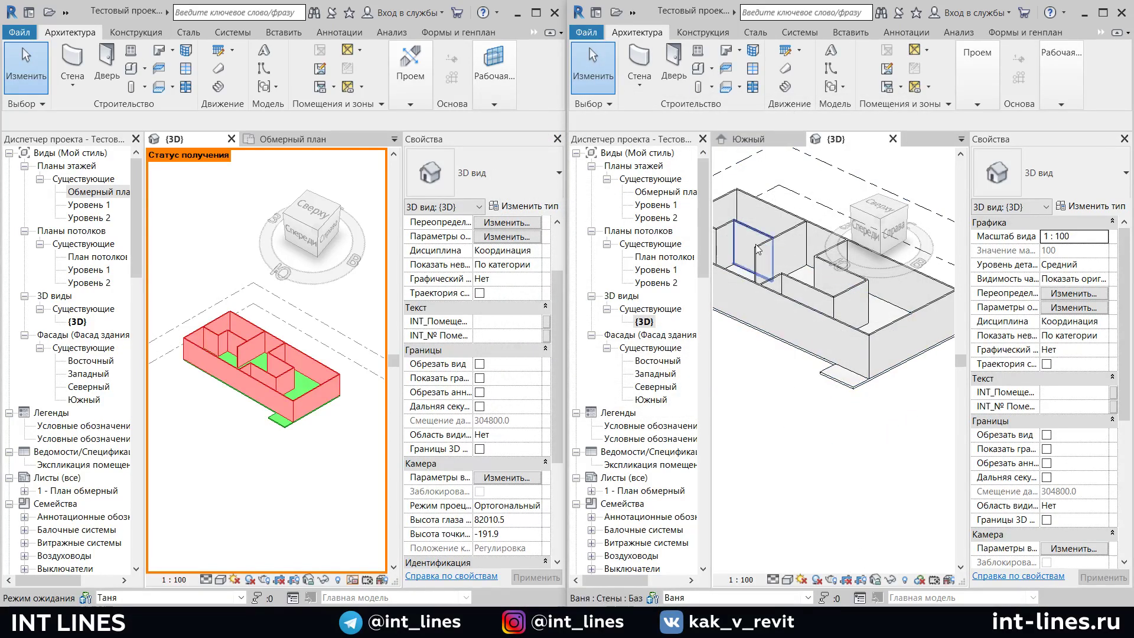
# Hide the other user's workset again in the right 3D view
pyautogui.click(651, 598)
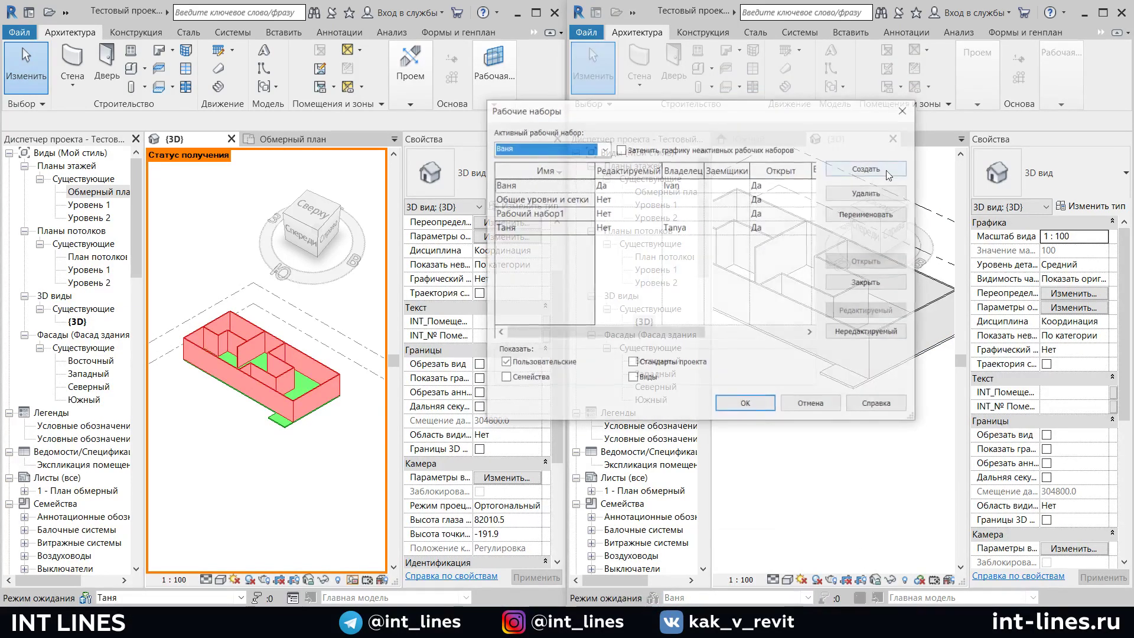
pyautogui.moveTo(679, 332); pyautogui.dragTo(779, 333)
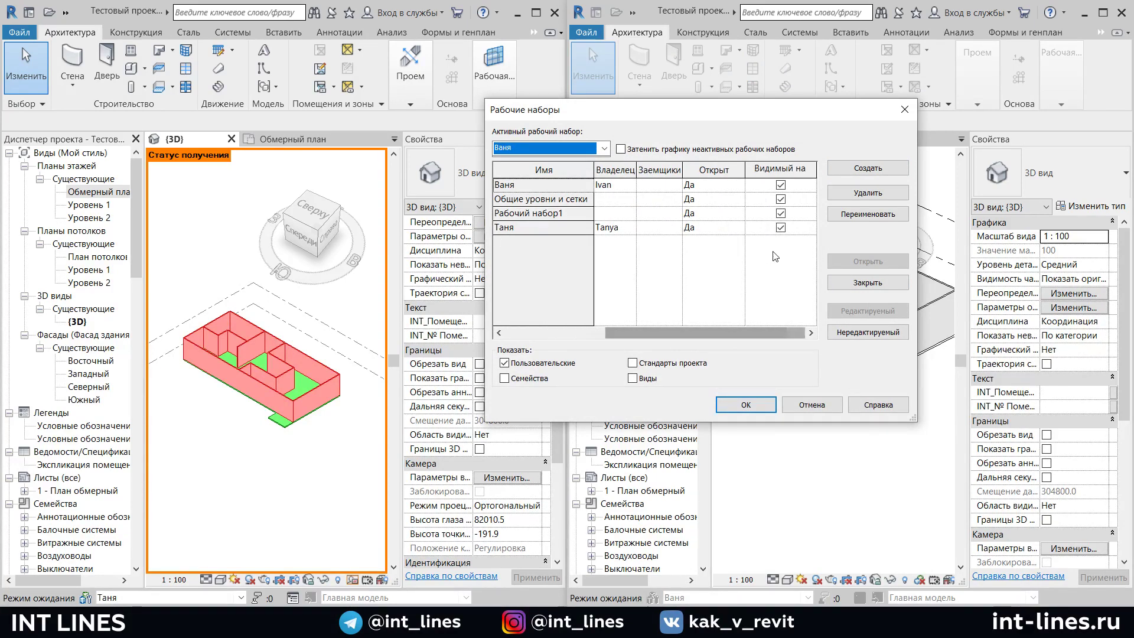
pyautogui.click(781, 229)
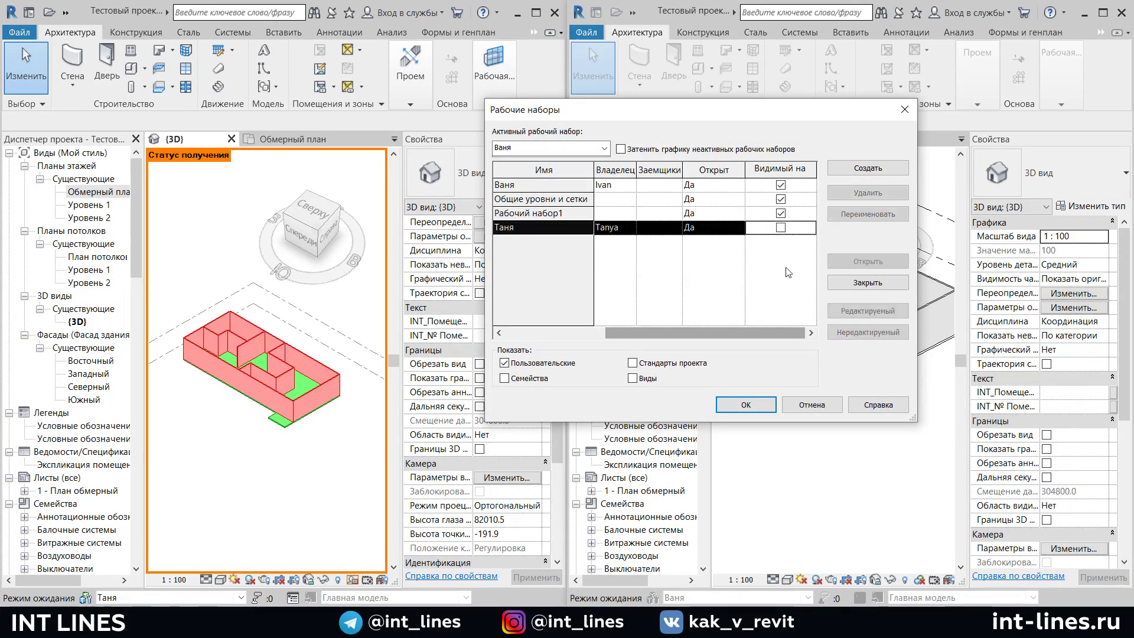
pyautogui.click(748, 406)
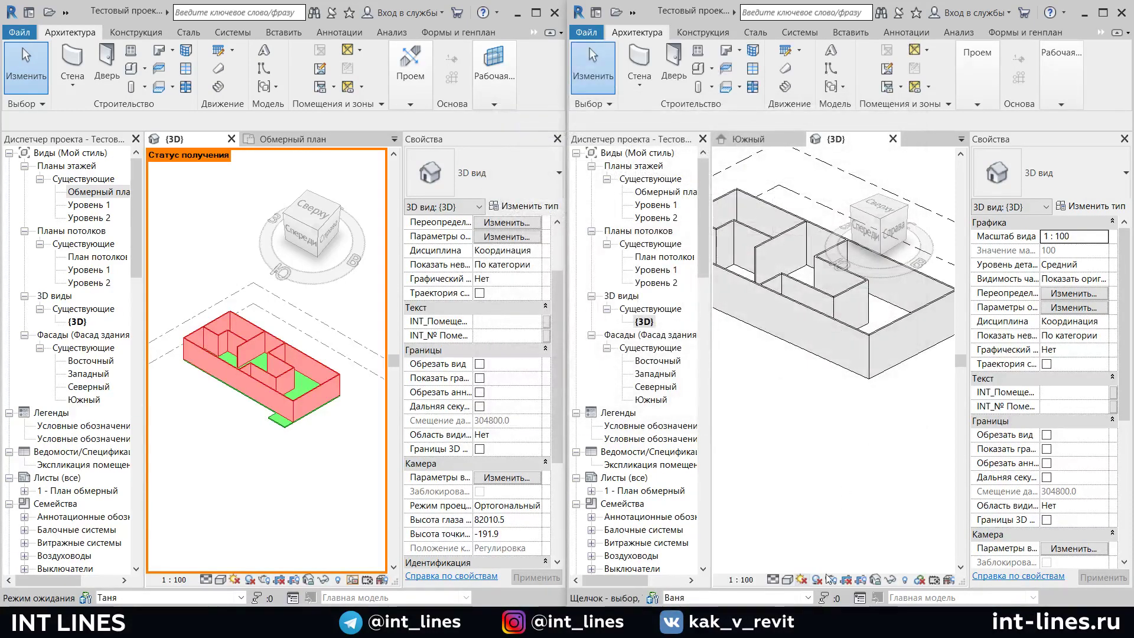
# Inspect the right 3D view's hidden elements with Reveal Hidden Elements while orbiting
pyautogui.click(906, 579)
pyautogui.moveTo(878, 384)
pyautogui.keyDown('shift'); pyautogui.mouseDown(button='middle')
pyautogui.moveTo(866, 481)
pyautogui.moveTo(862, 450)
pyautogui.mouseUp(button='middle'); pyautogui.keyUp('shift')
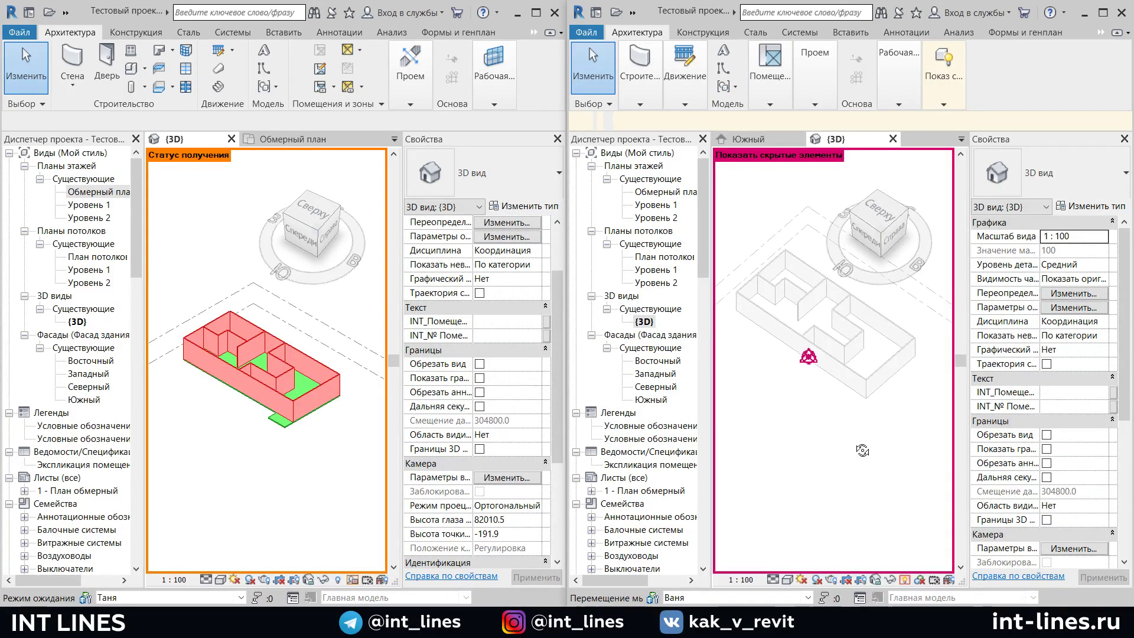
pyautogui.click(906, 580)
pyautogui.keyDown('shift'); pyautogui.moveTo(826, 446); pyautogui.dragTo(851, 473, button='middle'); pyautogui.keyUp('shift')
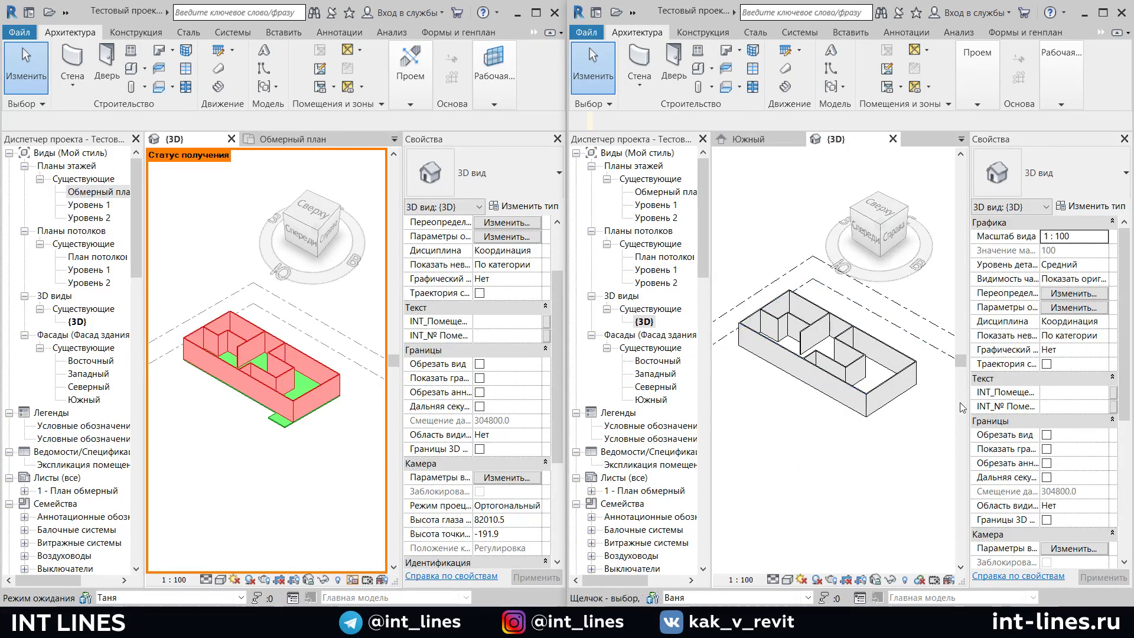
# Browse the Floors category in Visibility/Graphics, then close it and reframe the view
pyautogui.click(1055, 294)
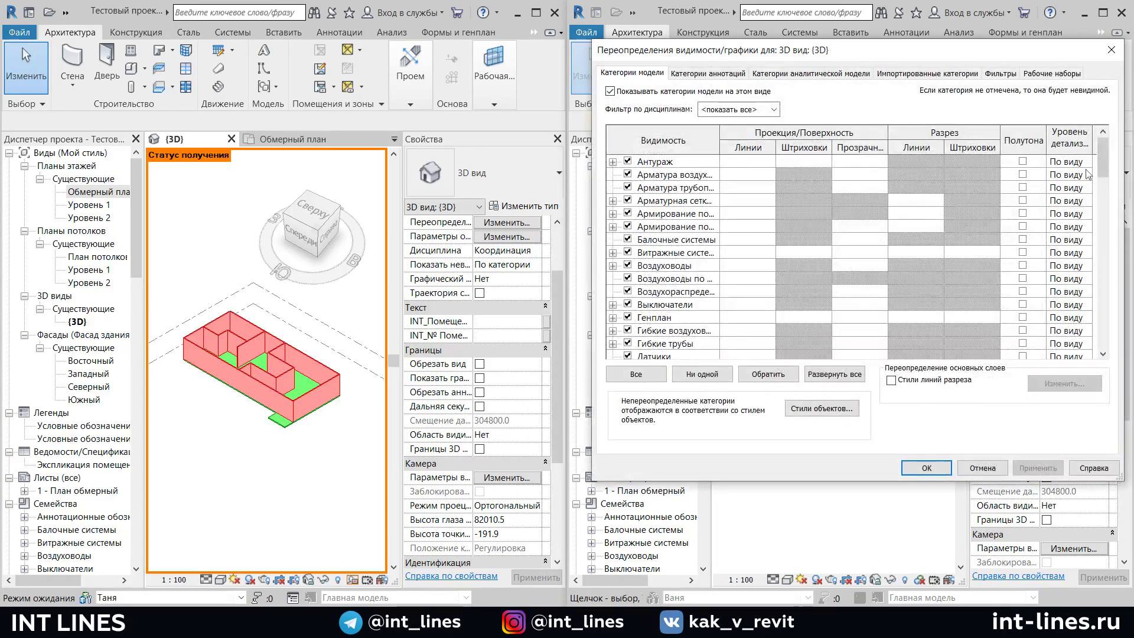
pyautogui.moveTo(1100, 155)
pyautogui.mouseDown()
pyautogui.moveTo(1106, 330)
pyautogui.moveTo(1108, 255)
pyautogui.mouseUp()
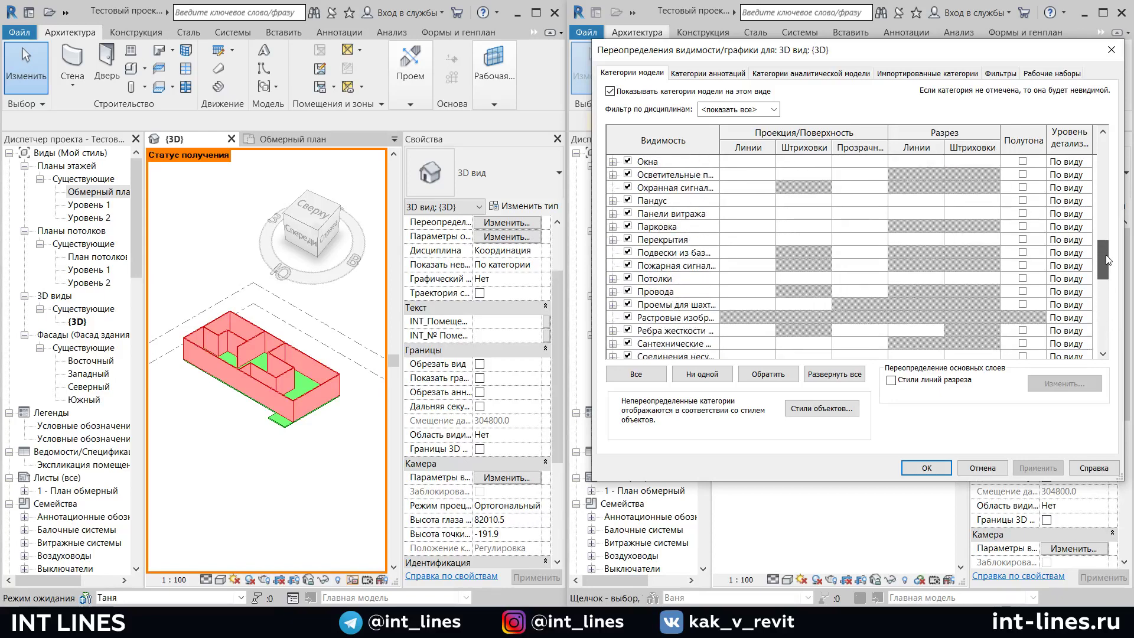
pyautogui.click(613, 252)
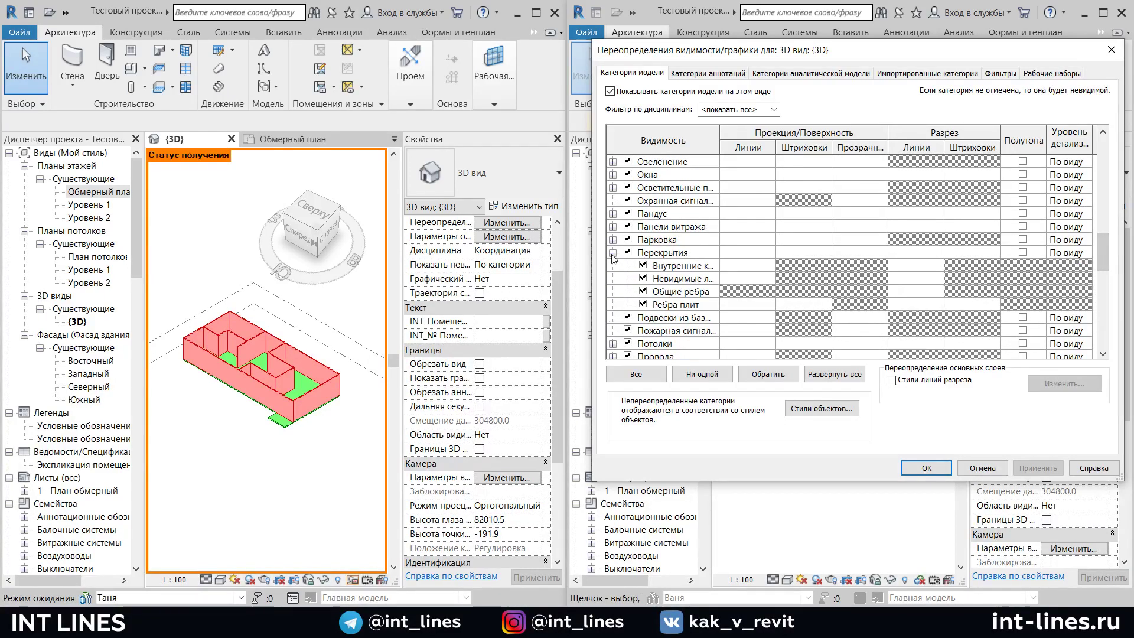
pyautogui.click(1106, 48)
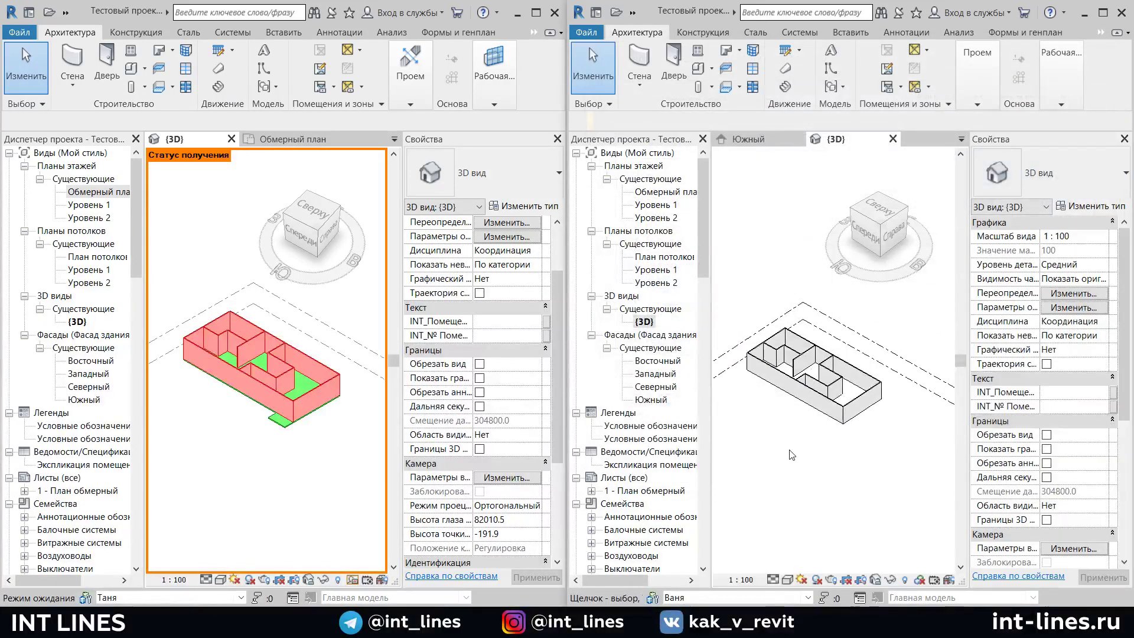
pyautogui.moveTo(791, 407); pyautogui.dragTo(821, 415, button='middle')
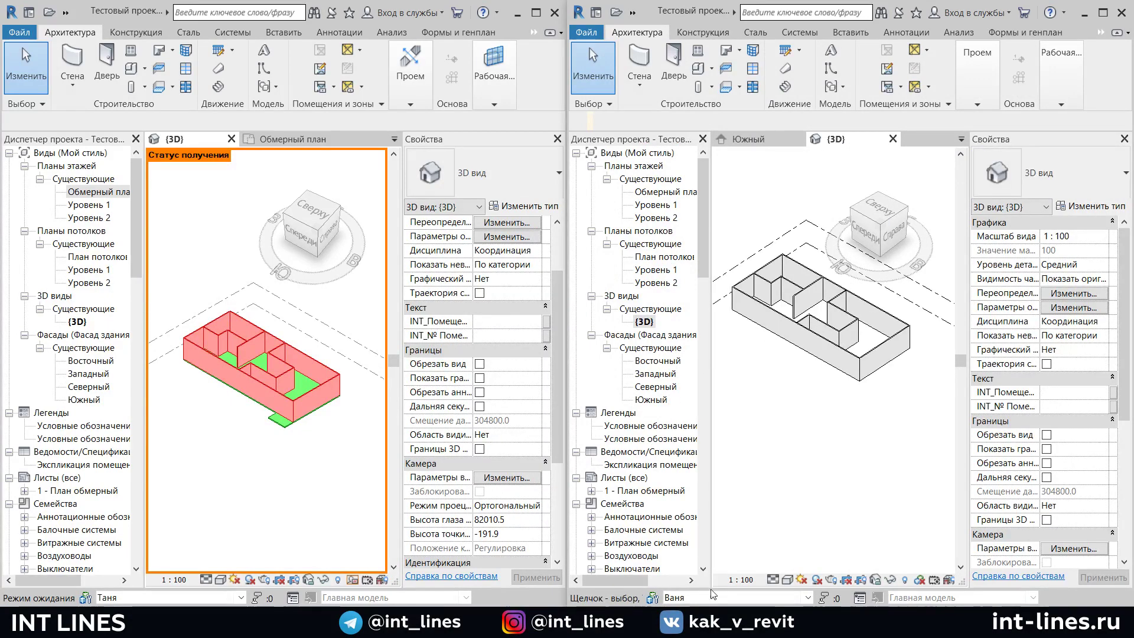
pyautogui.click(651, 598)
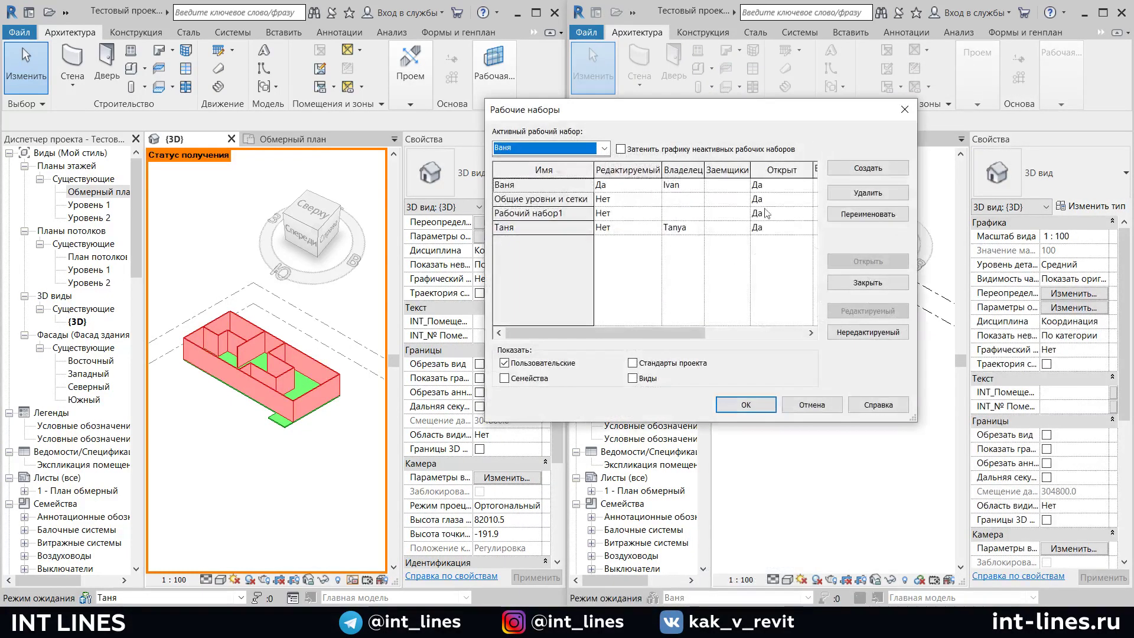
# Tick Visible for the other user's workset in the Worksets list and click OK
pyautogui.moveTo(641, 329); pyautogui.dragTo(742, 331)
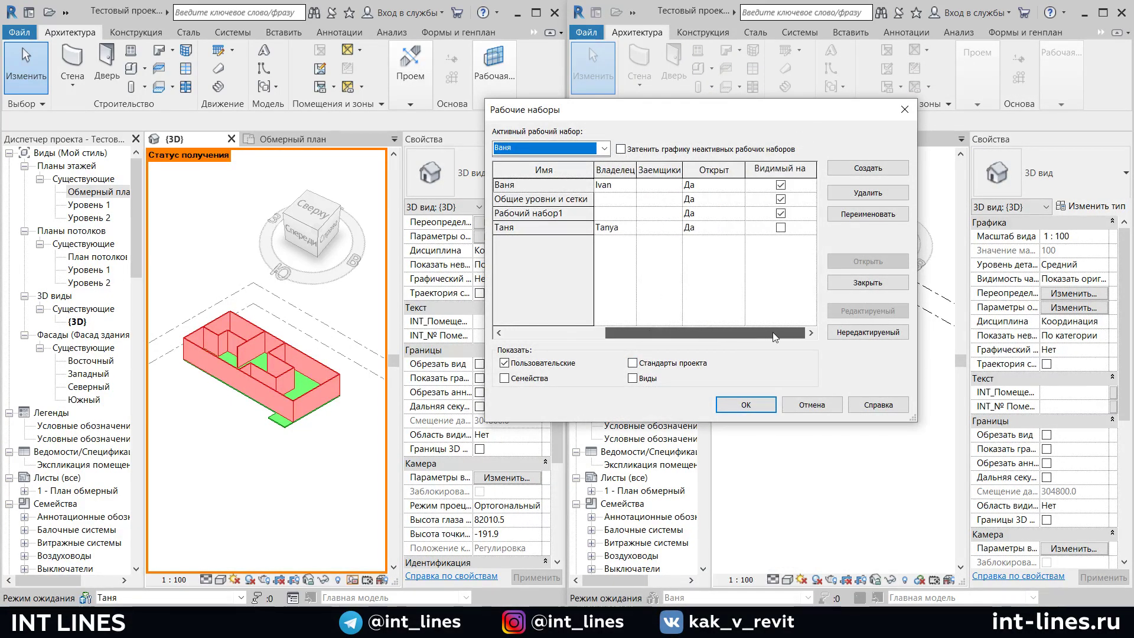
pyautogui.click(739, 228)
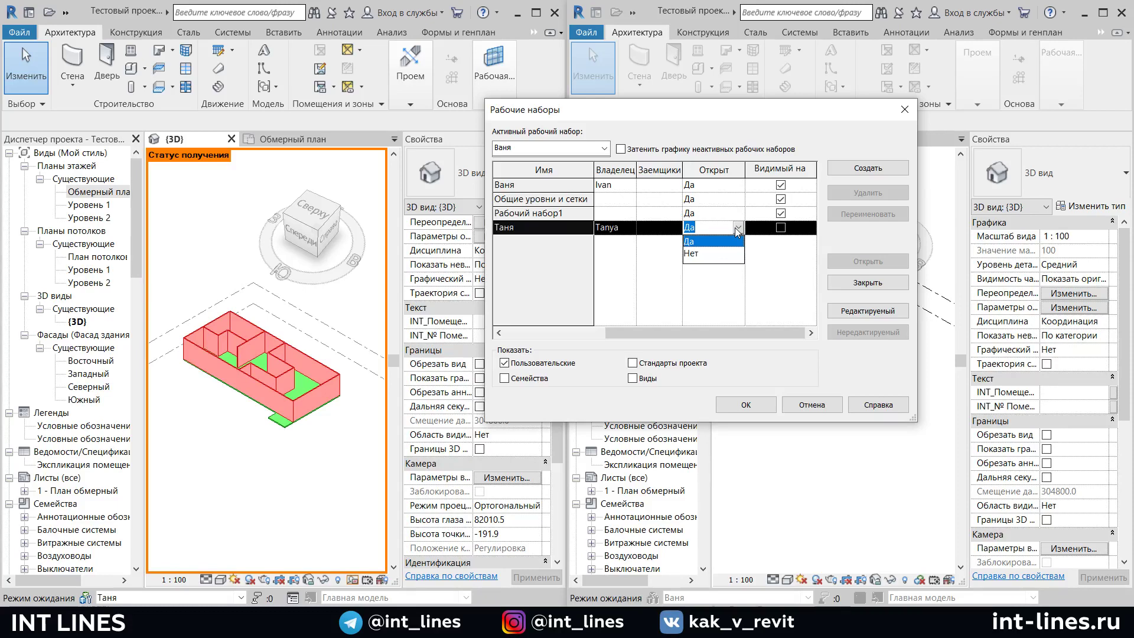
pyautogui.click(734, 228)
pyautogui.click(782, 229)
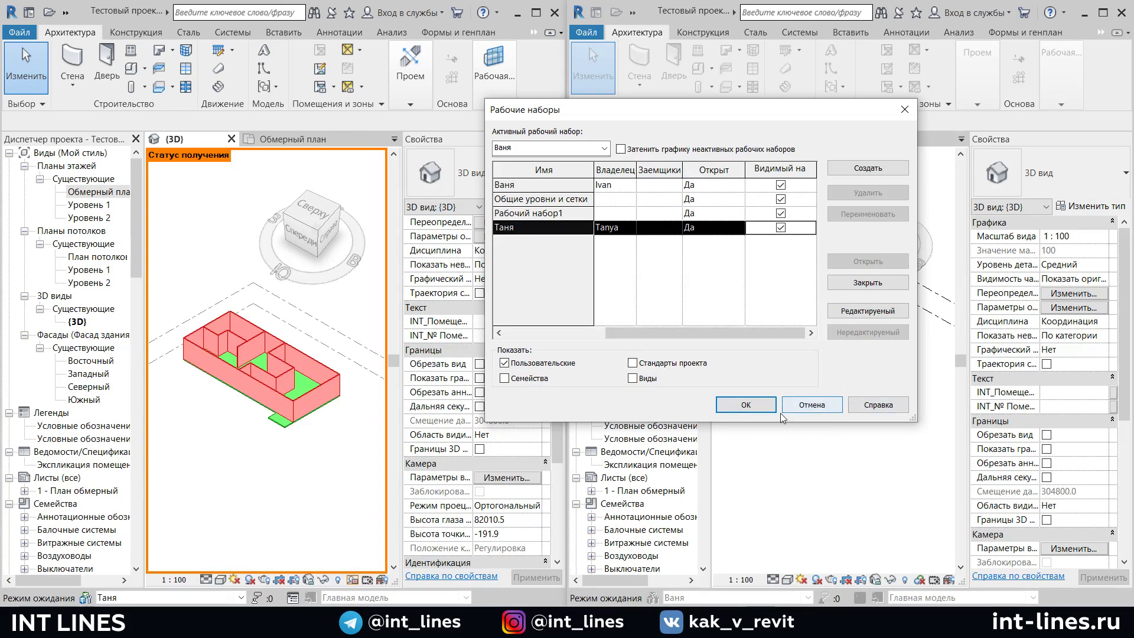
pyautogui.click(745, 405)
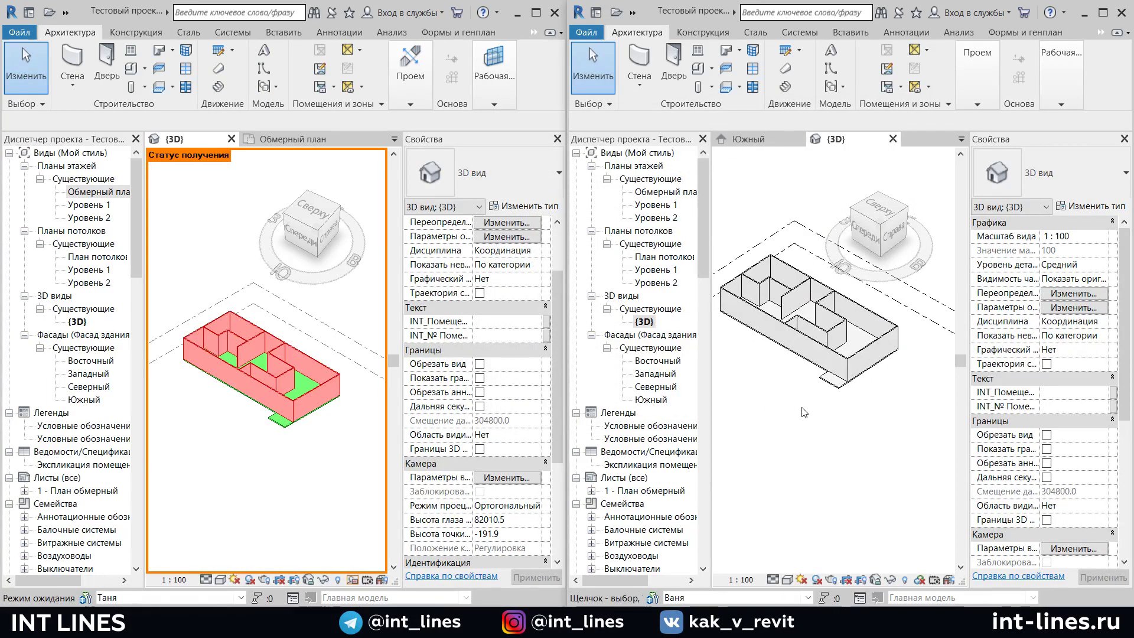
# Set the right 3D view's worksharing display to Checkout Status
pyautogui.moveTo(803, 411); pyautogui.dragTo(855, 443, button='middle')
pyautogui.click(933, 581)
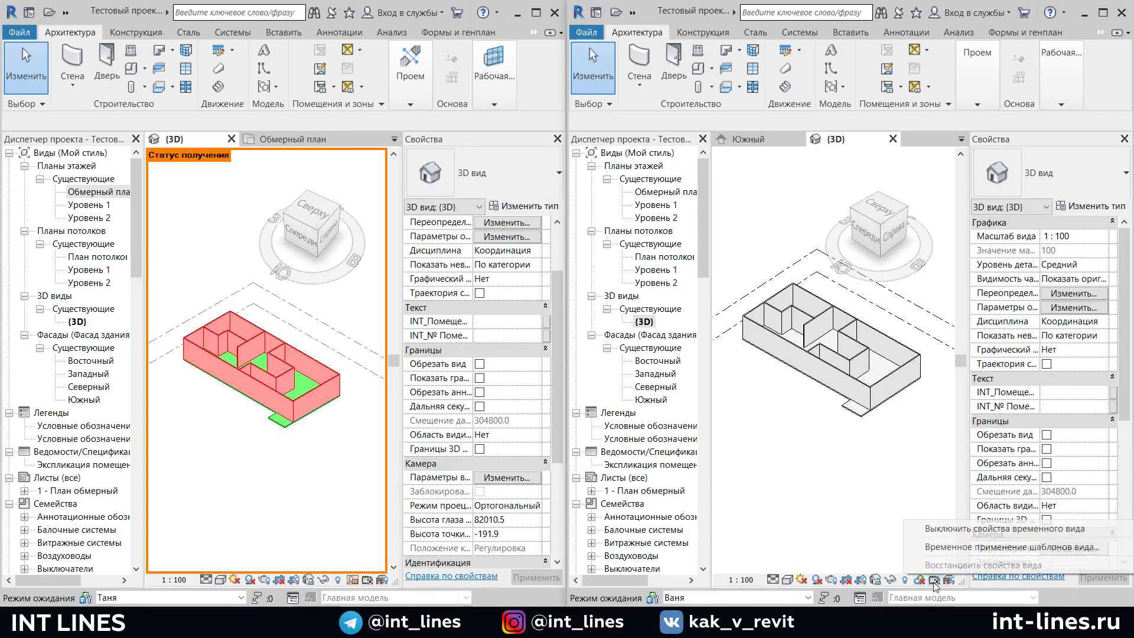
pyautogui.click(919, 580)
pyautogui.click(947, 498)
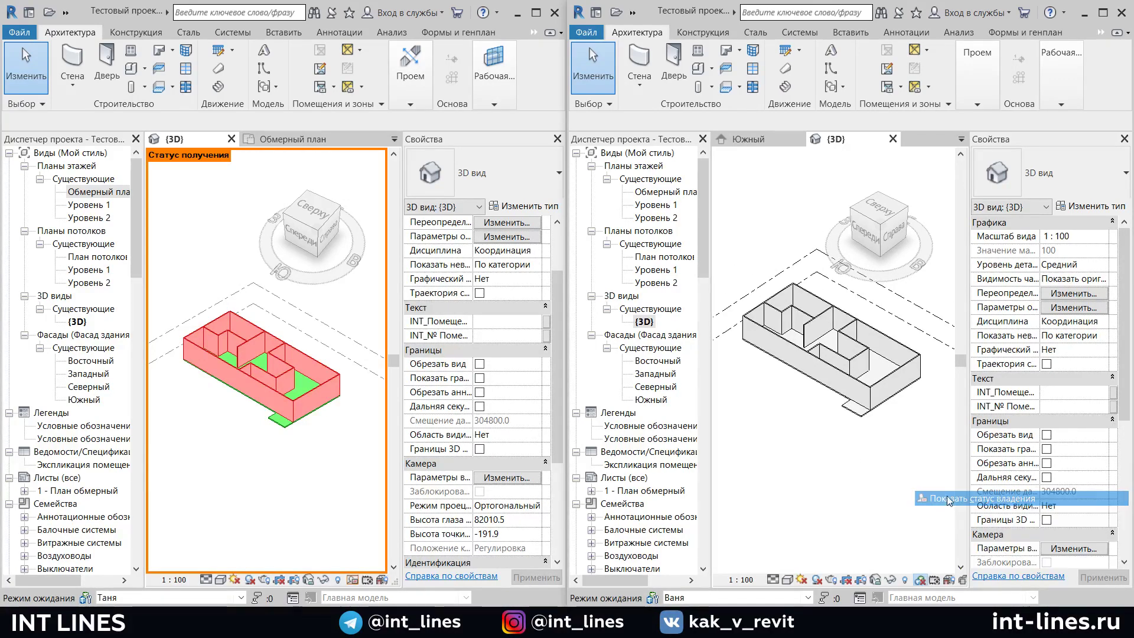
# Glance at the Notepad lesson outline, minimize it, and zoom into the left view
pyautogui.click(485, 603)
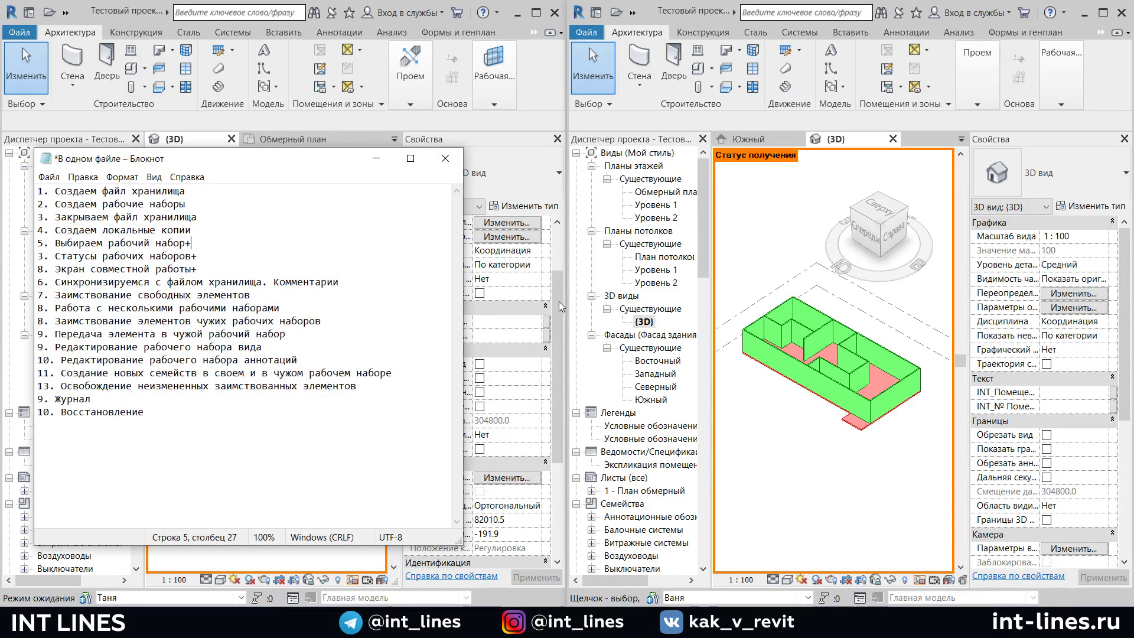
pyautogui.click(376, 158)
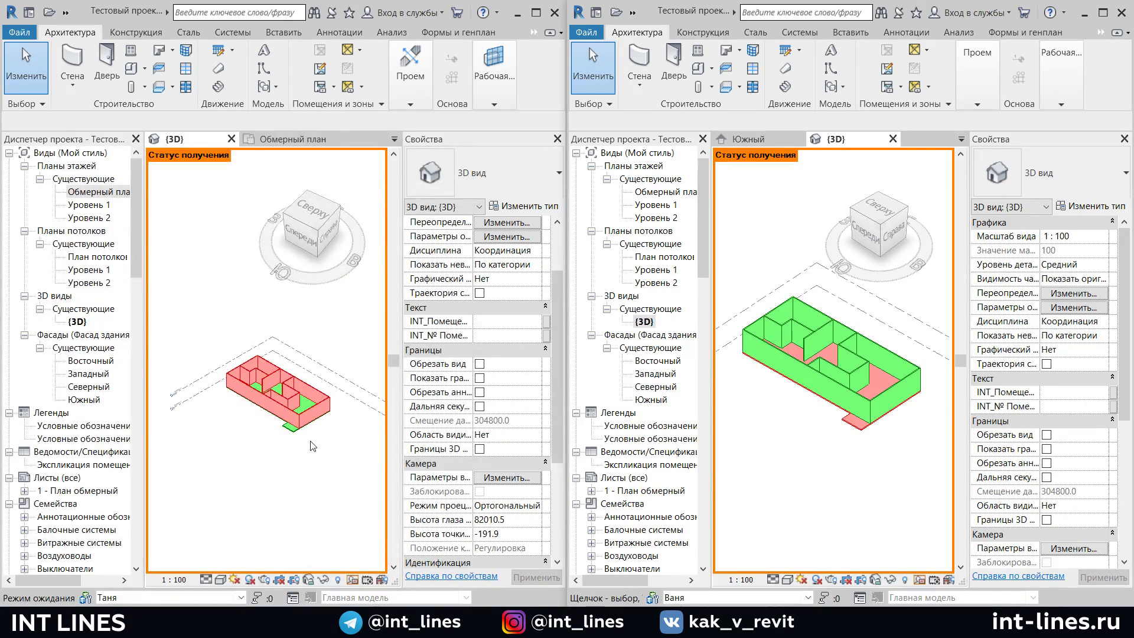
pyautogui.scroll(1, 304, 443)
pyautogui.scroll(1, 274, 446)
pyautogui.scroll(1, 260, 437)
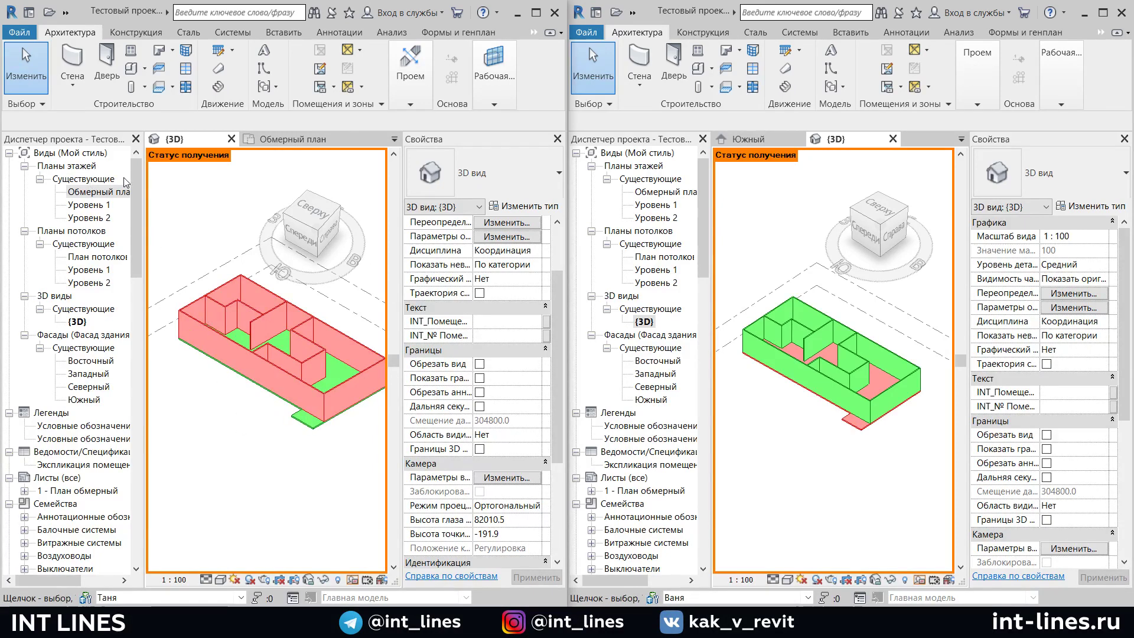
# Open Обмерный план in the left copy and colour it by Checkout Status
pyautogui.doubleClick(98, 192)
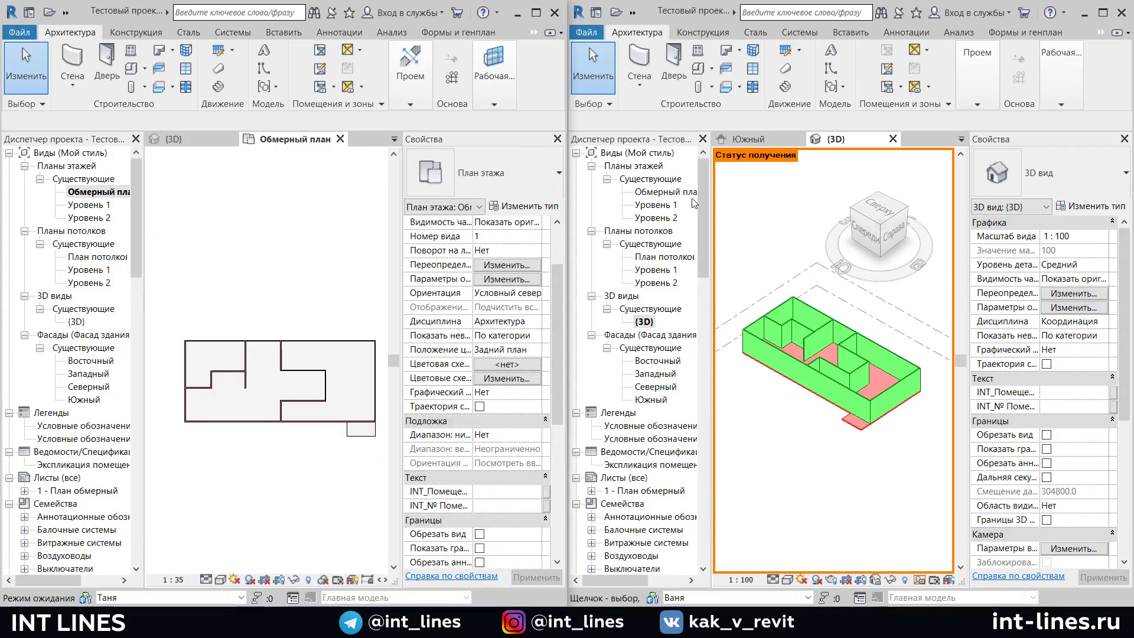
pyautogui.click(670, 192)
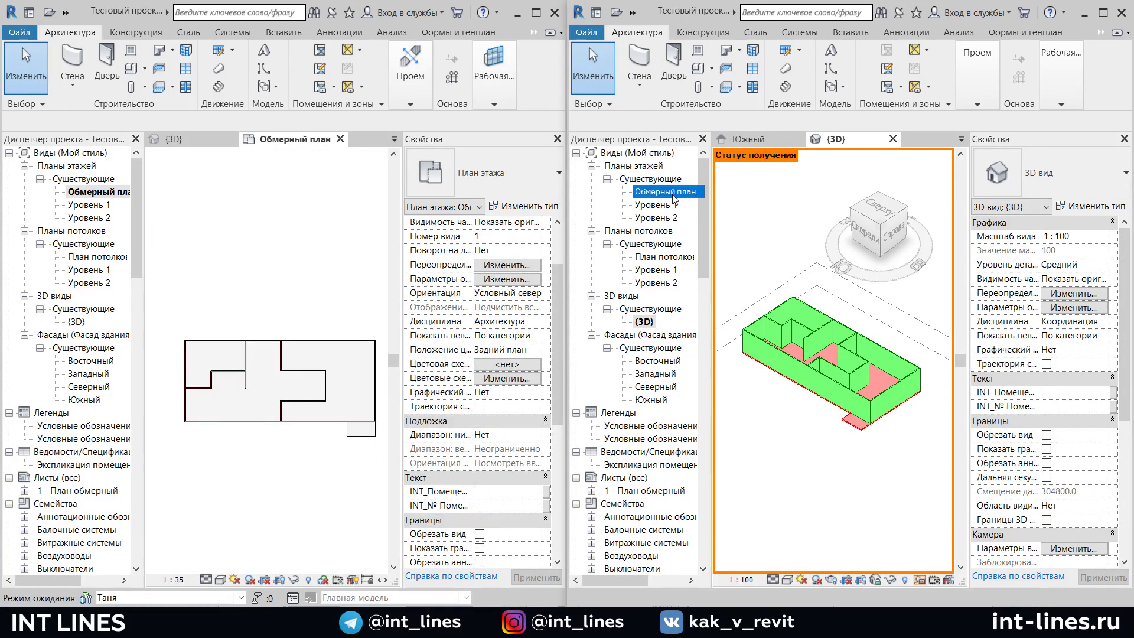
pyautogui.click(324, 583)
pyautogui.click(354, 502)
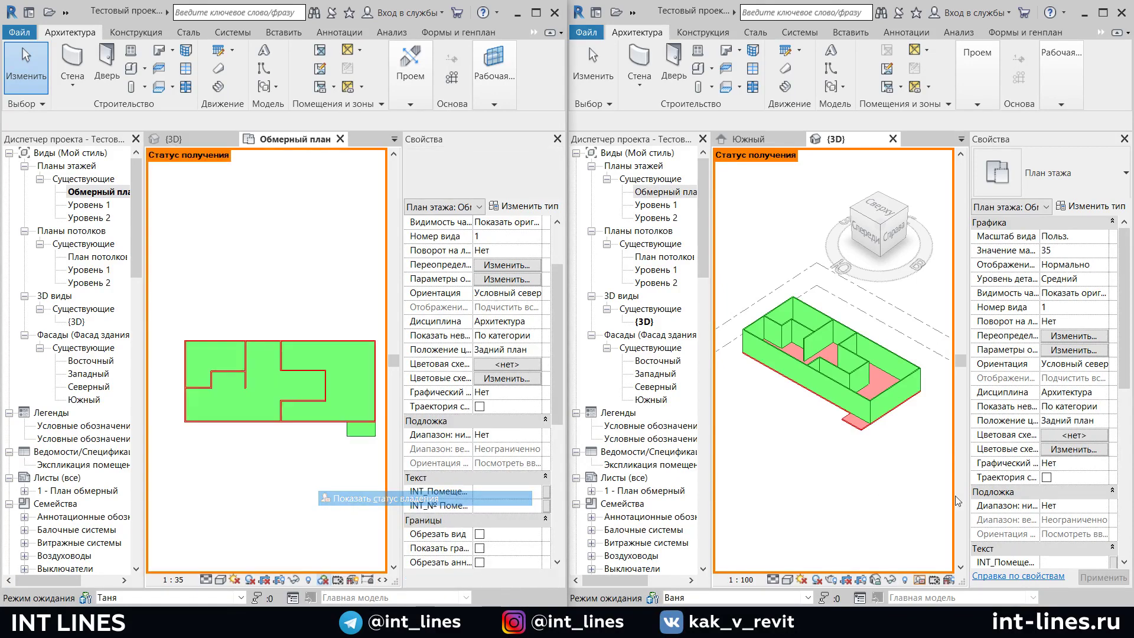
# Open Обмерный план in the second copy and colour it by Checkout Status
pyautogui.click(922, 582)
pyautogui.click(679, 192)
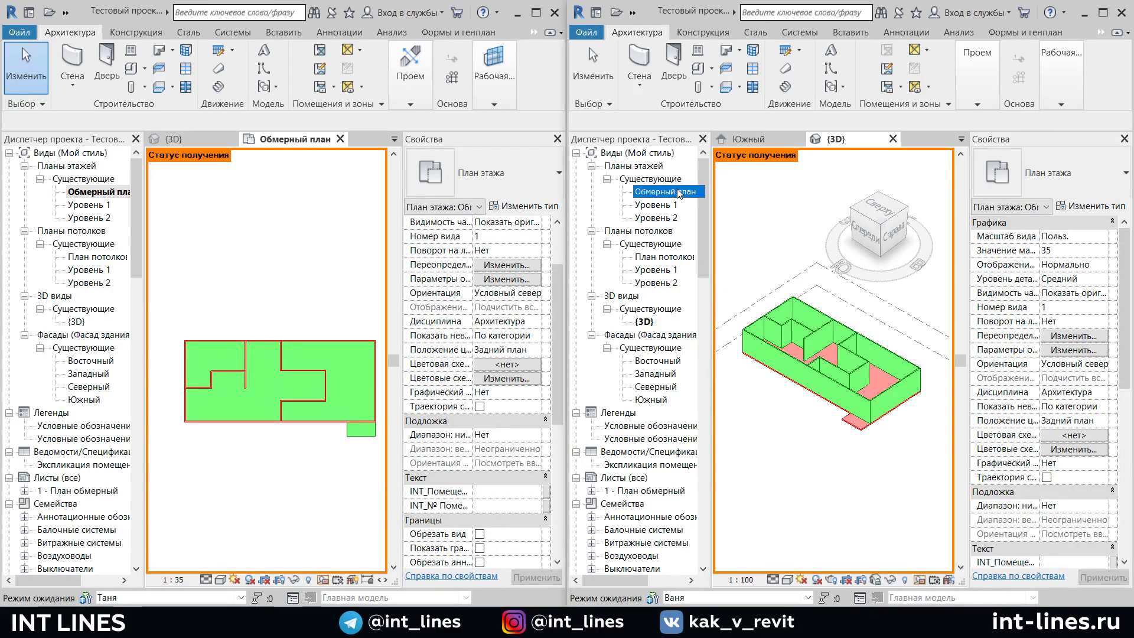
pyautogui.doubleClick(679, 193)
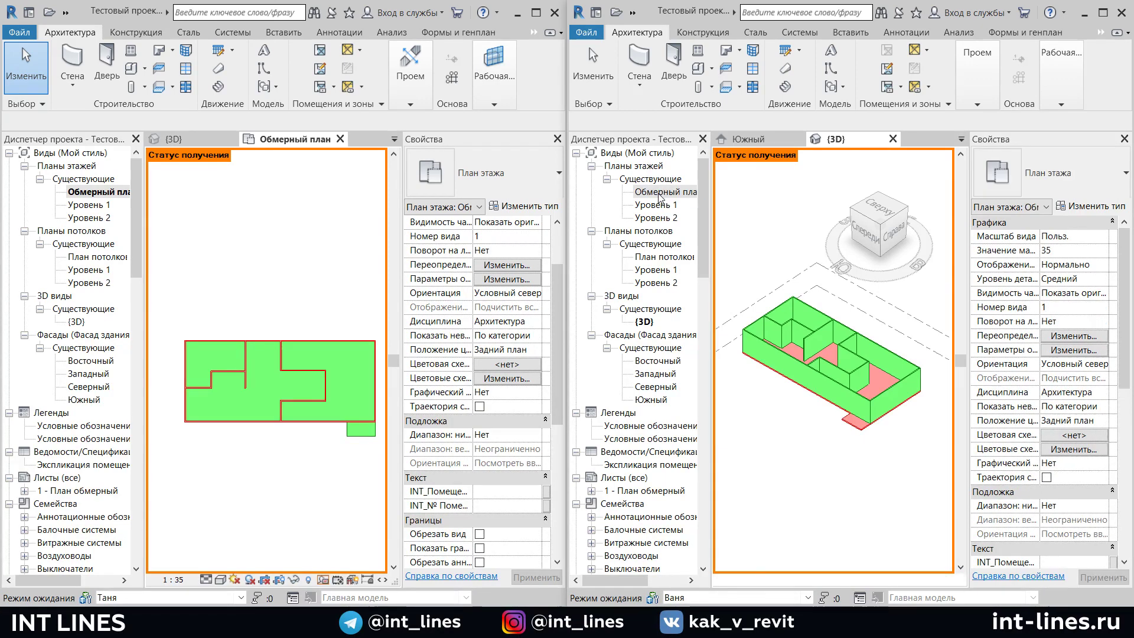
pyautogui.click(923, 583)
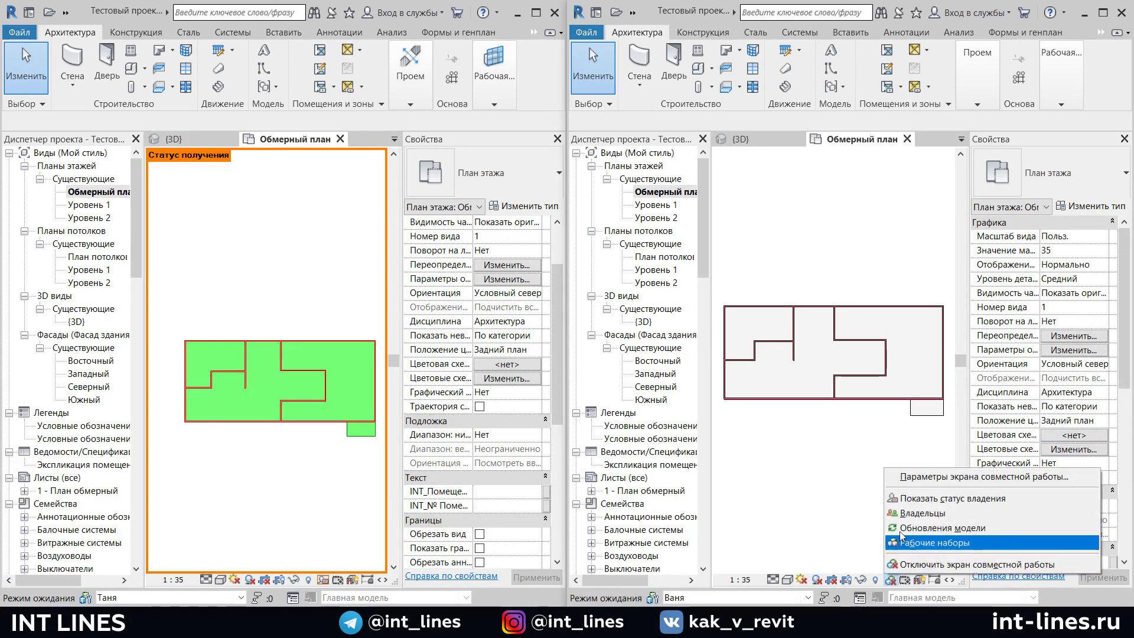
pyautogui.click(921, 498)
# Reframe both floor plans and select a horizontal wall in the right plan
pyautogui.moveTo(263, 299); pyautogui.dragTo(264, 191, button='middle')
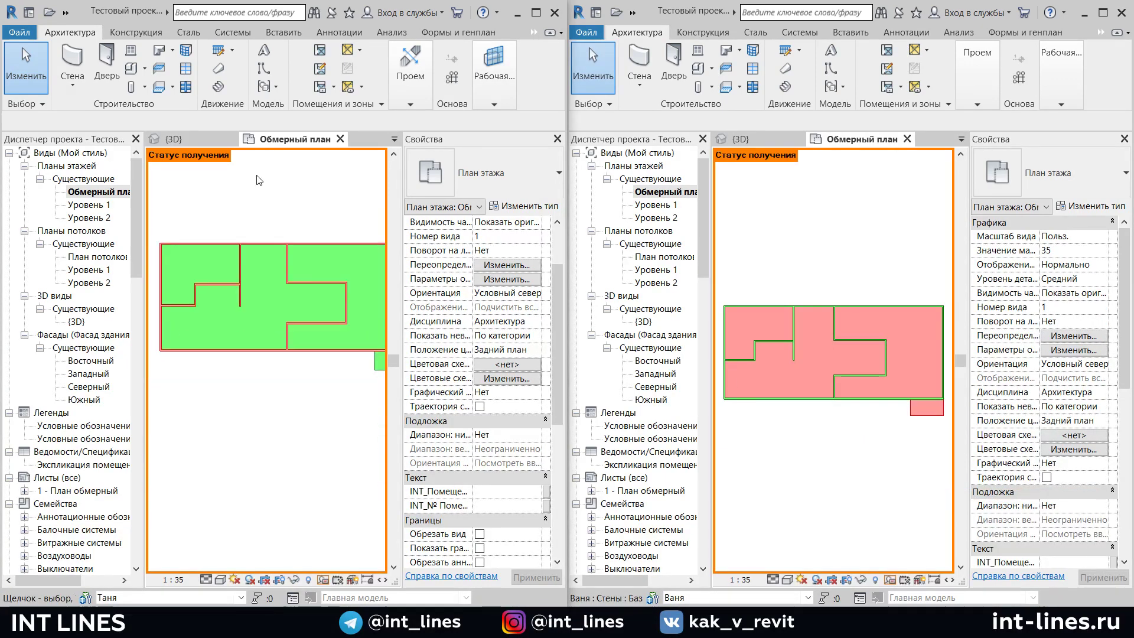
pyautogui.scroll(1, 210, 225)
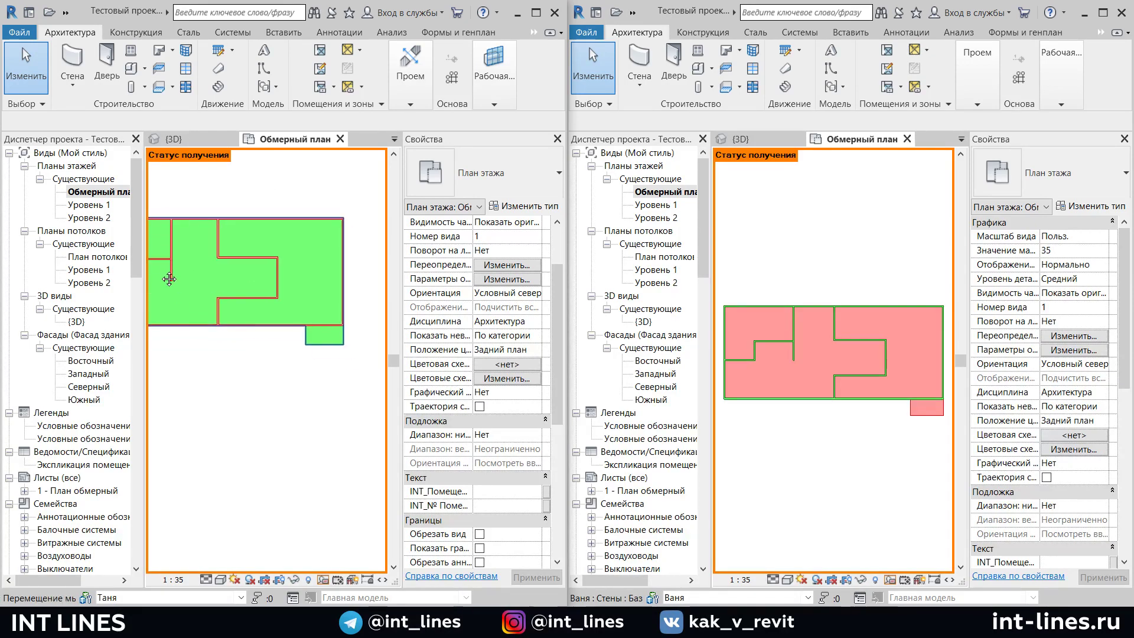
pyautogui.moveTo(234, 268)
pyautogui.mouseDown(button='middle')
pyautogui.moveTo(216, 352)
pyautogui.moveTo(248, 347)
pyautogui.mouseUp(button='middle')
pyautogui.scroll(2, 781, 300)
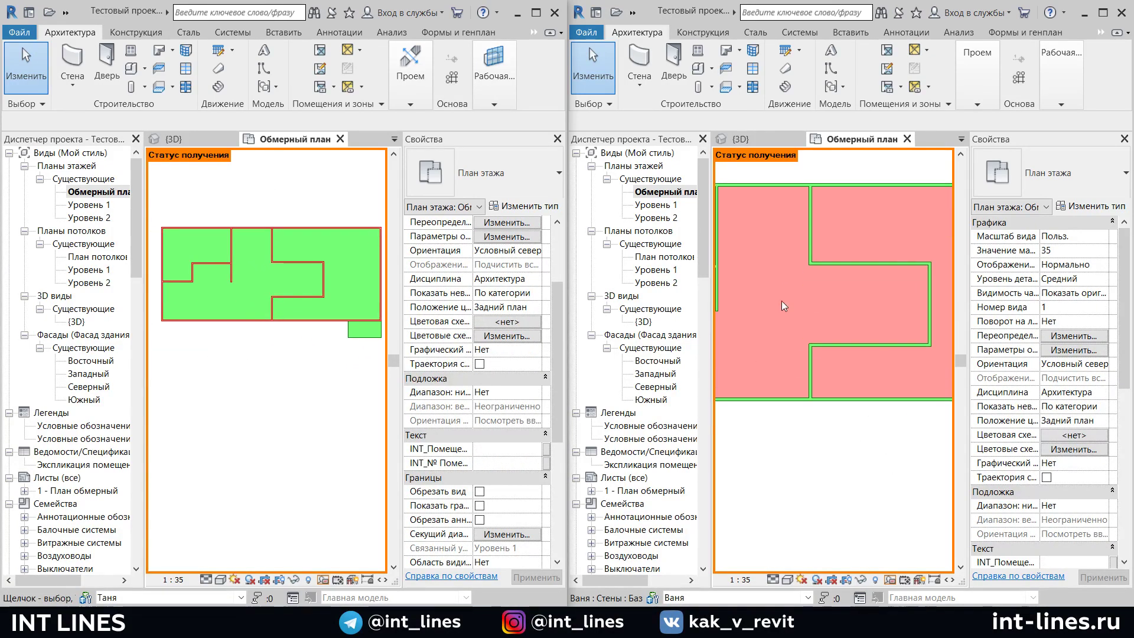
pyautogui.scroll(-2, 771, 286)
pyautogui.moveTo(801, 312); pyautogui.dragTo(849, 325, button='middle')
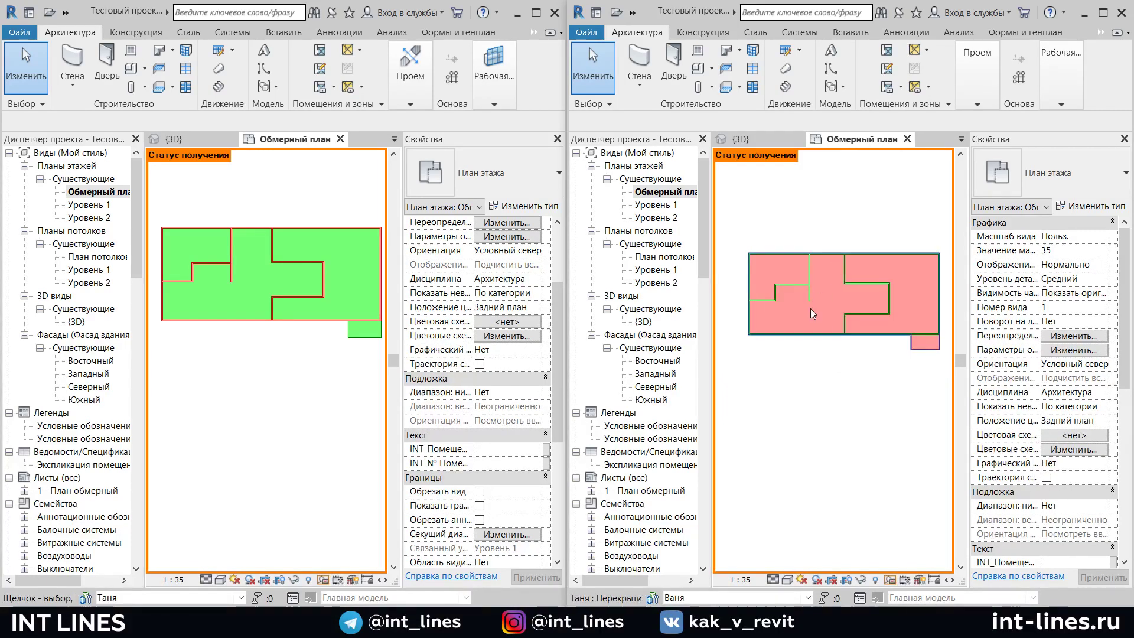
pyautogui.scroll(2, 810, 308)
pyautogui.scroll(2, 792, 291)
pyautogui.scroll(1, 792, 271)
pyautogui.scroll(-1, 795, 277)
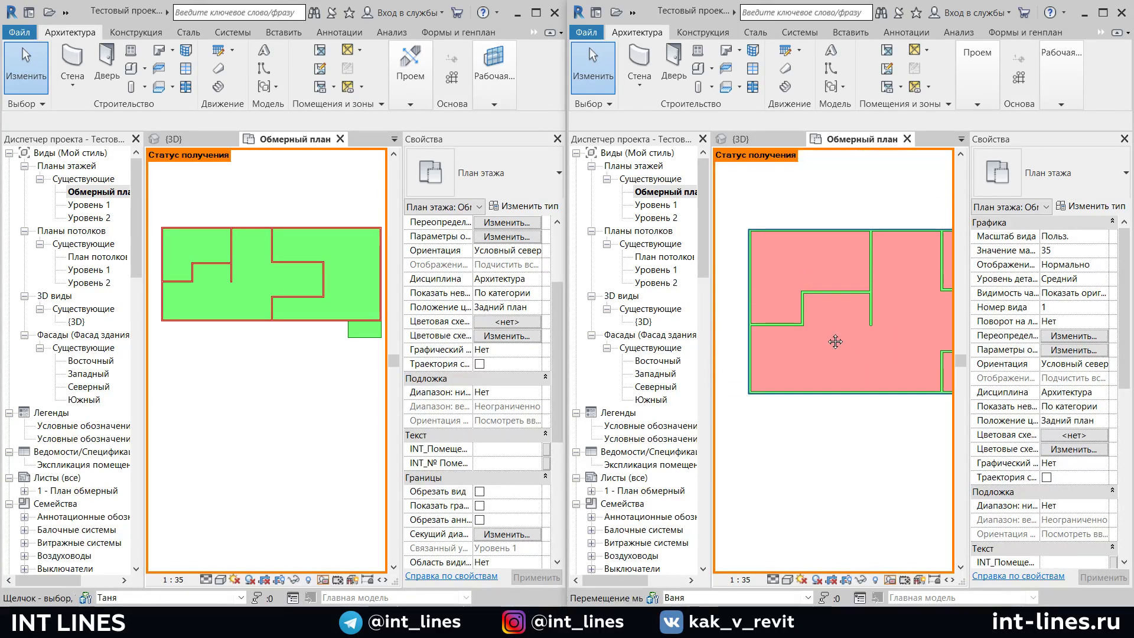
pyautogui.scroll(1, 786, 279)
pyautogui.click(785, 276)
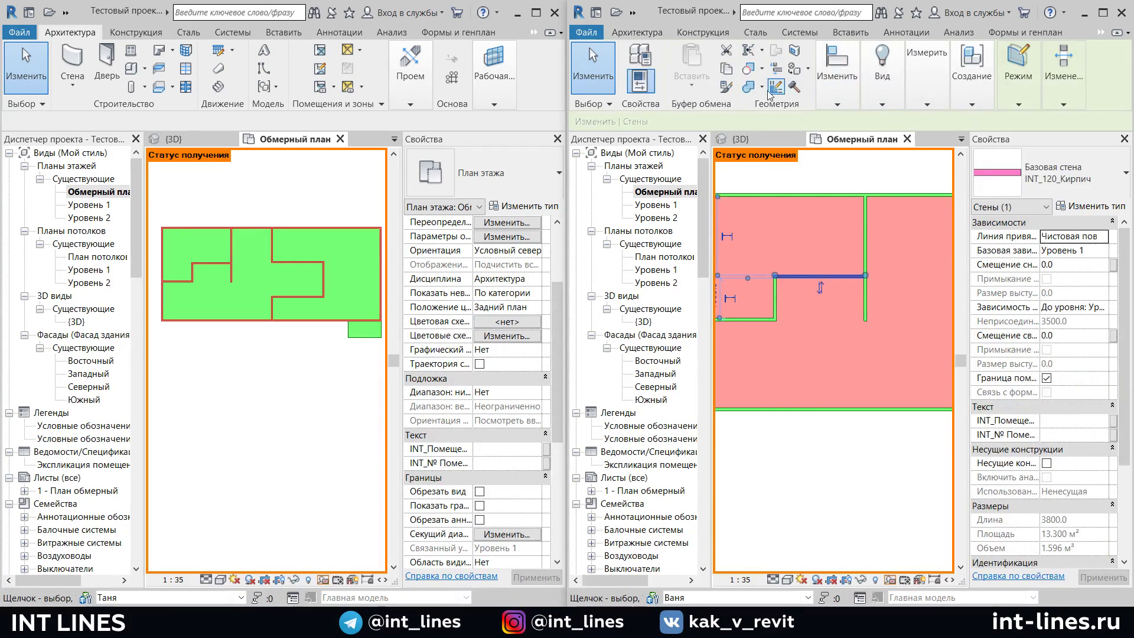
# In the second copy's plan, draw an L-shaped partition chain running left, then up
pyautogui.click(881, 94)
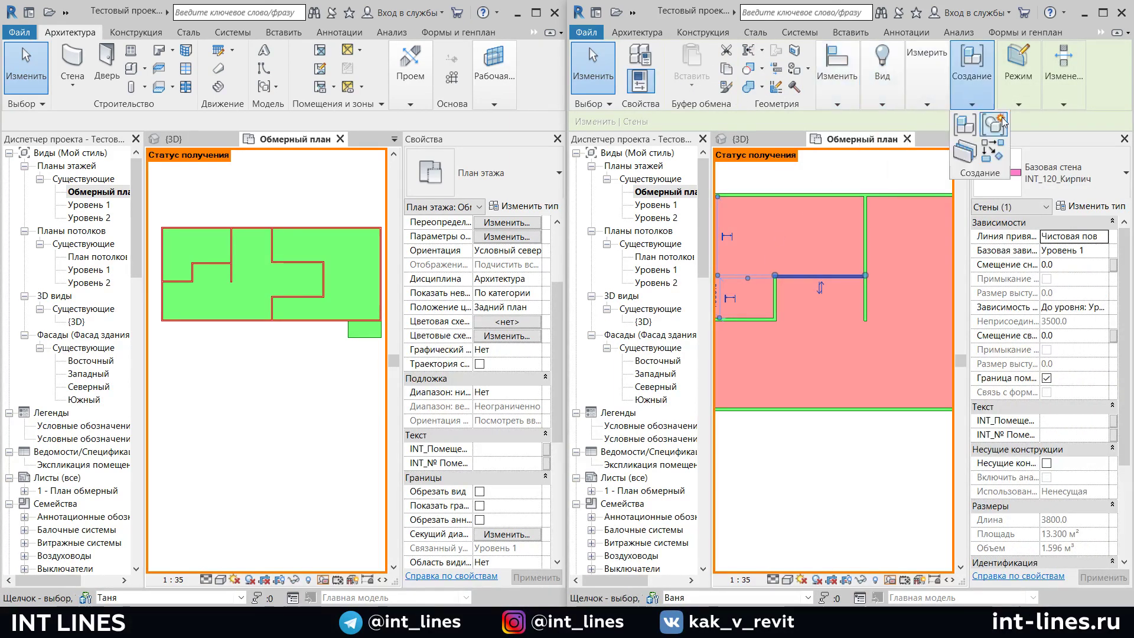
pyautogui.moveTo(821, 260); pyautogui.dragTo(848, 292, button='middle')
pyautogui.press('w')
pyautogui.press('a')
pyautogui.scroll(-1, 848, 292)
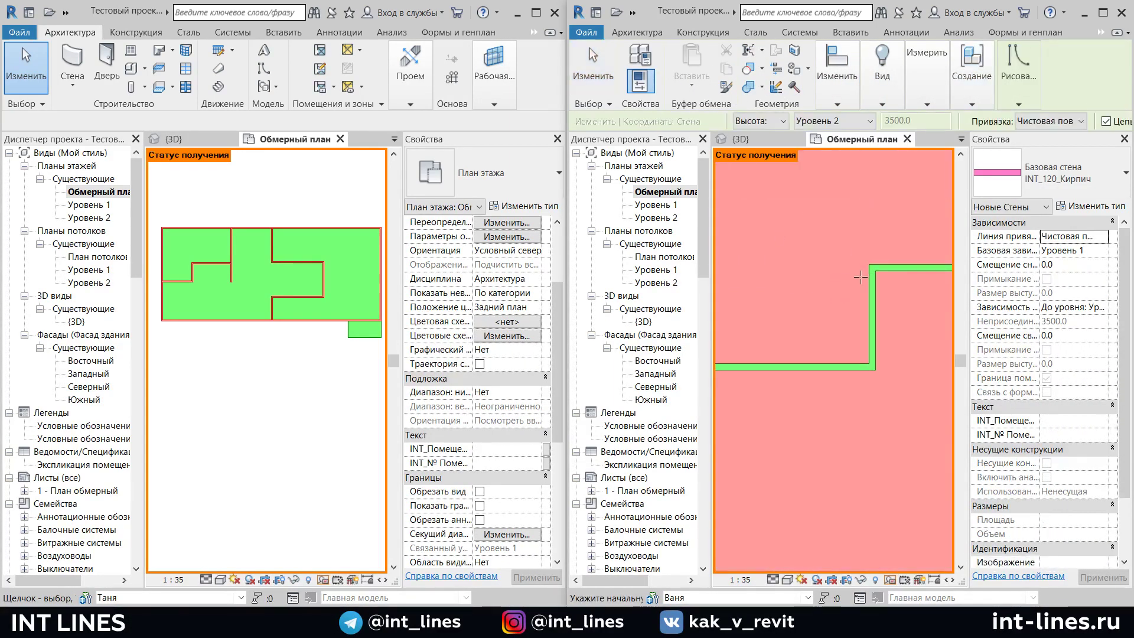
pyautogui.scroll(2, 860, 266)
pyautogui.click(870, 265)
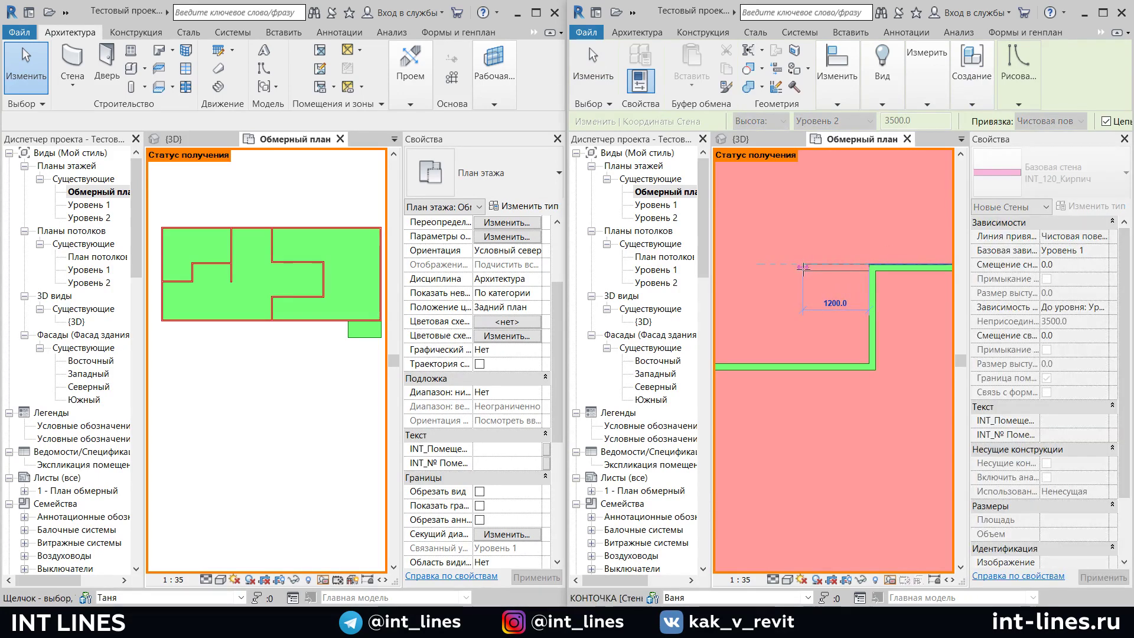
pyautogui.click(801, 265)
pyautogui.click(801, 204)
pyautogui.press('Escape')
pyautogui.press('Escape')
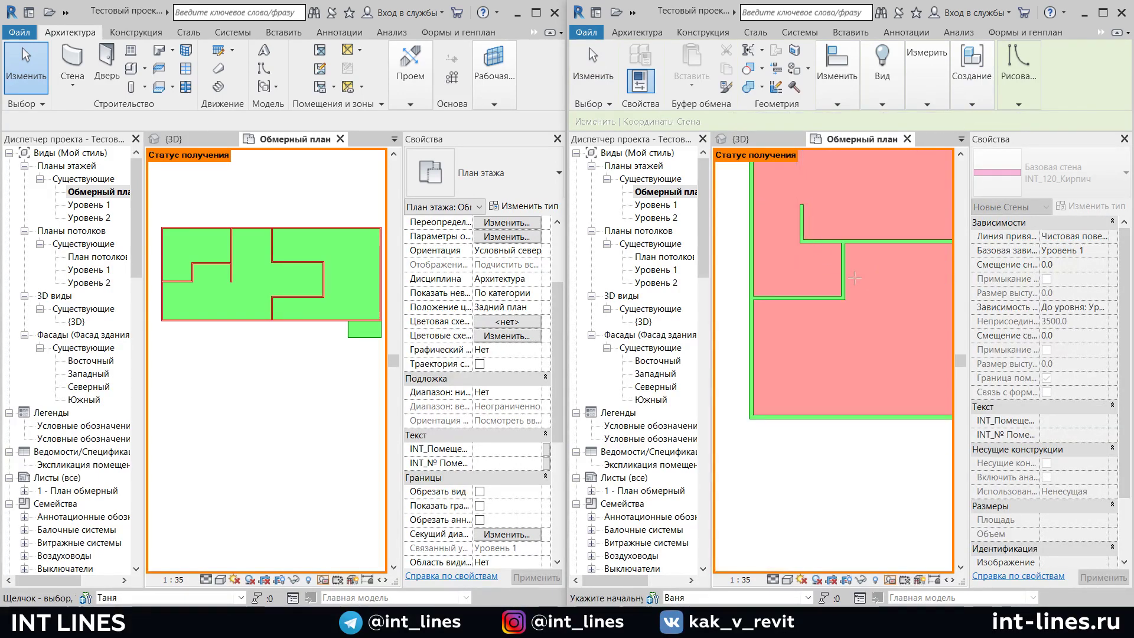
# Add a short vertical partition wall starting at the wall junction
pyautogui.press('w')
pyautogui.press('a')
pyautogui.scroll(-2, 815, 248)
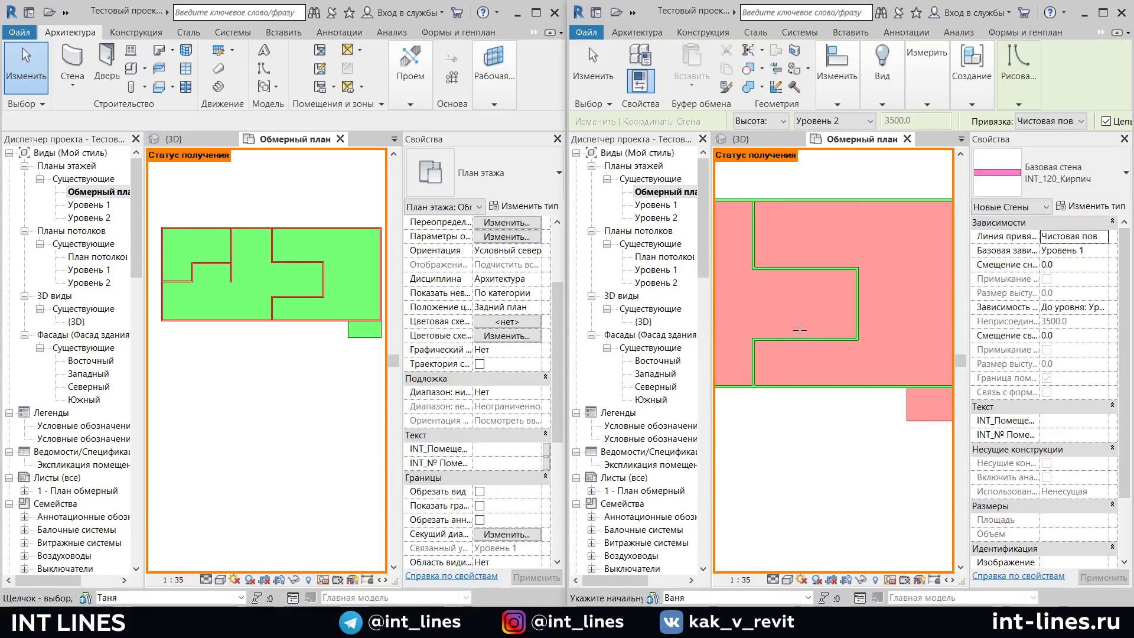
pyautogui.scroll(1, 760, 342)
pyautogui.click(757, 339)
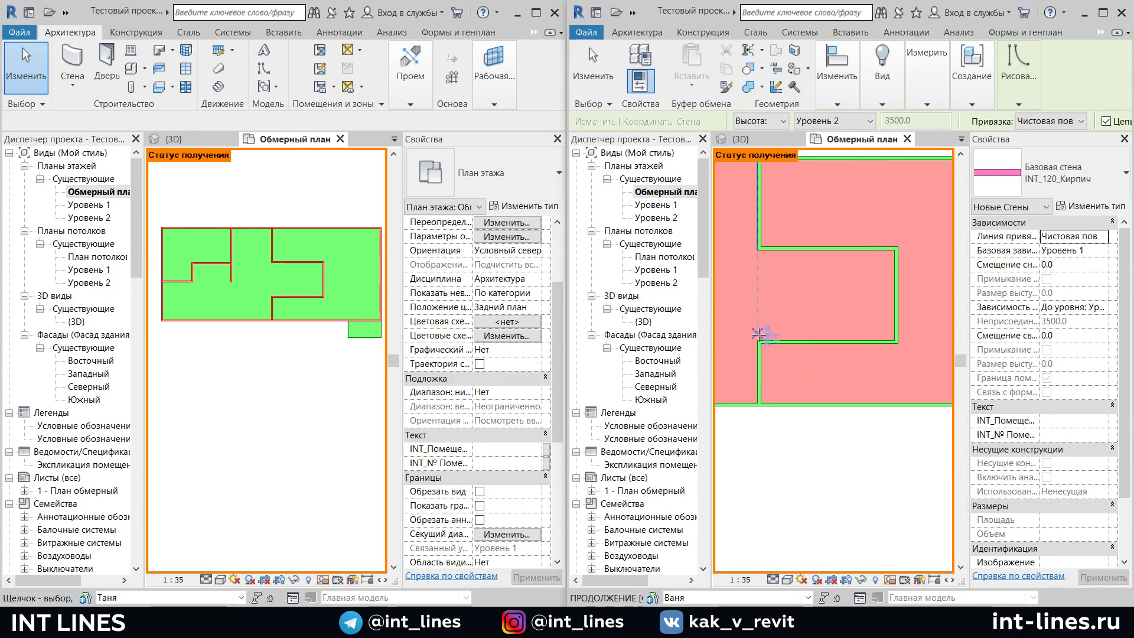
pyautogui.click(757, 291)
pyautogui.press('Escape')
pyautogui.press('Escape')
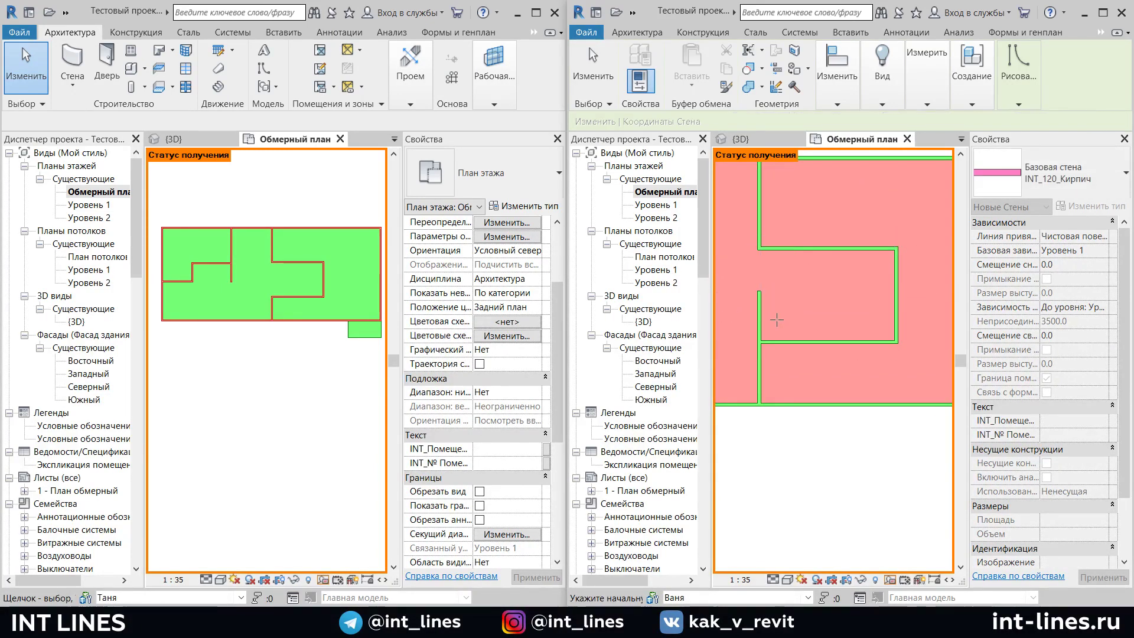
# Draw a 1400 mm horizontal partition wall from the existing wall face
pyautogui.press('w')
pyautogui.press('a')
pyautogui.click(761, 312)
pyautogui.press('Escape')
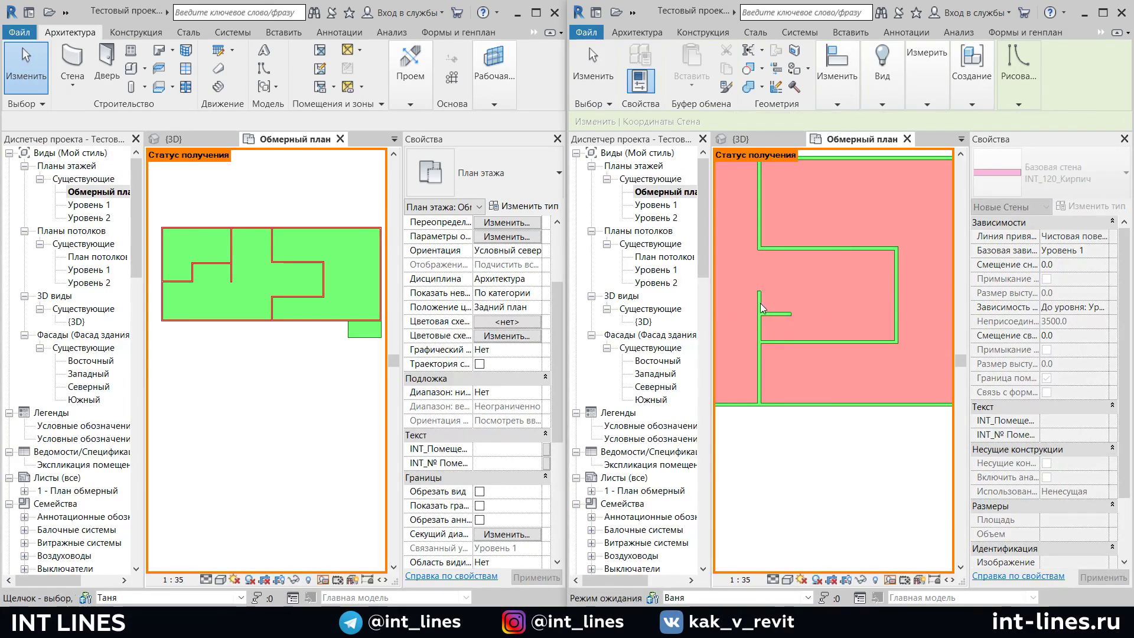
pyautogui.scroll(1, 765, 304)
pyautogui.click(757, 286)
pyautogui.click(801, 288)
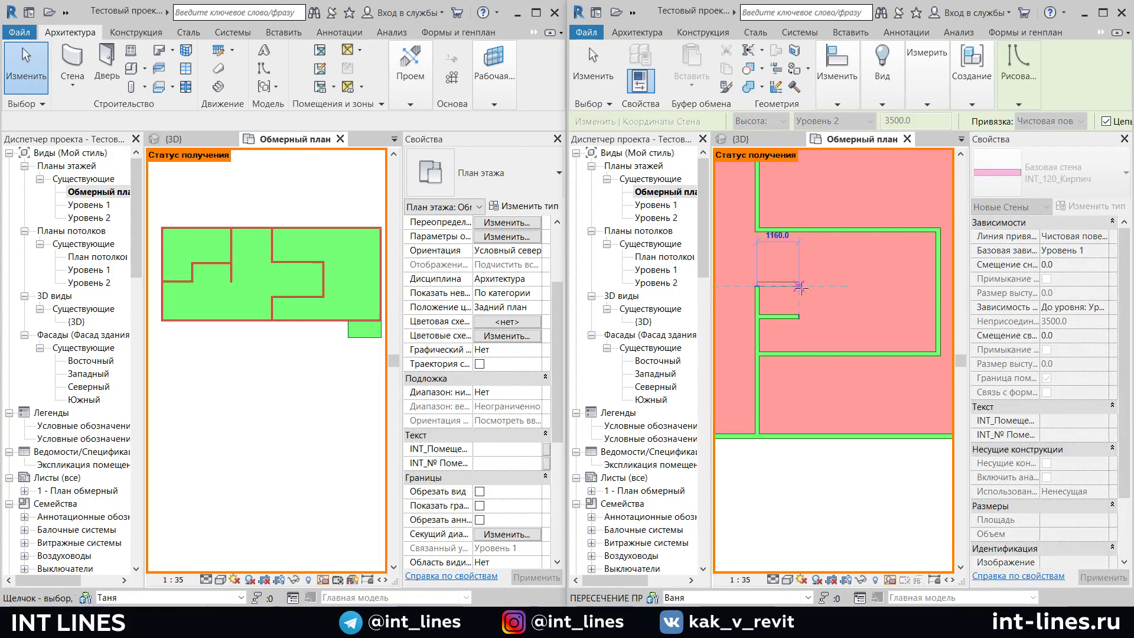
pyautogui.press('Escape')
# Add a short partition wall off the right wall face and check its dimensions
pyautogui.scroll(-1, 886, 307)
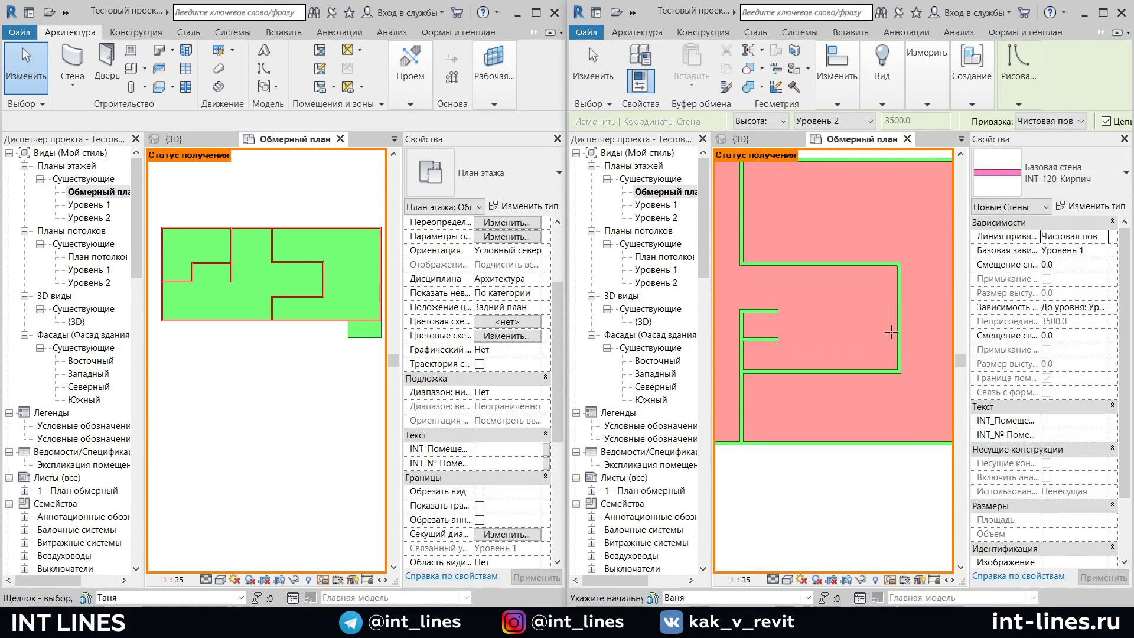
pyautogui.click(896, 340)
pyautogui.click(853, 342)
pyautogui.press('Escape')
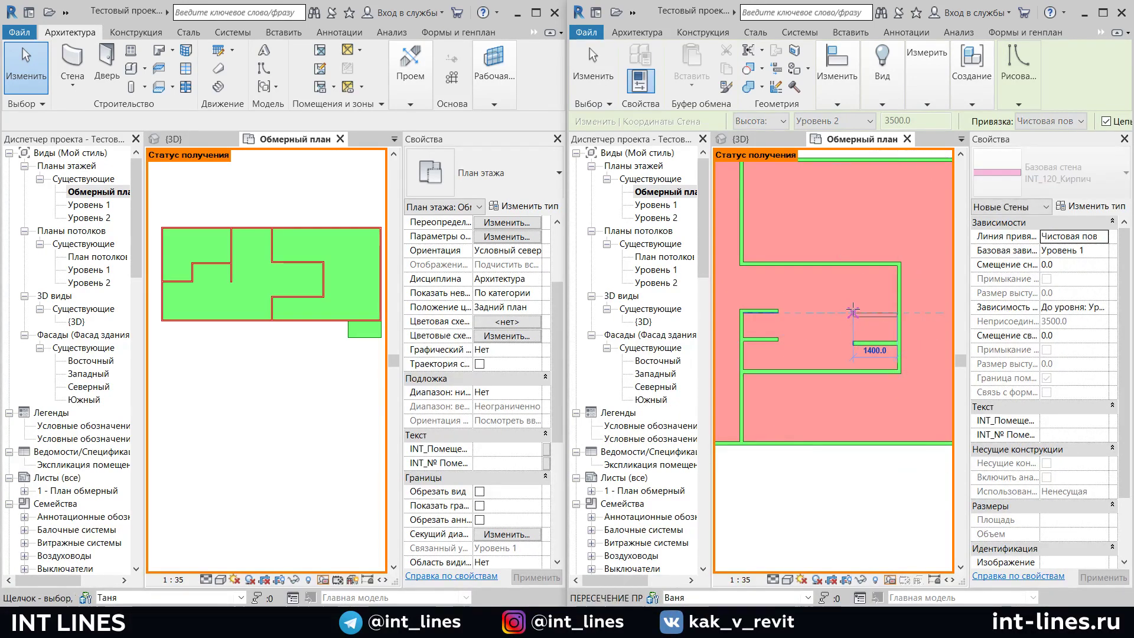
pyautogui.click(852, 308)
pyautogui.press('Escape')
pyautogui.scroll(-3, 842, 327)
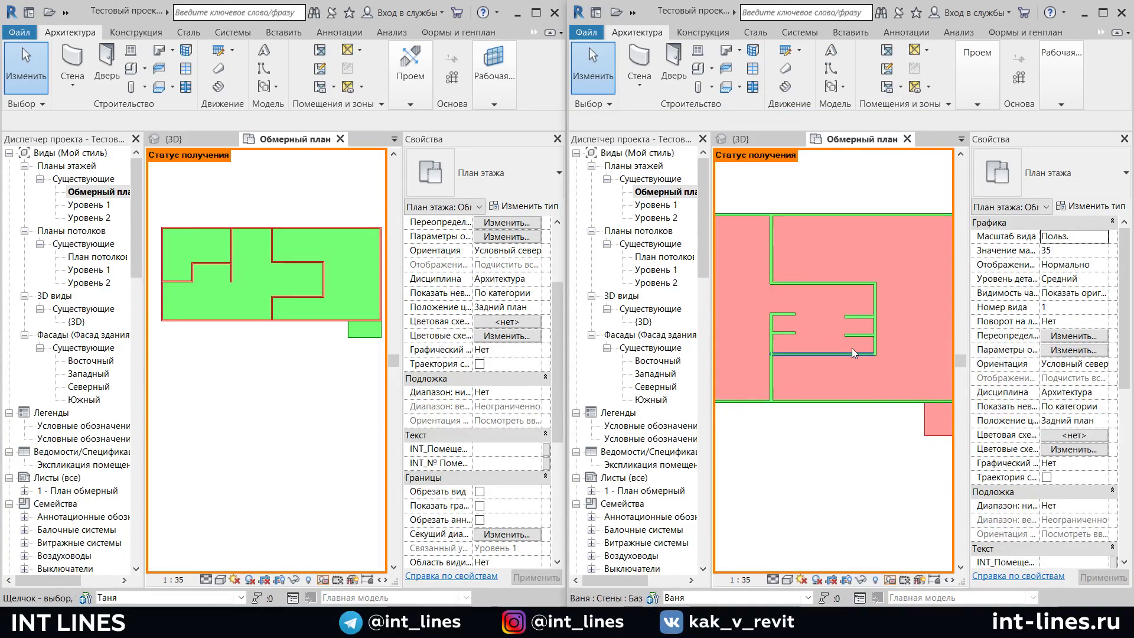
pyautogui.scroll(-2, 826, 351)
pyautogui.scroll(-1, 821, 354)
pyautogui.scroll(-1, 856, 366)
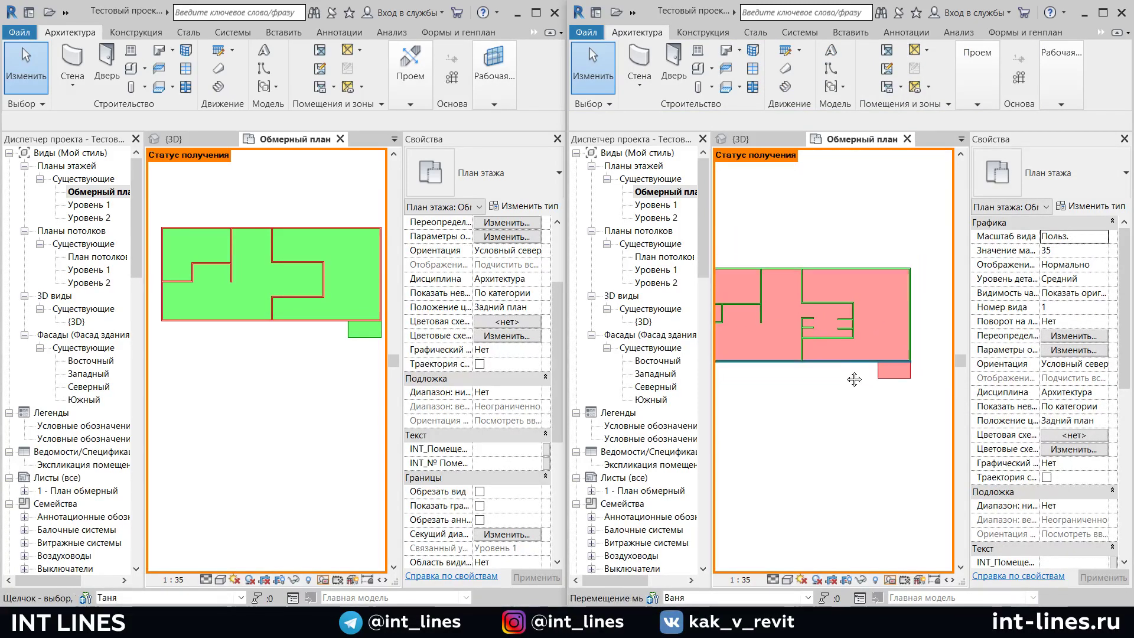
pyautogui.scroll(1, 857, 358)
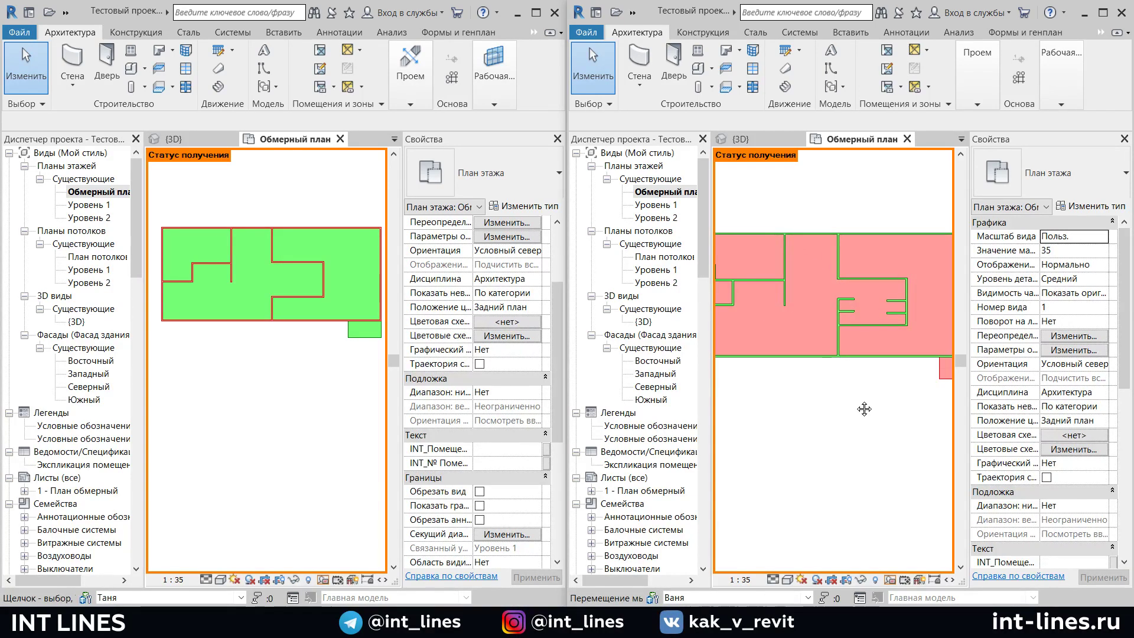
pyautogui.click(633, 14)
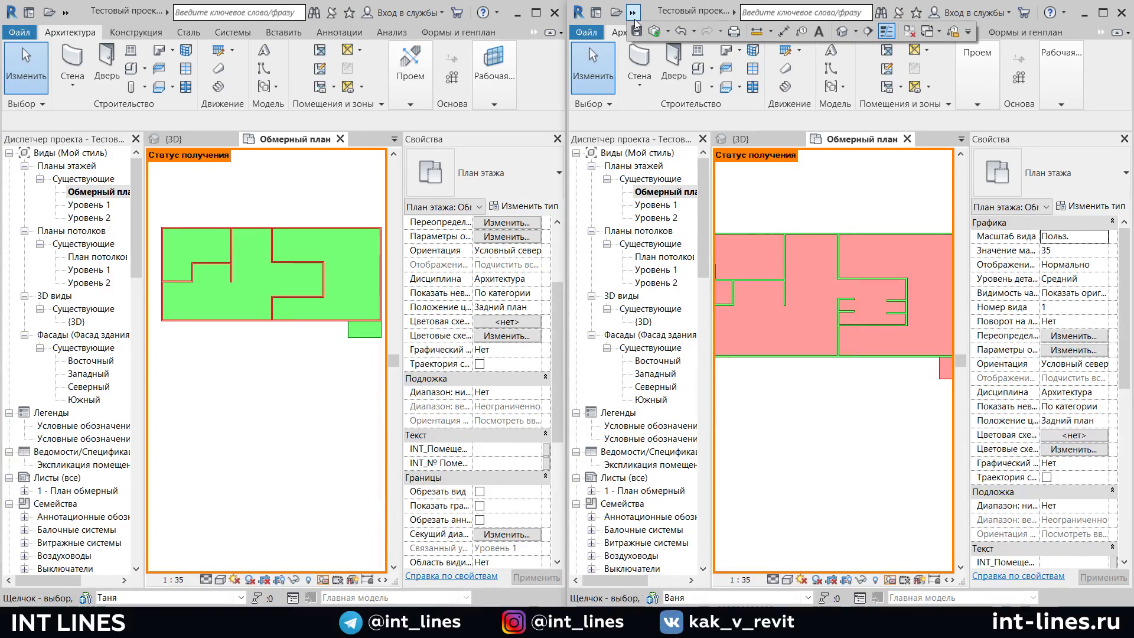
# Synchronize the second copy using Synchronize and Modify Settings with comment 'Доделал перегородки'
pyautogui.click(668, 33)
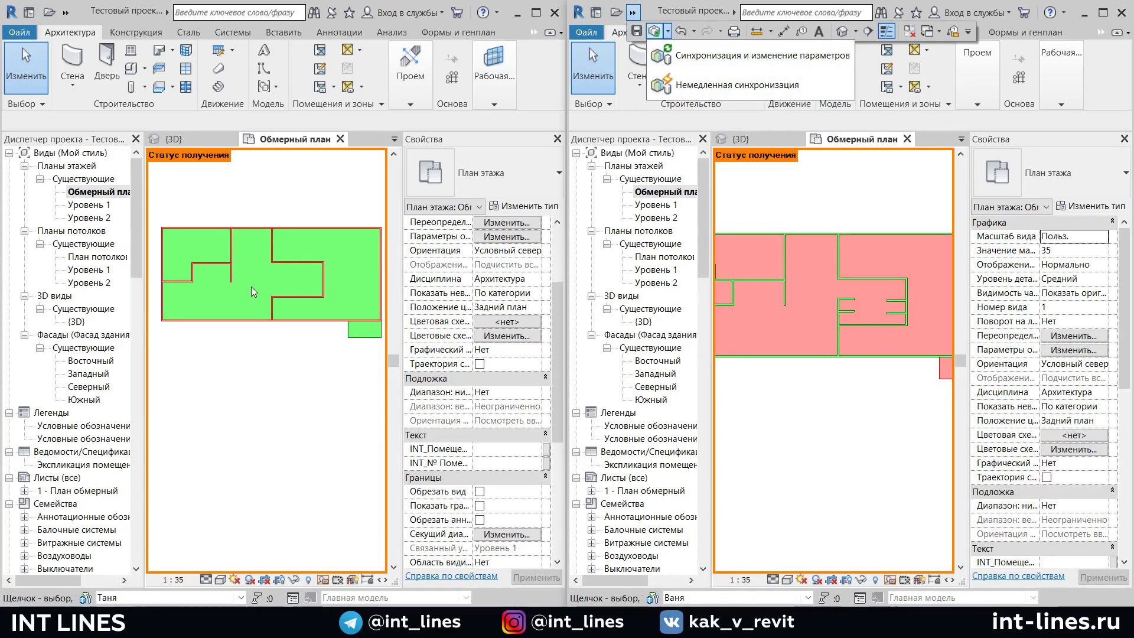
pyautogui.click(724, 56)
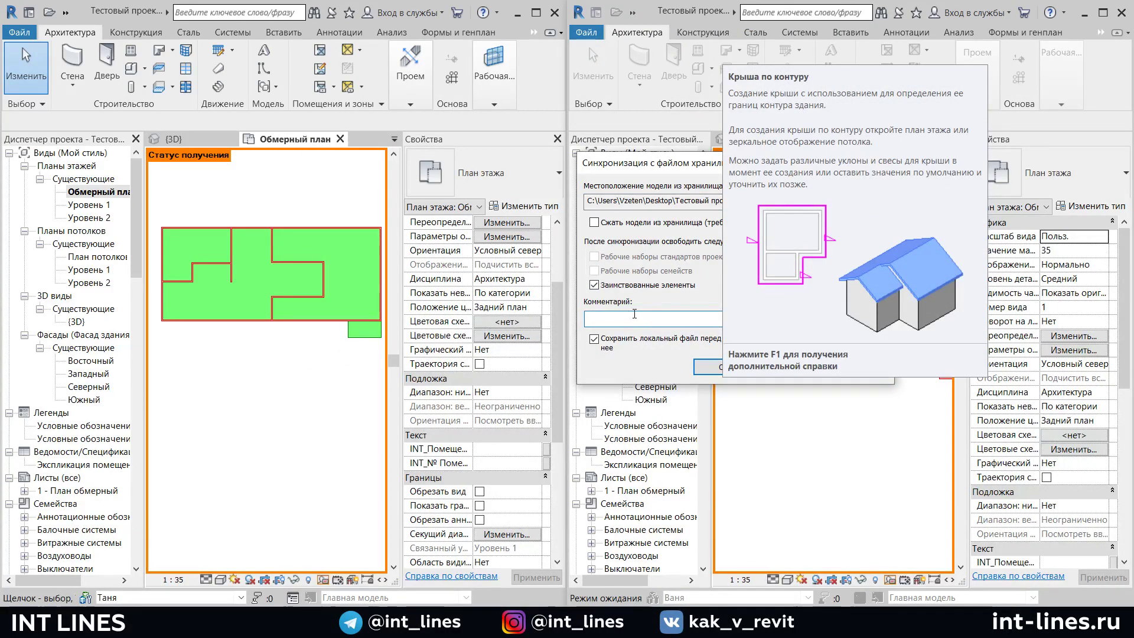
pyautogui.write('Дод')
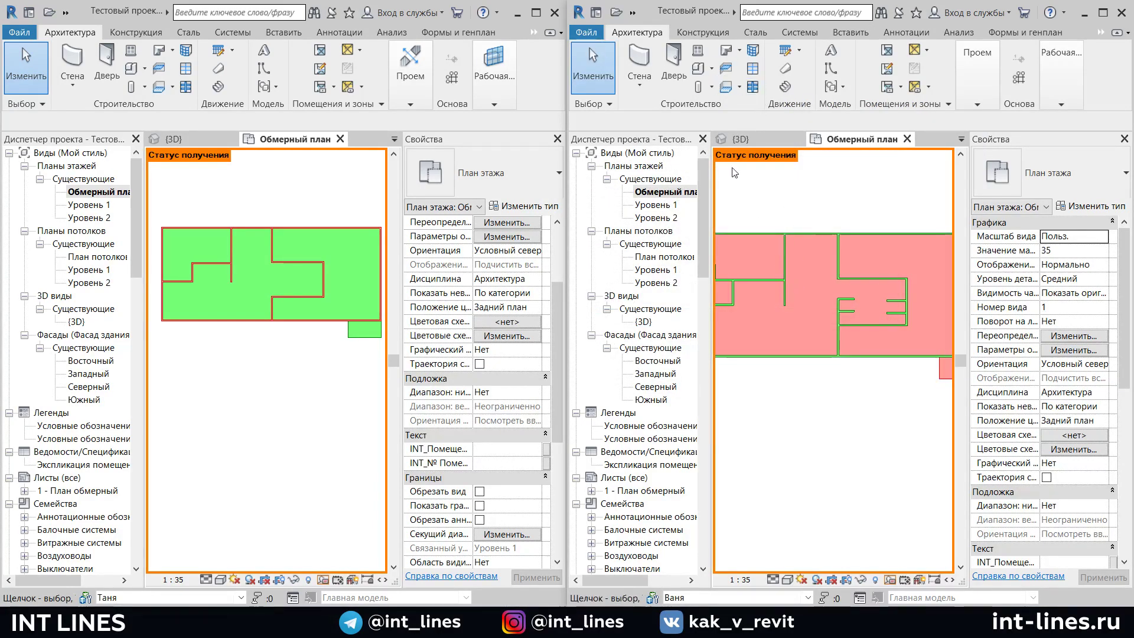
pyautogui.click(632, 13)
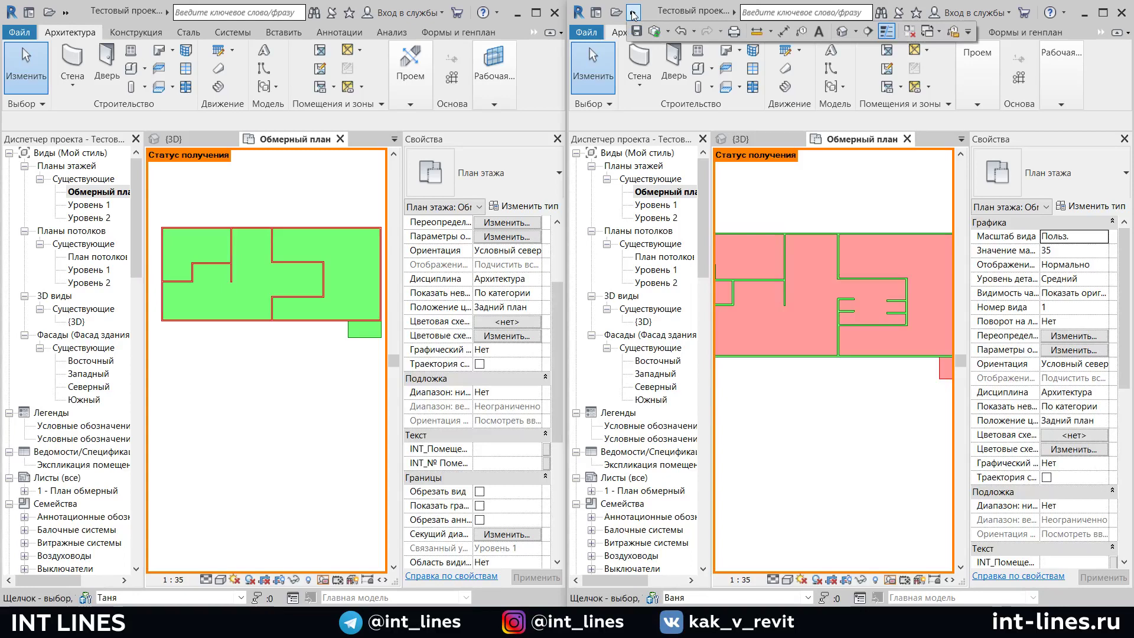
pyautogui.click(668, 31)
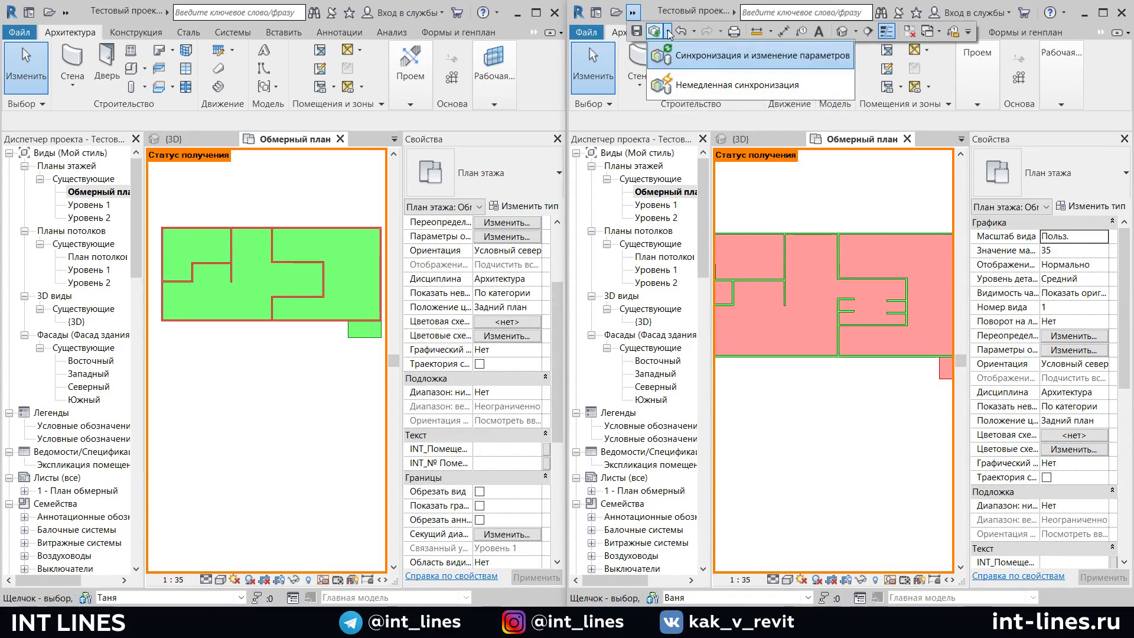
pyautogui.click(736, 55)
pyautogui.click(655, 319)
pyautogui.write('Доделал пере')
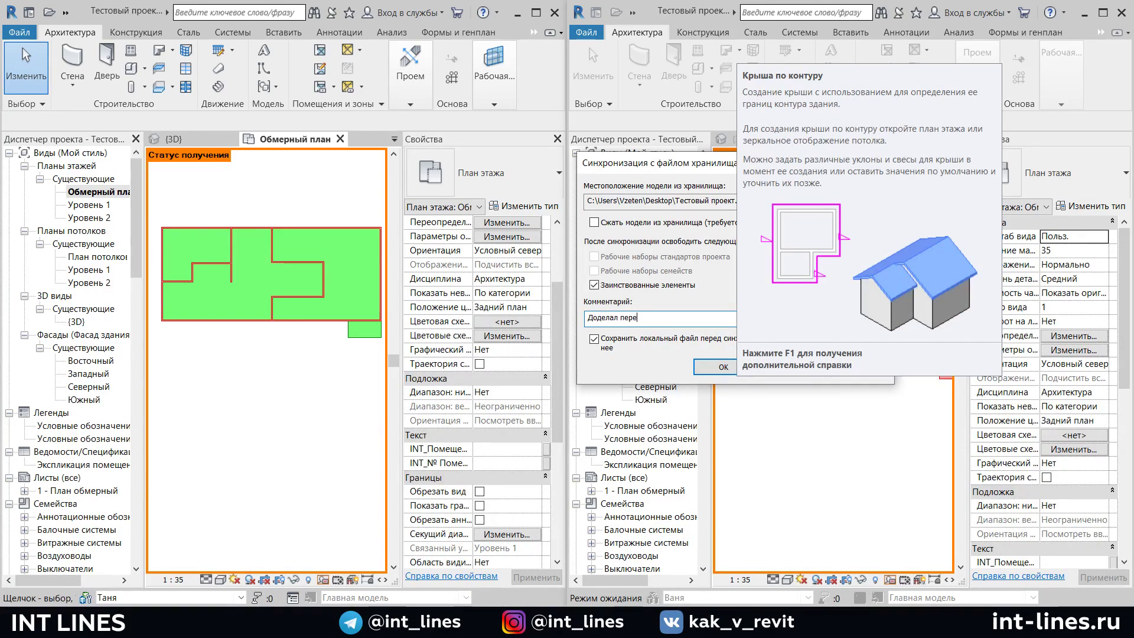
pyautogui.write('городки')
pyautogui.moveTo(663, 163); pyautogui.dragTo(313, 154)
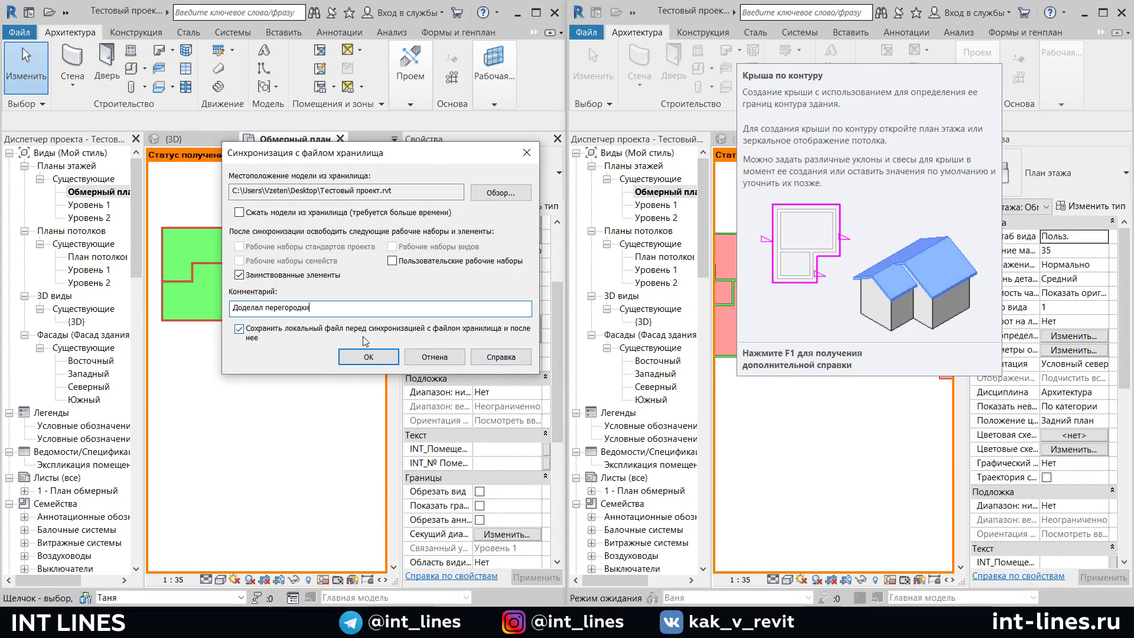
pyautogui.click(366, 356)
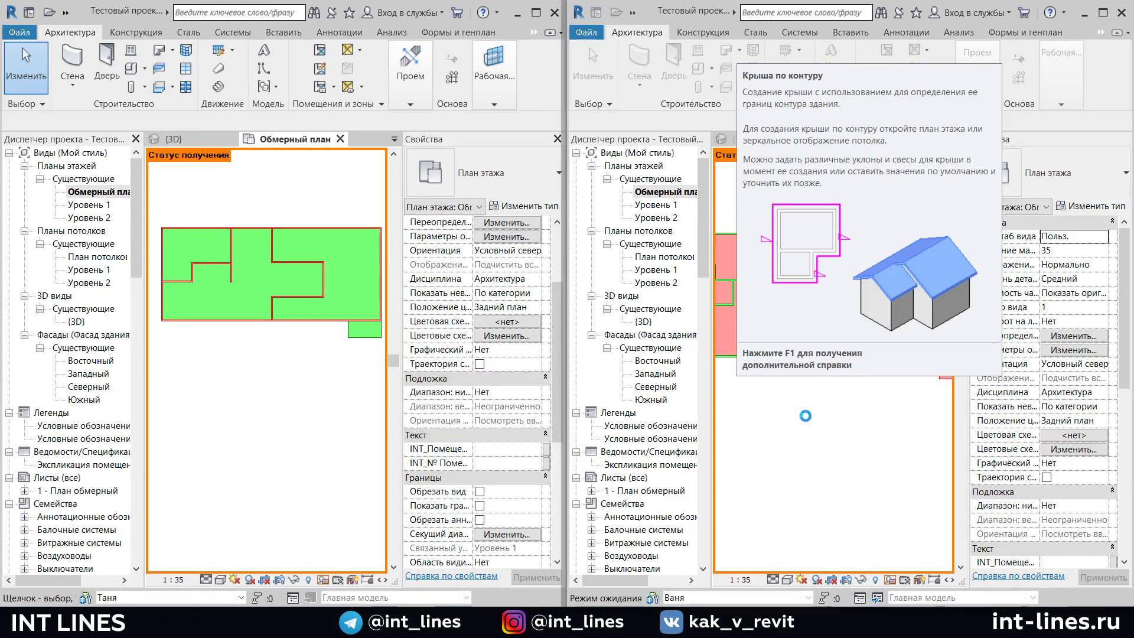
pyautogui.scroll(-2, 807, 421)
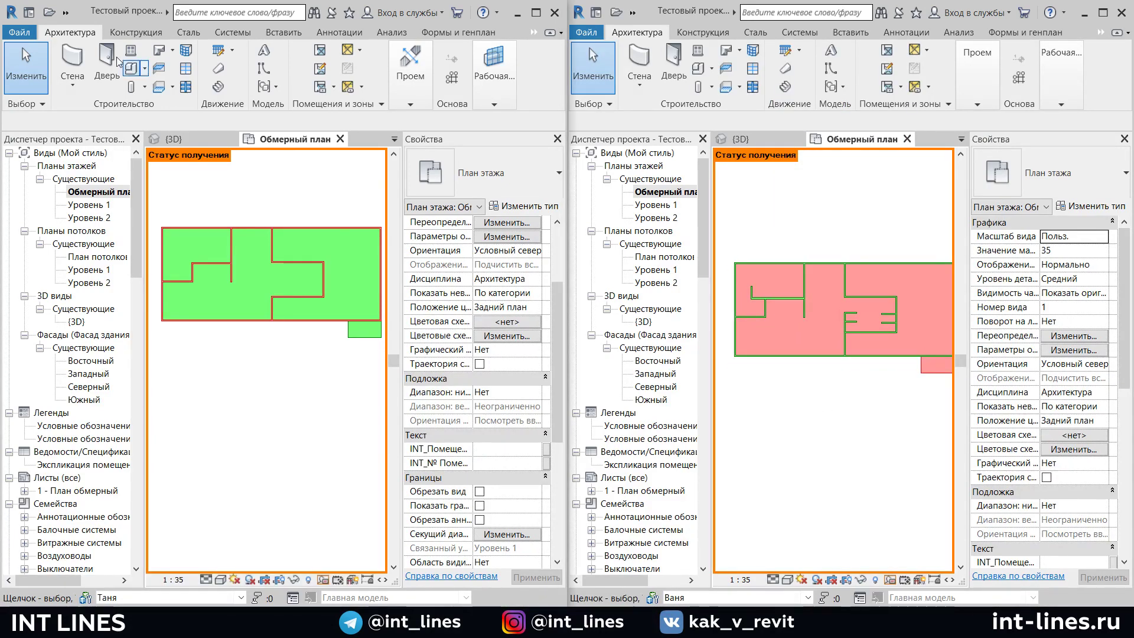
# Synchronize the first copy with the central model
pyautogui.click(65, 12)
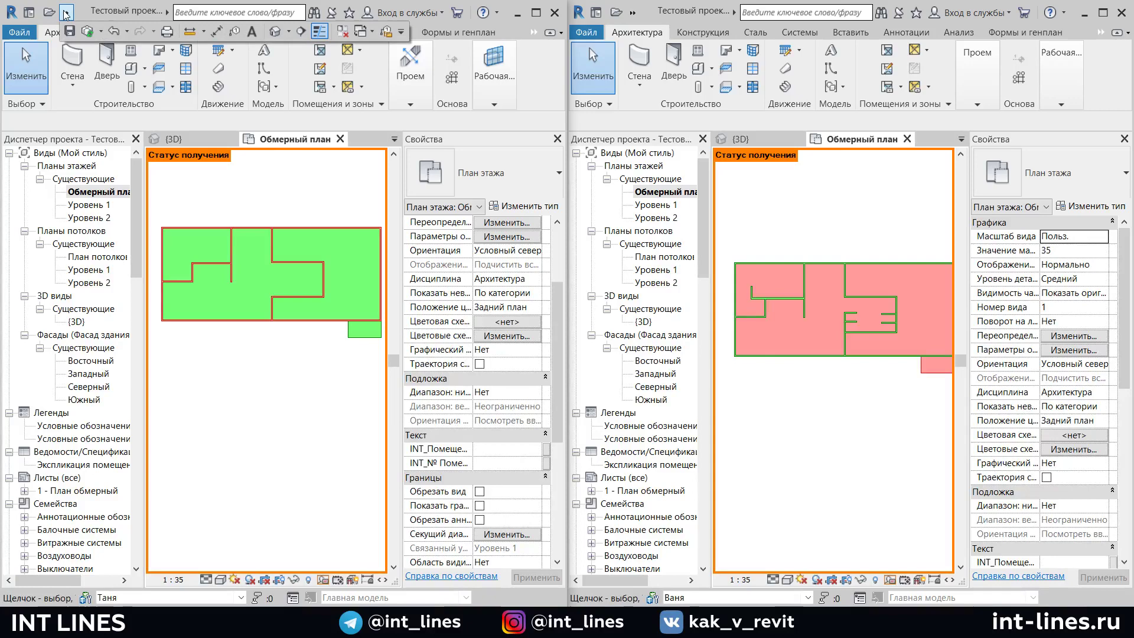
pyautogui.click(89, 33)
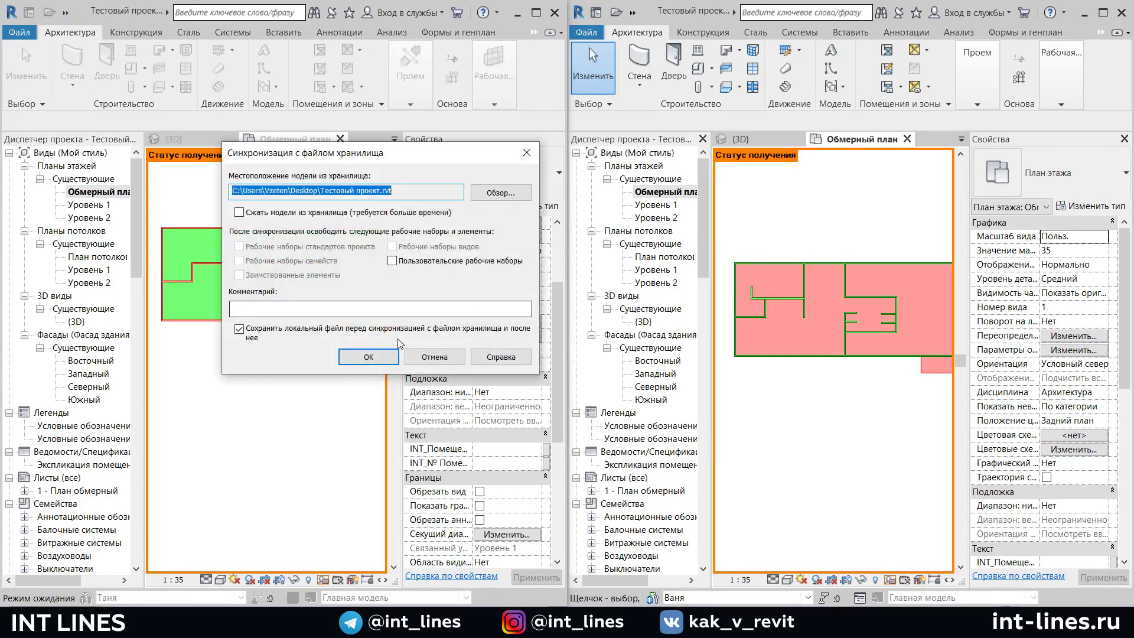
pyautogui.click(376, 352)
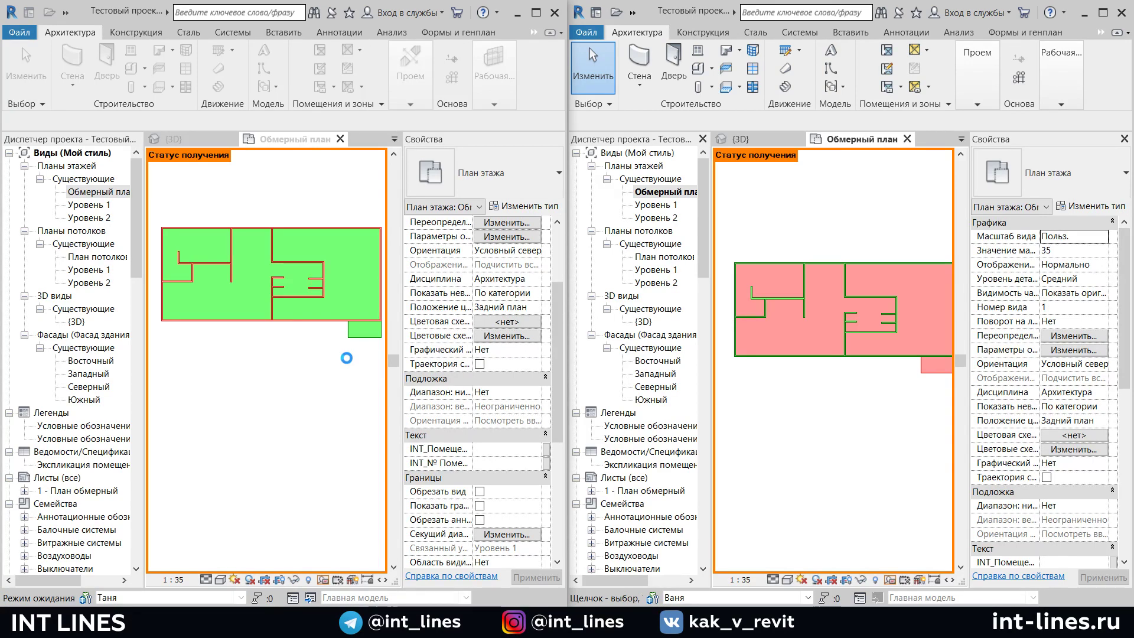
# Zoom and pan the first copy's plan onto the newly synced partition walls
pyautogui.scroll(1, 273, 287)
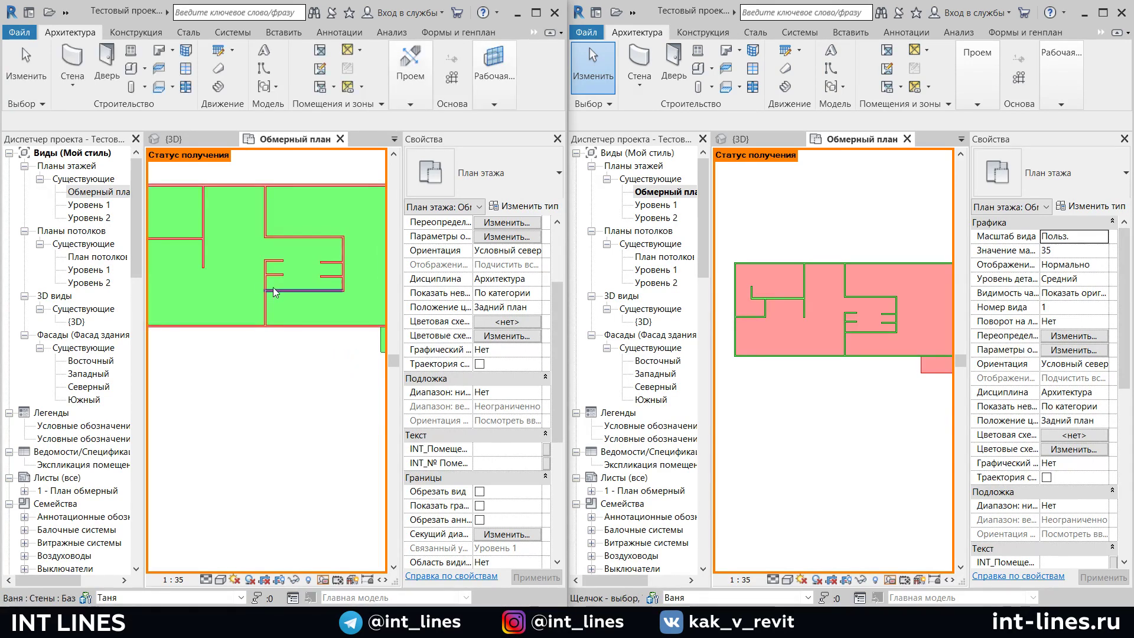
pyautogui.scroll(2, 273, 287)
pyautogui.scroll(-1, 258, 260)
pyautogui.scroll(-1, 305, 276)
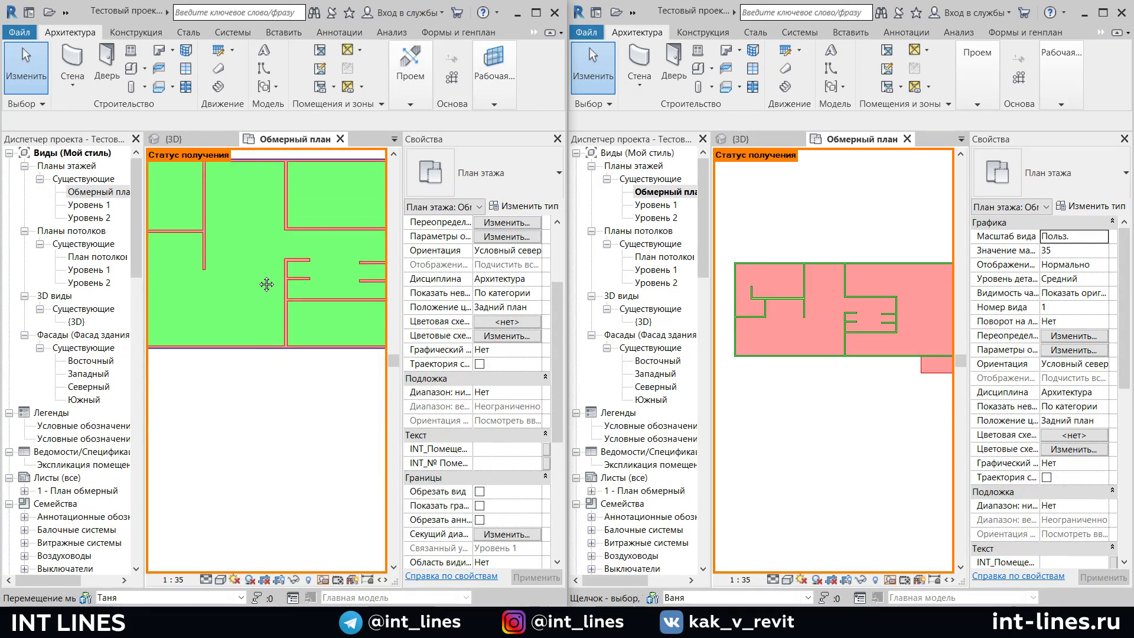
pyautogui.scroll(-1, 328, 235)
pyautogui.scroll(1, 328, 235)
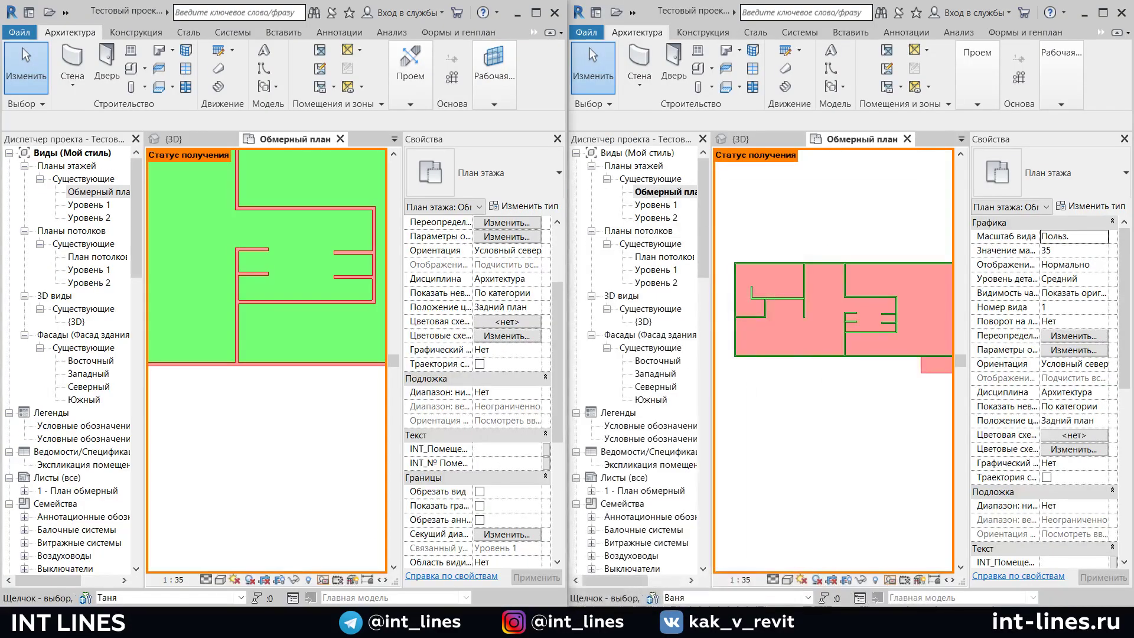
pyautogui.scroll(2, 315, 227)
pyautogui.scroll(1, 312, 231)
pyautogui.scroll(1, 316, 249)
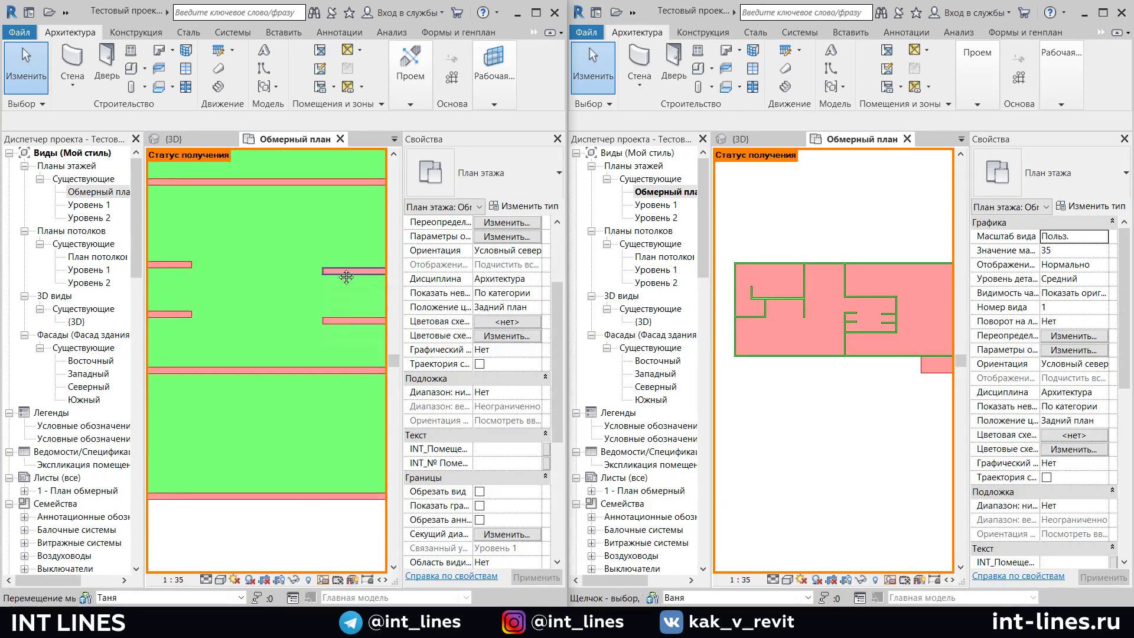
pyautogui.moveTo(345, 239); pyautogui.dragTo(309, 242, button='middle')
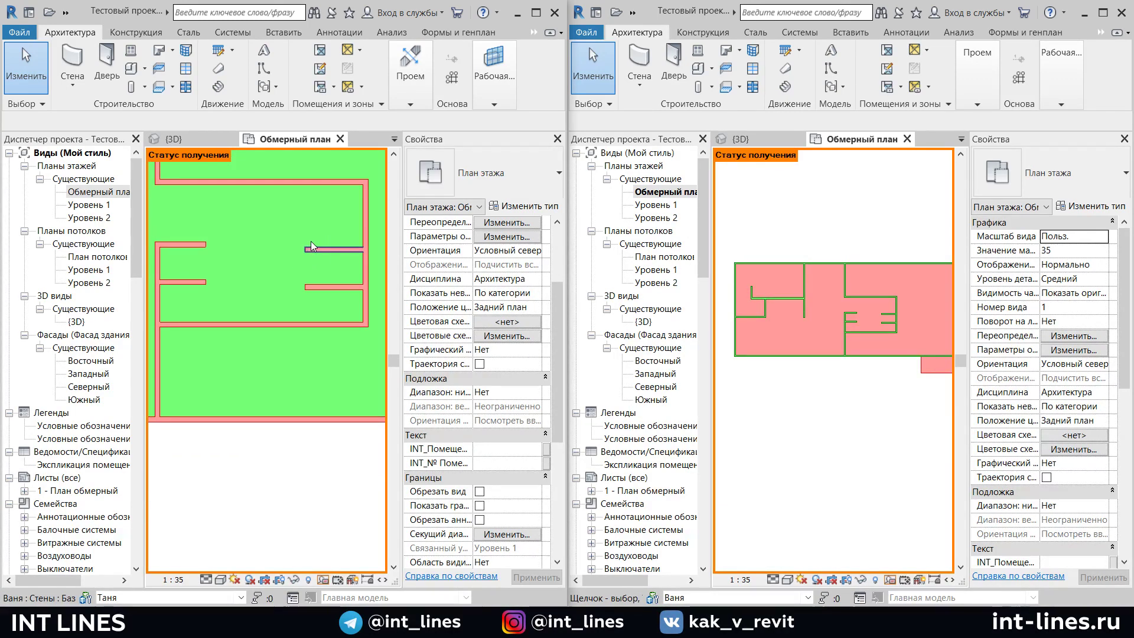
# Try moving the short partition wall, then place an edit request after the ownership error
pyautogui.click(309, 243)
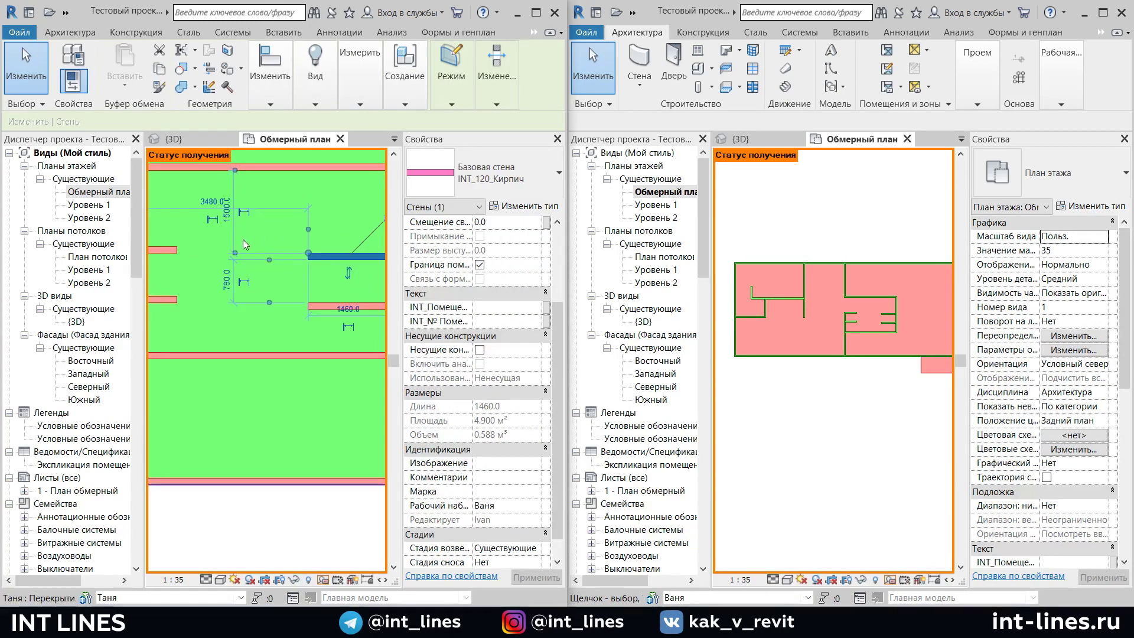
pyautogui.scroll(-1, 320, 238)
pyautogui.scroll(1, 320, 242)
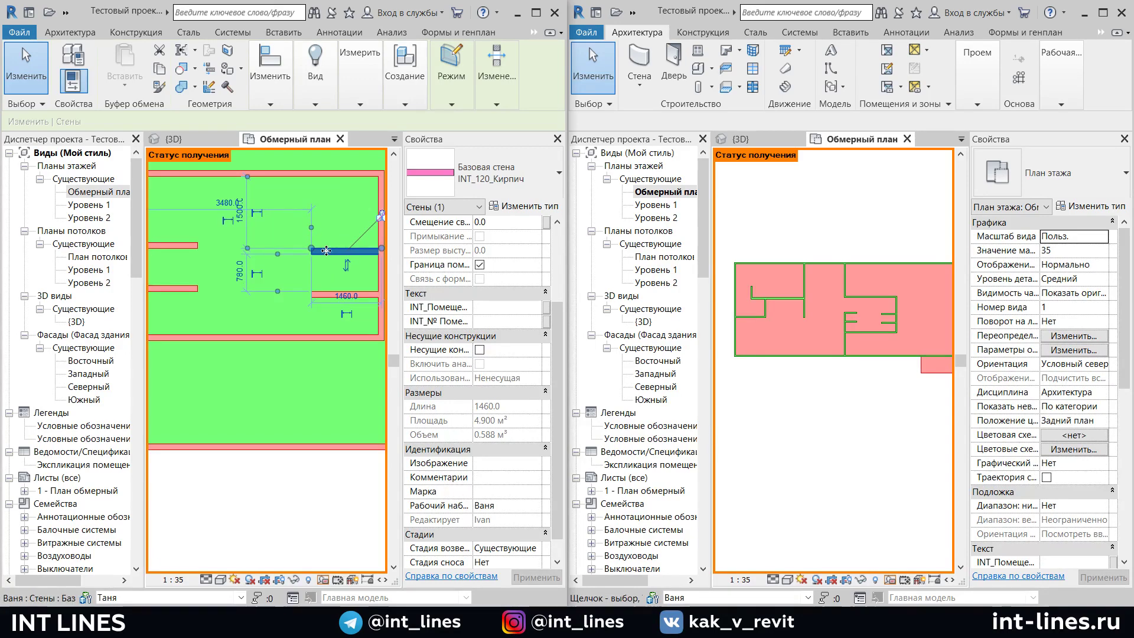
pyautogui.moveTo(324, 236); pyautogui.dragTo(329, 251)
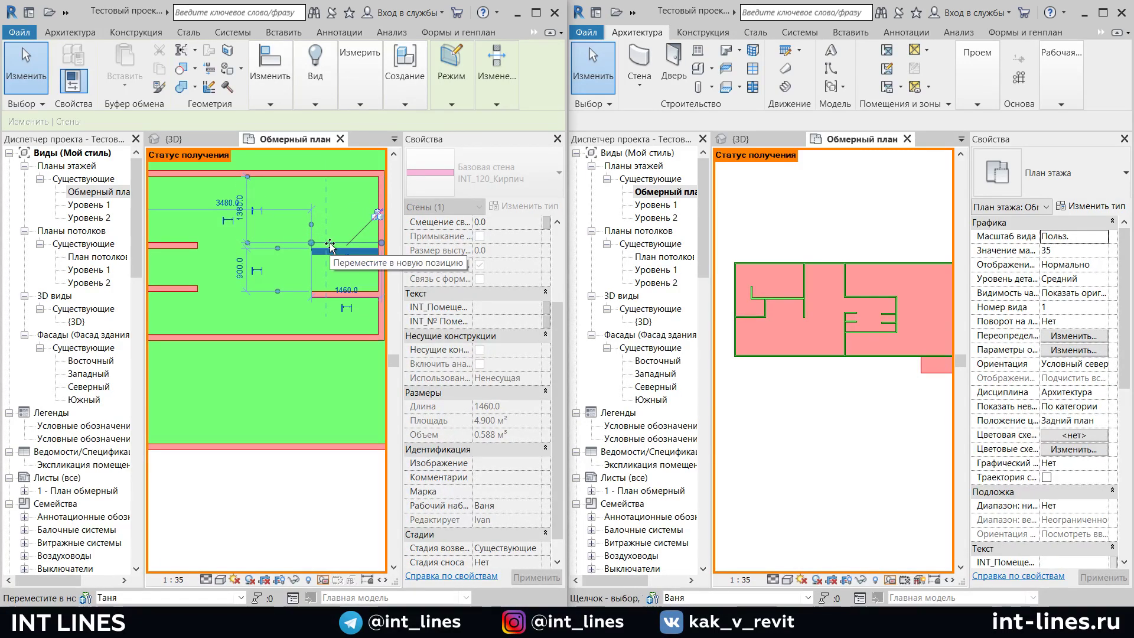
pyautogui.moveTo(329, 250); pyautogui.dragTo(318, 246)
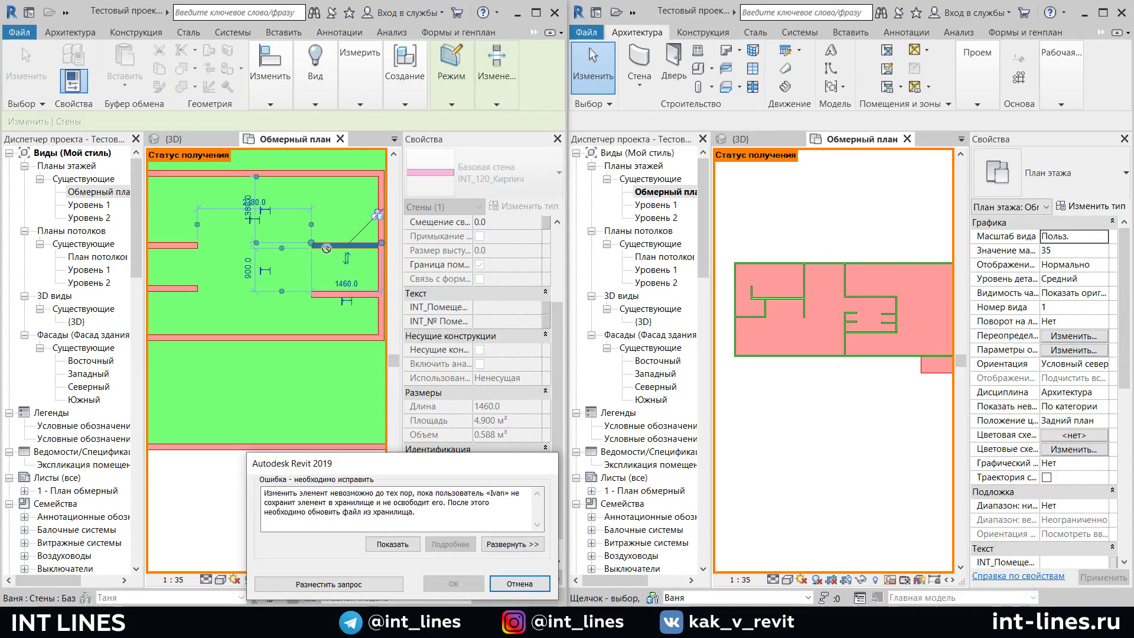
pyautogui.moveTo(349, 468); pyautogui.dragTo(332, 405)
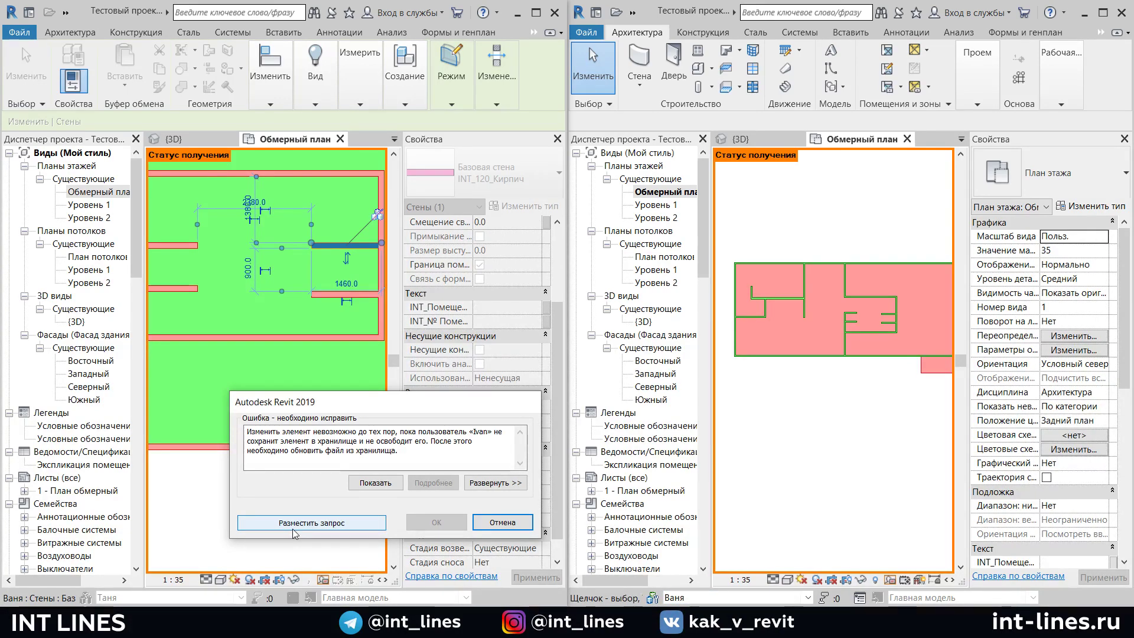
pyautogui.click(322, 523)
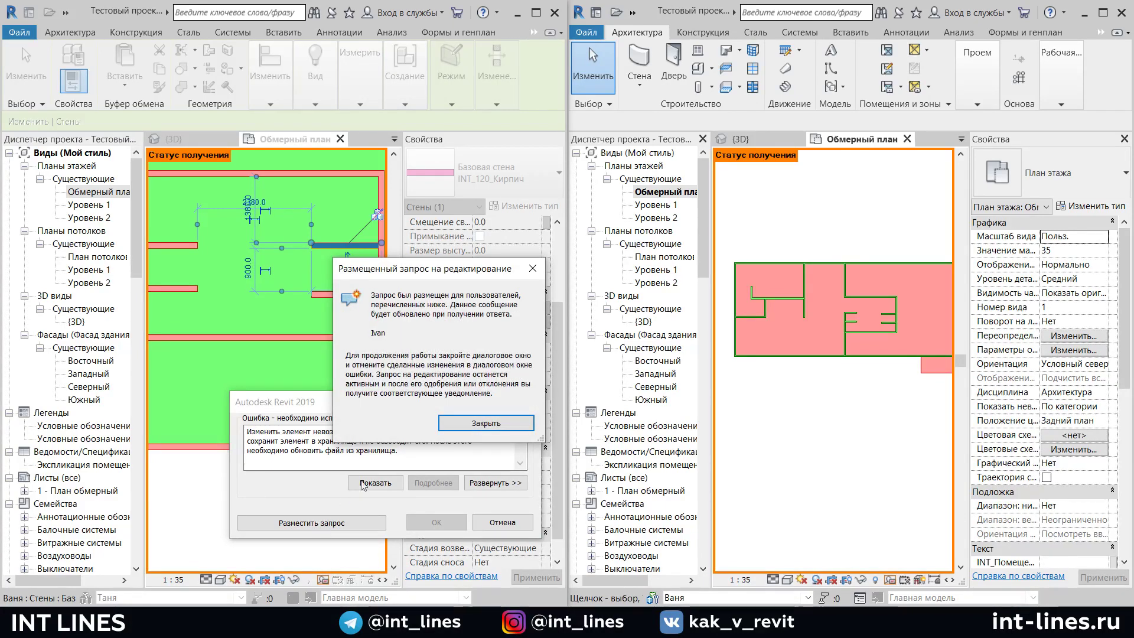
pyautogui.click(485, 423)
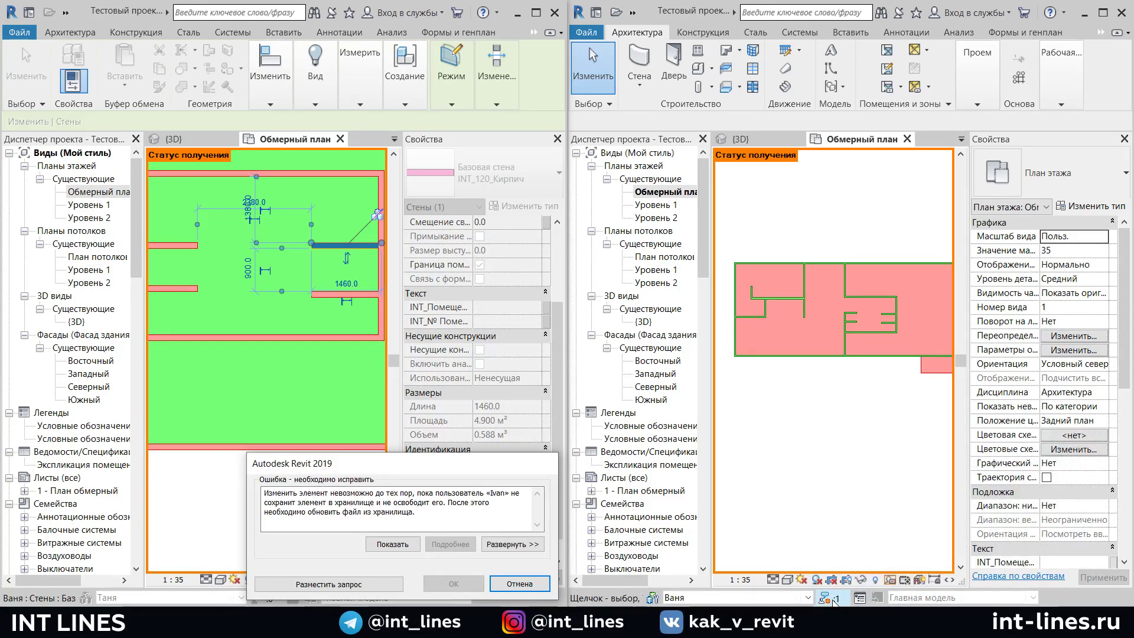
# In the second copy, expand the pending edit request and show the requested INT_120_Кирпич wall
pyautogui.click(833, 602)
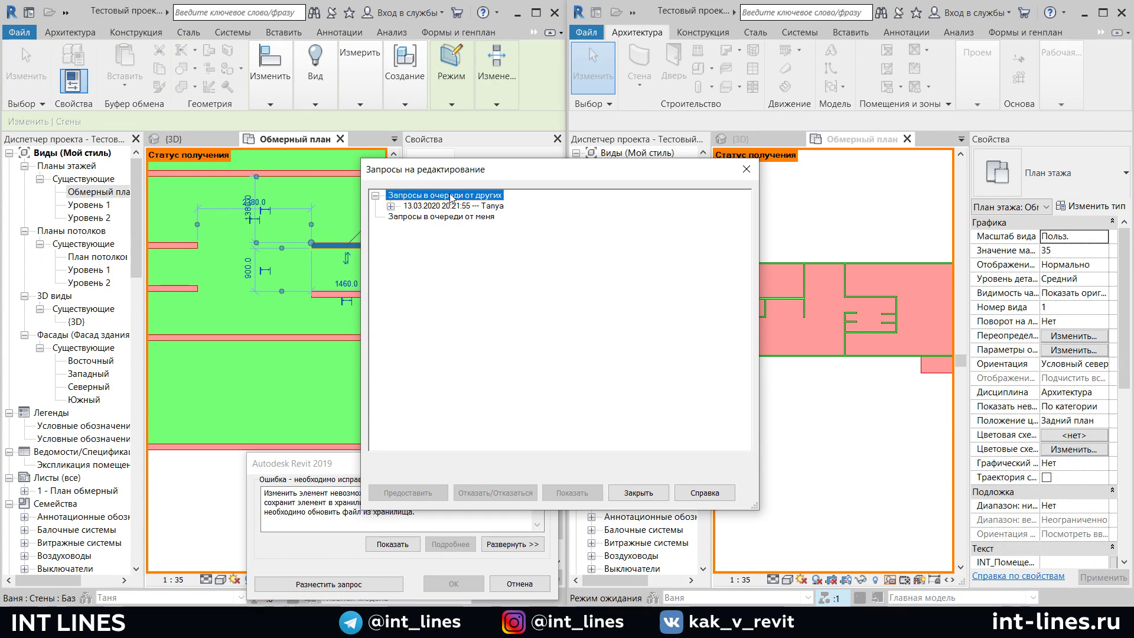
pyautogui.click(428, 206)
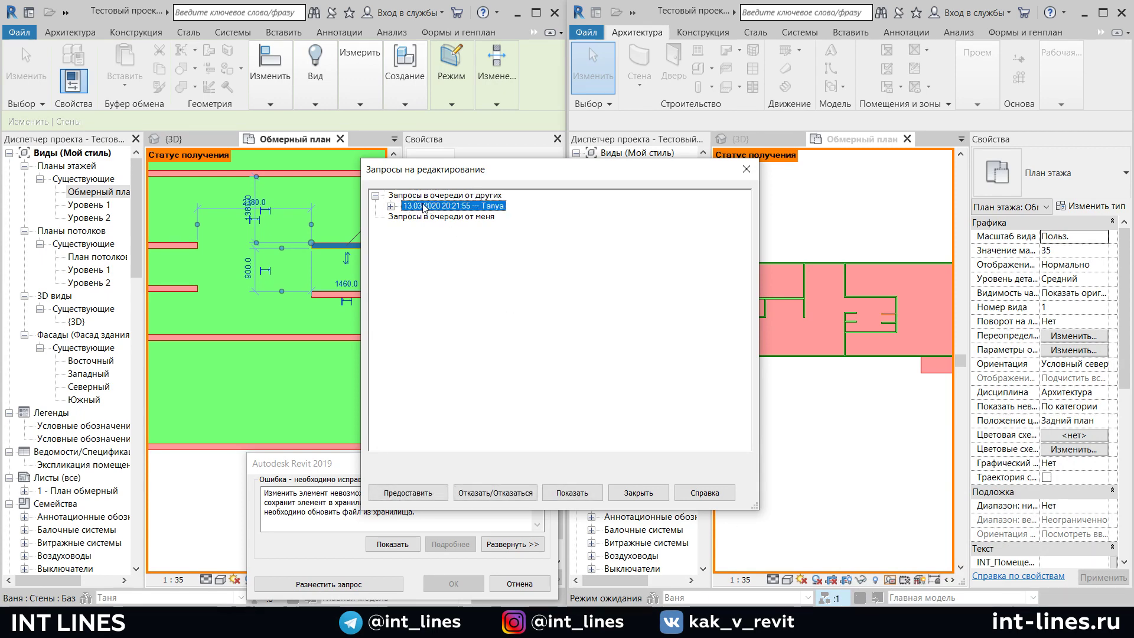
pyautogui.click(390, 206)
pyautogui.click(406, 217)
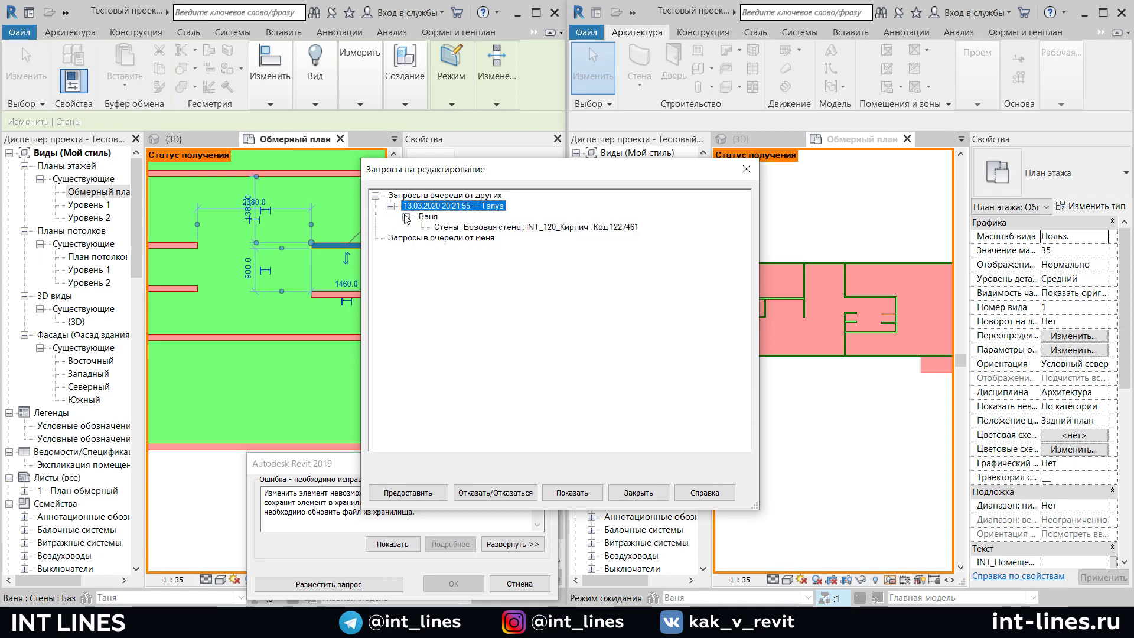
pyautogui.click(512, 229)
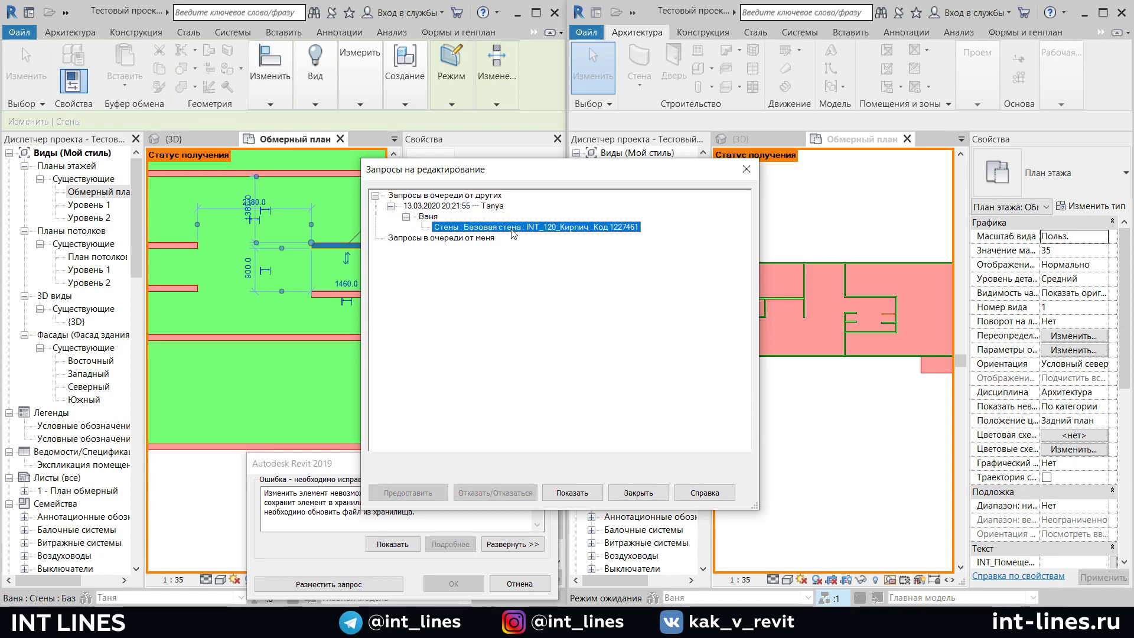
pyautogui.click(572, 494)
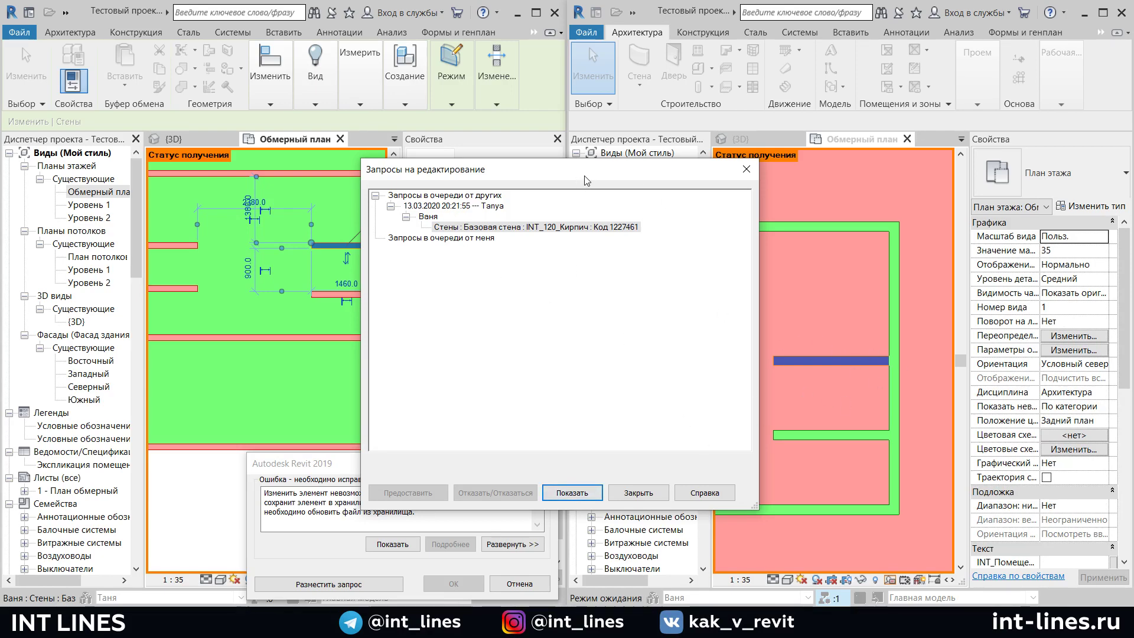
# Grant the wall request, close the list, and cancel the blocked move in the first copy
pyautogui.moveTo(592, 171); pyautogui.dragTo(561, 100)
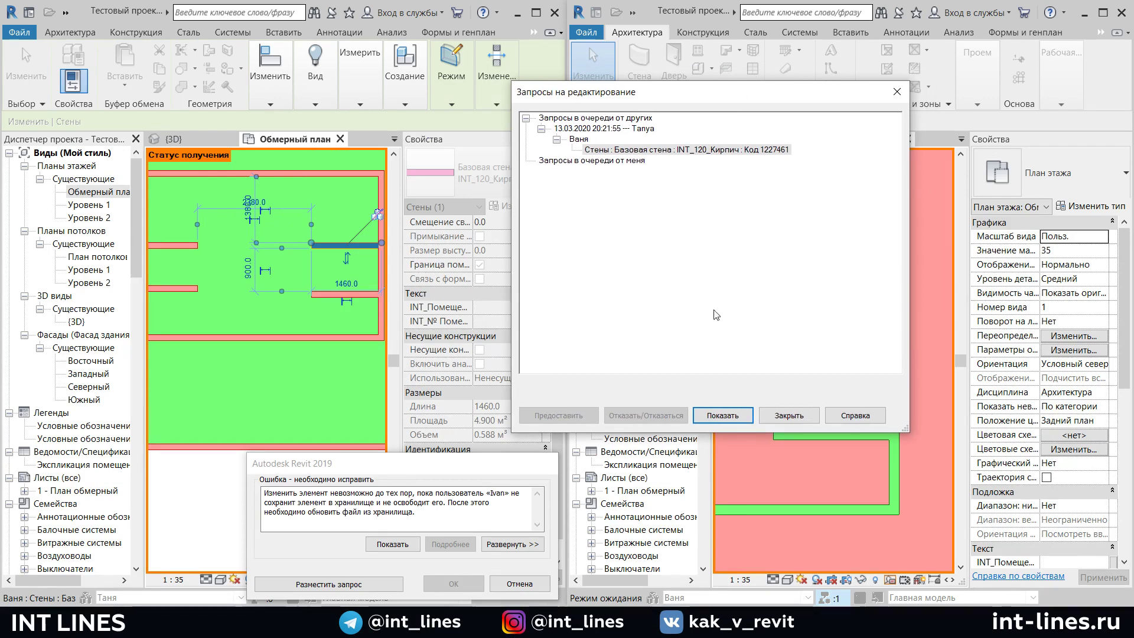
pyautogui.click(567, 128)
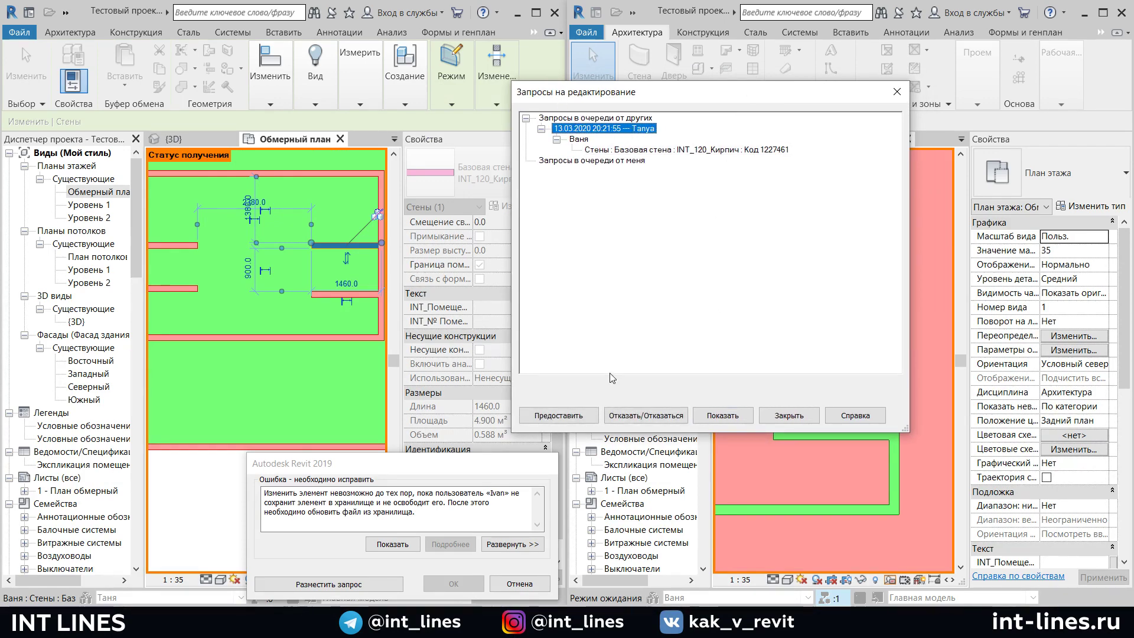
pyautogui.click(563, 416)
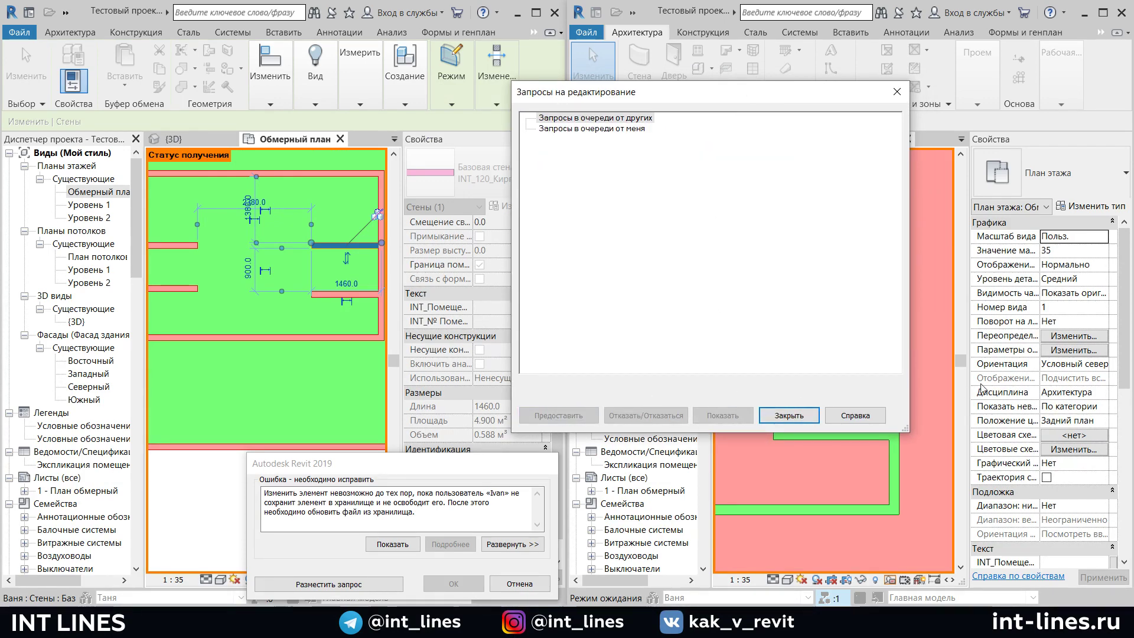
pyautogui.moveTo(679, 91); pyautogui.dragTo(585, 97)
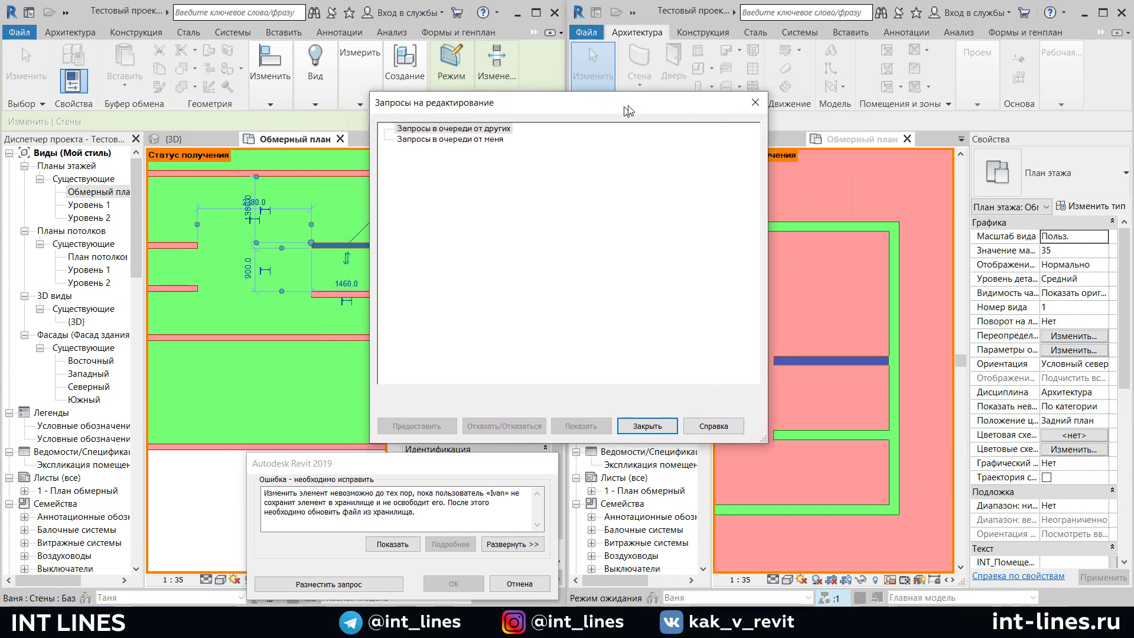
pyautogui.click(704, 423)
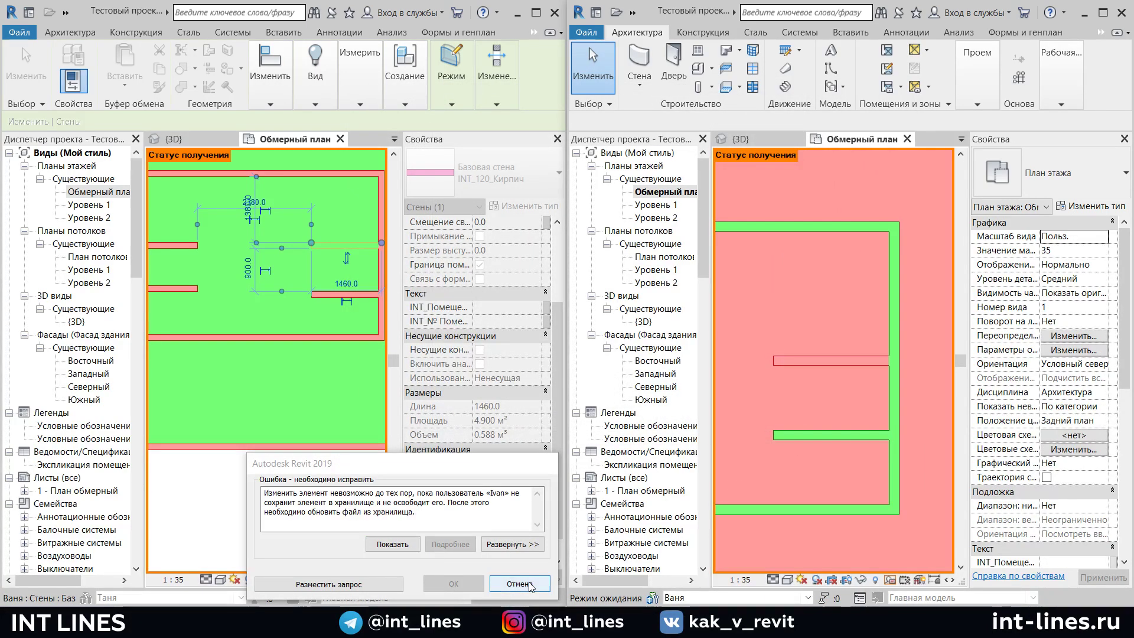
pyautogui.click(519, 584)
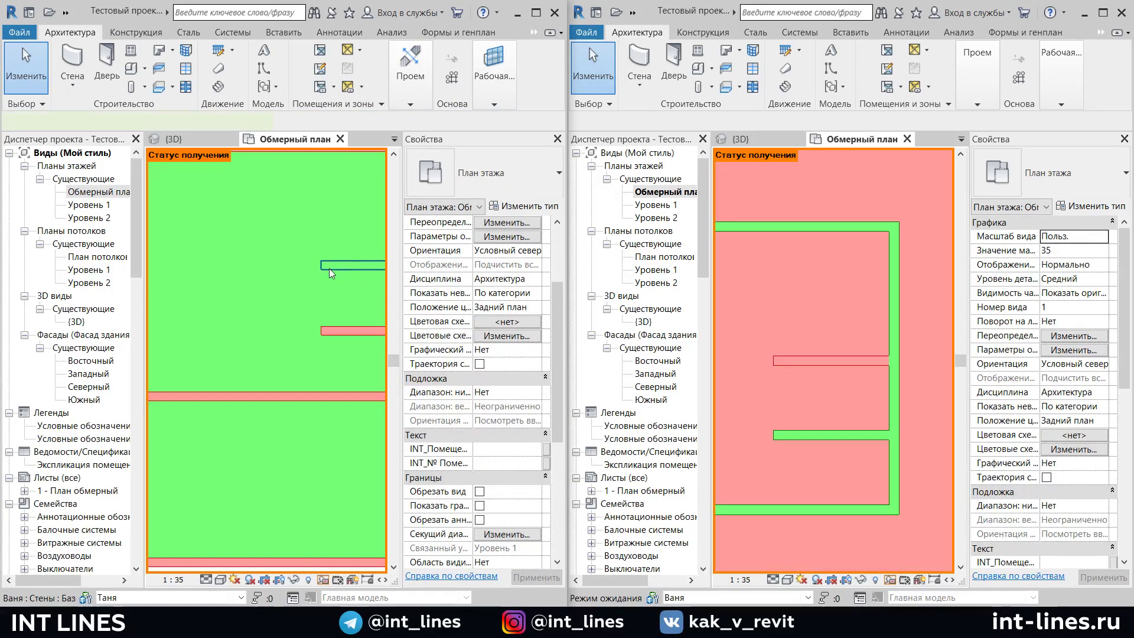
# Select the short partition wall on the right side of the first copy's plan
pyautogui.click(329, 267)
pyautogui.moveTo(313, 330); pyautogui.dragTo(281, 348, button='middle')
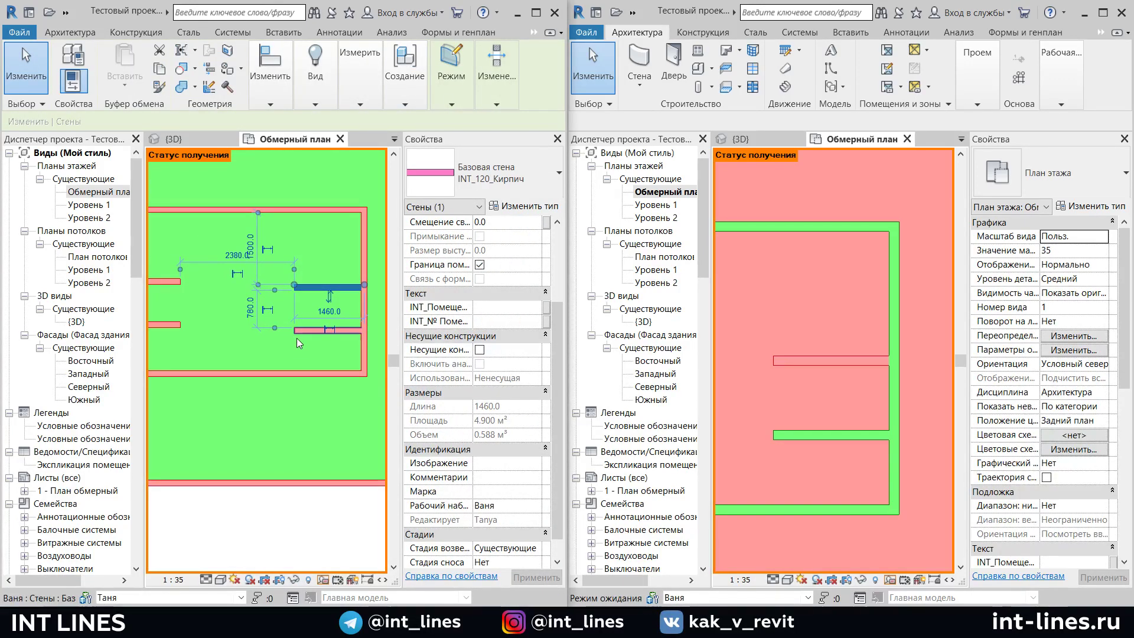
pyautogui.press('Escape')
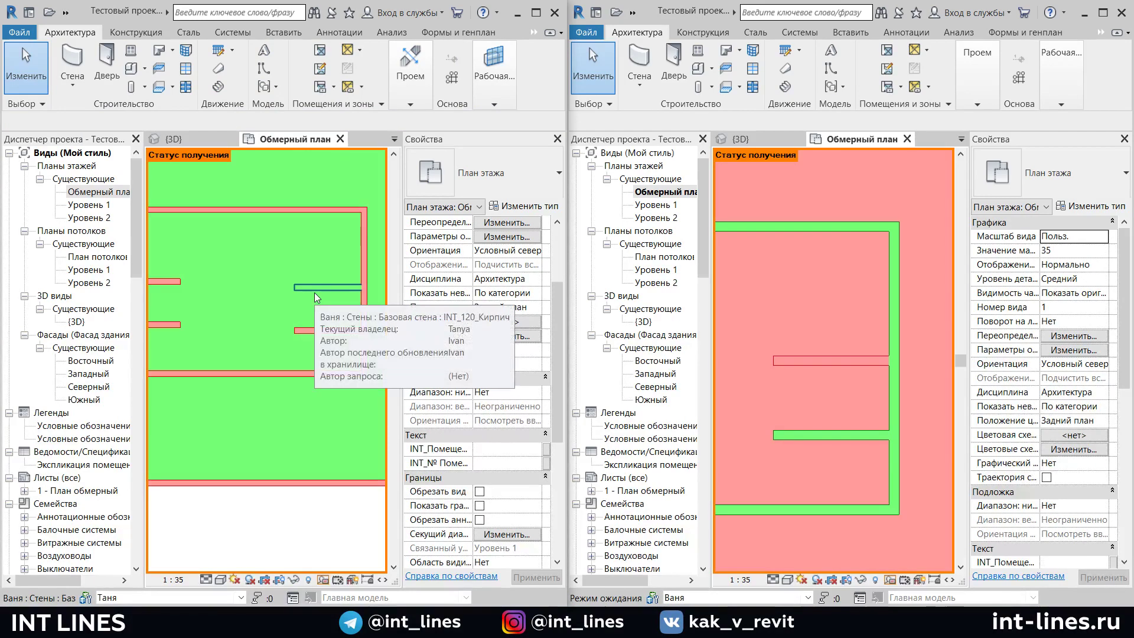
pyautogui.click(316, 289)
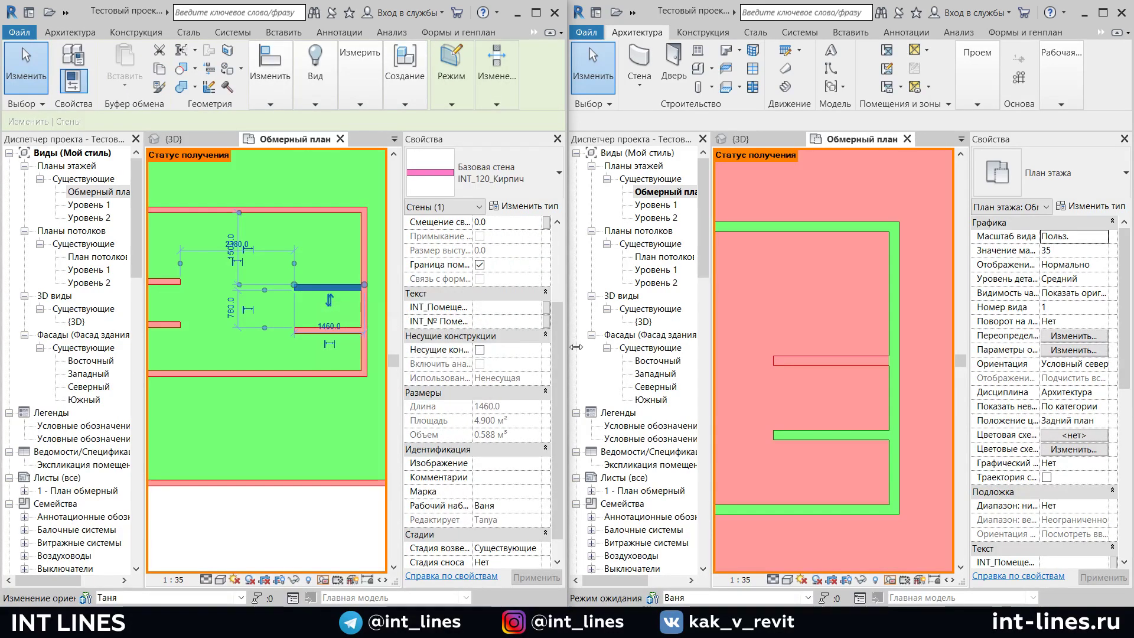
pyautogui.moveTo(558, 283); pyautogui.dragTo(559, 378)
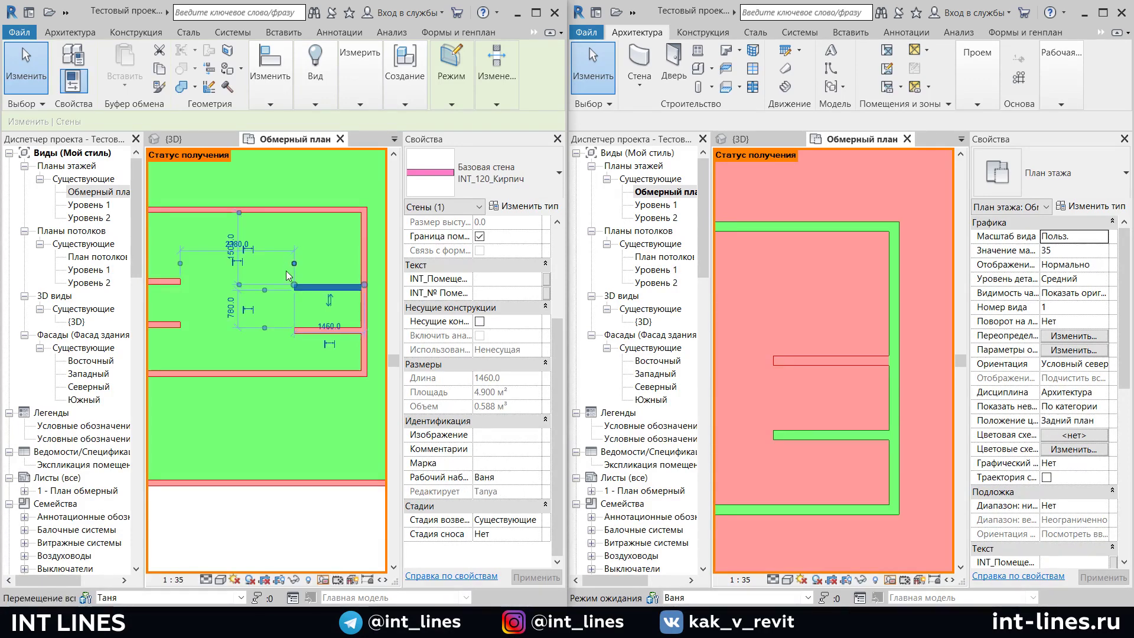
pyautogui.scroll(1, 348, 298)
pyautogui.scroll(-1, 352, 302)
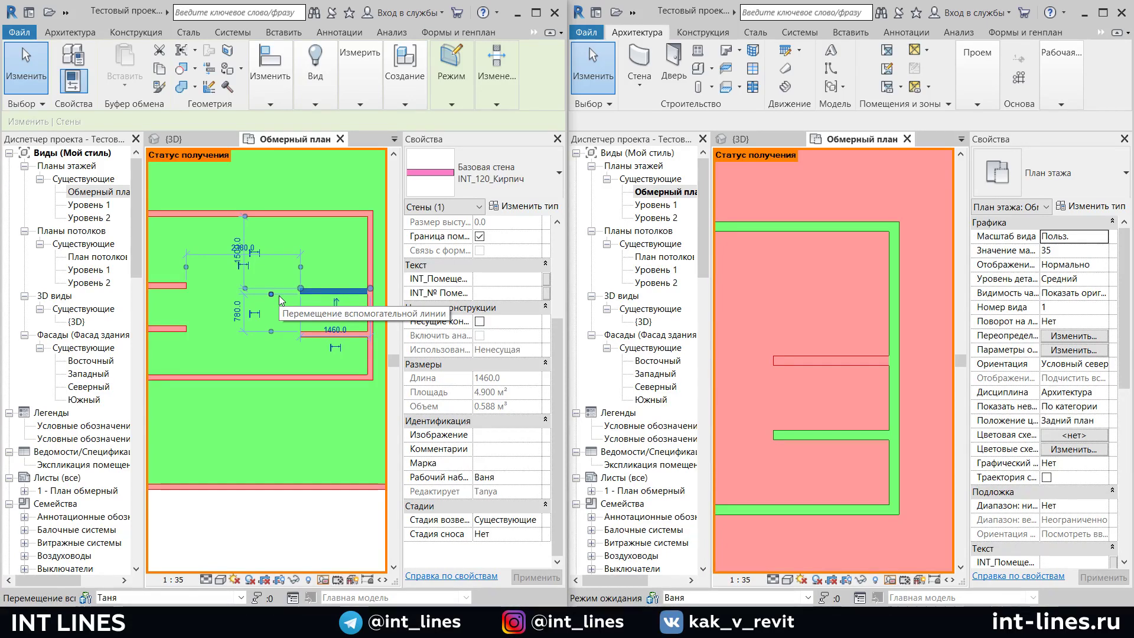
pyautogui.scroll(1, 265, 326)
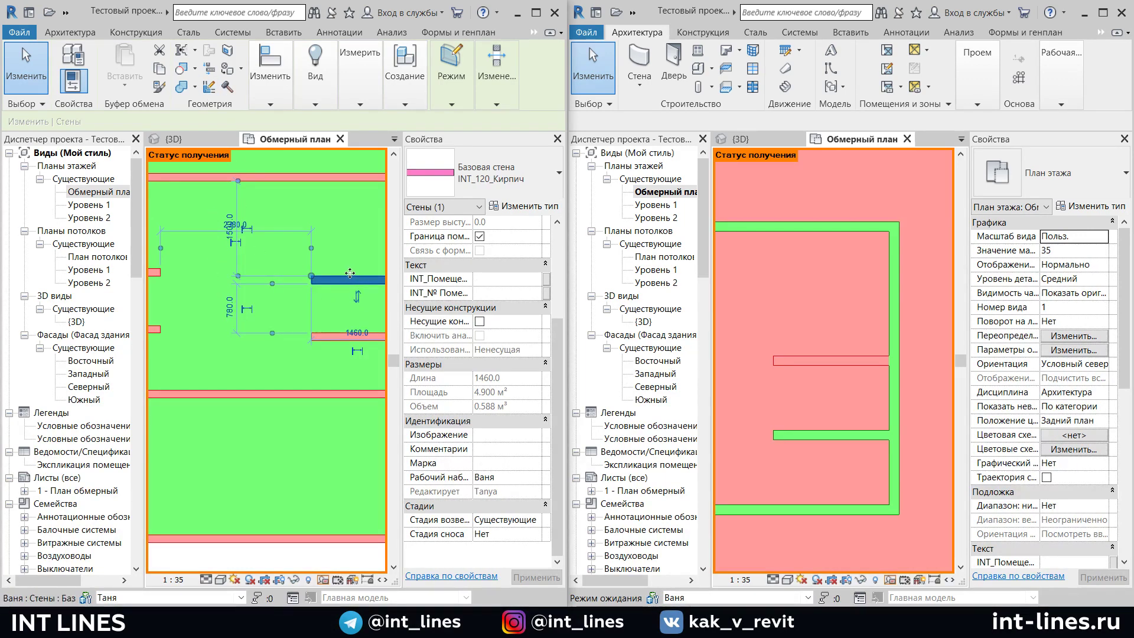
# Drag the wall up so its dimension reads 900 instead of 780, then deselect
pyautogui.moveTo(347, 276); pyautogui.dragTo(346, 268)
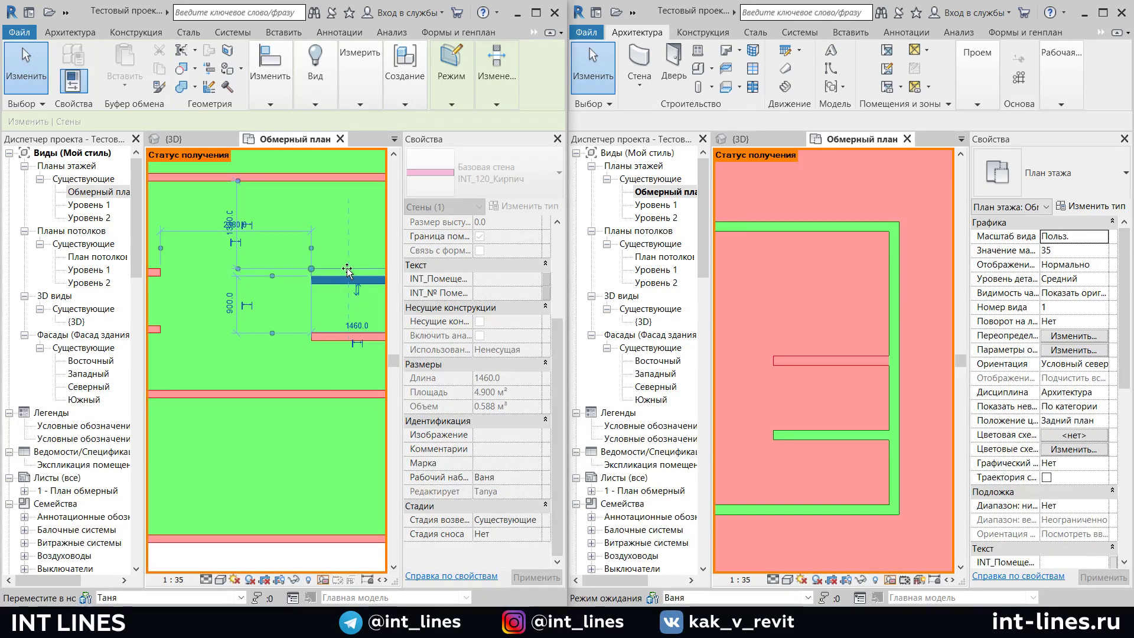
pyautogui.press('Escape')
pyautogui.scroll(-1, 299, 301)
pyautogui.scroll(-1, 317, 306)
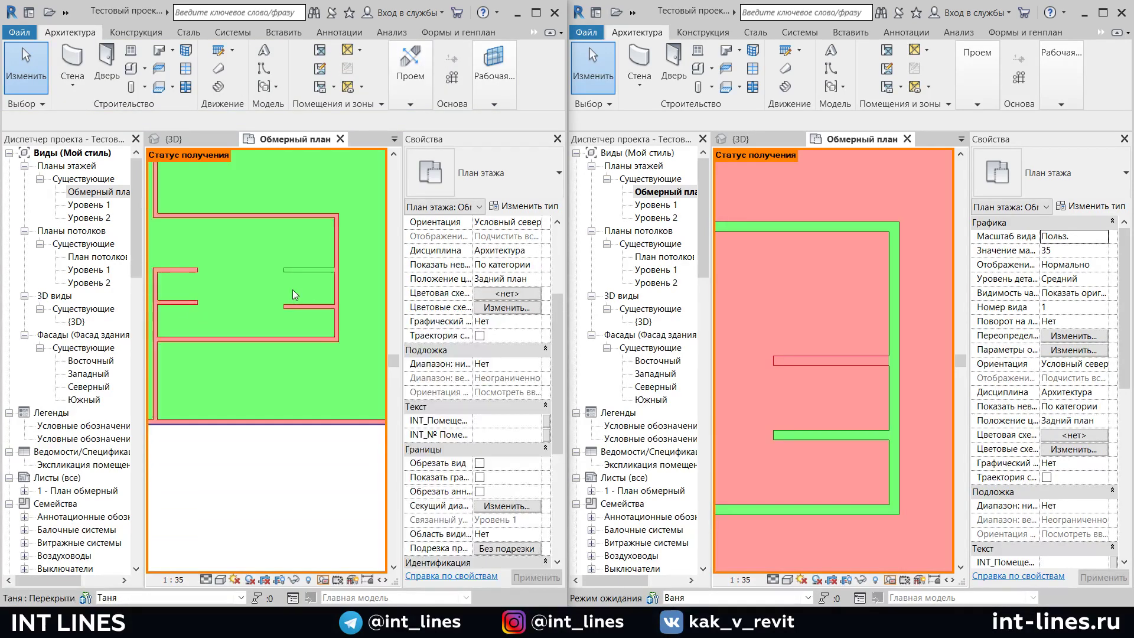
pyautogui.scroll(-1, 292, 289)
pyautogui.moveTo(319, 294)
pyautogui.mouseDown(button='middle')
pyautogui.moveTo(318, 283)
pyautogui.moveTo(298, 299)
pyautogui.mouseUp(button='middle')
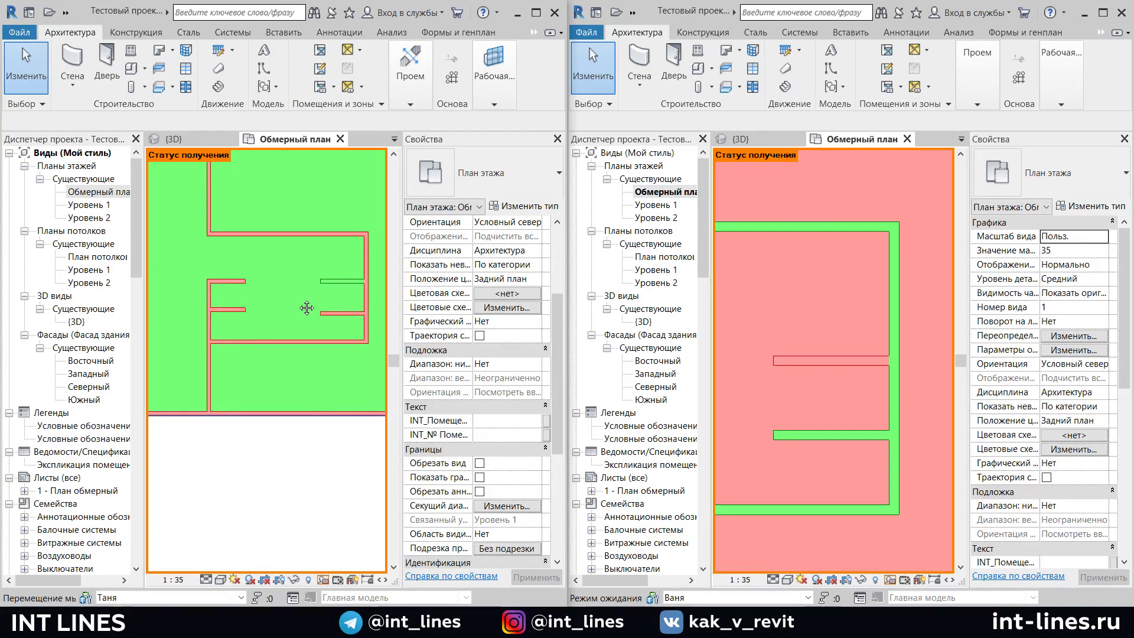
pyautogui.scroll(-1, 297, 298)
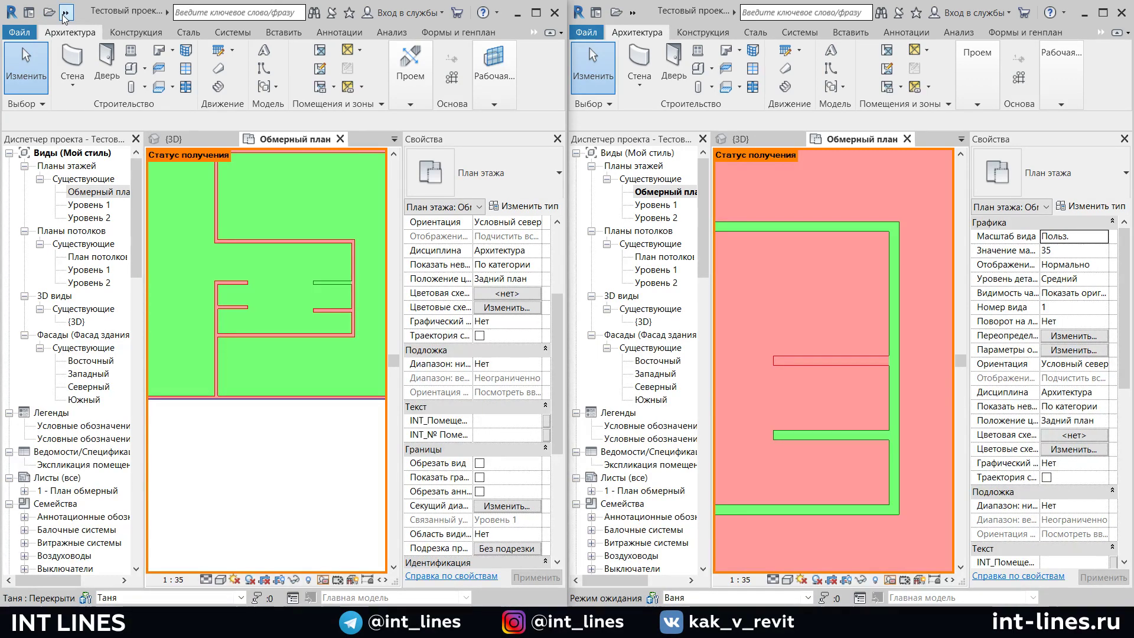
# Synchronize the first copy, including the moved wall, with central
pyautogui.click(65, 13)
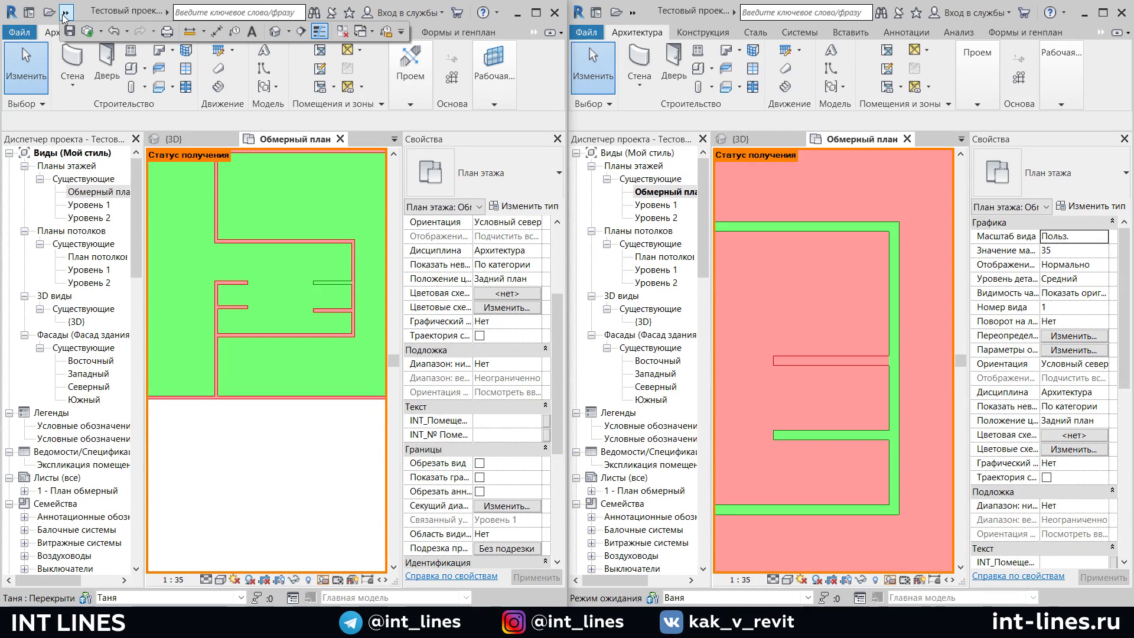
pyautogui.click(89, 32)
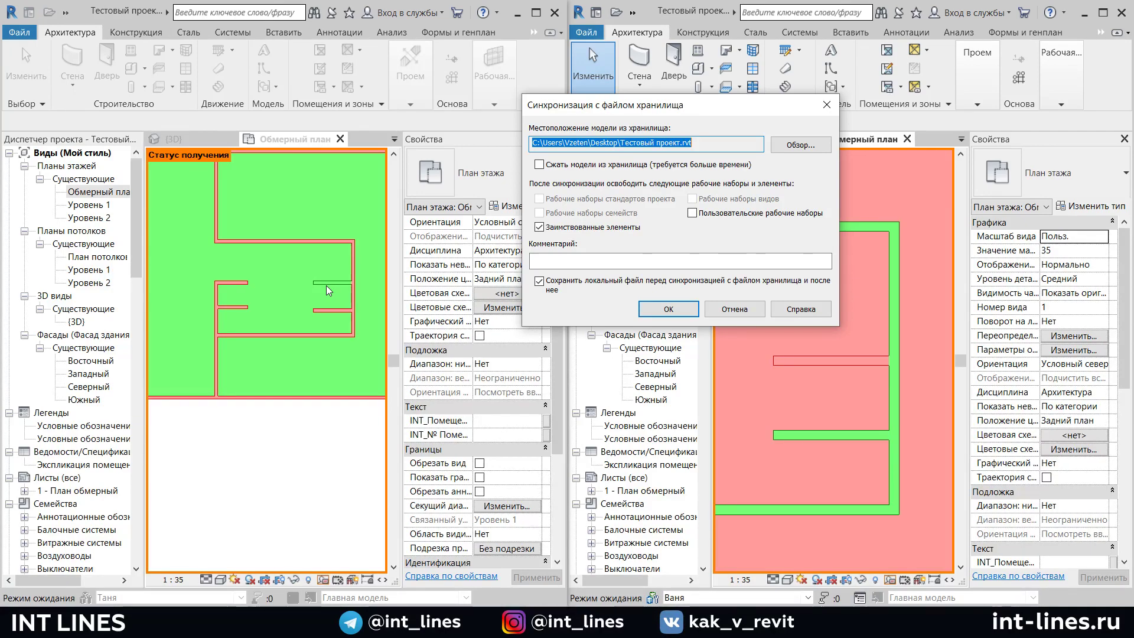
pyautogui.click(672, 309)
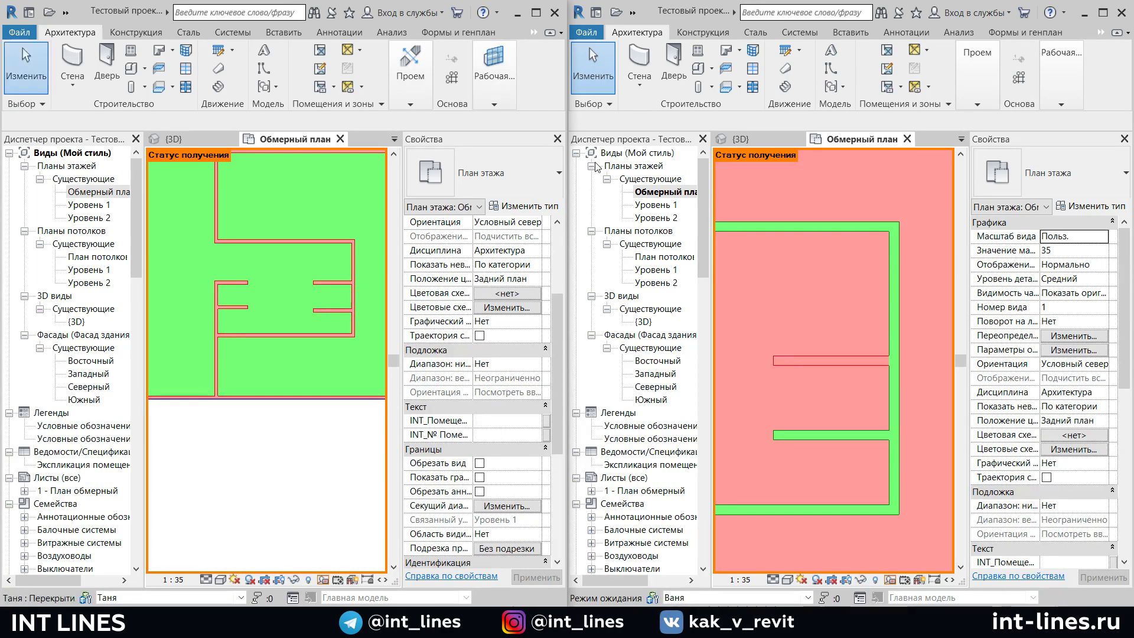
# Synchronize the second copy with the central file
pyautogui.click(633, 12)
pyautogui.click(663, 30)
pyautogui.click(691, 45)
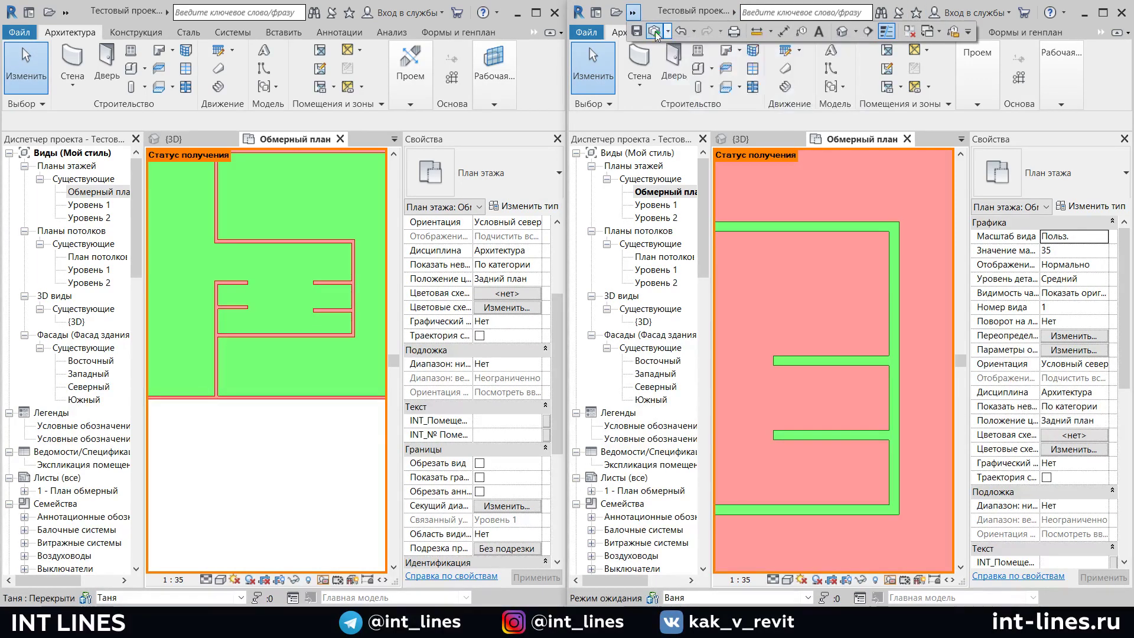
pyautogui.click(675, 308)
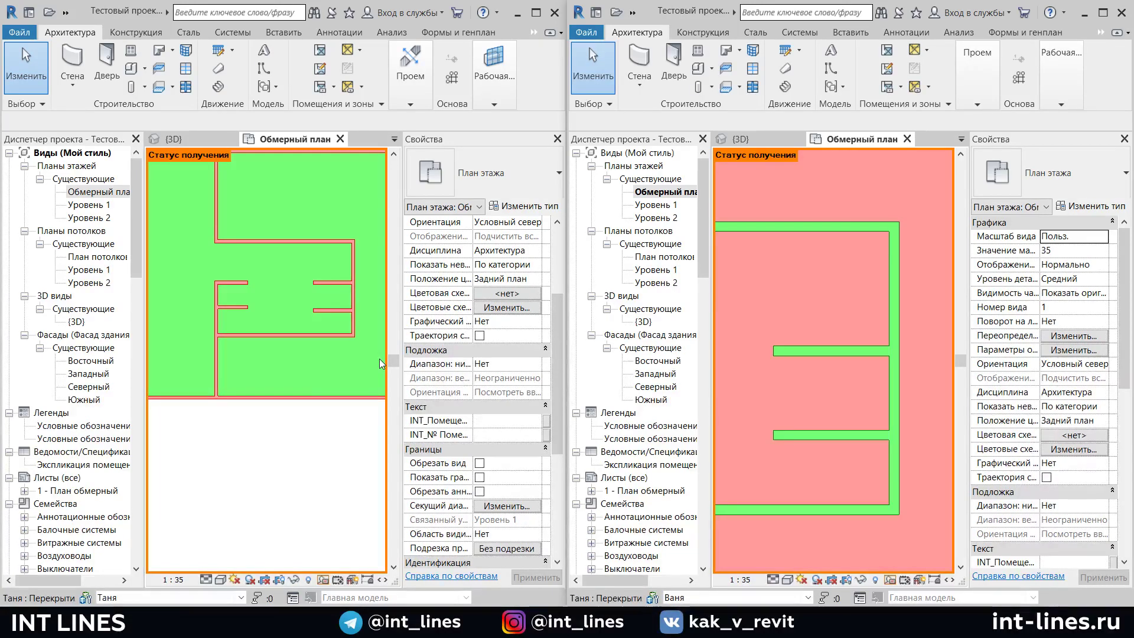
# Zoom out to show the whole E-shaped partition layout in the second copy
pyautogui.scroll(-3, 880, 379)
pyautogui.scroll(-2, 801, 379)
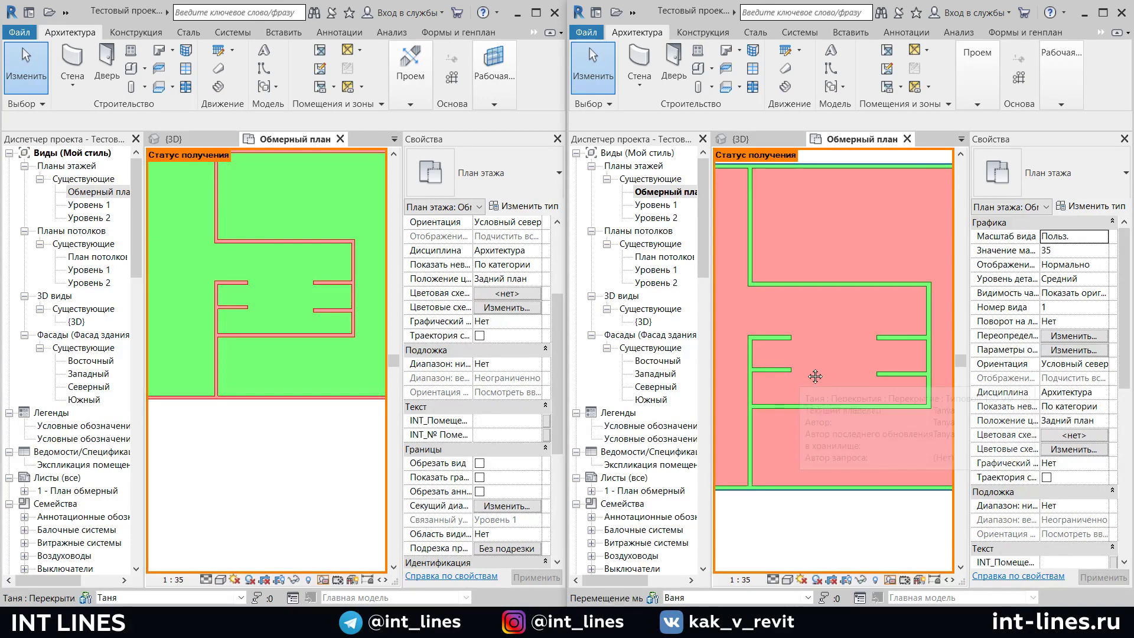
pyautogui.moveTo(815, 375); pyautogui.dragTo(803, 385, button='middle')
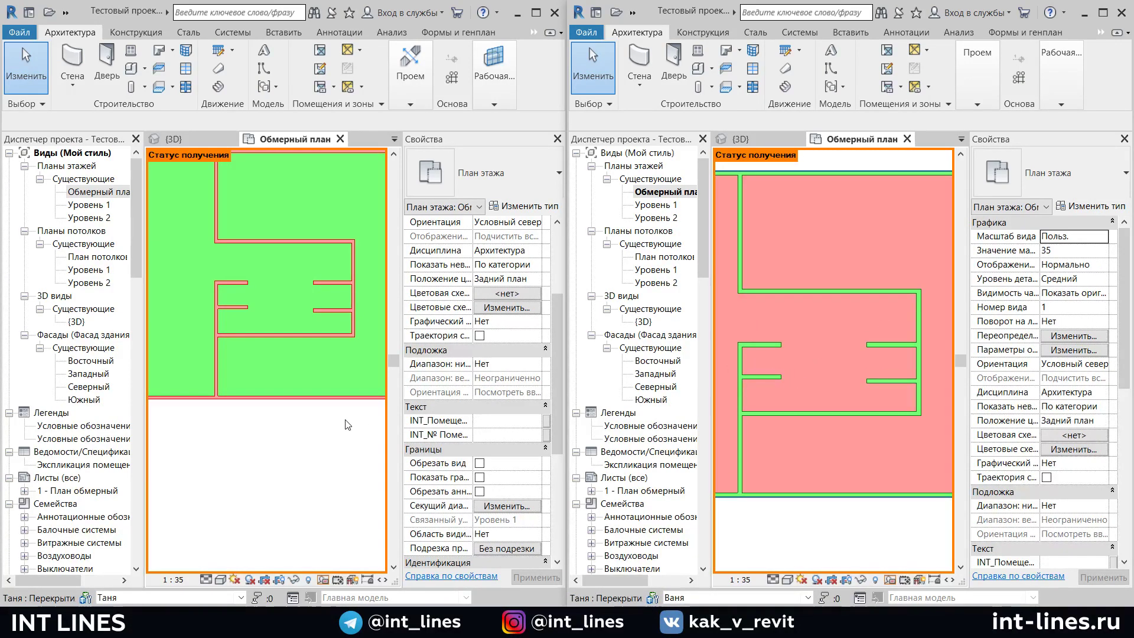
pyautogui.scroll(1, 299, 307)
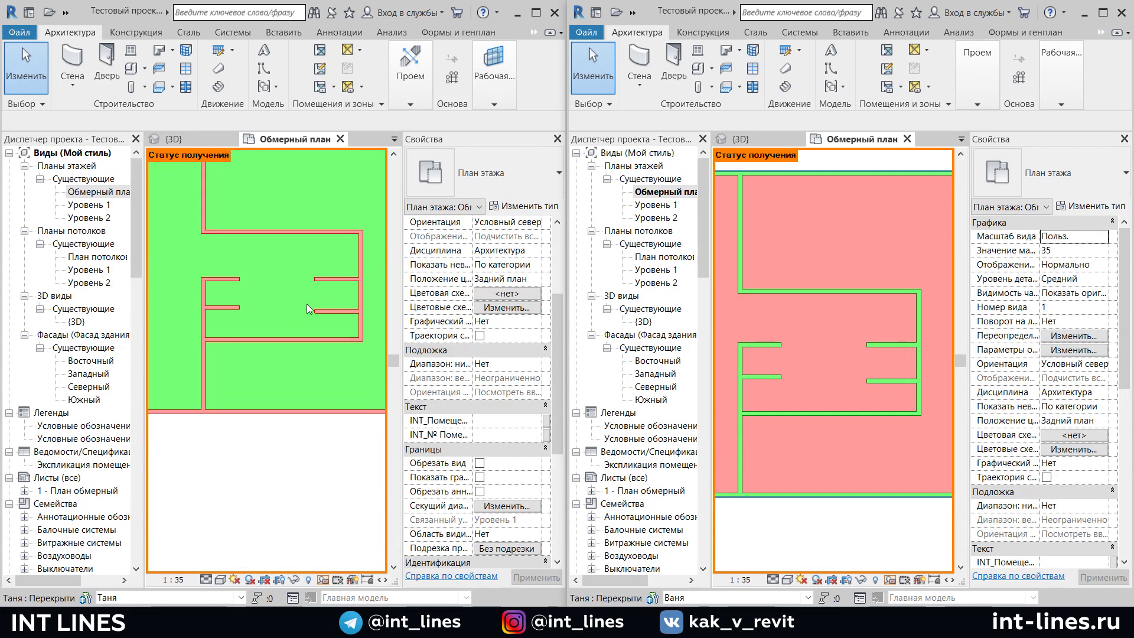
# Select the short wall, try making it editable, and place an edit request
pyautogui.click(328, 280)
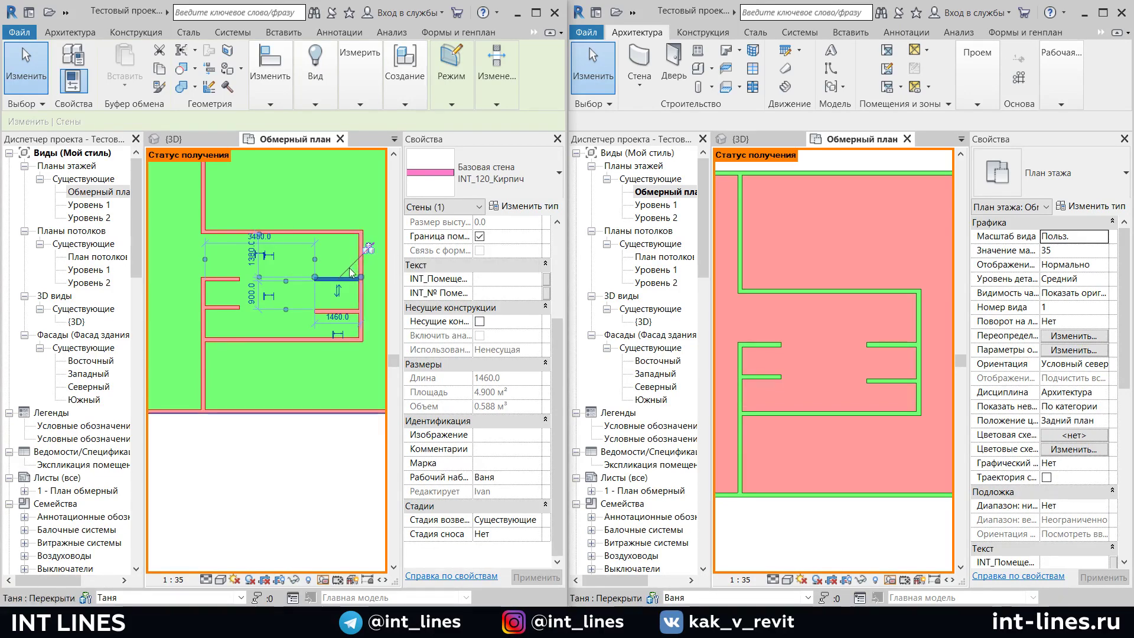
pyautogui.scroll(2, 370, 250)
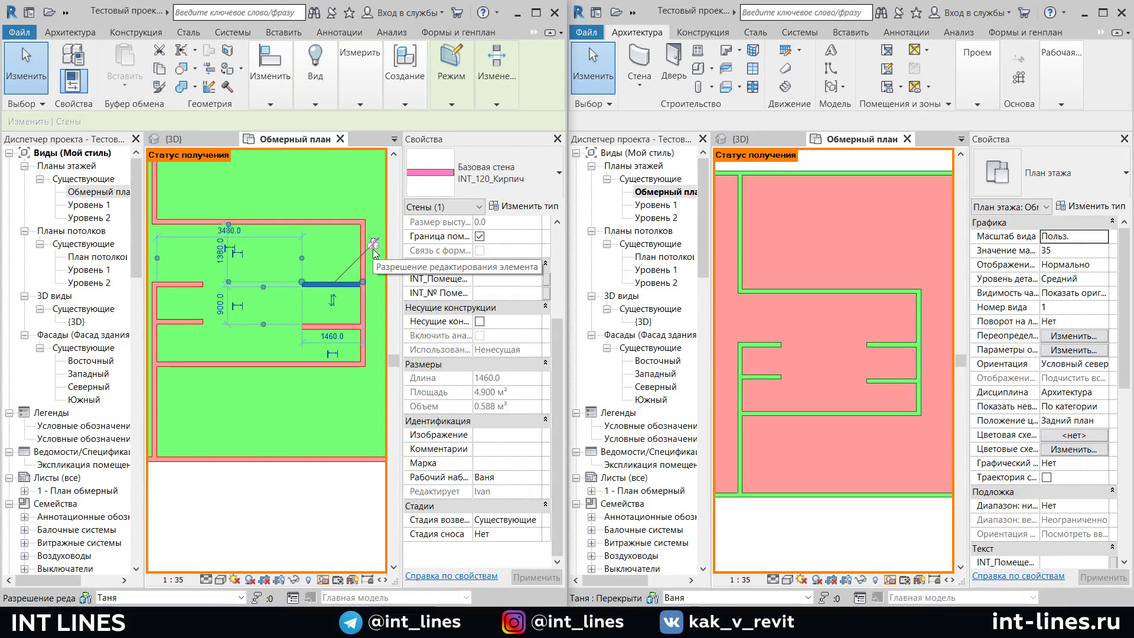
pyautogui.click(373, 248)
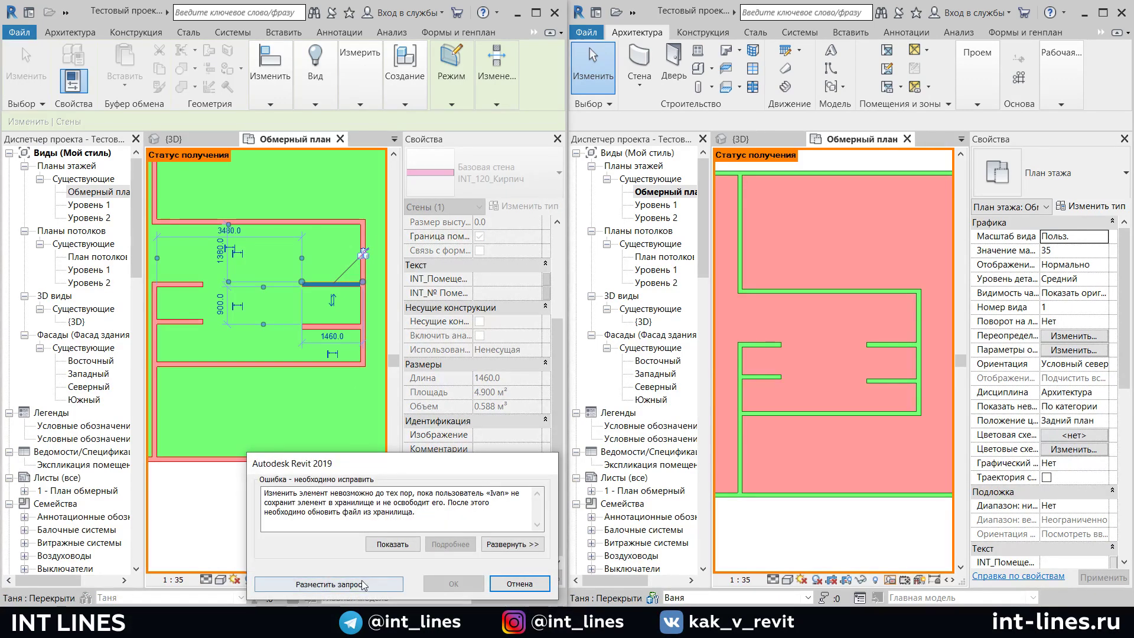
pyautogui.click(328, 584)
pyautogui.click(493, 422)
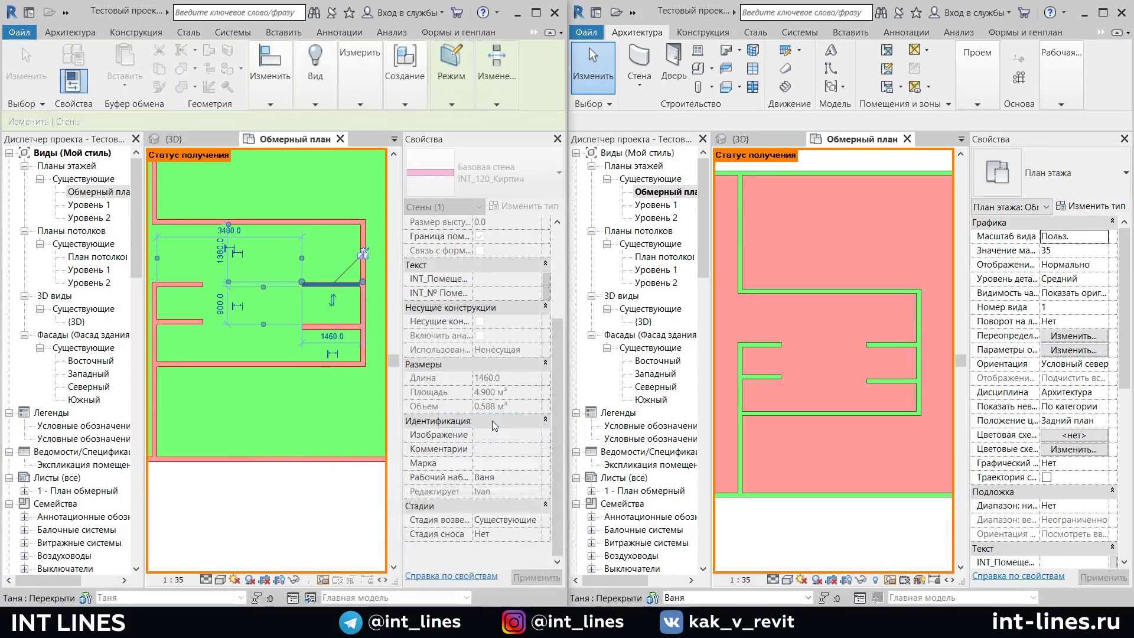
# Grant the pending editing request in the second copy and close the list
pyautogui.click(835, 599)
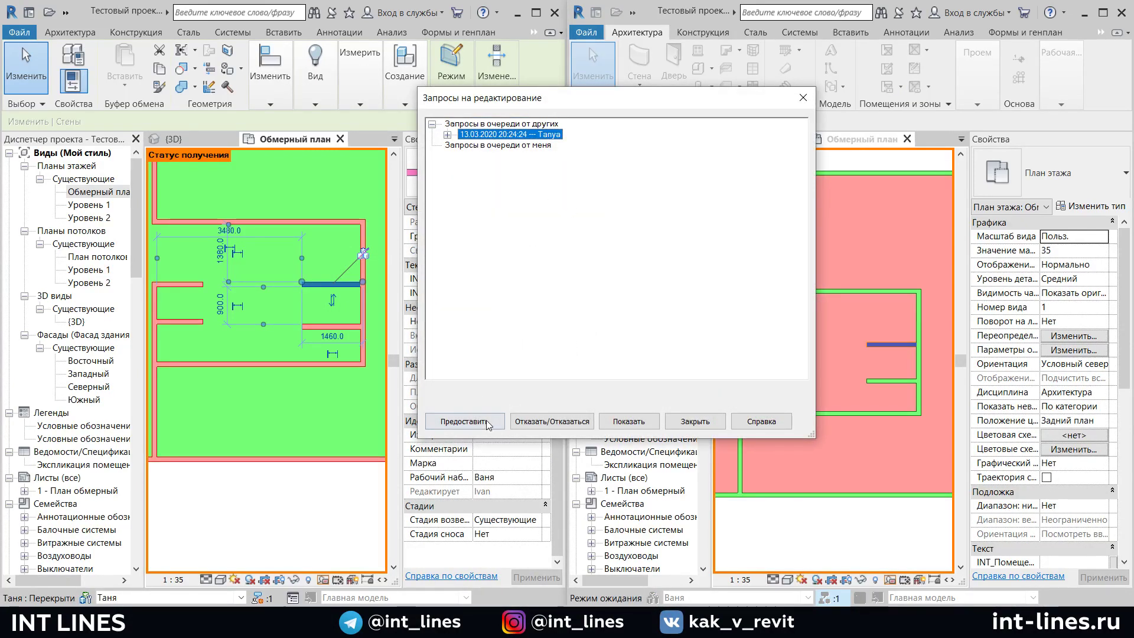
pyautogui.click(483, 423)
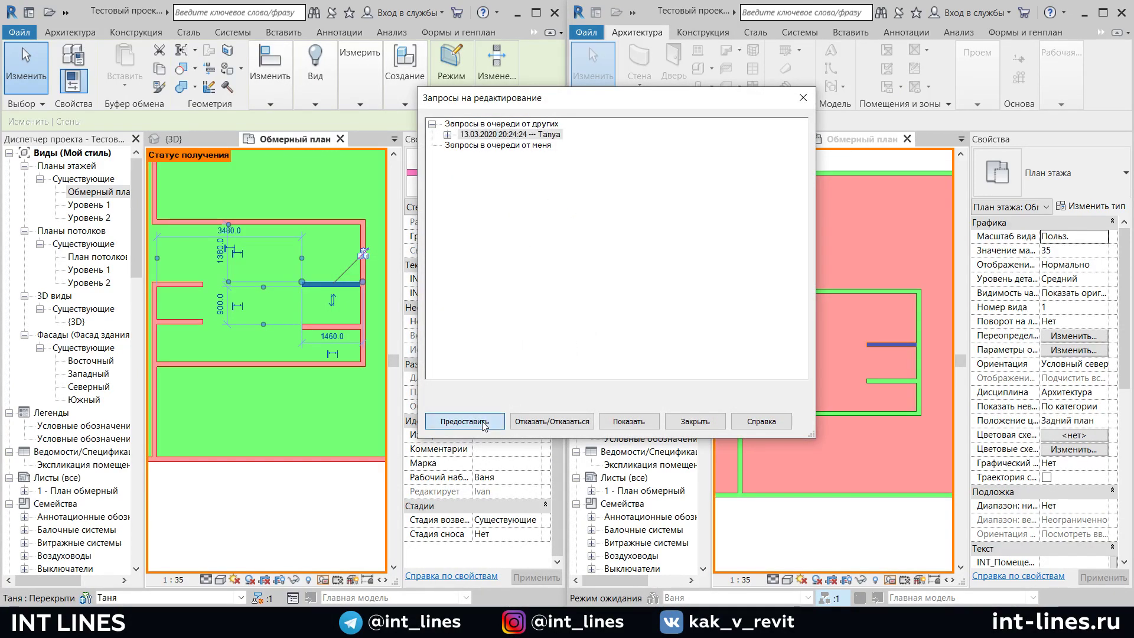
pyautogui.click(703, 423)
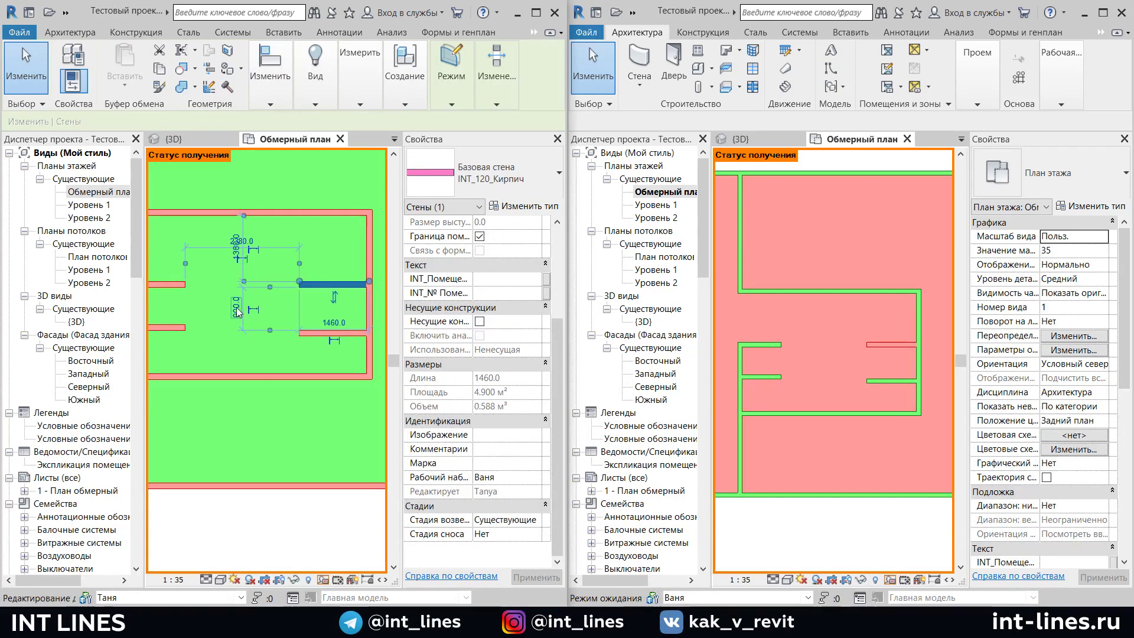
# Change the short wall's 900 temporary dimension to 1200, then deselect it
pyautogui.click(236, 307)
pyautogui.write('00')
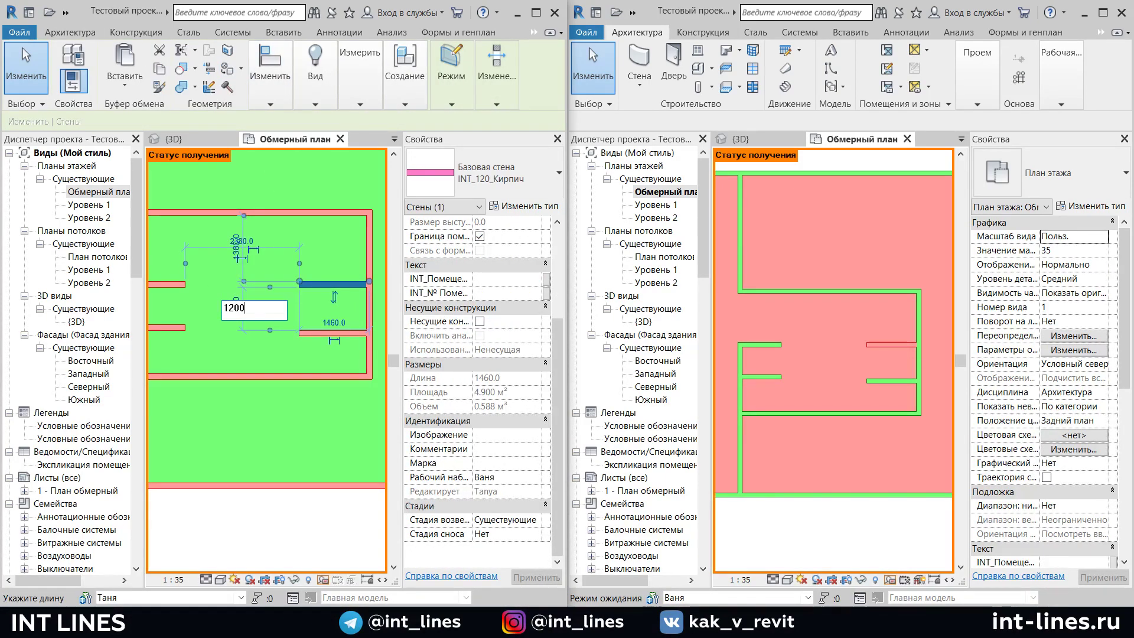
pyautogui.press('Return')
pyautogui.click(250, 303)
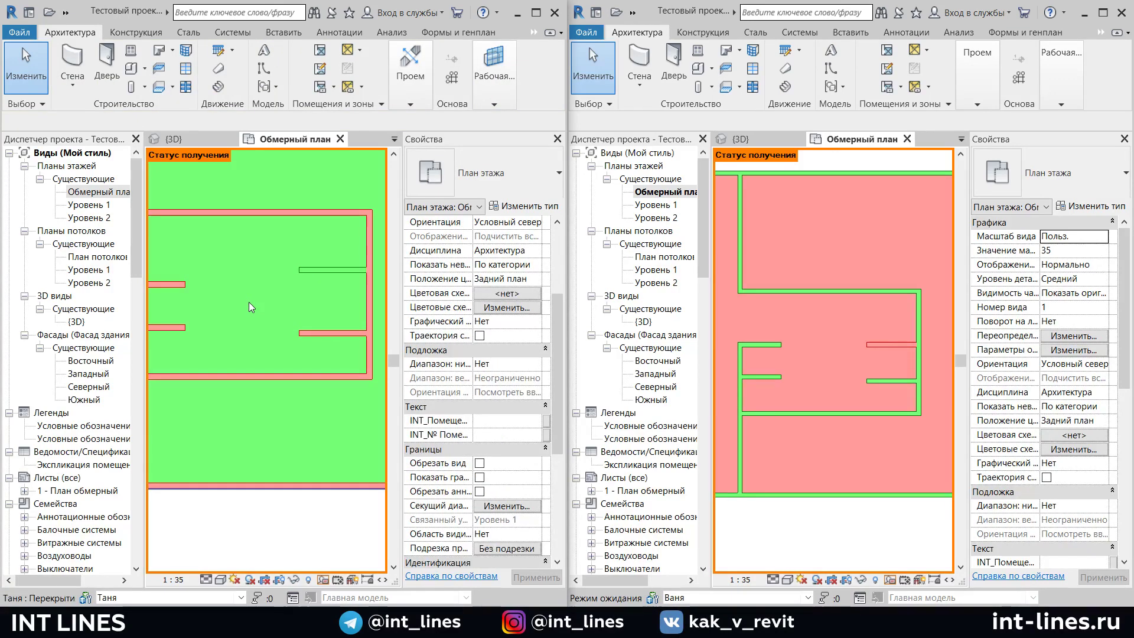
pyautogui.moveTo(249, 302); pyautogui.dragTo(279, 336, button='middle')
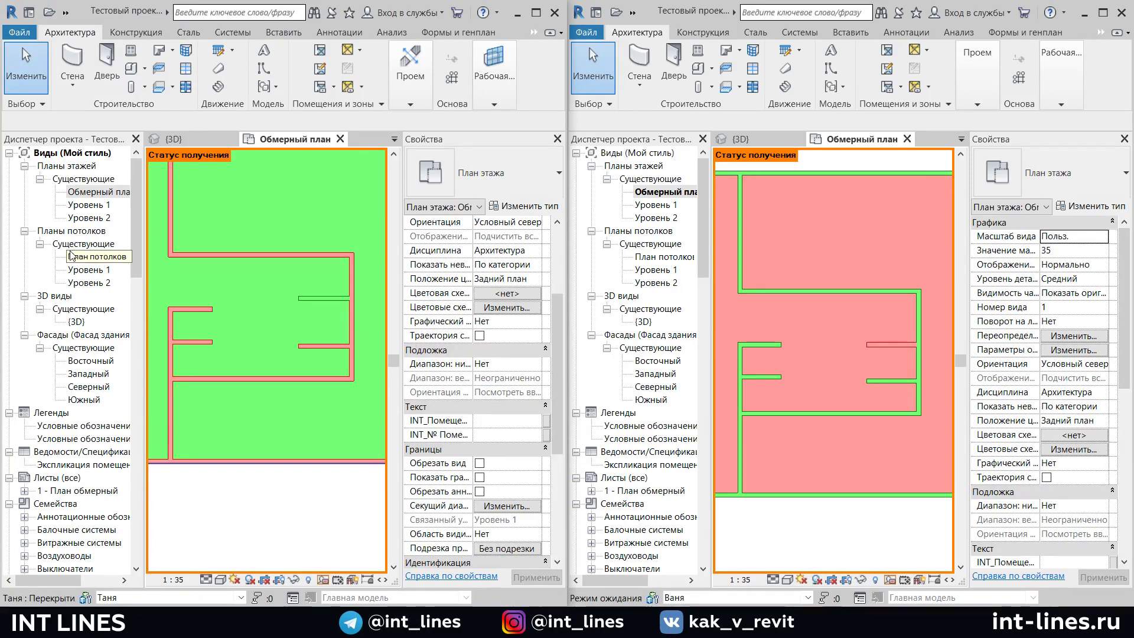
# Synchronize the first copy with central, unchecking Borrowed Elements so they stay borrowed
pyautogui.click(69, 12)
pyautogui.click(88, 31)
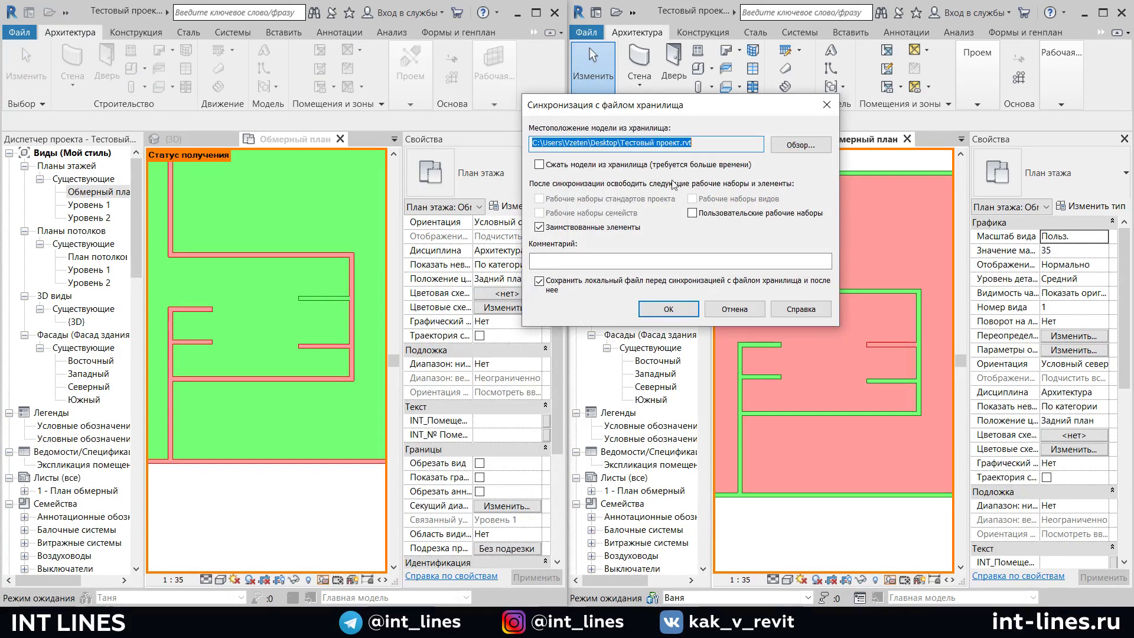
pyautogui.click(539, 227)
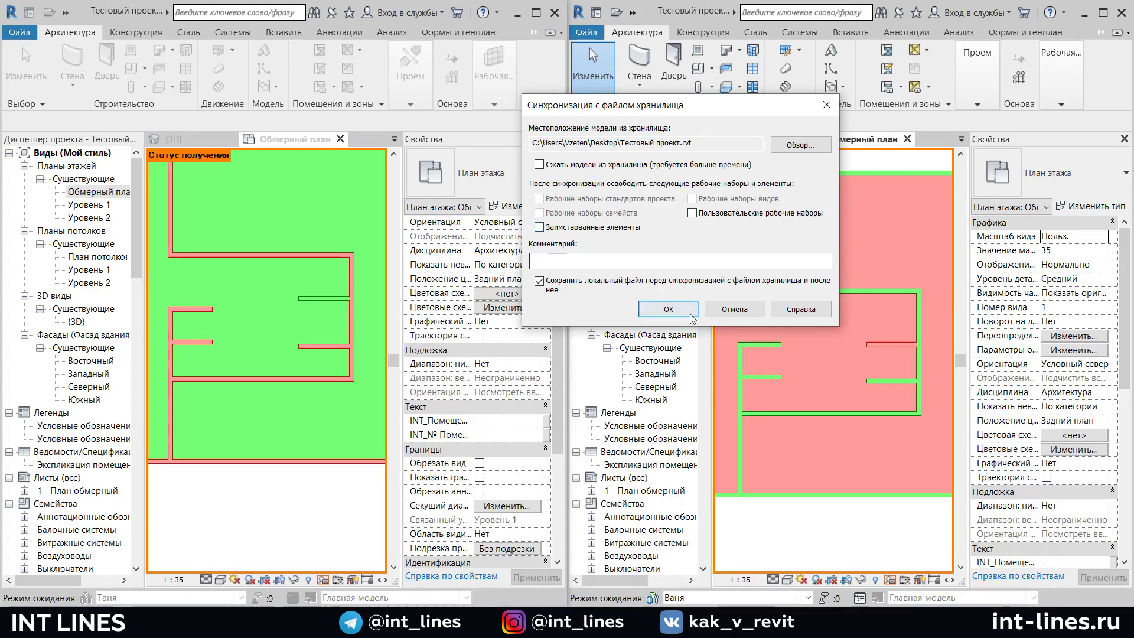
pyautogui.click(668, 309)
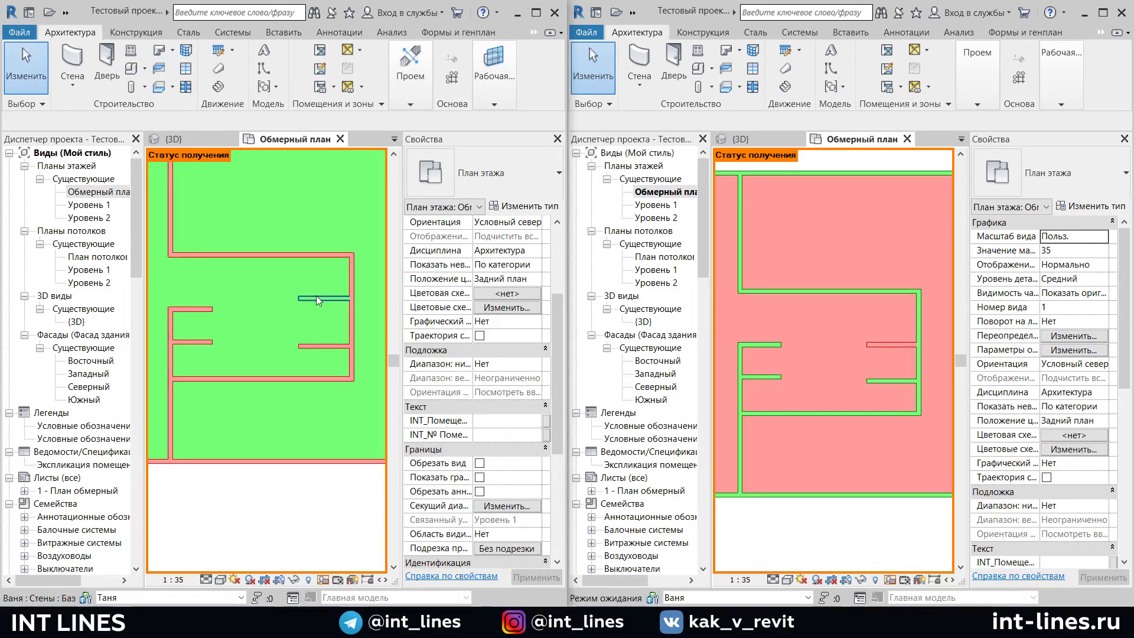
pyautogui.scroll(2, 883, 347)
pyautogui.scroll(-2, 884, 347)
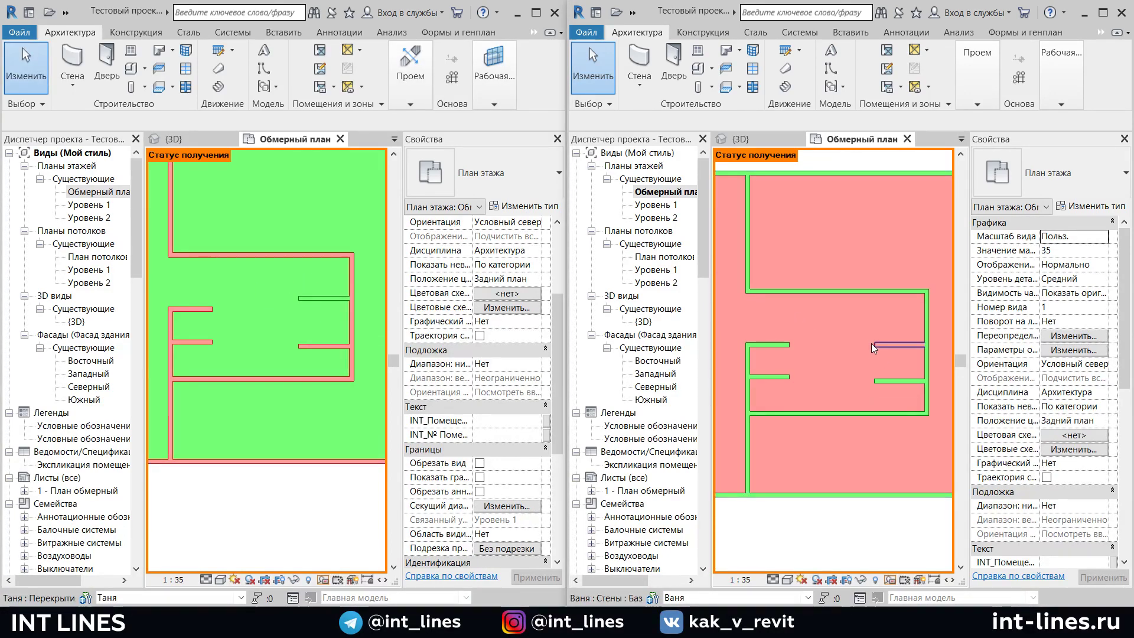
pyautogui.click(898, 346)
pyautogui.scroll(2, 894, 359)
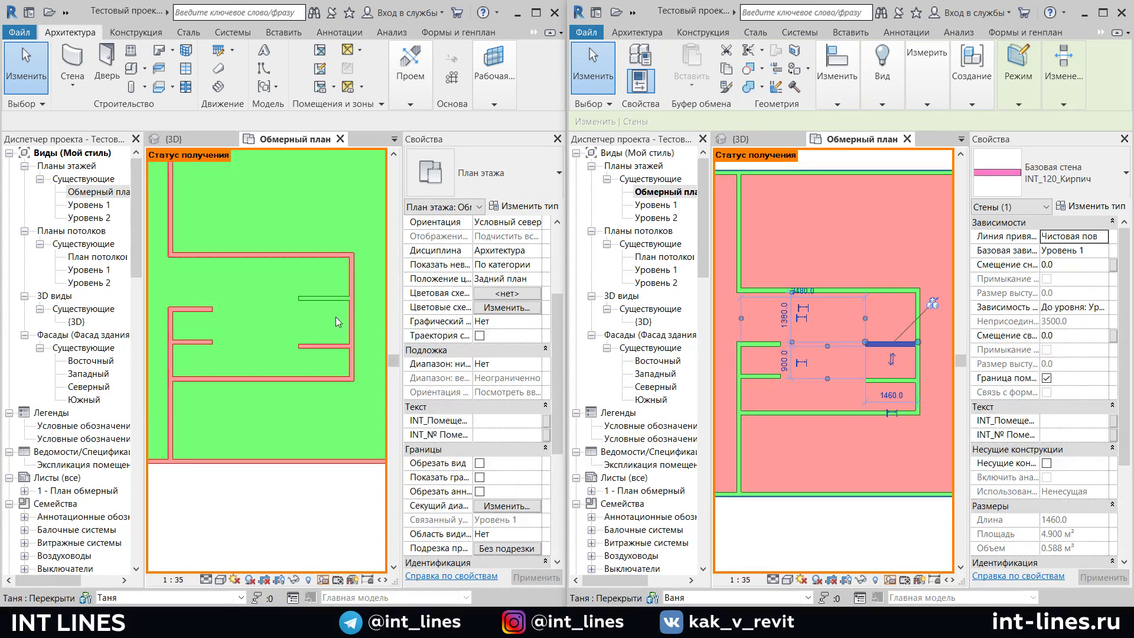
pyautogui.scroll(-1, 316, 322)
pyautogui.press('Escape')
pyautogui.scroll(-3, 858, 328)
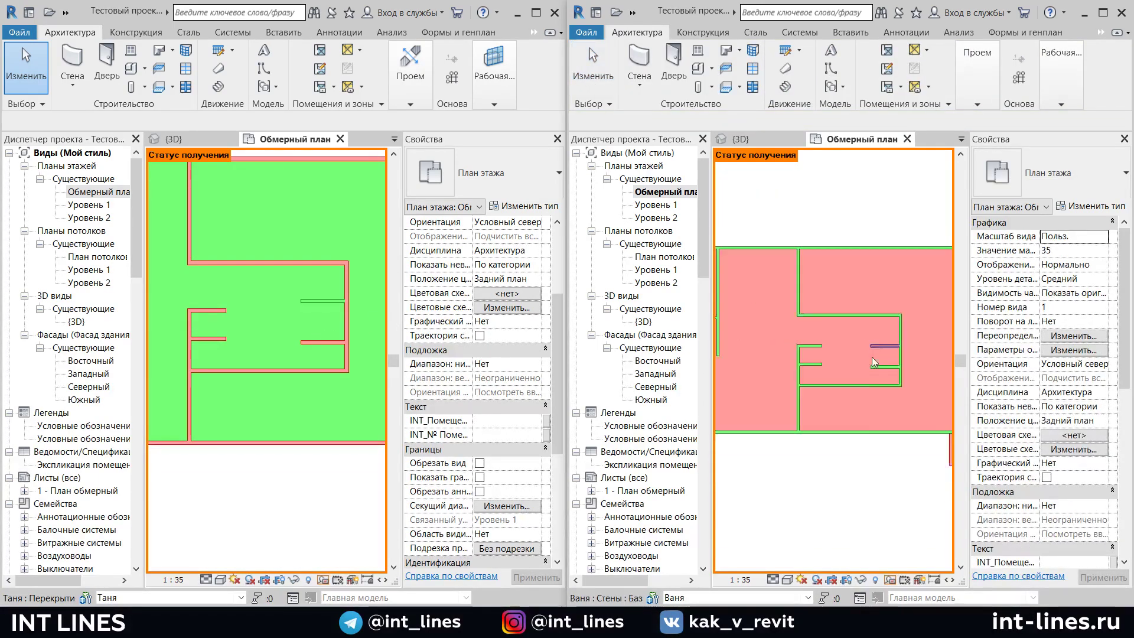
pyautogui.scroll(-1, 237, 494)
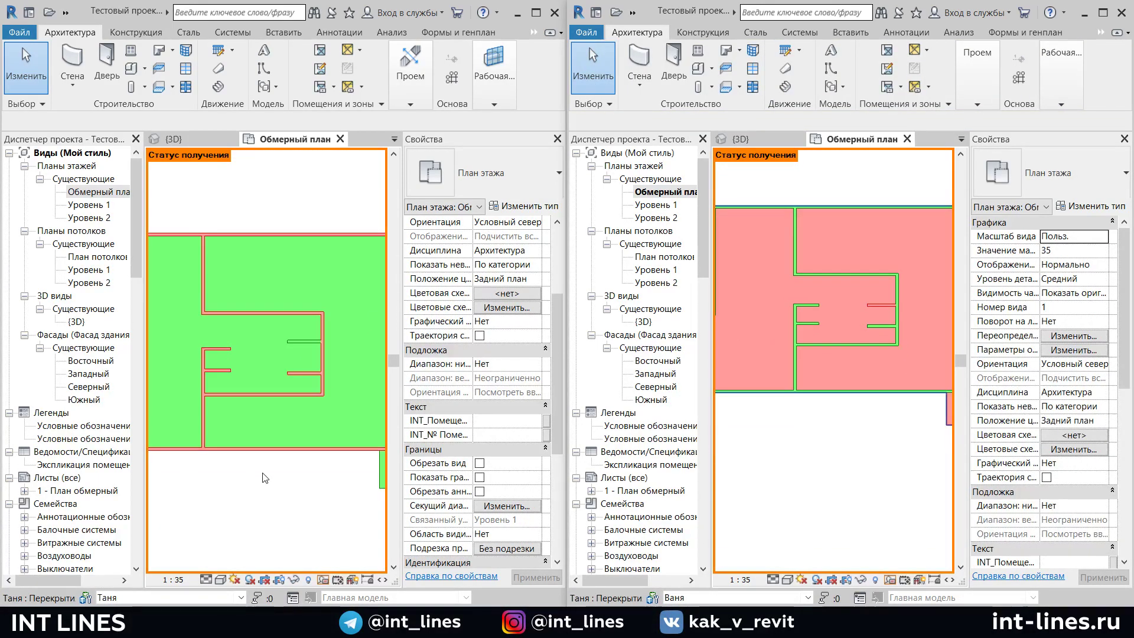
pyautogui.scroll(1, 300, 343)
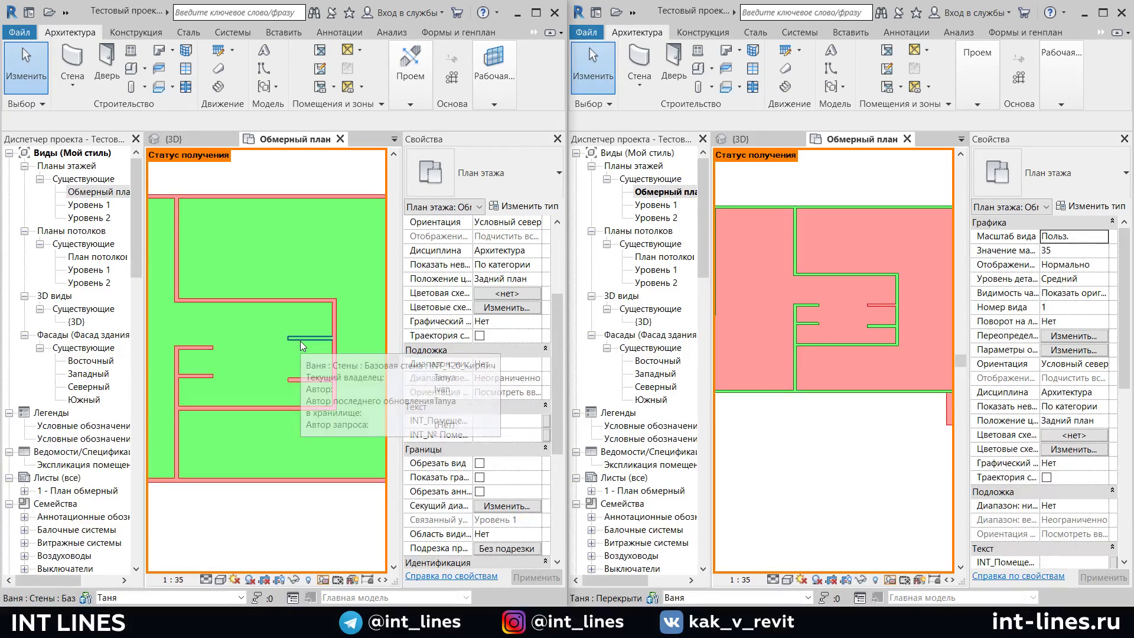
pyautogui.moveTo(301, 337)
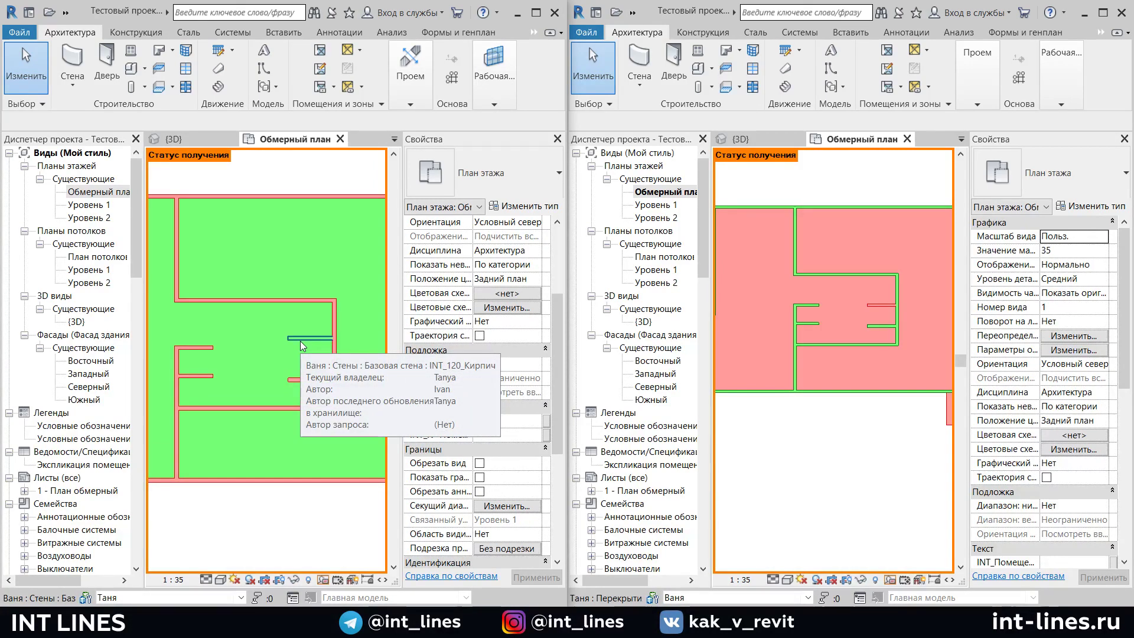
pyautogui.scroll(-2, 303, 345)
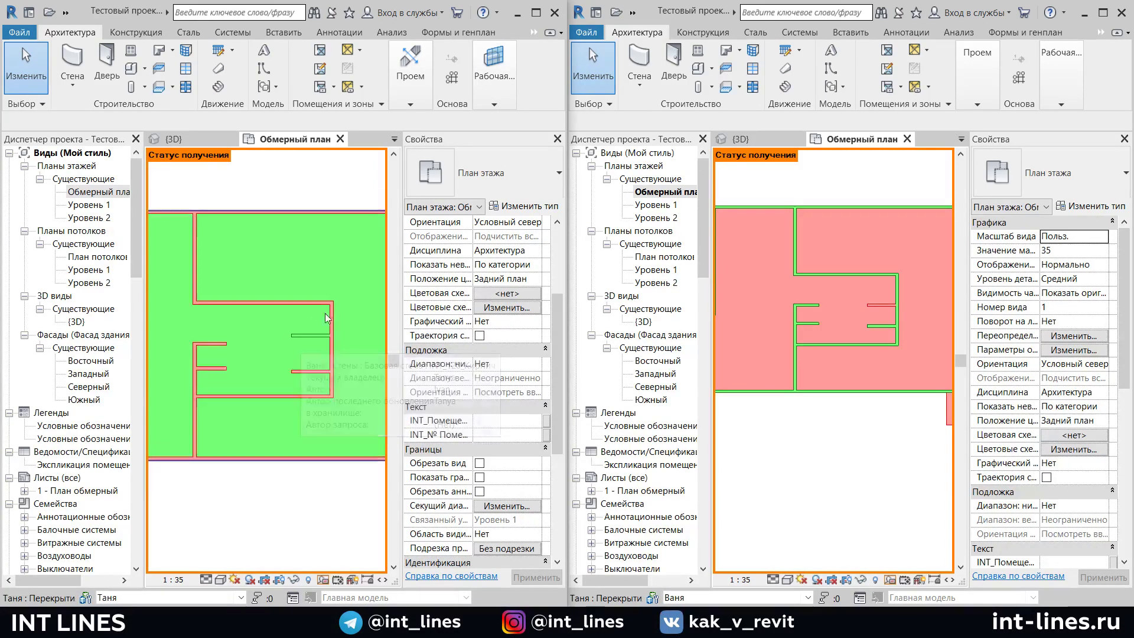
pyautogui.scroll(-2, 303, 349)
pyautogui.scroll(-1, 304, 353)
pyautogui.moveTo(304, 355)
pyautogui.mouseDown(button='middle')
pyautogui.moveTo(284, 339)
pyautogui.moveTo(320, 326)
pyautogui.mouseUp(button='middle')
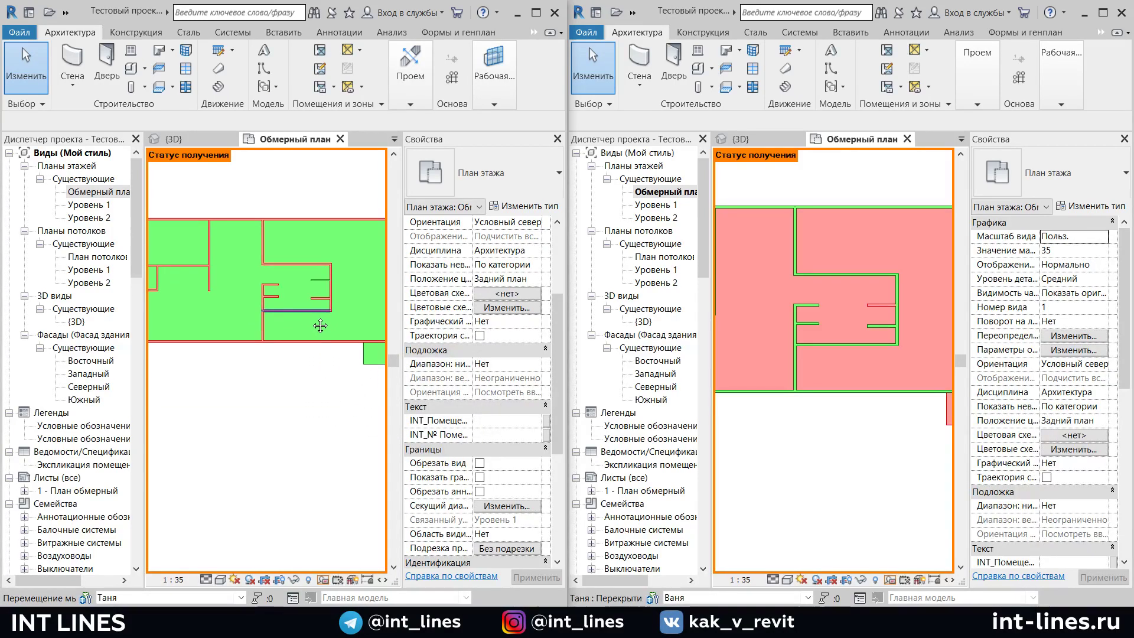
pyautogui.click(420, 599)
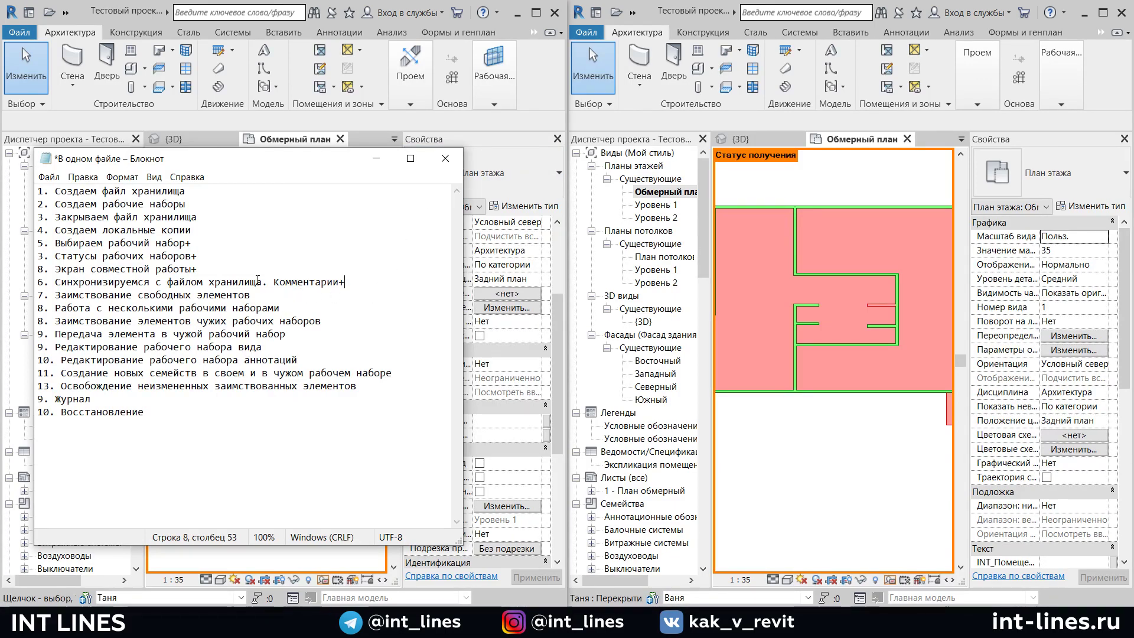
pyautogui.click(376, 158)
pyautogui.scroll(-2, 266, 359)
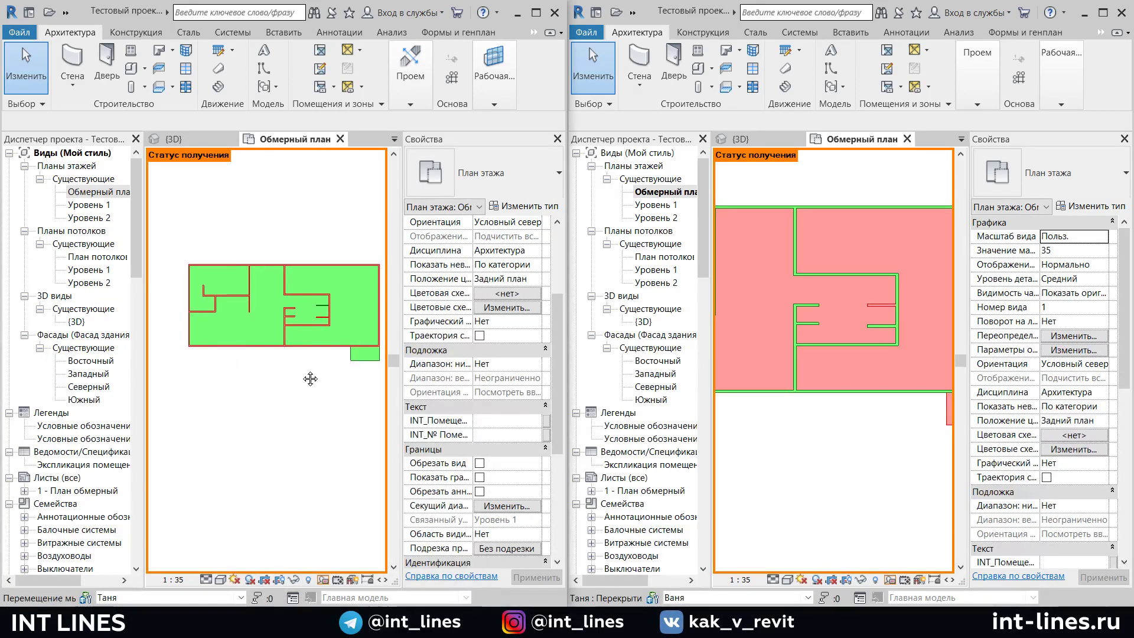
pyautogui.moveTo(312, 376); pyautogui.dragTo(275, 372, button='middle')
# Draw two parallel 3500 mm vertical walls with WA in the second copy's plan, then select the left one
pyautogui.scroll(2, 254, 351)
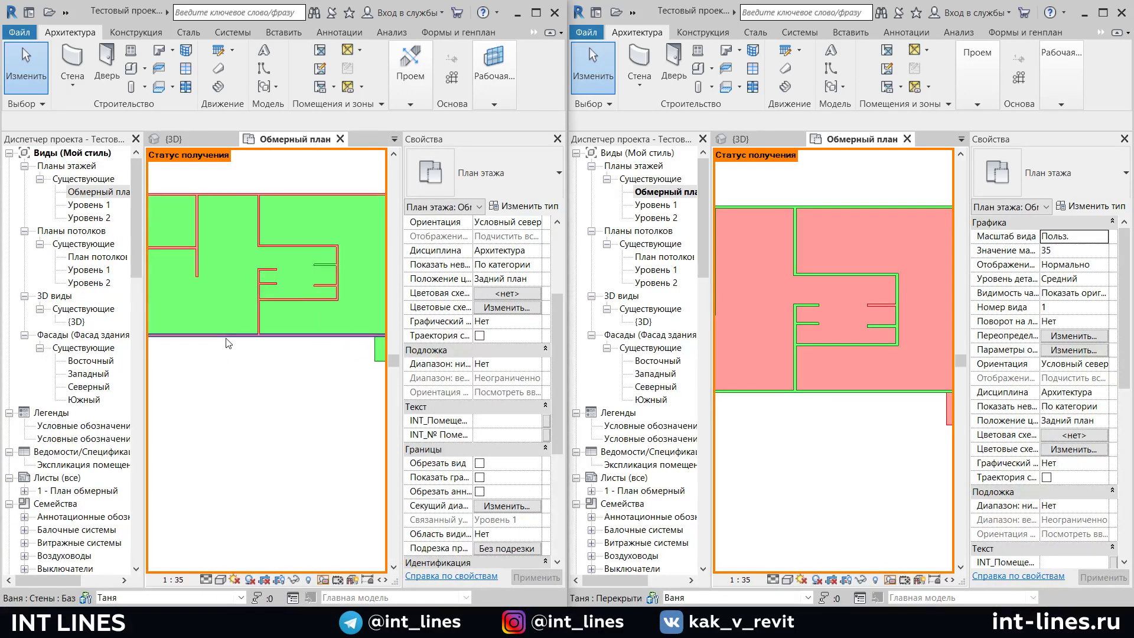
pyautogui.moveTo(793, 420)
pyautogui.mouseDown(button='middle')
pyautogui.moveTo(760, 440)
pyautogui.moveTo(669, 436)
pyautogui.mouseUp(button='middle')
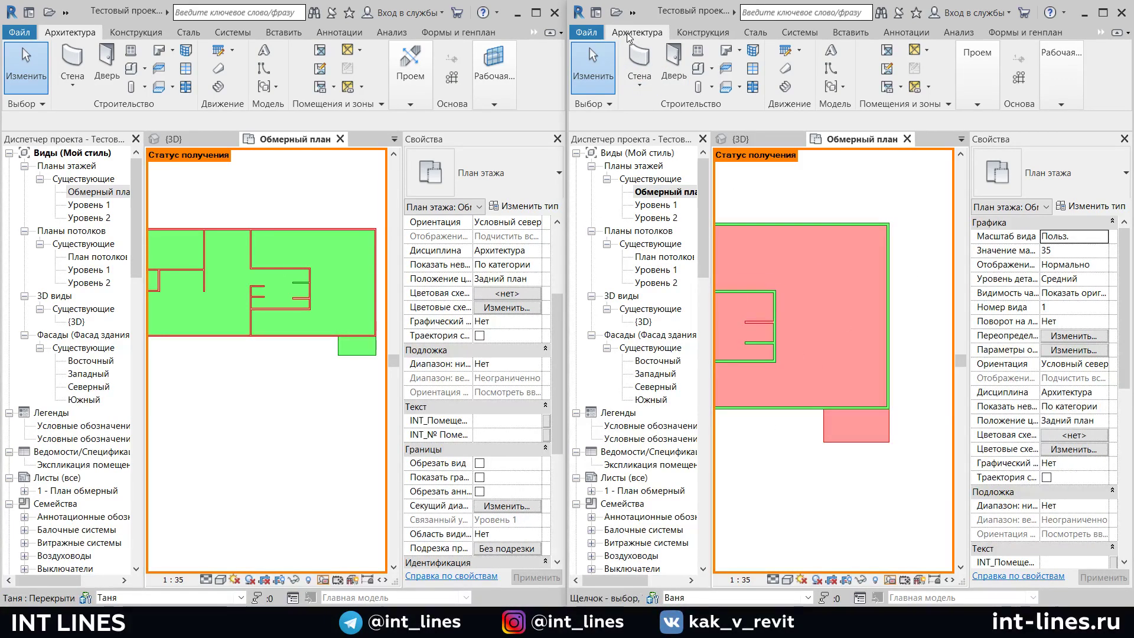
pyautogui.press('w')
pyautogui.press('a')
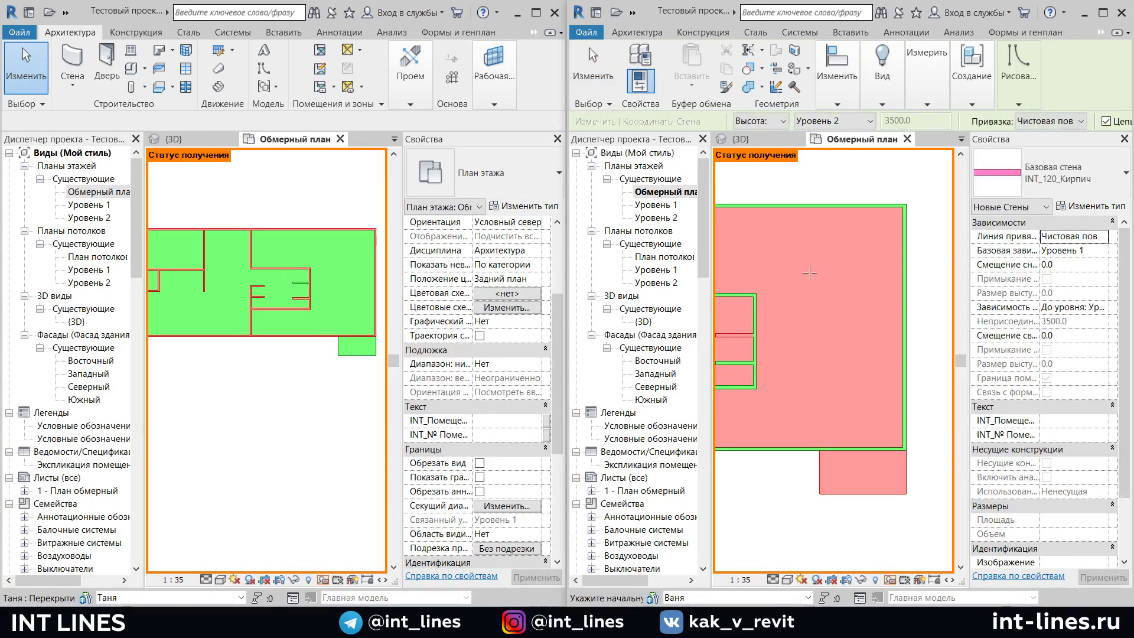
pyautogui.click(810, 272)
pyautogui.click(810, 366)
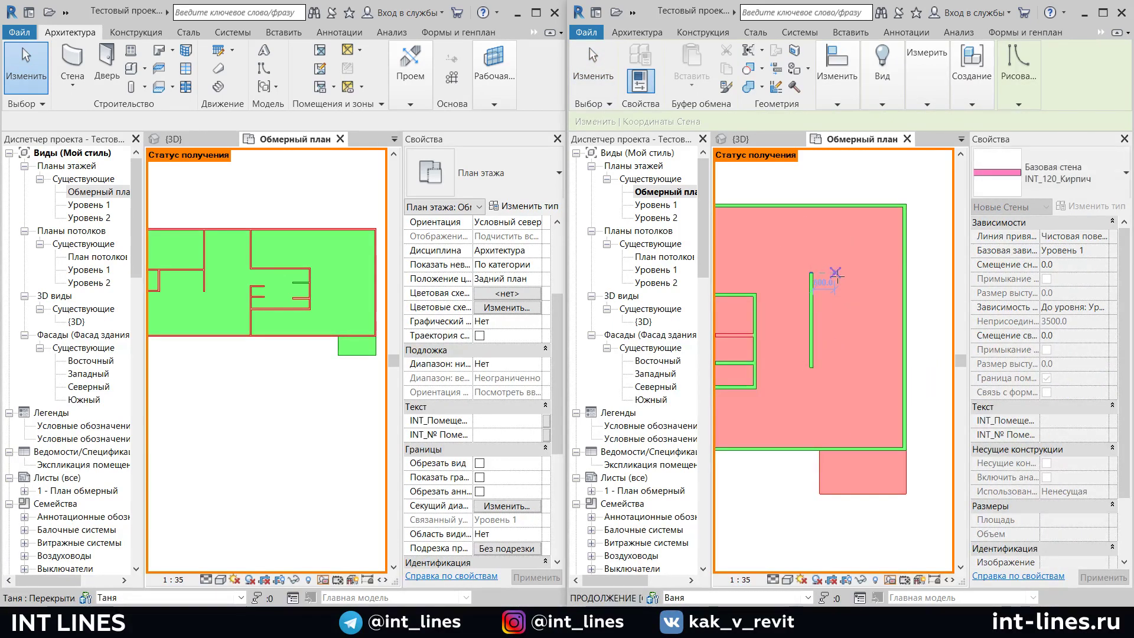
pyautogui.click(840, 273)
pyautogui.click(841, 366)
pyautogui.press('Escape')
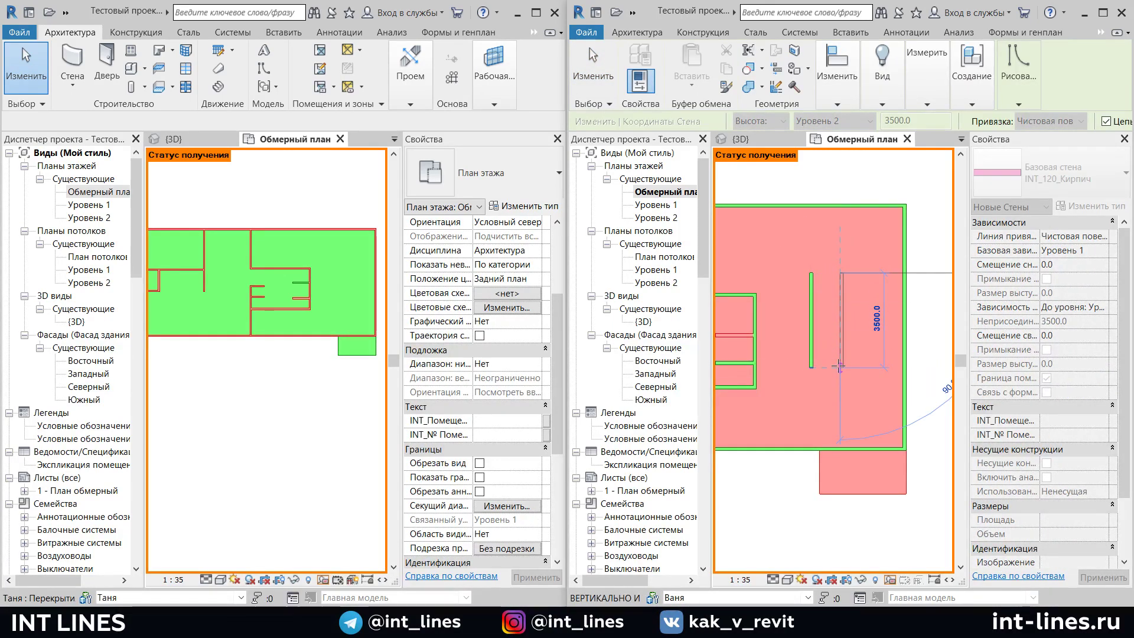
pyautogui.press('Escape')
pyautogui.click(814, 318)
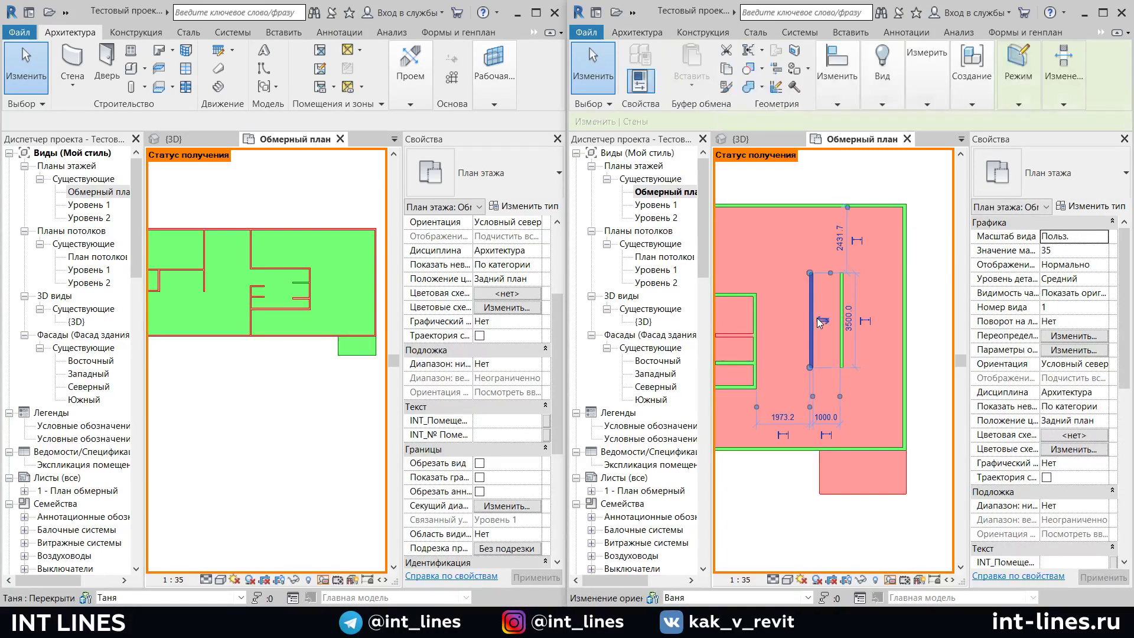
# Set the Workset of both new walls to Рабочий набор1
pyautogui.keyDown('ctrl'); pyautogui.click(837, 289); pyautogui.keyUp('ctrl')
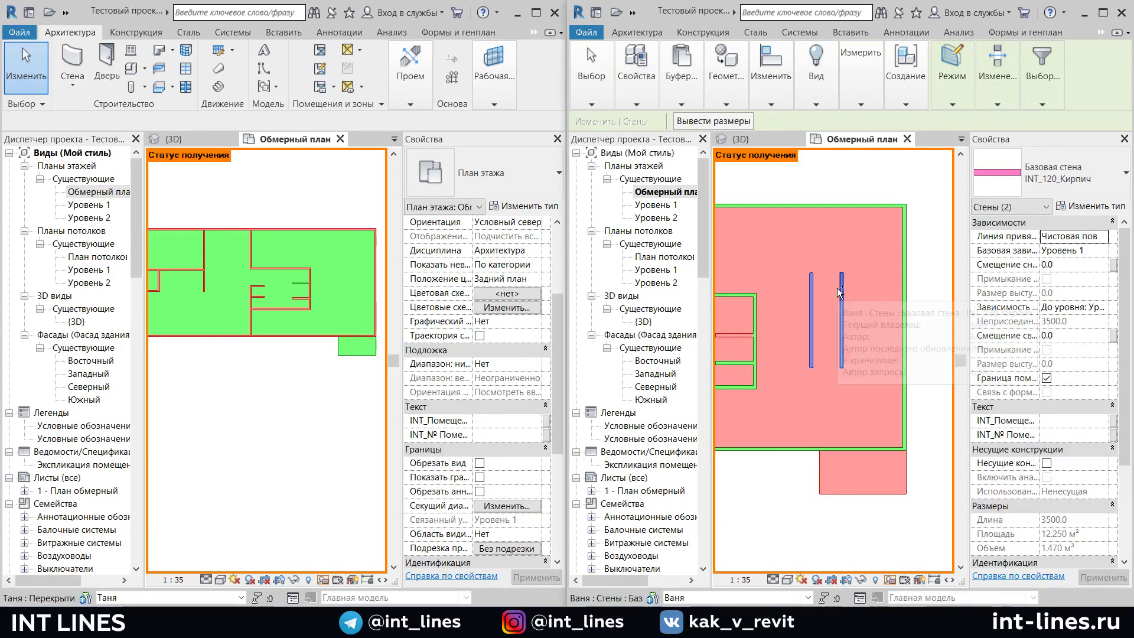
pyautogui.scroll(-5, 1120, 477)
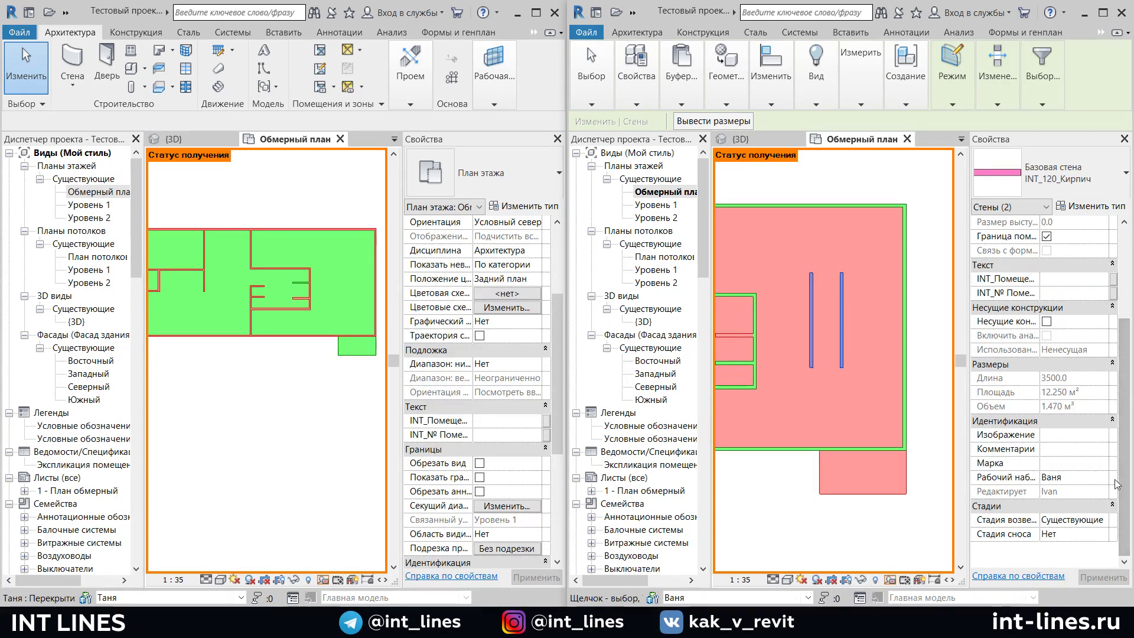
pyautogui.click(1063, 477)
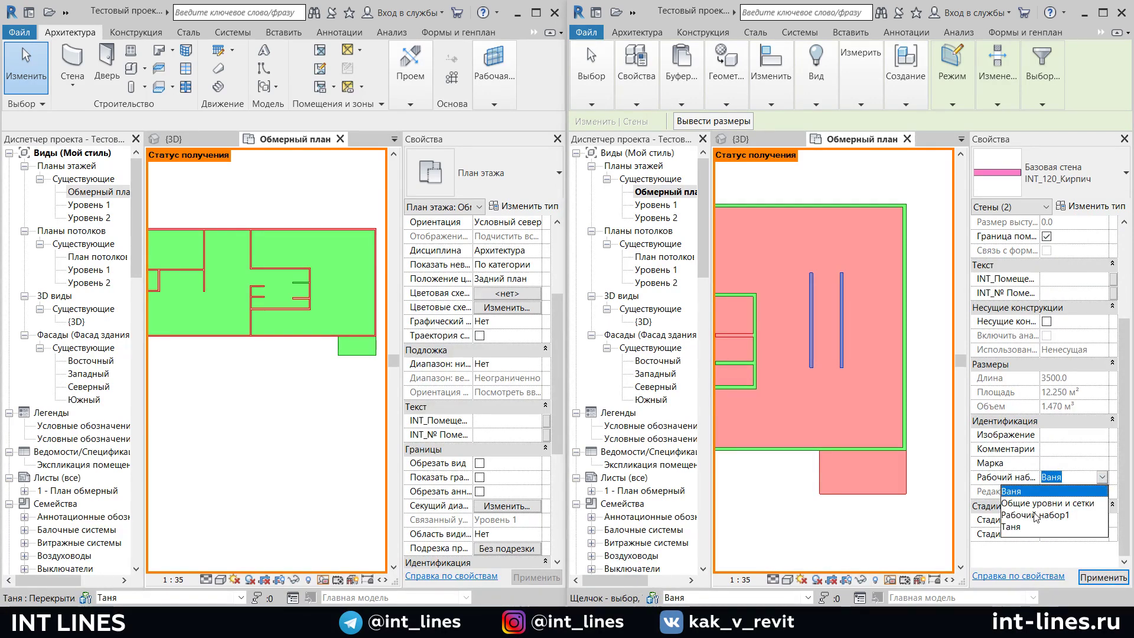
pyautogui.click(1039, 515)
pyautogui.click(869, 339)
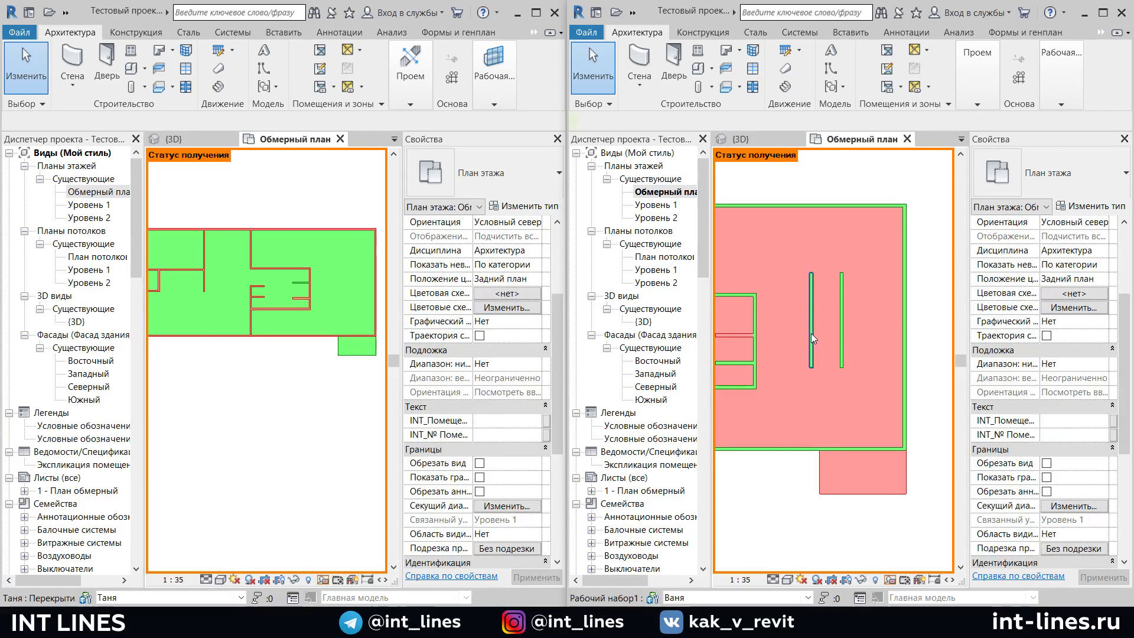
# Inspect each new wall's properties to confirm it sits on Рабочий набор1
pyautogui.click(810, 333)
pyautogui.press('Escape')
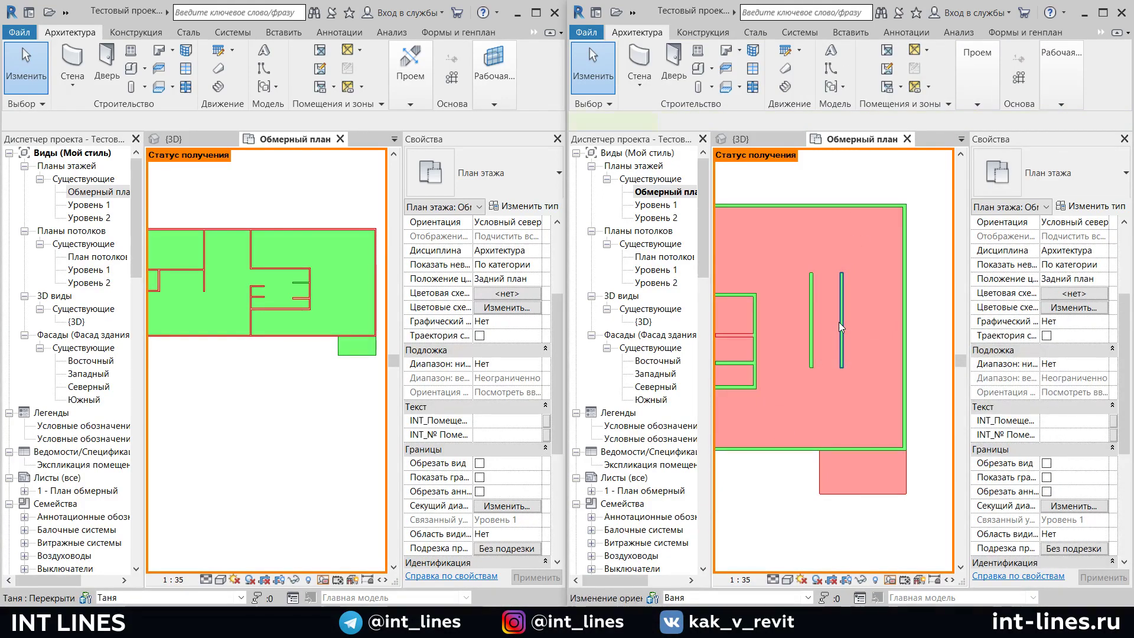
pyautogui.click(839, 325)
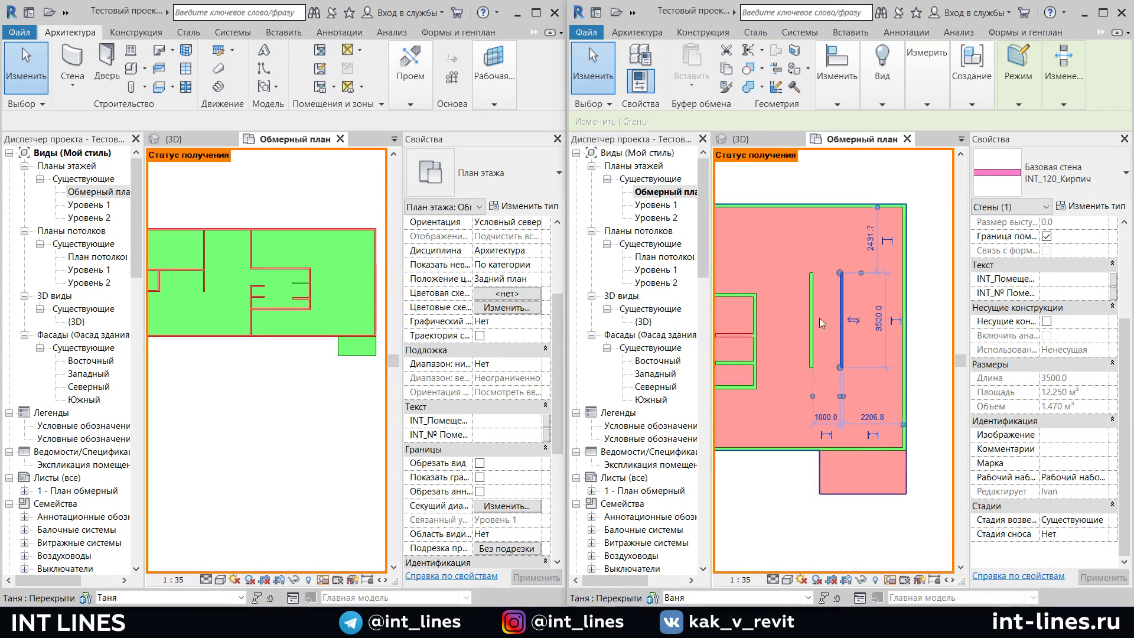
pyautogui.press('Escape')
pyautogui.click(809, 292)
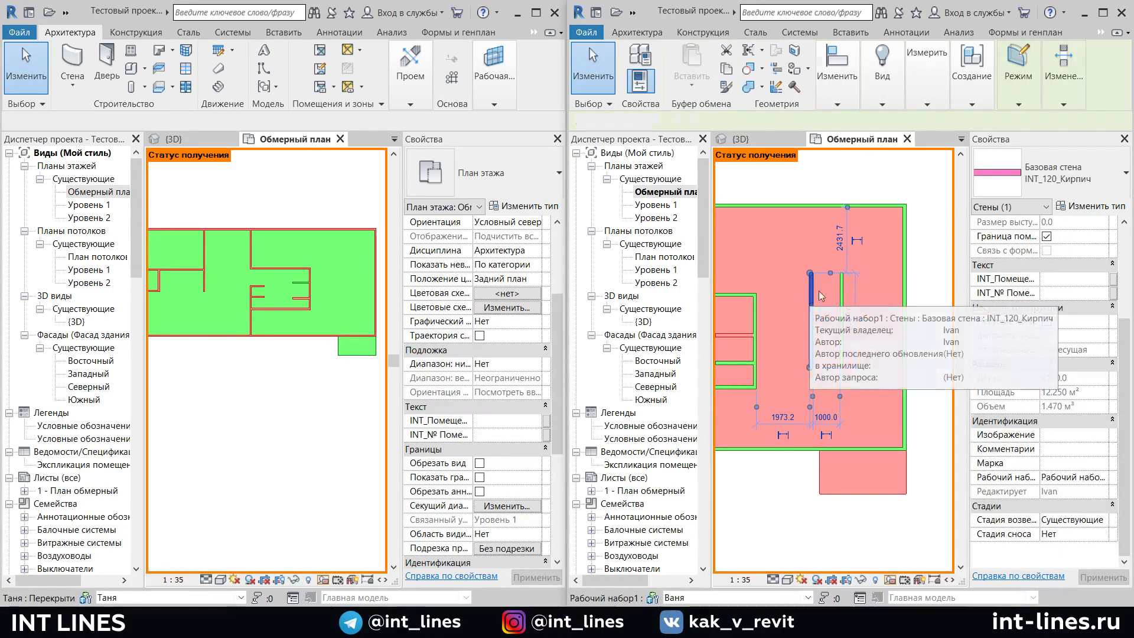
pyautogui.click(841, 288)
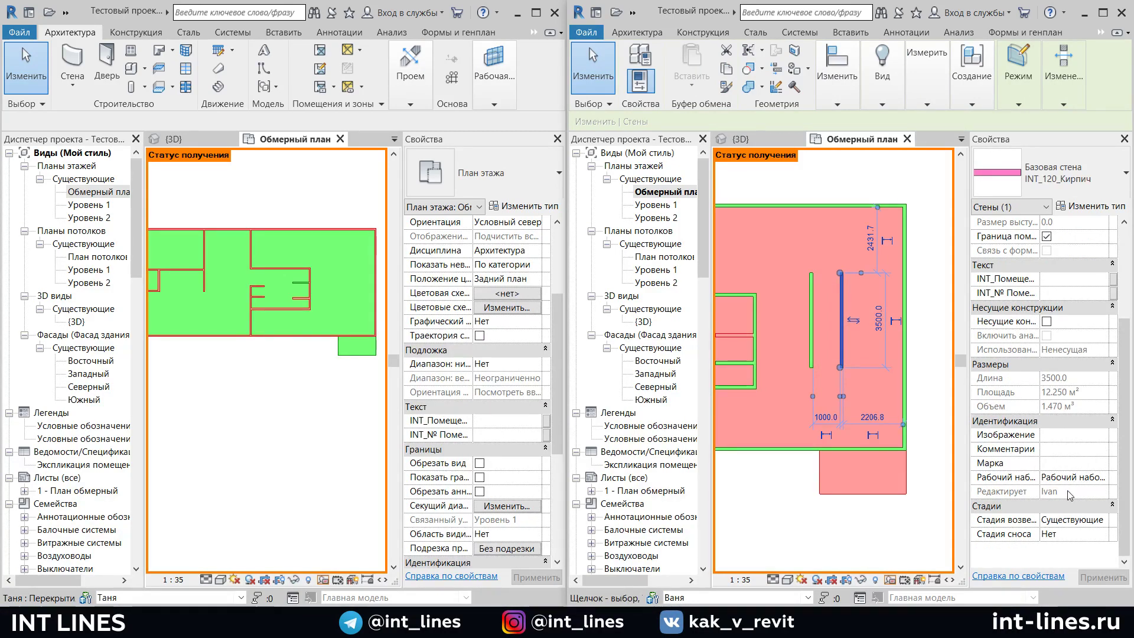
pyautogui.click(816, 308)
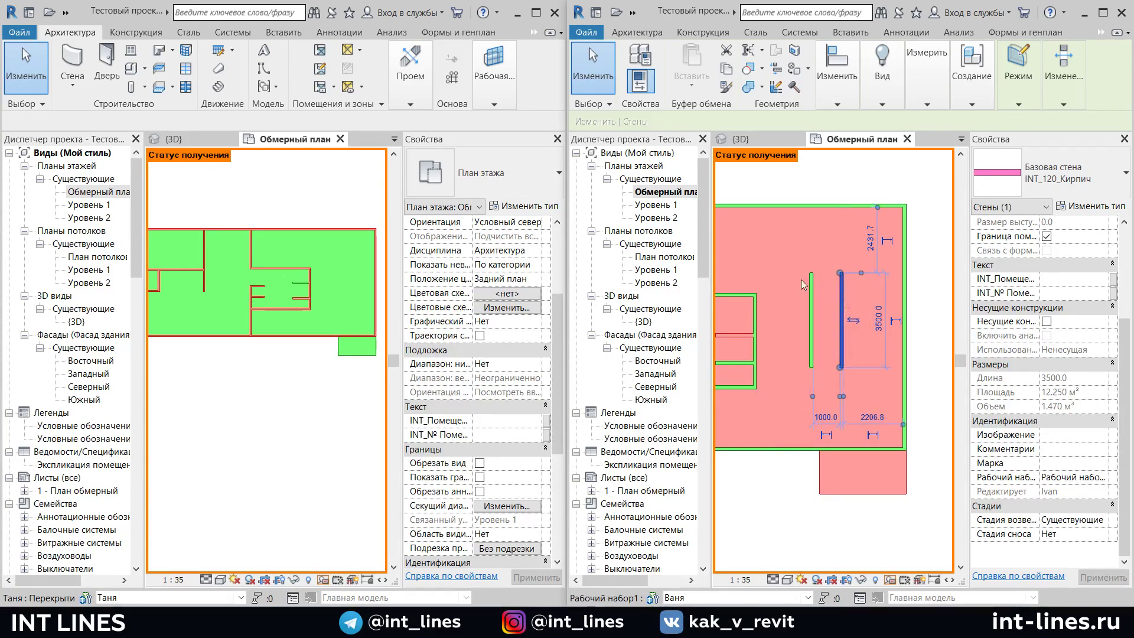
# Synchronize the second copy and its two new walls with central using default settings
pyautogui.press('Escape')
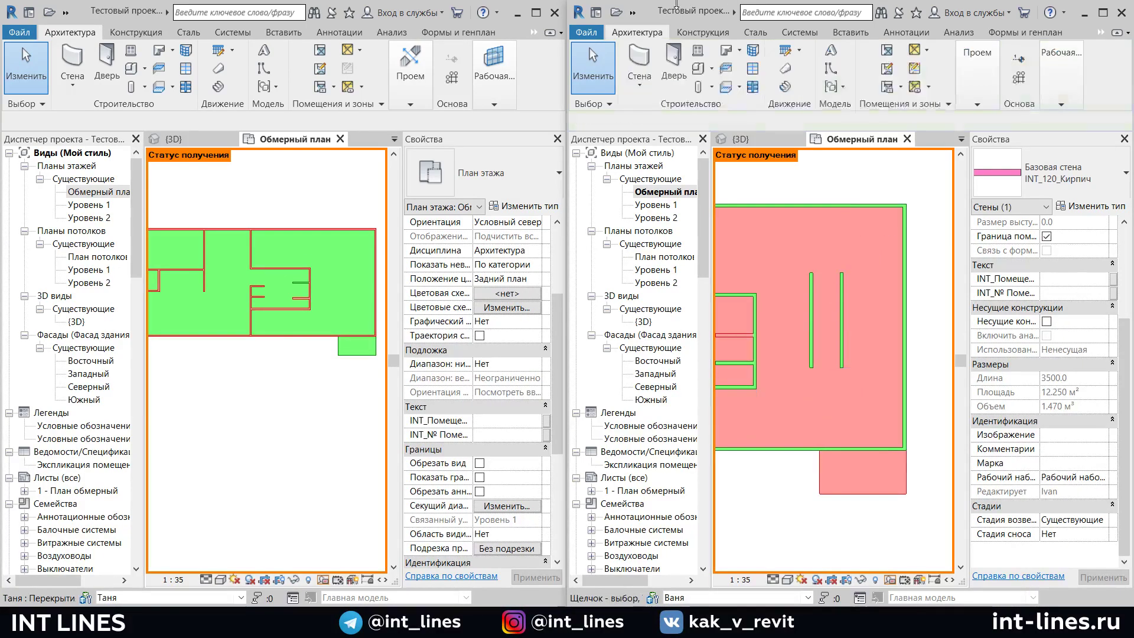
pyautogui.click(633, 13)
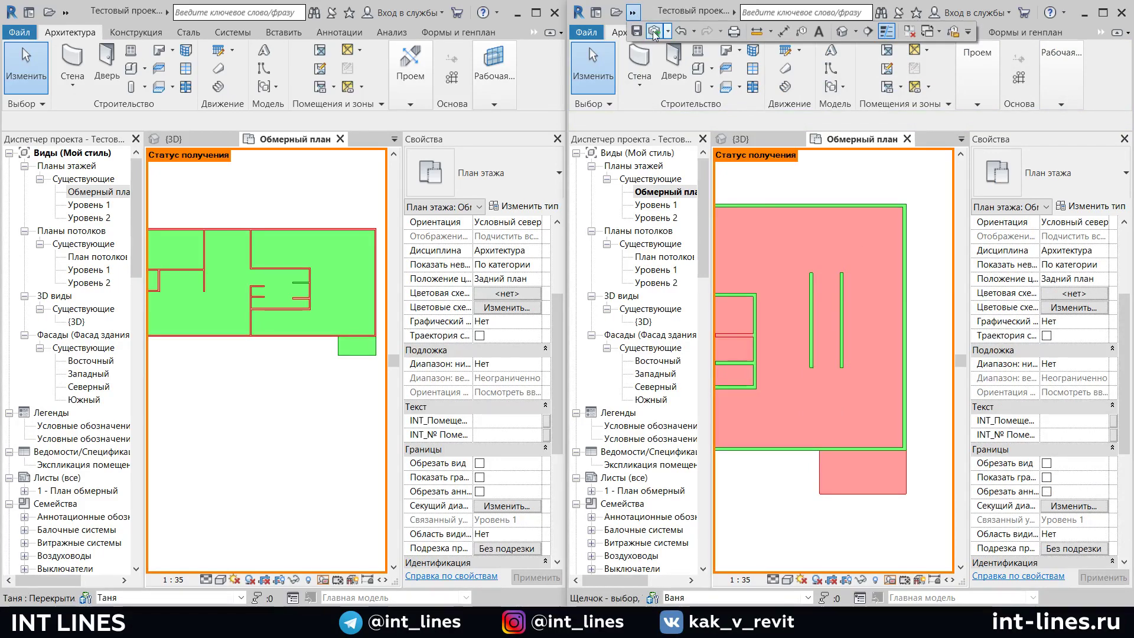
pyautogui.click(654, 31)
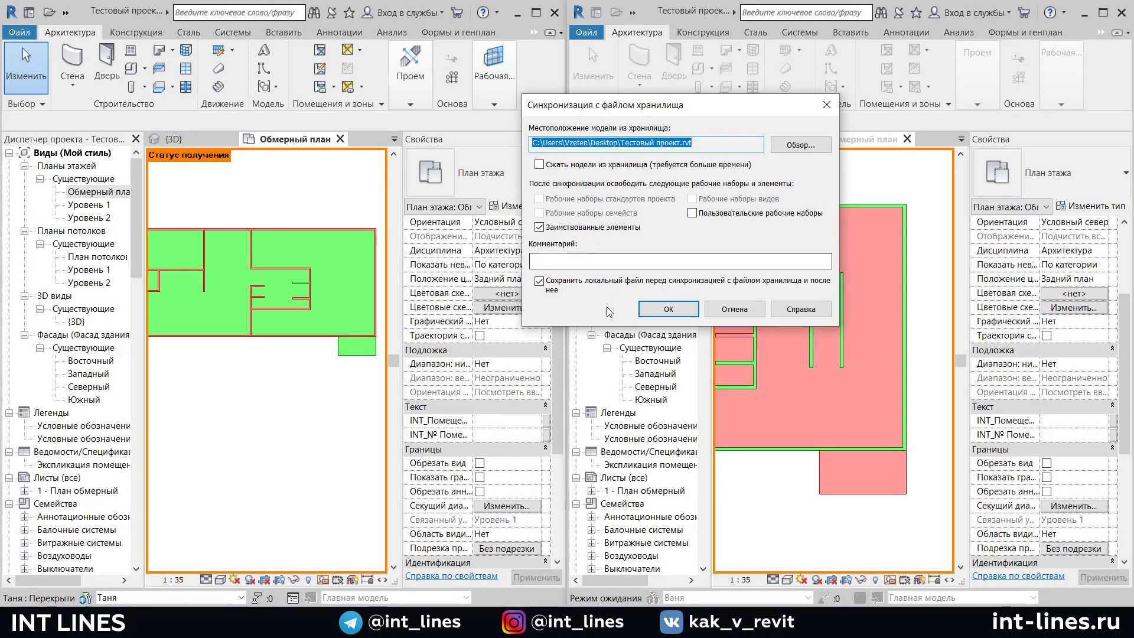
pyautogui.click(666, 310)
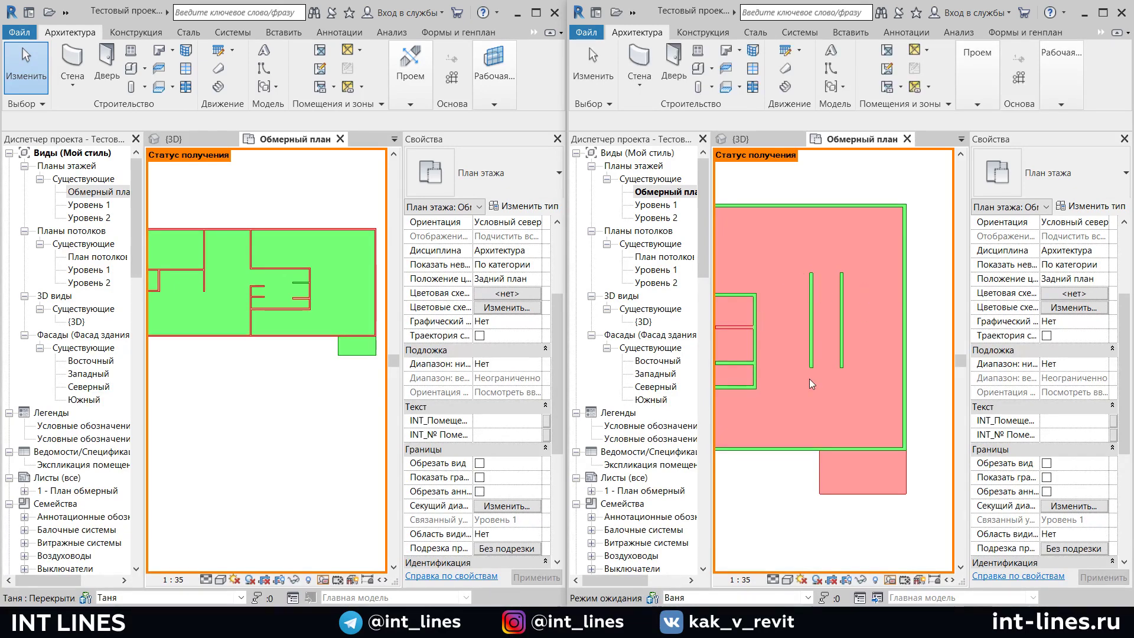
# Move the pink wall left to sit beside the other new wall
pyautogui.scroll(-1, 820, 388)
pyautogui.scroll(1, 821, 387)
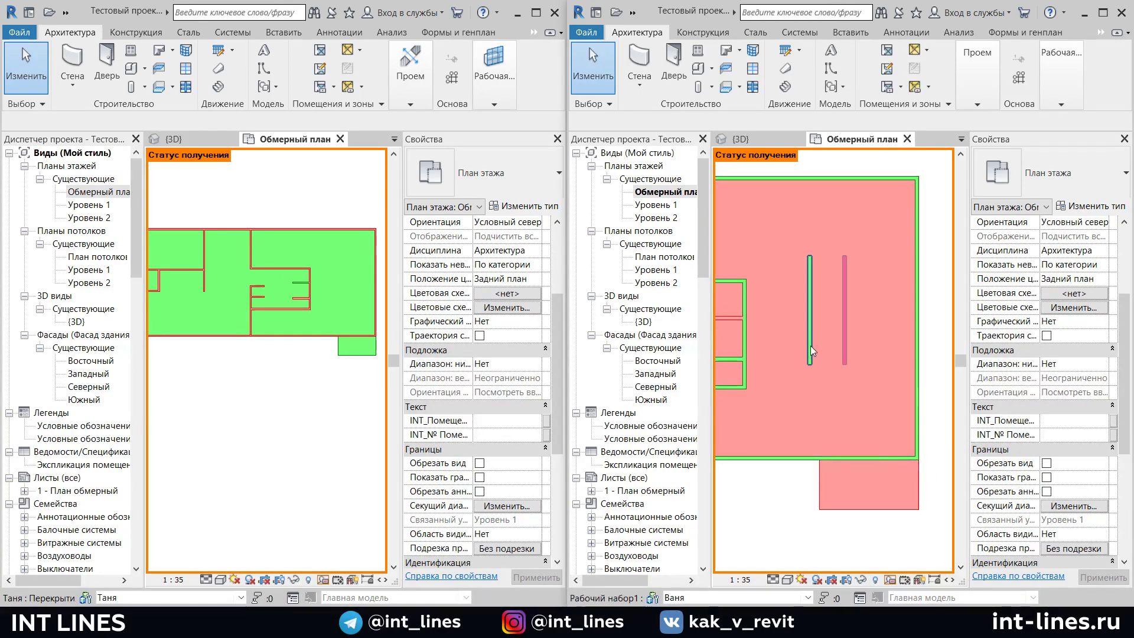
pyautogui.click(842, 303)
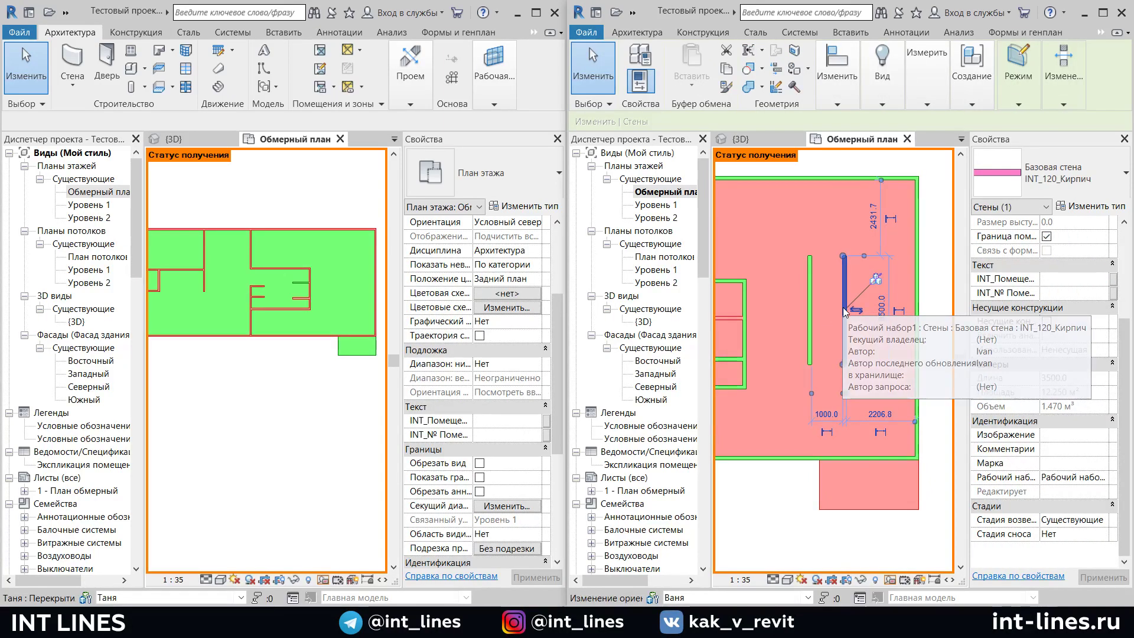
pyautogui.moveTo(843, 307); pyautogui.dragTo(806, 281)
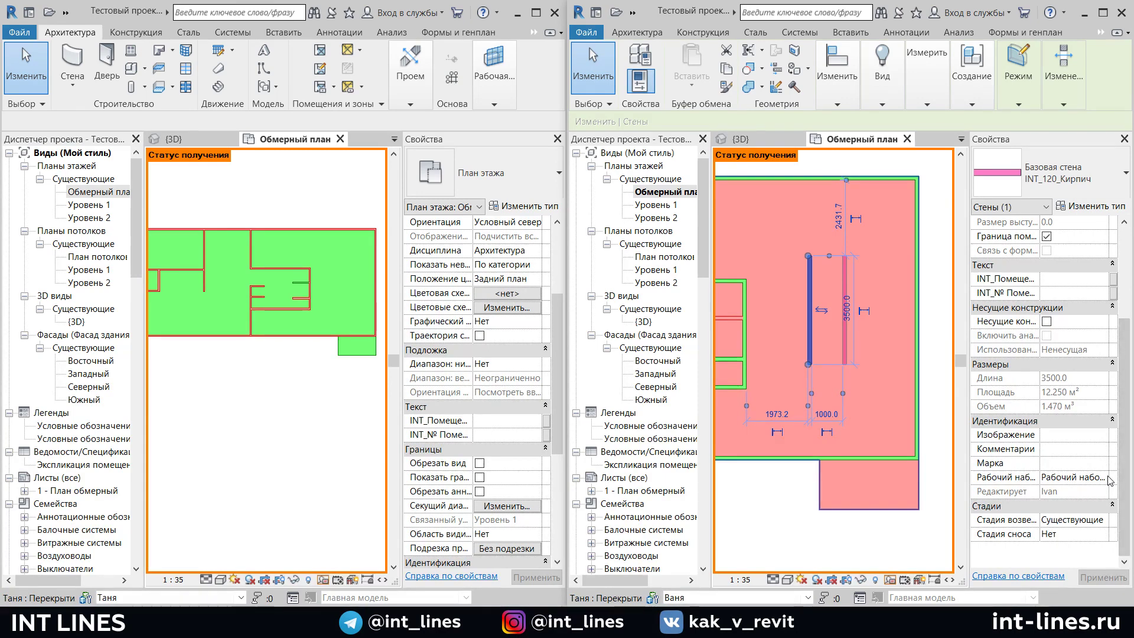
# Confirm the moved wall stays on the Рабочий набор1 workset
pyautogui.click(782, 503)
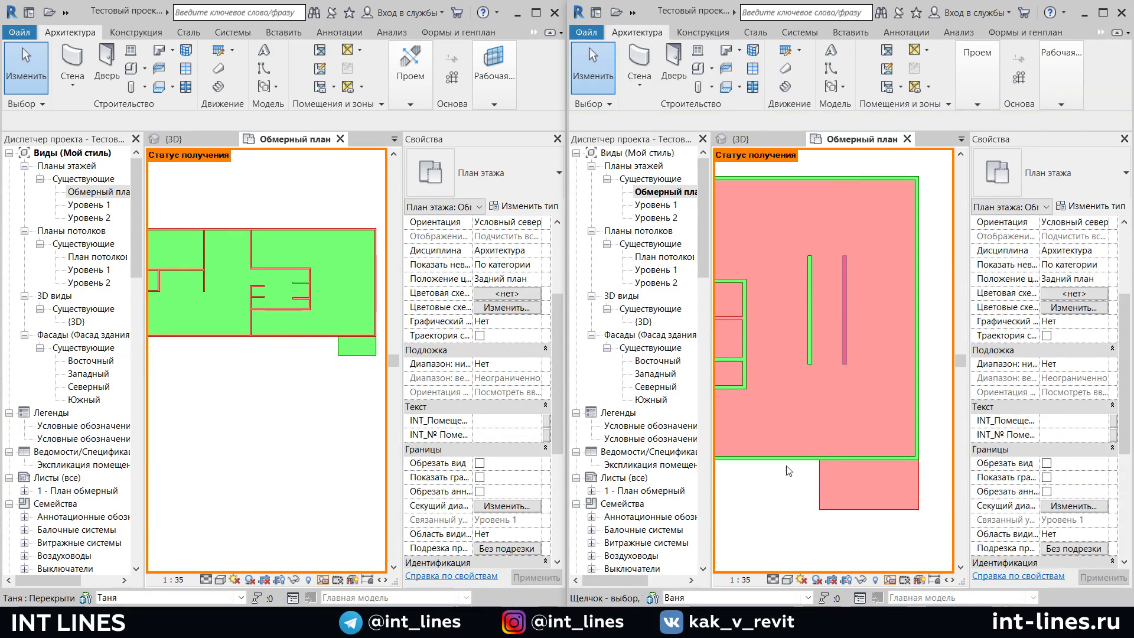
pyautogui.click(809, 330)
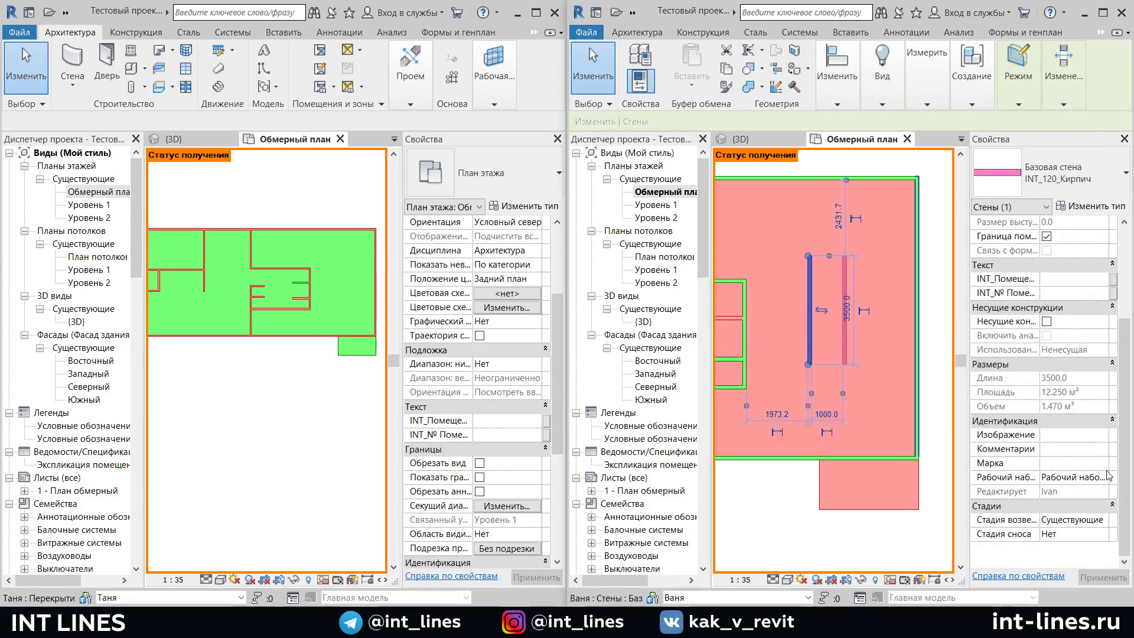
pyautogui.click(1075, 477)
pyautogui.click(1106, 479)
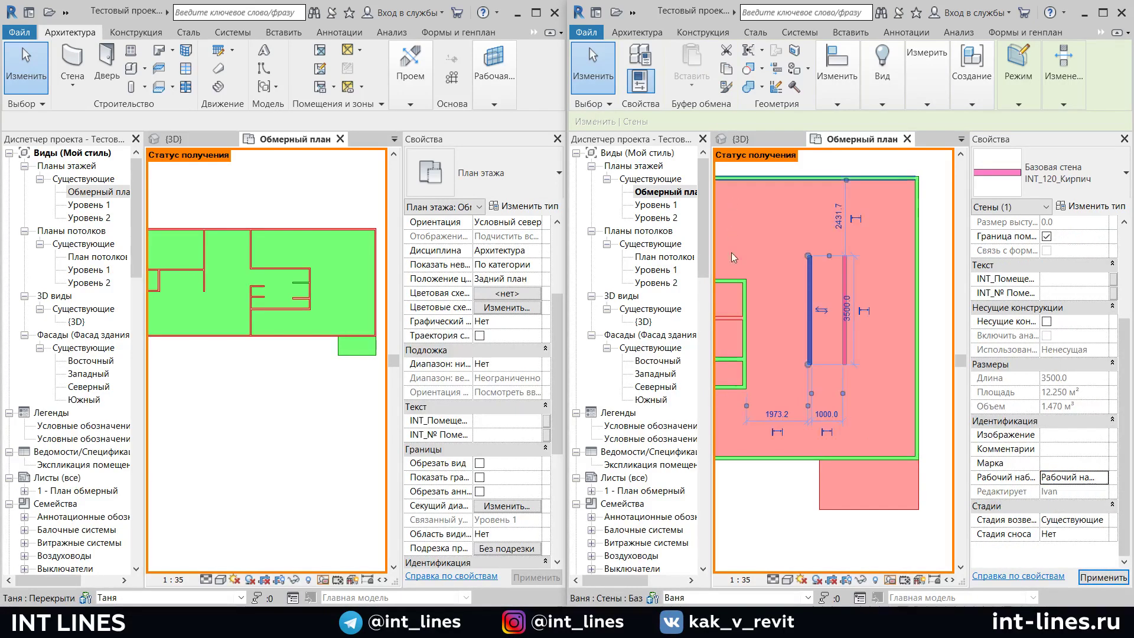
pyautogui.press('Escape')
pyautogui.scroll(-2, 813, 377)
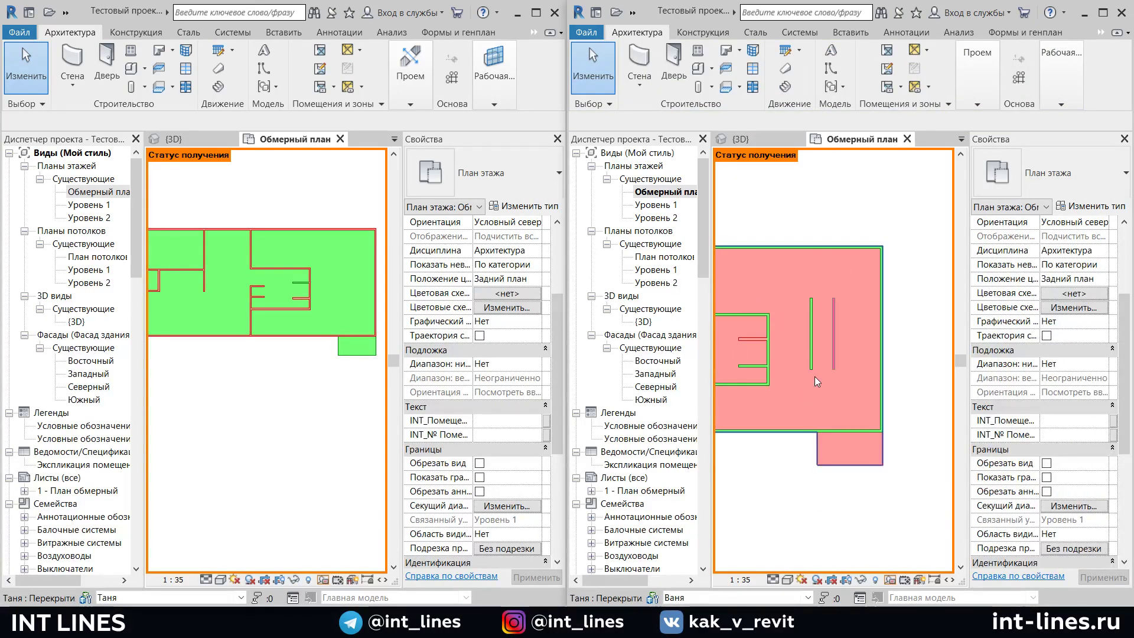
pyautogui.click(634, 13)
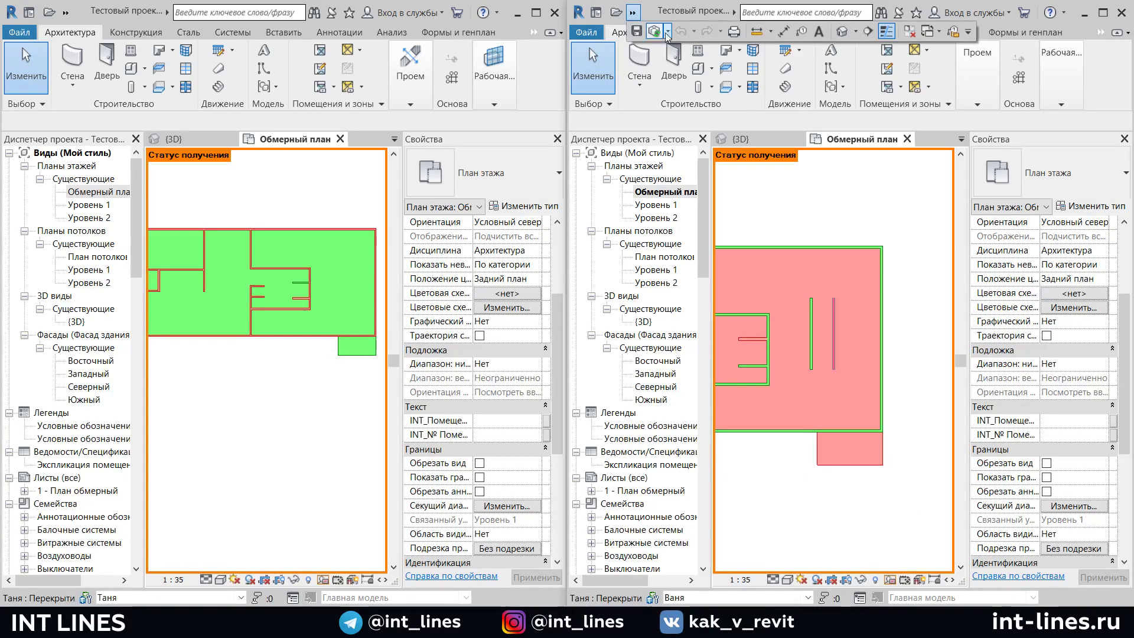
# Synchronize the right copy with central and check the new wall's owner
pyautogui.click(590, 47)
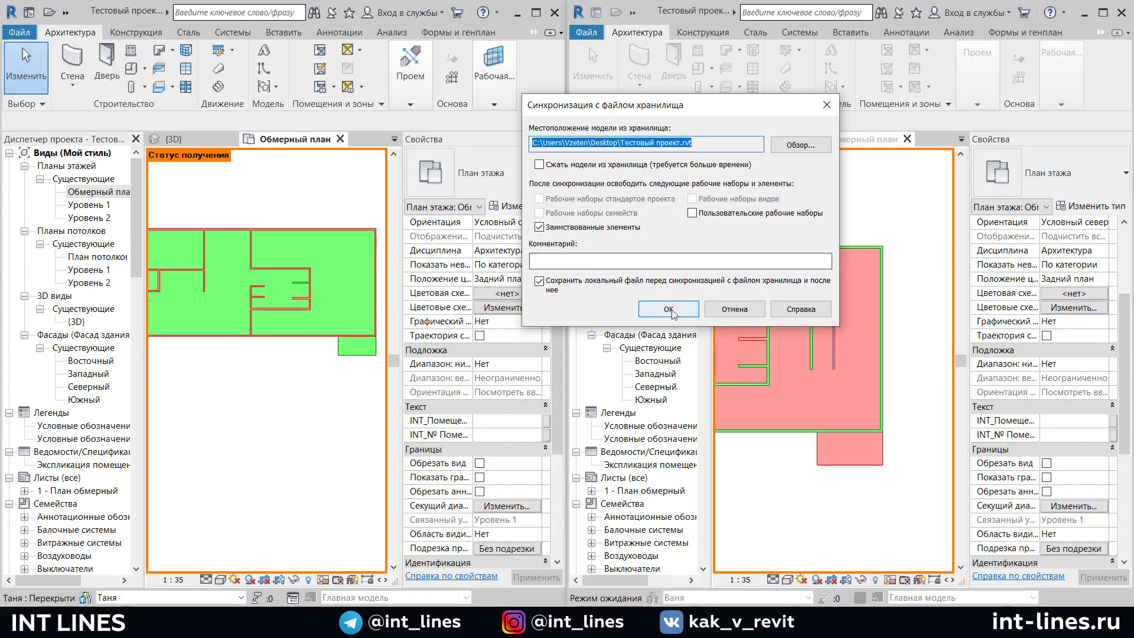
pyautogui.click(674, 308)
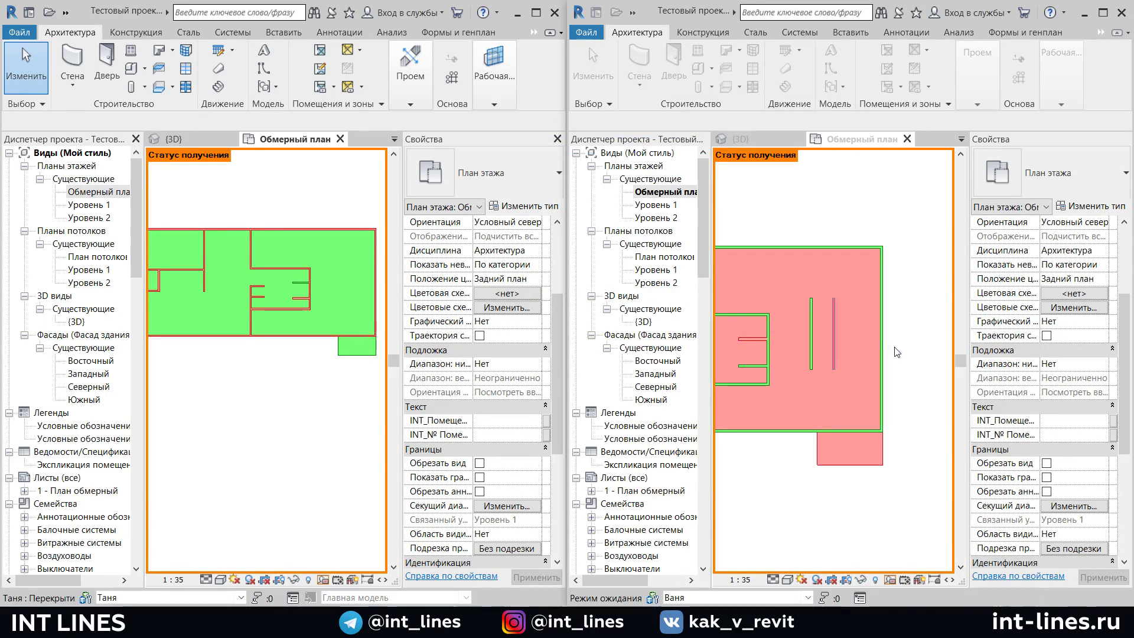
pyautogui.scroll(1, 852, 362)
pyautogui.scroll(1, 854, 359)
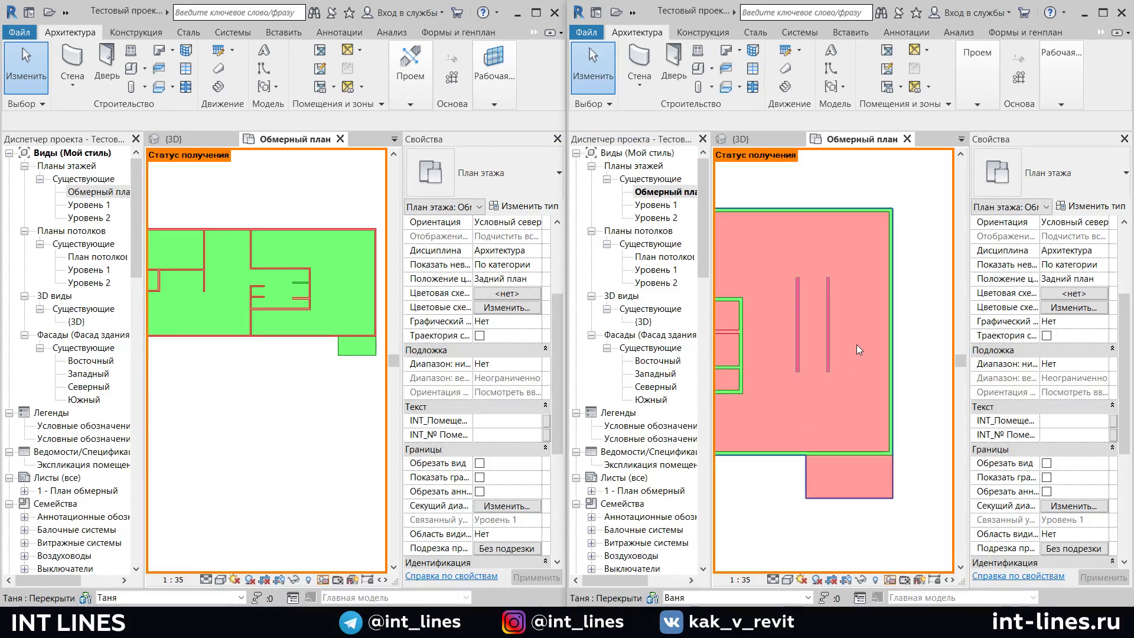
pyautogui.scroll(1, 856, 349)
pyautogui.moveTo(835, 367); pyautogui.dragTo(844, 349, button='middle')
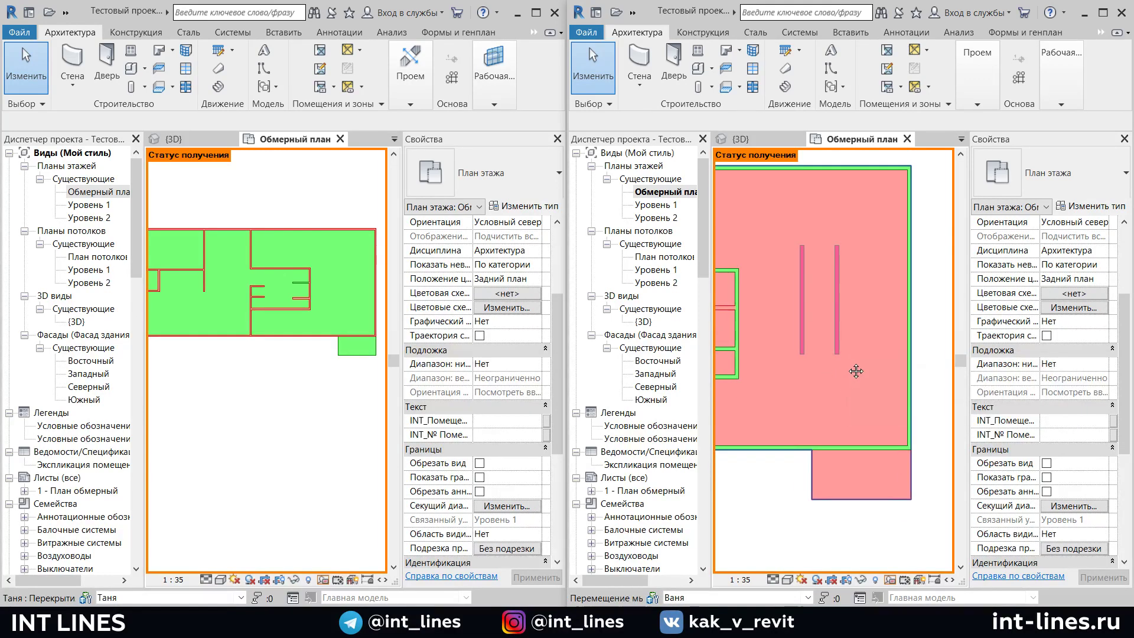
pyautogui.click(830, 311)
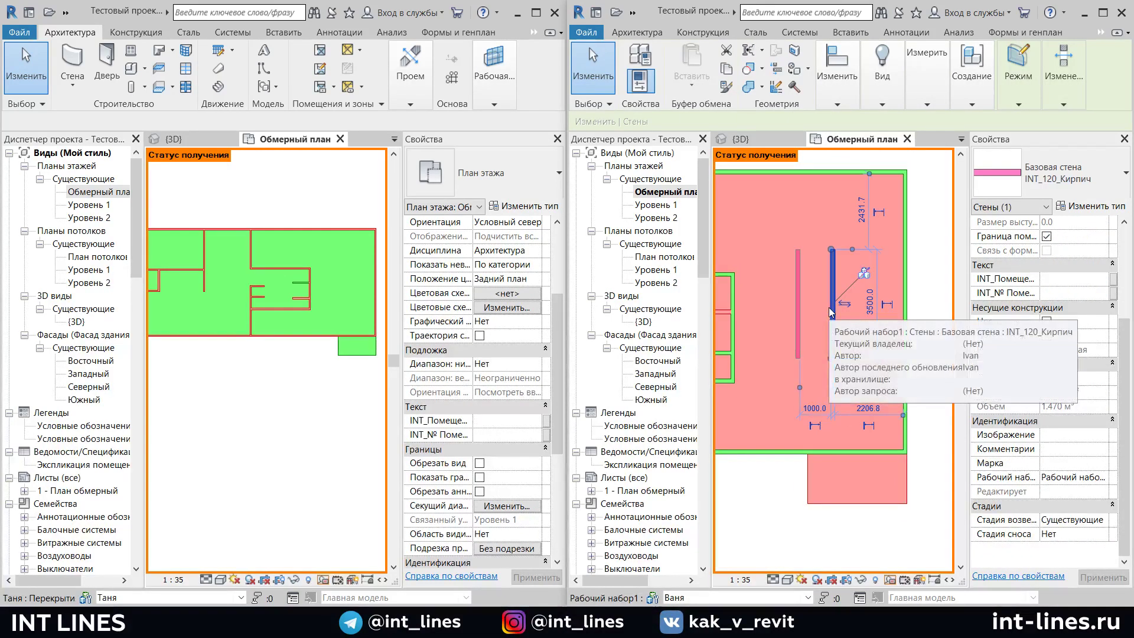
pyautogui.press('Escape')
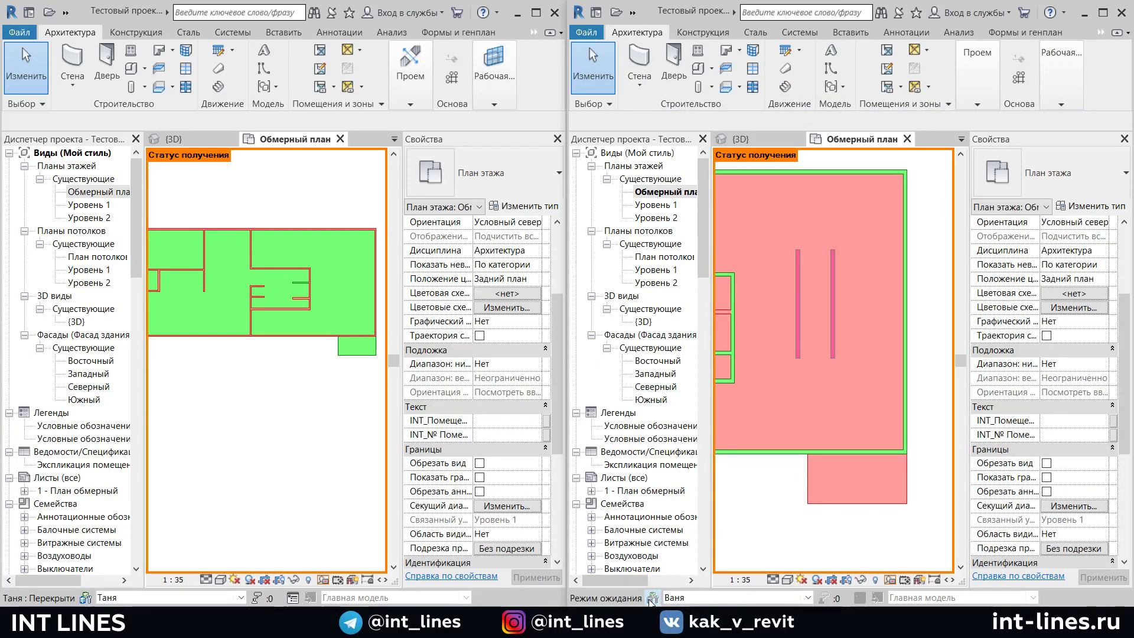
# Review workset ownership and borrowers in the Worksets dialog, then close it
pyautogui.click(652, 598)
pyautogui.moveTo(728, 104)
pyautogui.mouseDown()
pyautogui.moveTo(677, 101)
pyautogui.moveTo(691, 111)
pyautogui.mouseUp()
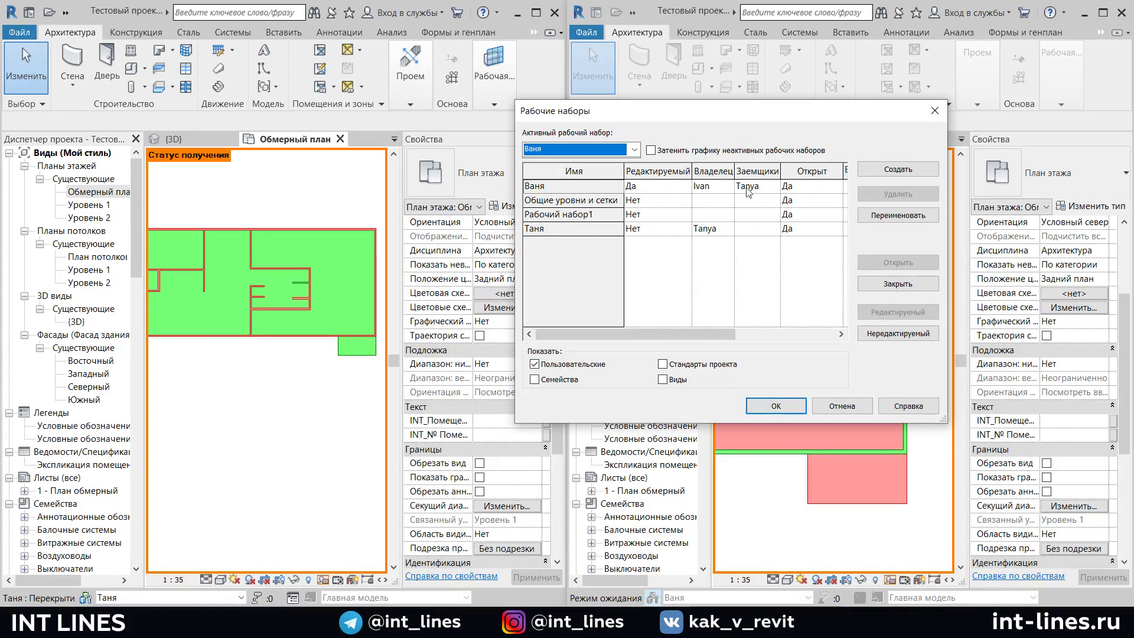
pyautogui.click(789, 404)
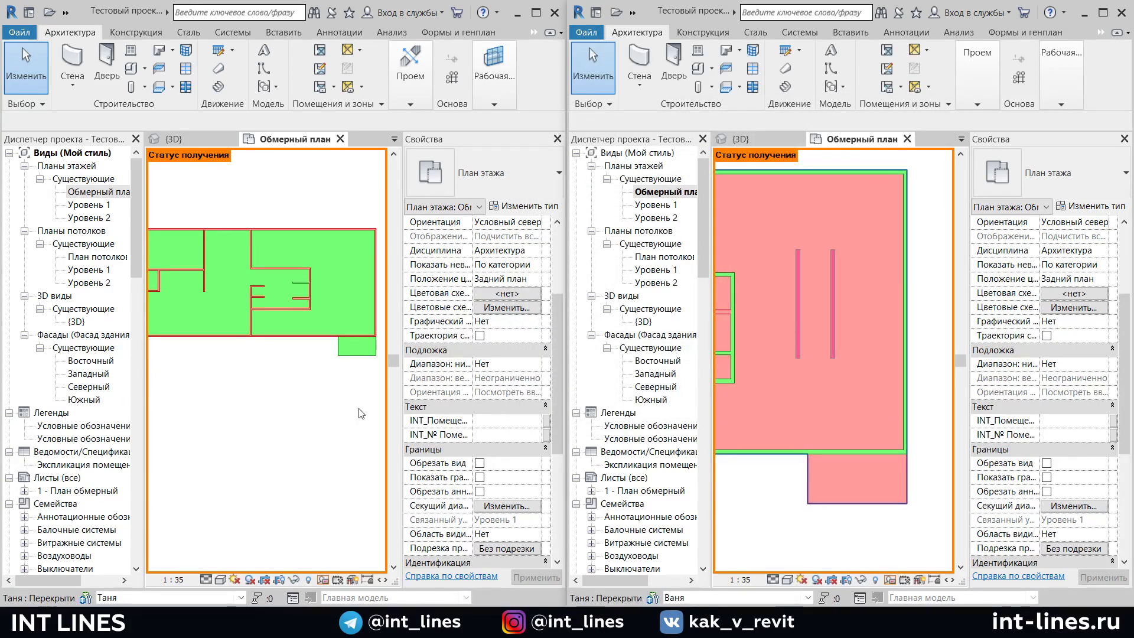
# Synchronize the left copy with central to bring in the two new walls
pyautogui.click(66, 13)
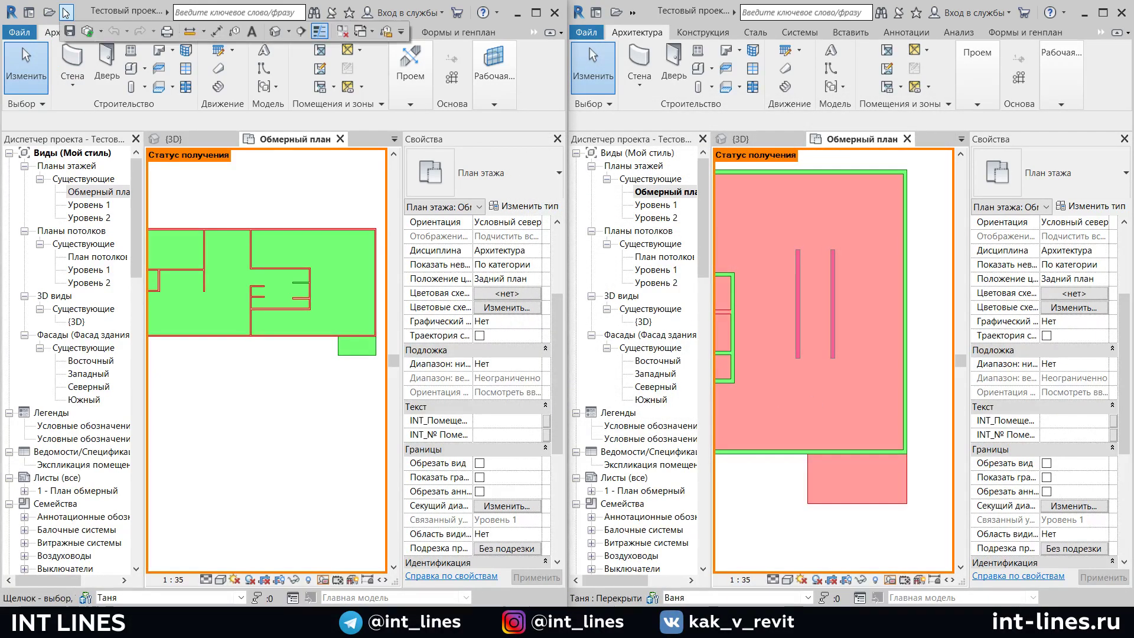
pyautogui.click(88, 33)
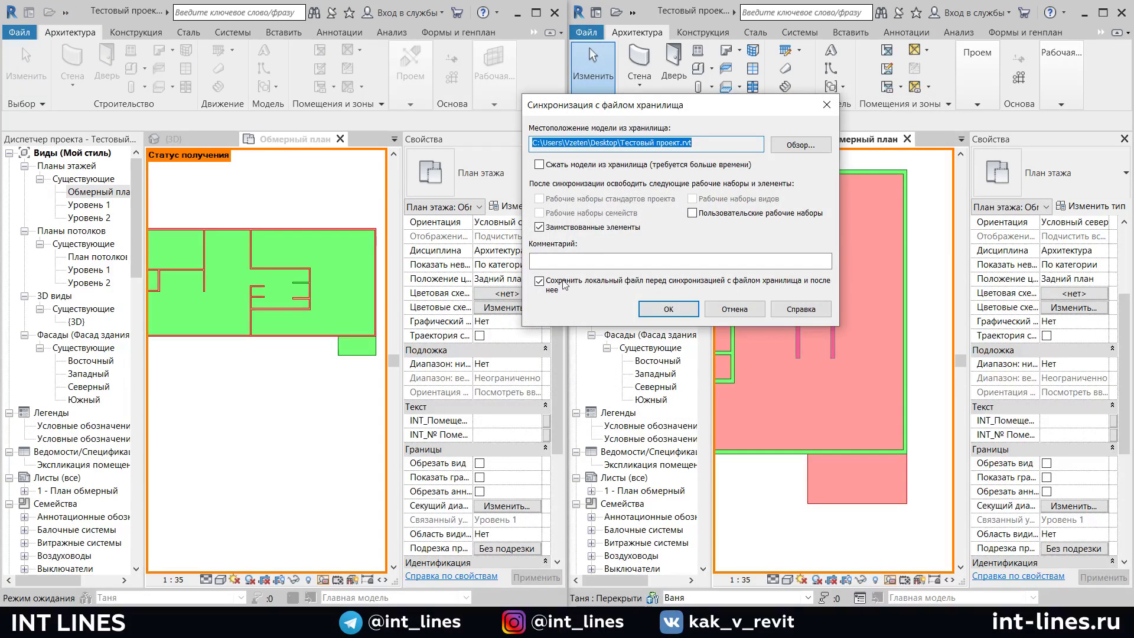
pyautogui.click(668, 310)
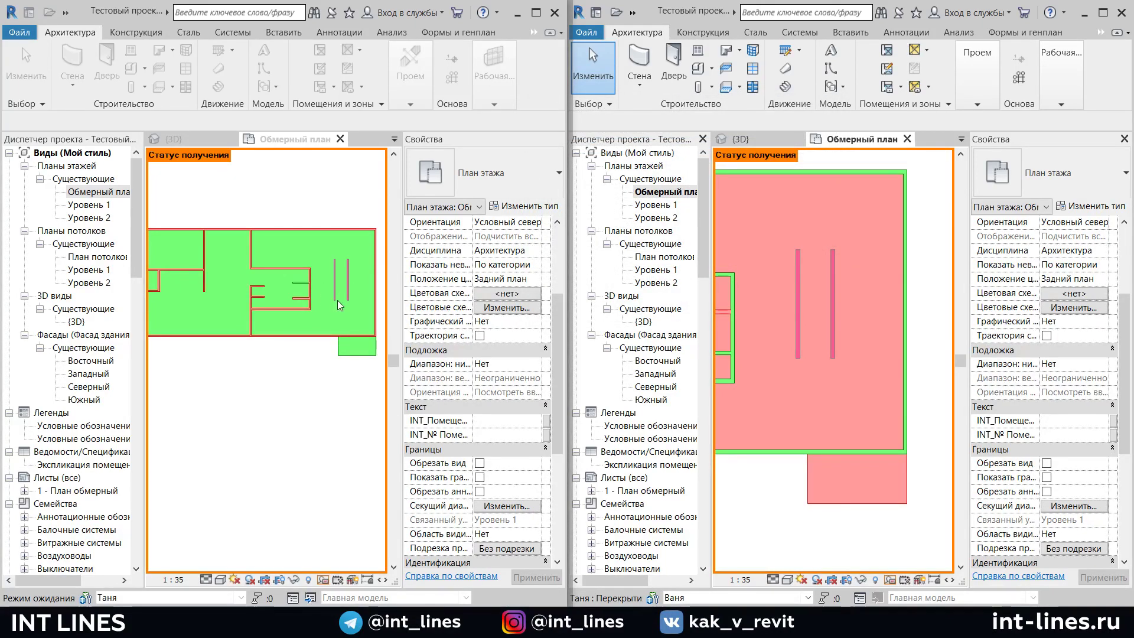
pyautogui.scroll(2, 338, 299)
pyautogui.scroll(2, 338, 300)
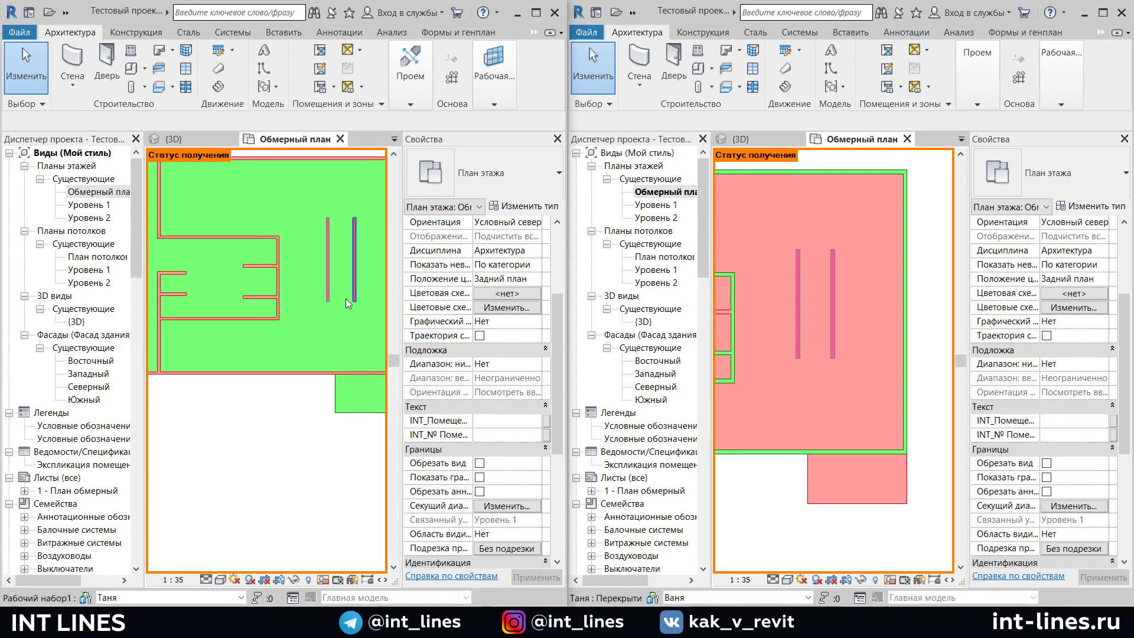
pyautogui.moveTo(345, 306); pyautogui.dragTo(308, 333, button='middle')
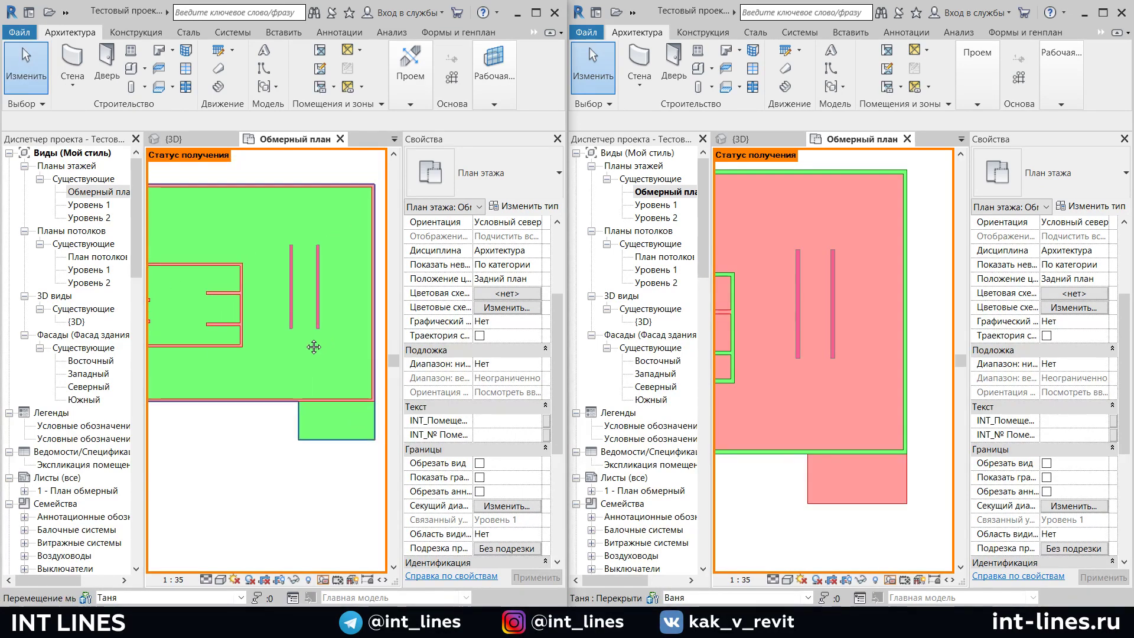
# Select and inspect each of the two new 3500 walls in the left copy's plan
pyautogui.click(290, 294)
pyautogui.scroll(2, 292, 289)
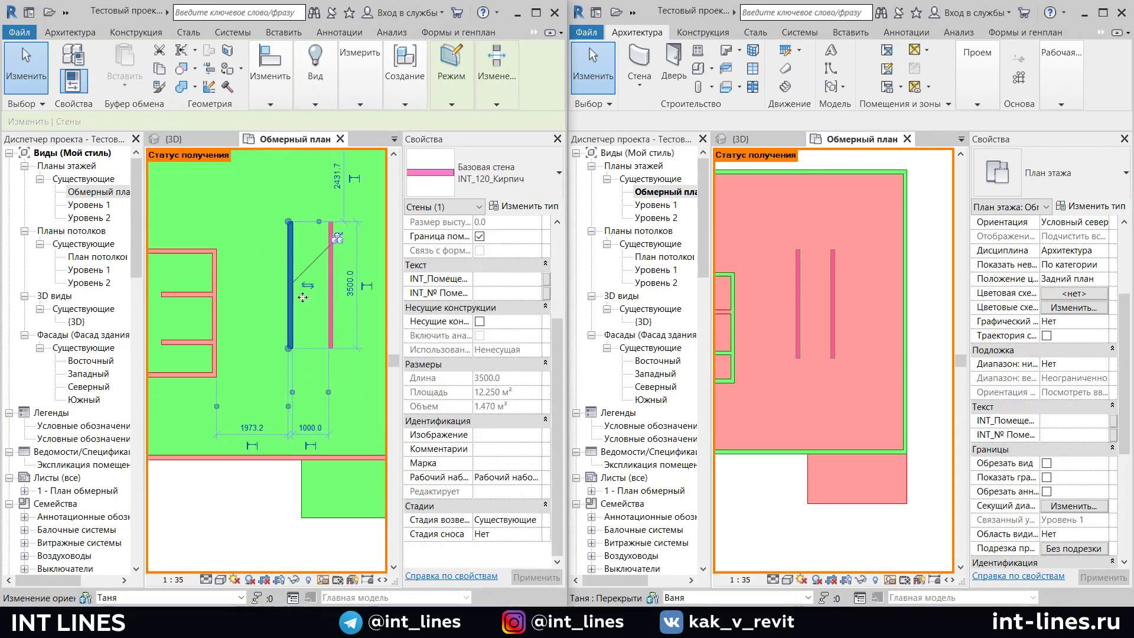
pyautogui.scroll(2, 284, 287)
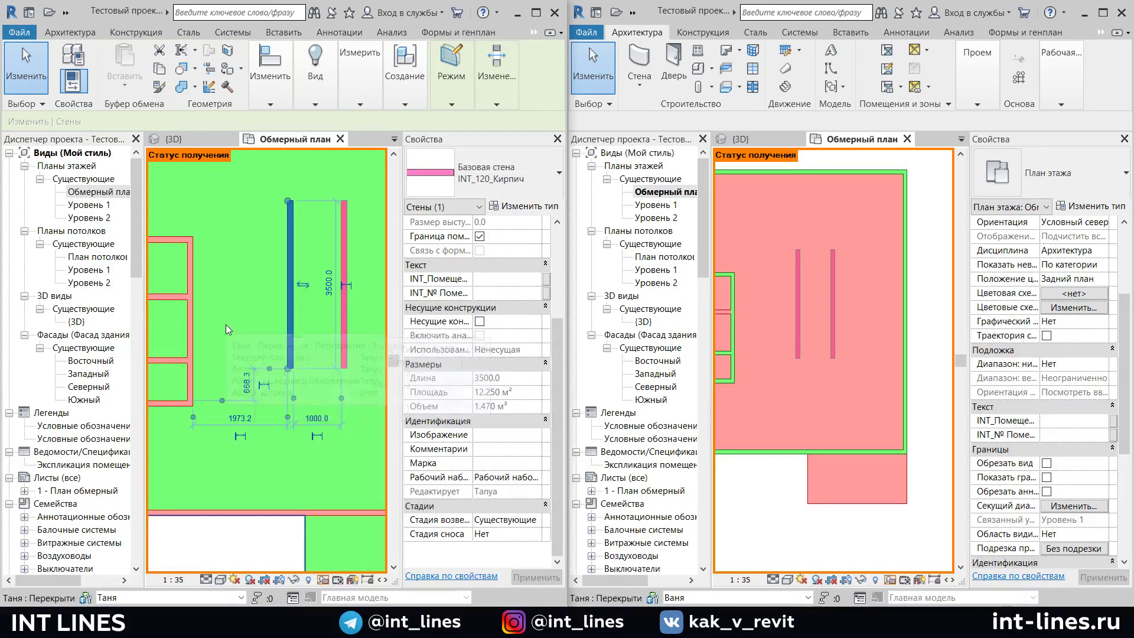
pyautogui.press('Escape')
pyautogui.scroll(-3, 311, 336)
pyautogui.click(336, 302)
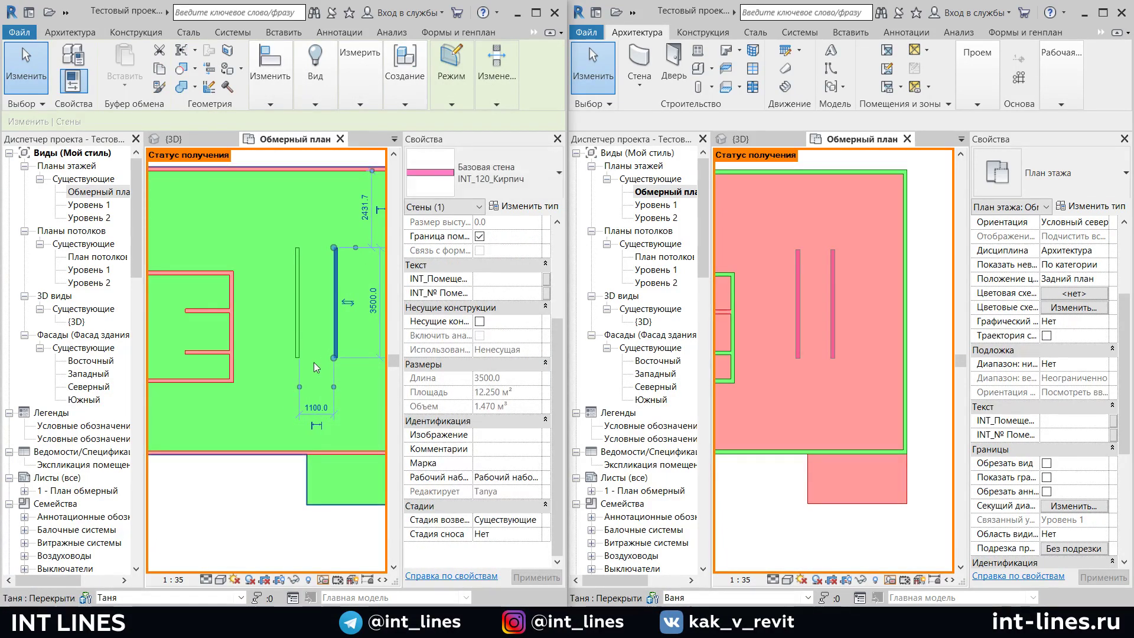
pyautogui.click(329, 334)
pyautogui.click(331, 327)
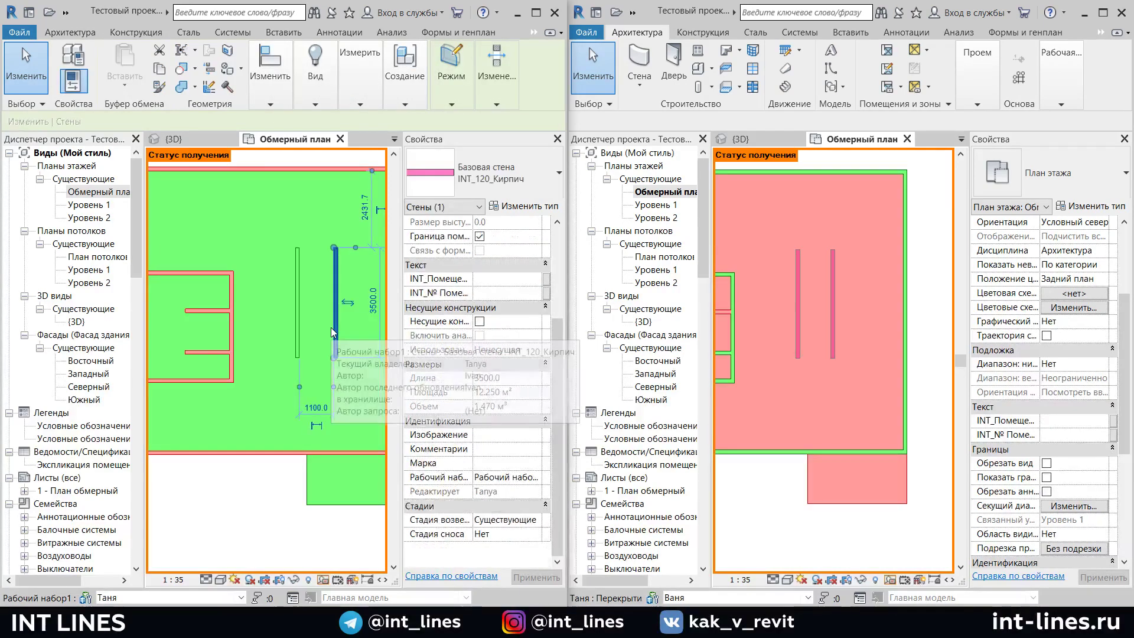
pyautogui.click(311, 313)
pyautogui.click(299, 285)
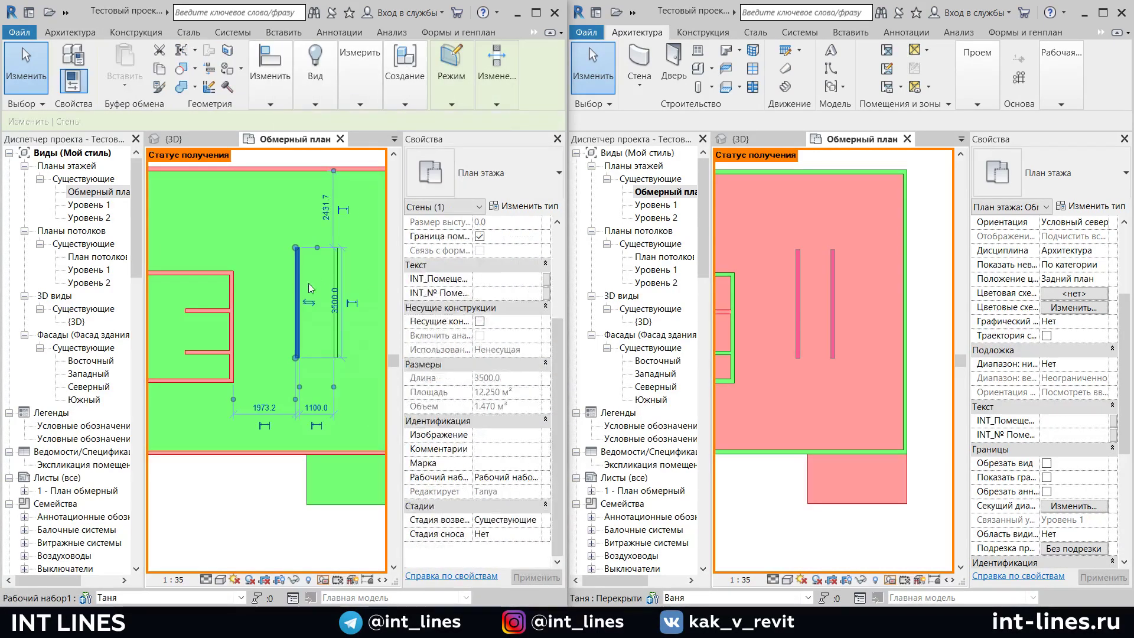
pyautogui.click(338, 271)
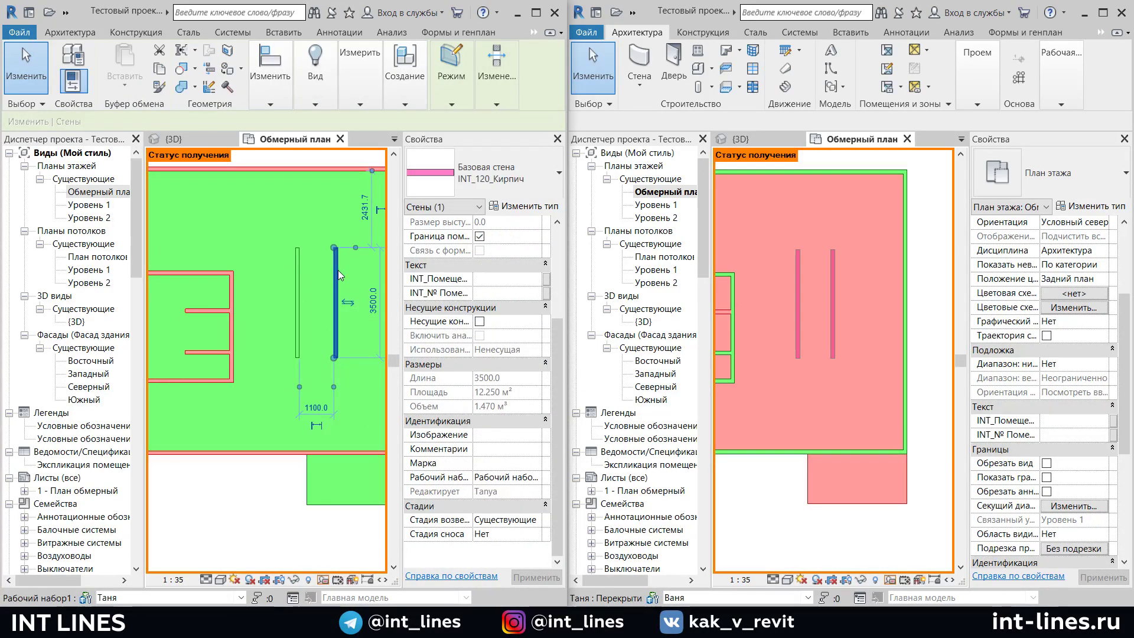
pyautogui.click(270, 264)
# Run Synchronize and Modify Settings on the left copy, then zoom to the new walls
pyautogui.click(67, 12)
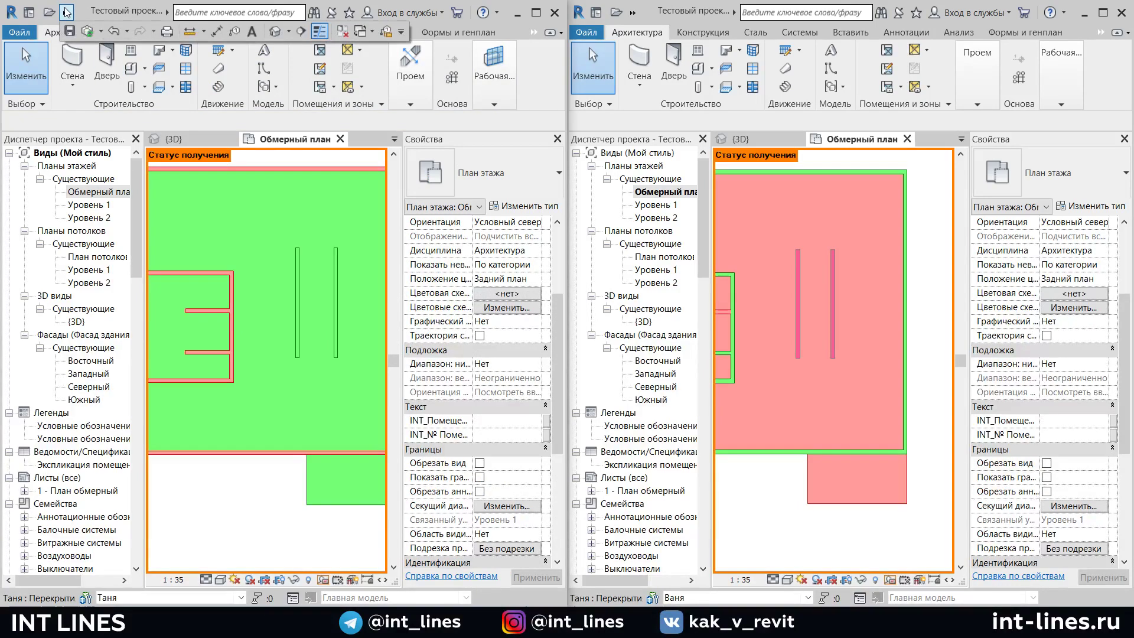
pyautogui.click(101, 31)
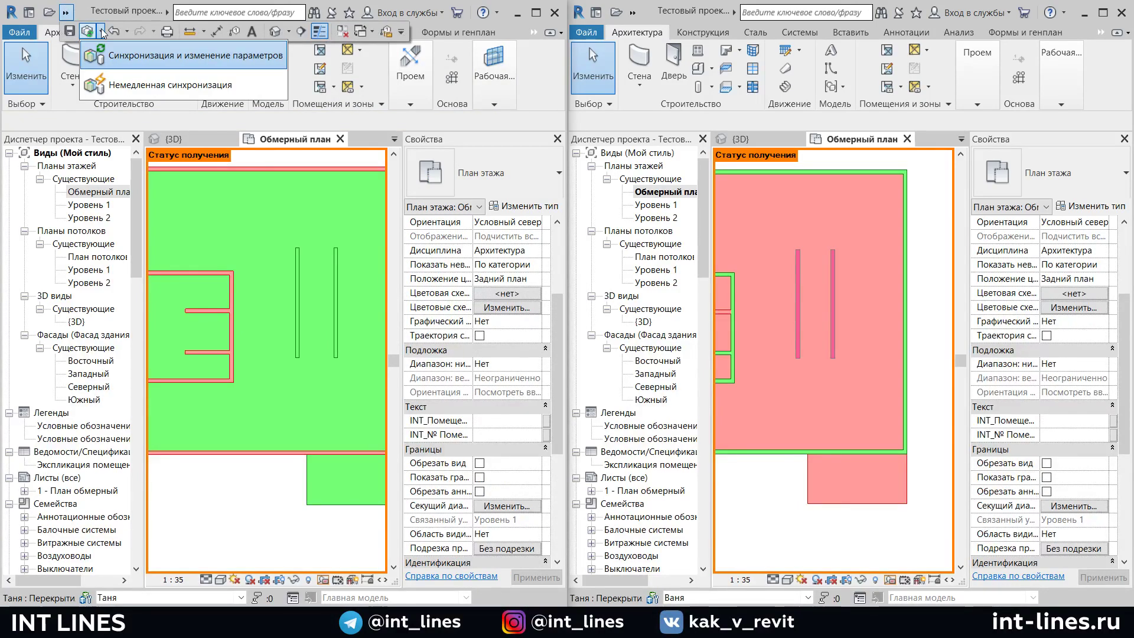
pyautogui.click(205, 62)
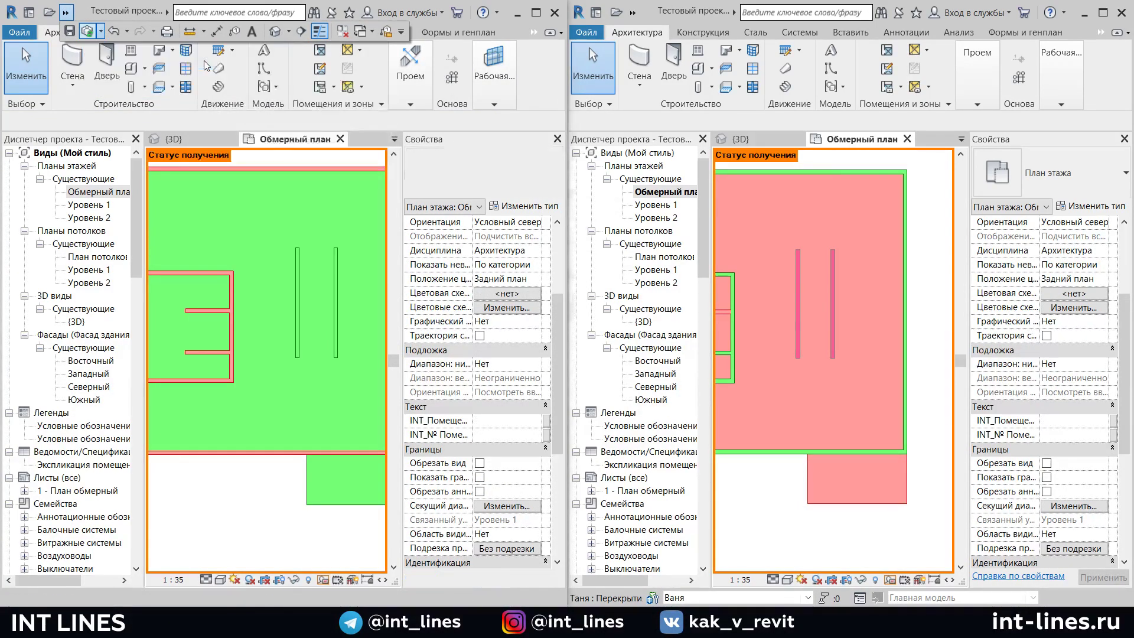
pyautogui.click(666, 307)
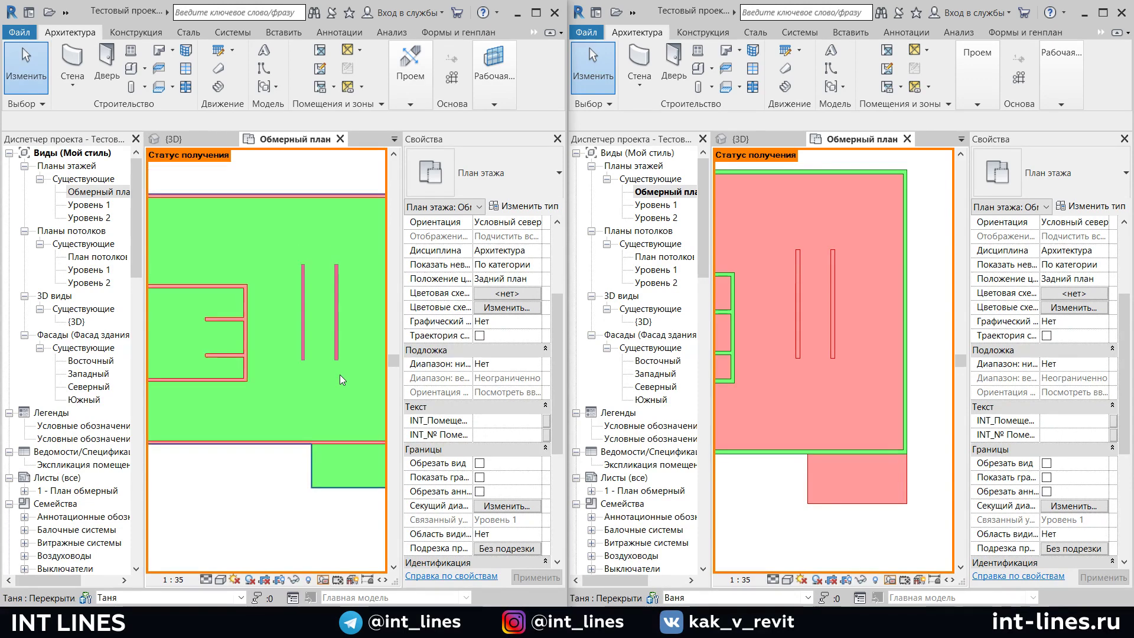
pyautogui.scroll(1, 333, 371)
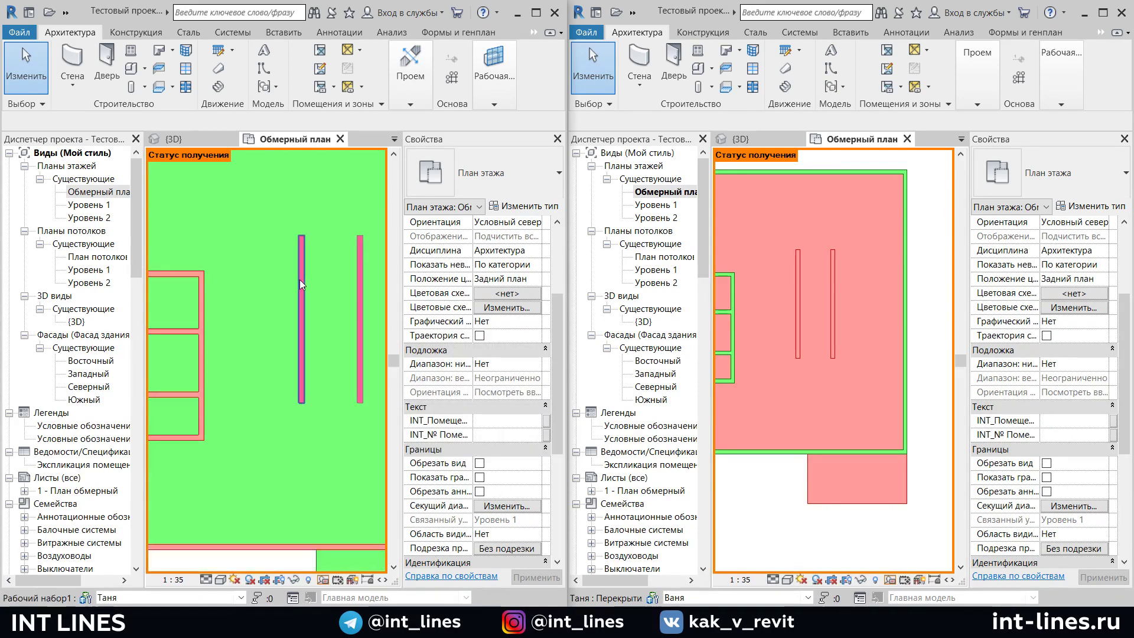
pyautogui.moveTo(316, 356); pyautogui.dragTo(291, 374, button='middle')
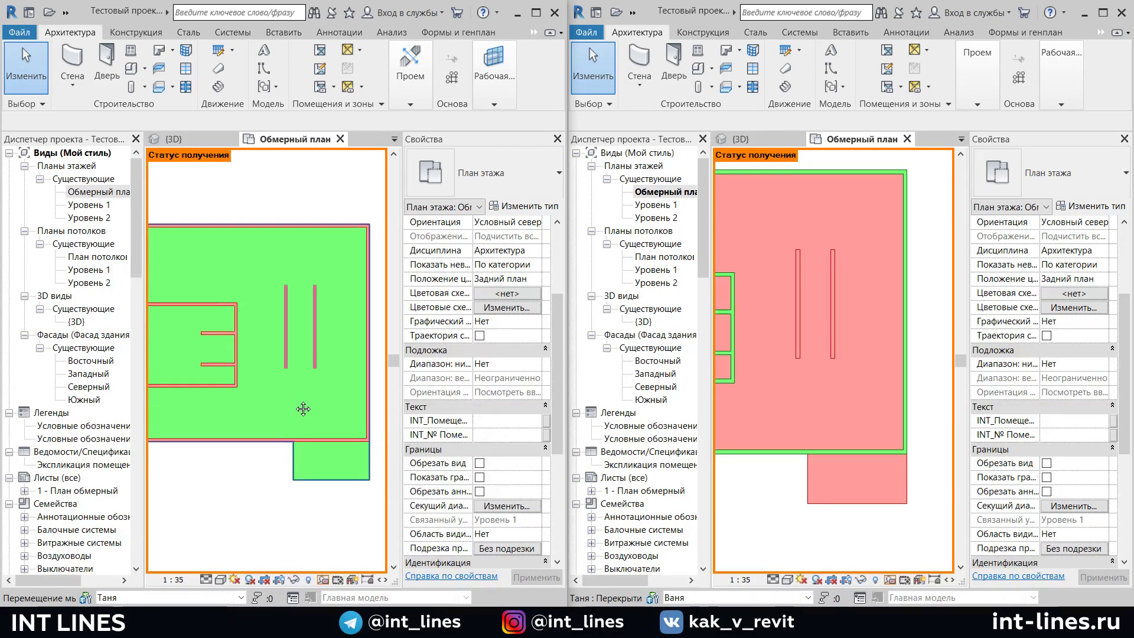
pyautogui.scroll(2, 286, 341)
# Move the left interior wall onto the local user's own workset
pyautogui.click(286, 341)
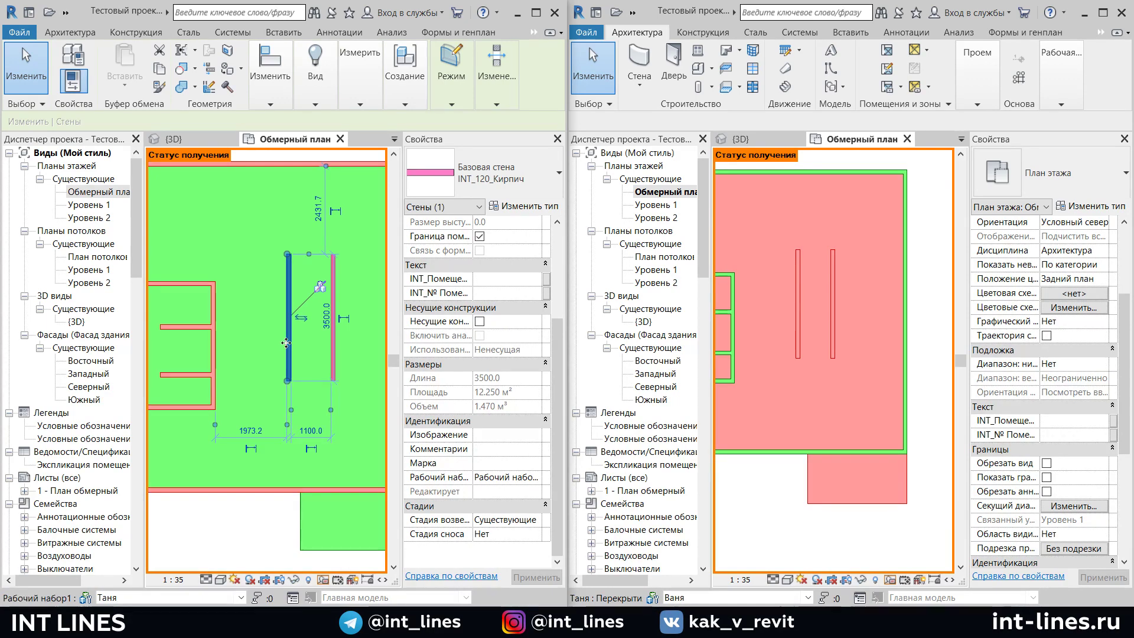
pyautogui.click(536, 478)
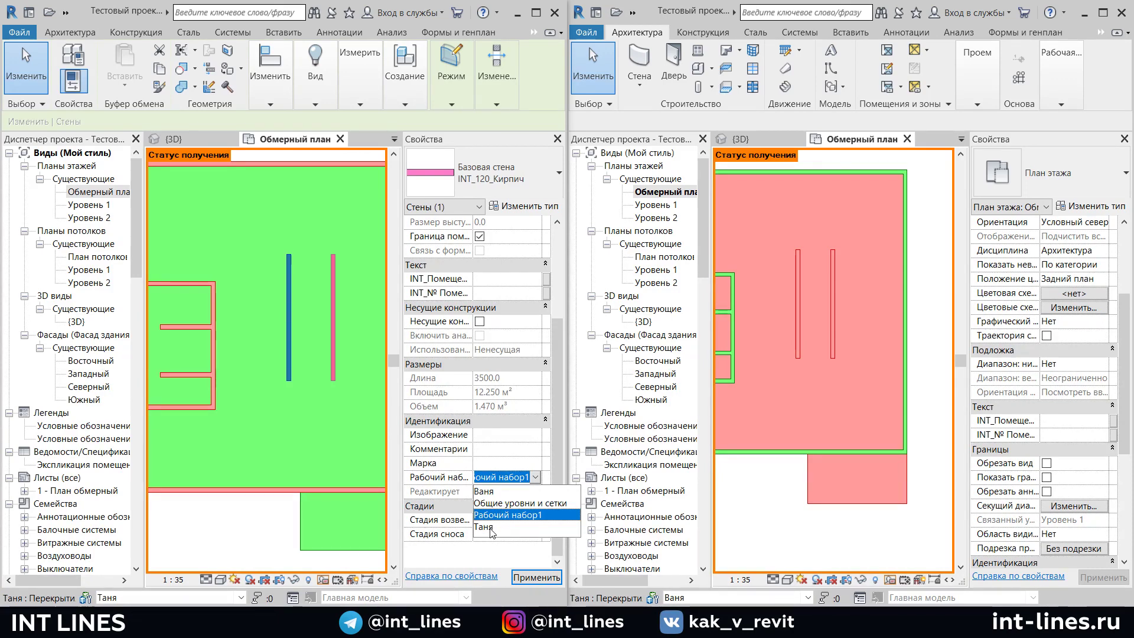
pyautogui.click(489, 527)
pyautogui.click(264, 352)
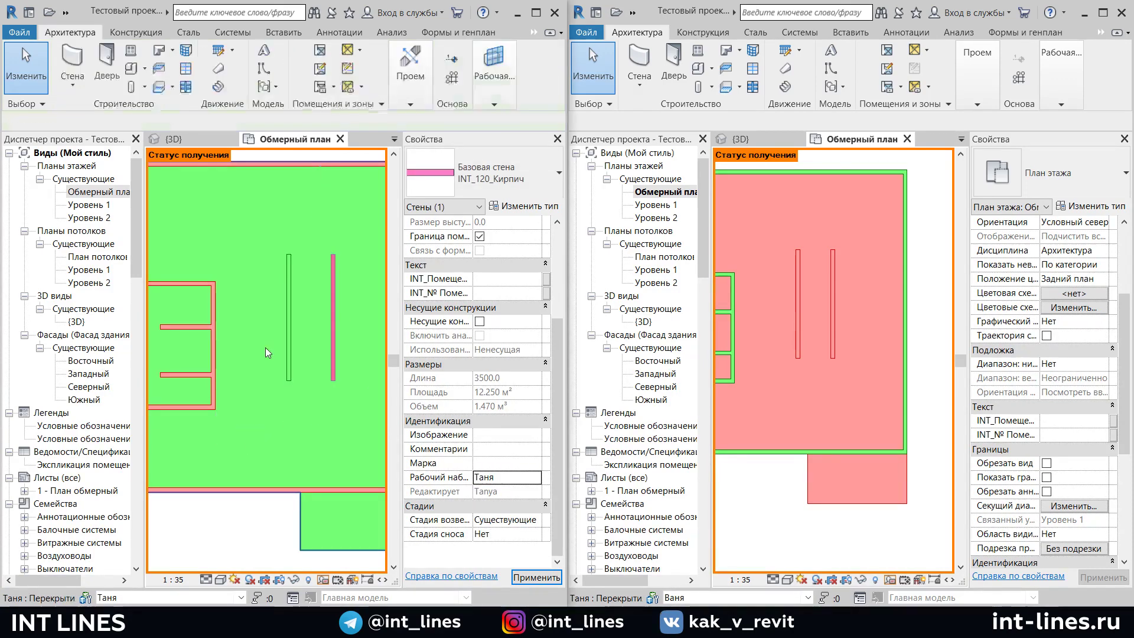
# Select both interior walls and check their workset list without changing it
pyautogui.click(288, 290)
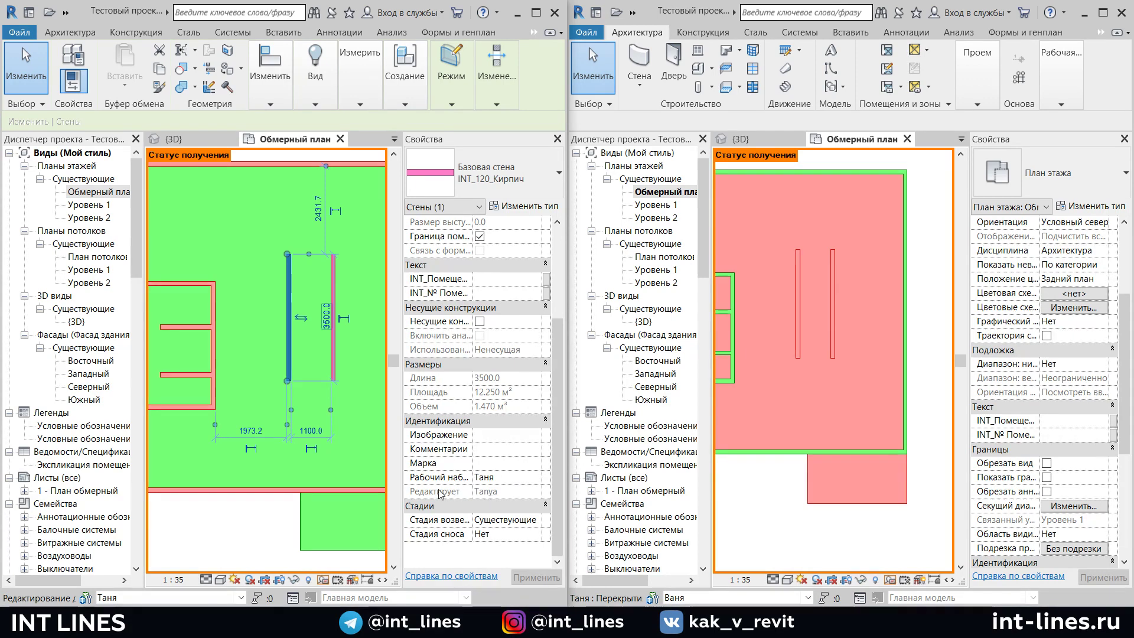
pyautogui.click(329, 275)
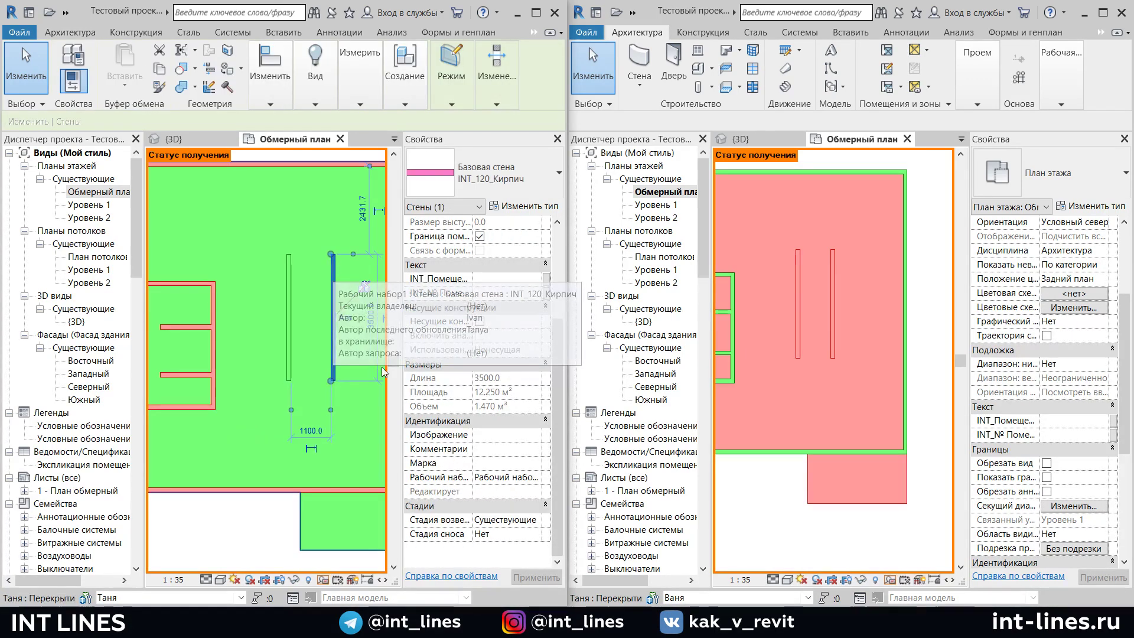
pyautogui.click(535, 477)
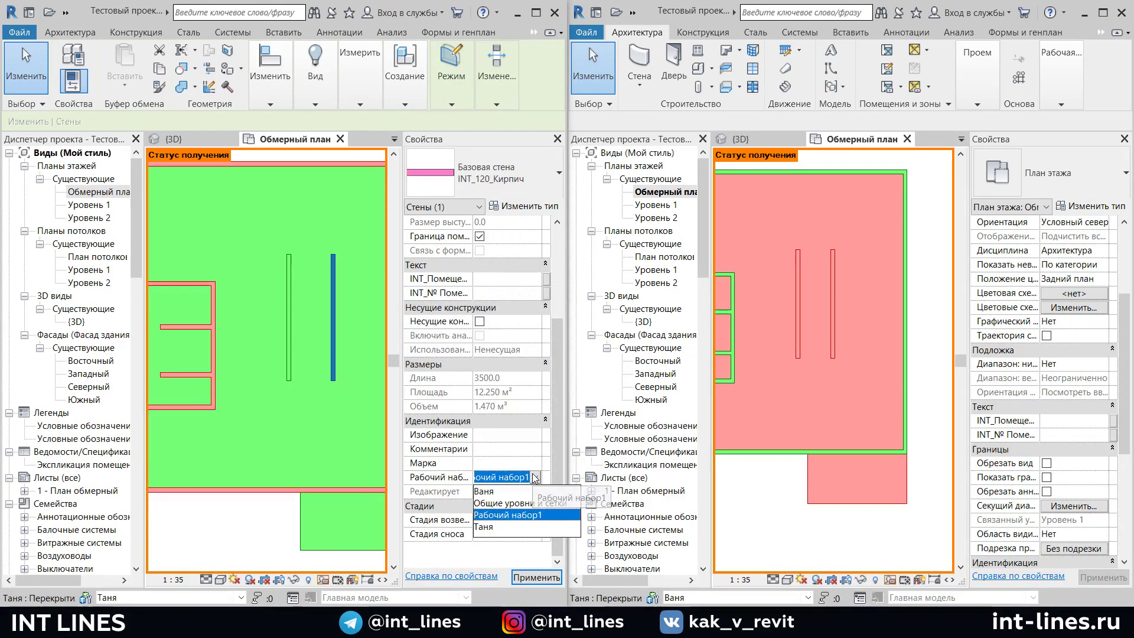
pyautogui.press('Return')
pyautogui.press('Escape')
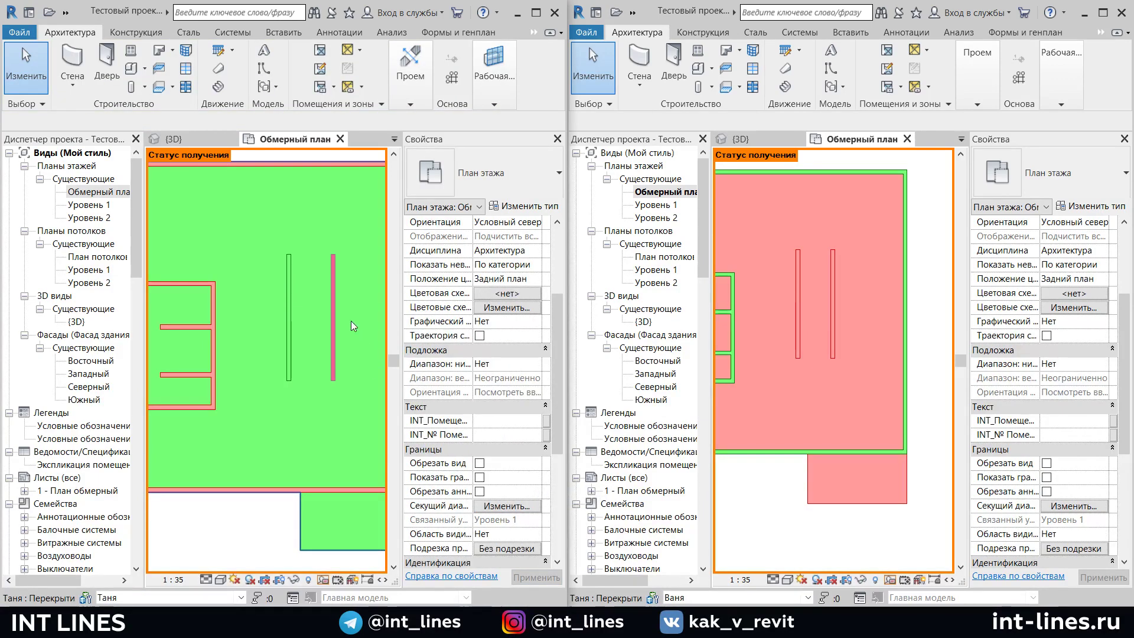
# Move the right pink interior wall onto the user's own workset as well
pyautogui.click(333, 290)
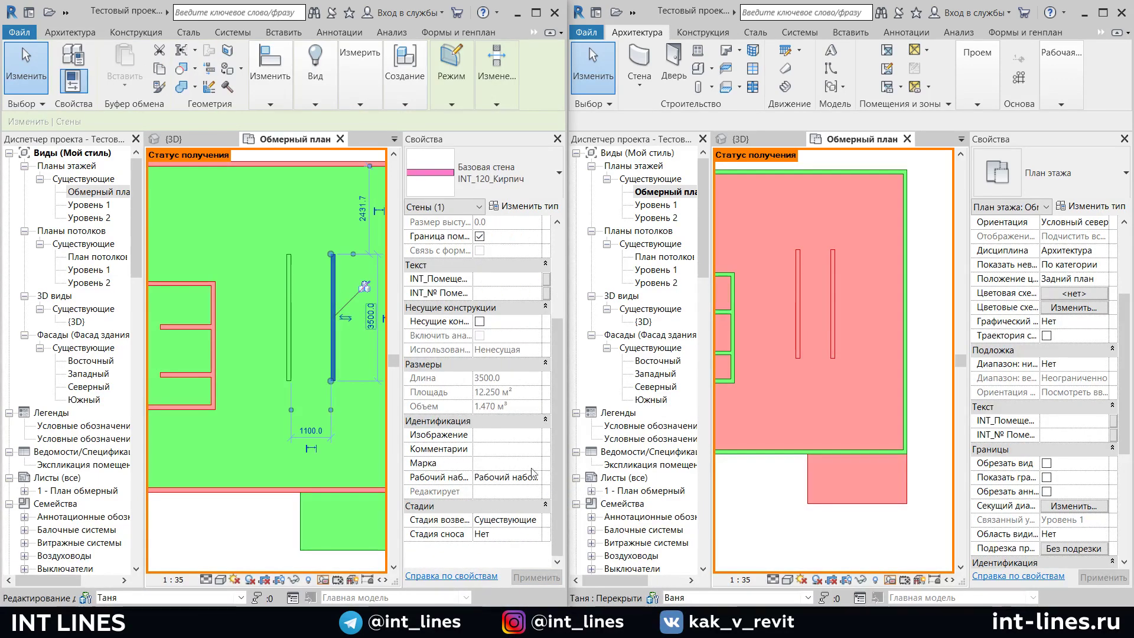
pyautogui.click(534, 477)
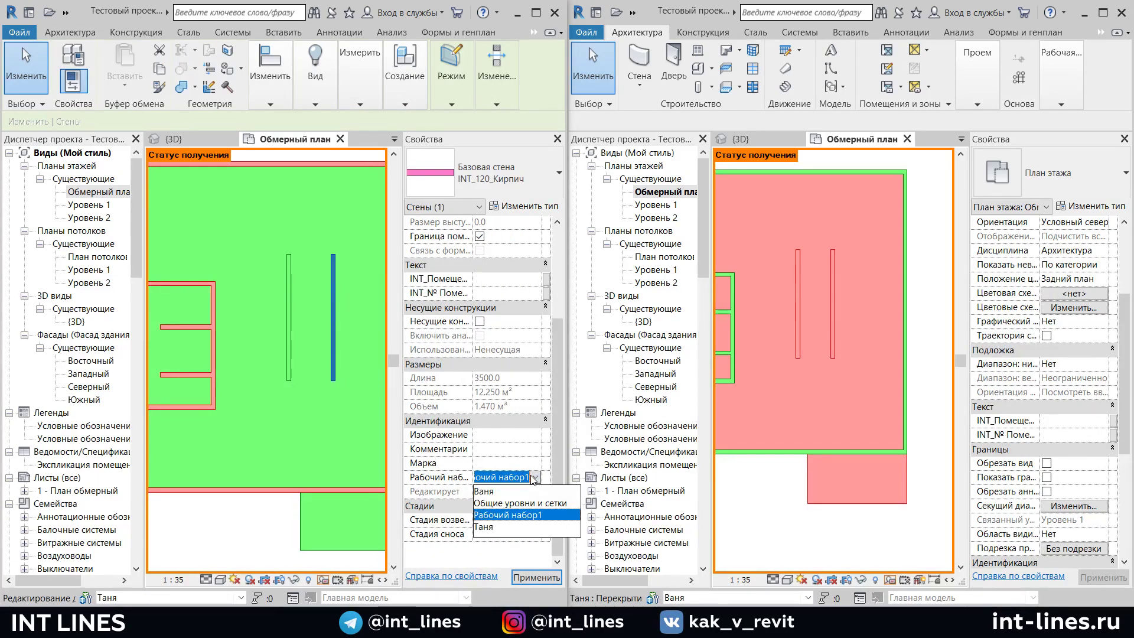
pyautogui.click(490, 527)
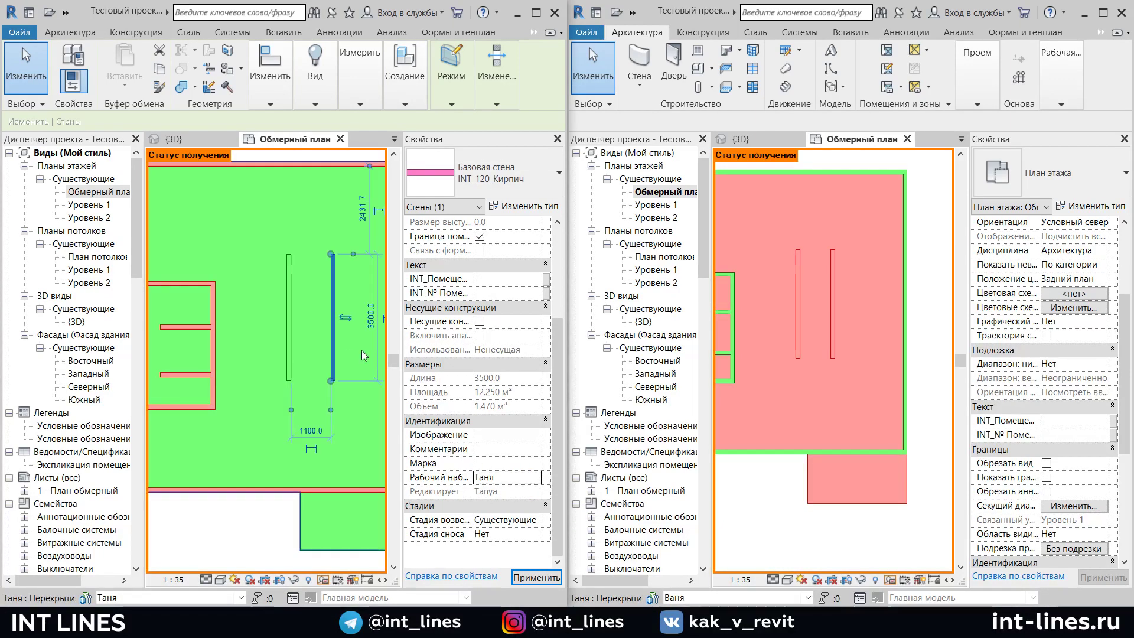
pyautogui.click(341, 349)
pyautogui.scroll(-3, 339, 350)
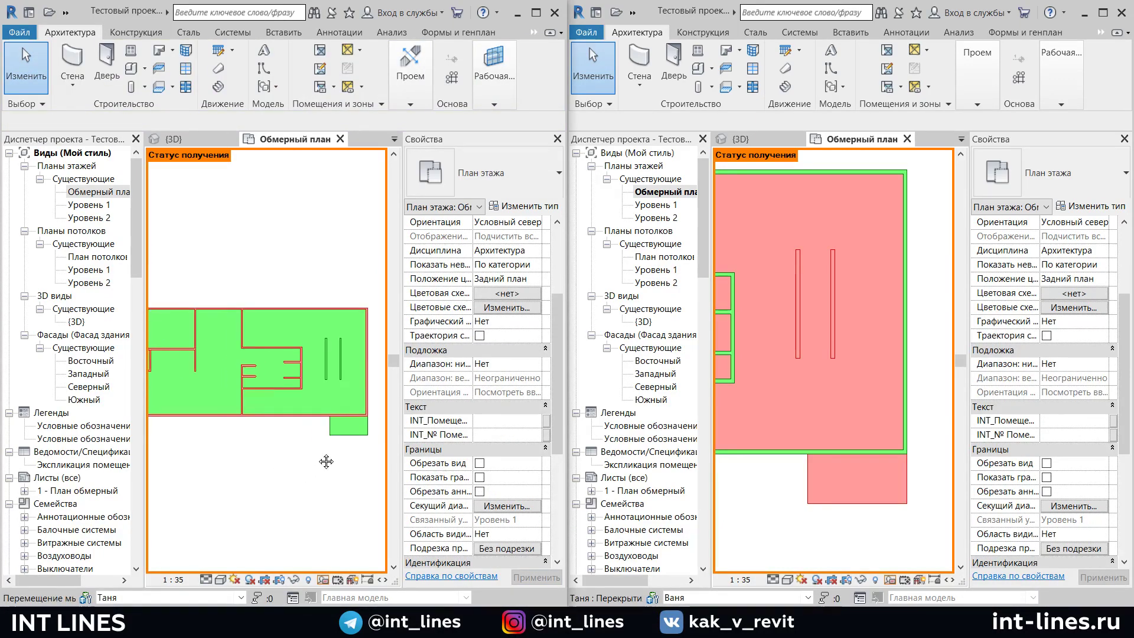
pyautogui.hotkey('alt', 'Tab')
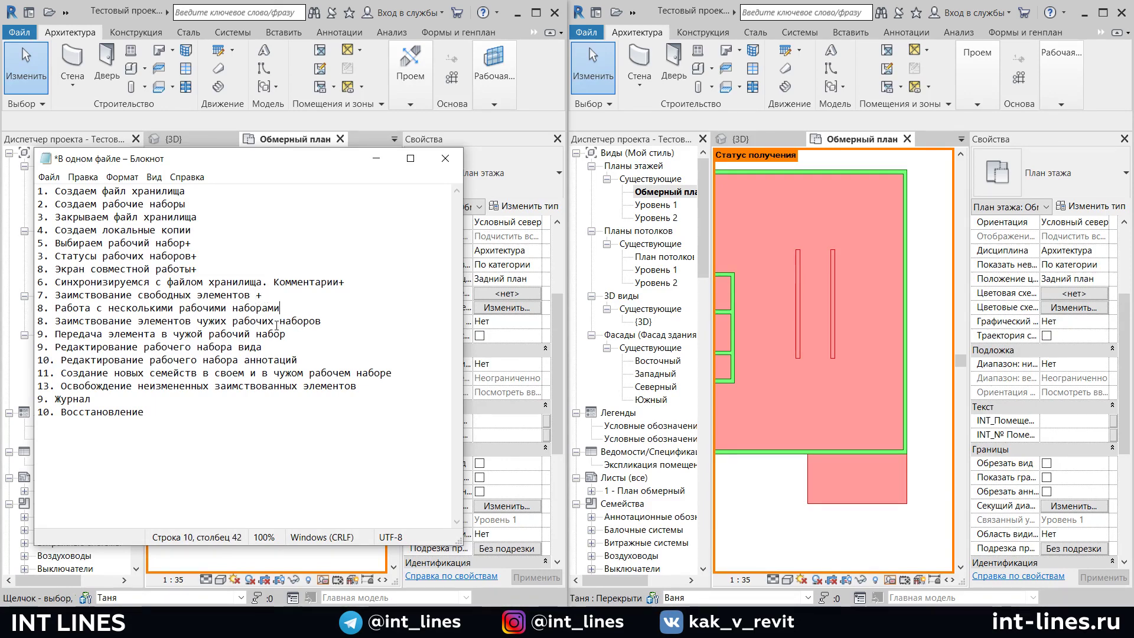
# Minimize the Notepad checklist to reveal the Documents folder with the local copies
pyautogui.click(376, 158)
pyautogui.scroll(-2, 256, 463)
pyautogui.scroll(-2, 273, 461)
pyautogui.scroll(-2, 304, 461)
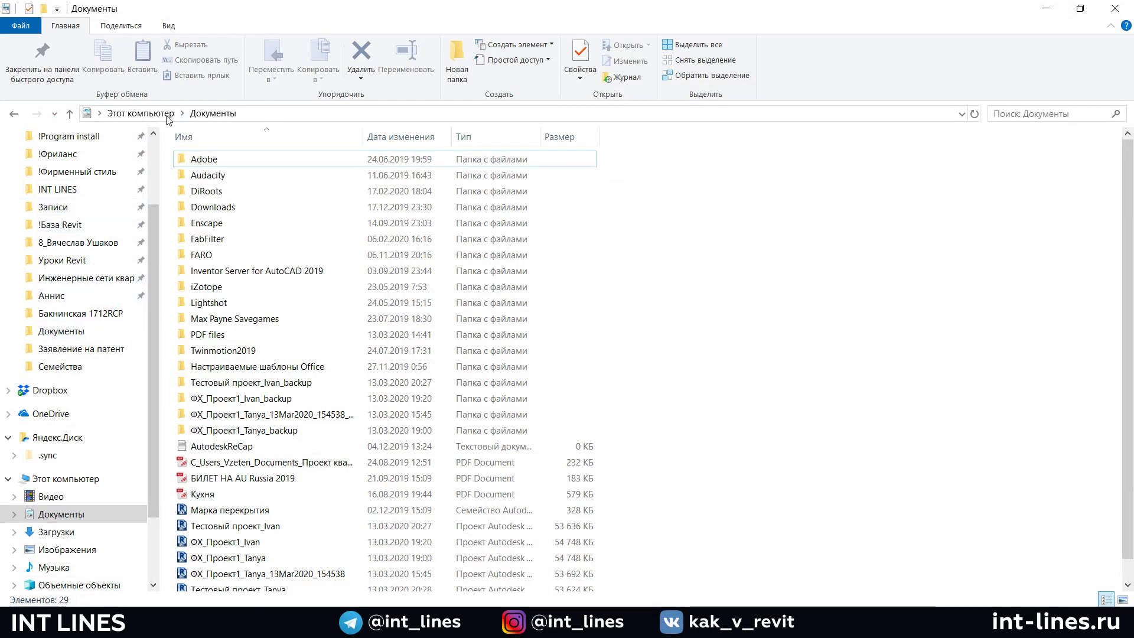
# Browse to !База Revit > Семейства > INT_03_Мебель and pick up the Диван прямой sofa family for the right Revit copy
pyautogui.scroll(3, 88, 236)
pyautogui.click(68, 324)
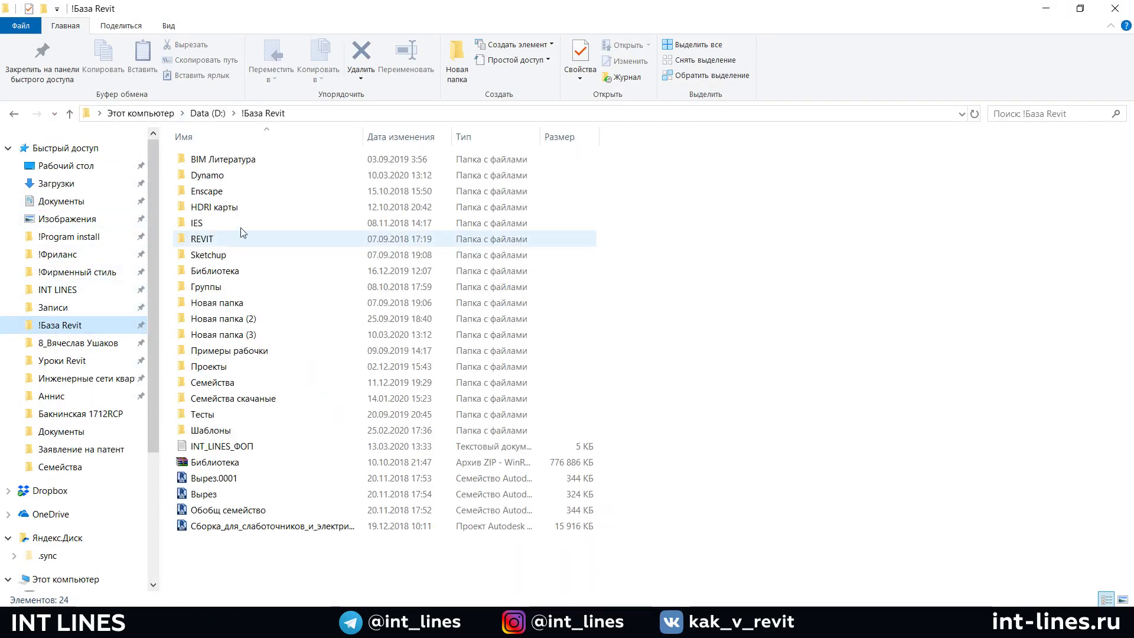
pyautogui.doubleClick(227, 382)
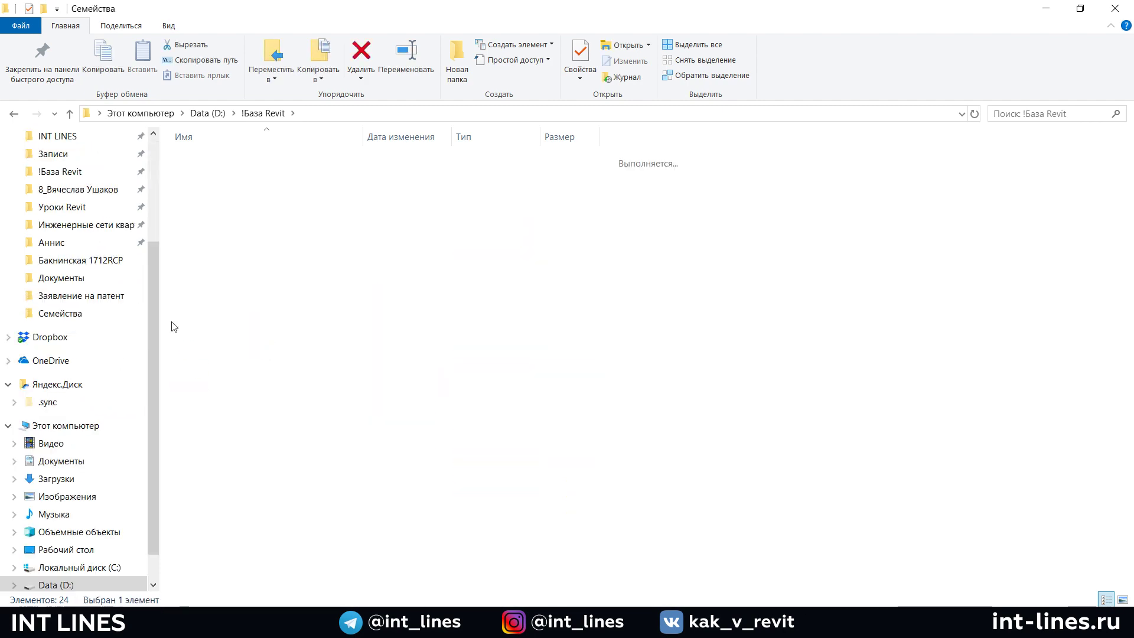
pyautogui.doubleClick(295, 205)
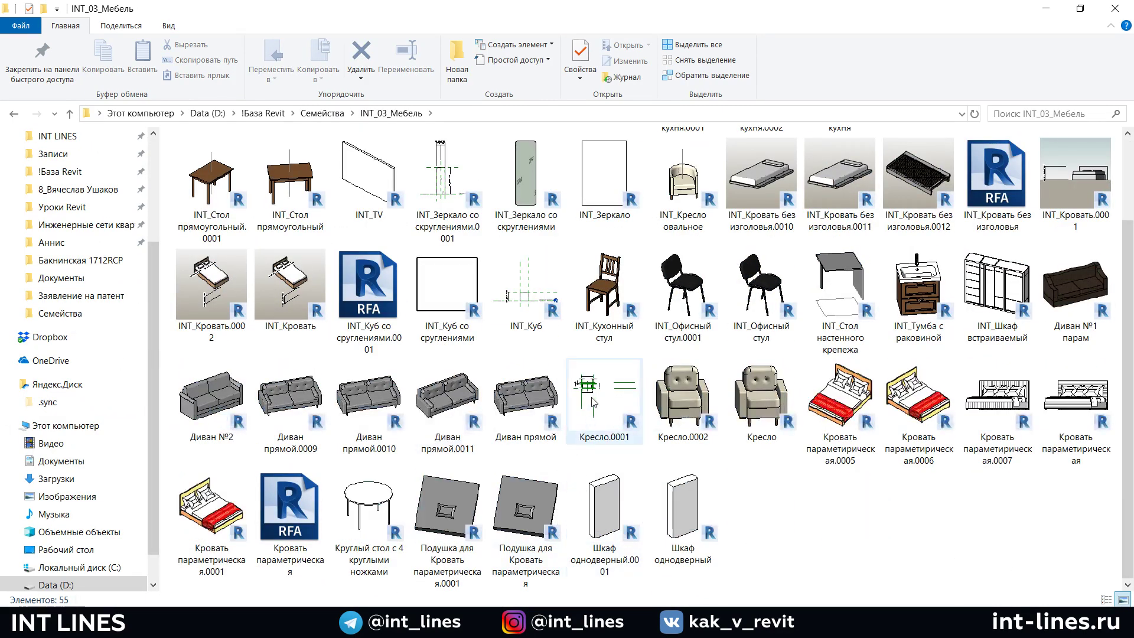
pyautogui.moveTo(523, 396)
pyautogui.mouseDown()
pyautogui.moveTo(324, 579)
pyautogui.moveTo(199, 572)
pyautogui.mouseUp()
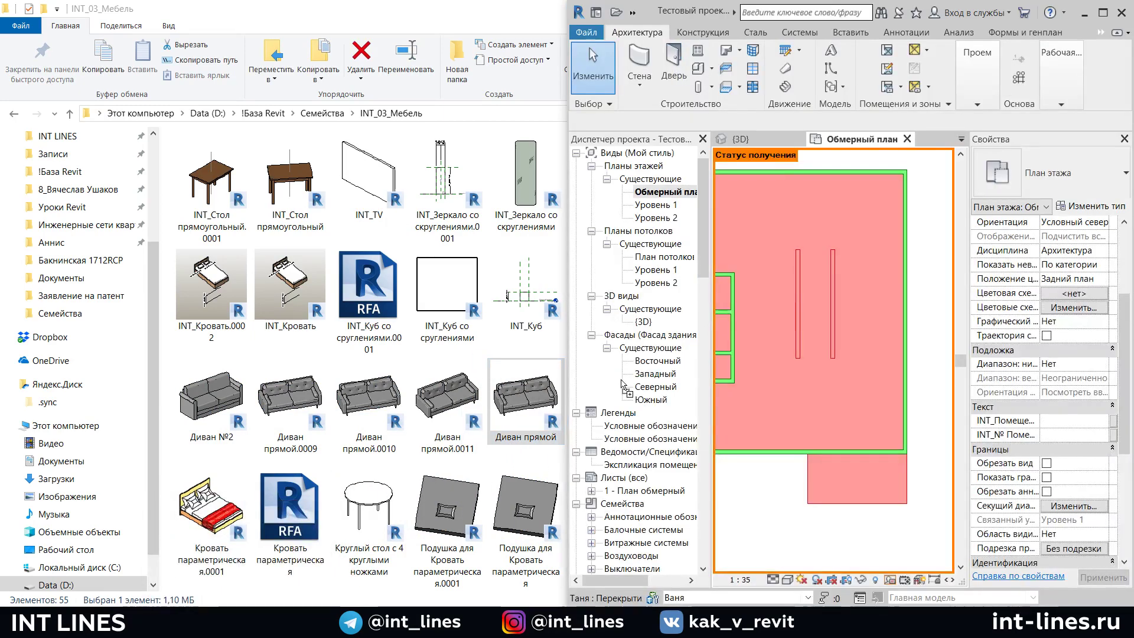
# Drop the Диван прямой family into the right copy's plan and place a rotated sofa in a room
pyautogui.moveTo(200, 572)
pyautogui.mouseDown()
pyautogui.moveTo(871, 394)
pyautogui.moveTo(810, 391)
pyautogui.mouseUp()
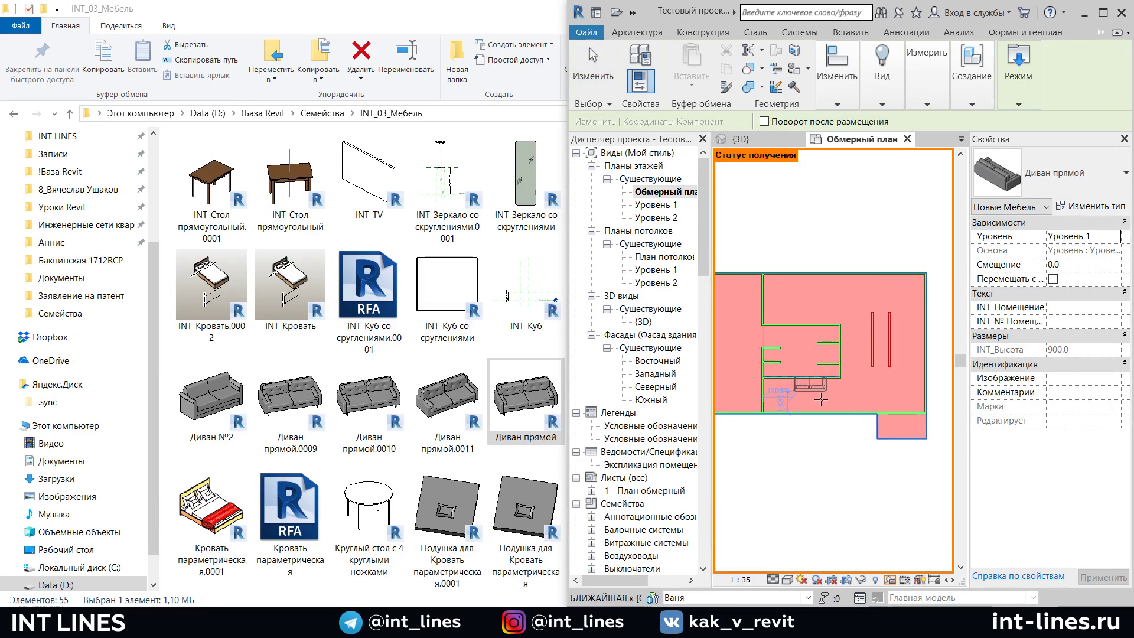
pyautogui.moveTo(893, 407); pyautogui.dragTo(987, 406, button='middle')
pyautogui.scroll(1, 885, 390)
pyautogui.scroll(1, 891, 383)
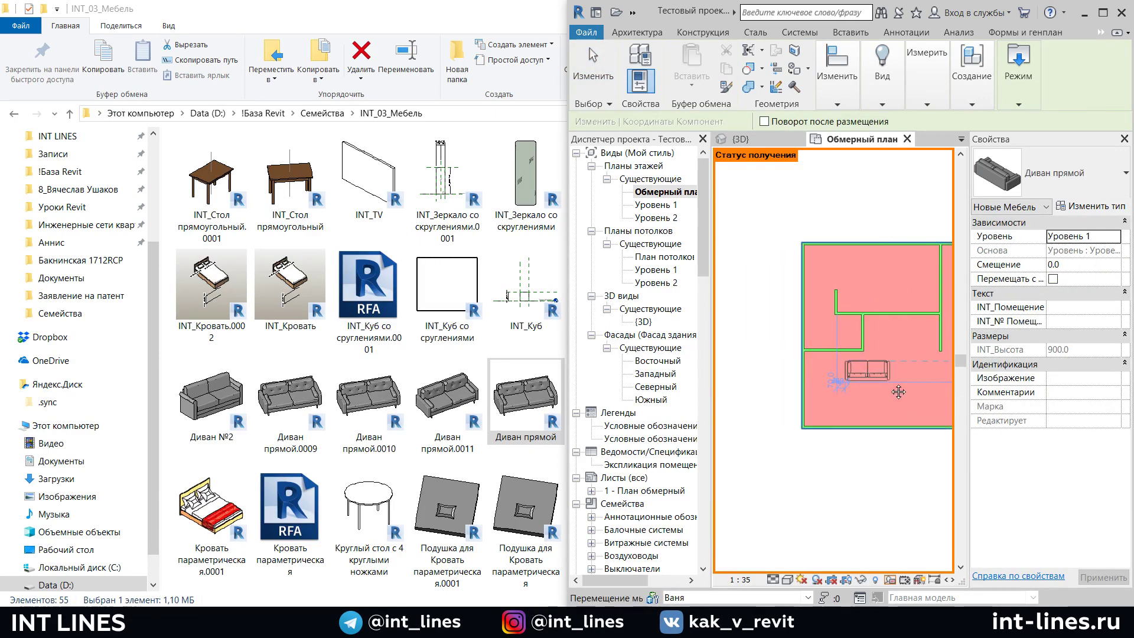
pyautogui.scroll(1, 872, 395)
pyautogui.press('space')
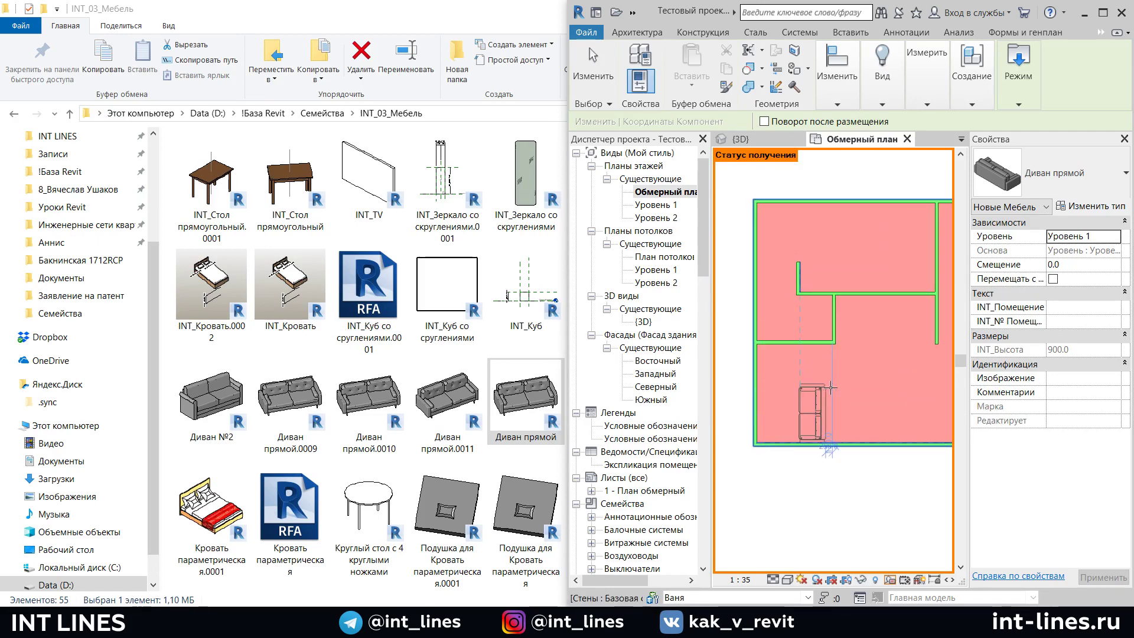
pyautogui.scroll(1, 815, 377)
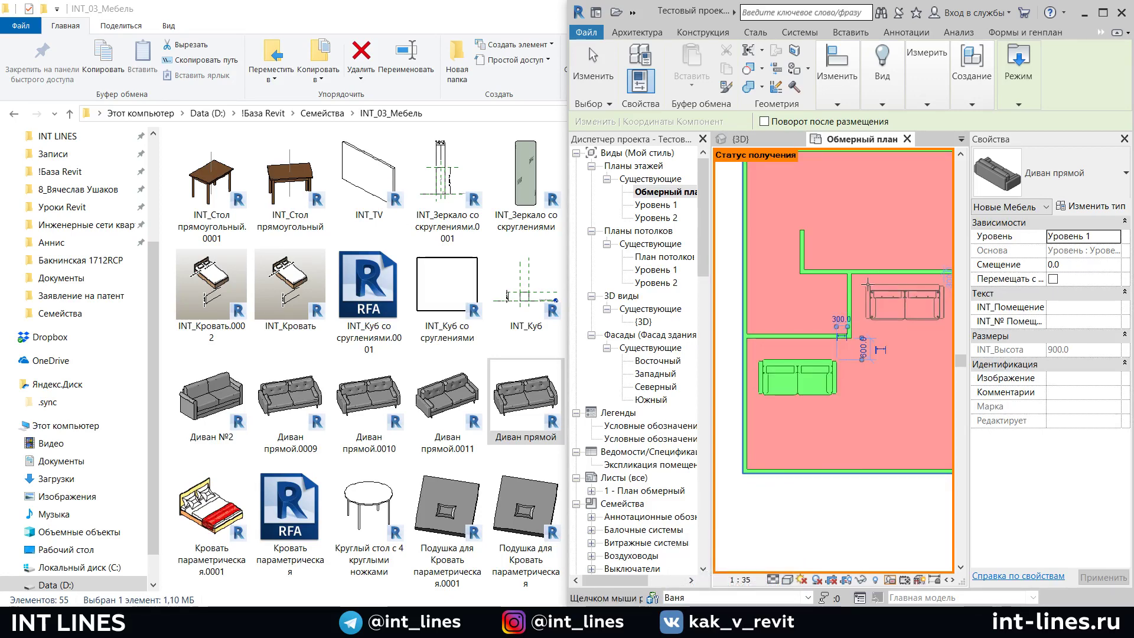
pyautogui.click(880, 292)
# Place another Диван прямой sofa in the top room and finish sofa placement
pyautogui.moveTo(879, 293); pyautogui.dragTo(754, 284, button='middle')
pyautogui.scroll(-2, 826, 330)
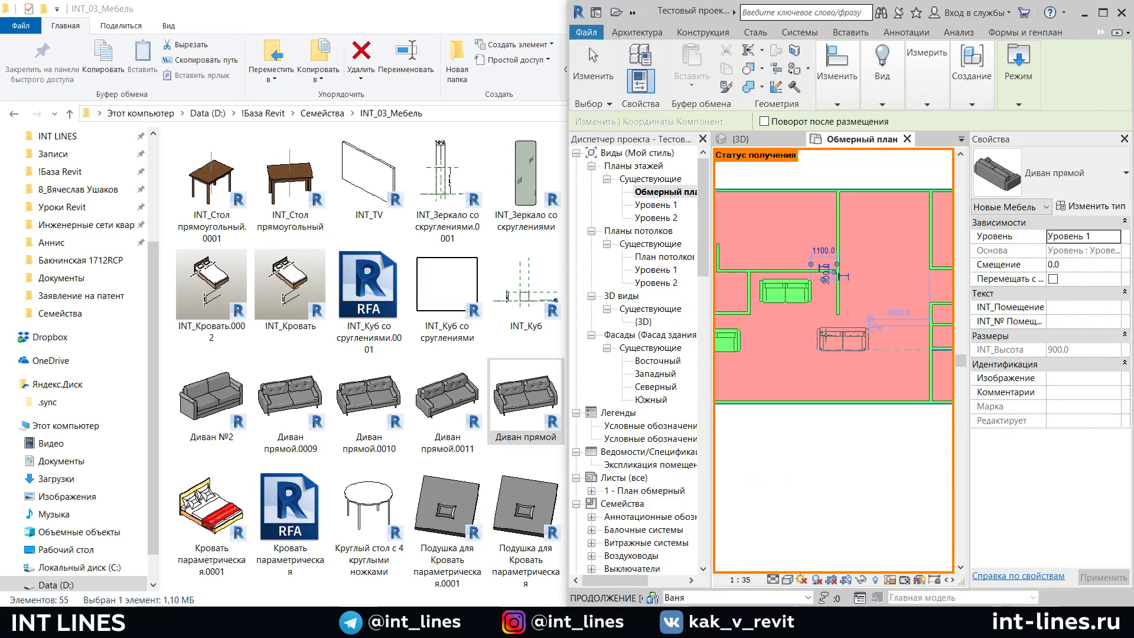
pyautogui.scroll(1, 791, 271)
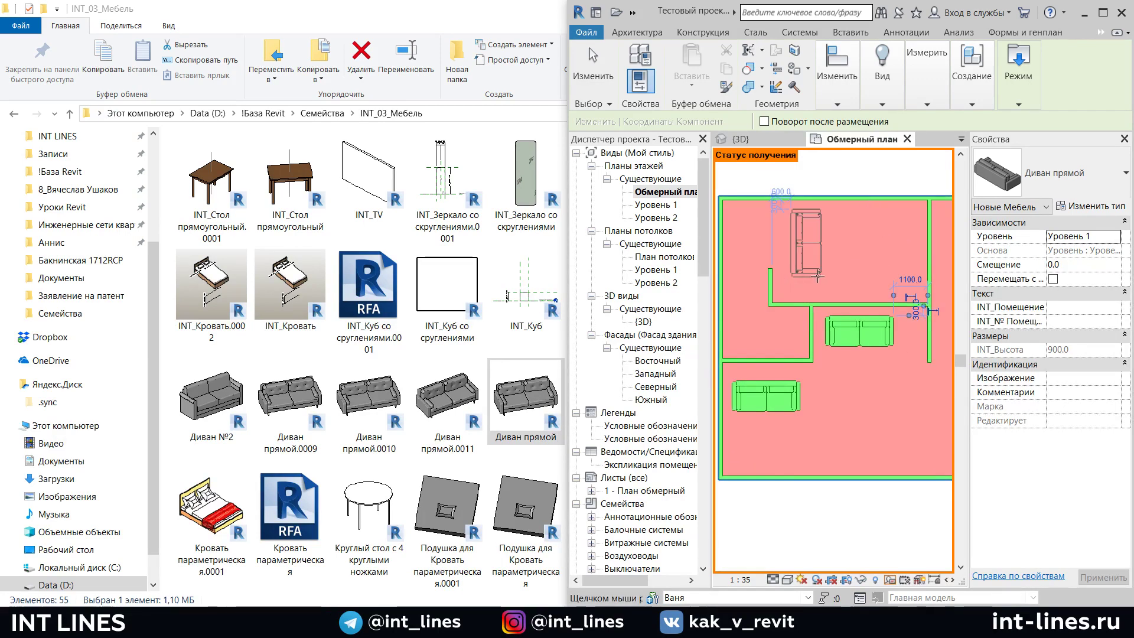
pyautogui.scroll(1, 859, 286)
pyautogui.scroll(1, 861, 287)
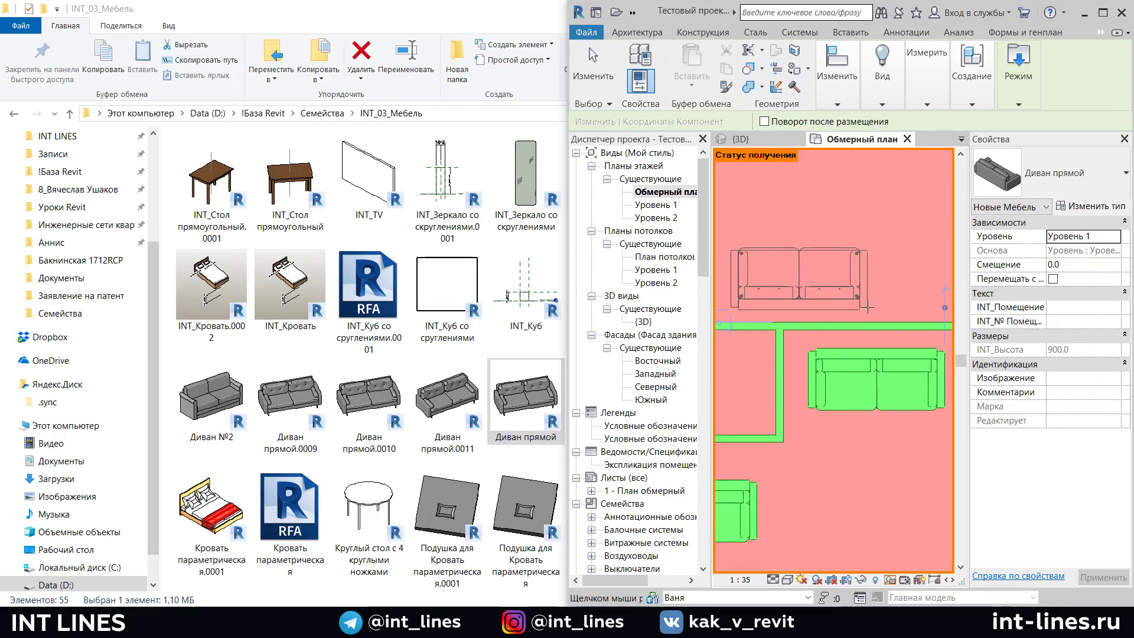
pyautogui.moveTo(844, 301); pyautogui.dragTo(869, 301, button='middle')
pyautogui.click(872, 308)
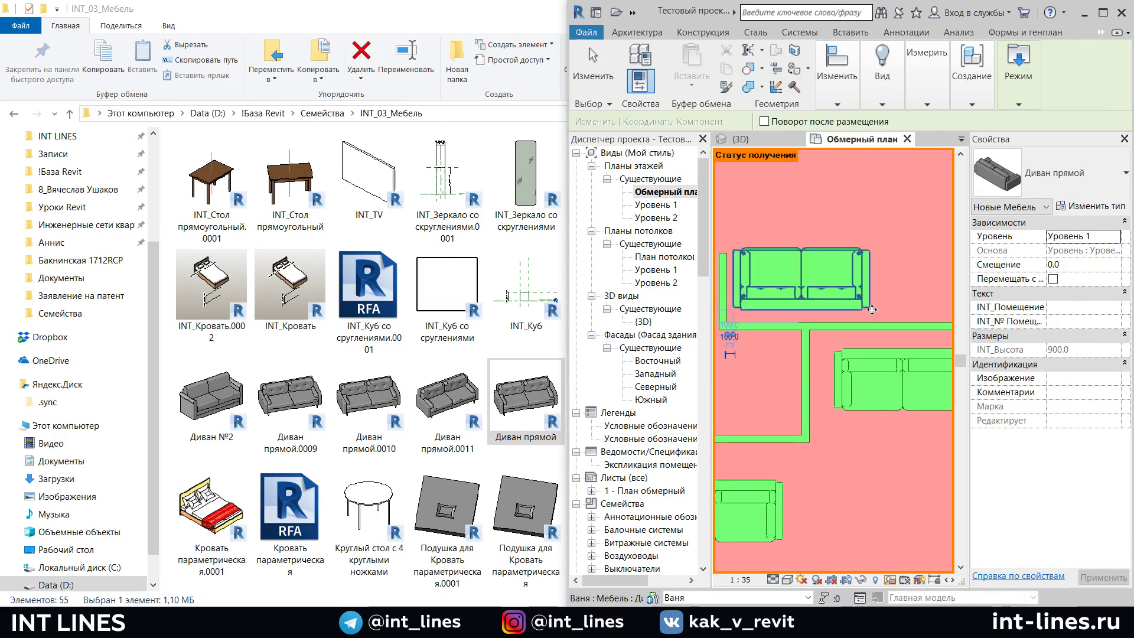
pyautogui.scroll(-2, 871, 308)
pyautogui.press('Escape')
pyautogui.press('Escape')
pyautogui.moveTo(859, 407); pyautogui.dragTo(855, 398, button='middle')
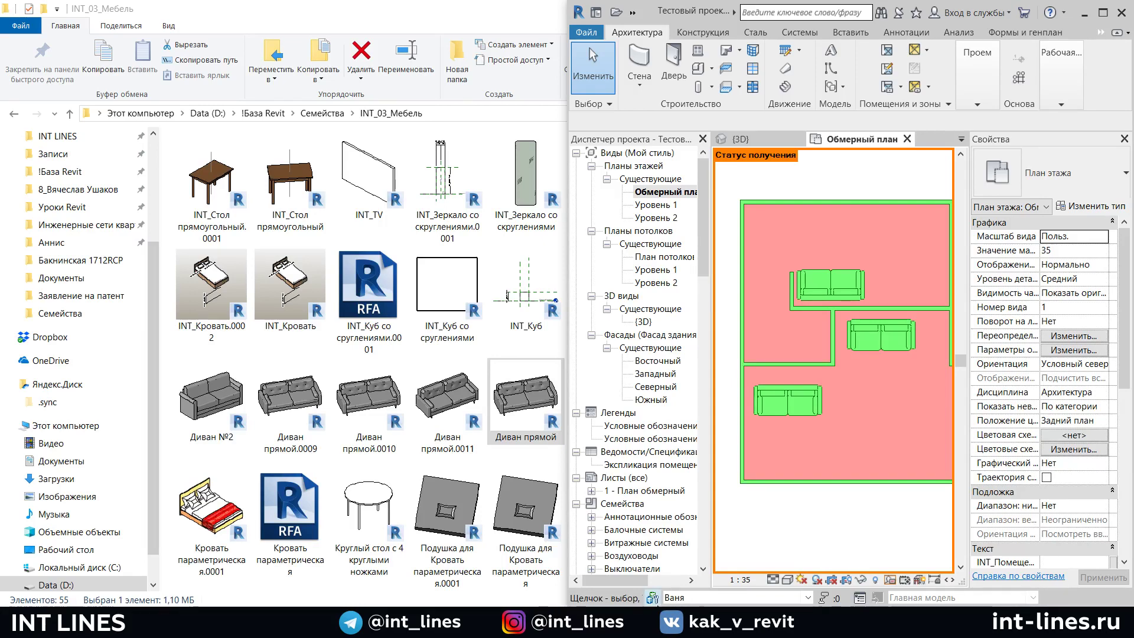
# In Worksets, set Рабочий набор1 Editable to Да and confirm with OK
pyautogui.click(652, 598)
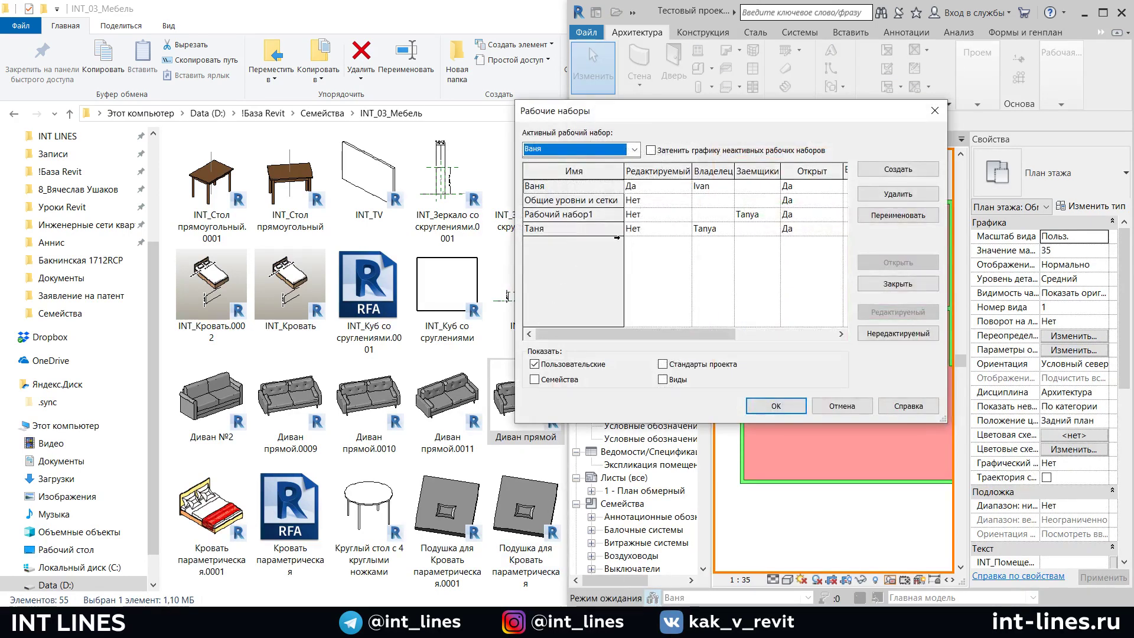
pyautogui.click(687, 215)
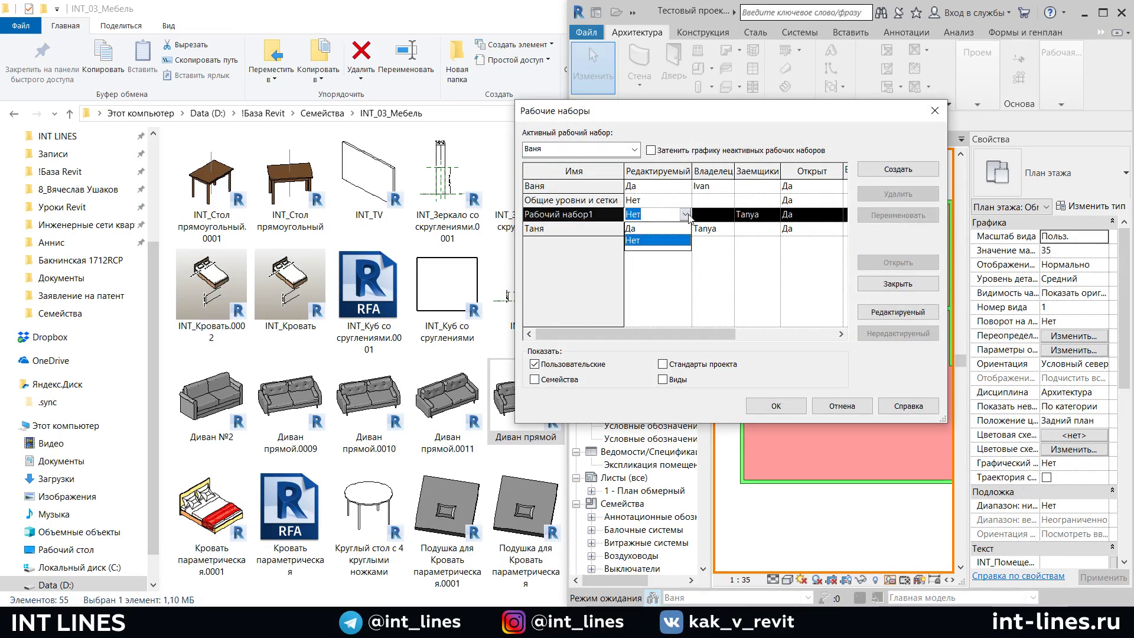
pyautogui.click(631, 228)
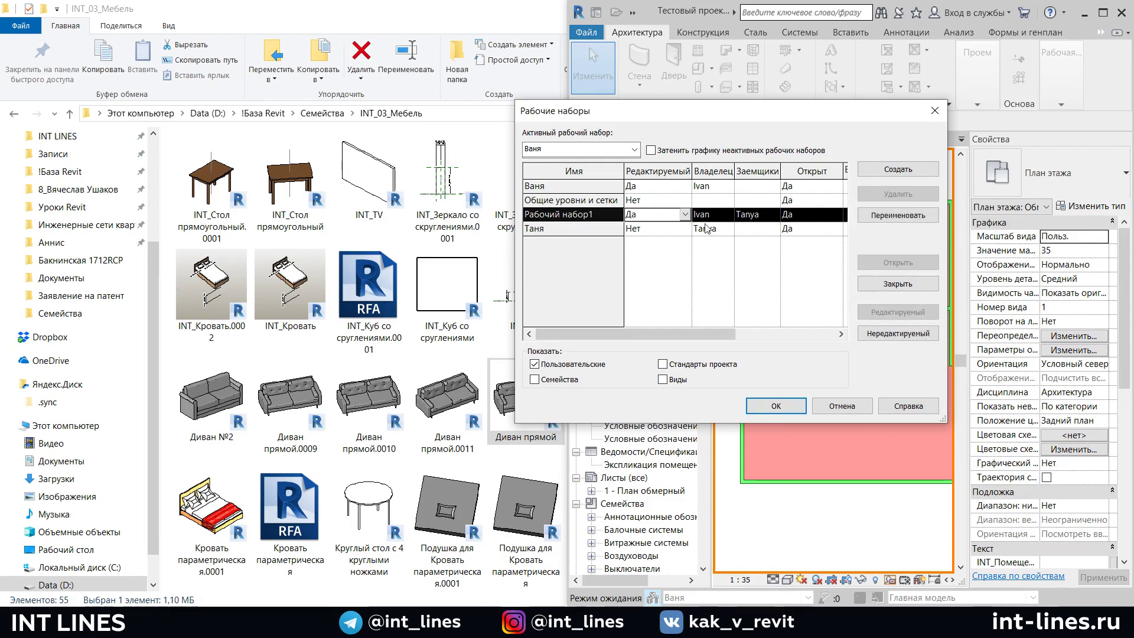
pyautogui.click(777, 407)
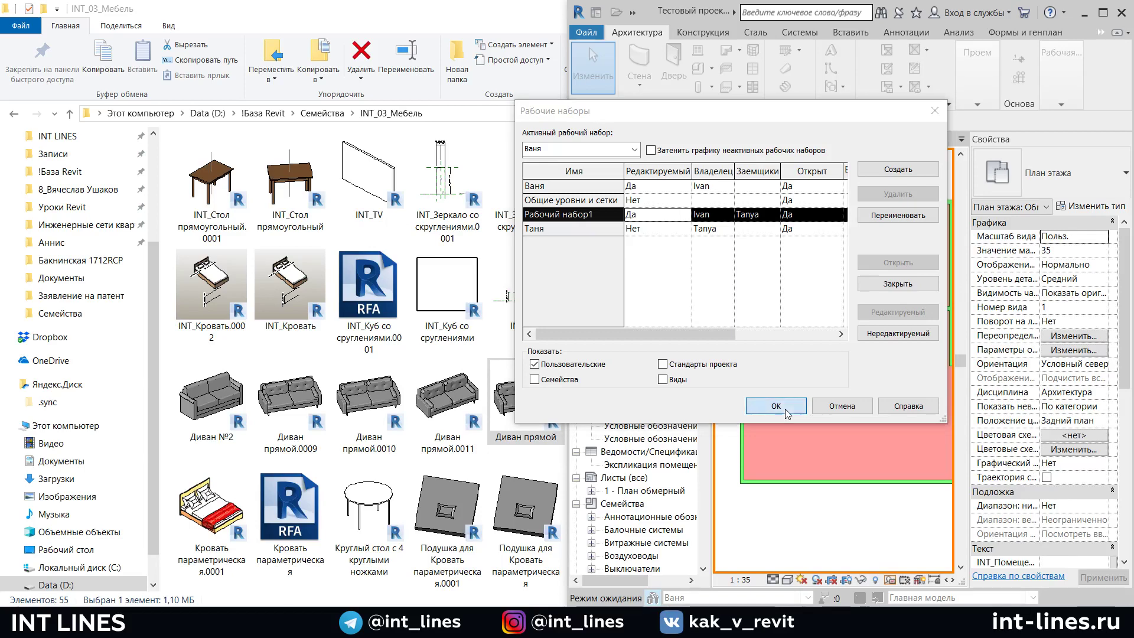
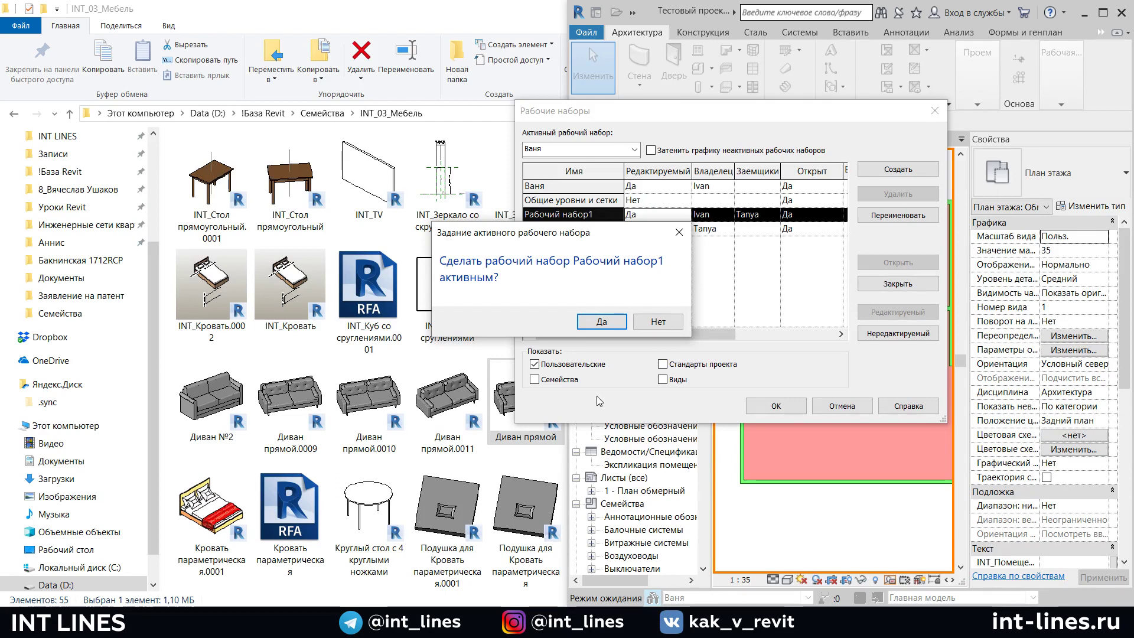
# Make Рабочий набор1 the active workset with the whole building plan in view
pyautogui.click(601, 321)
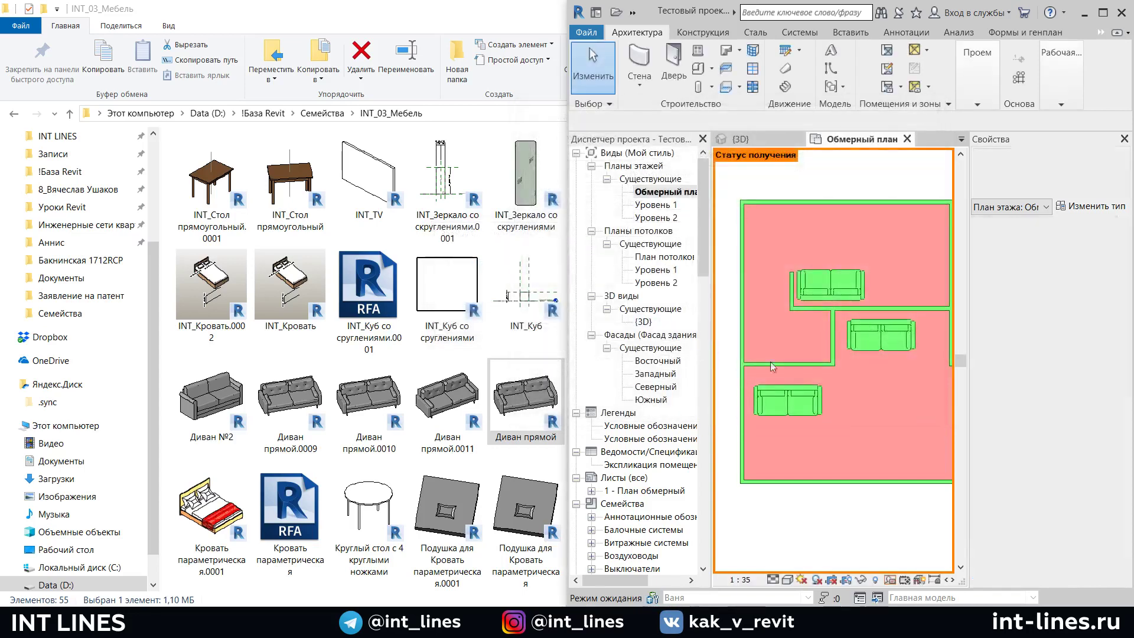
pyautogui.scroll(-2, 865, 411)
pyautogui.scroll(-1, 865, 411)
pyautogui.moveTo(865, 411); pyautogui.dragTo(764, 369, button='middle')
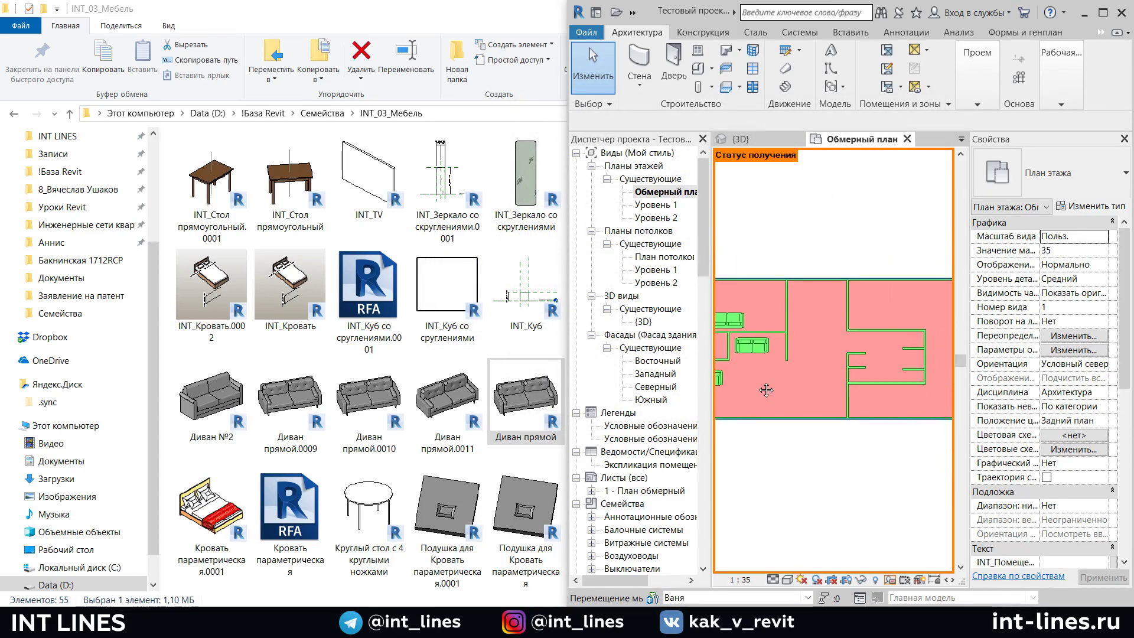
pyautogui.scroll(-2, 764, 370)
pyautogui.scroll(2, 788, 352)
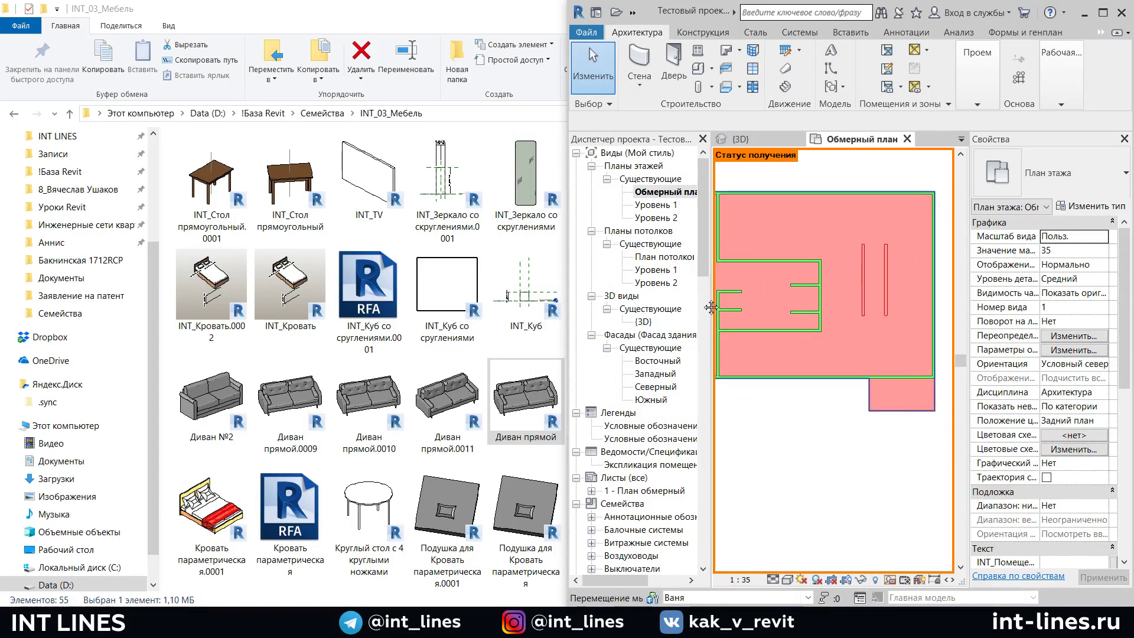
pyautogui.moveTo(823, 348); pyautogui.dragTo(826, 294, button='middle')
pyautogui.scroll(1, 823, 294)
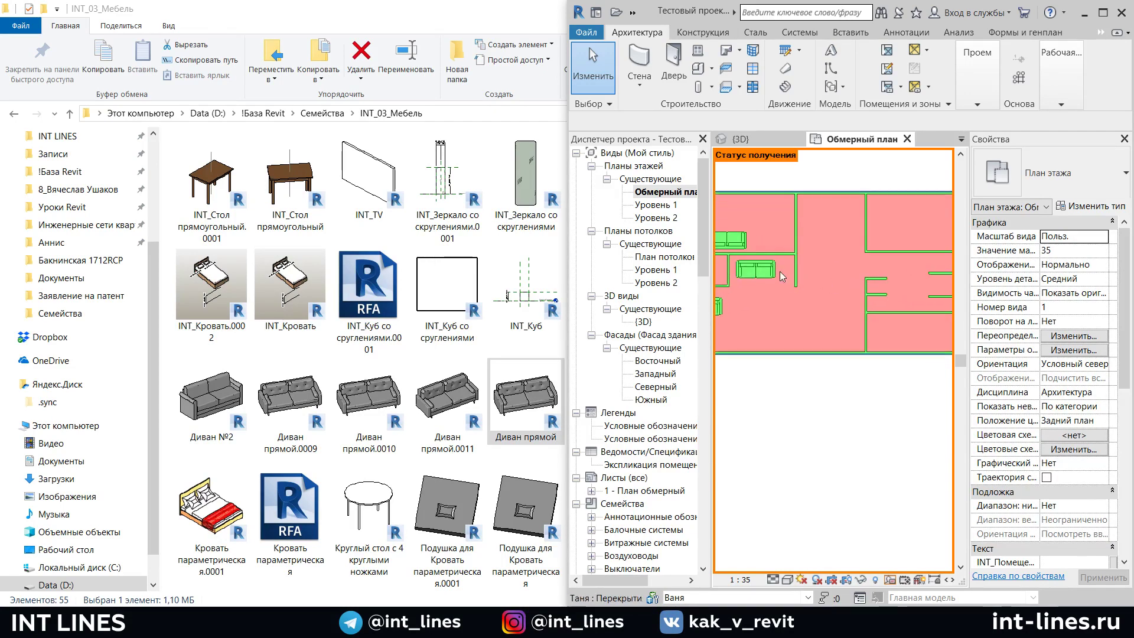
pyautogui.click(807, 598)
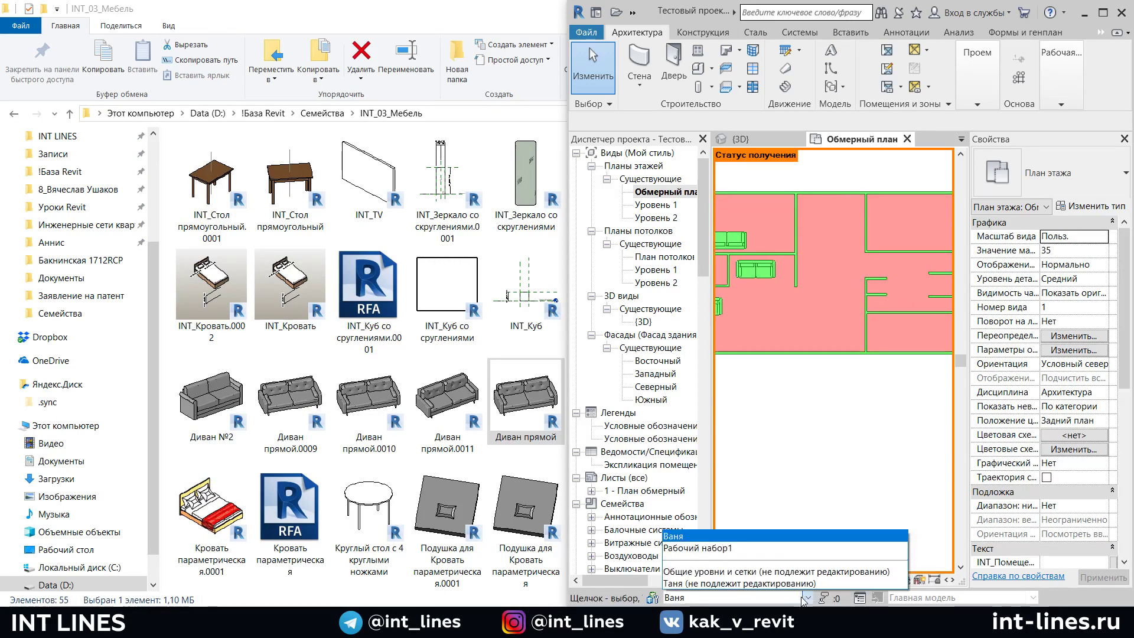
pyautogui.click(698, 551)
# Place four more straight sofas across the upper and middle rooms using Create Similar
pyautogui.click(751, 284)
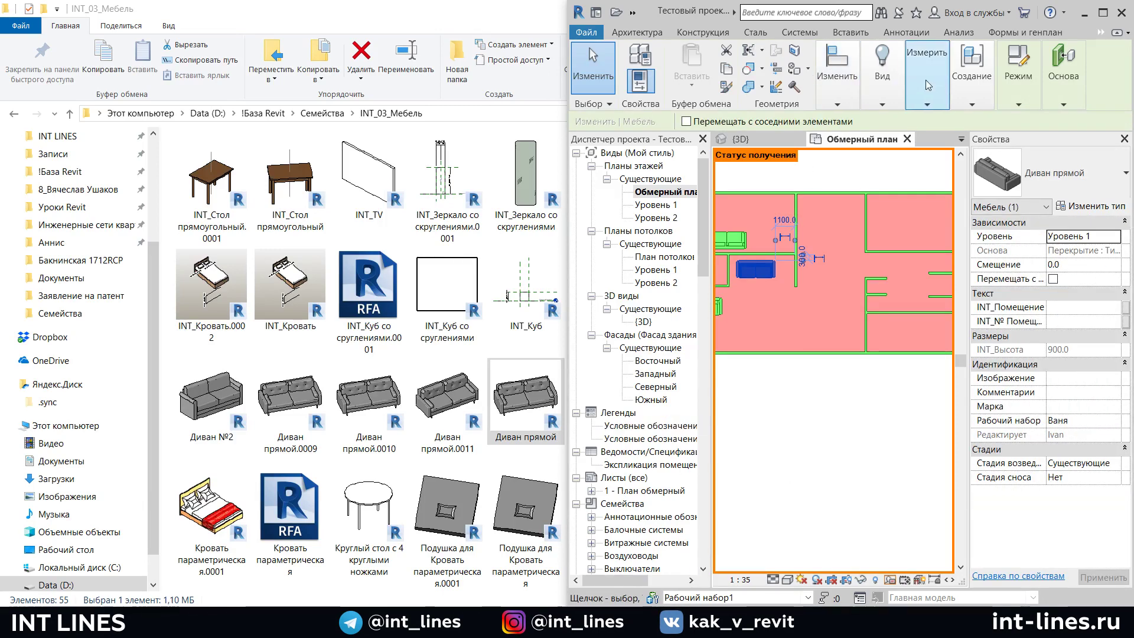
pyautogui.moveTo(972, 63)
pyautogui.click(994, 150)
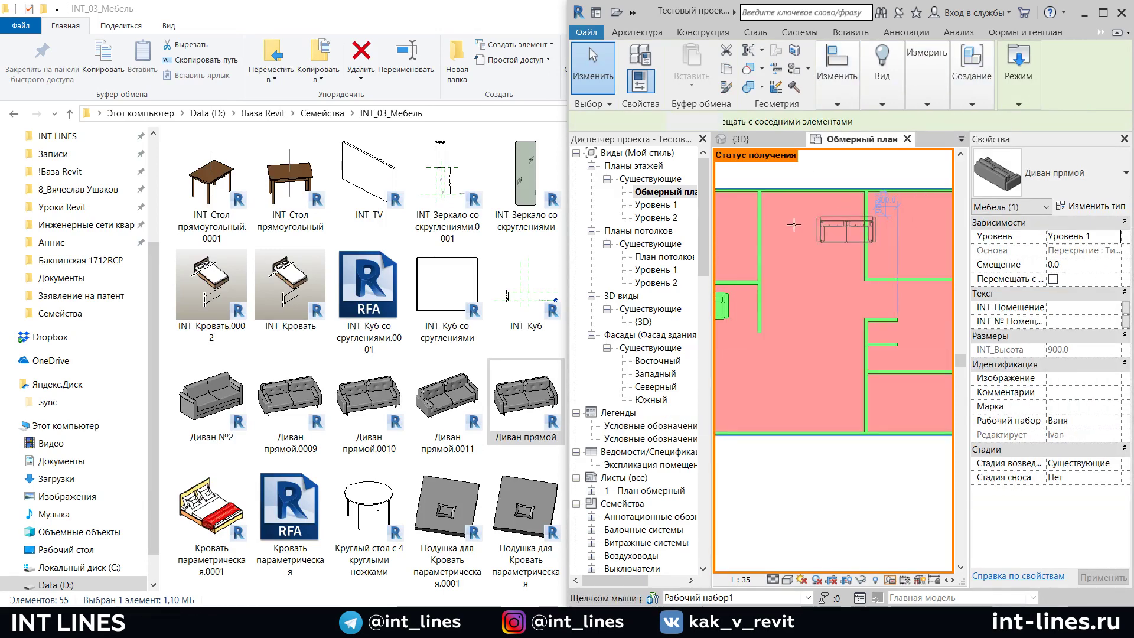
pyautogui.click(766, 263)
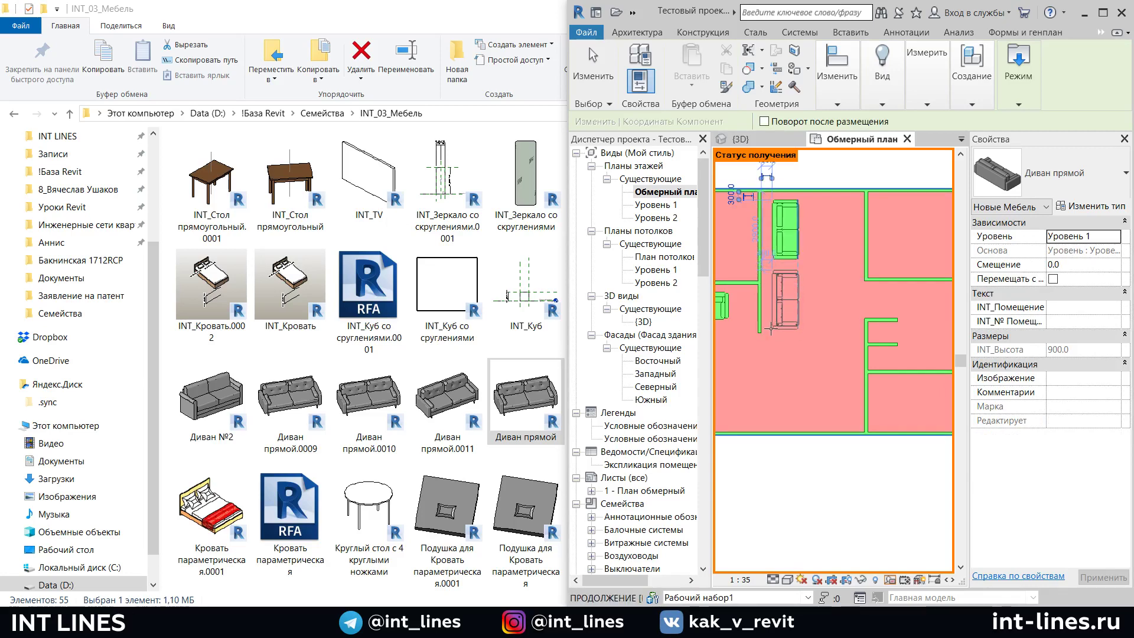
pyautogui.click(770, 329)
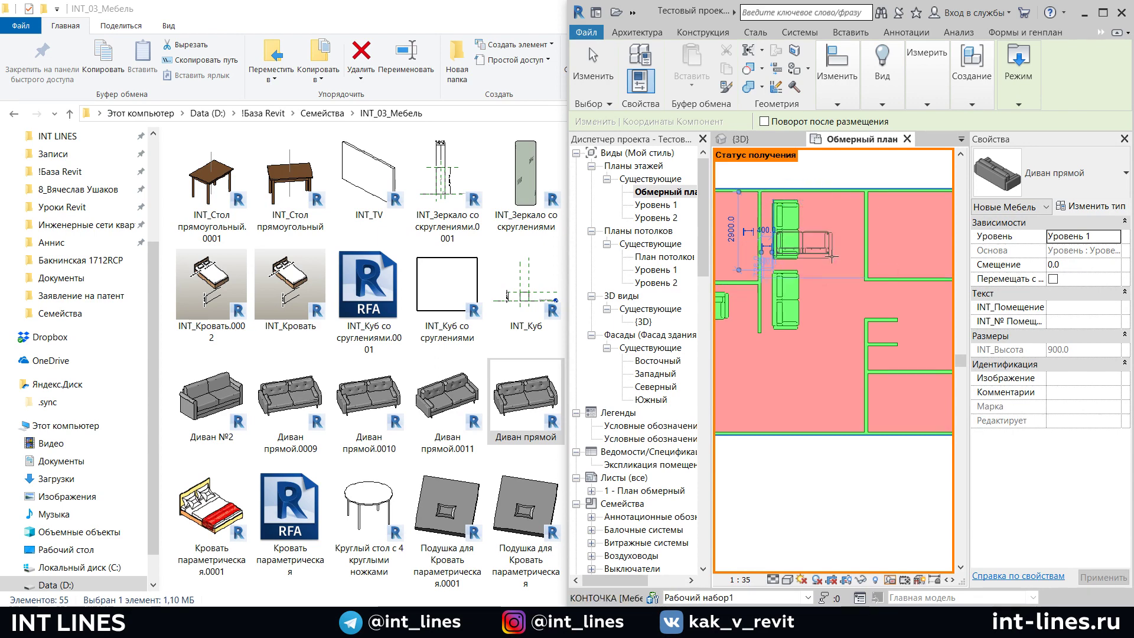
pyautogui.click(854, 262)
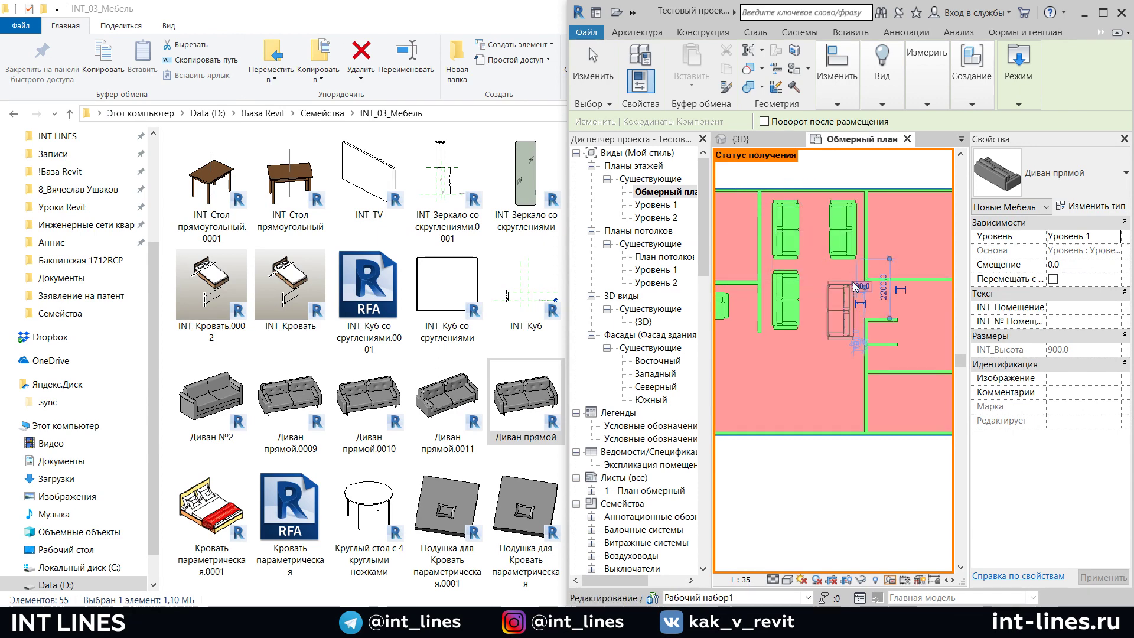
pyautogui.click(854, 323)
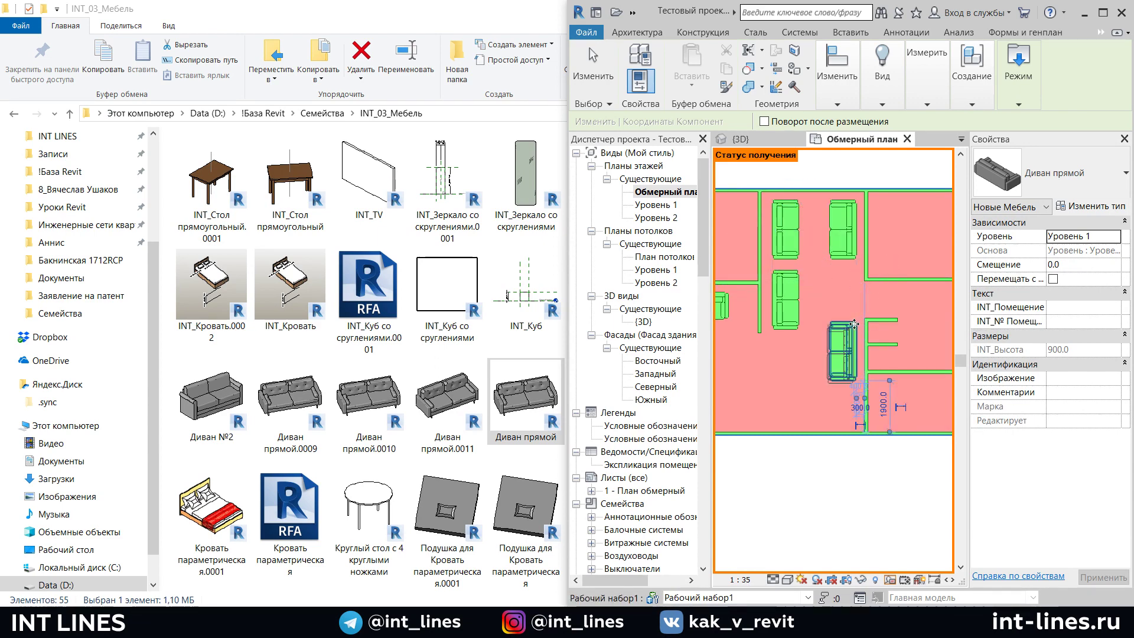
pyautogui.press('Escape')
pyautogui.press('Escape')
# Check a new sofa's workset, then make Ваня the active workset again
pyautogui.scroll(-3, 797, 372)
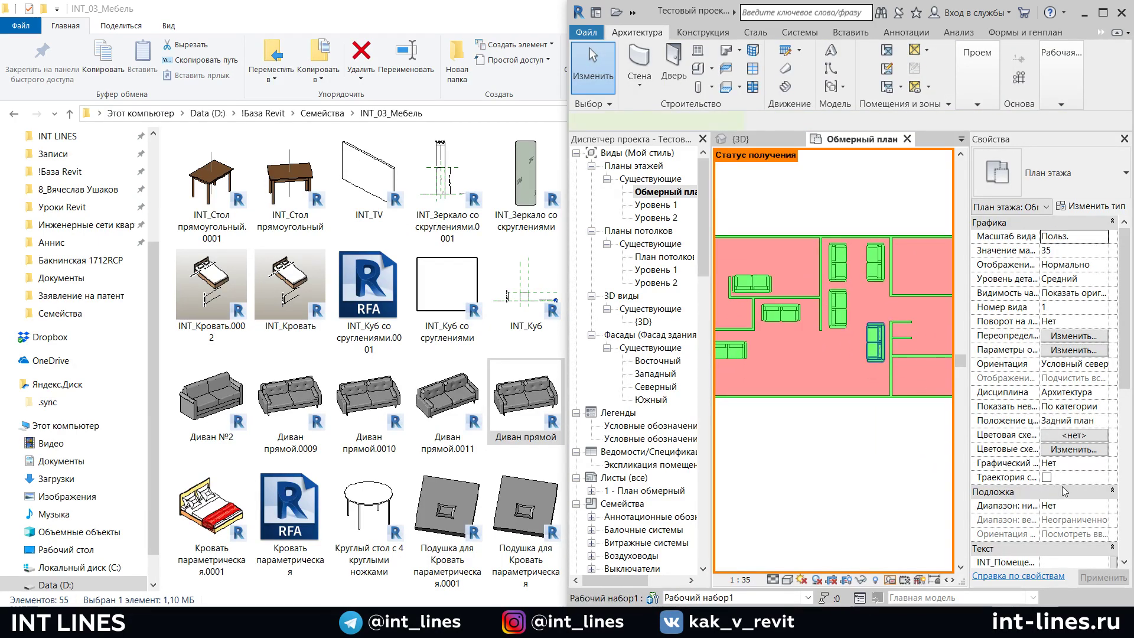
pyautogui.click(875, 342)
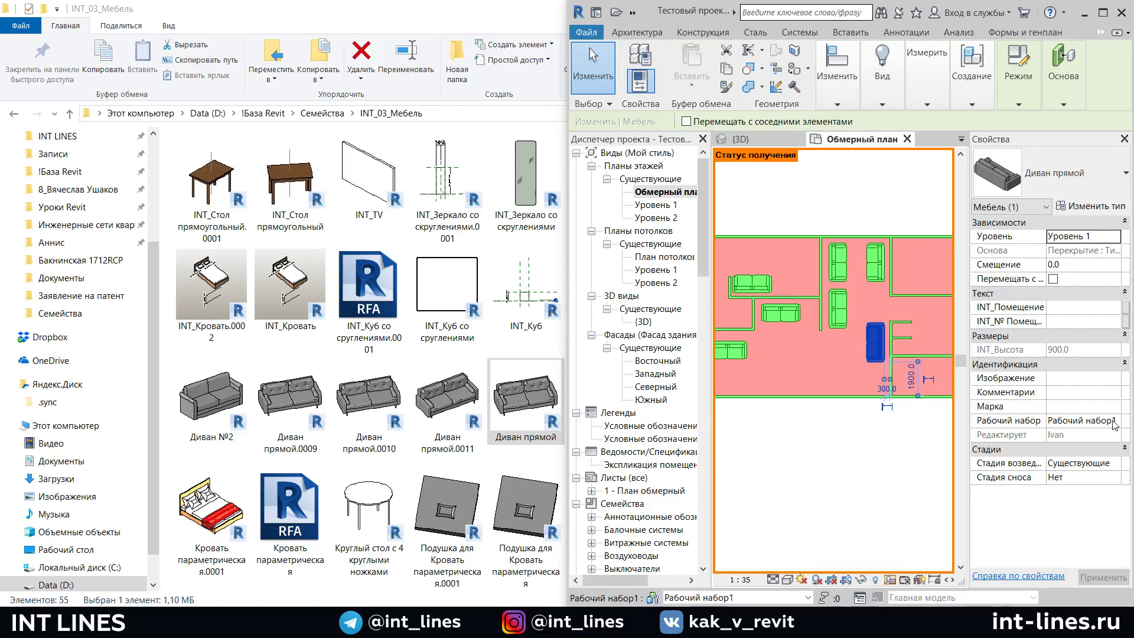
pyautogui.click(807, 597)
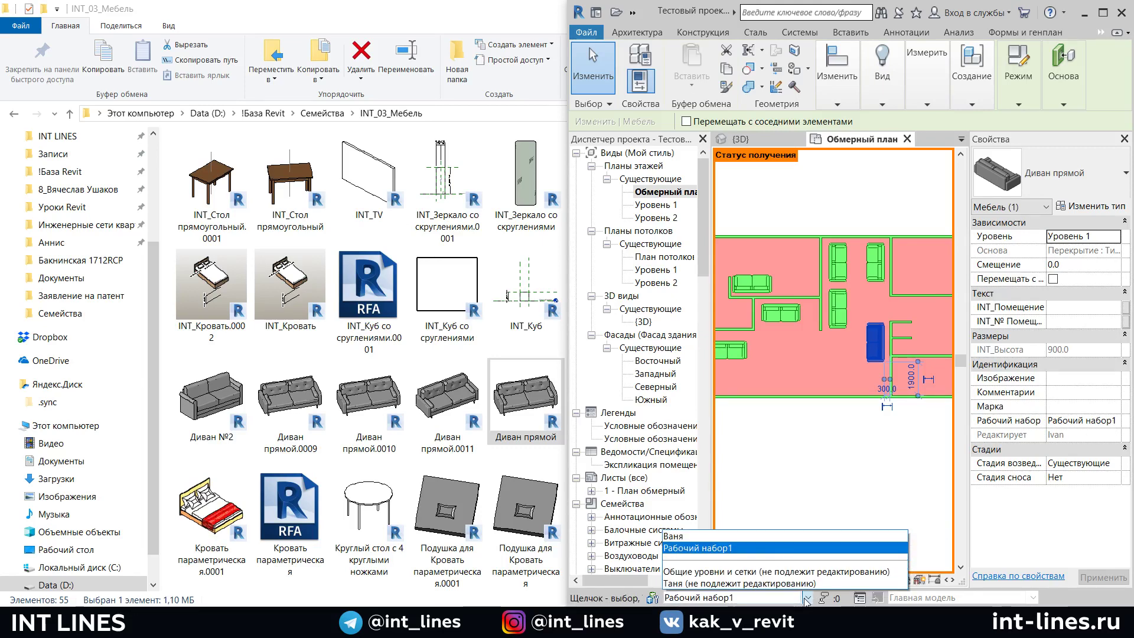
pyautogui.click(768, 535)
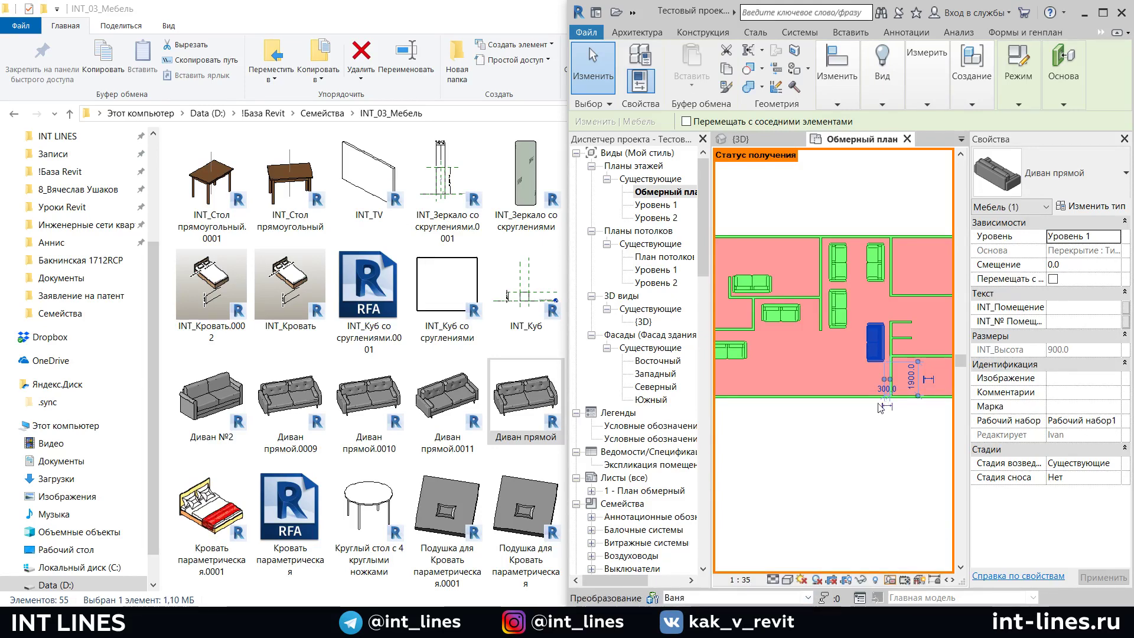
pyautogui.scroll(-2, 820, 444)
pyautogui.click(819, 444)
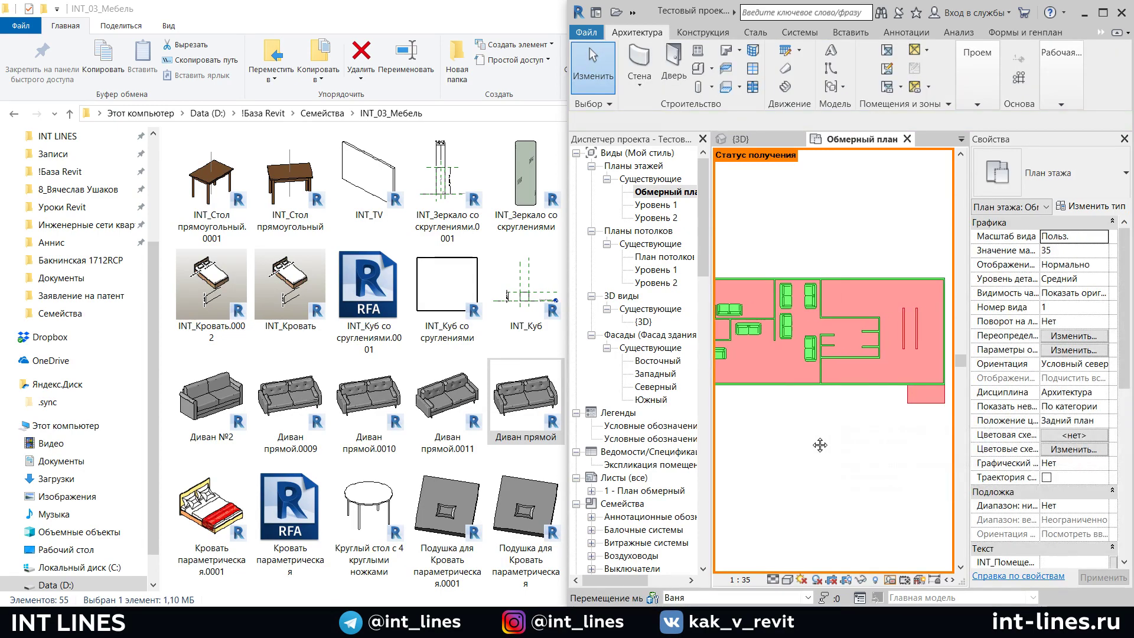
pyautogui.moveTo(819, 444); pyautogui.dragTo(853, 448, button='middle')
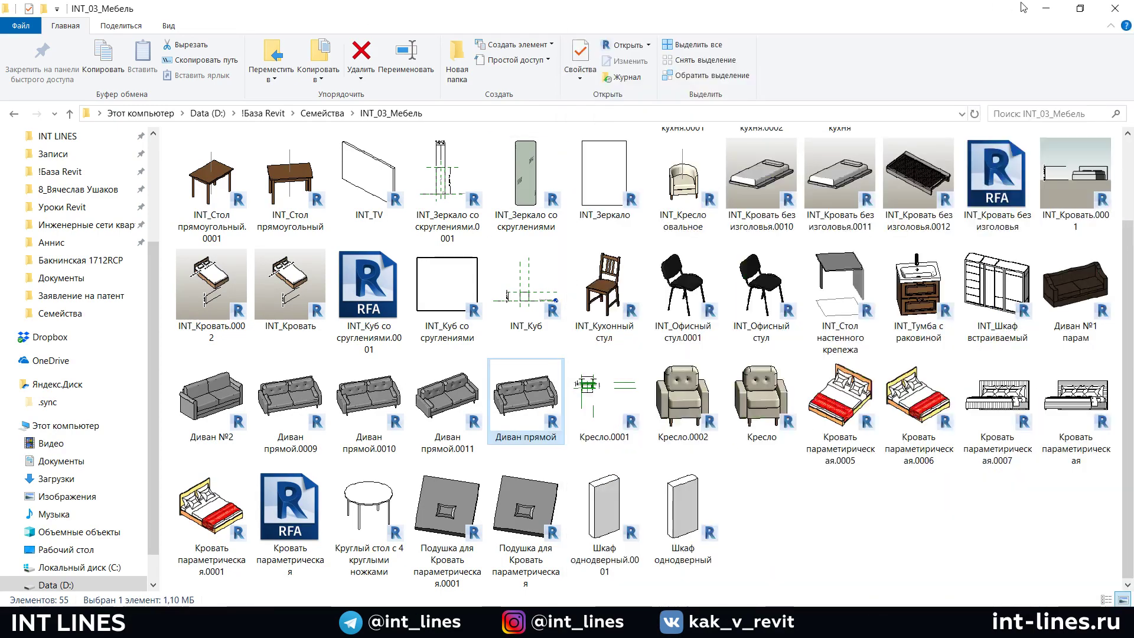
# Synchronize the local copy with central under the comment 'Добавил диваны'
pyautogui.scroll(2, 275, 289)
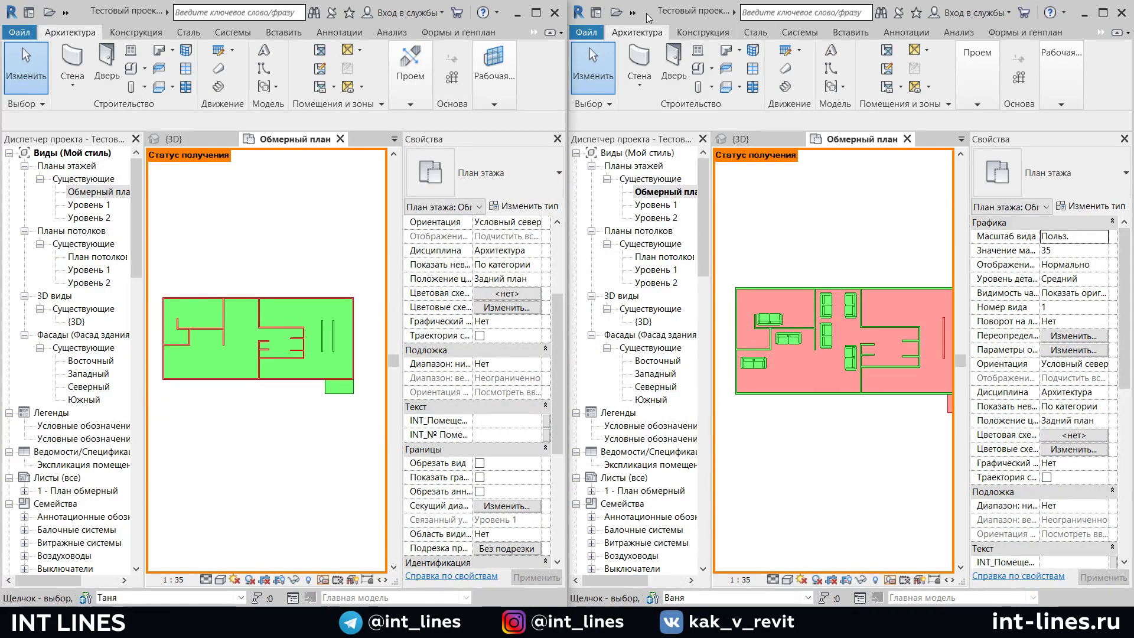
pyautogui.click(593, 35)
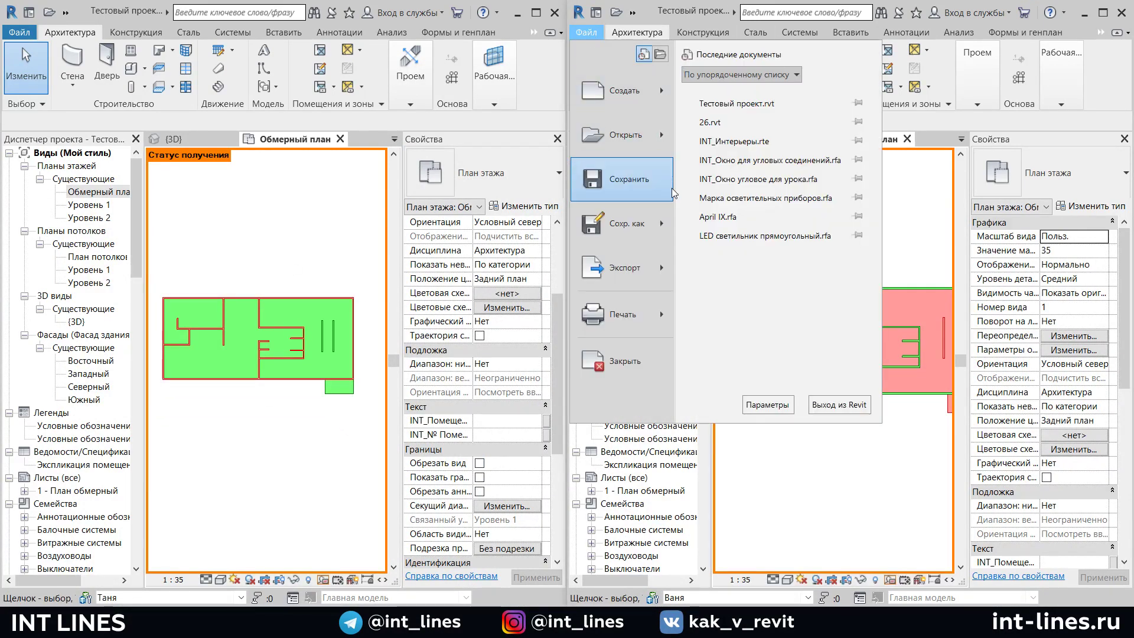
pyautogui.click(631, 14)
pyautogui.click(659, 30)
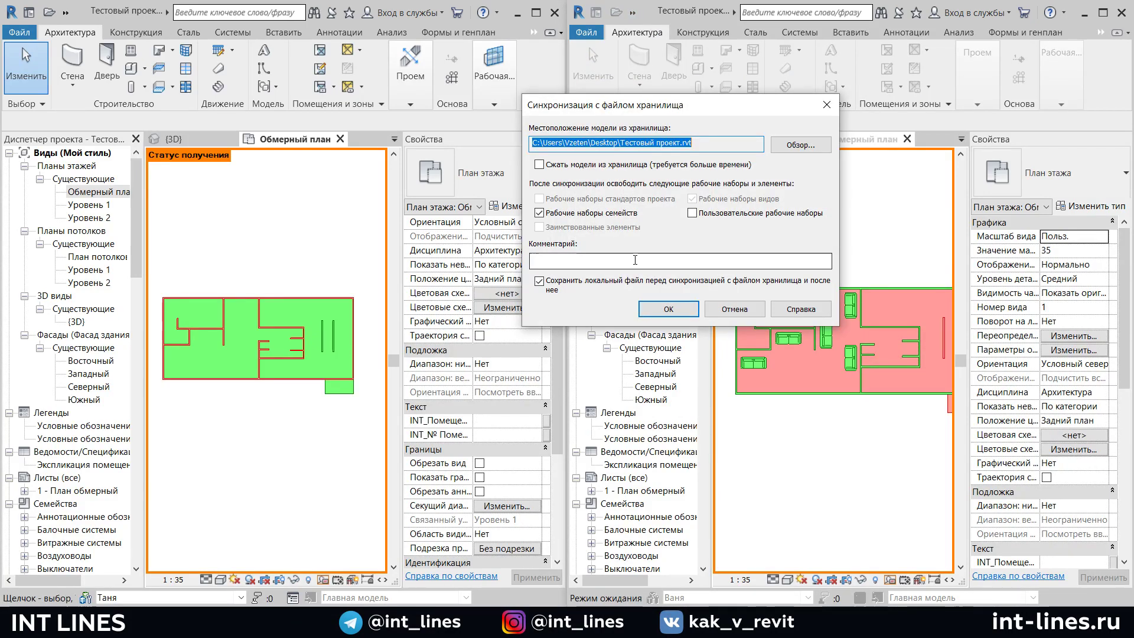
pyautogui.click(648, 260)
pyautogui.write('Добав')
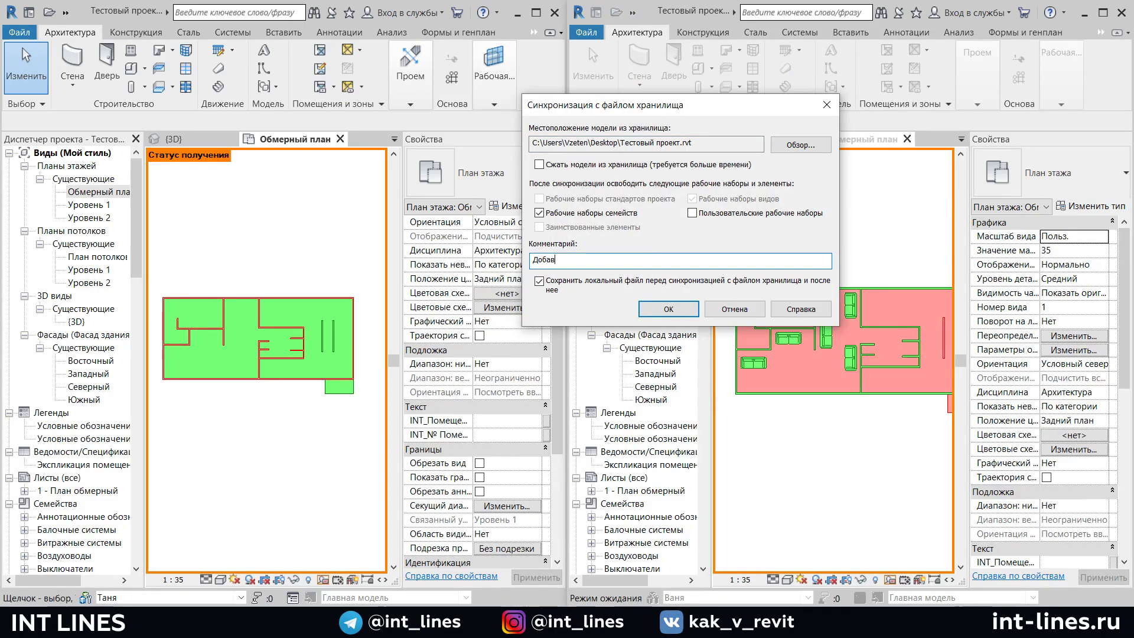
pyautogui.write('ил ')
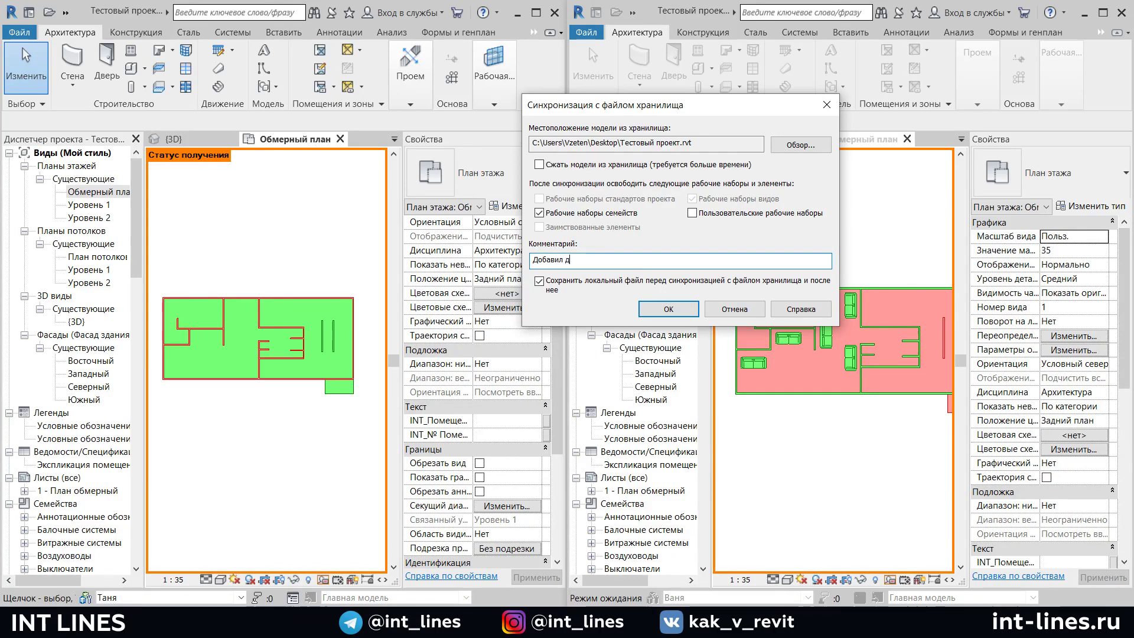
pyautogui.write('диваны')
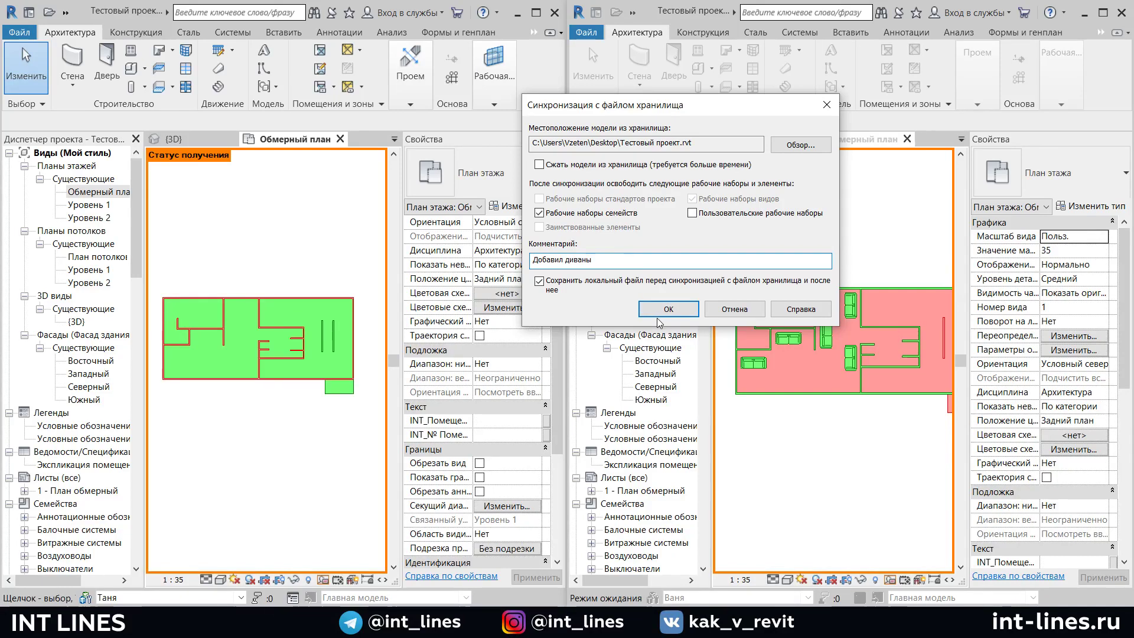
pyautogui.moveTo(741, 110); pyautogui.dragTo(663, 95)
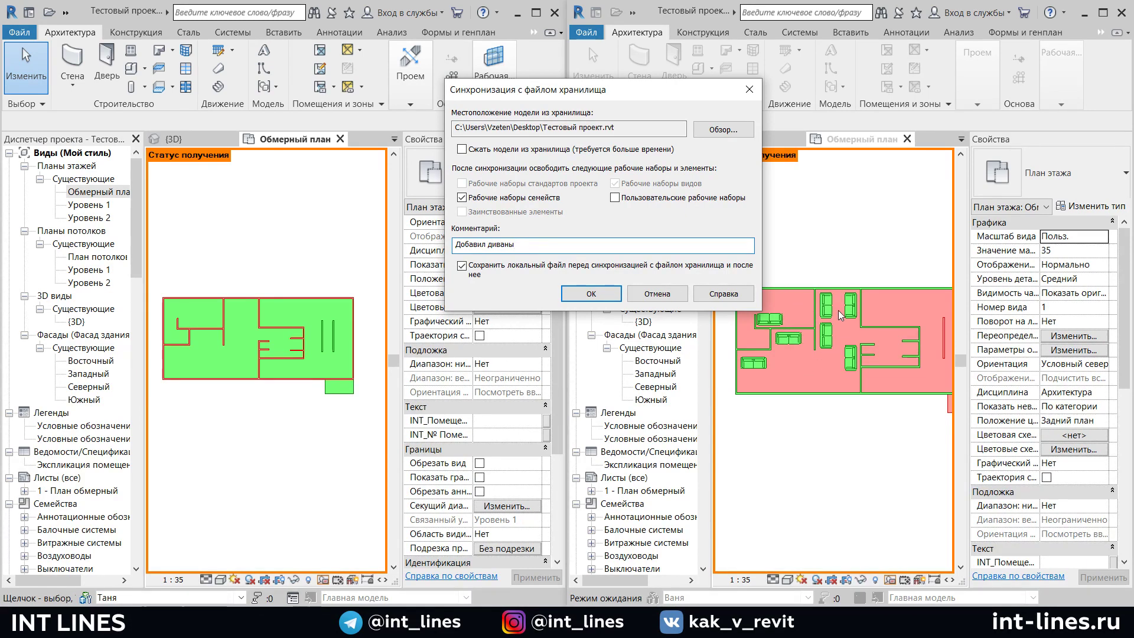
pyautogui.click(748, 89)
pyautogui.click(652, 598)
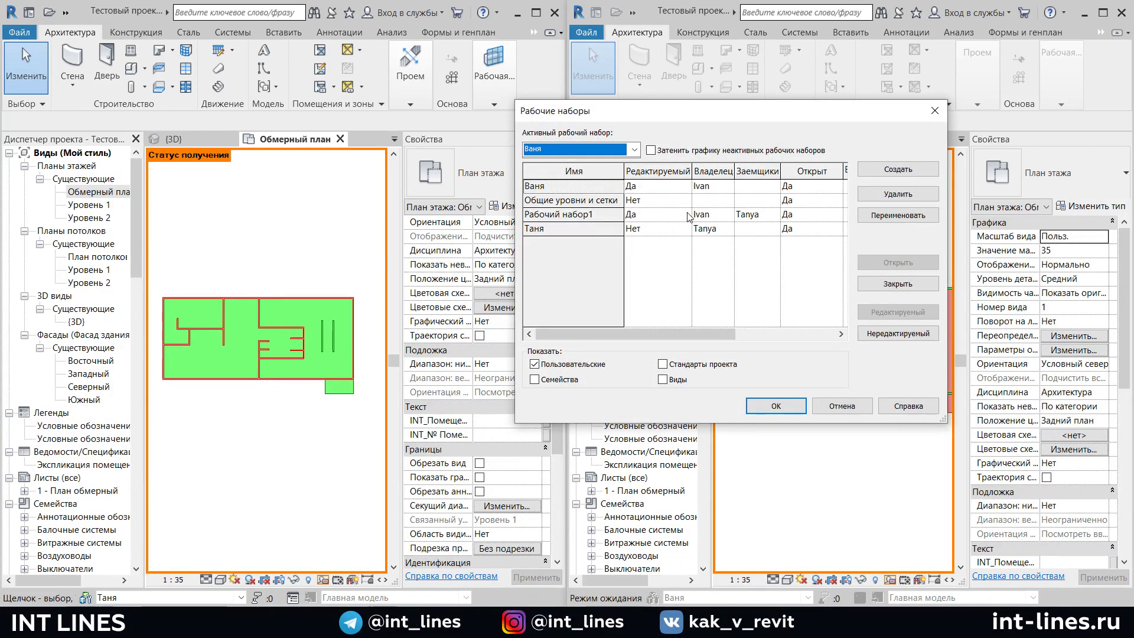
# Make Рабочий набор1 non-editable in the Worksets dialog and close it
pyautogui.click(687, 215)
pyautogui.click(655, 242)
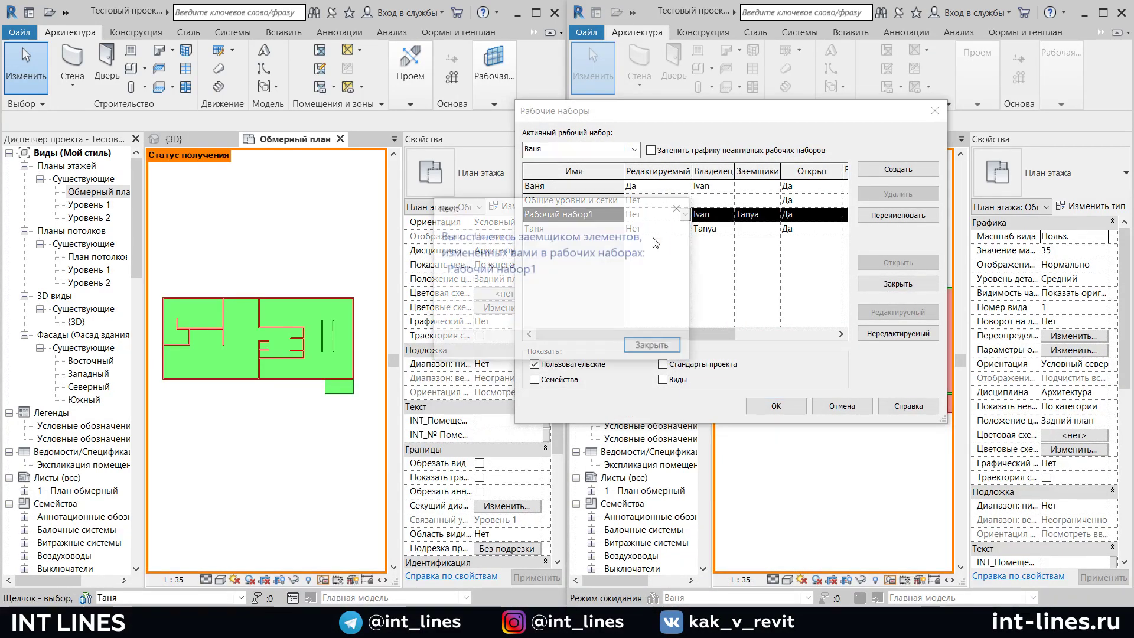
pyautogui.click(650, 347)
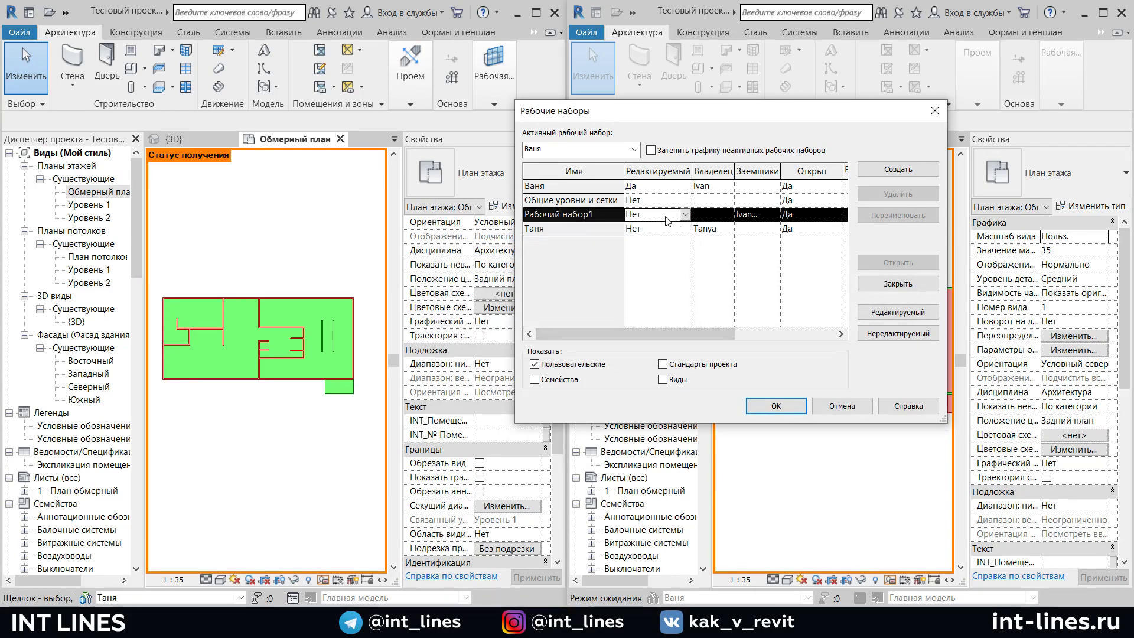
pyautogui.click(844, 406)
# Inspect a sofa and the workset owners in the right copy, then start synchronizing with central
pyautogui.scroll(1, 820, 326)
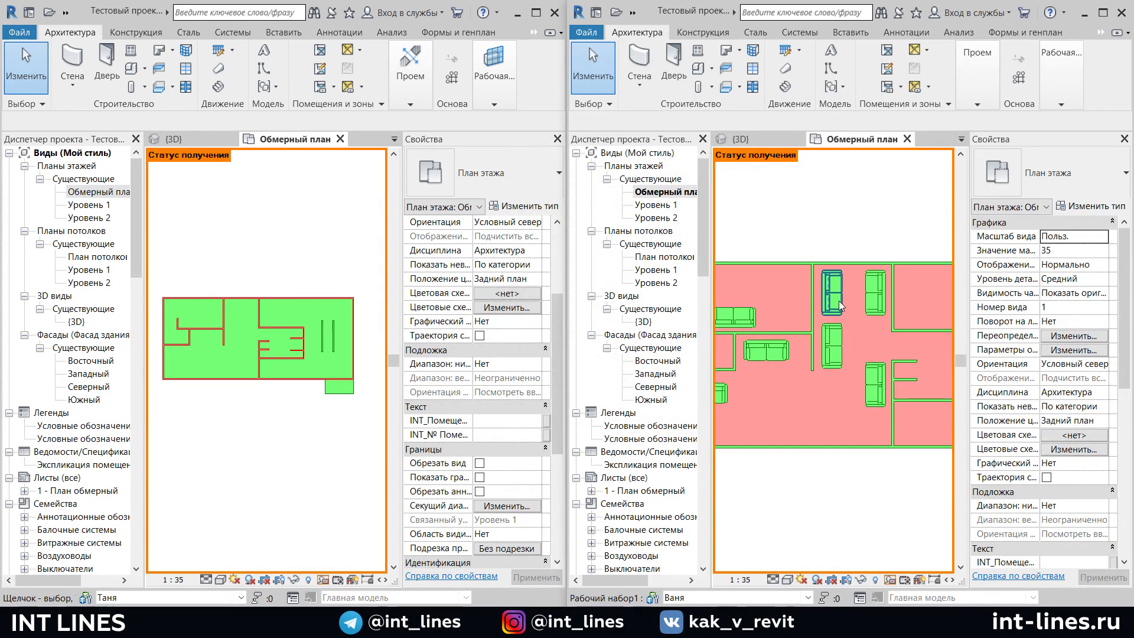
pyautogui.click(838, 299)
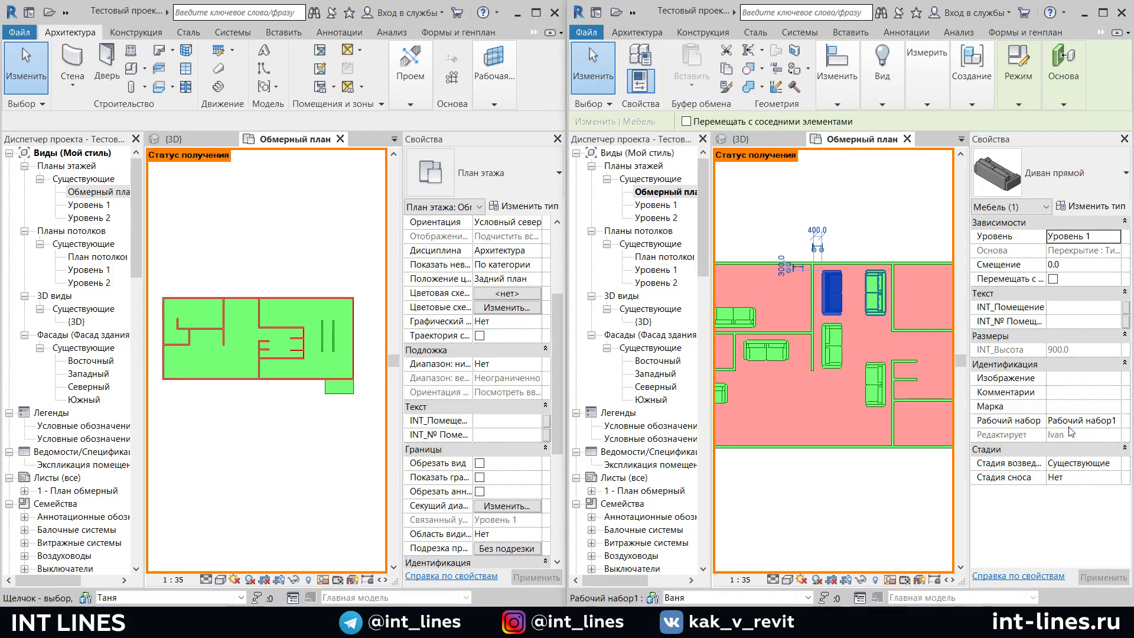
pyautogui.scroll(-3, 839, 384)
pyautogui.click(835, 418)
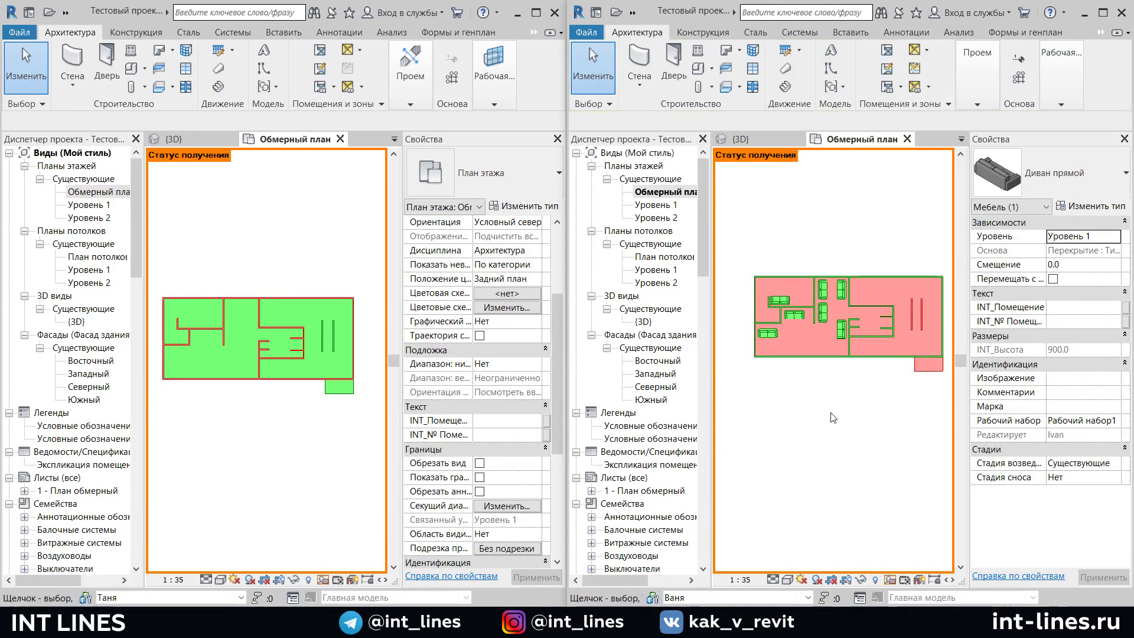
pyautogui.click(652, 598)
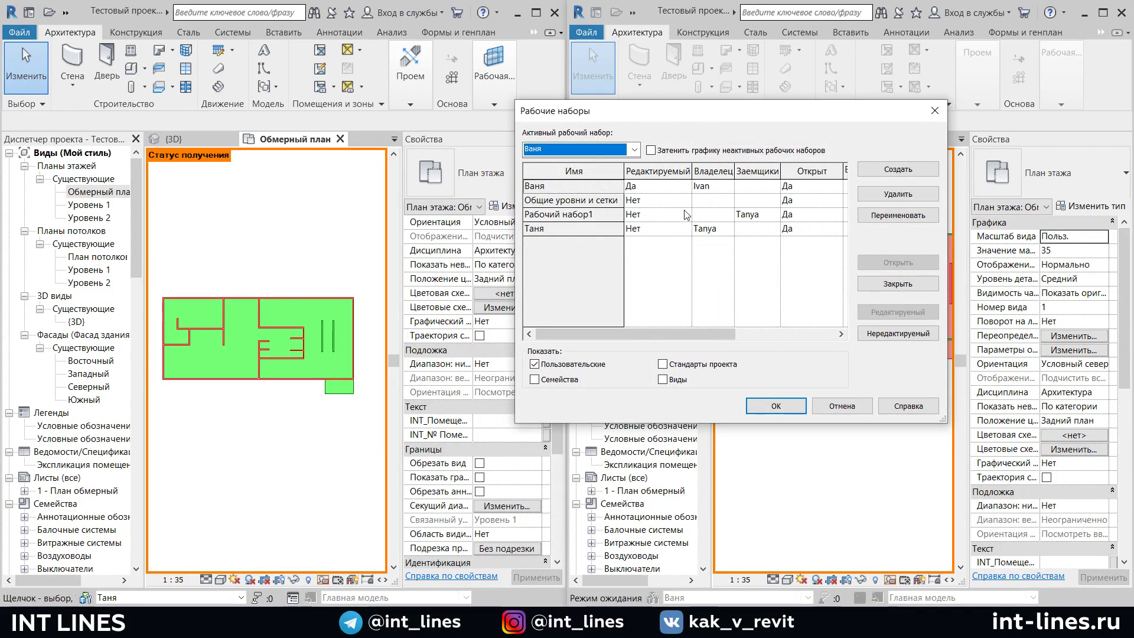
pyautogui.click(775, 406)
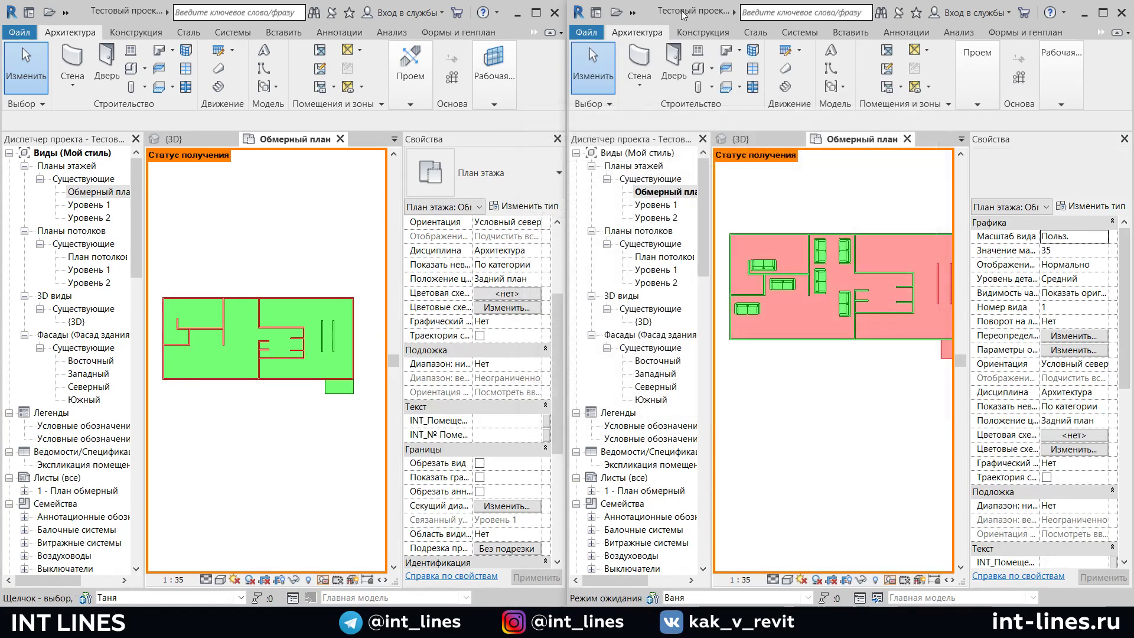
pyautogui.click(633, 18)
pyautogui.click(659, 30)
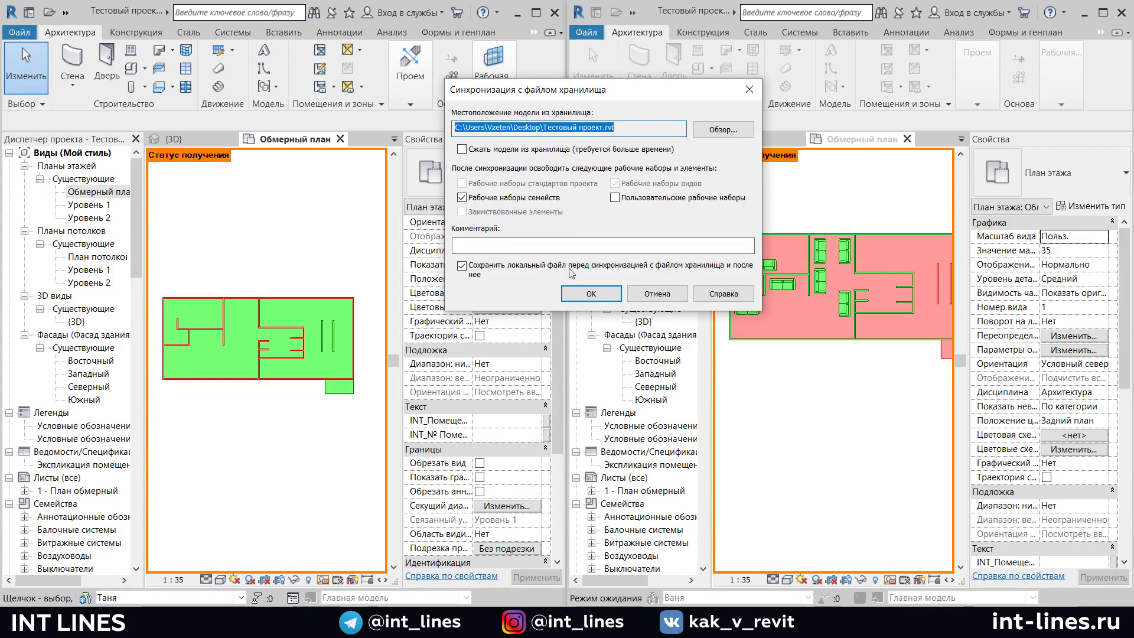
# Confirm synchronizing the right-hand copy and check a sofa in its plan
pyautogui.click(605, 297)
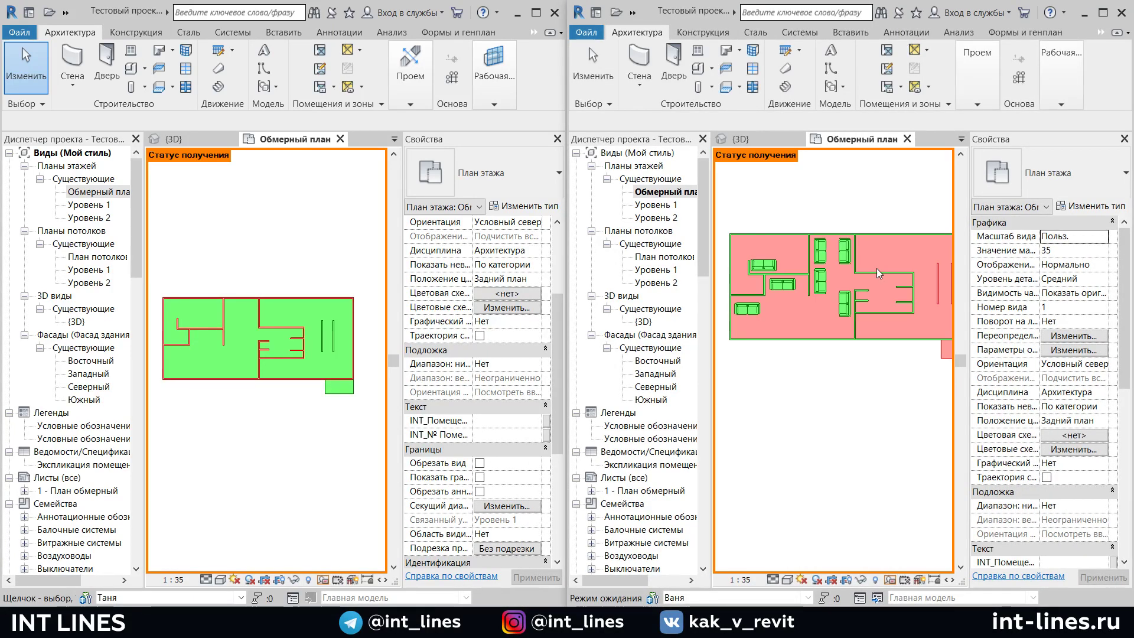
pyautogui.scroll(1, 876, 269)
pyautogui.scroll(1, 838, 278)
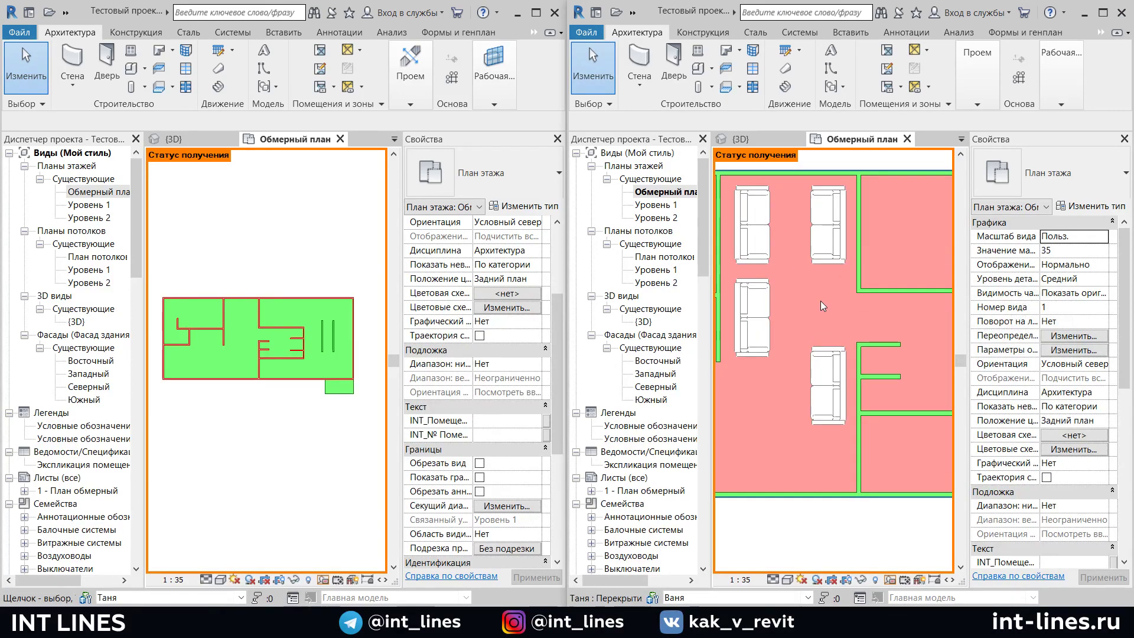
pyautogui.scroll(-1, 820, 299)
pyautogui.scroll(1, 808, 290)
pyautogui.click(808, 288)
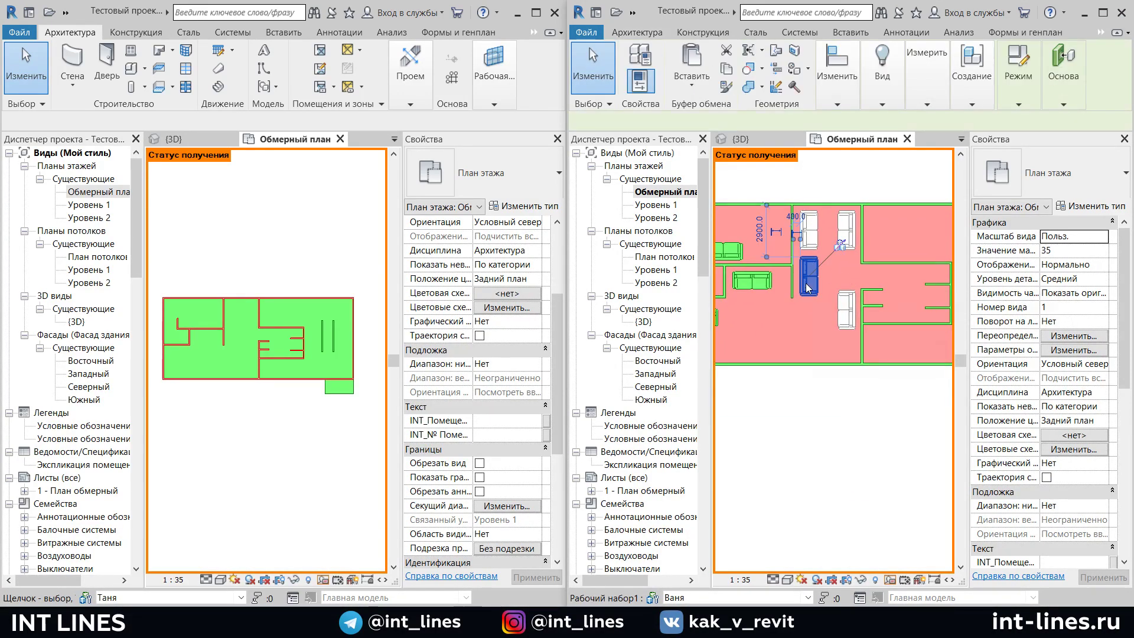
pyautogui.click(849, 443)
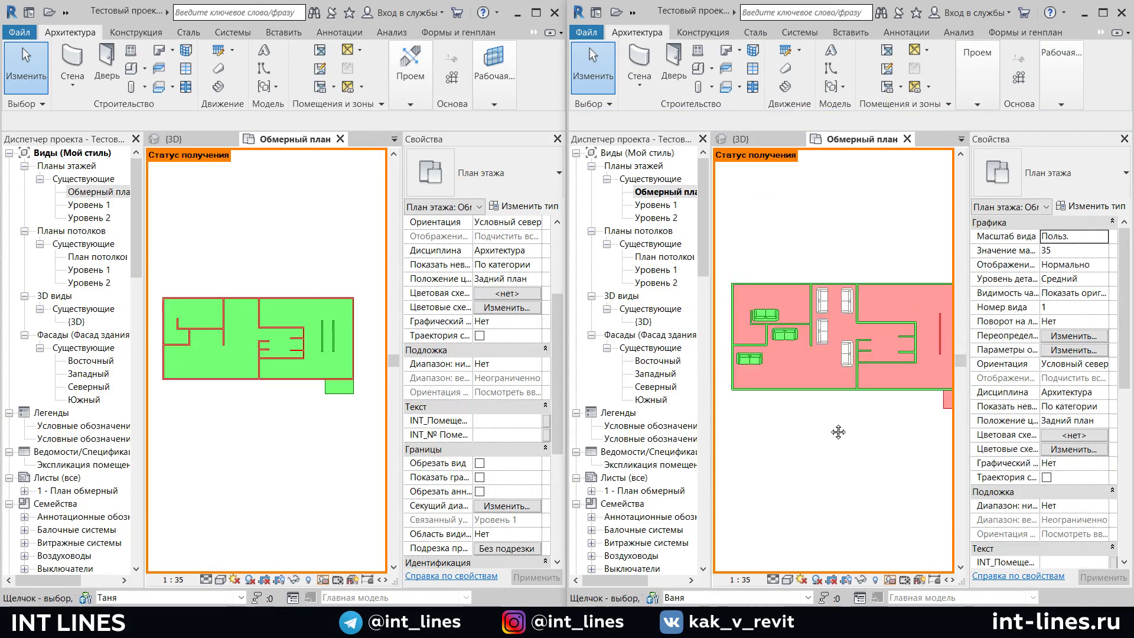
pyautogui.scroll(-1, 838, 431)
pyautogui.scroll(1, 788, 393)
pyautogui.scroll(-1, 782, 405)
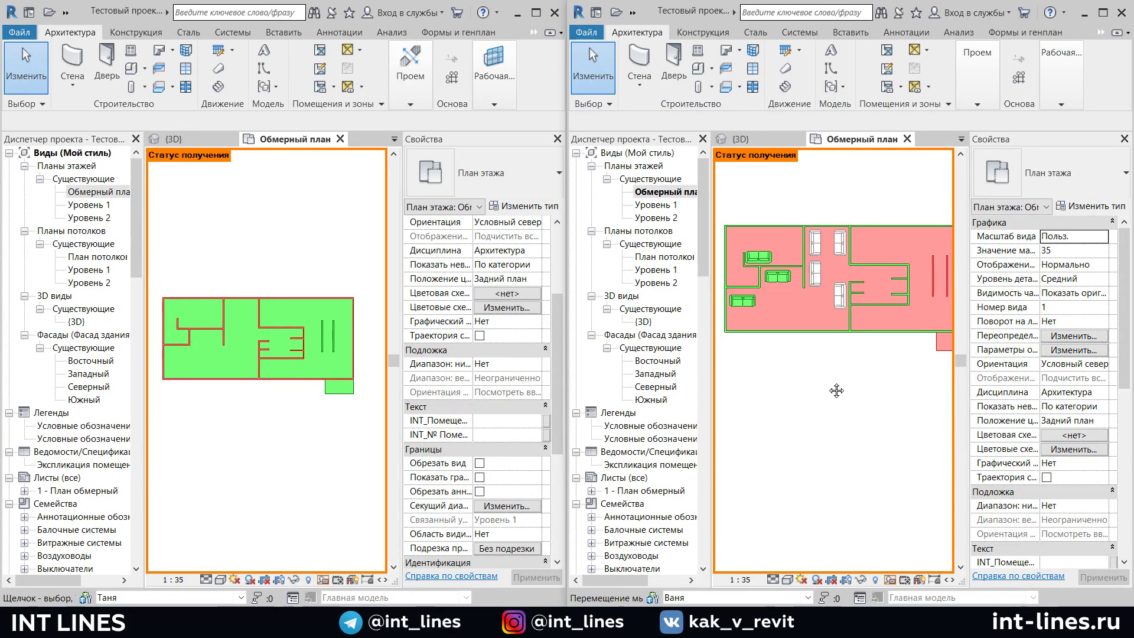
pyautogui.moveTo(782, 406); pyautogui.dragTo(851, 390, button='middle')
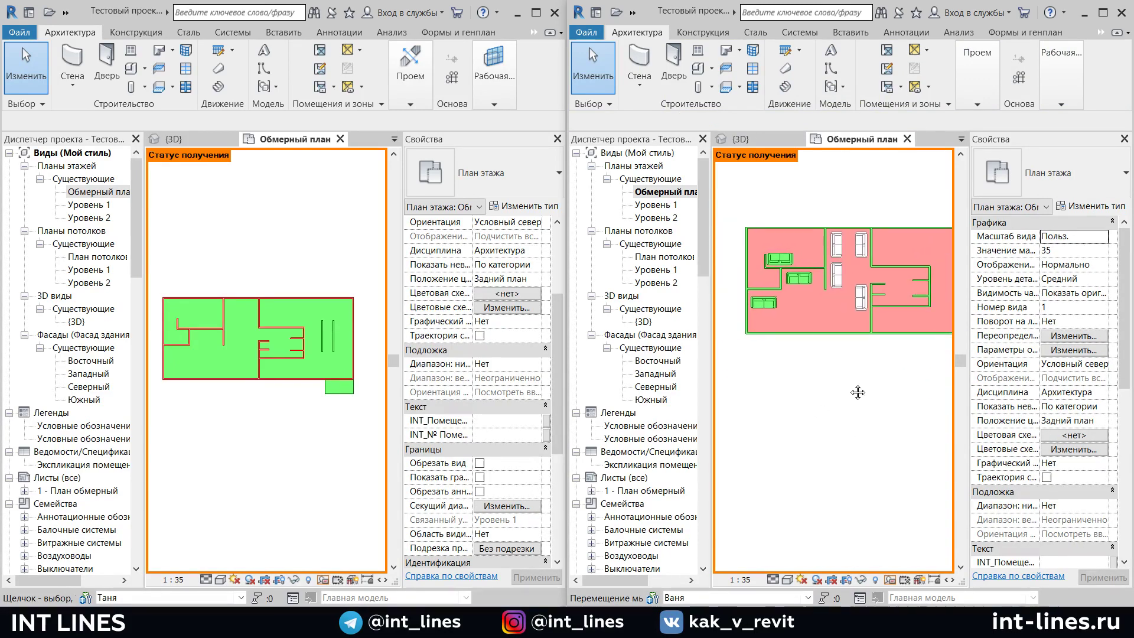
# Synchronize the left-hand copy with central and select the sofa beside the central wall
pyautogui.click(66, 12)
pyautogui.click(87, 31)
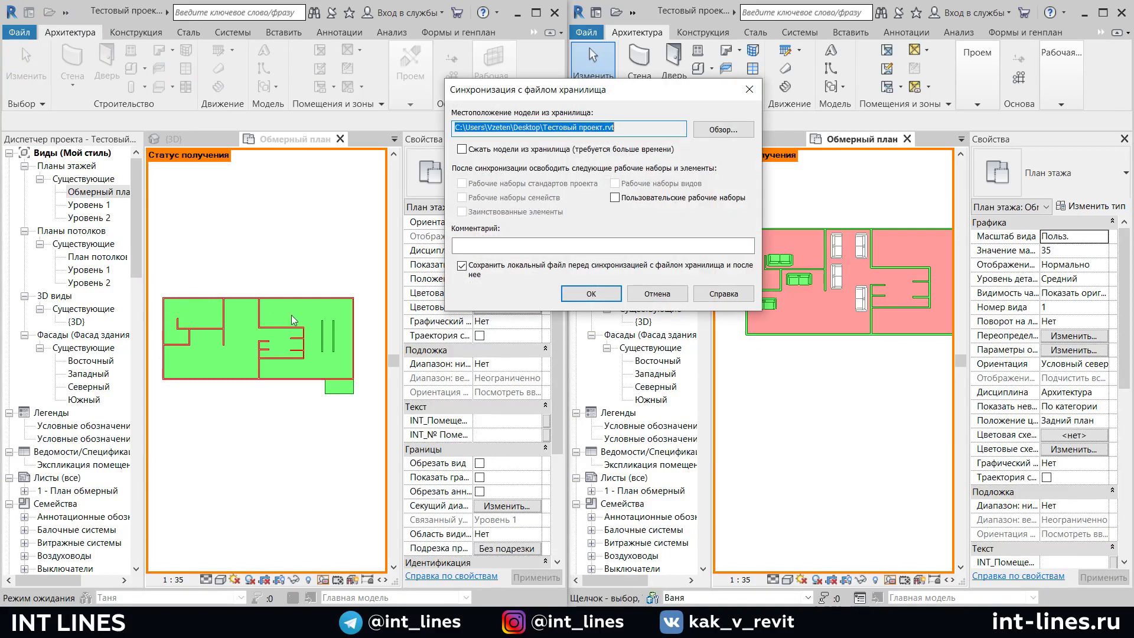
pyautogui.click(591, 293)
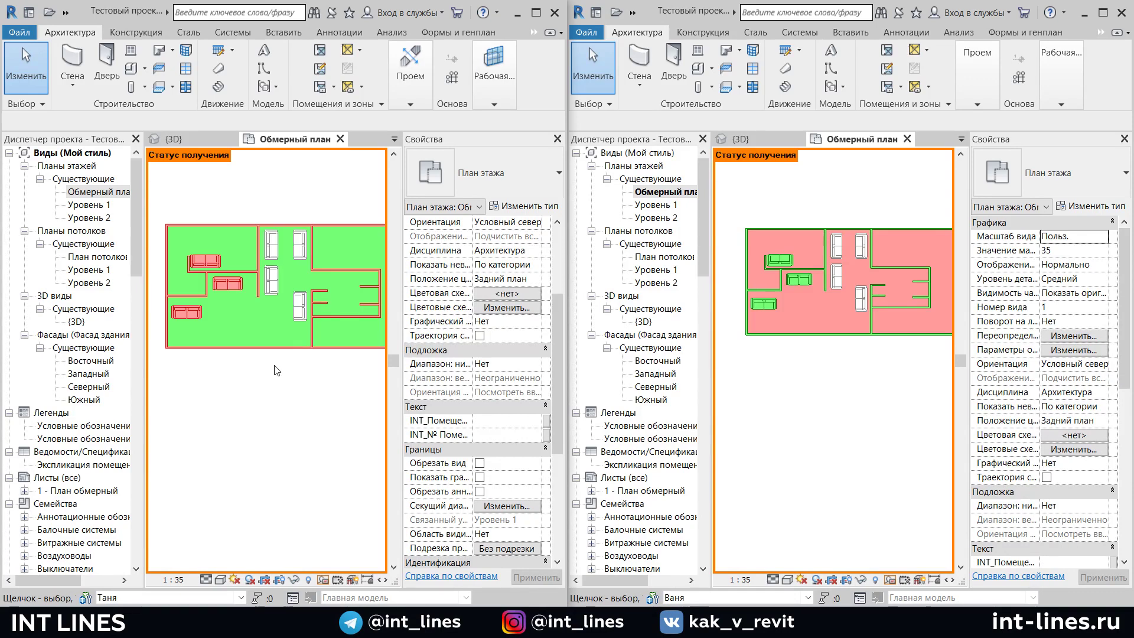
pyautogui.scroll(3, 243, 284)
pyautogui.scroll(2, 244, 284)
pyautogui.scroll(-1, 254, 401)
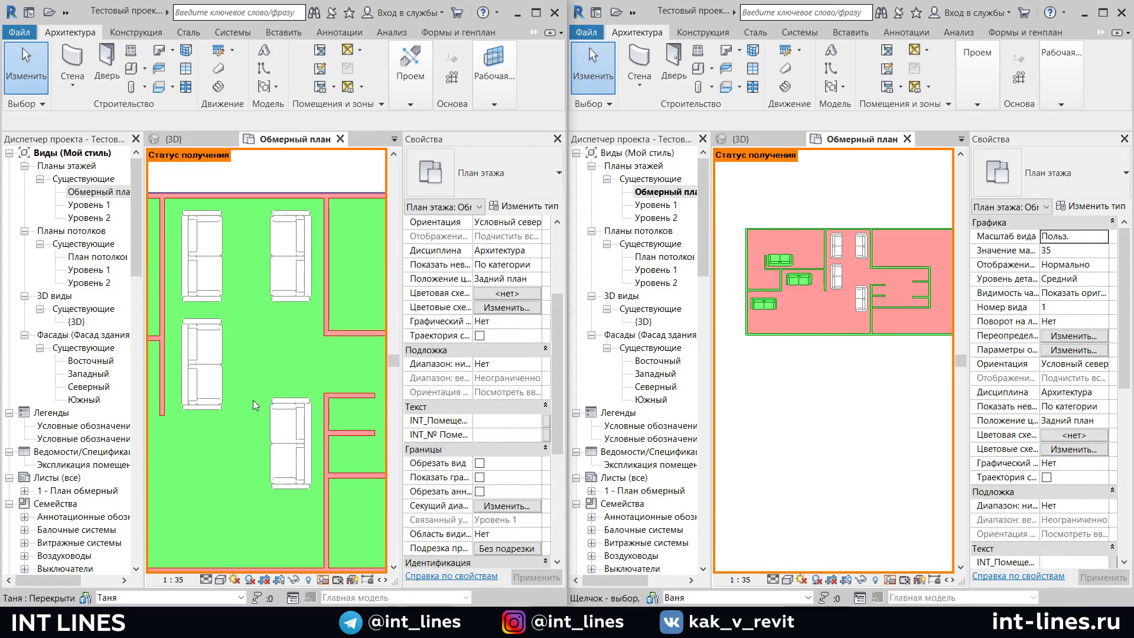
pyautogui.scroll(-2, 255, 401)
pyautogui.scroll(-2, 257, 402)
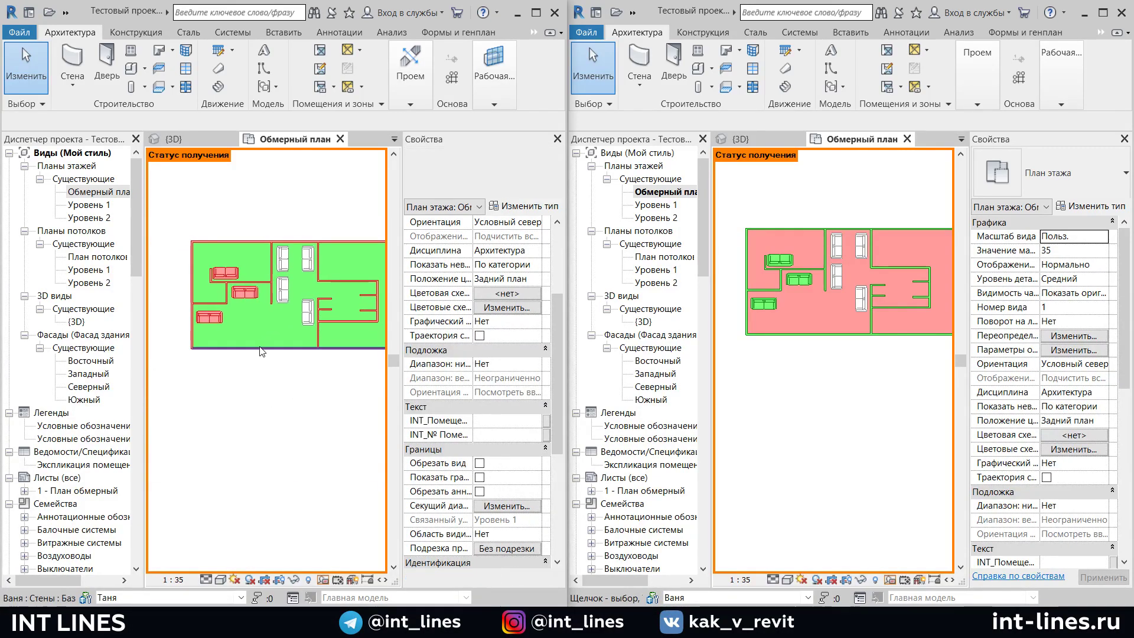
pyautogui.click(282, 293)
# Select the sofa beside the central wall to check who owns it
pyautogui.scroll(2, 282, 292)
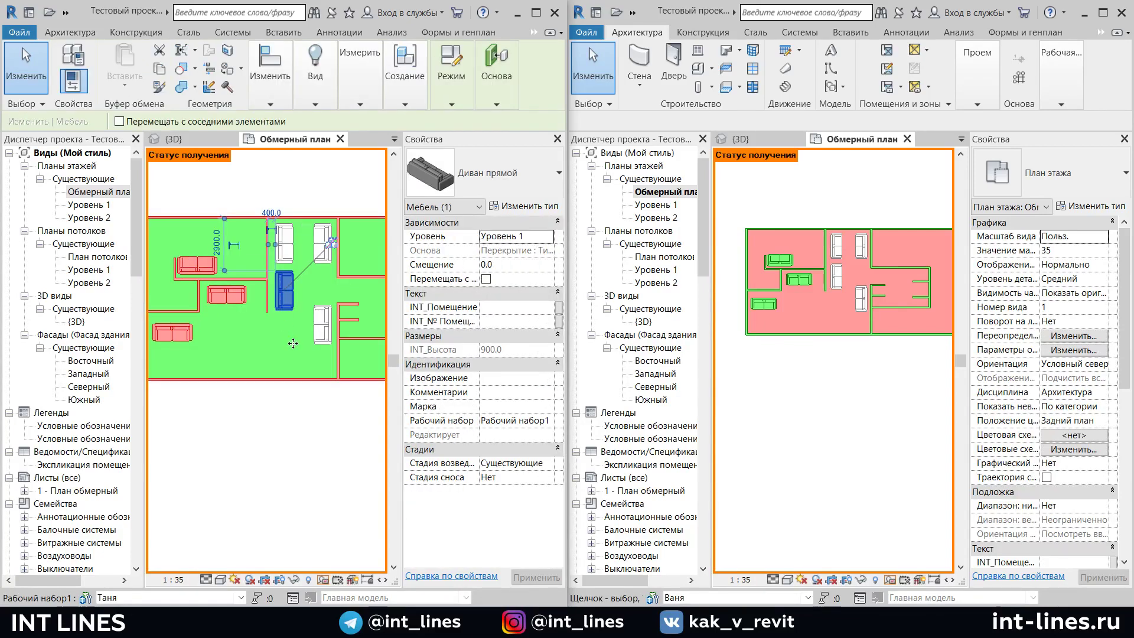
pyautogui.press('Escape')
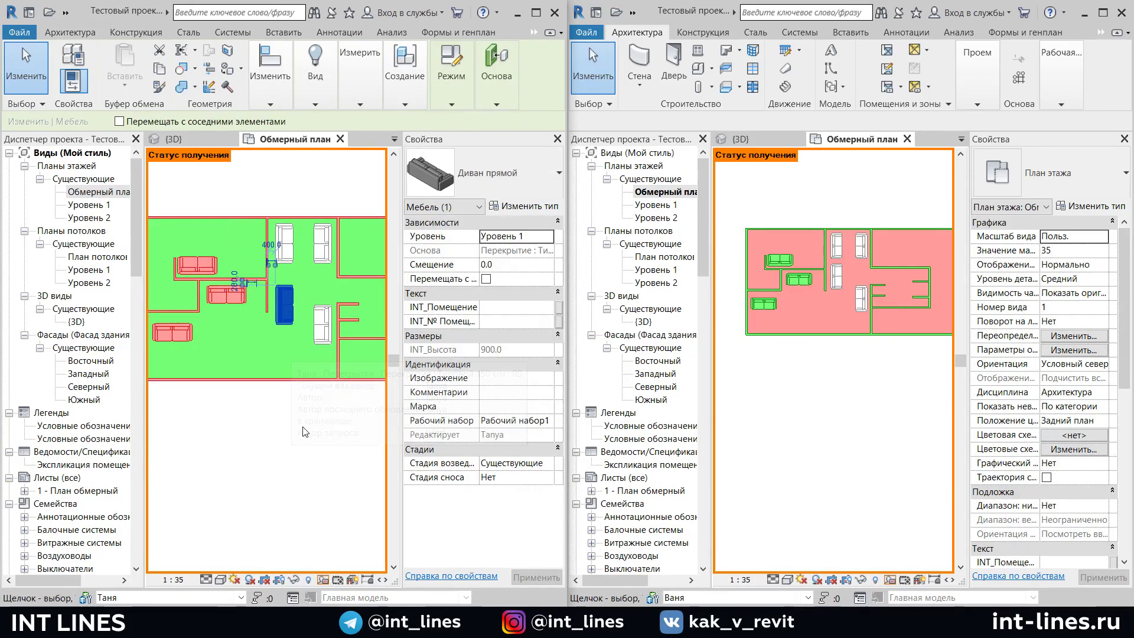
pyautogui.click(288, 314)
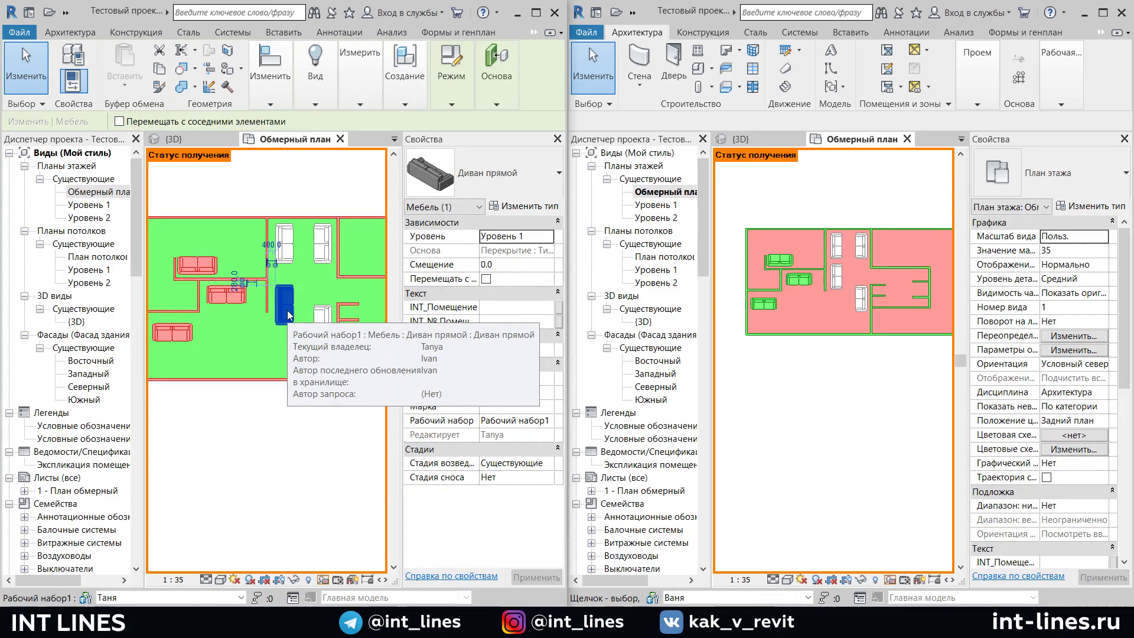
pyautogui.press('Escape')
# Drag the sofa up toward the top wall and deselect it
pyautogui.scroll(2, 288, 254)
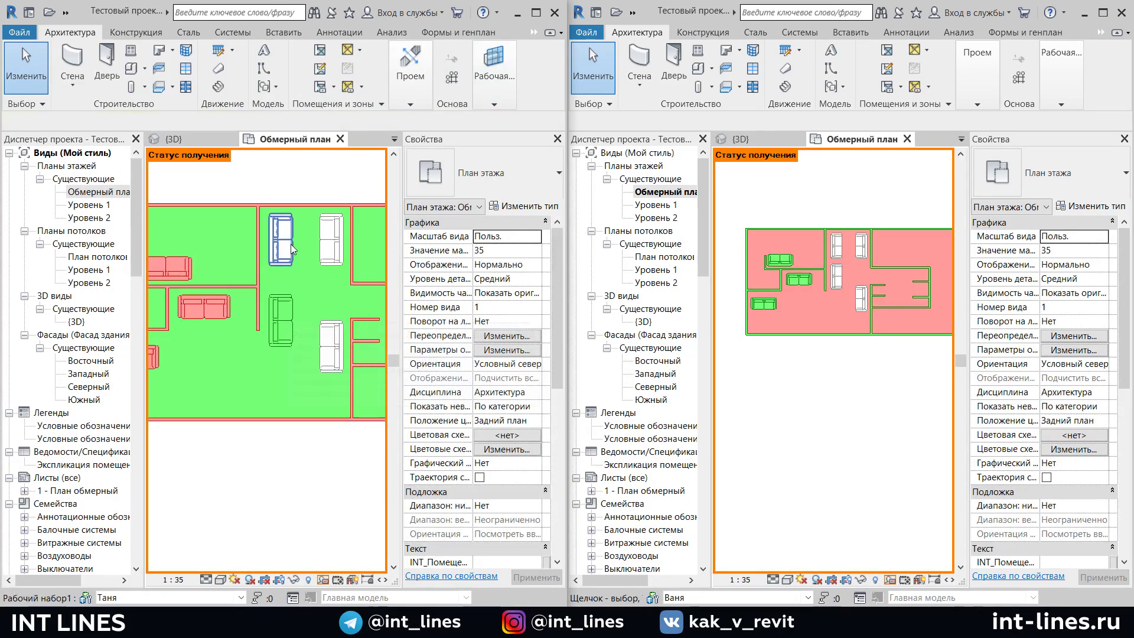
pyautogui.click(287, 249)
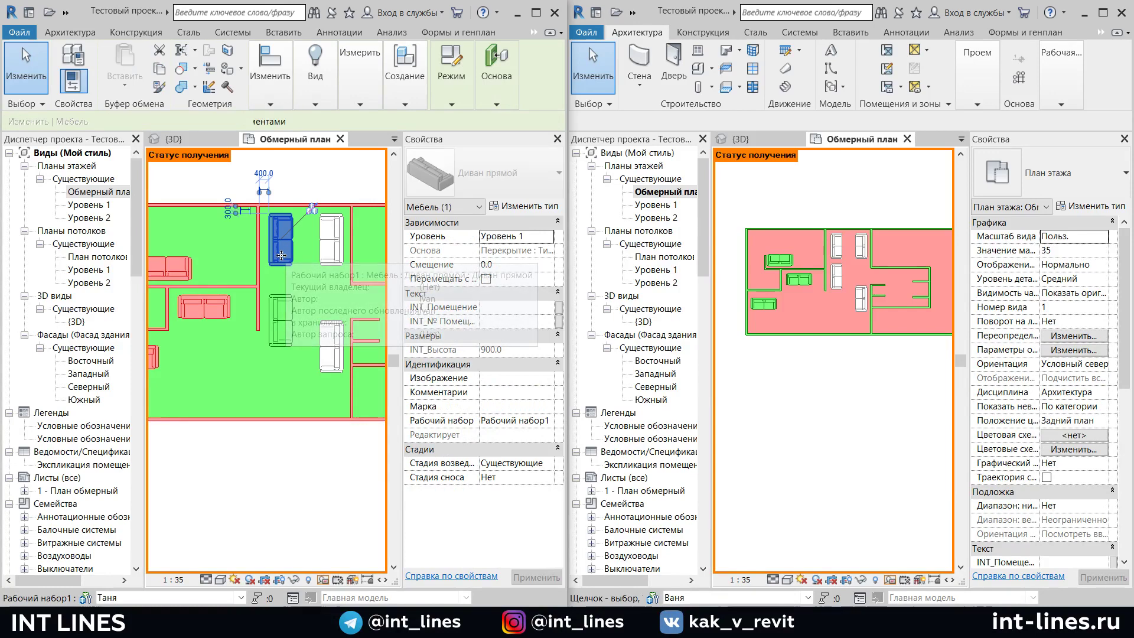
pyautogui.moveTo(282, 258); pyautogui.dragTo(273, 267)
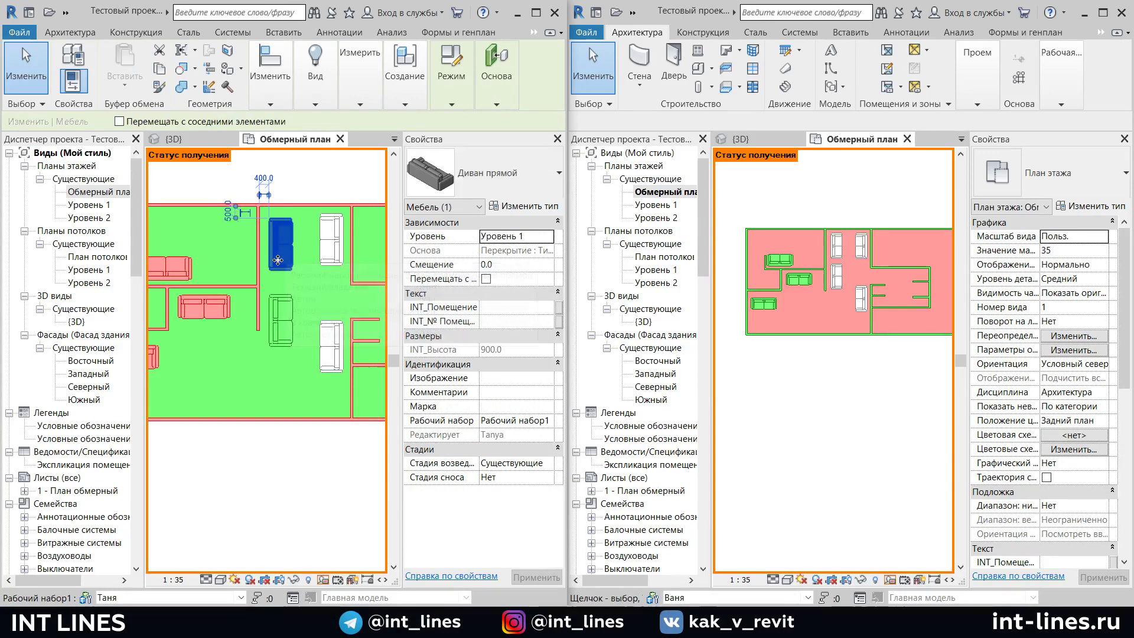
pyautogui.click(266, 469)
pyautogui.scroll(-1, 260, 503)
pyautogui.scroll(-1, 284, 307)
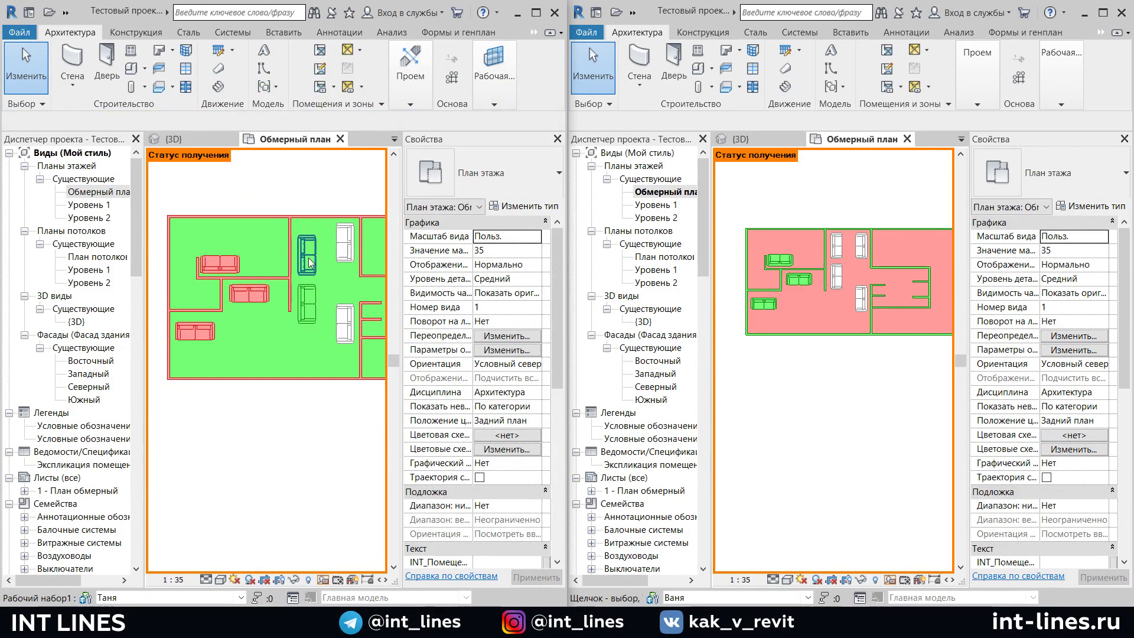
pyautogui.scroll(-1, 291, 299)
pyautogui.scroll(1, 291, 300)
pyautogui.scroll(2, 291, 298)
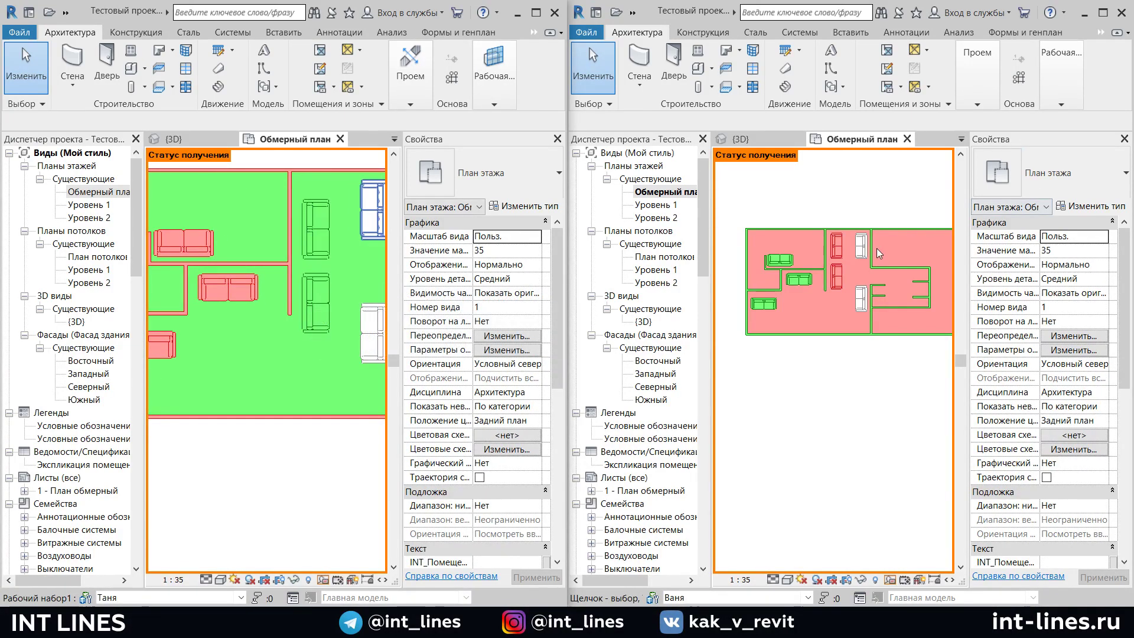
pyautogui.scroll(3, 834, 292)
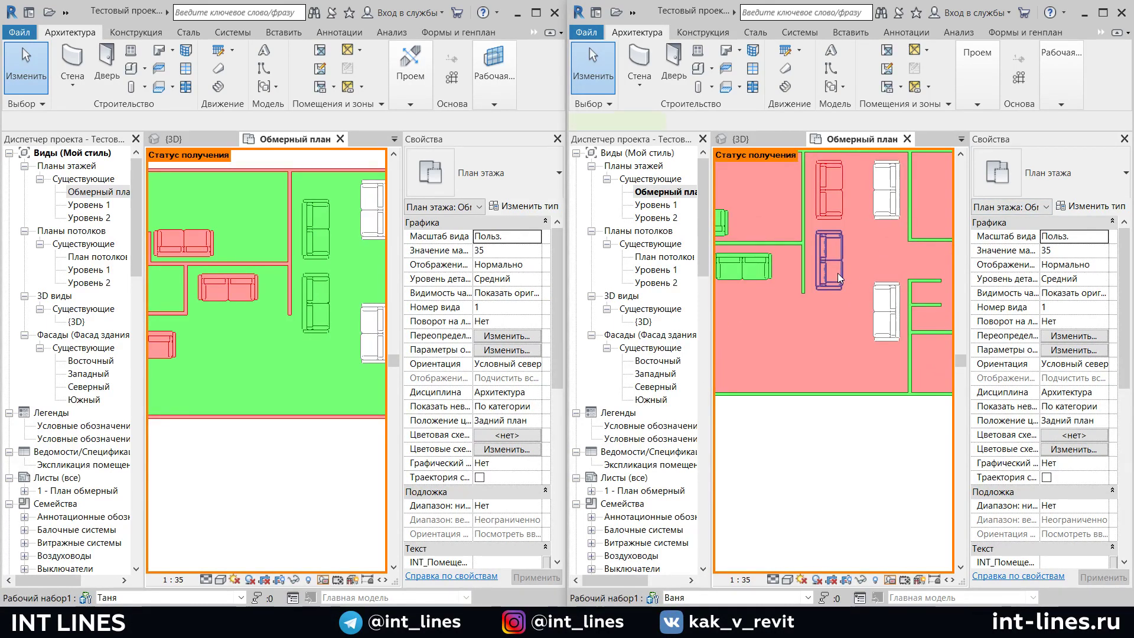
pyautogui.click(837, 273)
pyautogui.press('Escape')
pyautogui.scroll(-2, 841, 350)
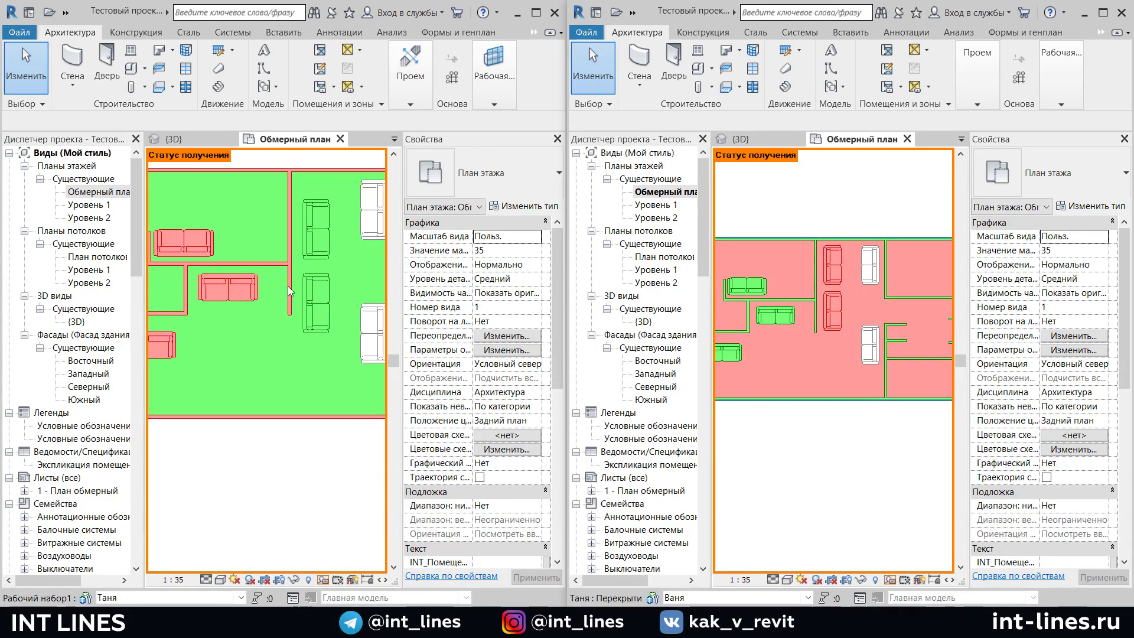
pyautogui.scroll(-2, 305, 306)
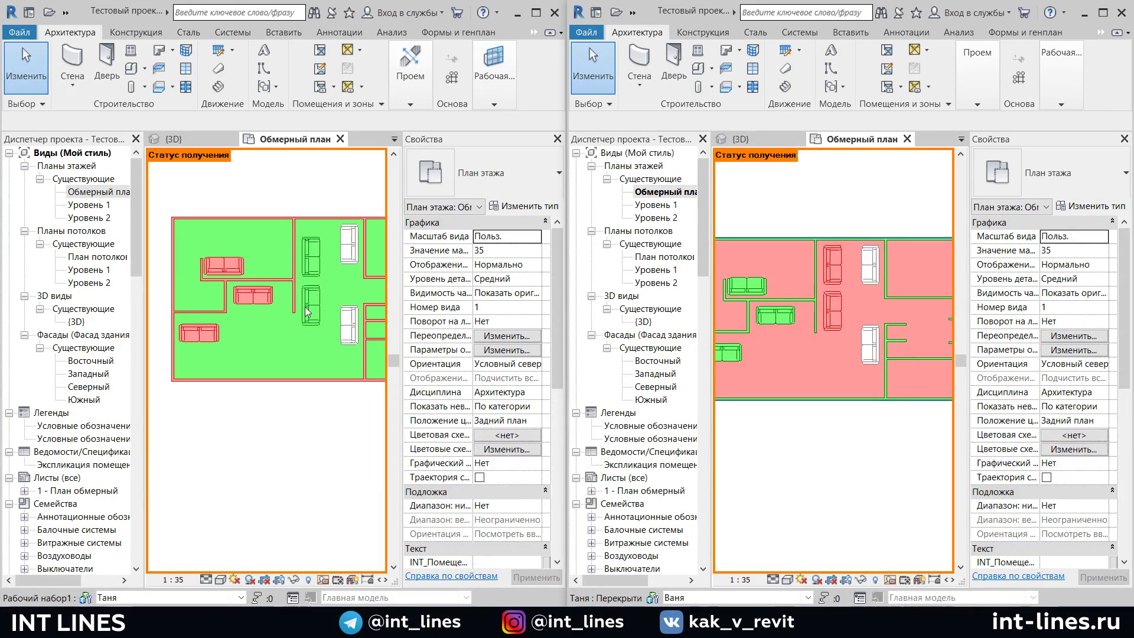
pyautogui.scroll(1, 305, 391)
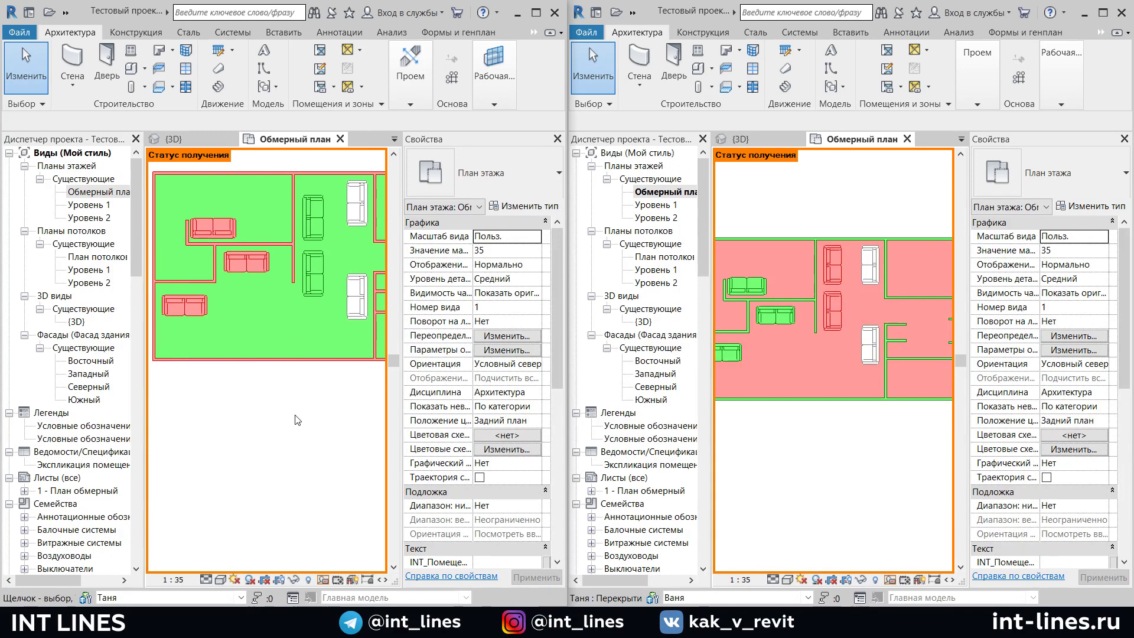
pyautogui.scroll(-2, 307, 421)
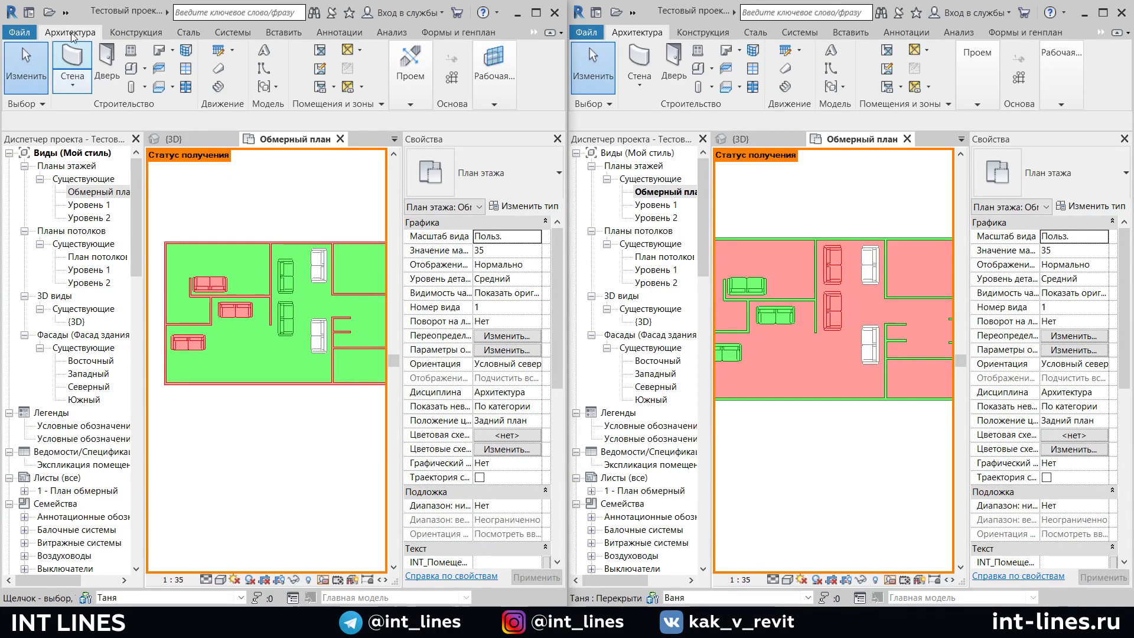
# Synchronize the left copy via Synchronize and Modify Settings with comment 'Подвинула диваны'
pyautogui.click(68, 13)
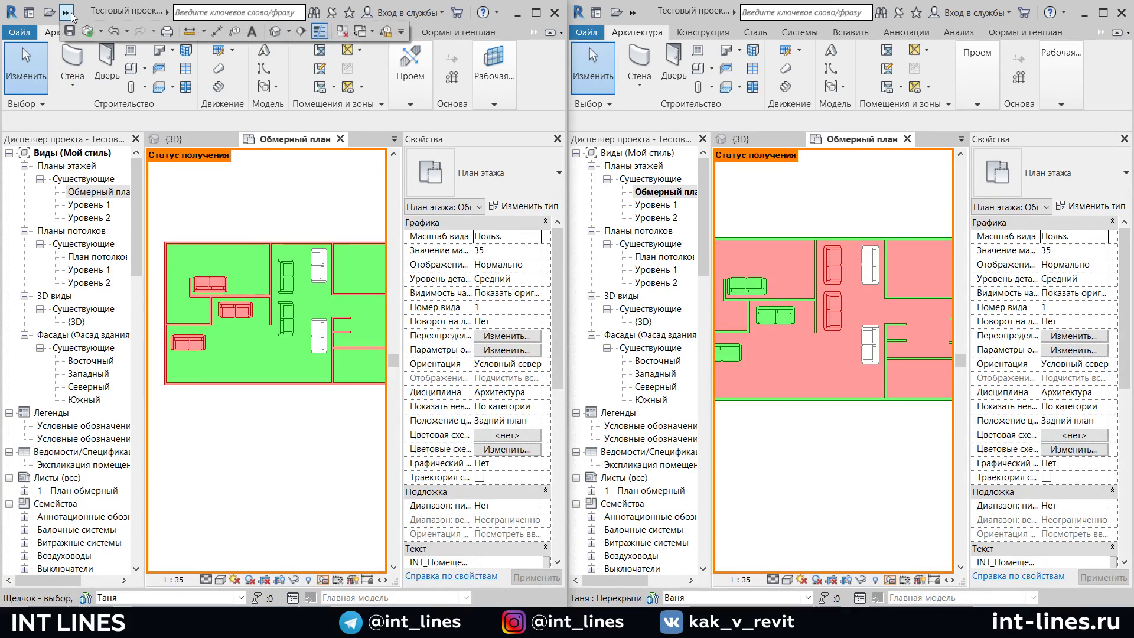
pyautogui.click(102, 30)
pyautogui.click(143, 58)
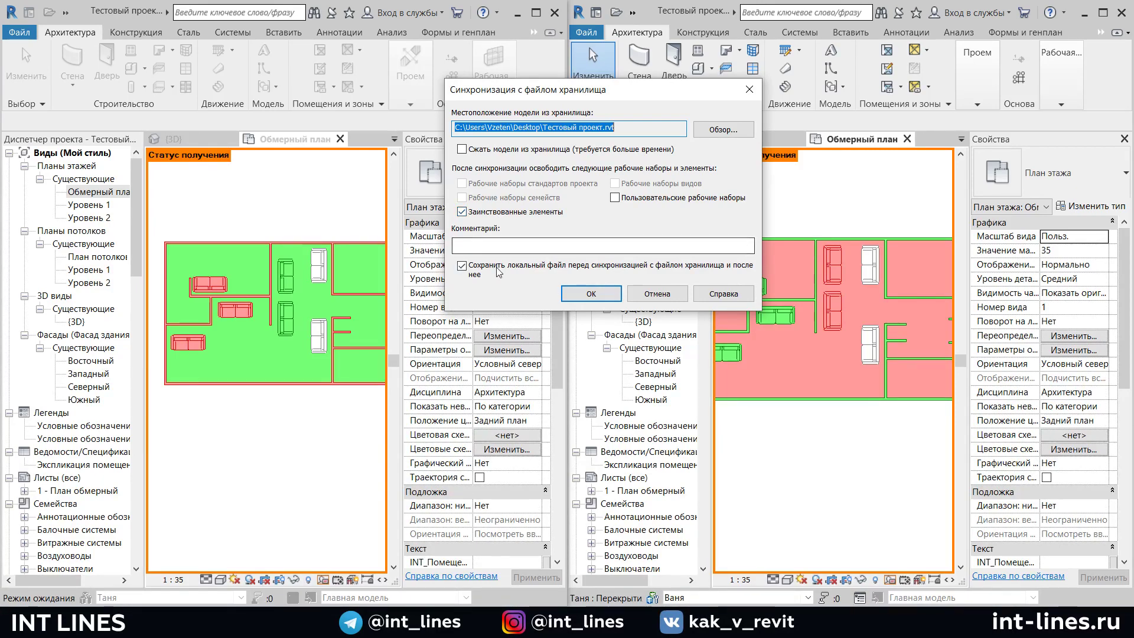
pyautogui.click(490, 241)
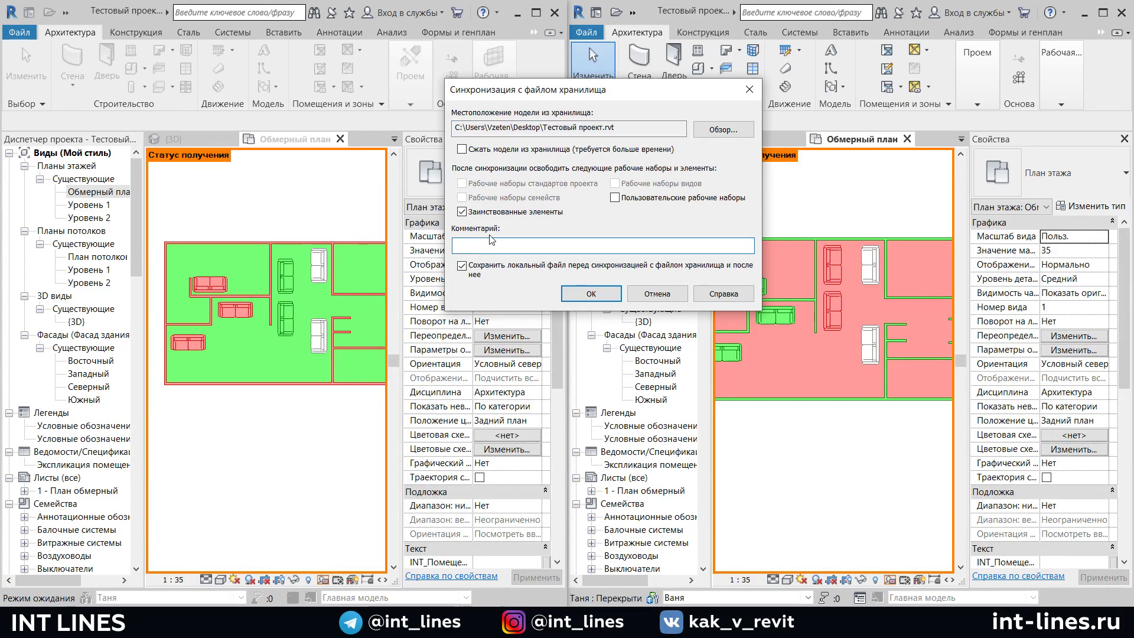
pyautogui.write('Подвину')
pyautogui.write('ла диваны')
pyautogui.click(591, 294)
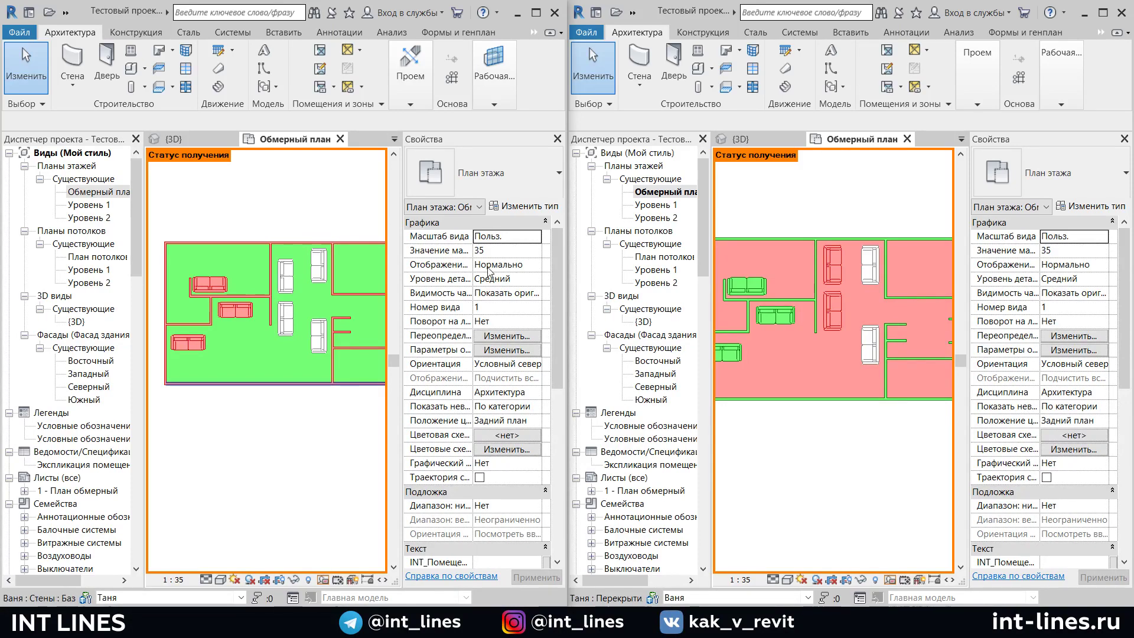
pyautogui.click(632, 12)
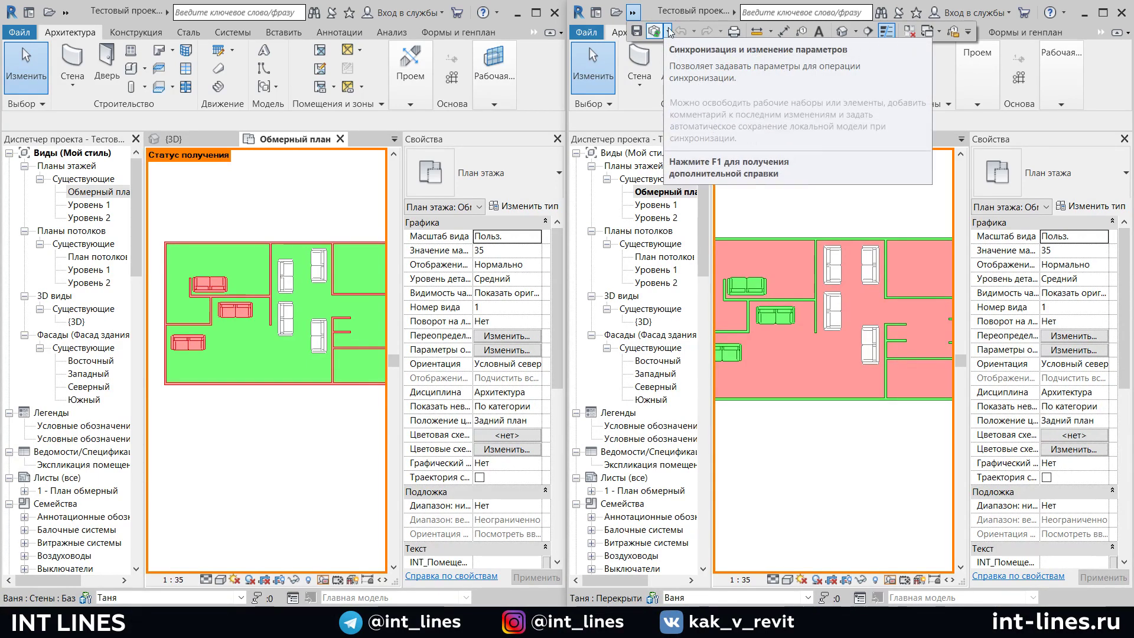
pyautogui.click(669, 31)
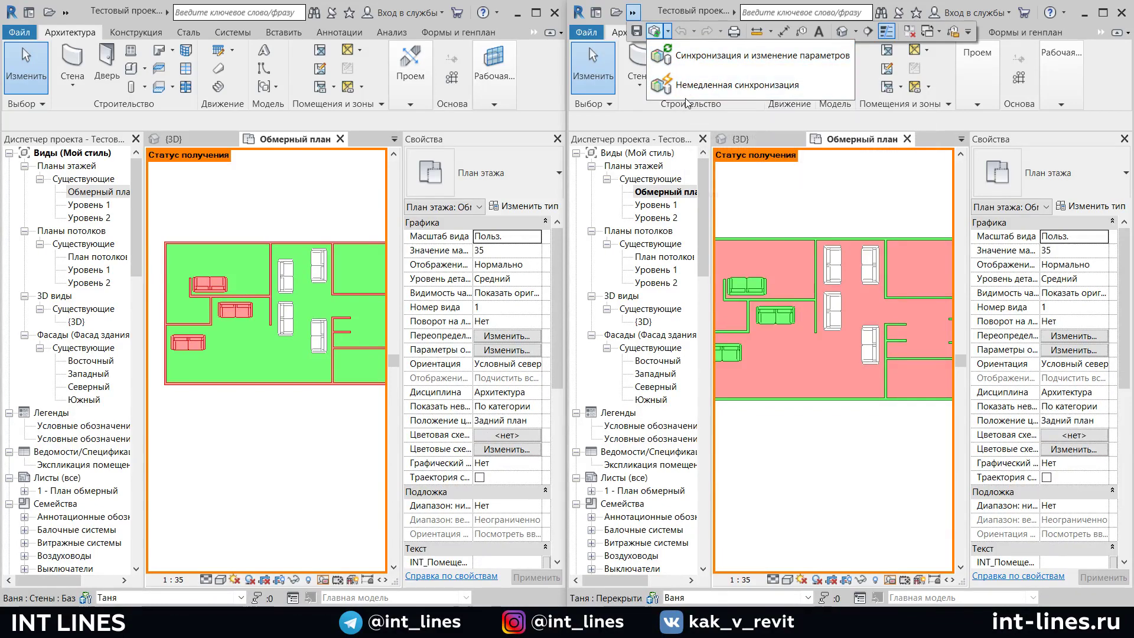
pyautogui.click(724, 56)
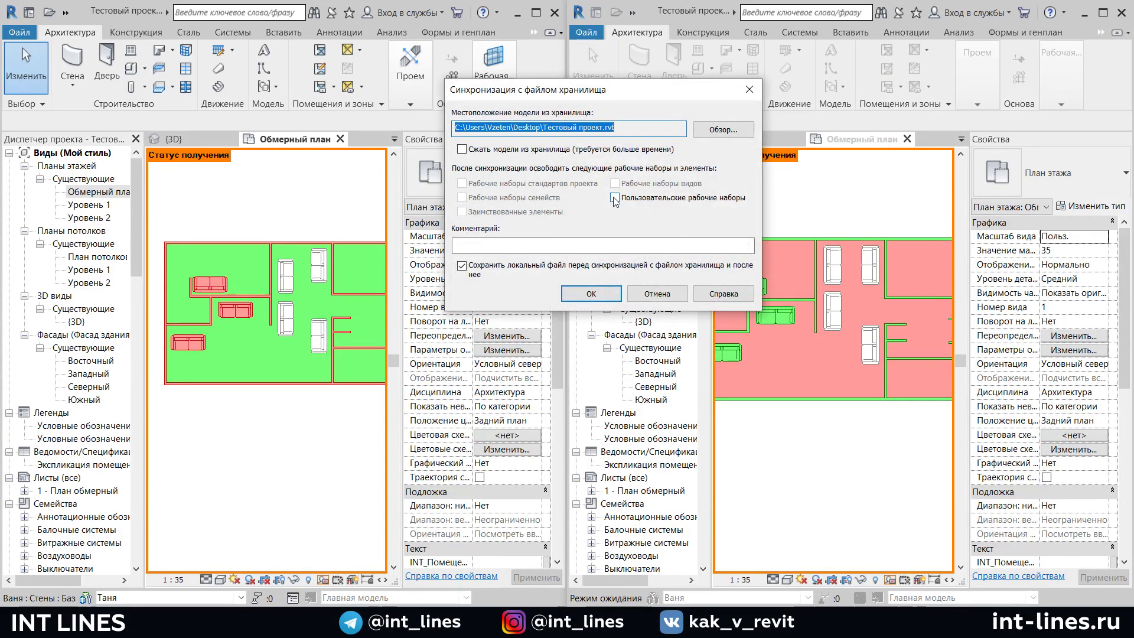
pyautogui.click(751, 90)
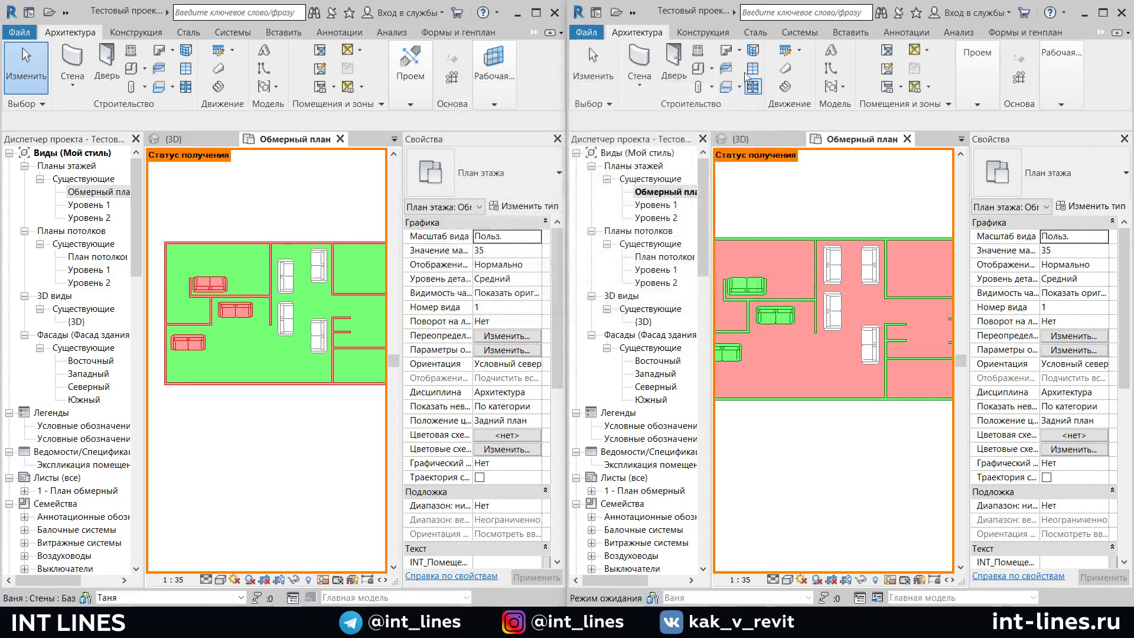
# Synchronize the right copy now and nudge the middle sofa slightly down
pyautogui.click(632, 12)
pyautogui.click(667, 37)
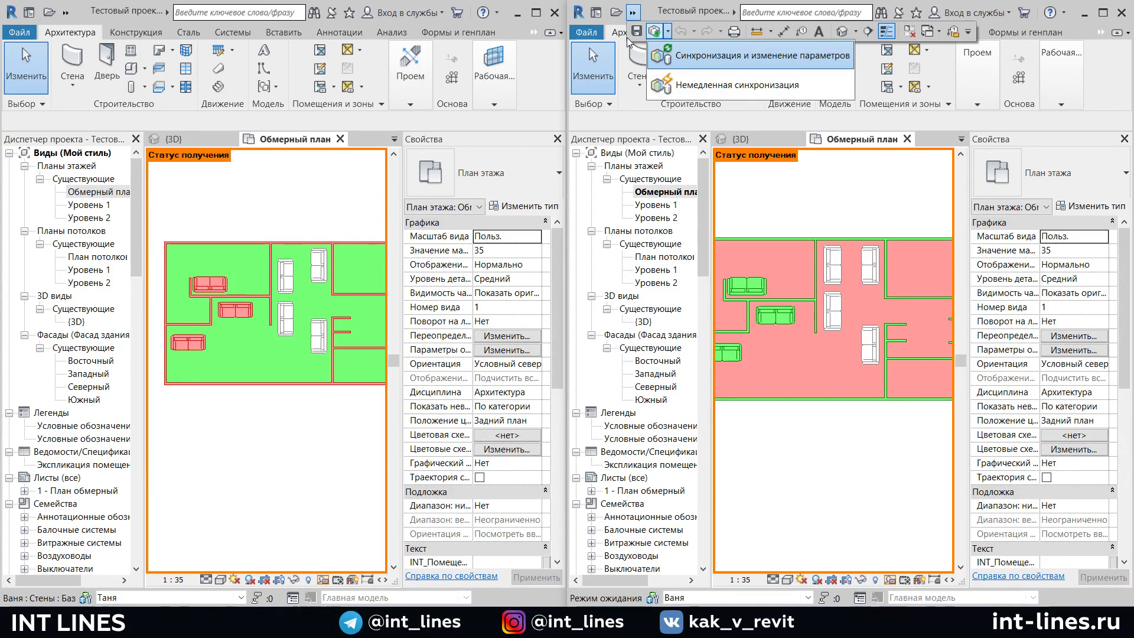
pyautogui.click(737, 84)
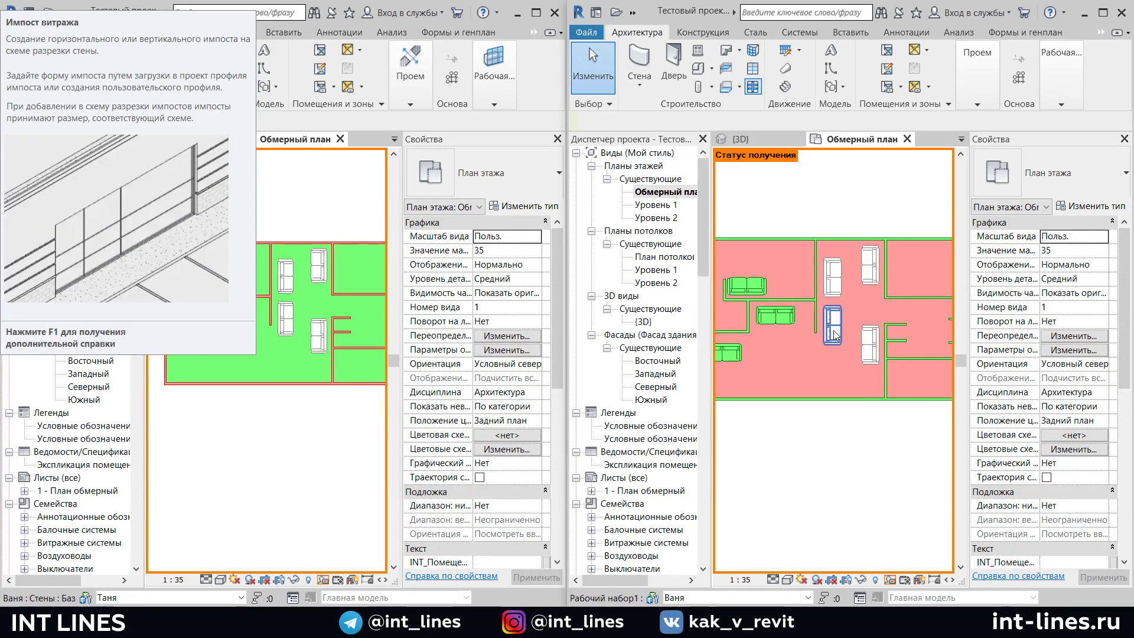
pyautogui.moveTo(834, 335); pyautogui.dragTo(830, 349)
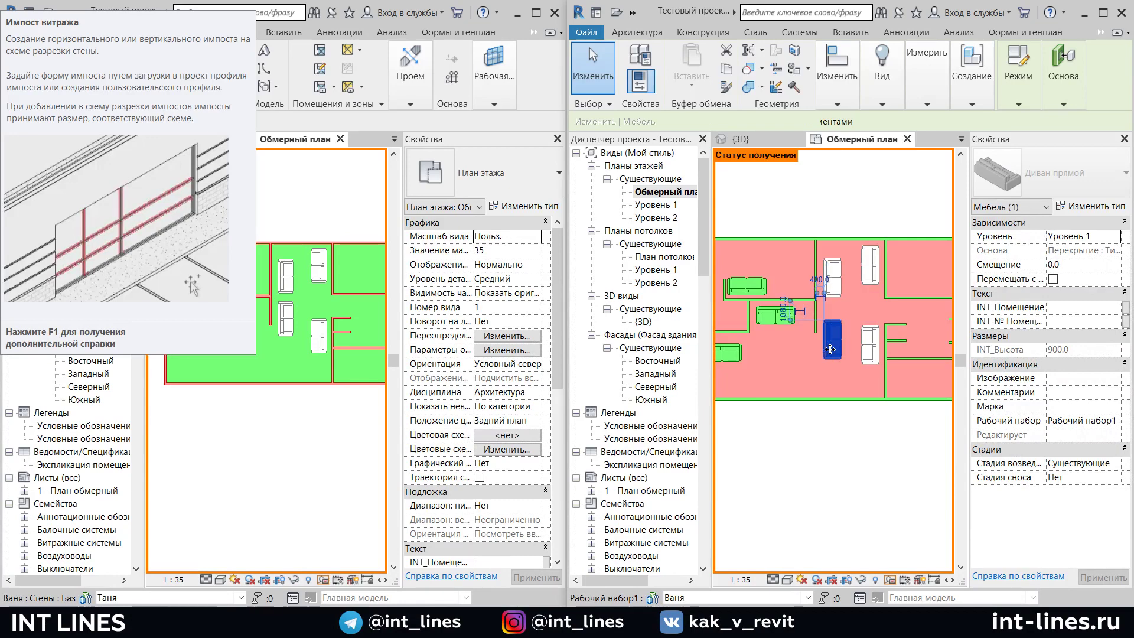
pyautogui.press('Escape')
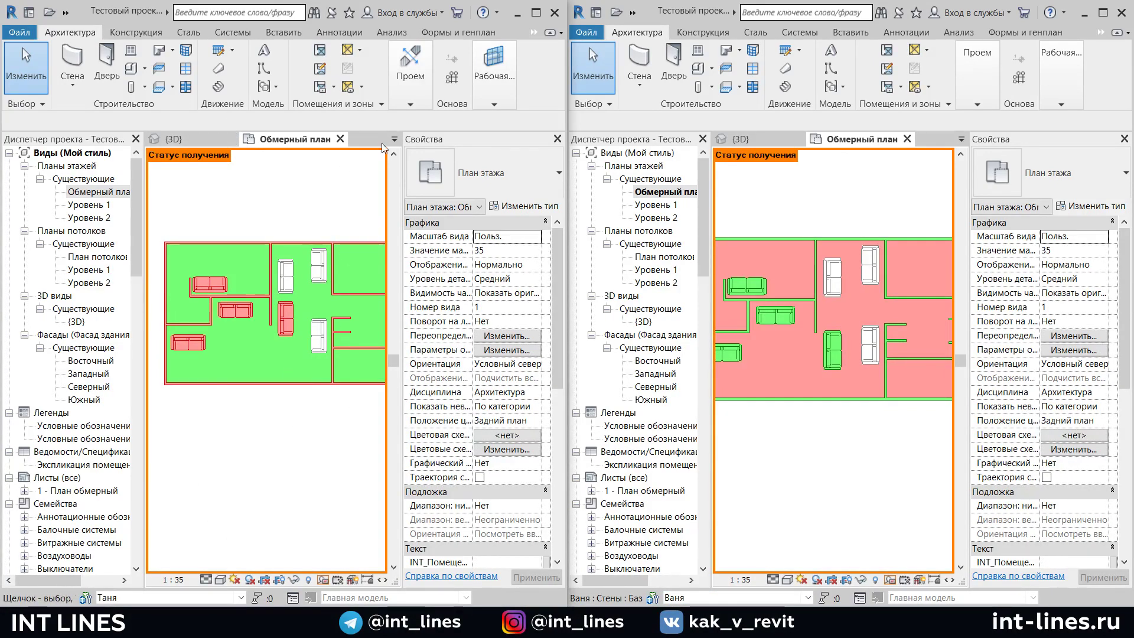
# Browse the left window's Collaborate synchronization options without acting
pyautogui.click(534, 32)
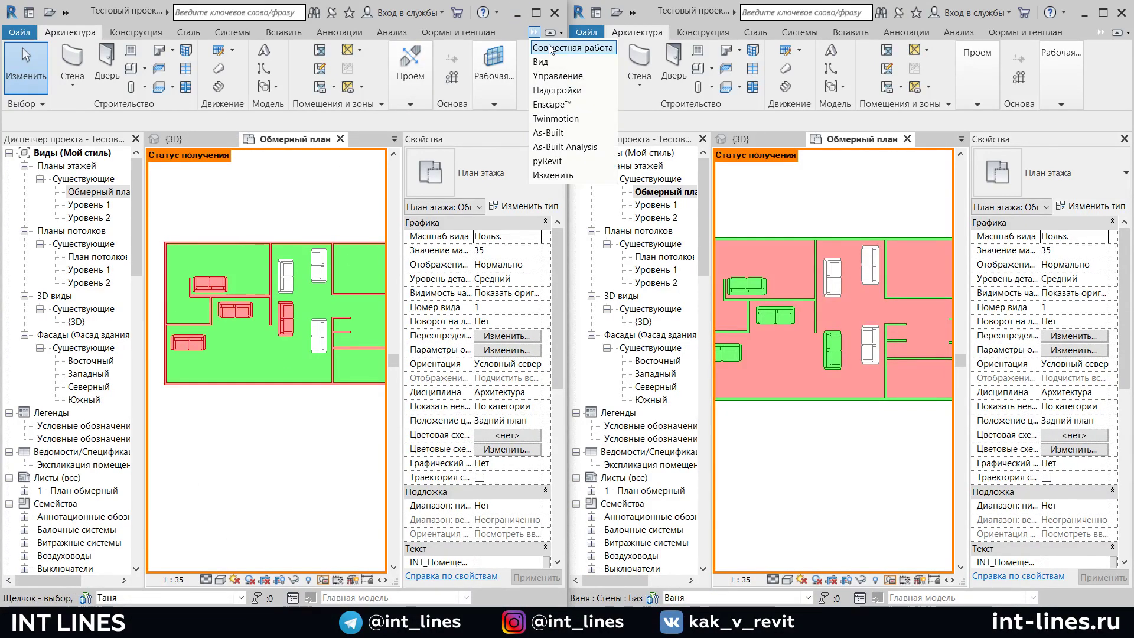
pyautogui.click(548, 44)
pyautogui.click(219, 89)
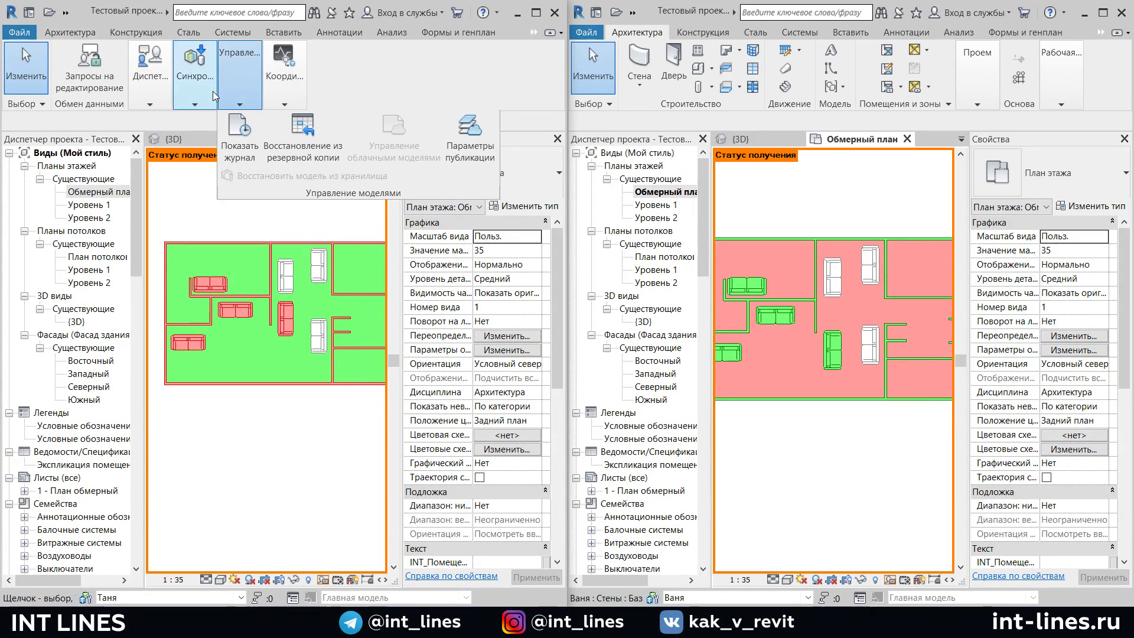
pyautogui.click(213, 91)
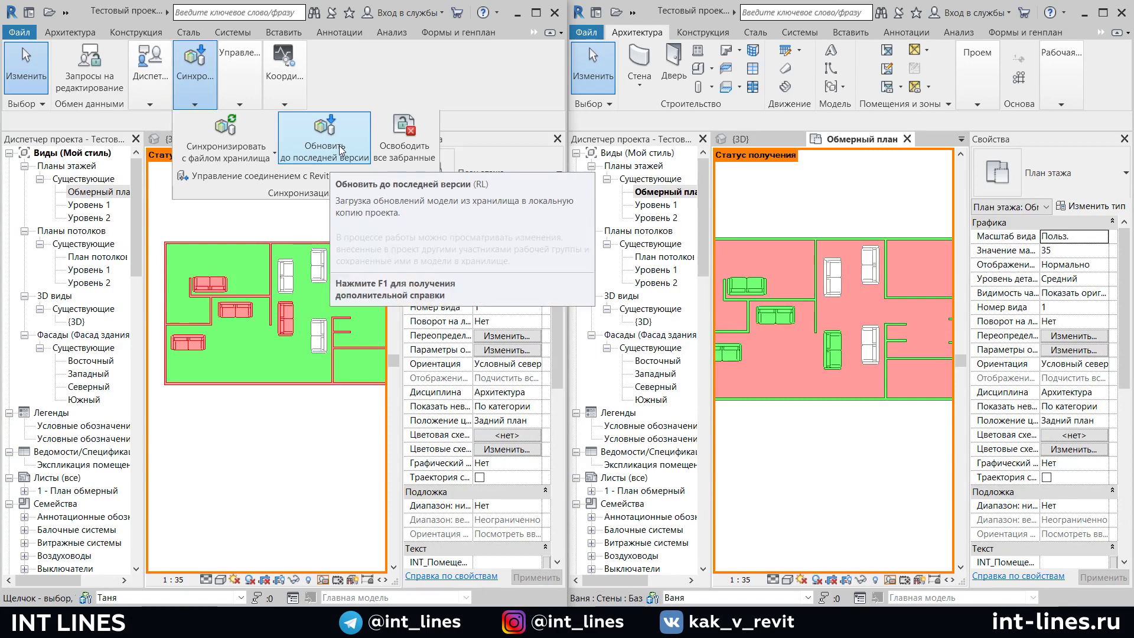
pyautogui.click(799, 190)
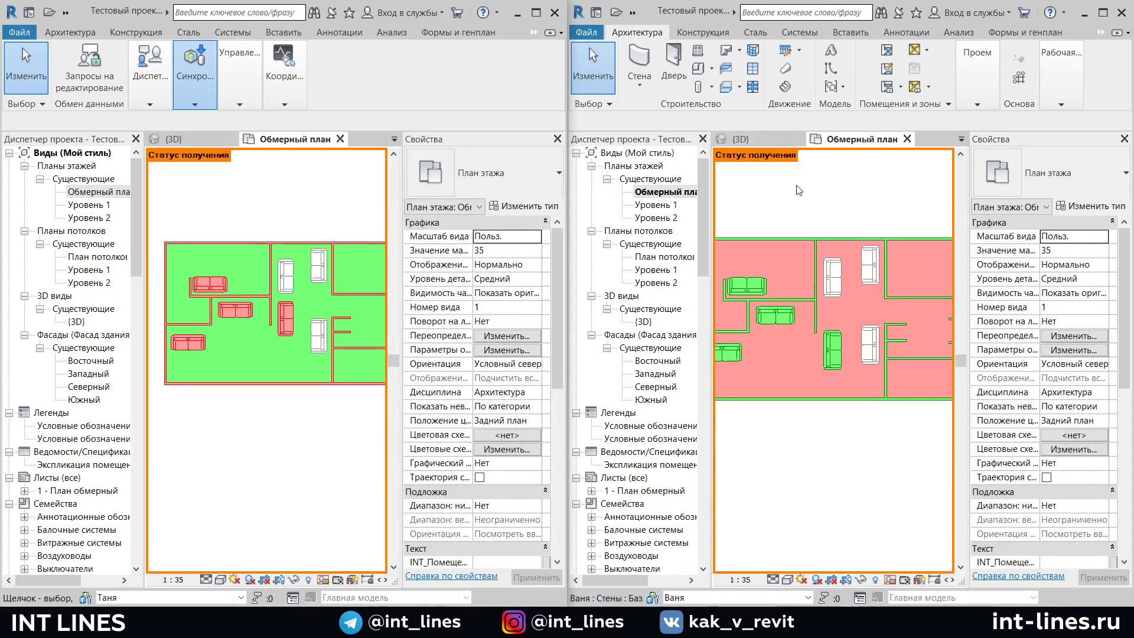
# Synchronize the right copy with central through Synchronize and Modify Settings
pyautogui.click(633, 13)
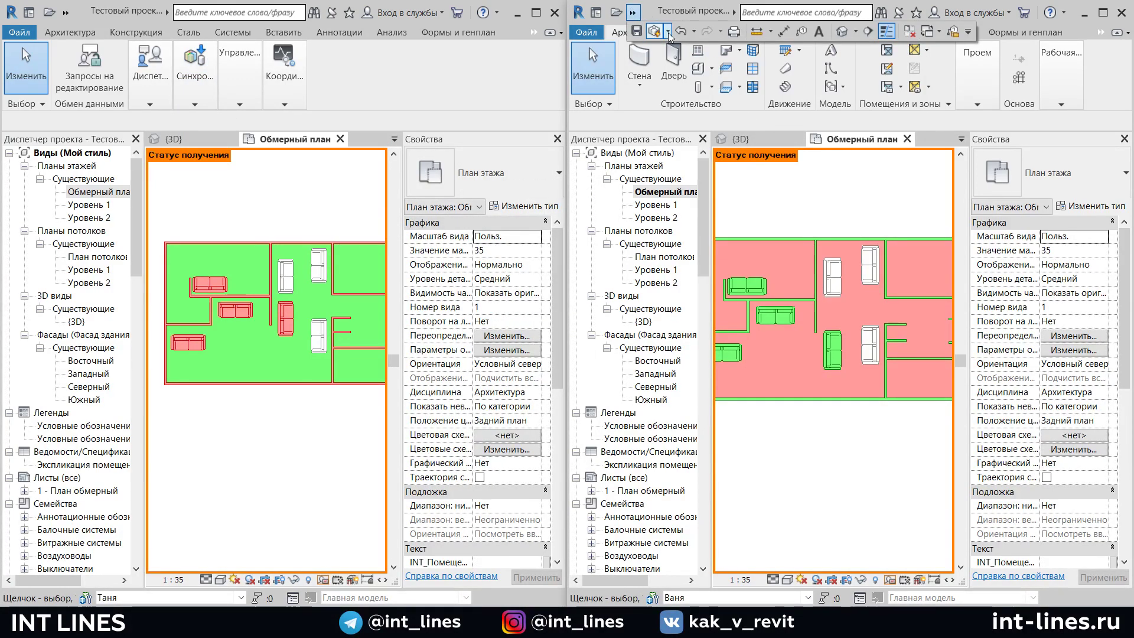
pyautogui.click(668, 33)
pyautogui.click(732, 57)
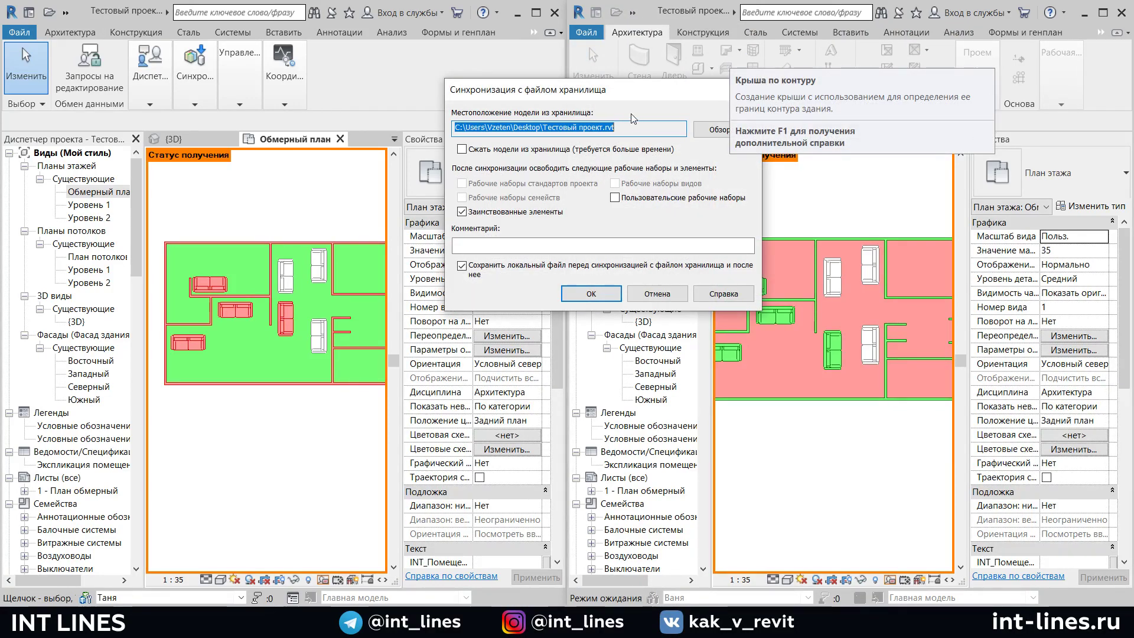
pyautogui.moveTo(653, 99); pyautogui.dragTo(651, 89)
pyautogui.click(590, 284)
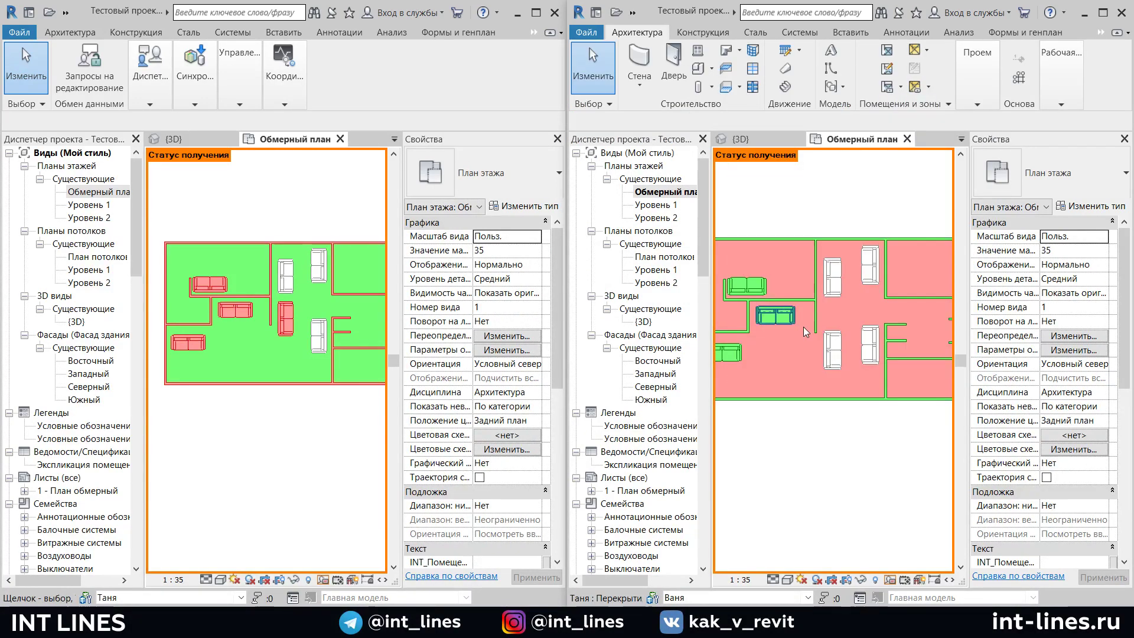
# Reload Latest in the left copy to pick up the moved sofa
pyautogui.click(65, 13)
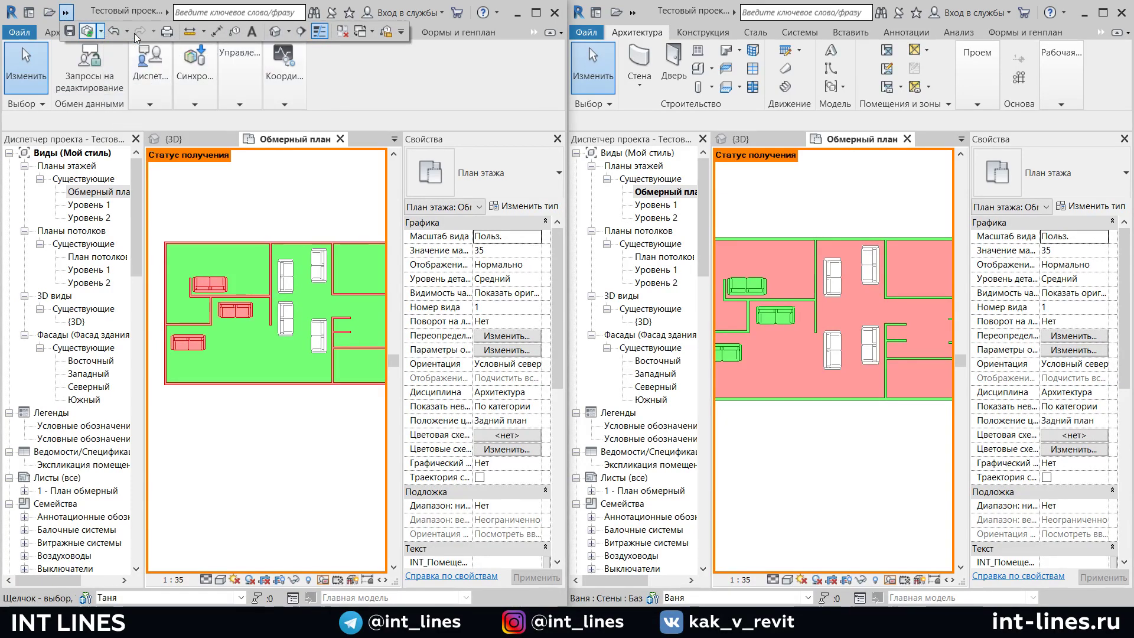
pyautogui.click(533, 32)
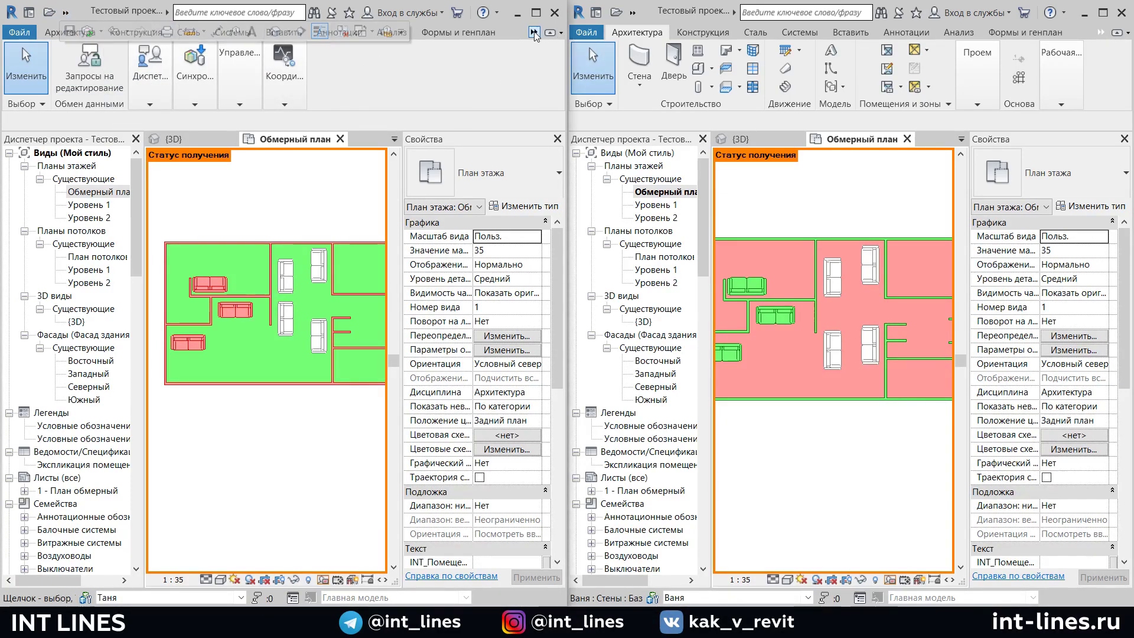
pyautogui.click(535, 32)
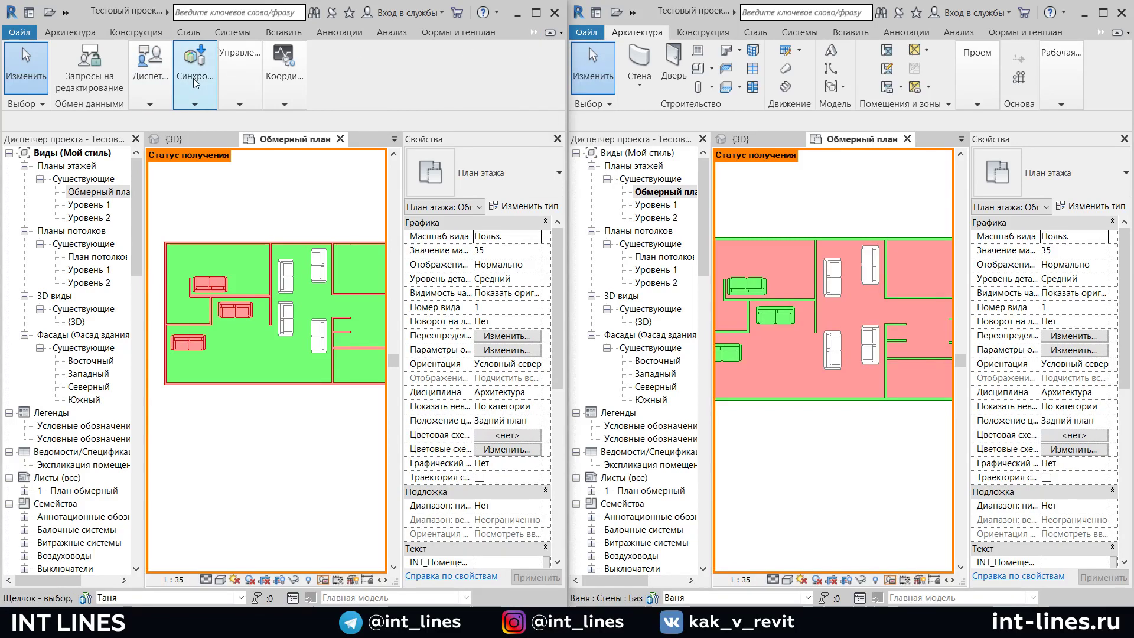
pyautogui.moveTo(239, 75)
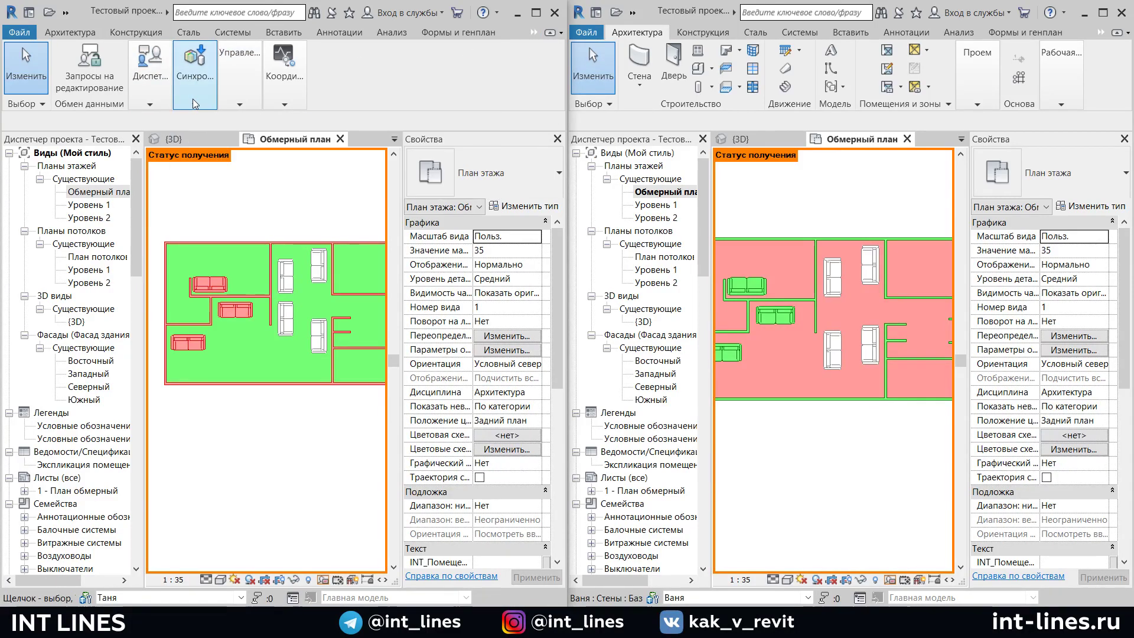
pyautogui.moveTo(194, 76)
pyautogui.click(319, 129)
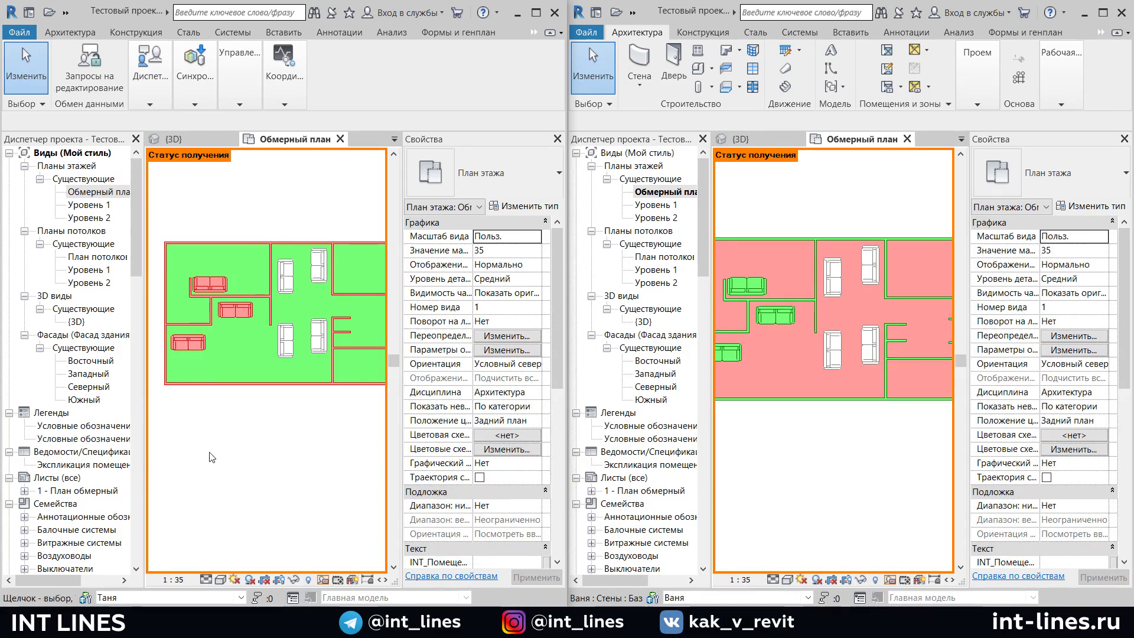
pyautogui.scroll(-1, 296, 466)
pyautogui.moveTo(295, 451); pyautogui.dragTo(290, 412, button='middle')
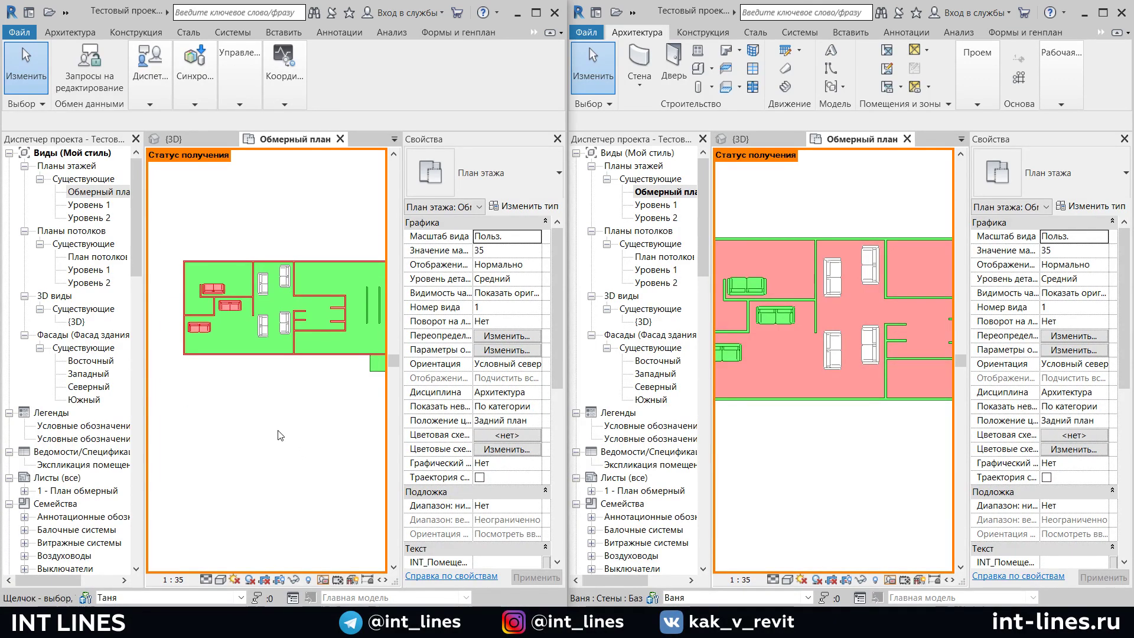
pyautogui.hotkey('alt', 'Tab')
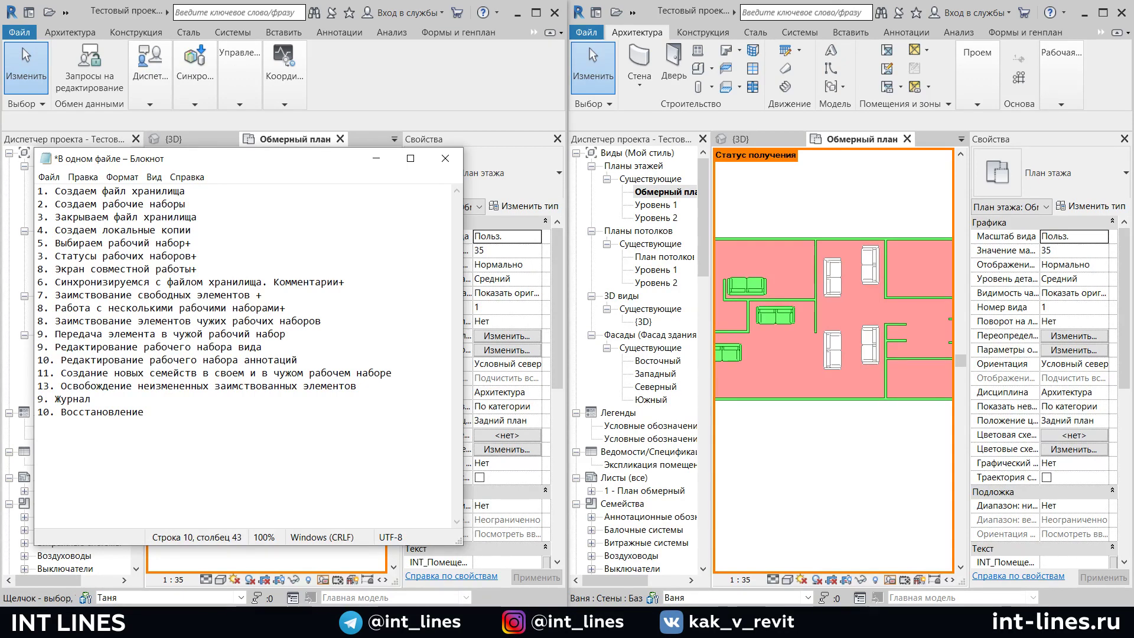
pyautogui.click(320, 564)
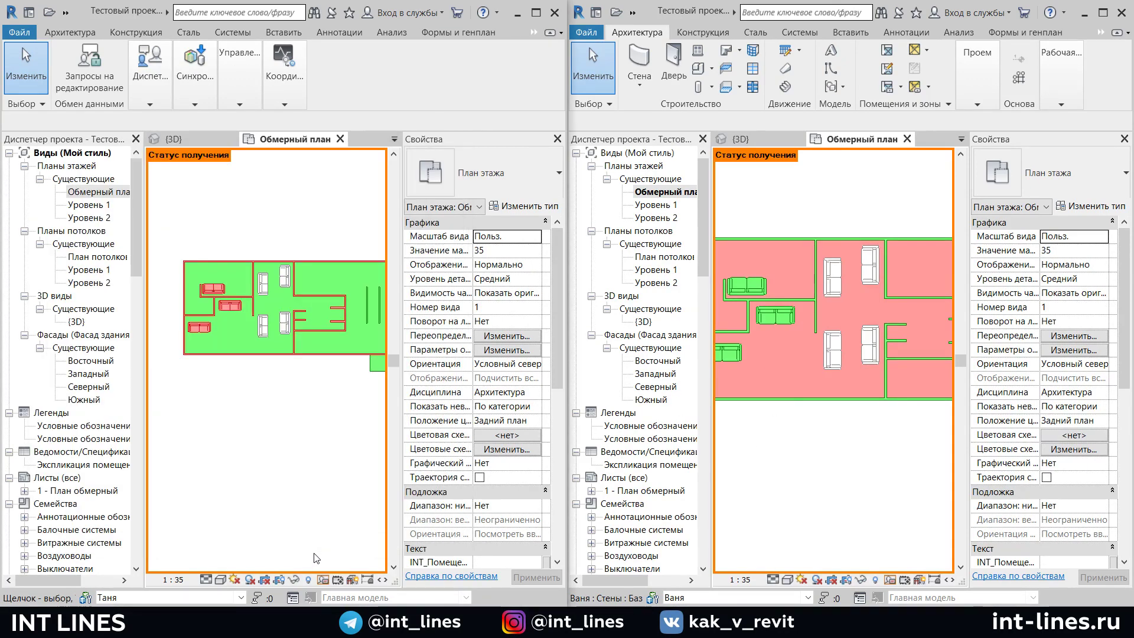
pyautogui.click(241, 597)
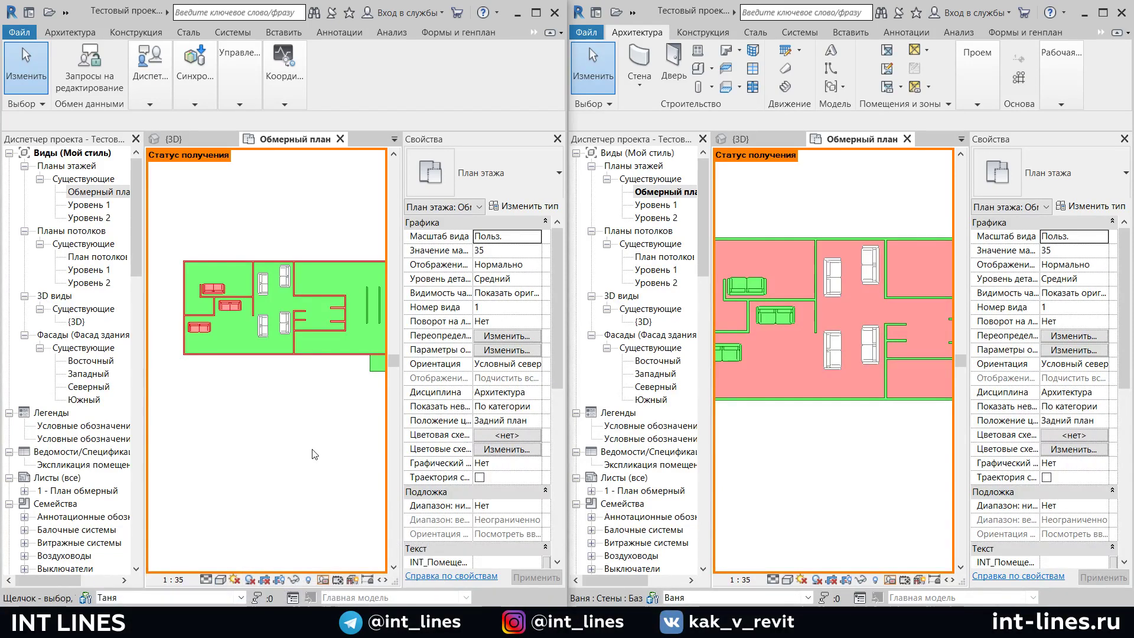
pyautogui.hotkey('alt', 'Tab')
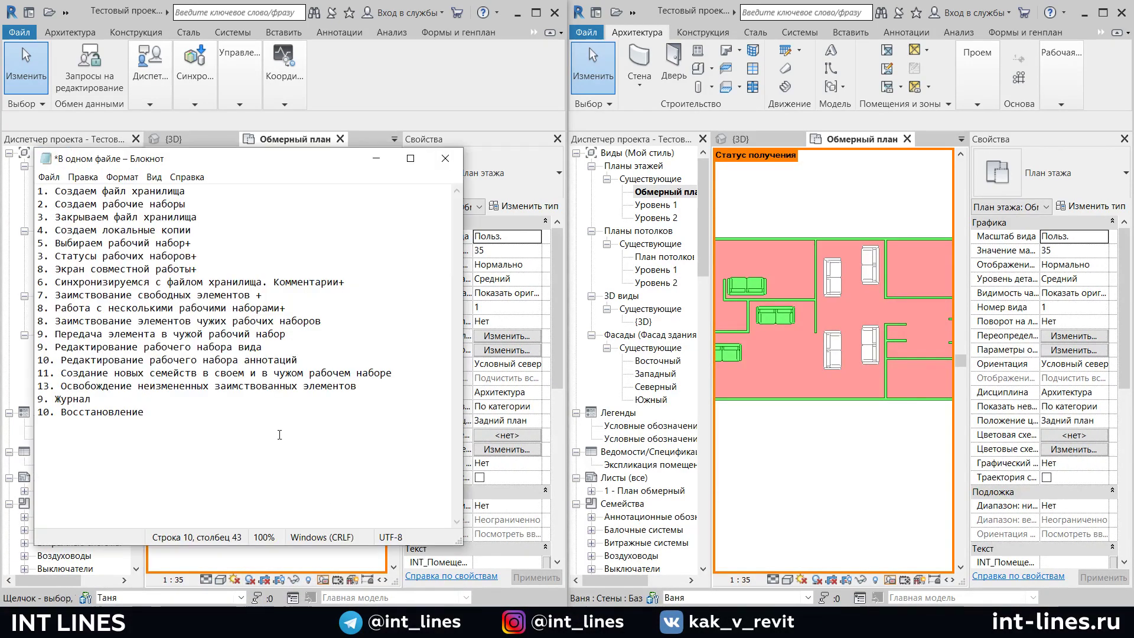
pyautogui.moveTo(109, 320); pyautogui.dragTo(330, 320)
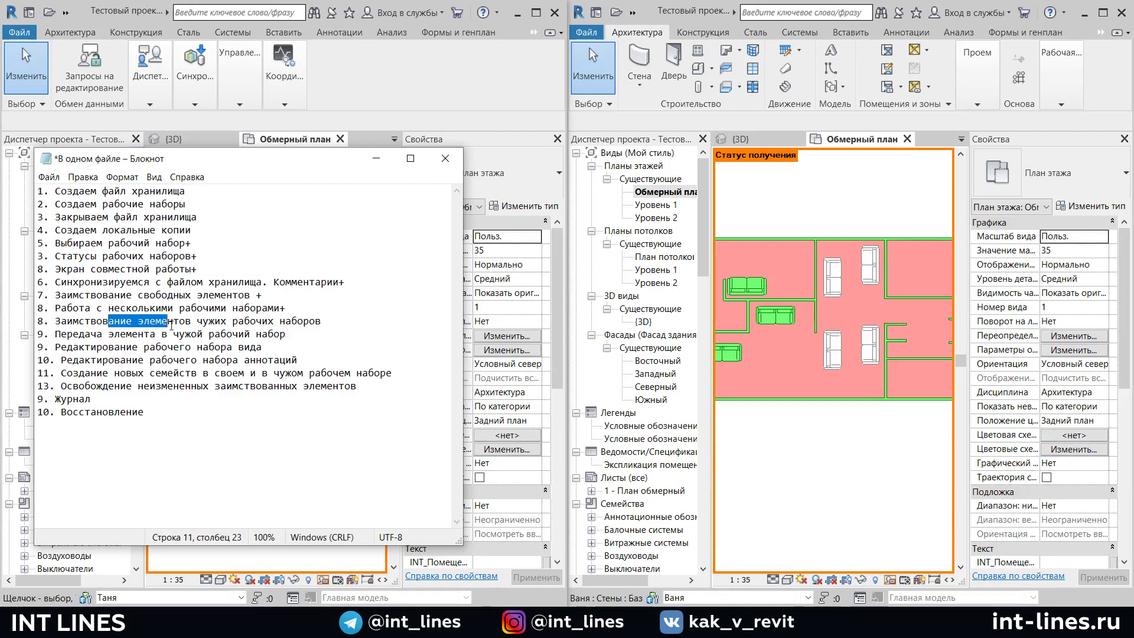
pyautogui.click(341, 323)
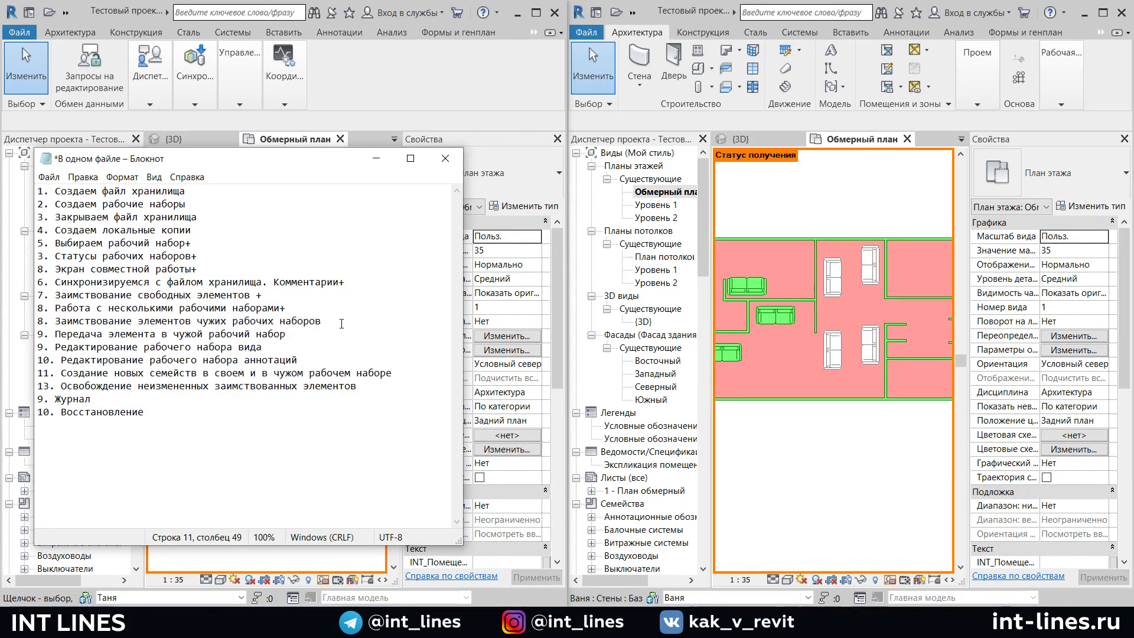
pyautogui.click(376, 158)
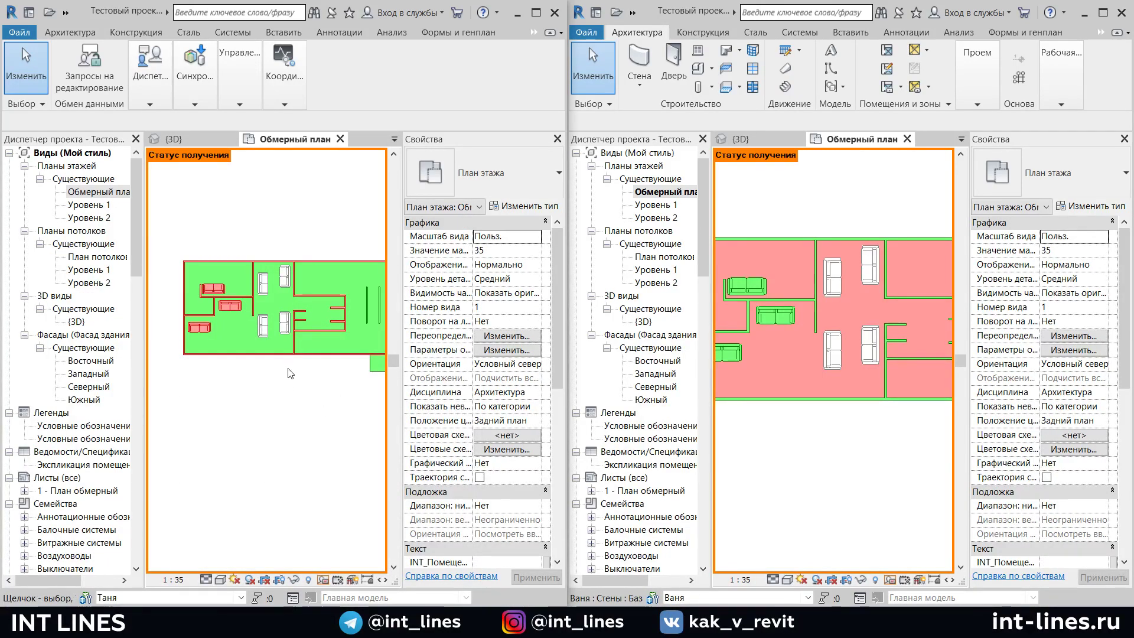
pyautogui.scroll(3, 758, 346)
# Select the middle-room sofa in the left copy and place an edit request for it
pyautogui.moveTo(832, 359); pyautogui.dragTo(937, 363, button='middle')
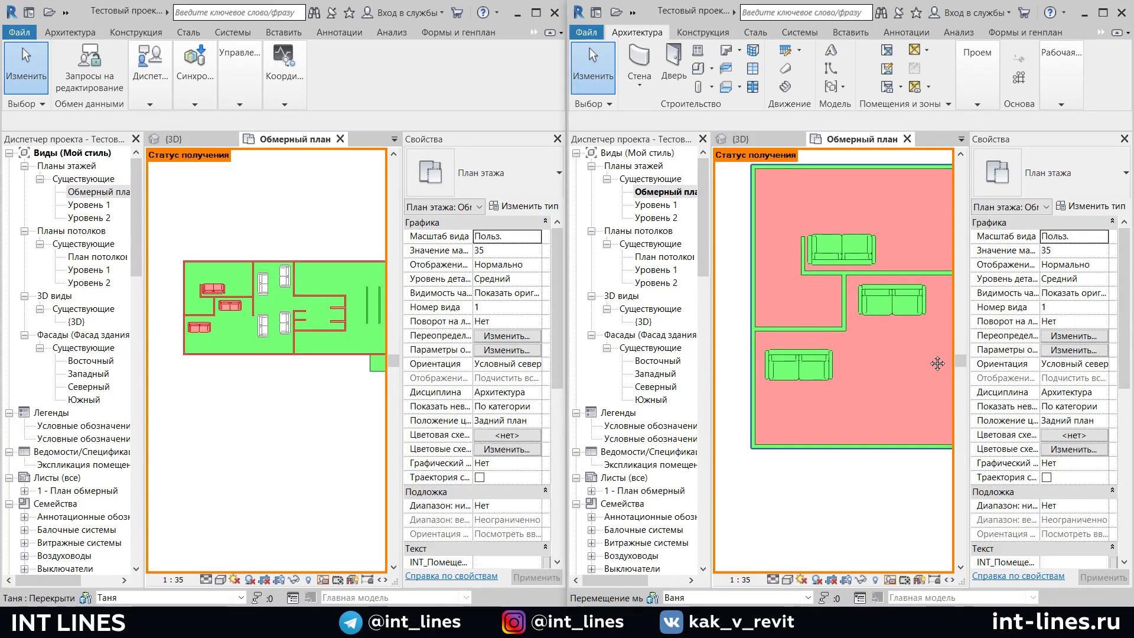
pyautogui.scroll(-3, 859, 323)
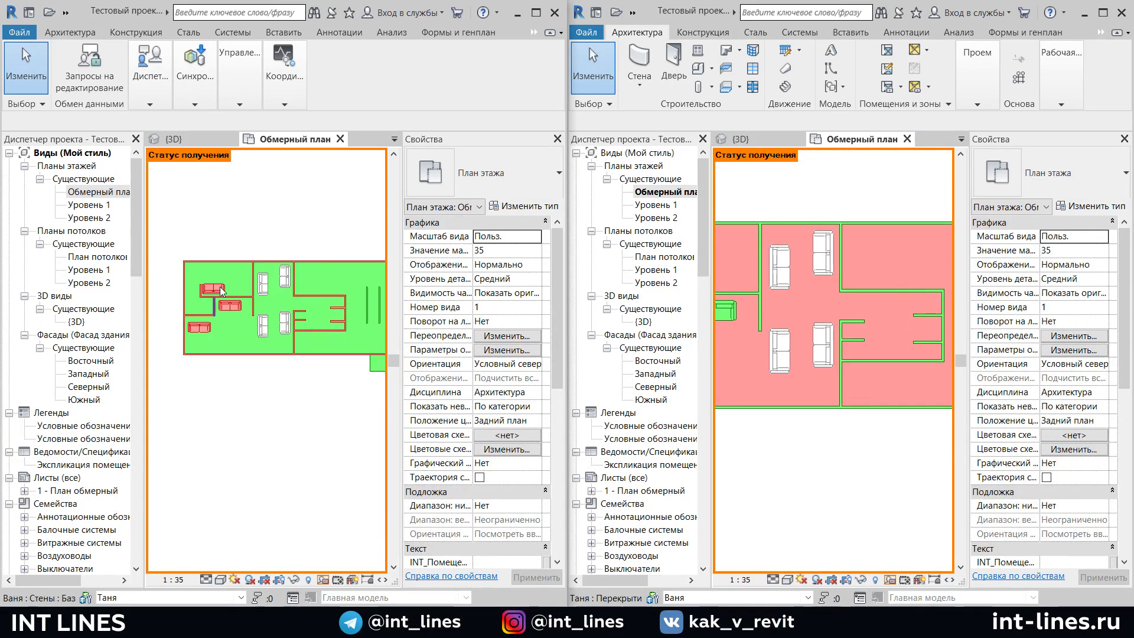
pyautogui.scroll(3, 222, 290)
pyautogui.moveTo(208, 366); pyautogui.dragTo(275, 395, button='middle')
pyautogui.scroll(2, 304, 338)
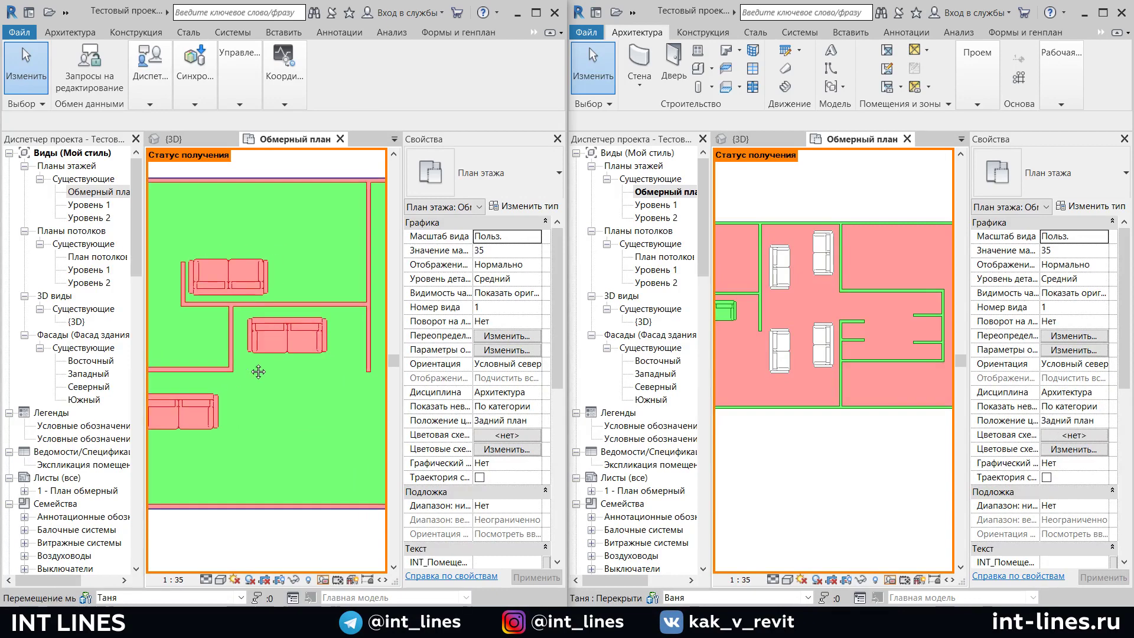
pyautogui.scroll(1, 248, 361)
pyautogui.click(278, 306)
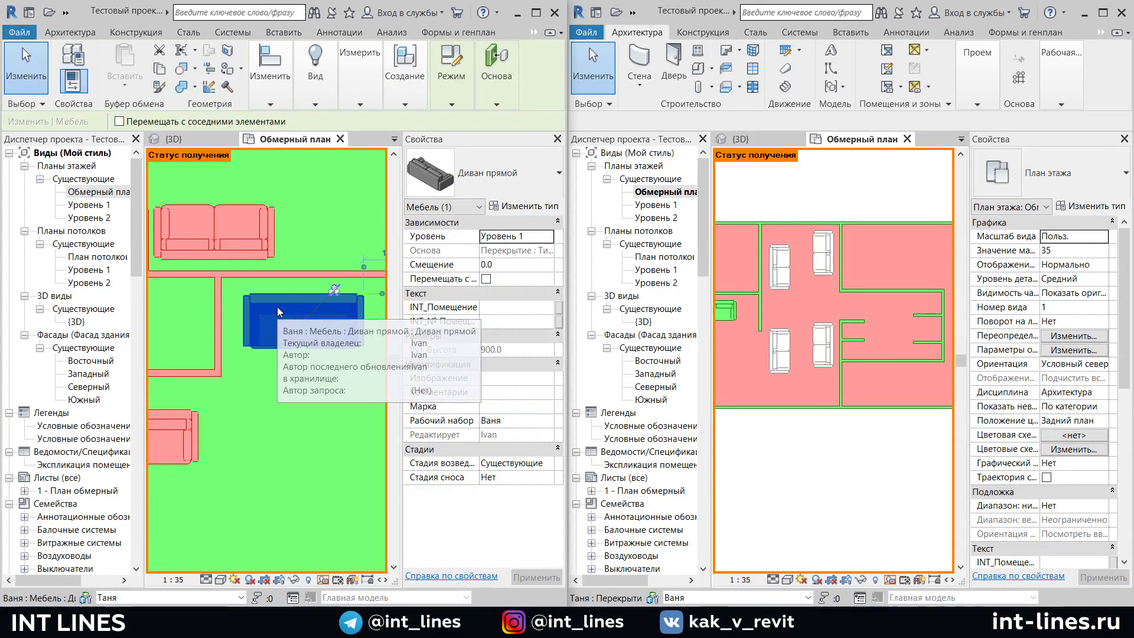
pyautogui.click(336, 290)
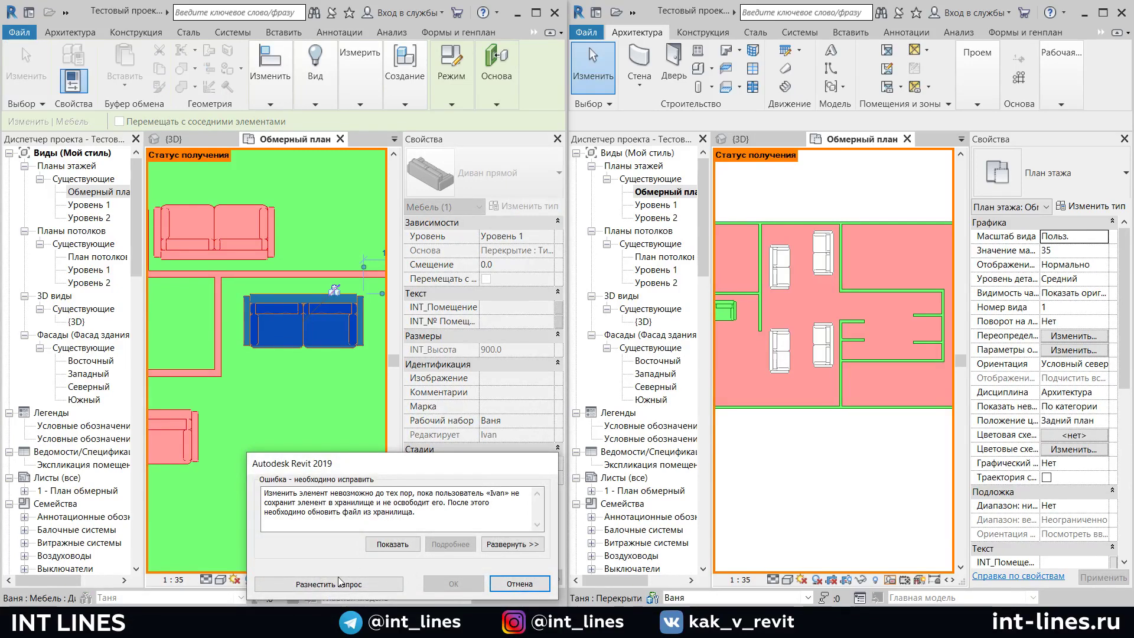
pyautogui.click(331, 585)
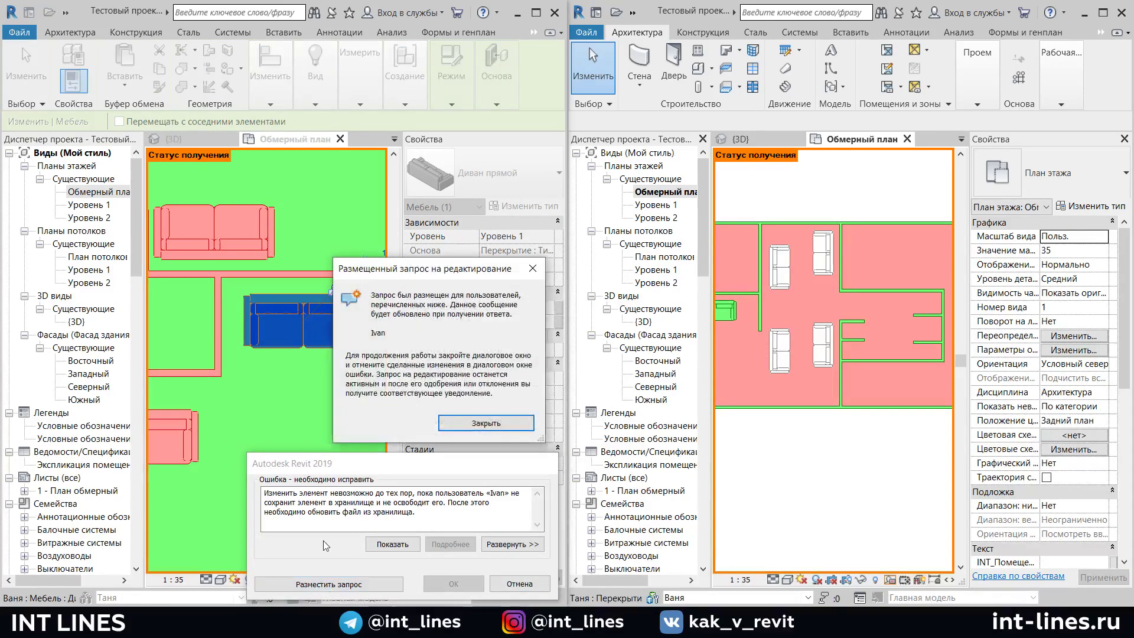
pyautogui.click(485, 423)
# Grant the sofa's edit request from the right copy's Editing Requests list
pyautogui.click(825, 597)
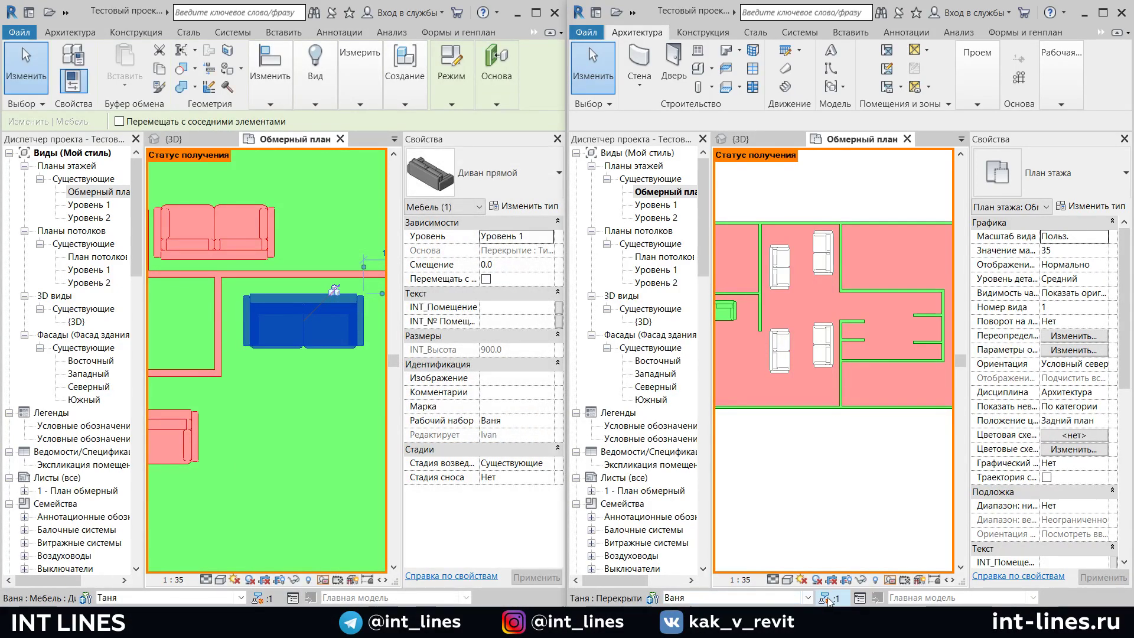
pyautogui.click(511, 135)
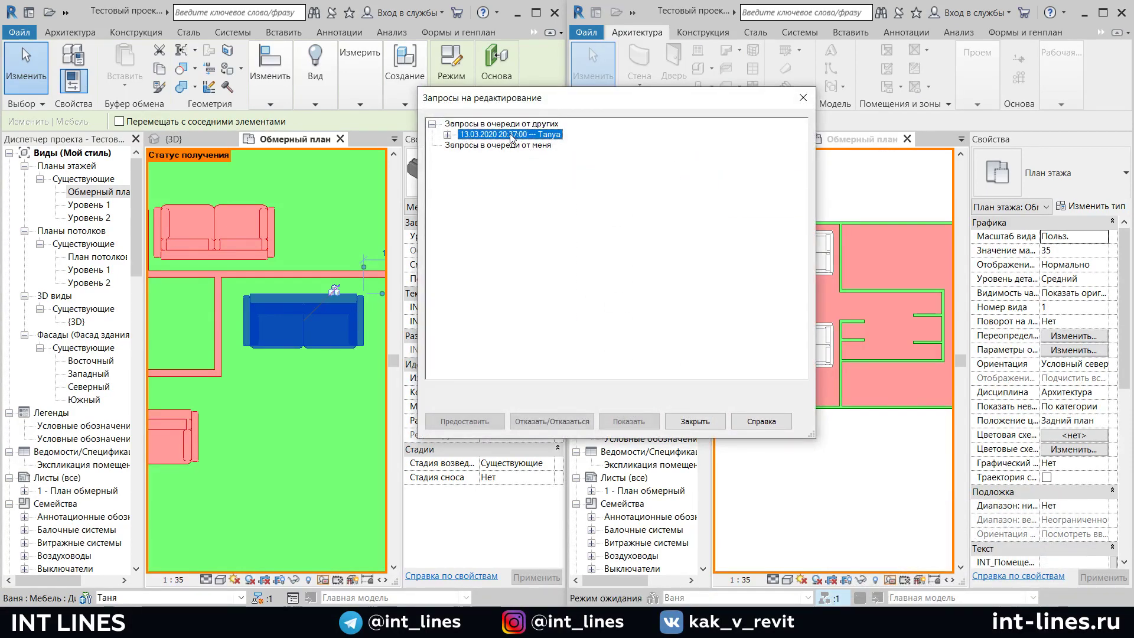
pyautogui.click(463, 421)
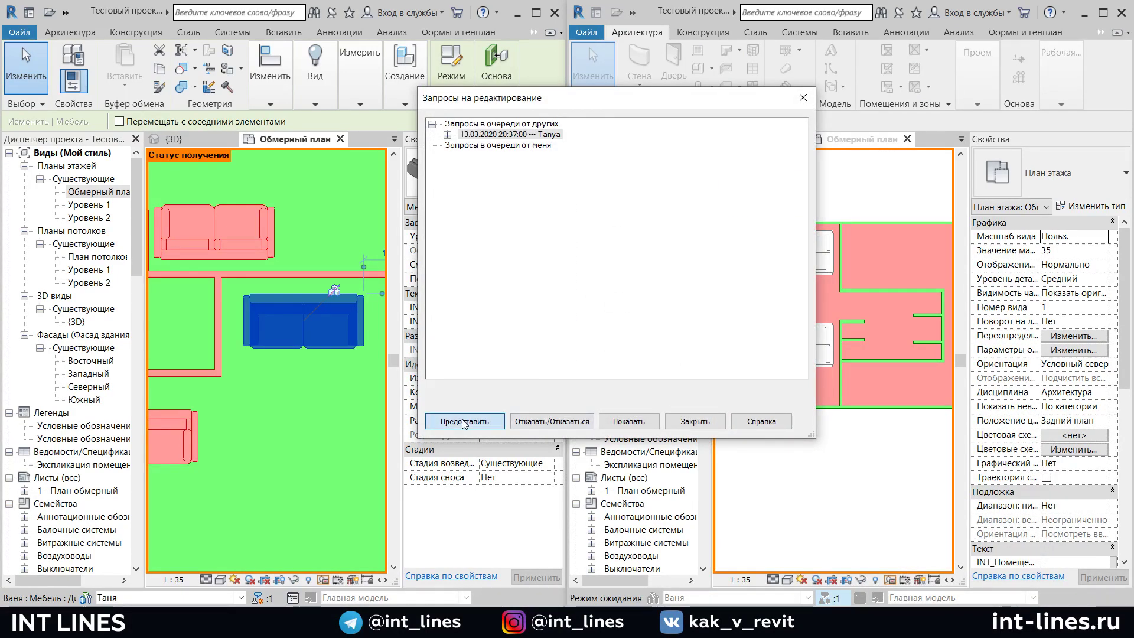
pyautogui.click(702, 421)
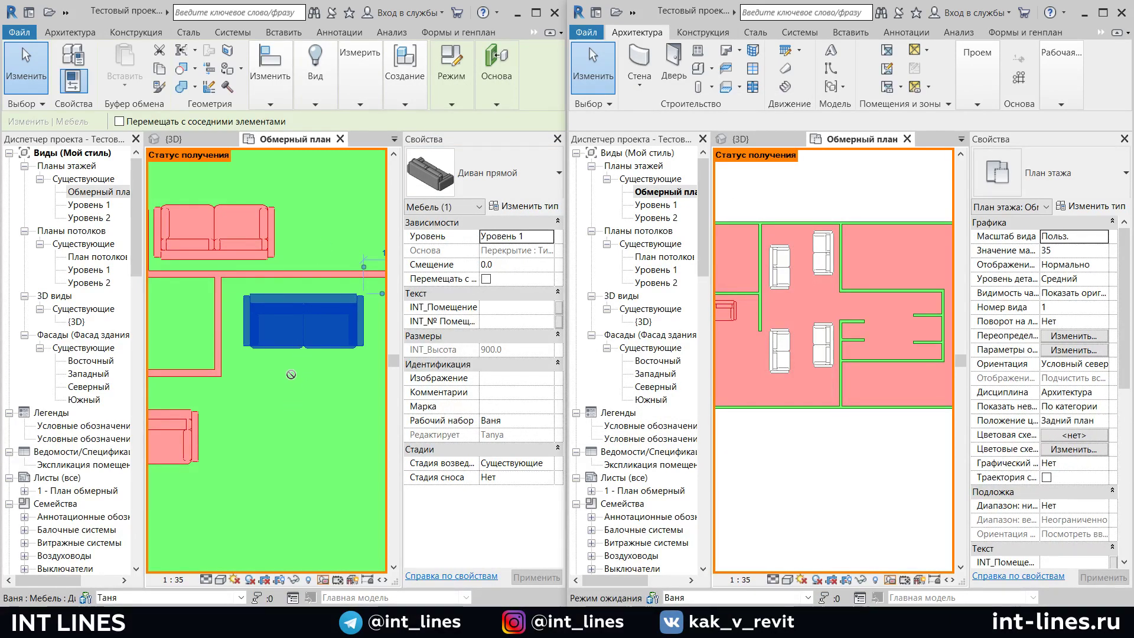
pyautogui.scroll(-2, 291, 374)
# Reselect the borrowed sofa and reposition the left plan around it
pyautogui.click(283, 519)
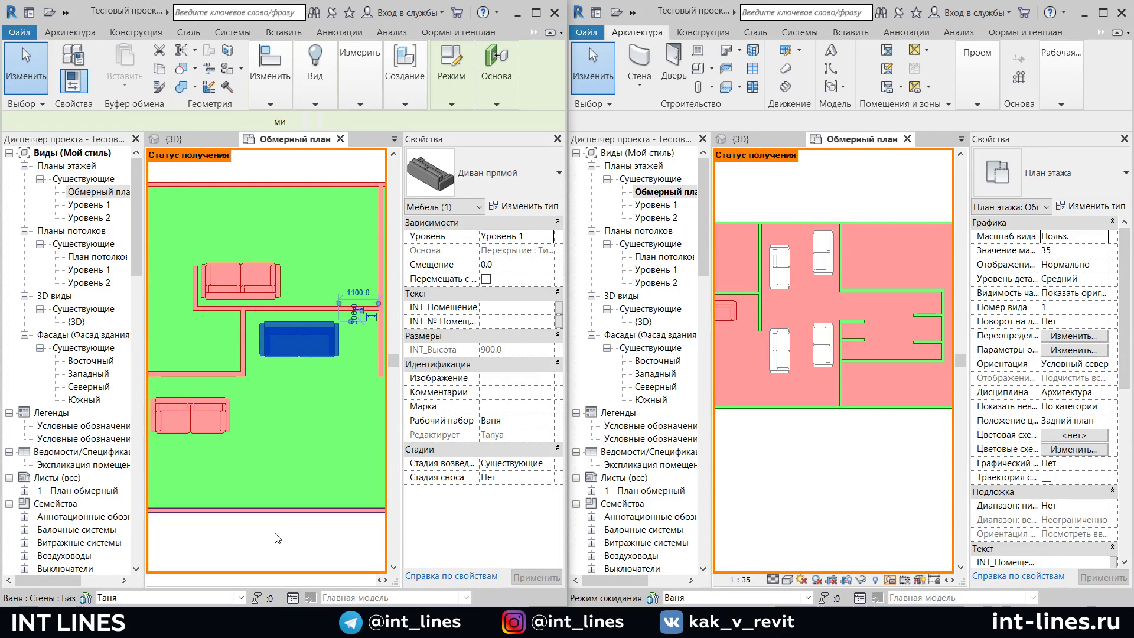
pyautogui.click(303, 352)
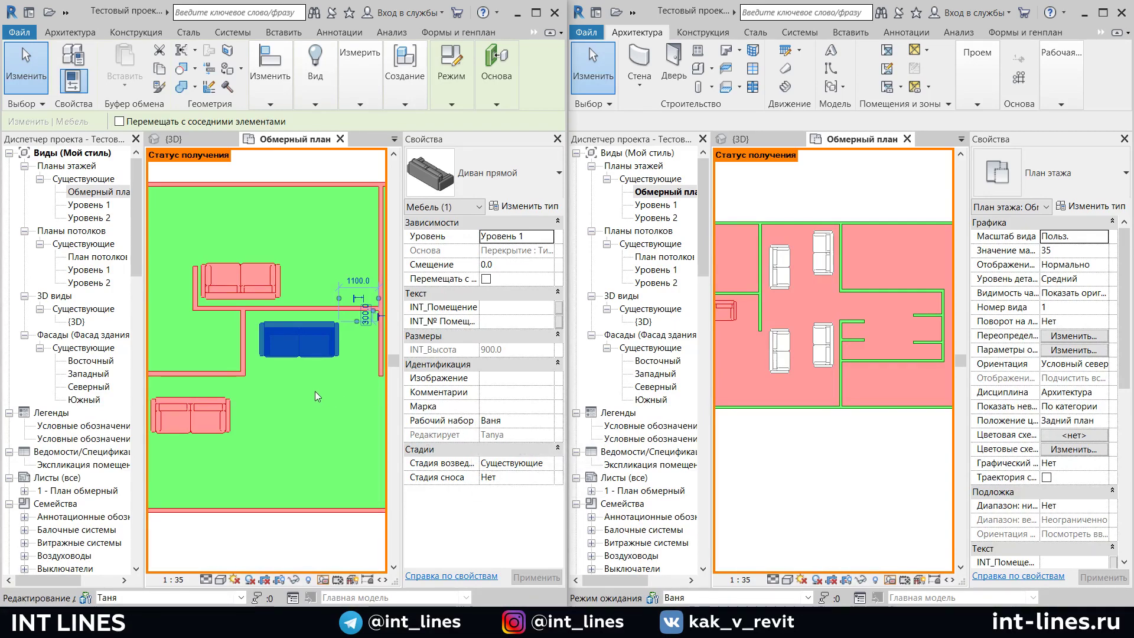
pyautogui.scroll(-3, 315, 395)
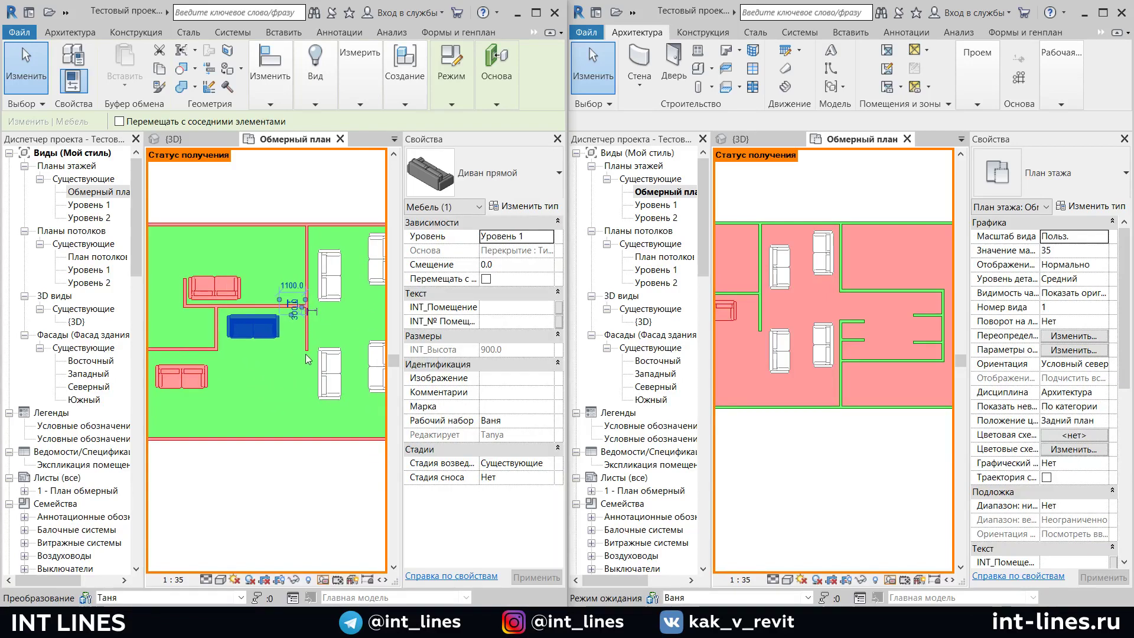
pyautogui.moveTo(308, 358); pyautogui.dragTo(238, 362, button='middle')
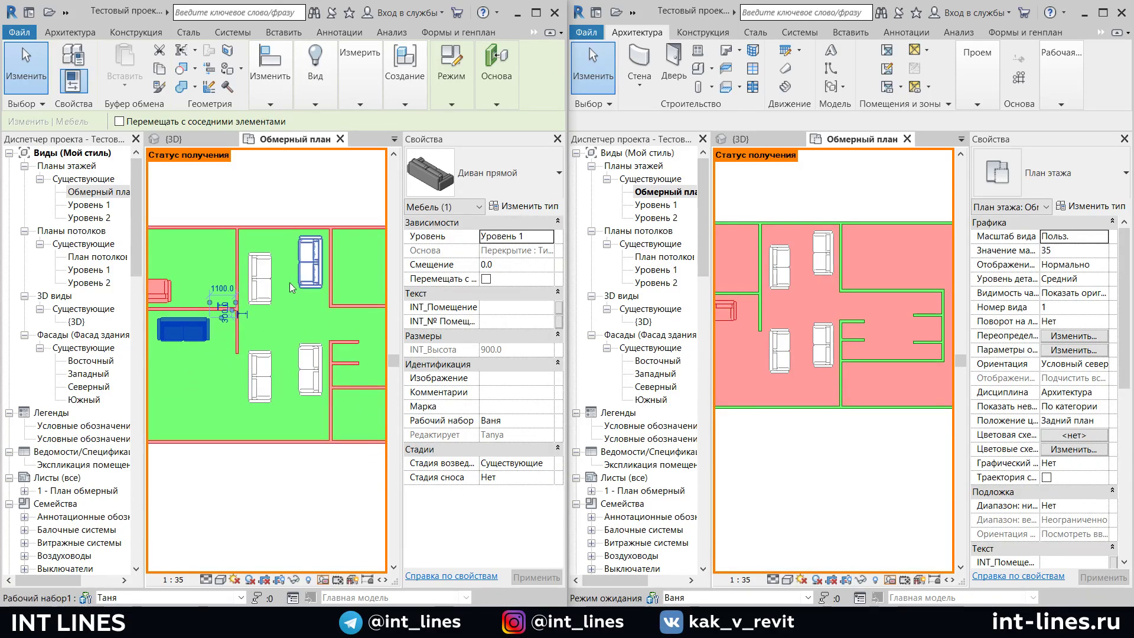
pyautogui.moveTo(290, 288)
pyautogui.mouseDown(button='middle')
pyautogui.moveTo(271, 380)
pyautogui.moveTo(298, 391)
pyautogui.mouseUp(button='middle')
pyautogui.scroll(2, 239, 361)
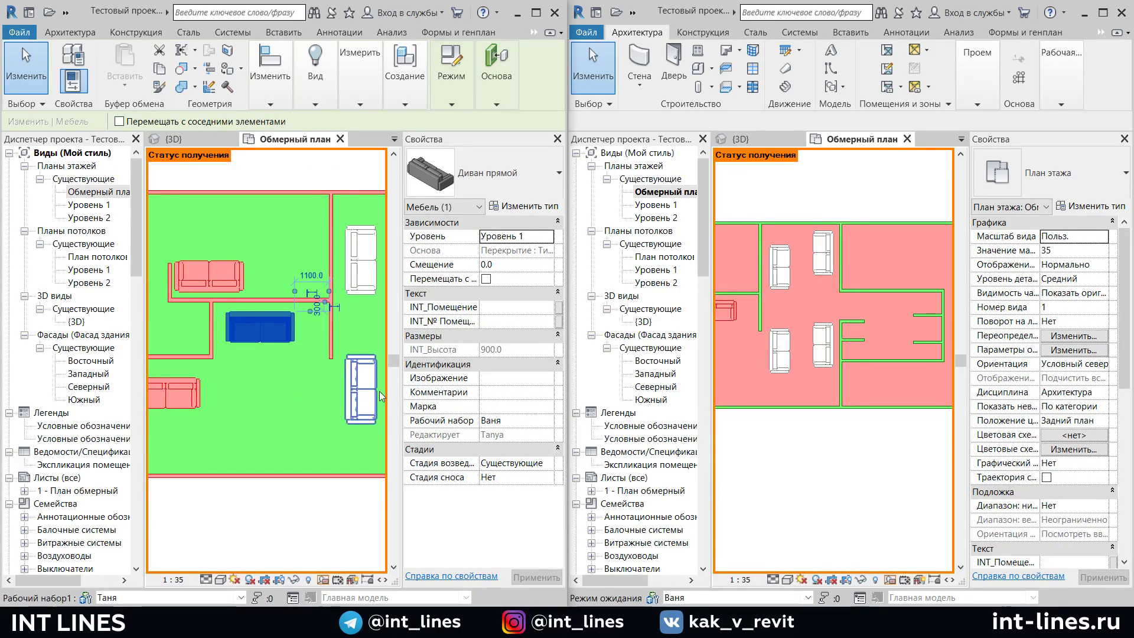
pyautogui.scroll(-2, 378, 392)
pyautogui.moveTo(336, 387); pyautogui.dragTo(304, 385, button='middle')
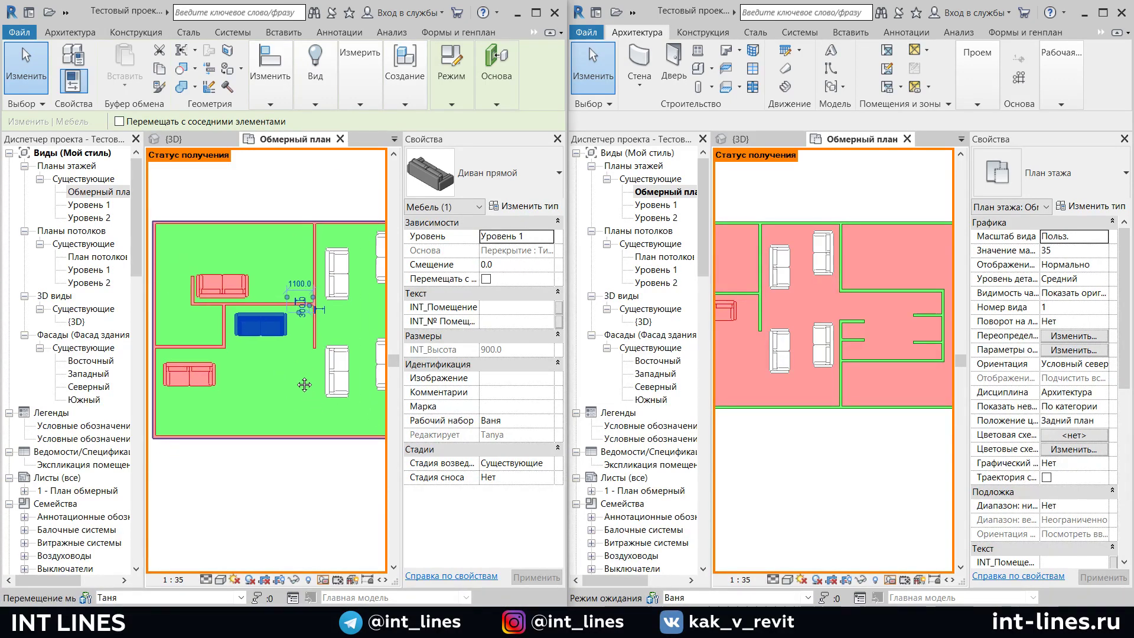
pyautogui.click(270, 455)
# Drag the straight sofa slightly to the right and clear the selection
pyautogui.scroll(2, 261, 381)
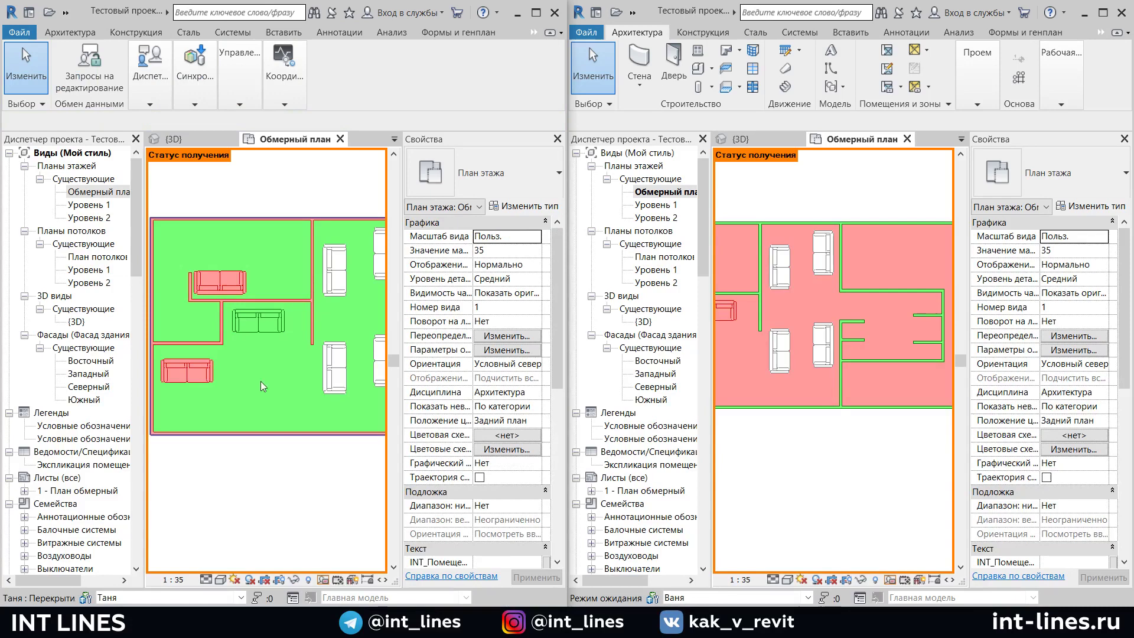
pyautogui.click(249, 313)
pyautogui.scroll(2, 248, 313)
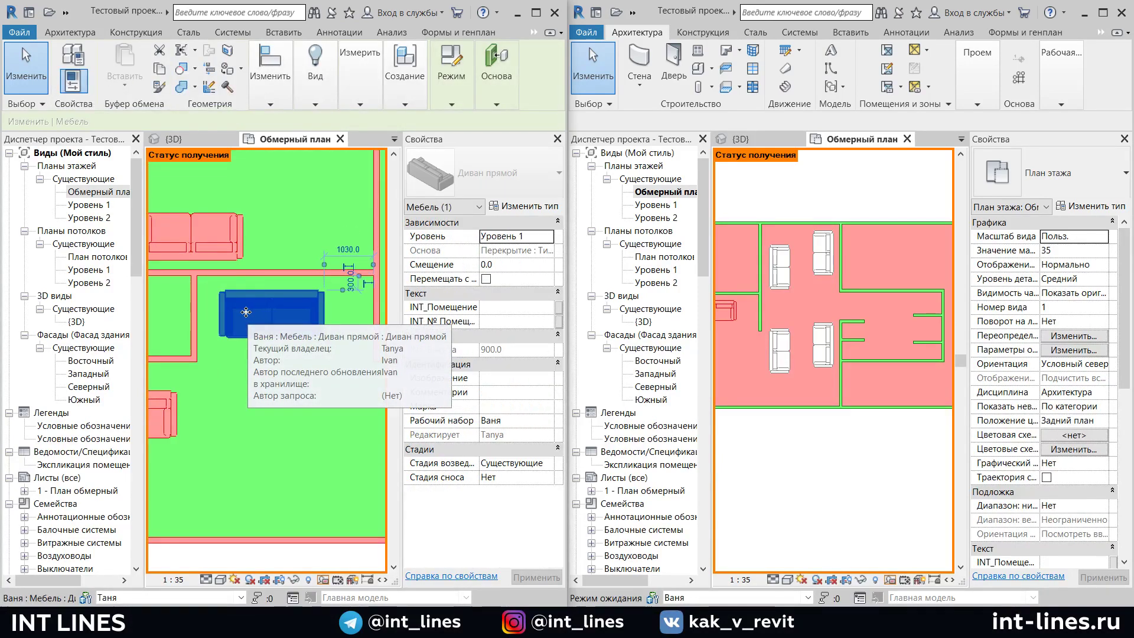
pyautogui.moveTo(246, 312); pyautogui.dragTo(259, 312)
pyautogui.press('Escape')
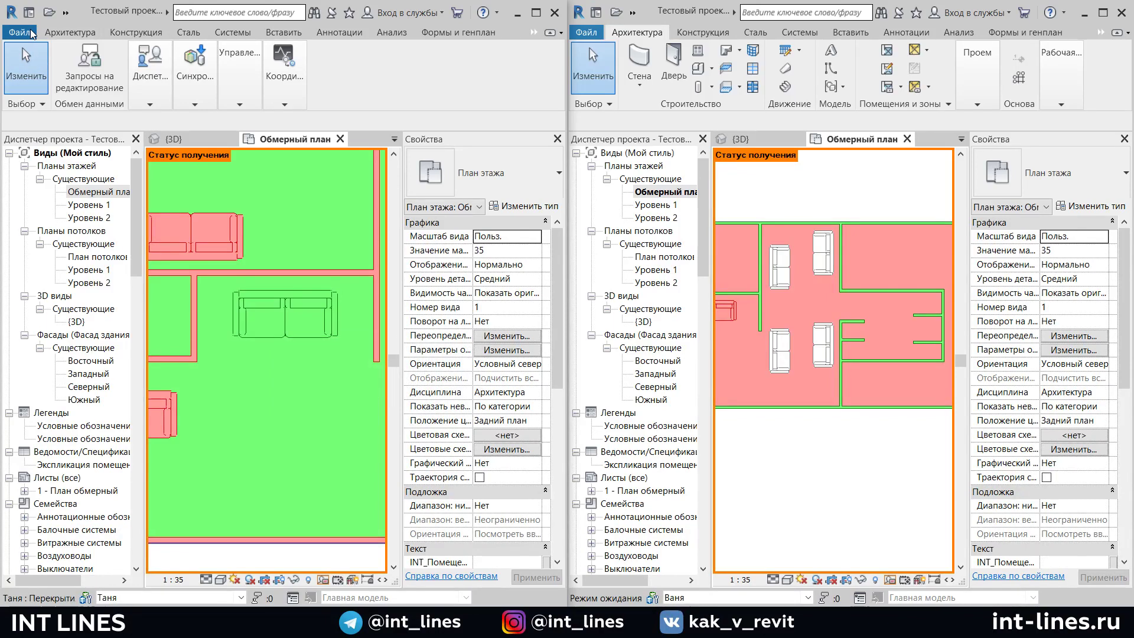
# Synchronize the left copy with central, releasing borrowed elements, commented 'Диван еще один подвинула'
pyautogui.click(65, 12)
pyautogui.click(101, 32)
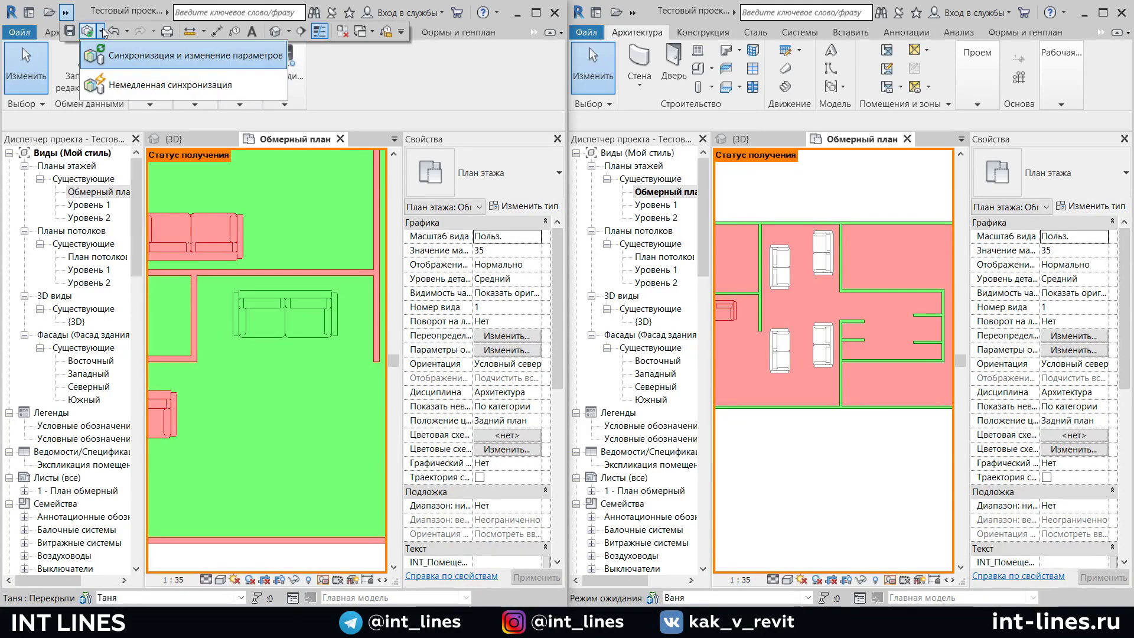
pyautogui.click(147, 83)
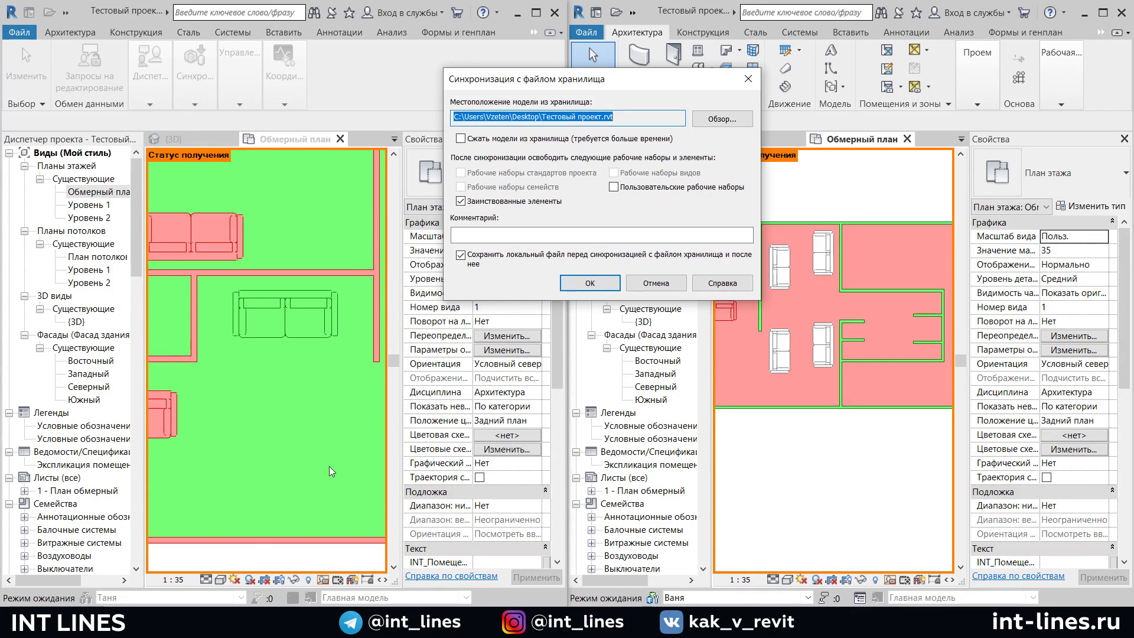
pyautogui.click(460, 201)
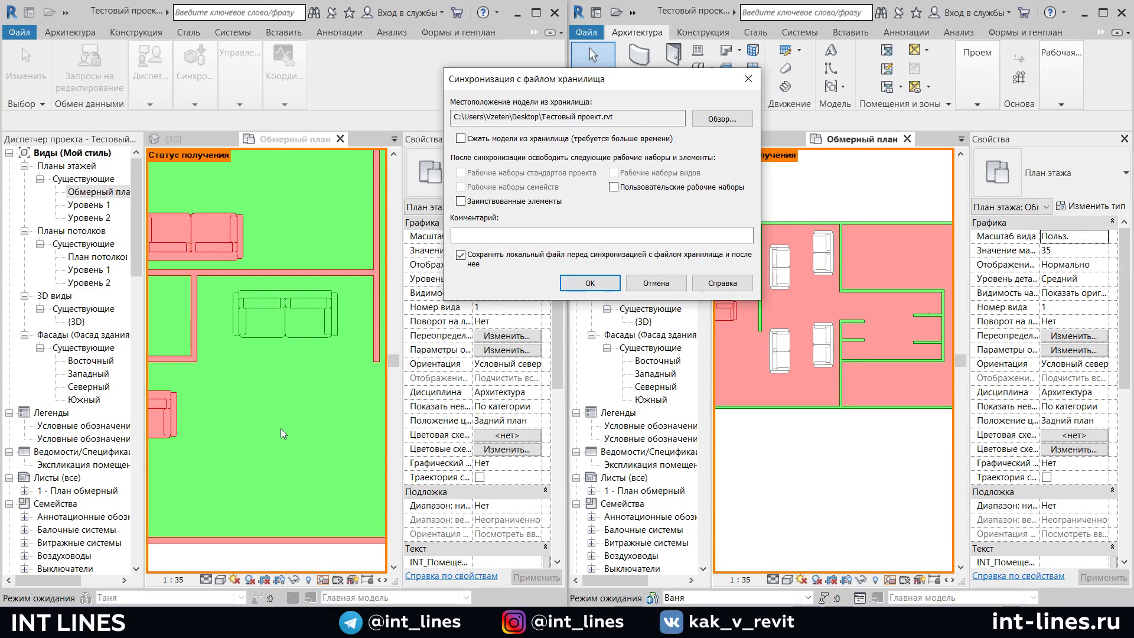
pyautogui.click(461, 201)
pyautogui.click(517, 234)
pyautogui.write('Диван еще')
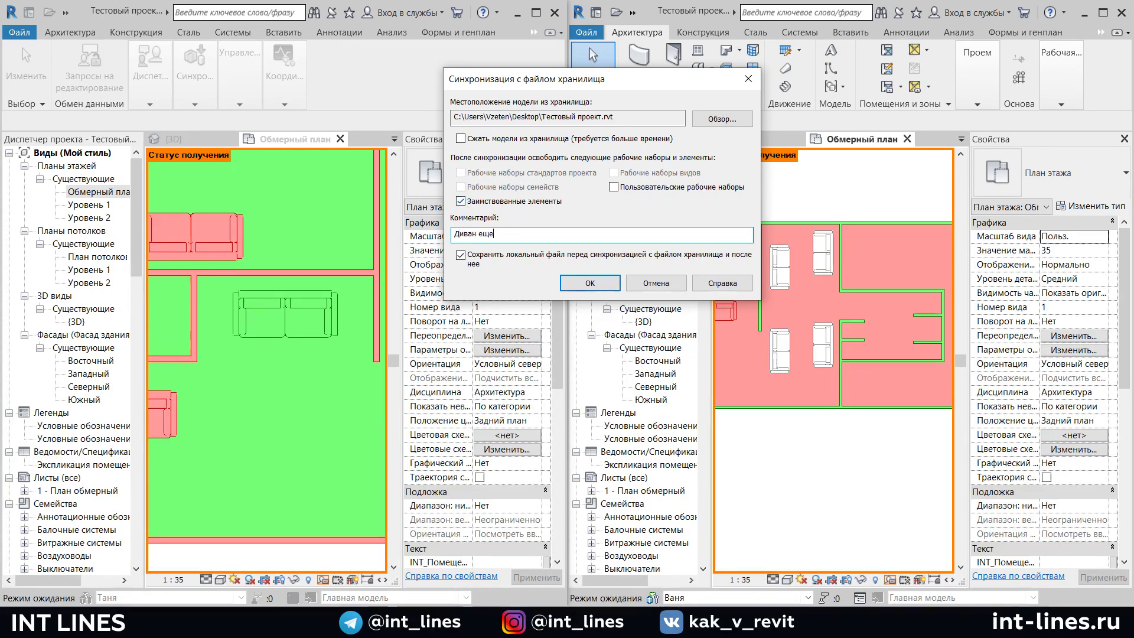
pyautogui.write('одни')
pyautogui.press('BackSpace')
pyautogui.write('под')
pyautogui.write('винула')
pyautogui.click(577, 283)
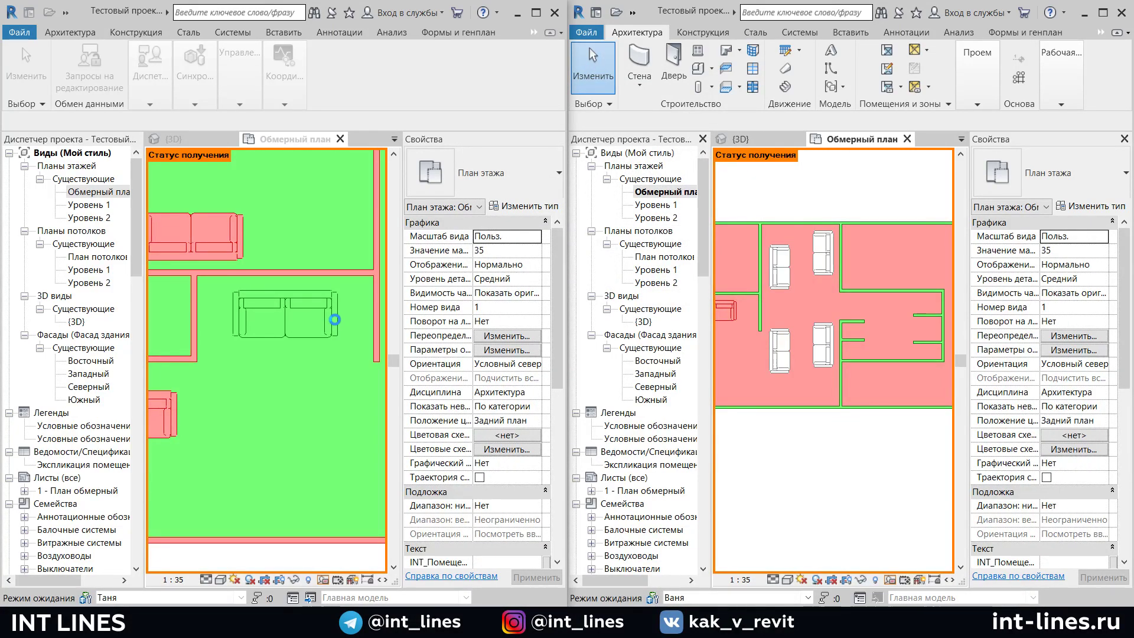
pyautogui.scroll(-3, 335, 319)
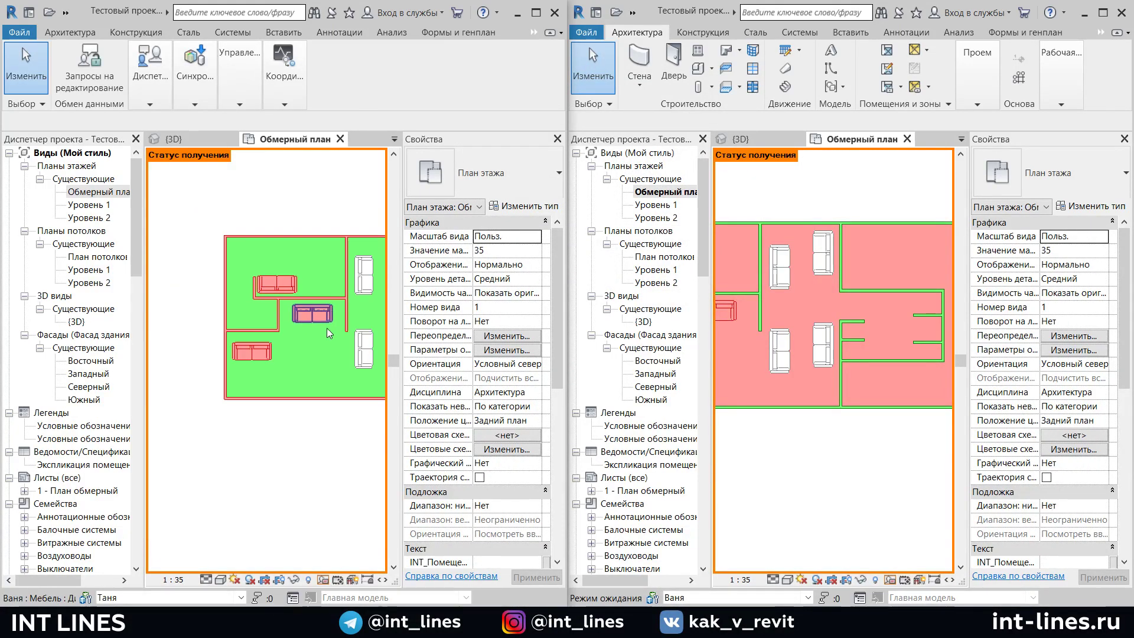
pyautogui.click(434, 602)
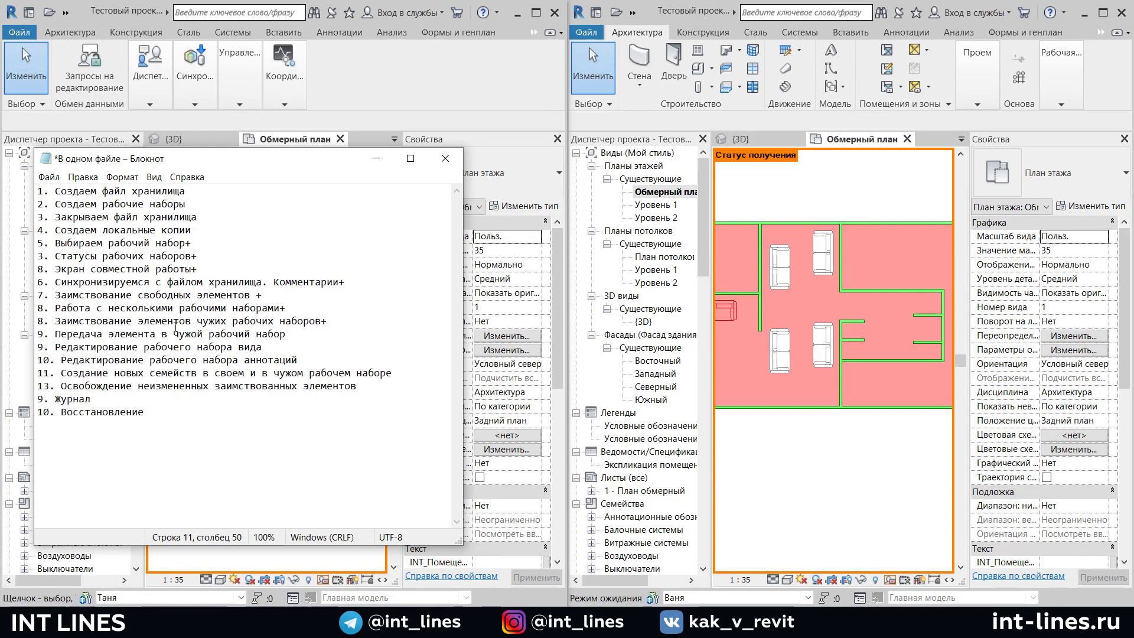
pyautogui.click(375, 158)
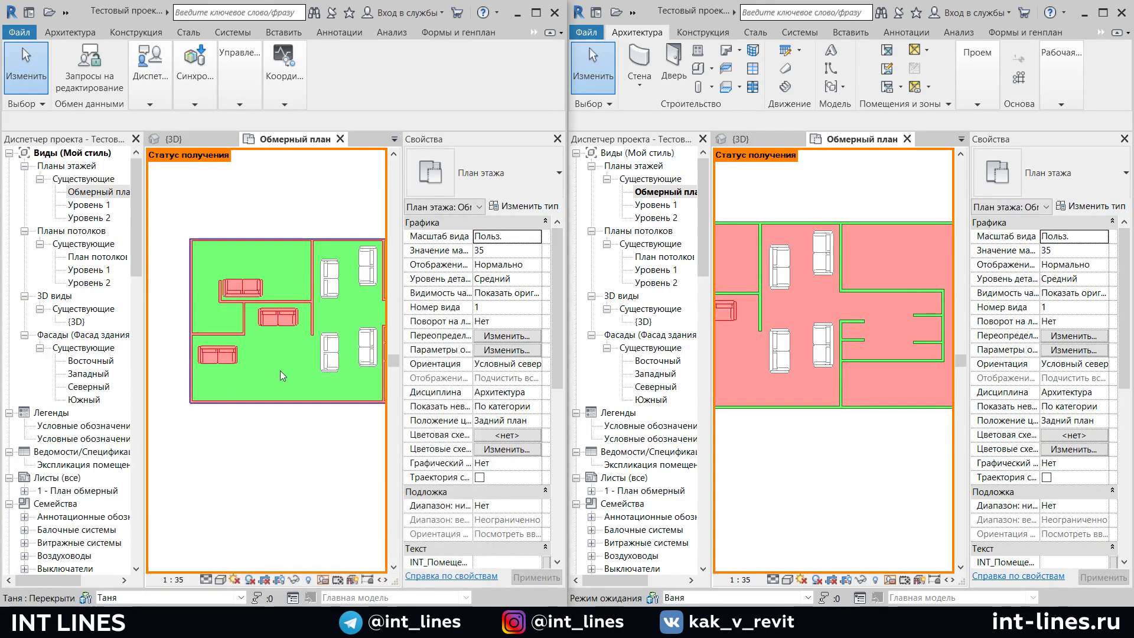
pyautogui.moveTo(280, 370)
pyautogui.mouseDown(button='middle')
pyautogui.moveTo(355, 429)
pyautogui.moveTo(303, 421)
pyautogui.mouseUp(button='middle')
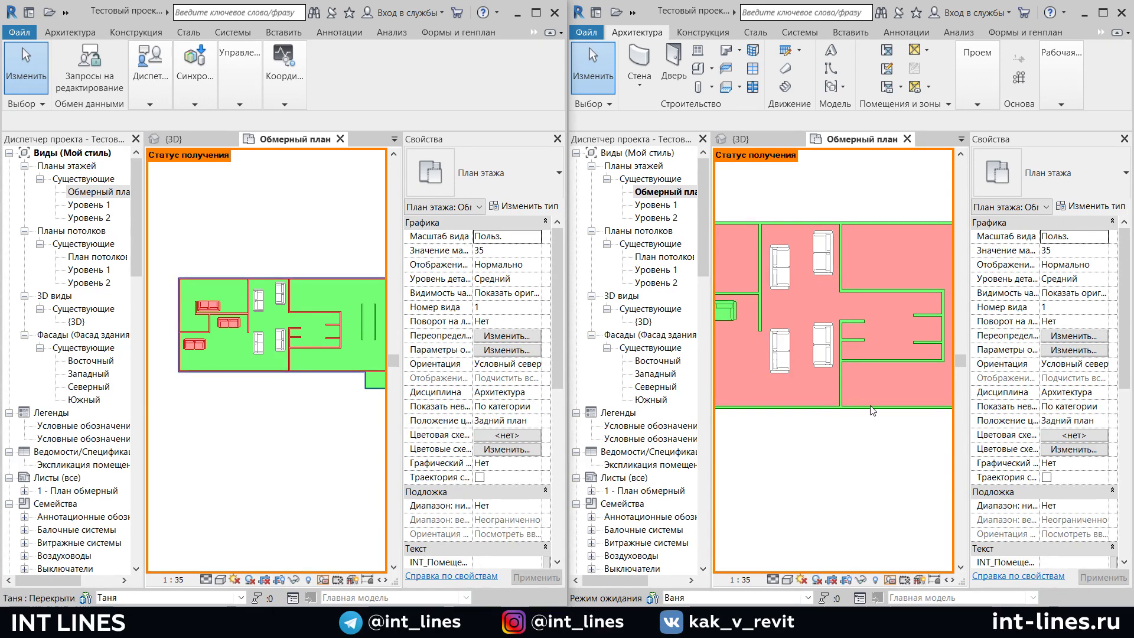
# Make the other user's read-only workset active and try placing another sofa, then cancel
pyautogui.scroll(2, 787, 348)
pyautogui.scroll(3, 787, 348)
pyautogui.scroll(-2, 778, 345)
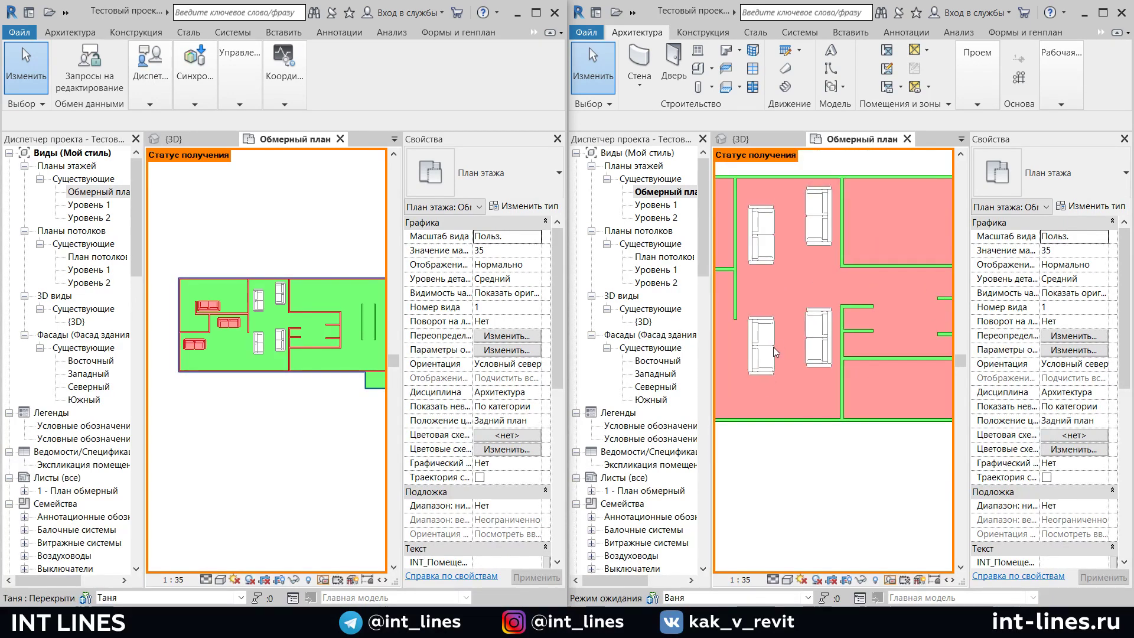
pyautogui.click(807, 598)
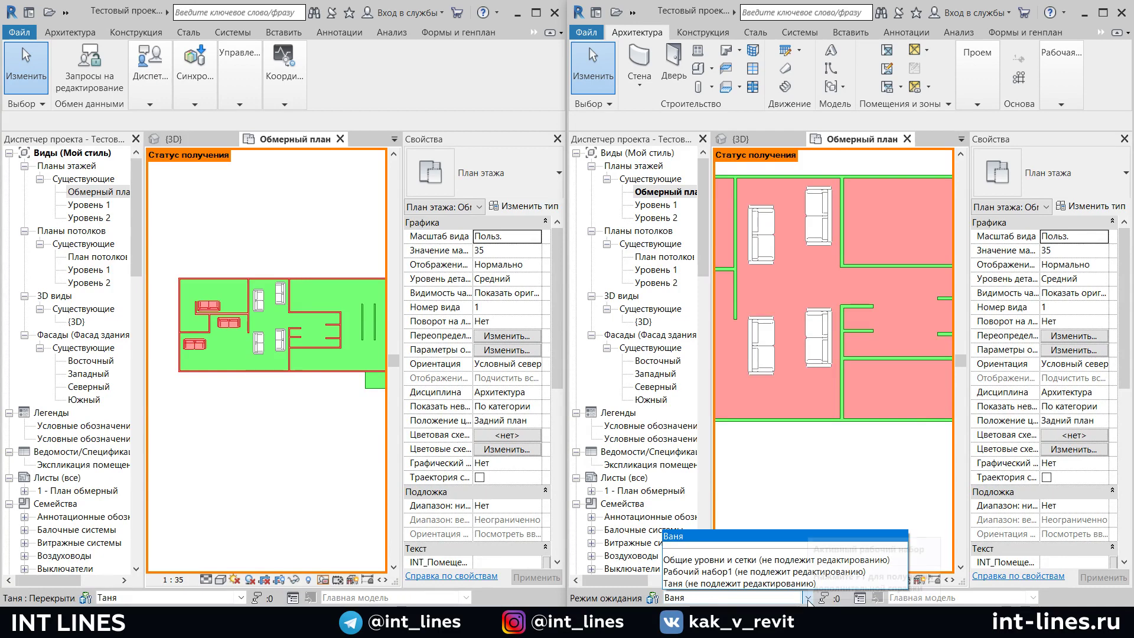
pyautogui.click(732, 583)
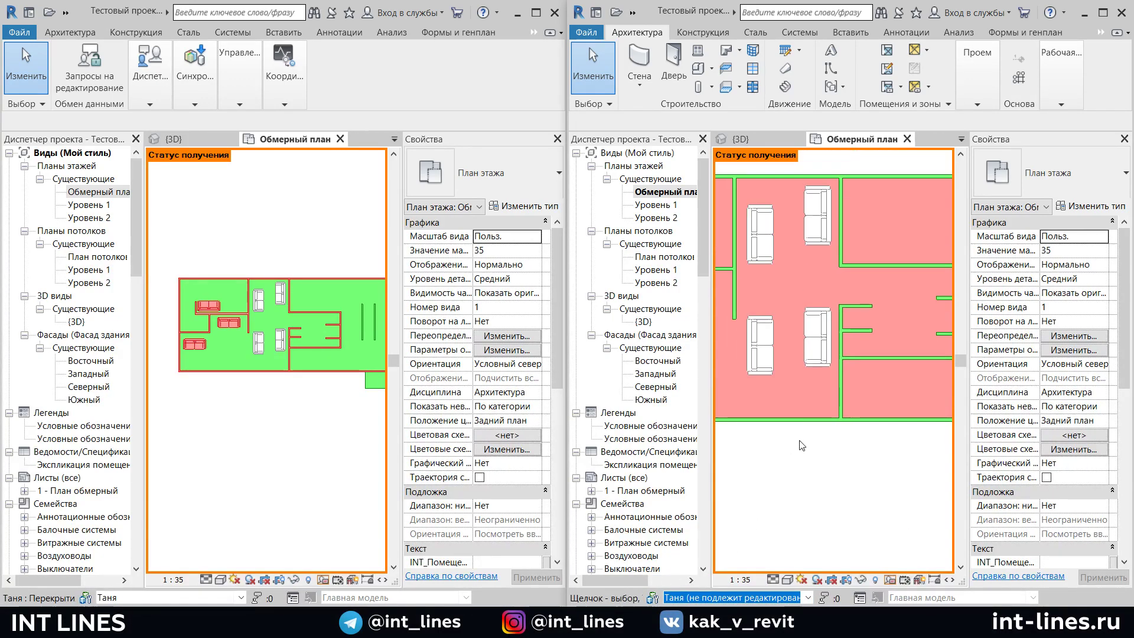
pyautogui.moveTo(747, 348); pyautogui.dragTo(790, 349, button='middle')
pyautogui.click(789, 345)
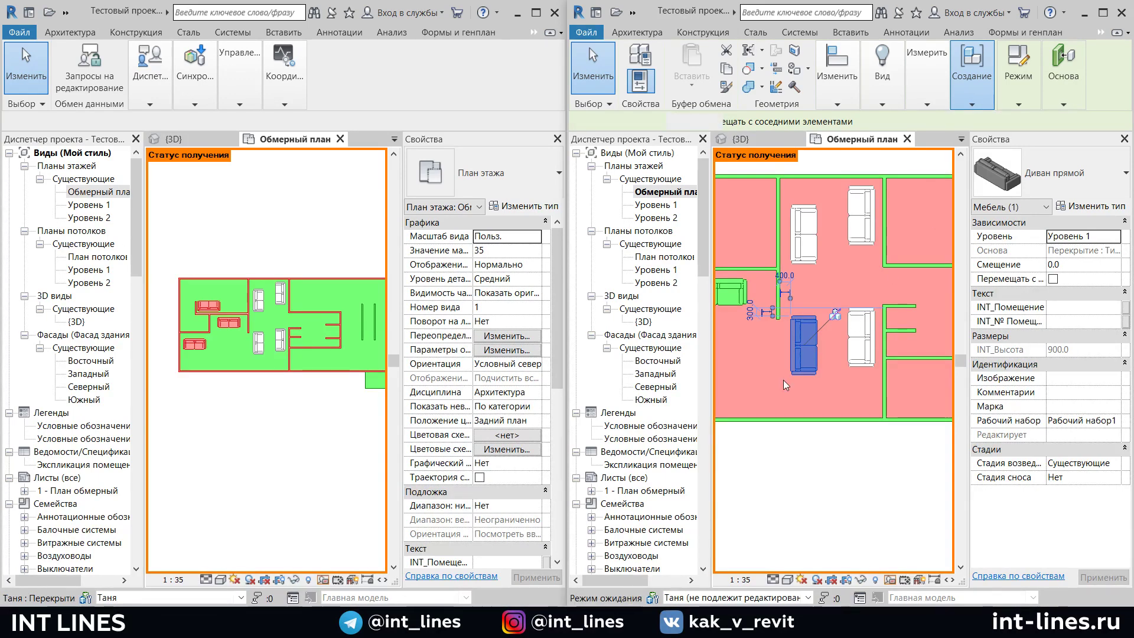
pyautogui.moveTo(783, 385); pyautogui.dragTo(864, 379, button='middle')
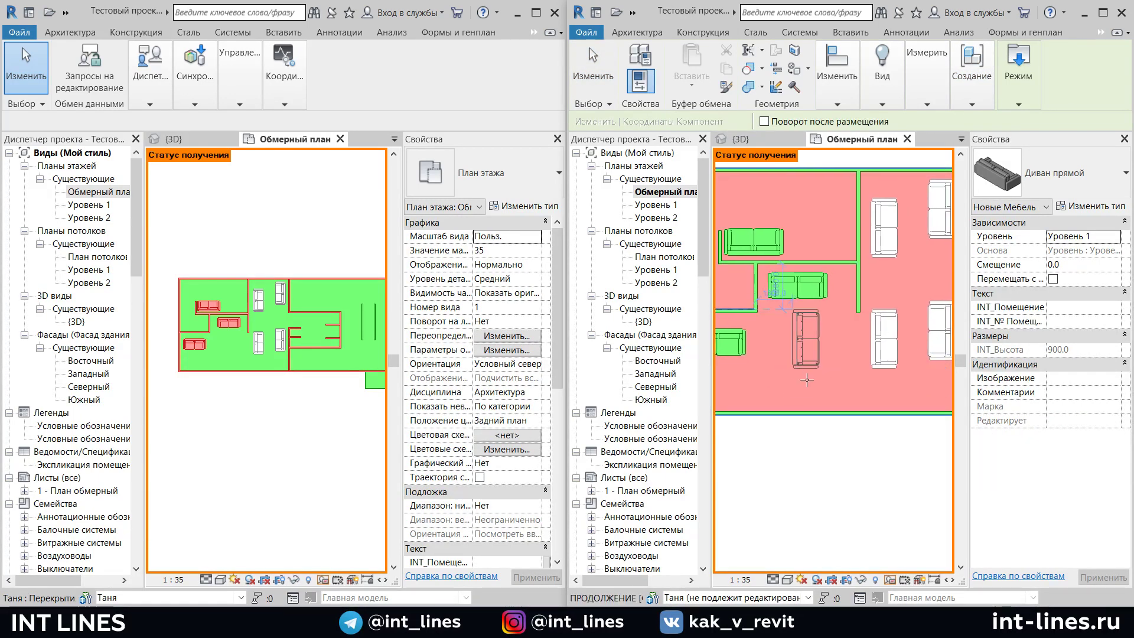
pyautogui.press('Escape')
pyautogui.press('Escape')
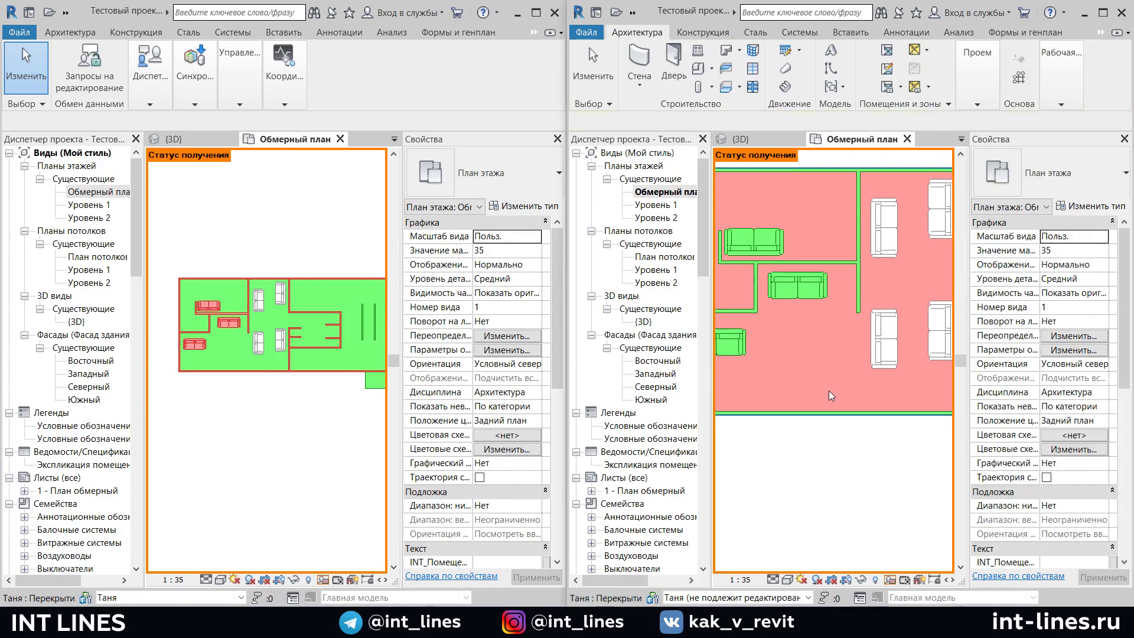
# Restore your own workset as active and bring up the Notepad task list
pyautogui.scroll(-1, 828, 391)
pyautogui.click(807, 597)
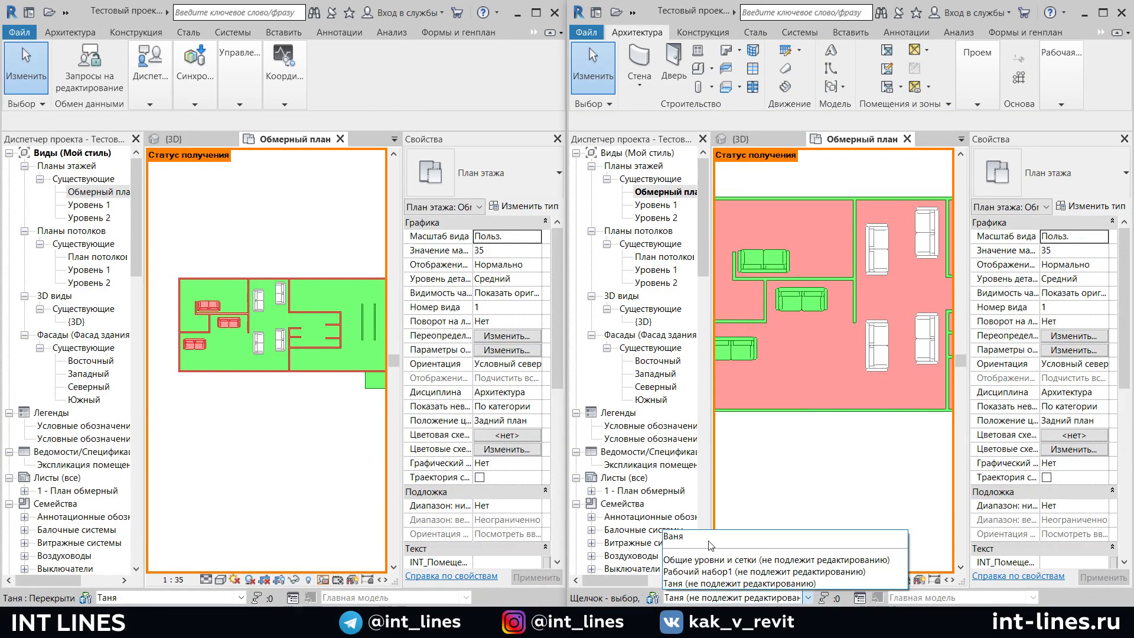
pyautogui.click(709, 542)
pyautogui.scroll(-1, 743, 476)
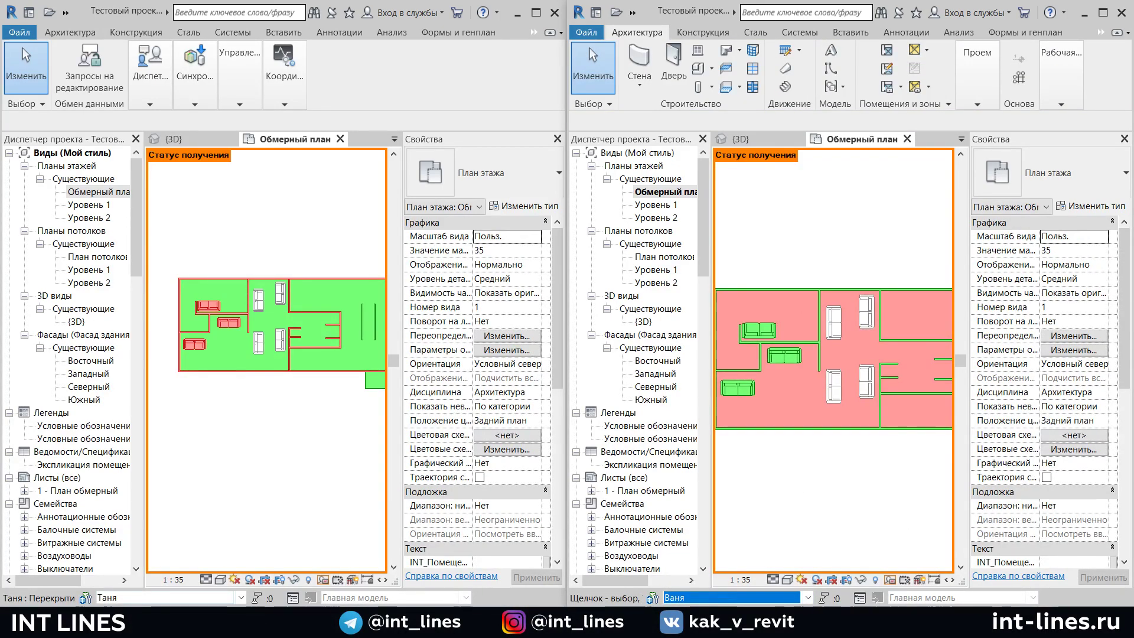
pyautogui.click(403, 623)
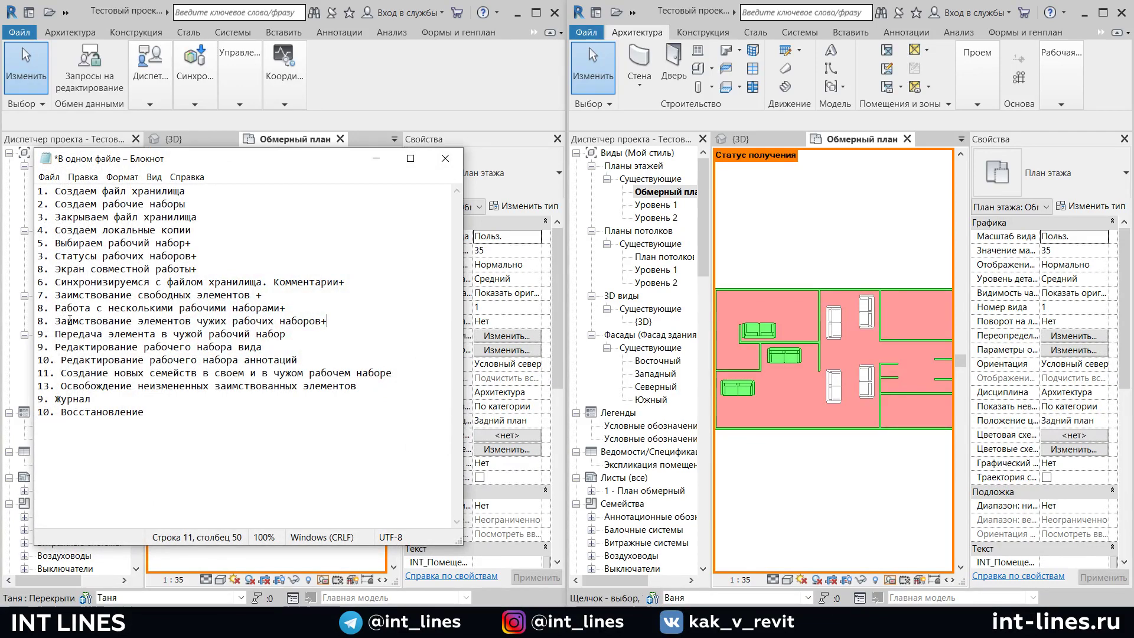
# Mark the workset-transfer task, hide Notepad, select the sofa, and review the Worksets overview
pyautogui.moveTo(61, 334); pyautogui.dragTo(287, 335)
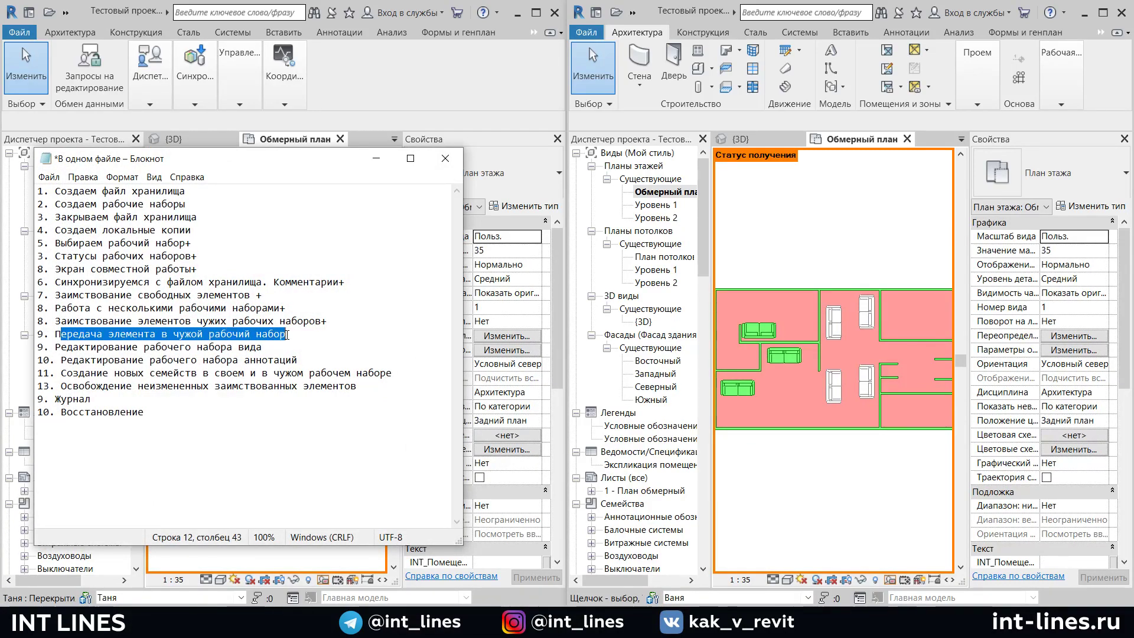
pyautogui.scroll(2, 774, 374)
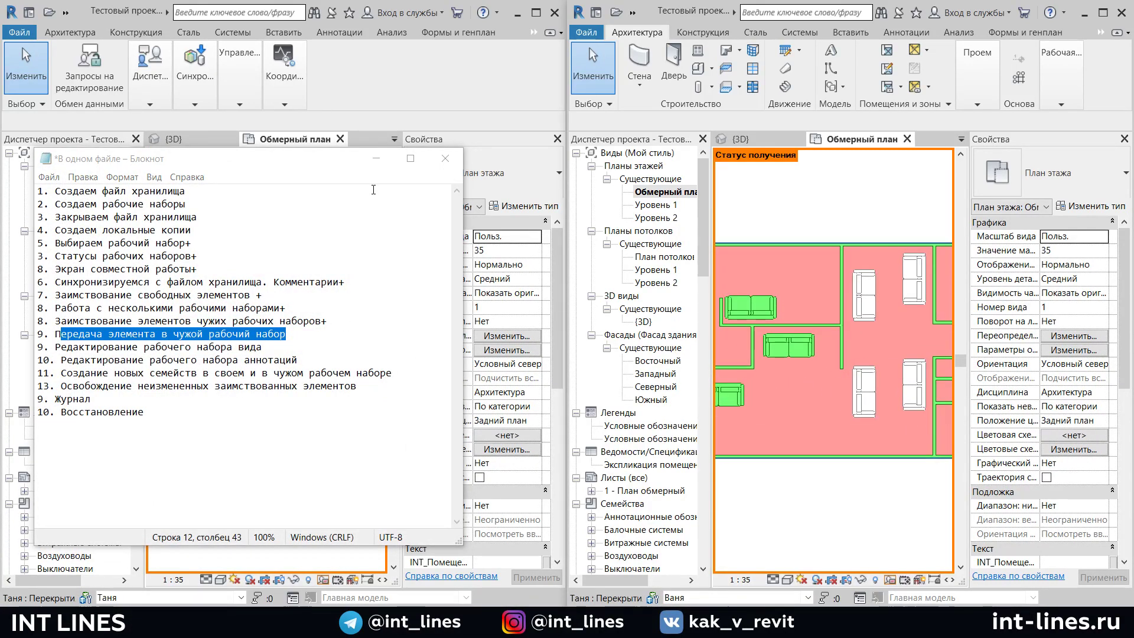
pyautogui.click(376, 158)
pyautogui.scroll(-2, 788, 352)
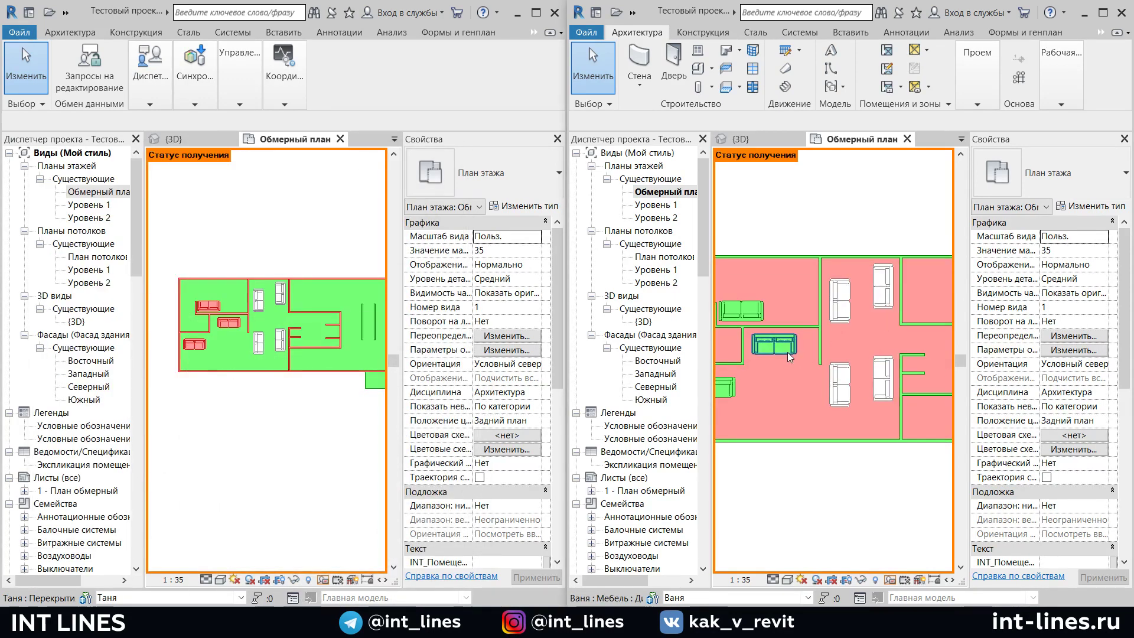
pyautogui.moveTo(773, 345)
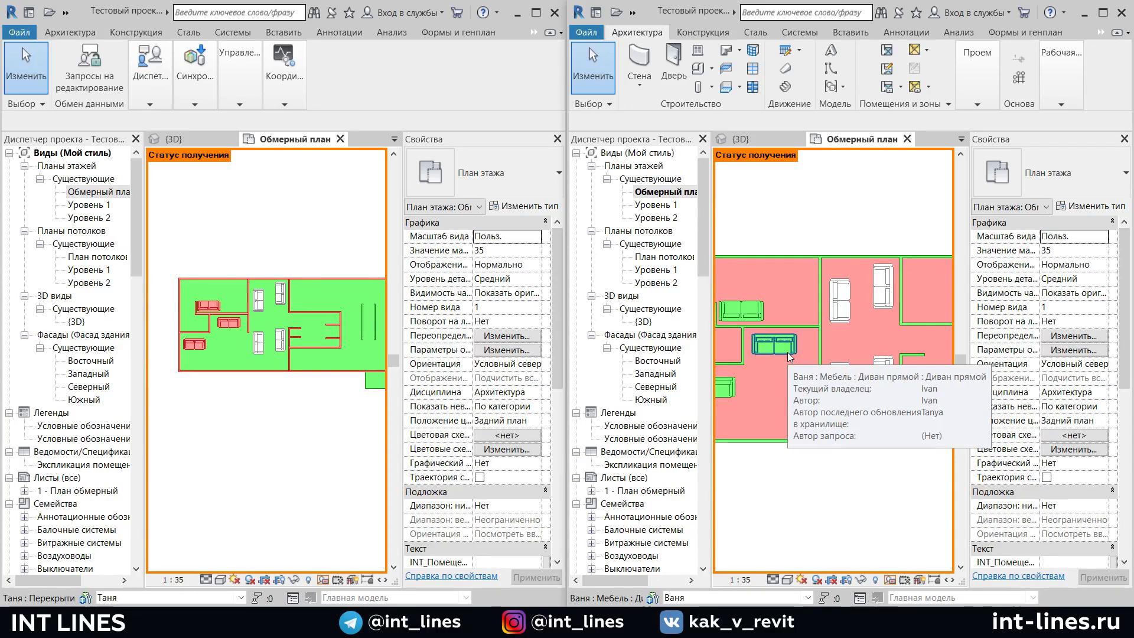
pyautogui.click(787, 352)
pyautogui.scroll(2, 788, 353)
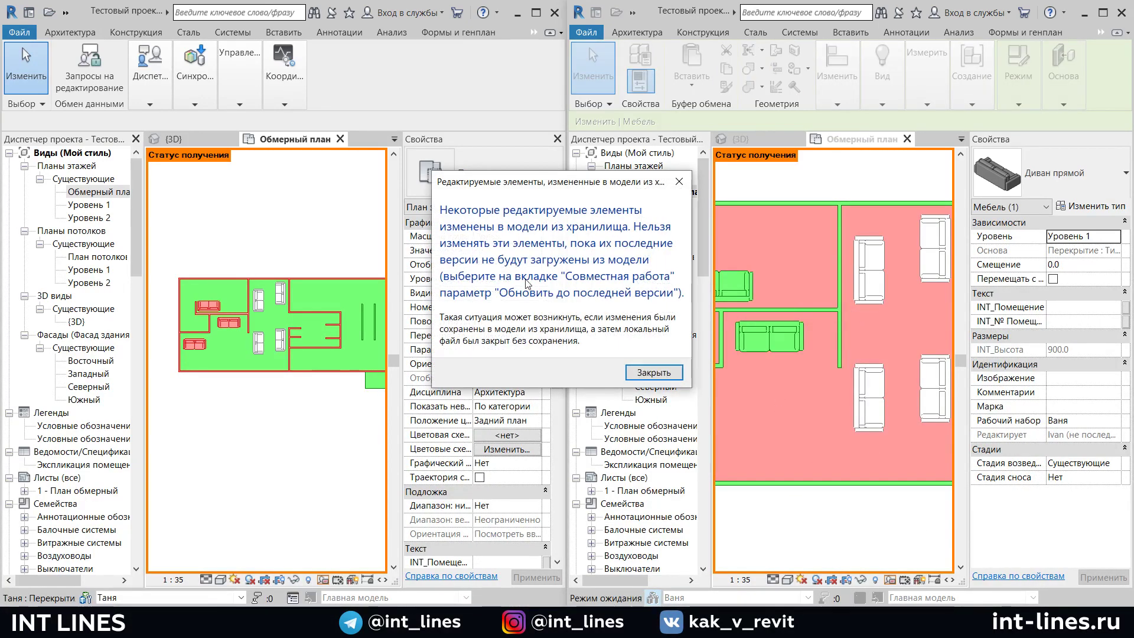
pyautogui.click(678, 183)
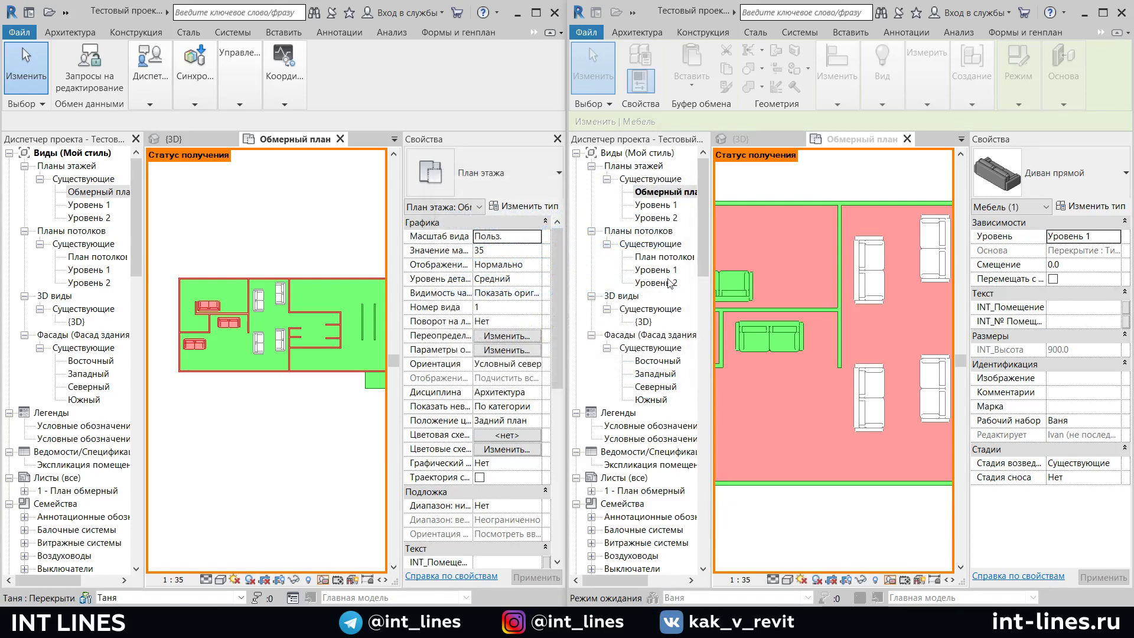
pyautogui.click(652, 597)
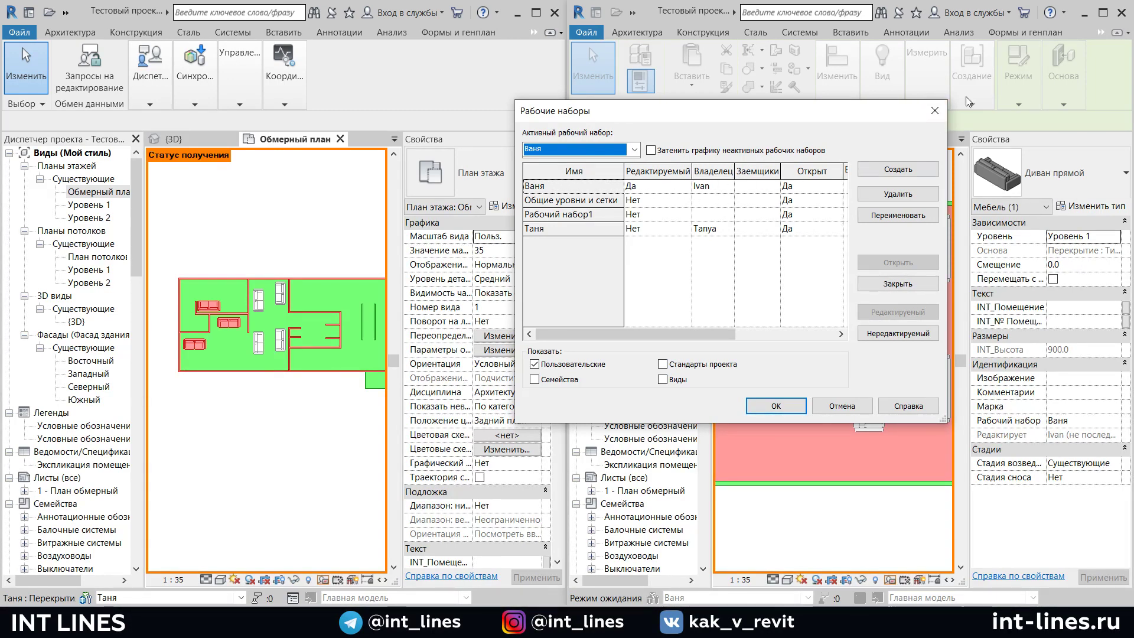
pyautogui.click(934, 111)
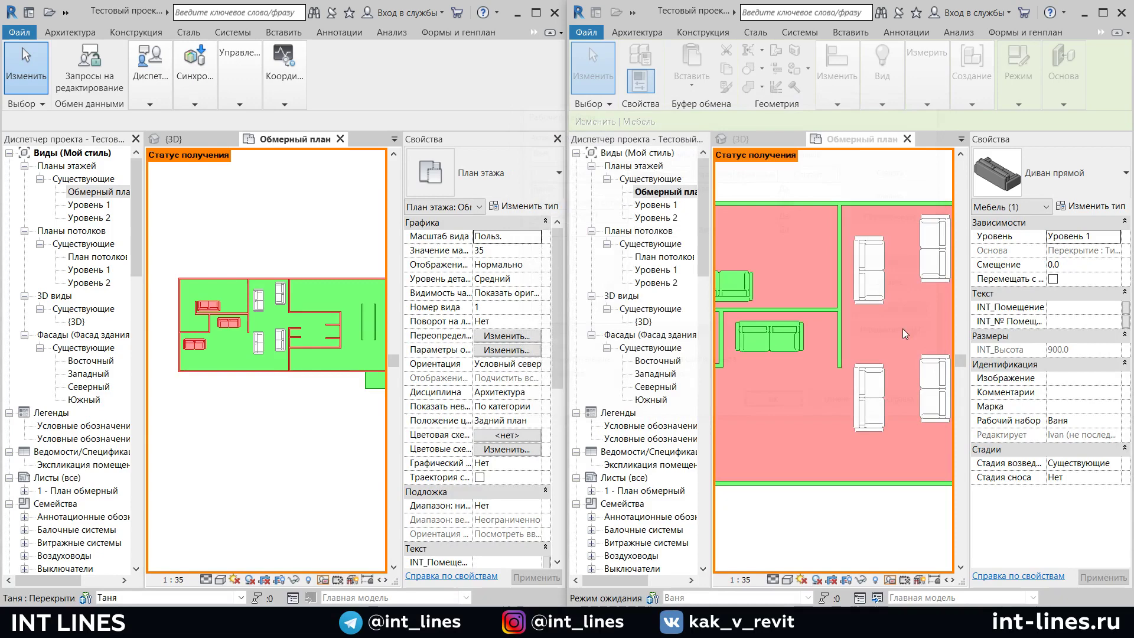
# Try assigning the sofa to the other user's workset, then cancel the outdated-file error
pyautogui.click(761, 342)
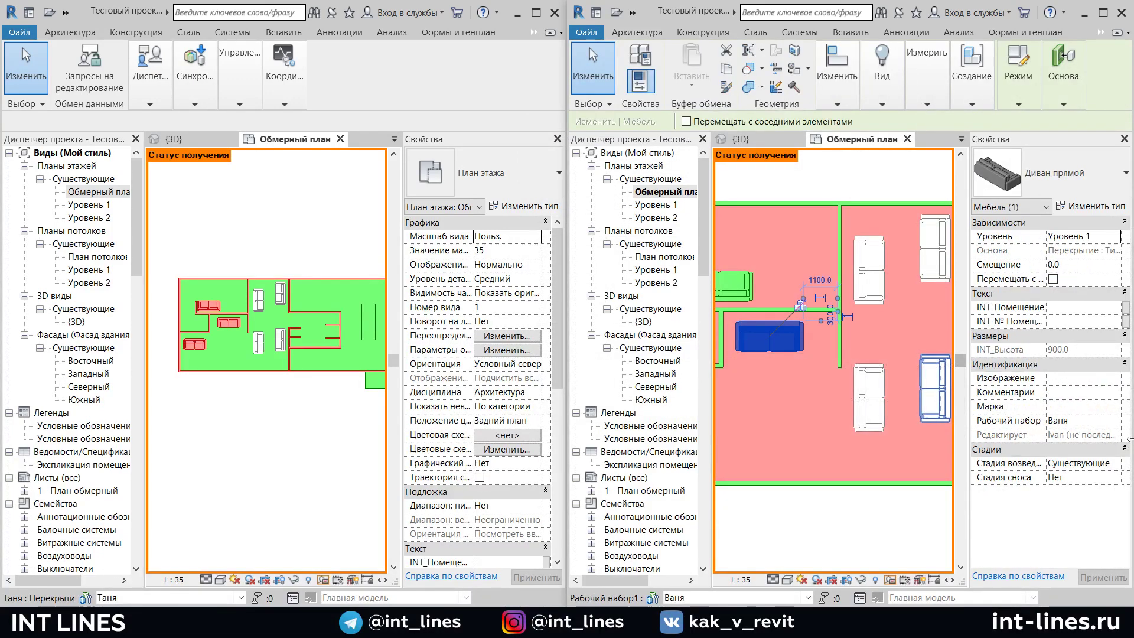
pyautogui.click(1110, 420)
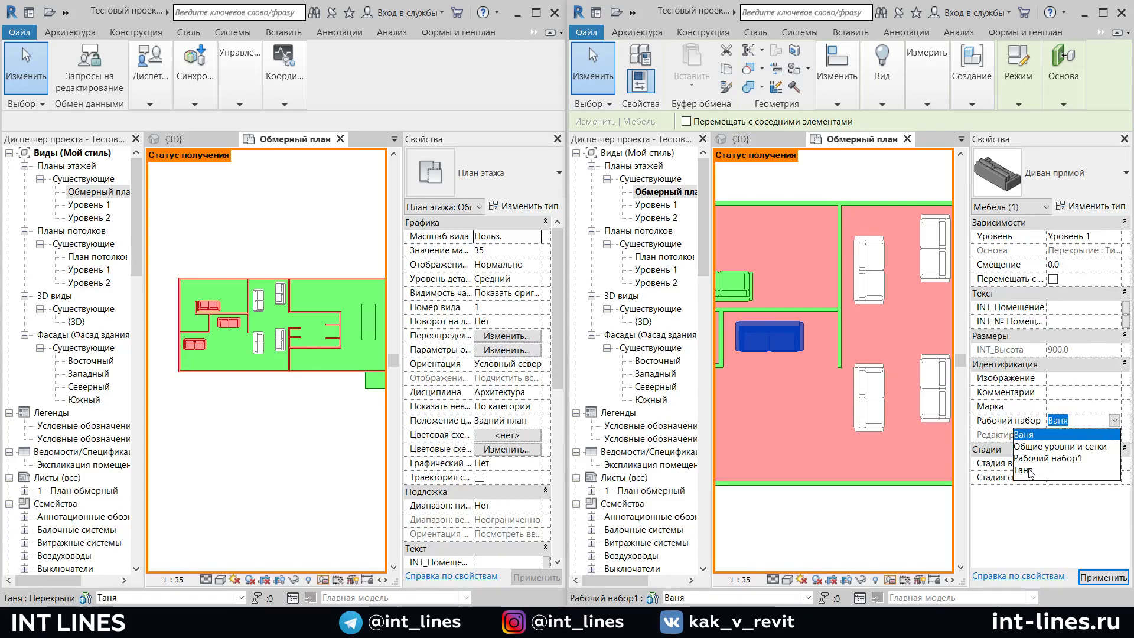
pyautogui.click(1045, 469)
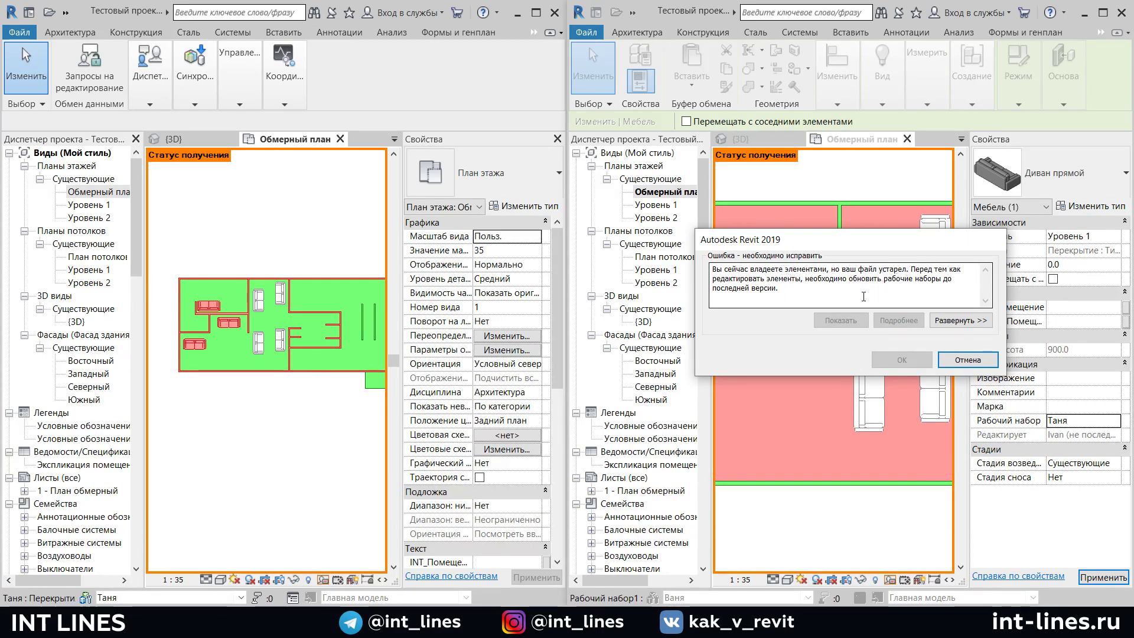
pyautogui.click(966, 360)
pyautogui.click(773, 363)
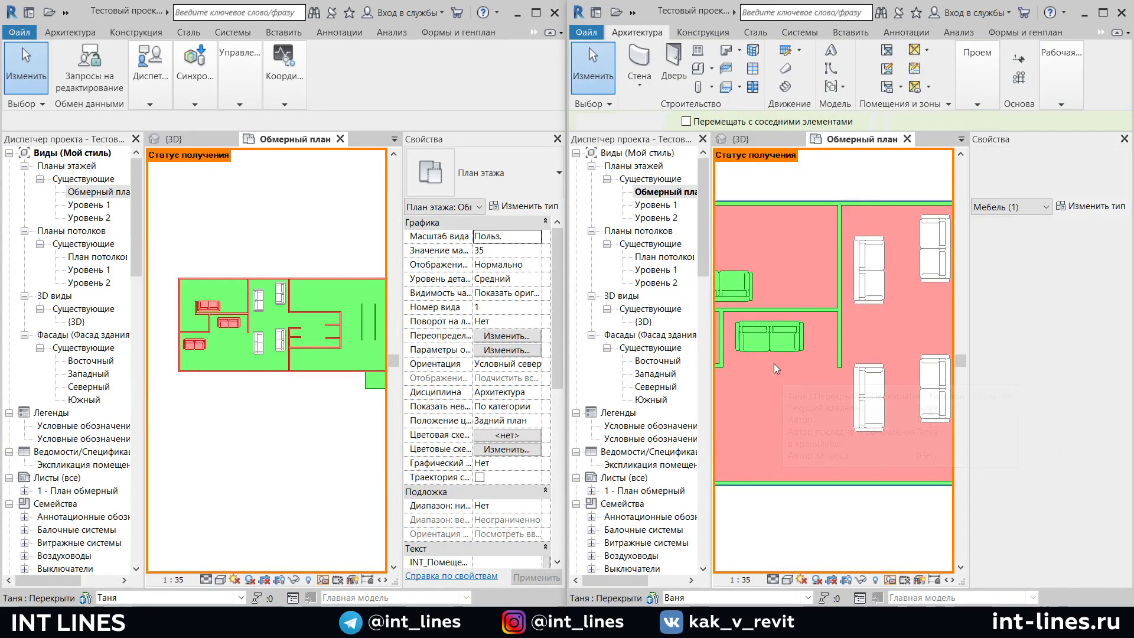
pyautogui.scroll(-2, 774, 367)
pyautogui.scroll(-1, 776, 378)
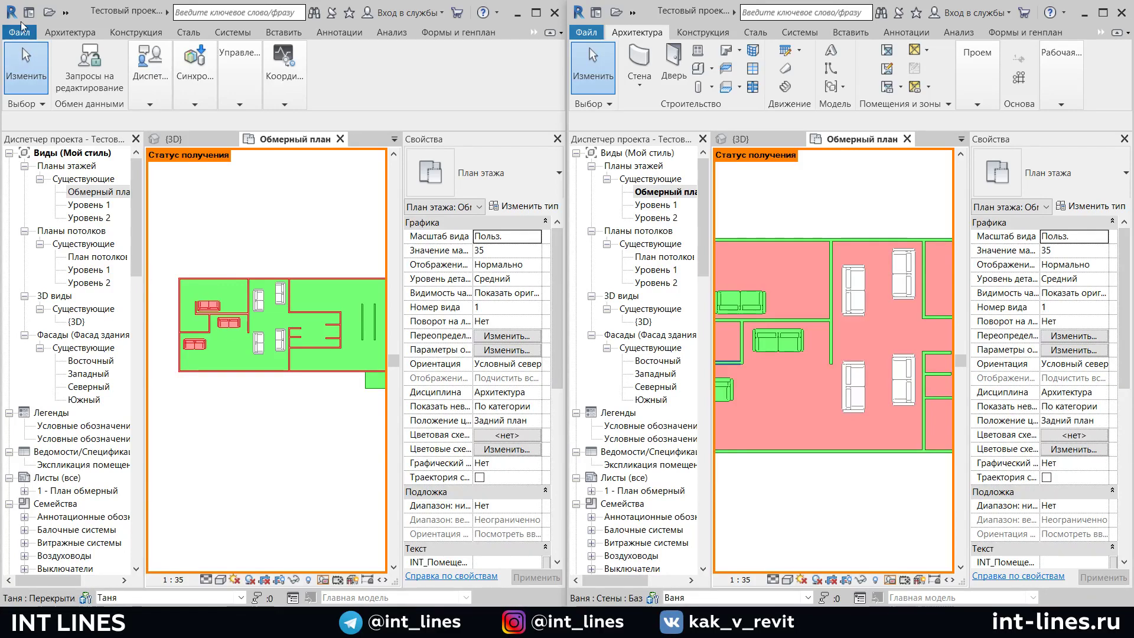
# Synchronize the right-hand copy with central without a comment
pyautogui.click(65, 12)
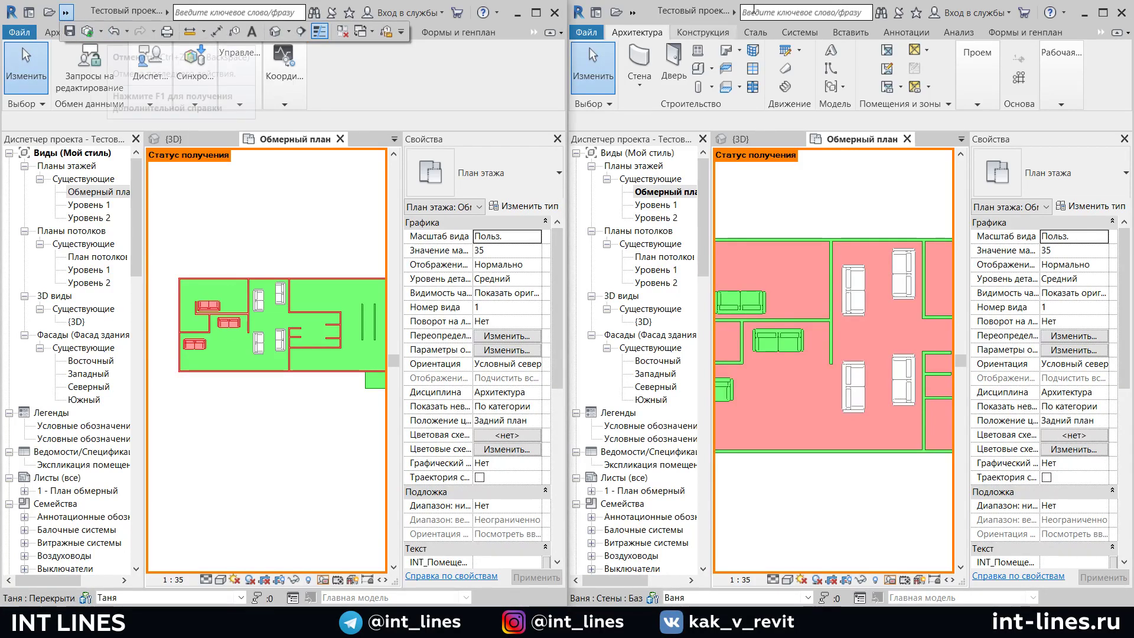
pyautogui.click(633, 12)
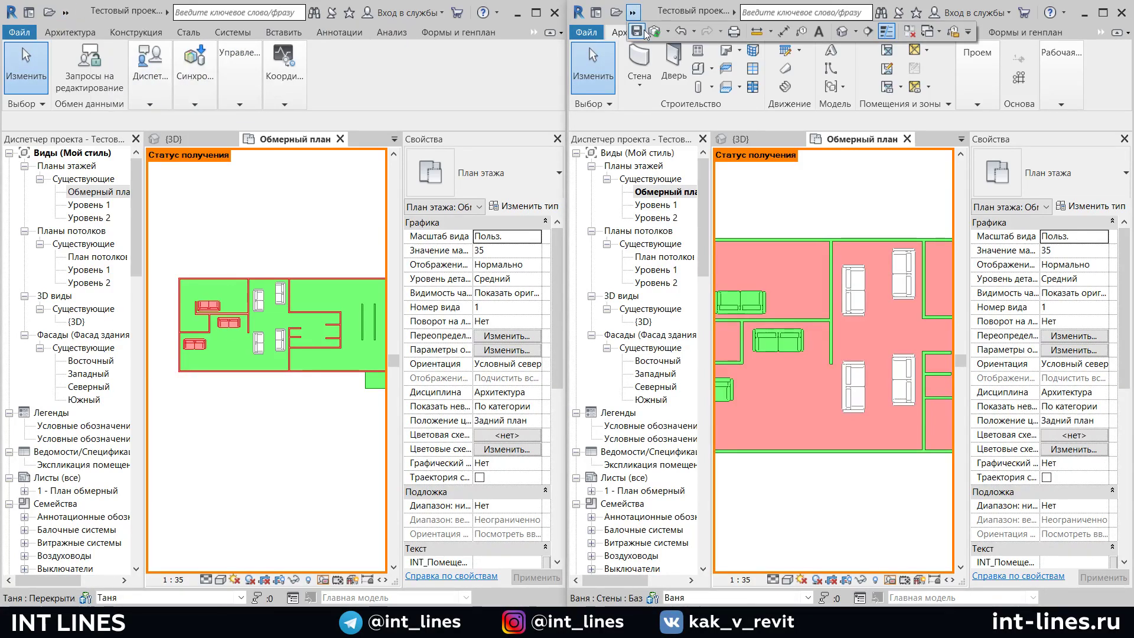
pyautogui.click(653, 31)
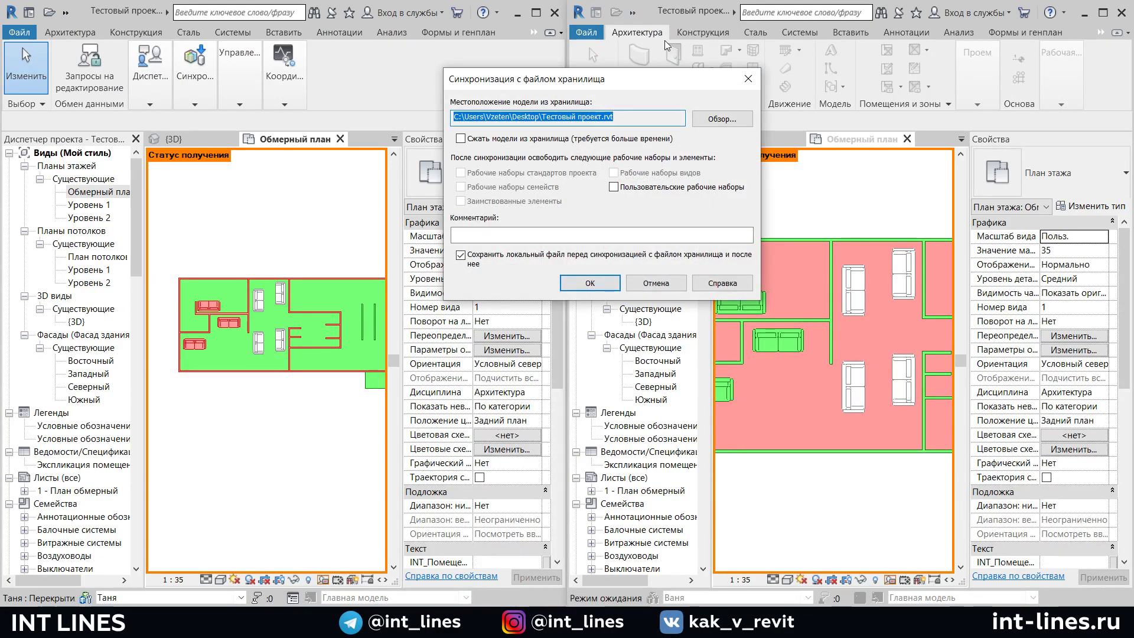
pyautogui.click(580, 284)
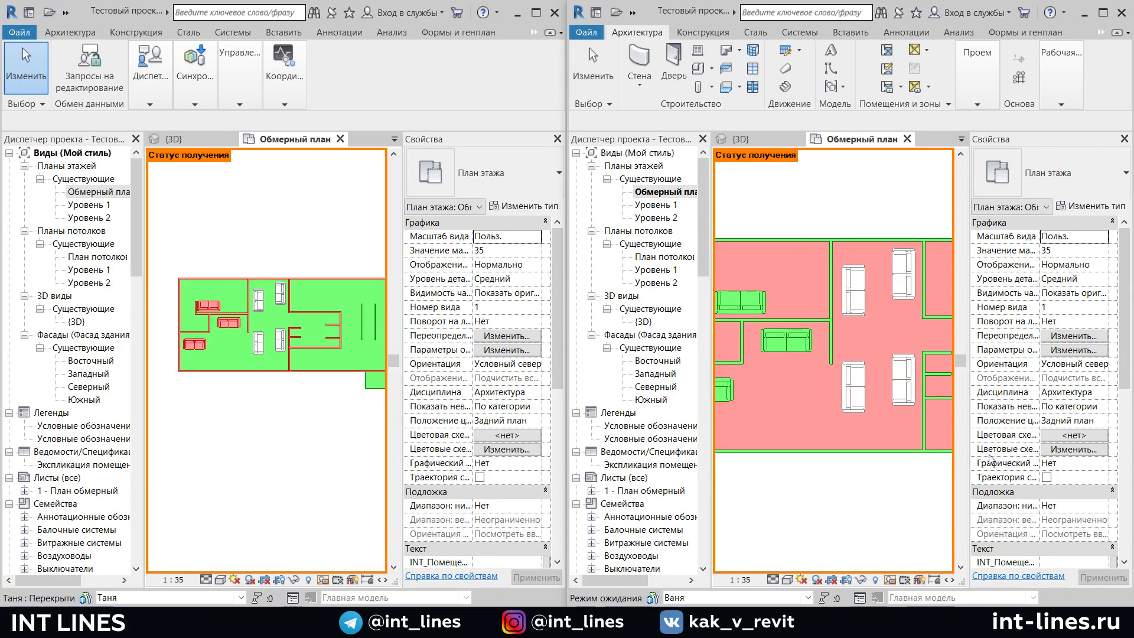
# Reassign the middle sofa to the other user's workset in the right-hand copy, then reselect it
pyautogui.scroll(2, 811, 404)
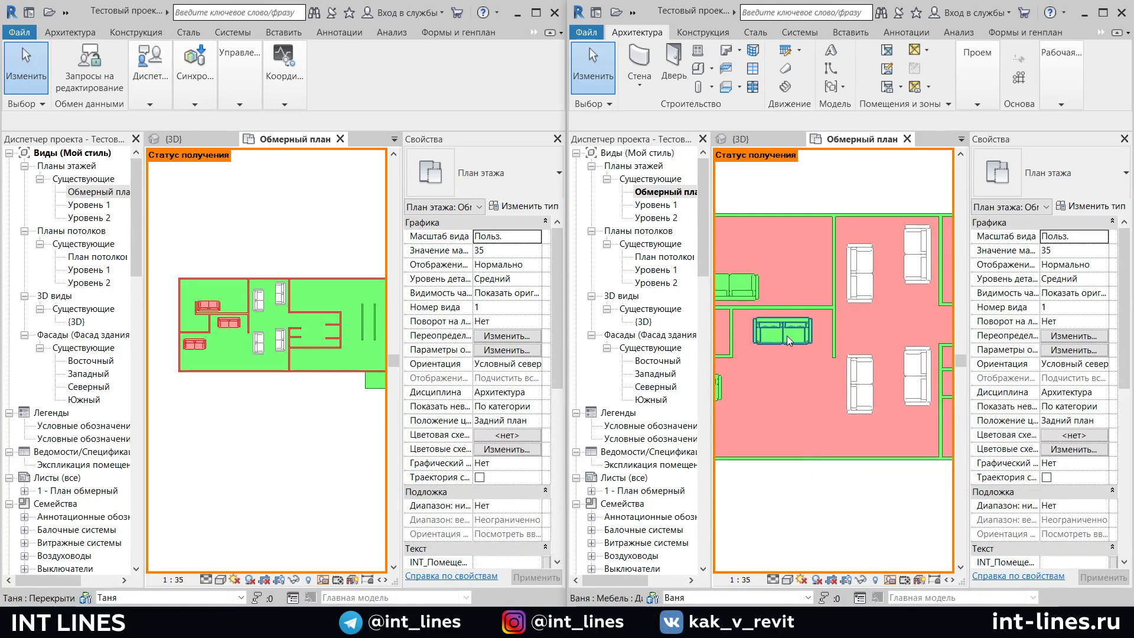
pyautogui.click(786, 335)
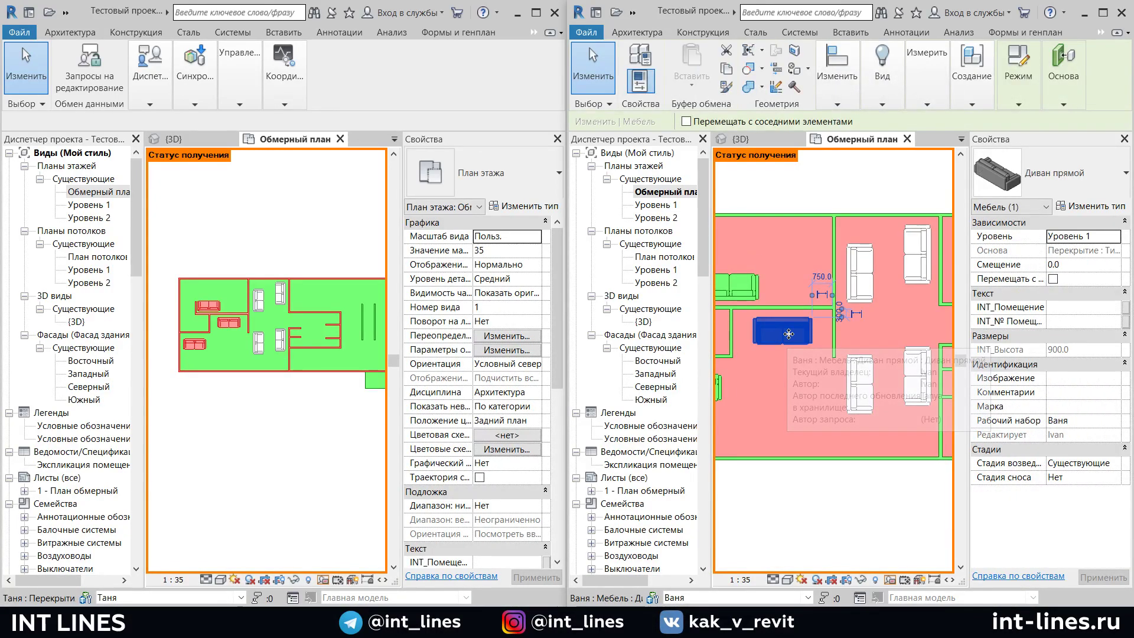
pyautogui.click(1119, 427)
pyautogui.click(1034, 474)
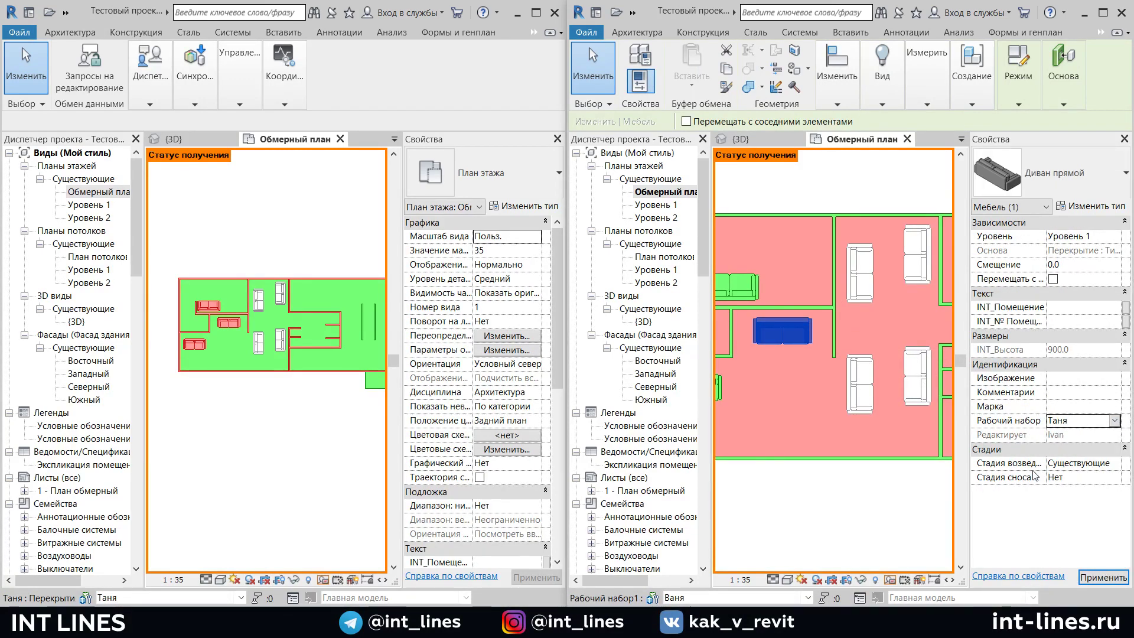
pyautogui.click(835, 514)
pyautogui.scroll(-2, 841, 508)
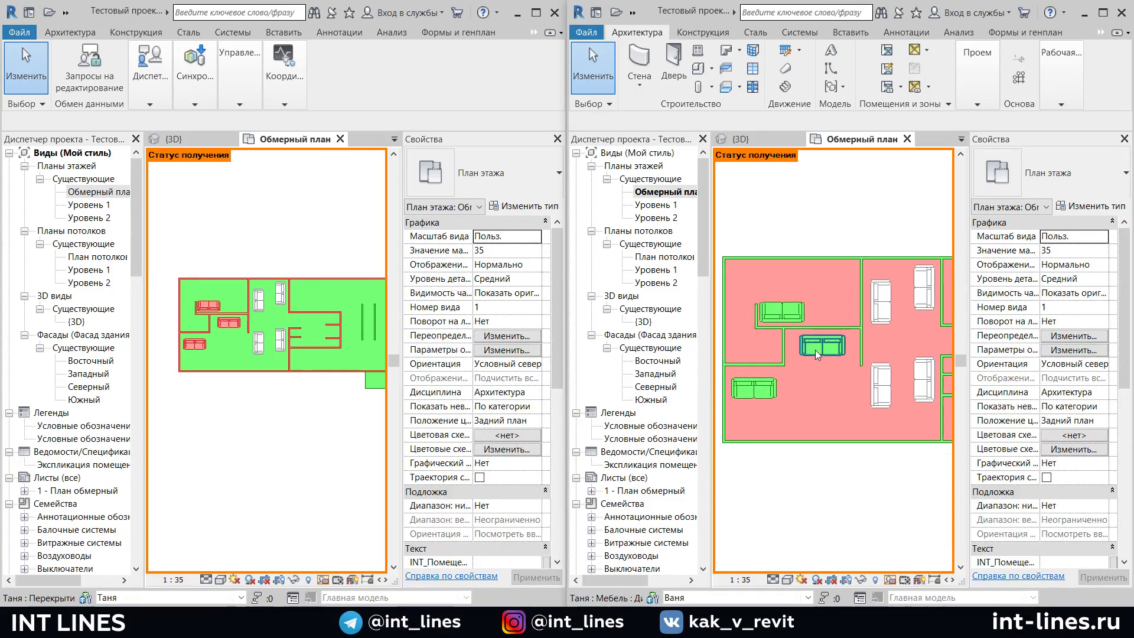
pyautogui.click(814, 350)
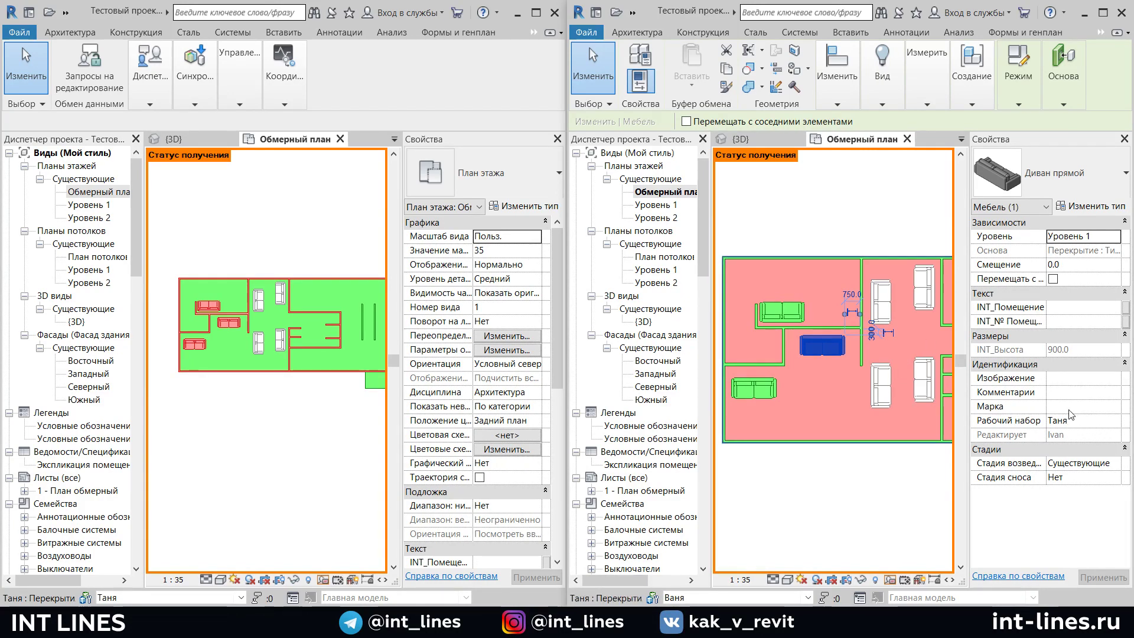
# Sync the right-hand copy with central, keeping borrowed elements released
pyautogui.click(633, 12)
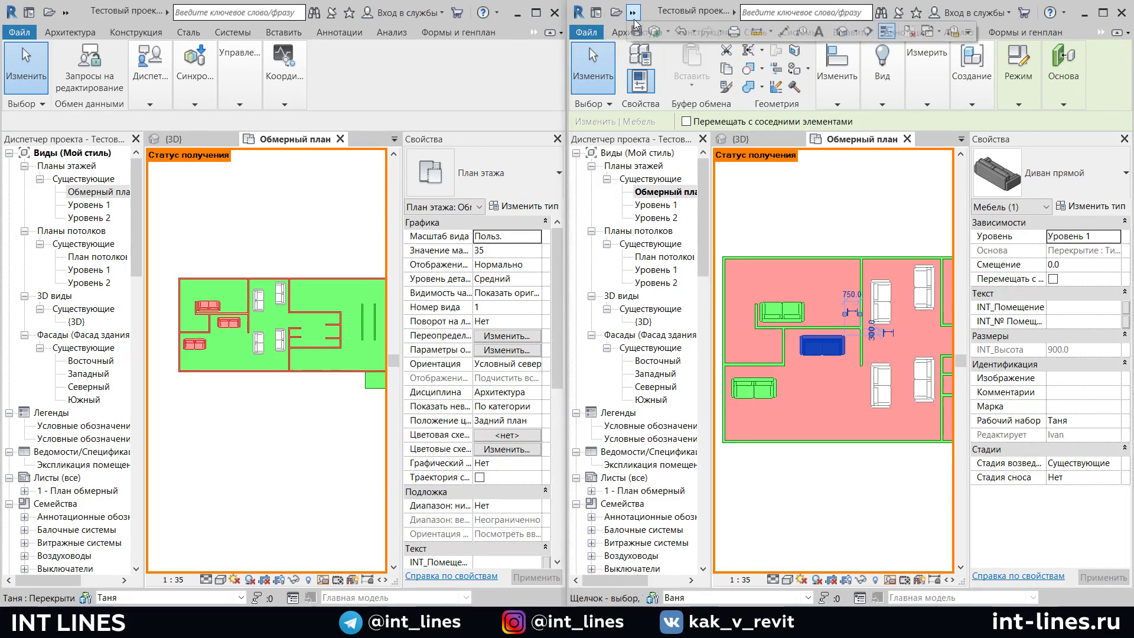
pyautogui.click(659, 28)
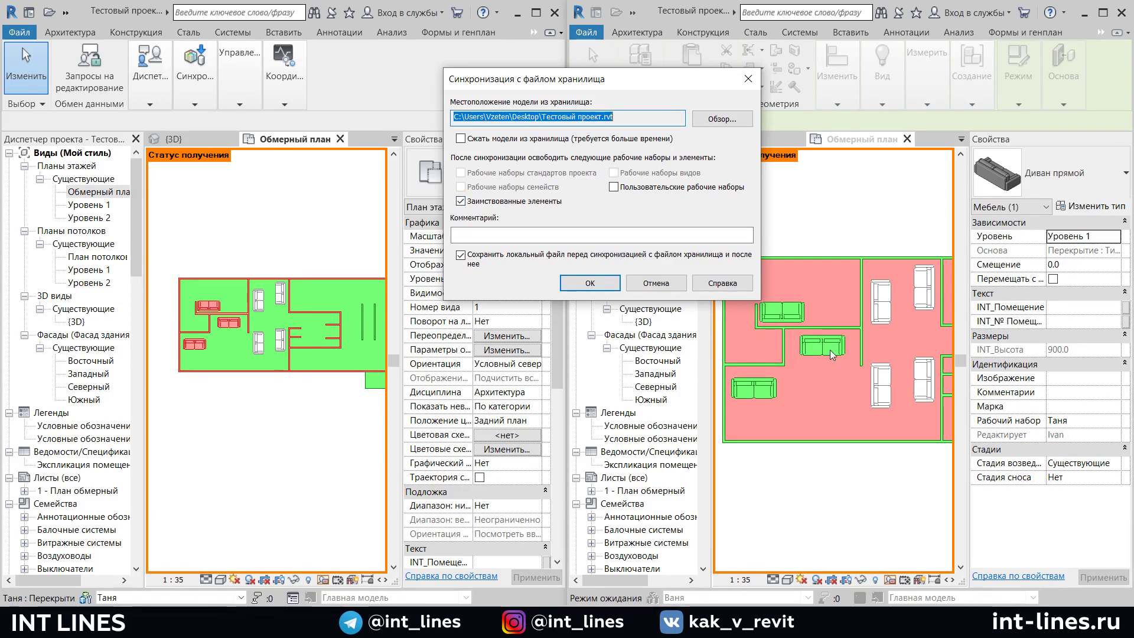
pyautogui.click(567, 286)
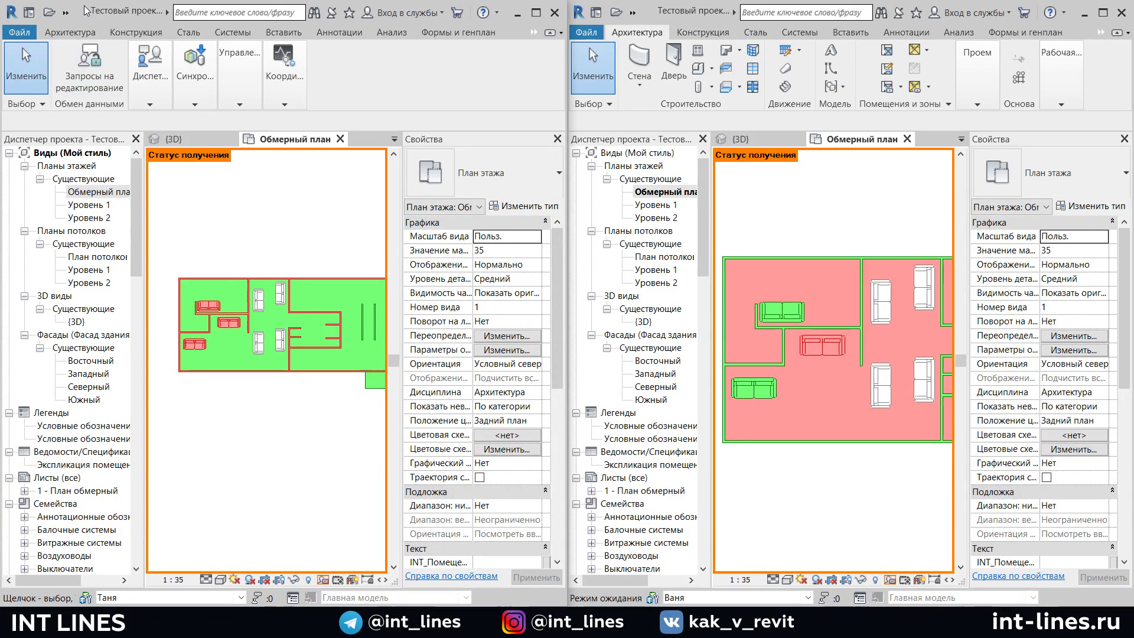
# Sync the left copy, confirm the sofa is now on workset Таня, and switch to the Notepad checklist
pyautogui.click(66, 12)
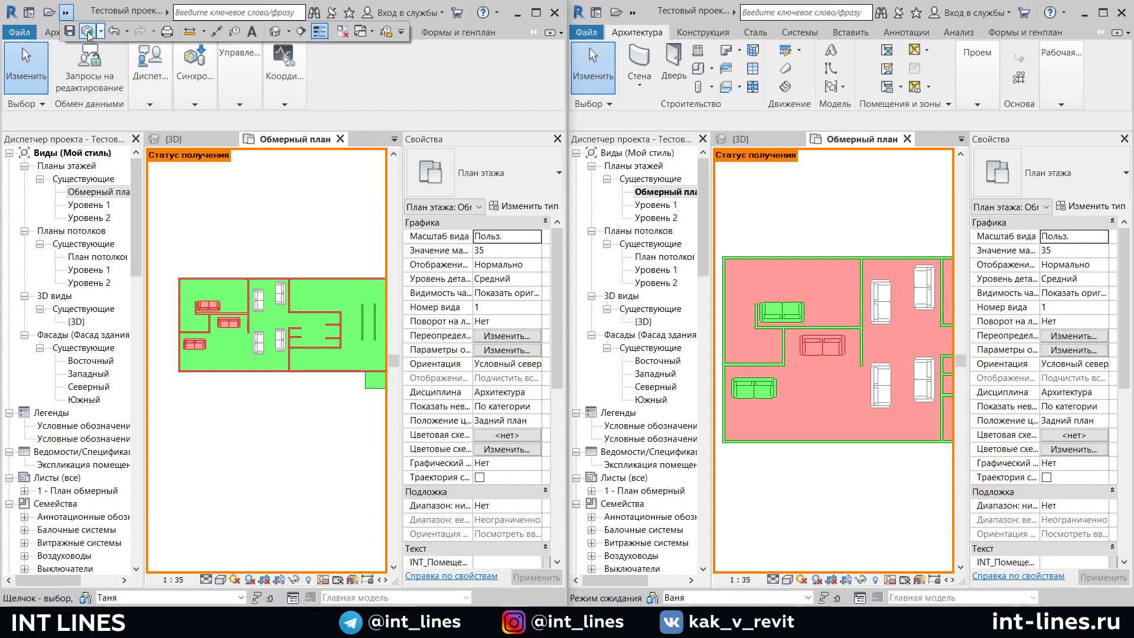
pyautogui.click(101, 31)
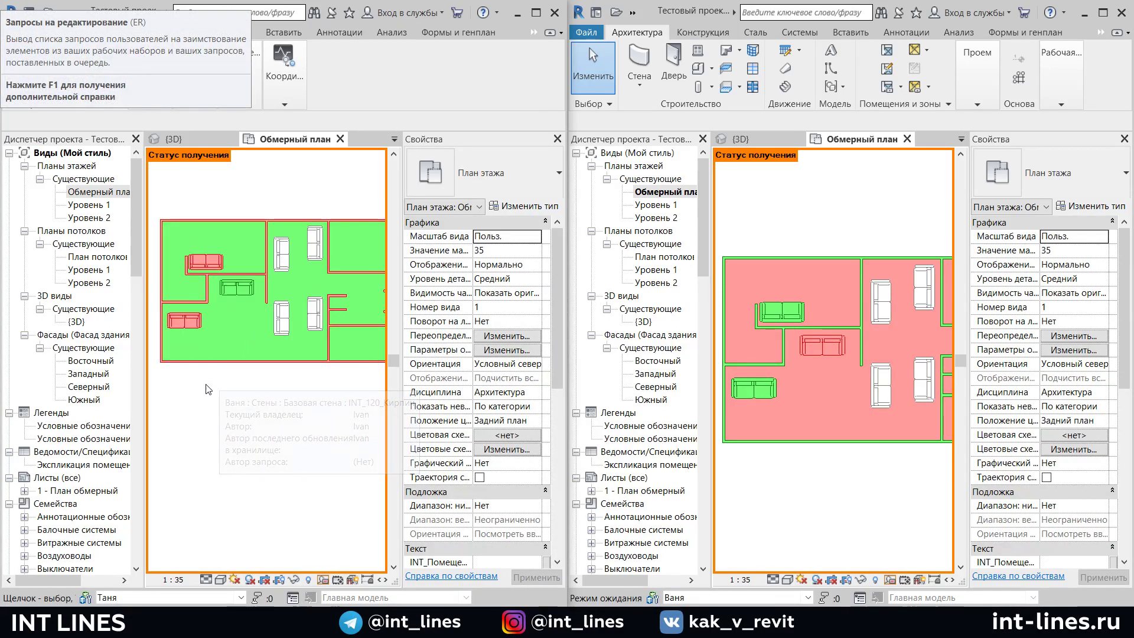
pyautogui.scroll(4, 221, 366)
pyautogui.click(238, 284)
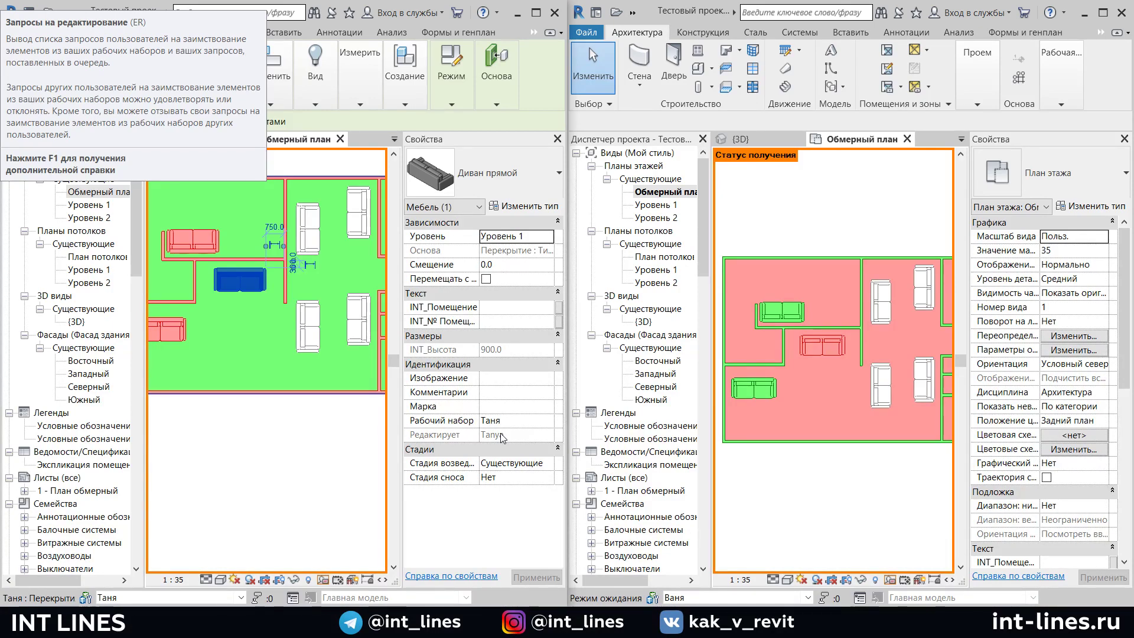
pyautogui.hotkey('alt', 'Tab')
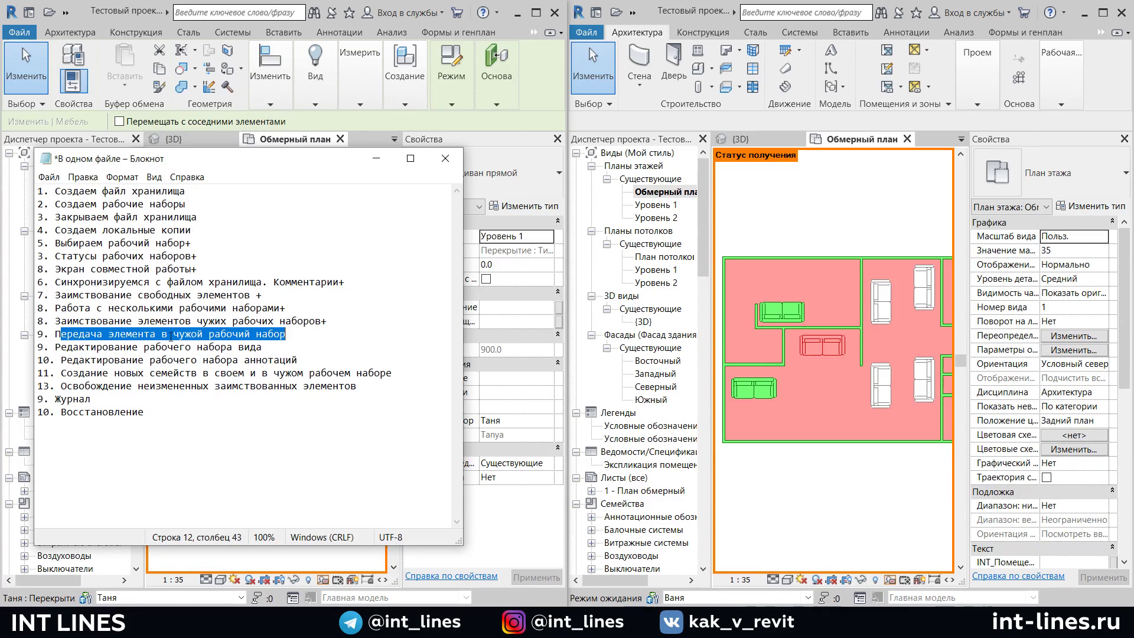
# Return to Revit and select, then clear, the floor slab to check its ownership
pyautogui.click(560, 483)
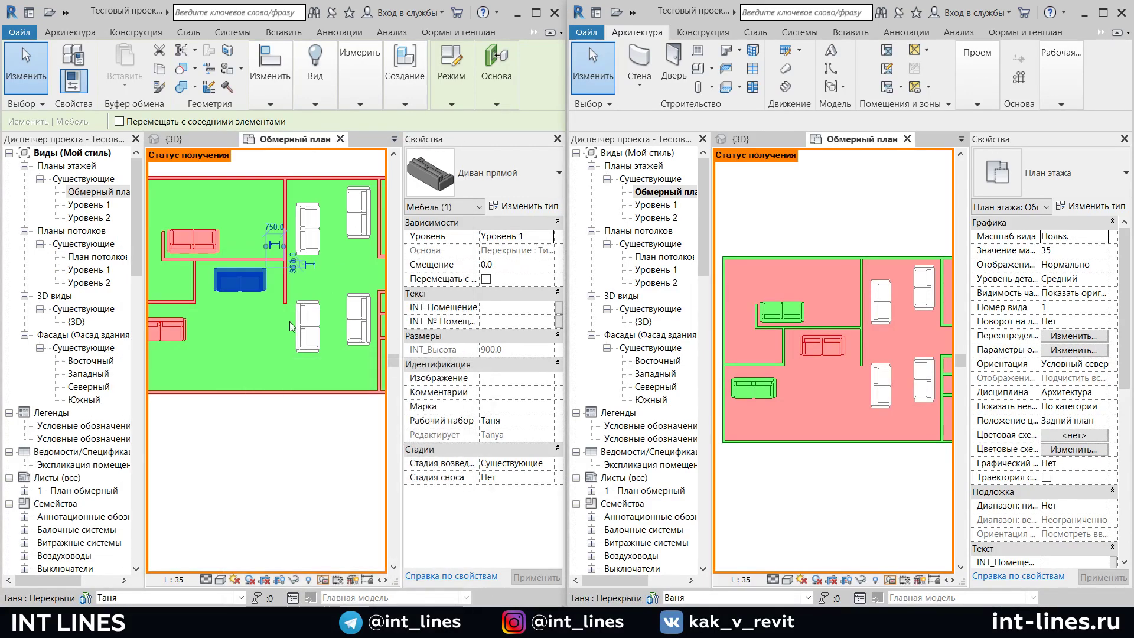
pyautogui.scroll(-2, 267, 343)
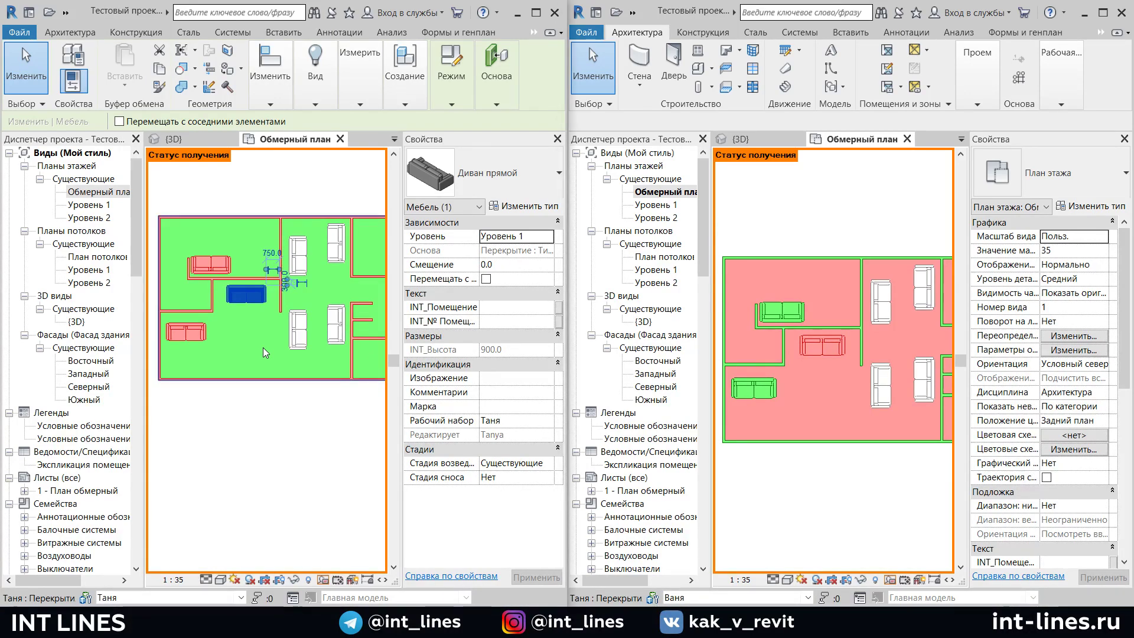
pyautogui.scroll(-2, 263, 347)
pyautogui.click(267, 348)
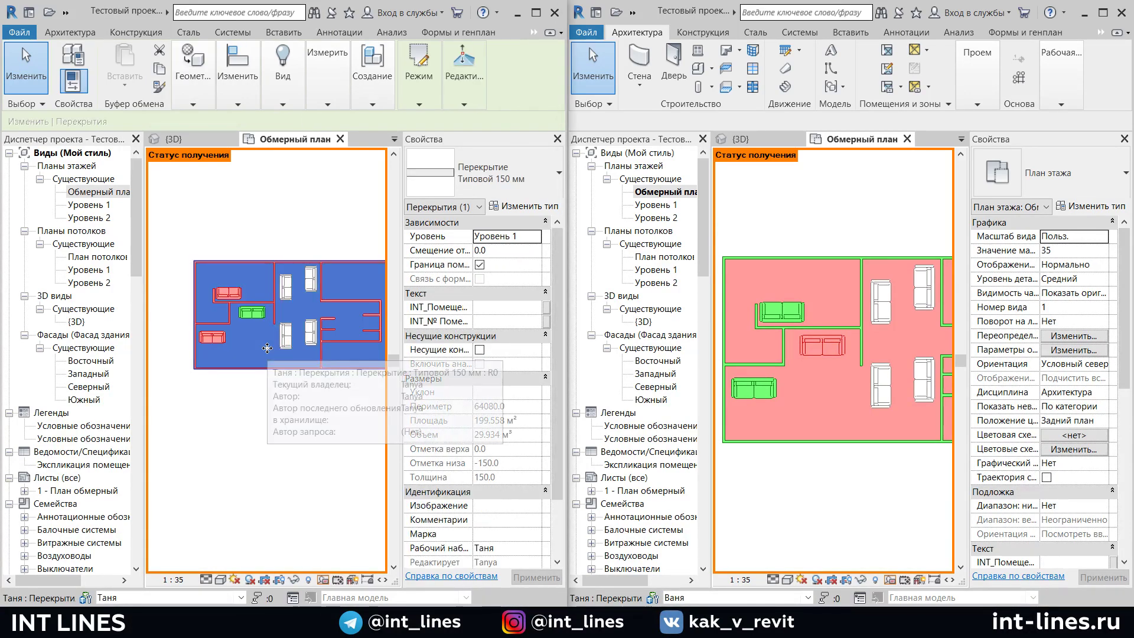
pyautogui.scroll(-2, 233, 426)
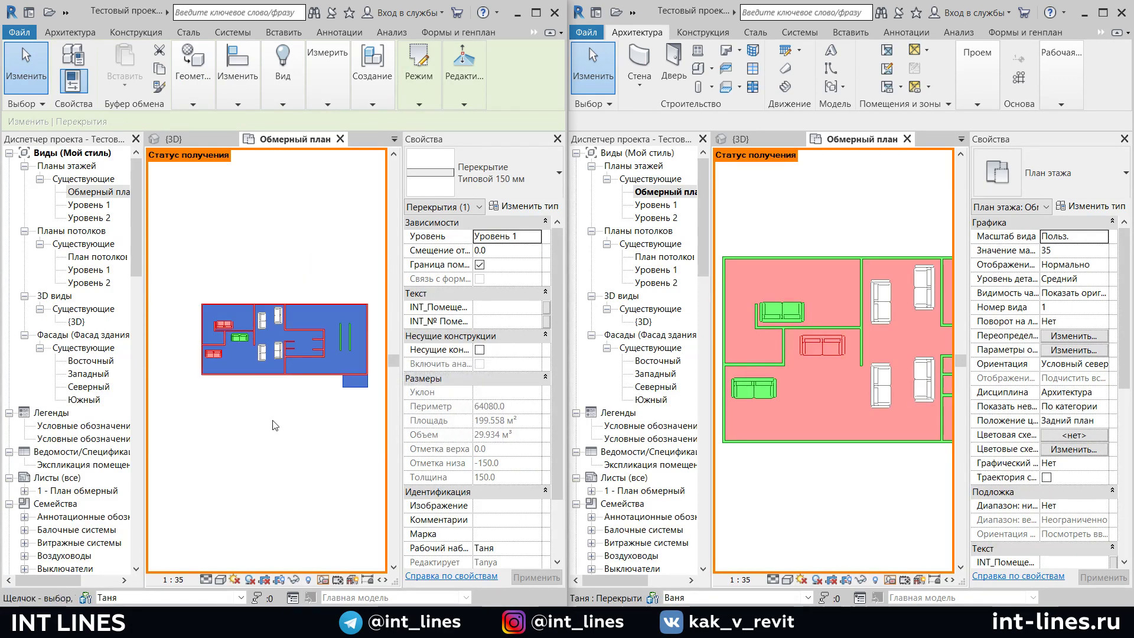
pyautogui.click(274, 426)
pyautogui.moveTo(299, 425); pyautogui.dragTo(270, 412, button='middle')
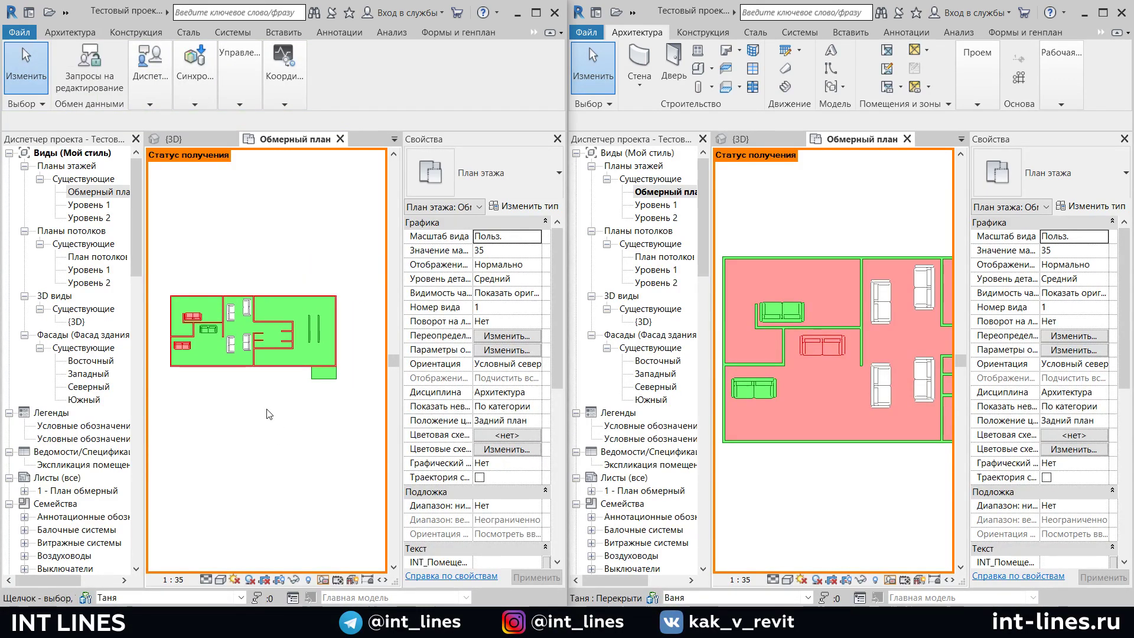
# Open the Обмерный план floor plan, keeping its name, and recentre the apartment
pyautogui.click(121, 192)
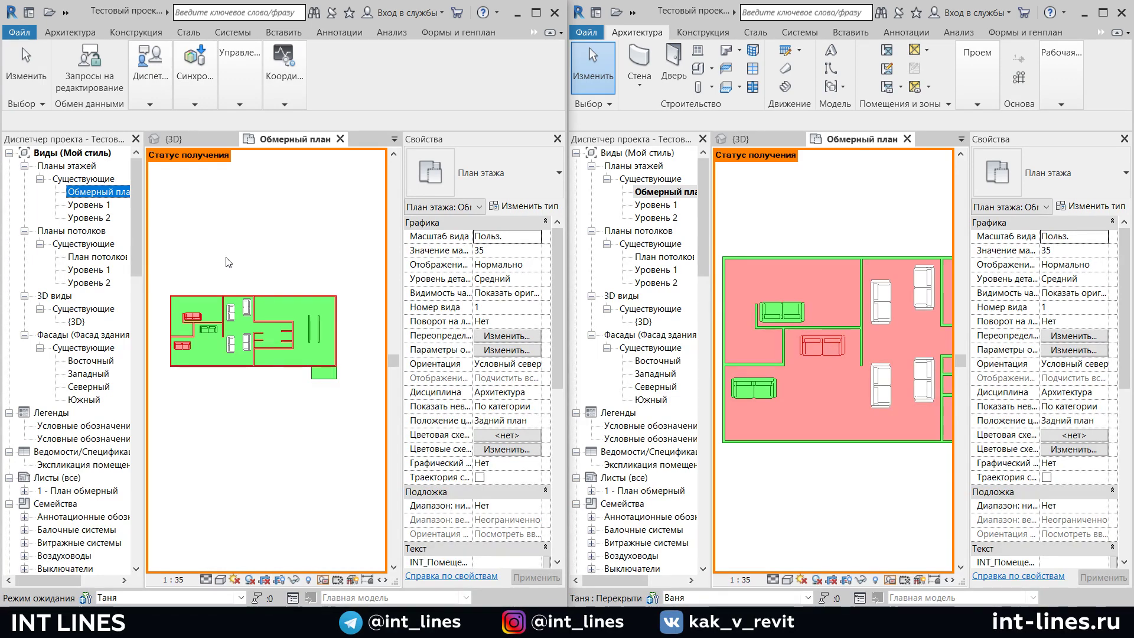
pyautogui.click(92, 192)
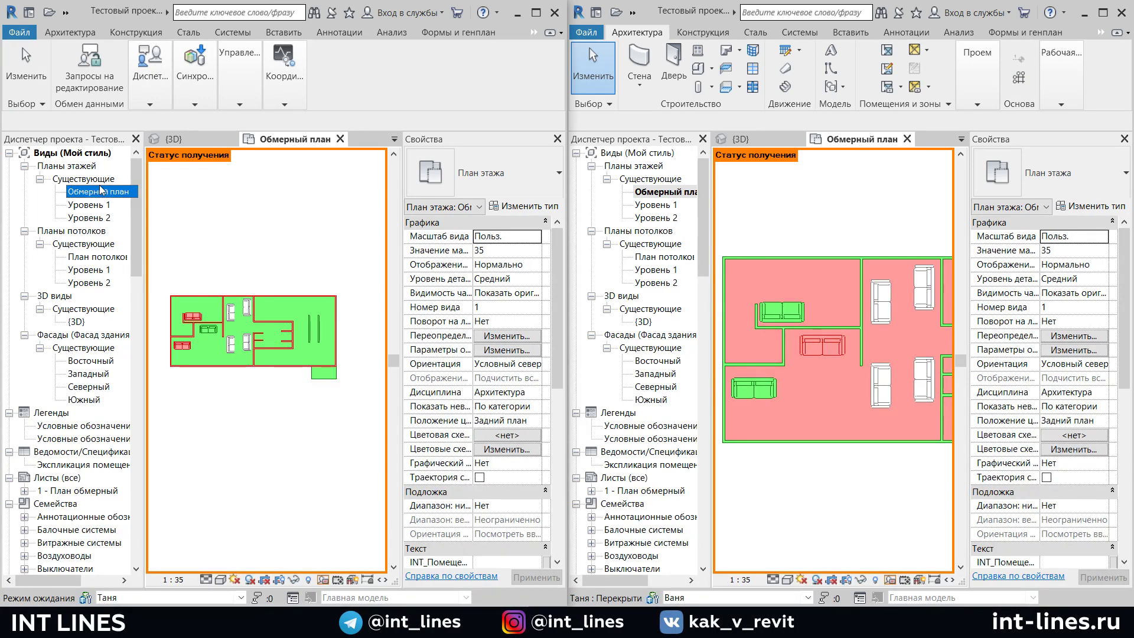
pyautogui.click(263, 427)
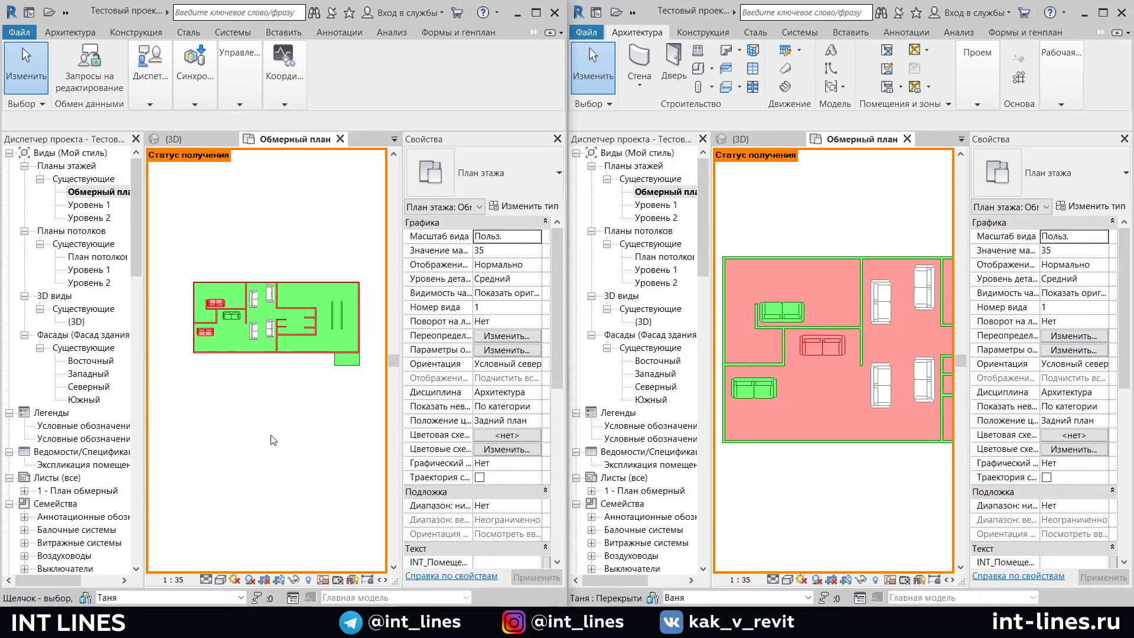
pyautogui.scroll(2, 214, 326)
pyautogui.scroll(1, 211, 349)
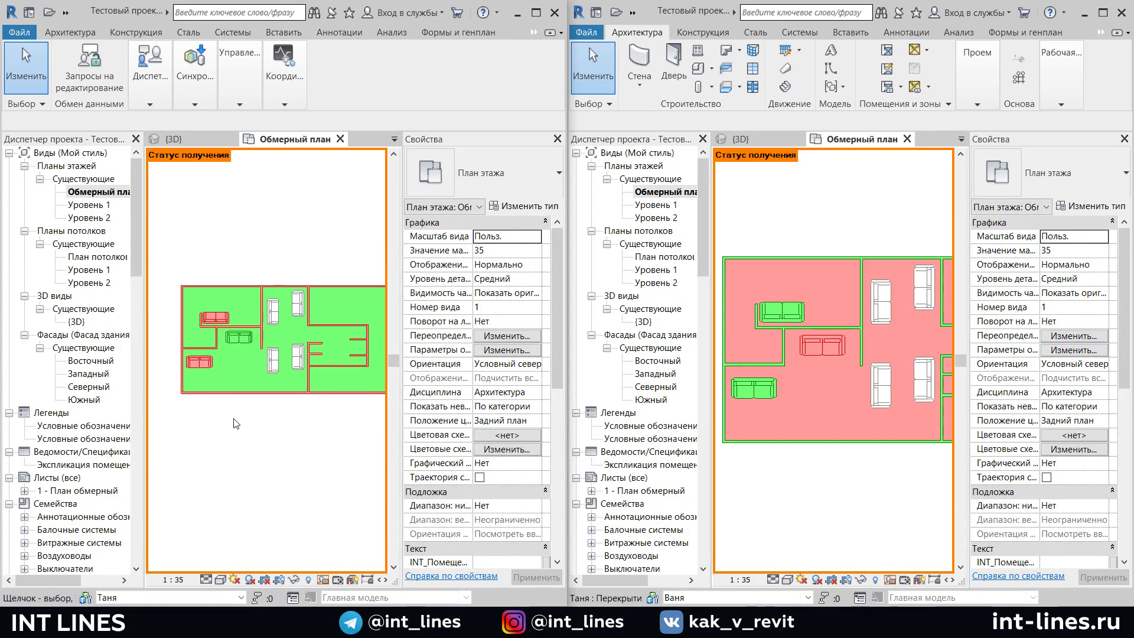
pyautogui.moveTo(257, 449)
pyautogui.mouseDown(button='middle')
pyautogui.moveTo(284, 457)
pyautogui.moveTo(265, 465)
pyautogui.mouseUp(button='middle')
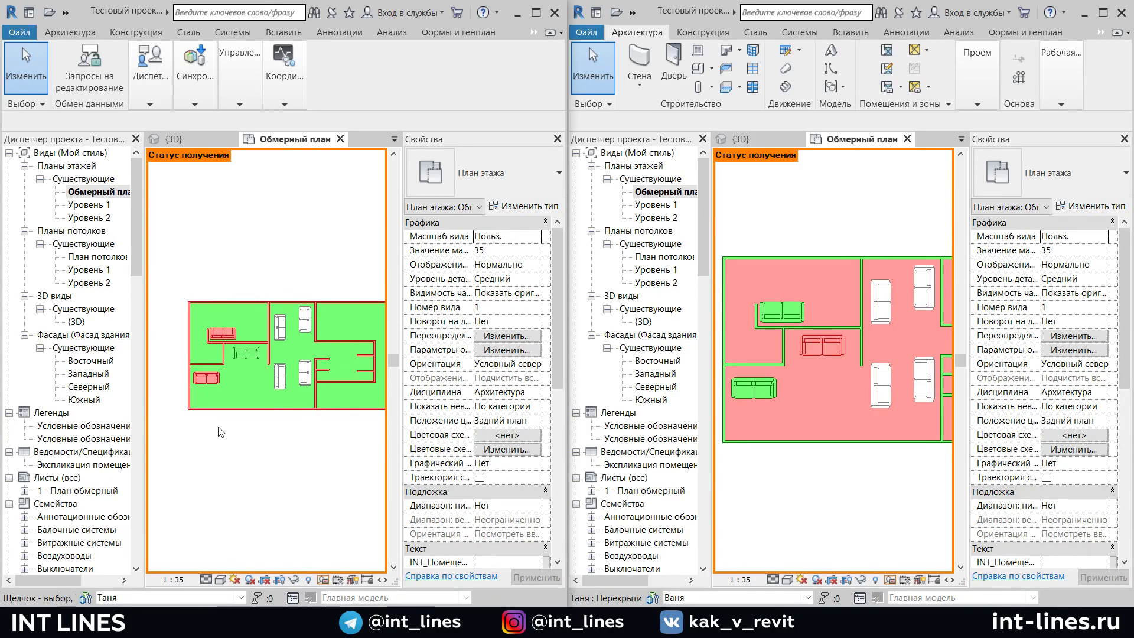
# Place a vertical linear dimension chain along the left wall faces
pyautogui.click(341, 32)
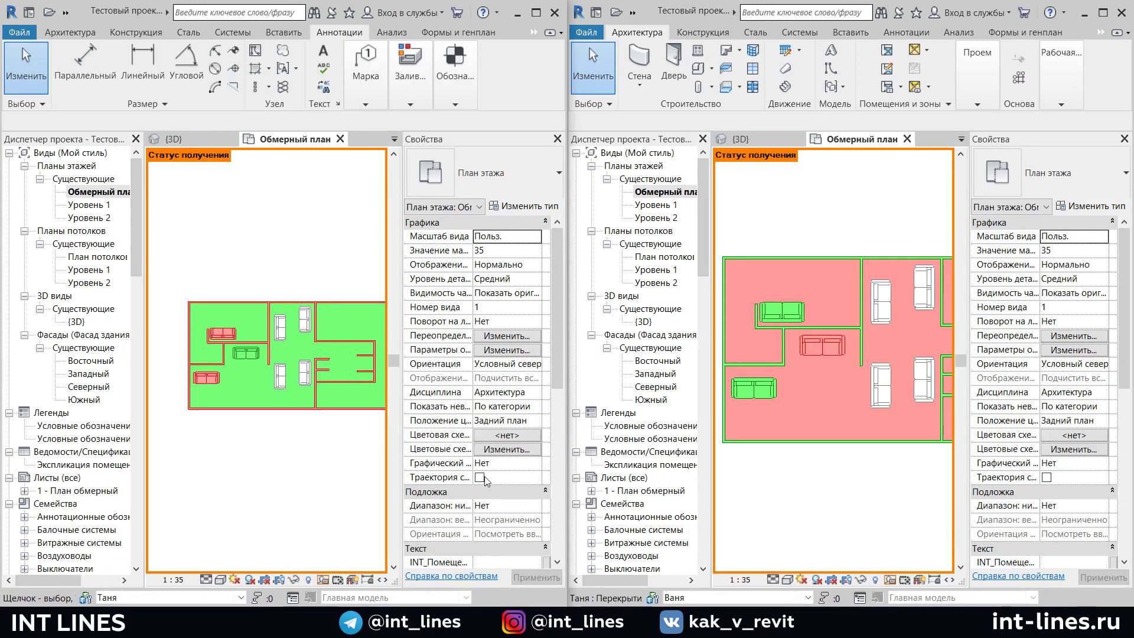
pyautogui.click(151, 49)
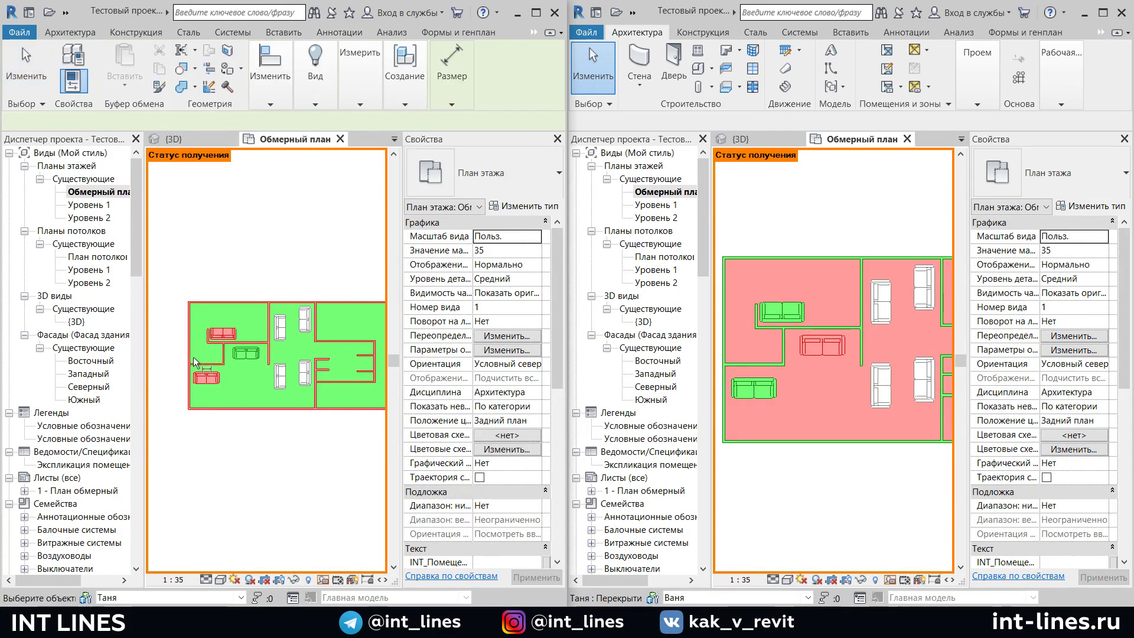
pyautogui.scroll(3, 193, 357)
pyautogui.scroll(2, 254, 424)
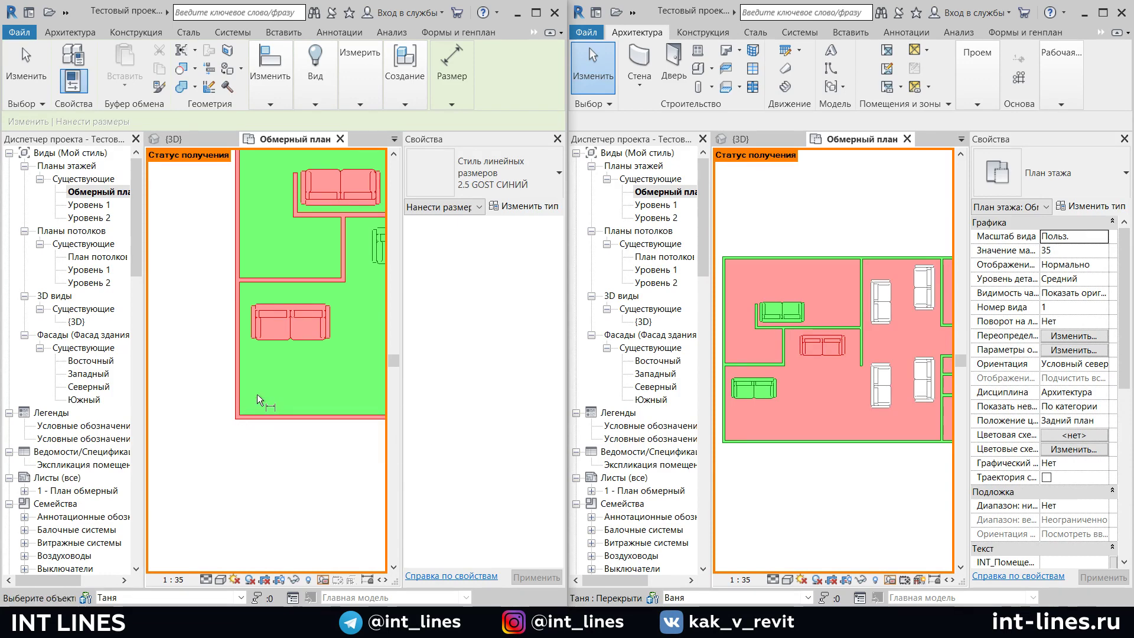
pyautogui.press('Escape')
pyautogui.click(75, 59)
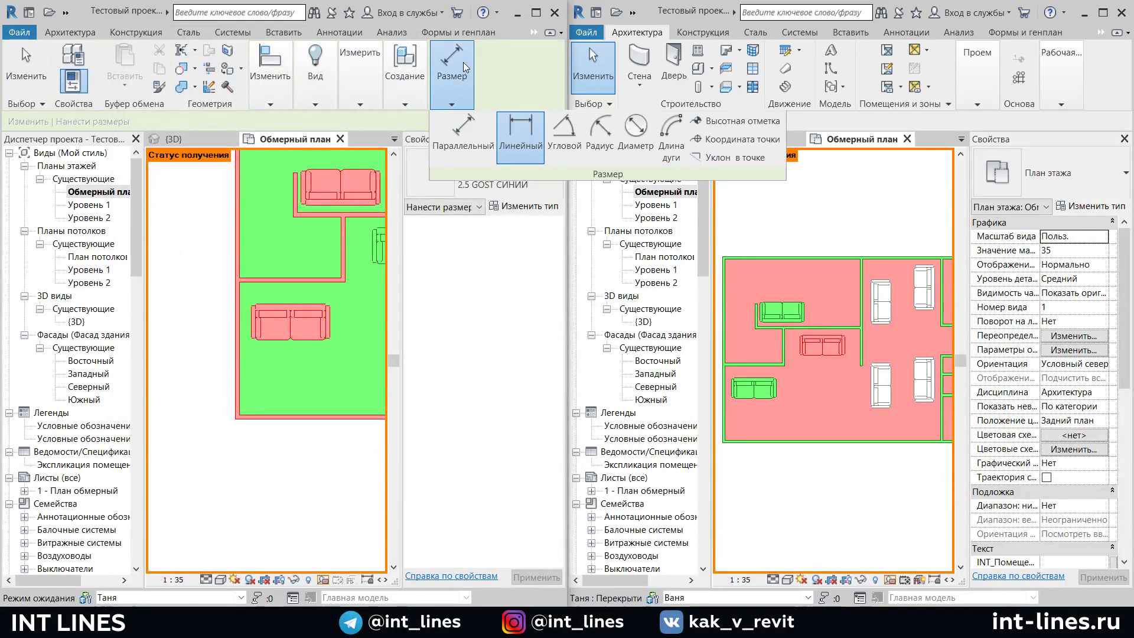
pyautogui.scroll(2, 248, 407)
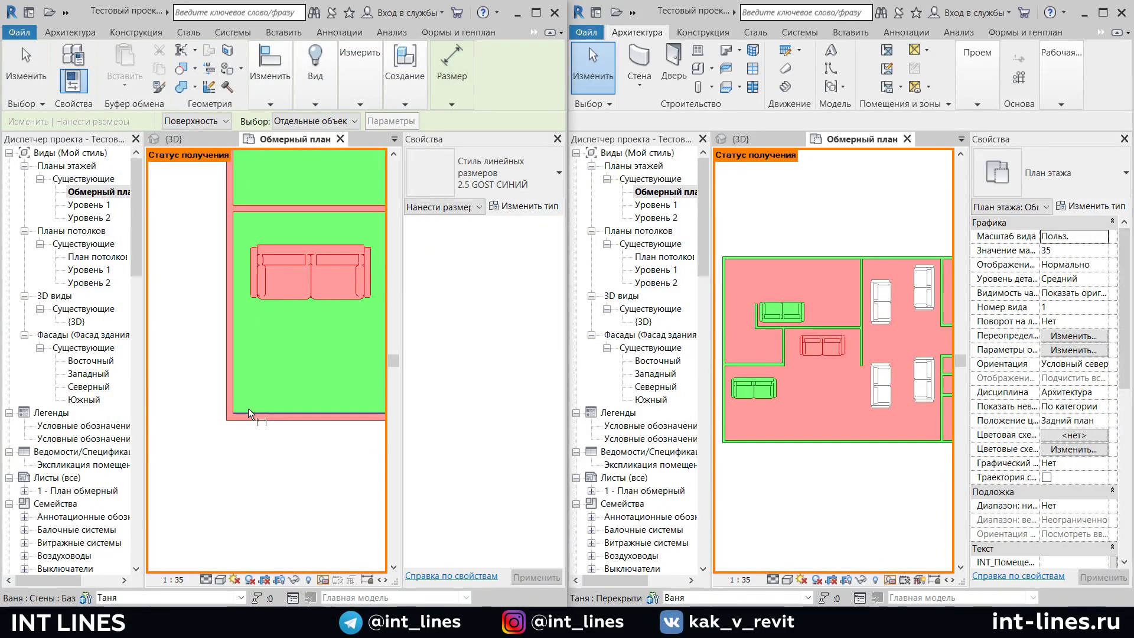
pyautogui.click(248, 411)
pyautogui.click(251, 205)
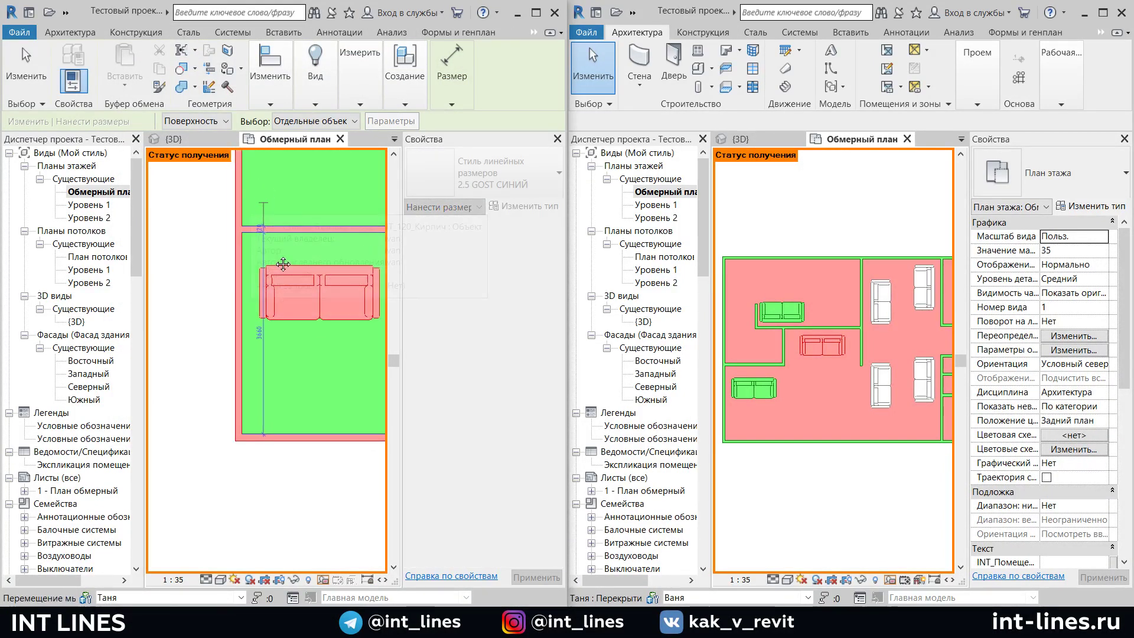
pyautogui.moveTo(250, 204); pyautogui.dragTo(276, 470, button='middle')
pyautogui.click(265, 188)
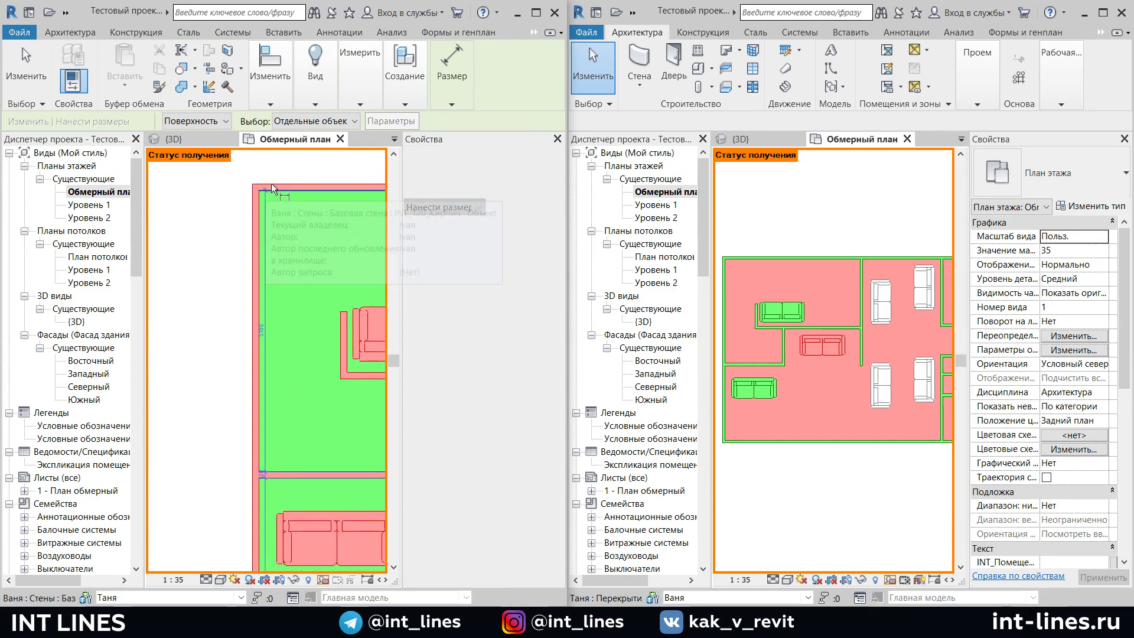
pyautogui.click(281, 165)
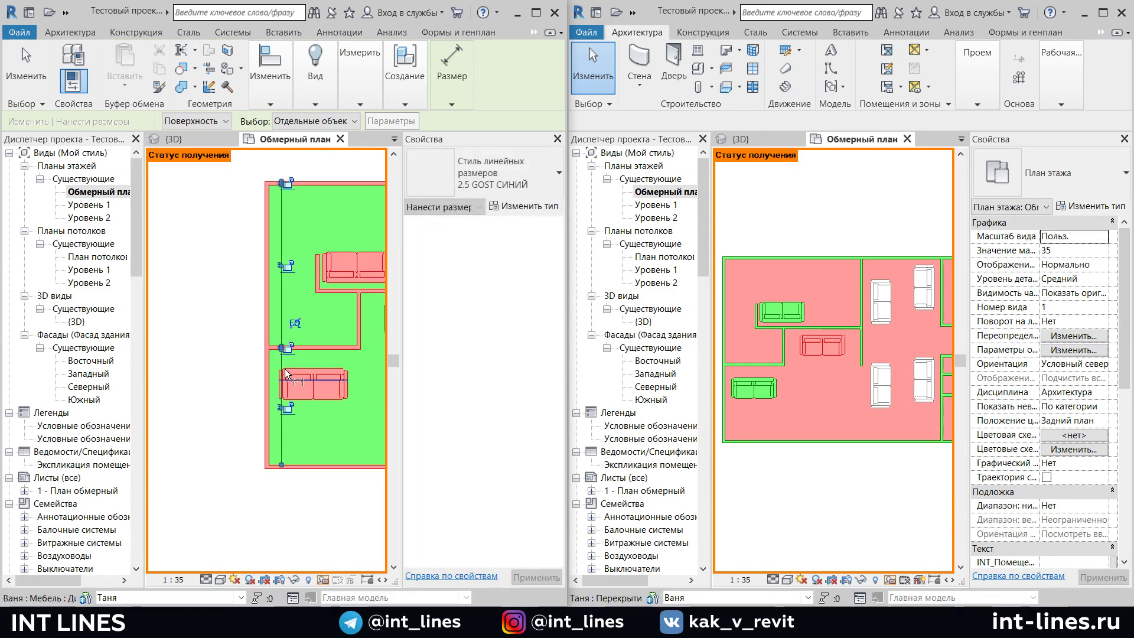
pyautogui.keyDown('ctrl'); pyautogui.scroll(-5, 272, 248); pyautogui.keyUp('ctrl')
pyautogui.scroll(1, 278, 349)
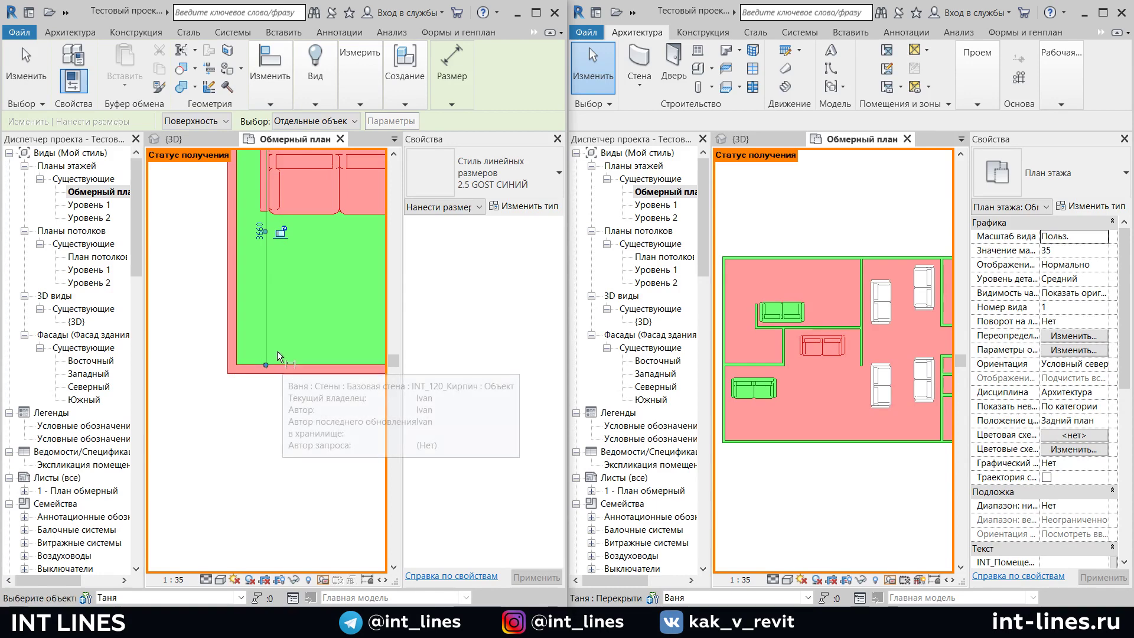
pyautogui.press('Escape')
# Check the 3660 dimension, then select the left-wall vertical dimension to view its properties
pyautogui.click(266, 295)
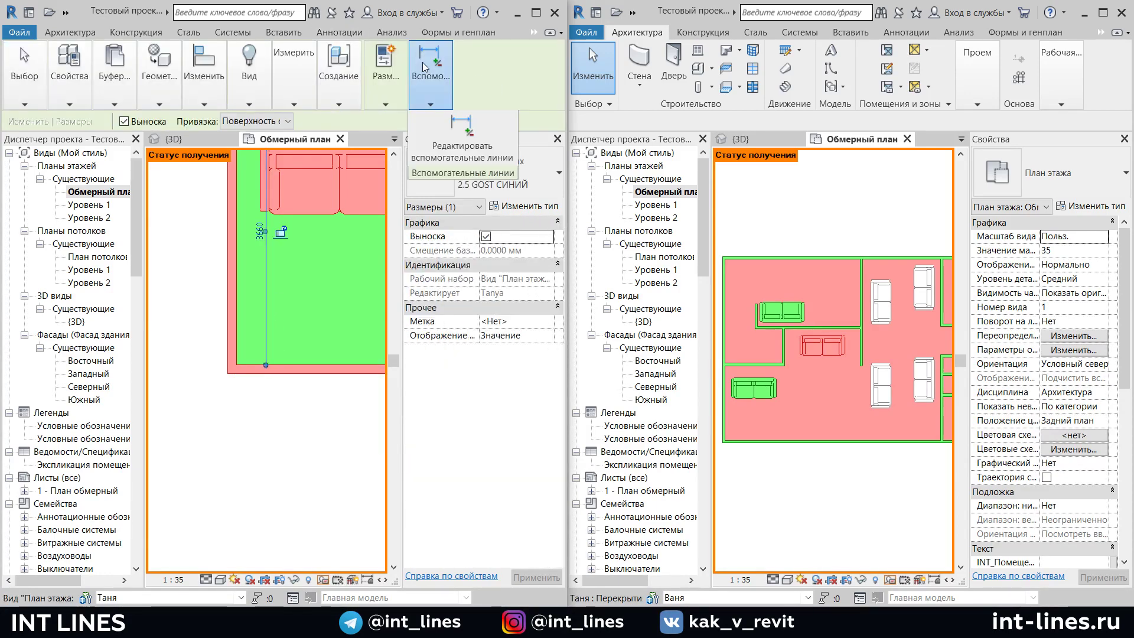
pyautogui.click(274, 431)
pyautogui.scroll(-1, 273, 420)
pyautogui.scroll(2, 273, 420)
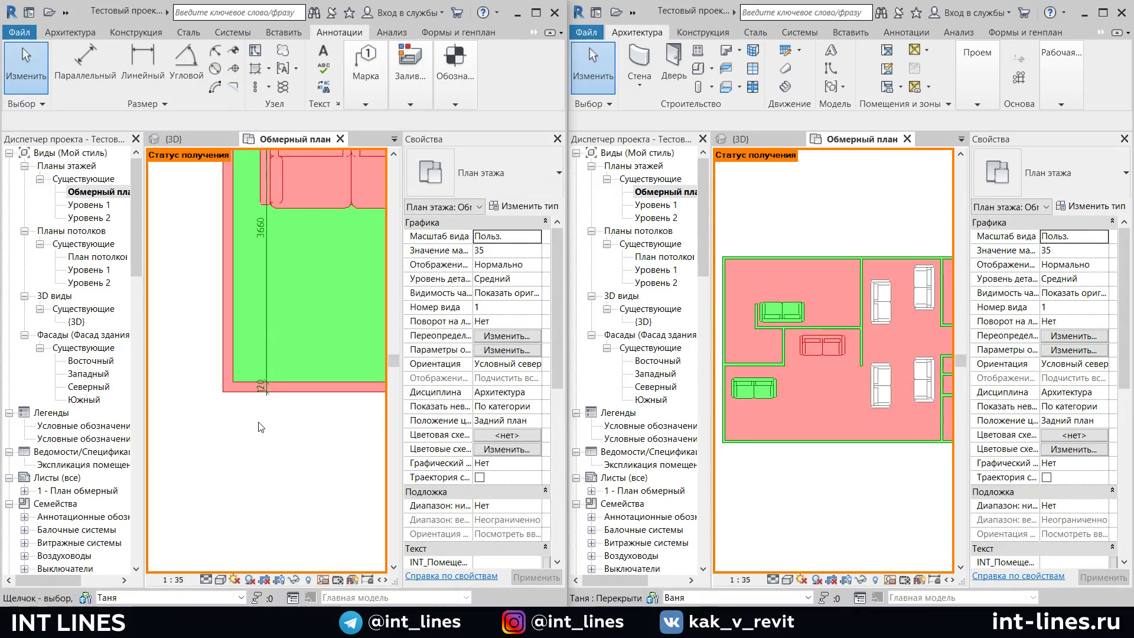
pyautogui.scroll(2, 274, 413)
pyautogui.scroll(1, 277, 381)
pyautogui.scroll(1, 277, 378)
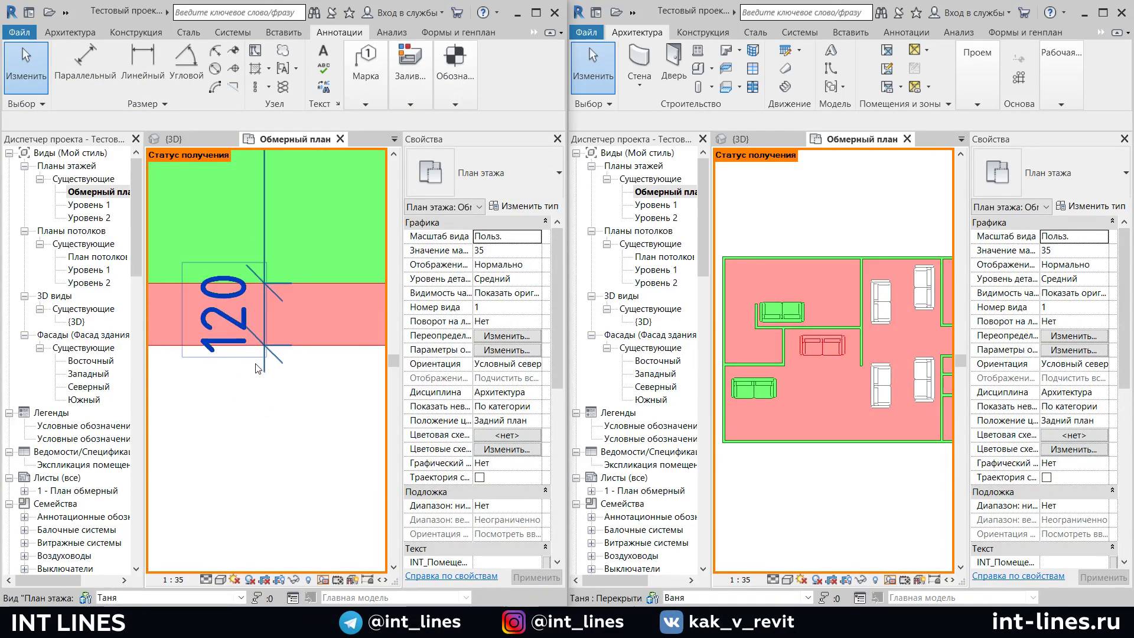
pyautogui.scroll(1, 256, 367)
pyautogui.scroll(2, 307, 392)
pyautogui.scroll(-2, 295, 451)
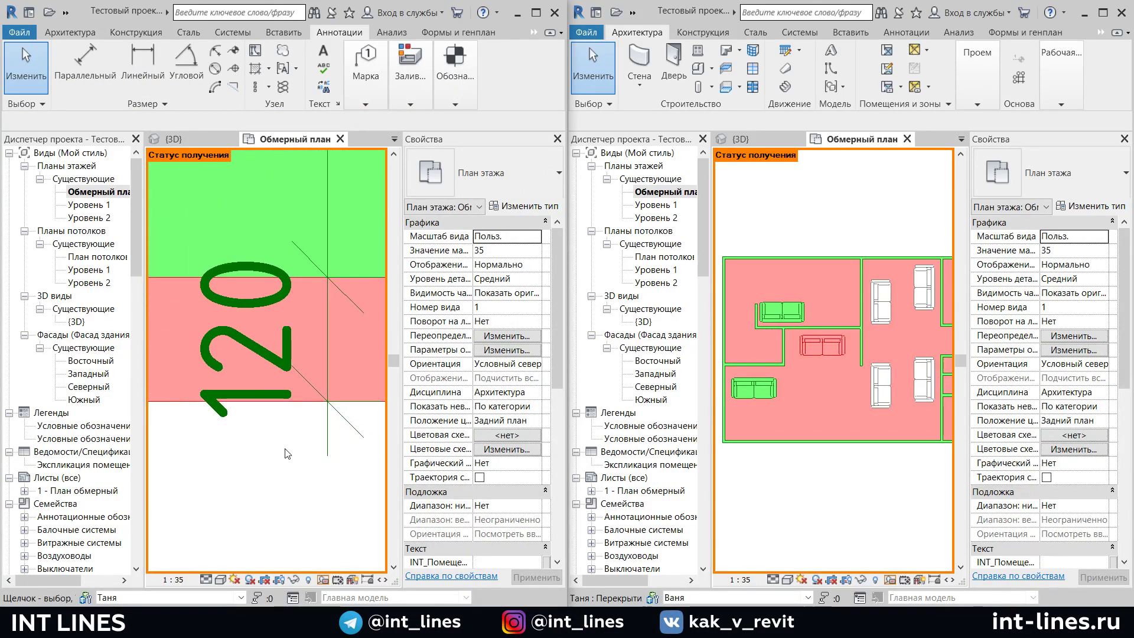
pyautogui.scroll(-2, 287, 419)
pyautogui.scroll(-2, 291, 381)
pyautogui.scroll(-1, 313, 347)
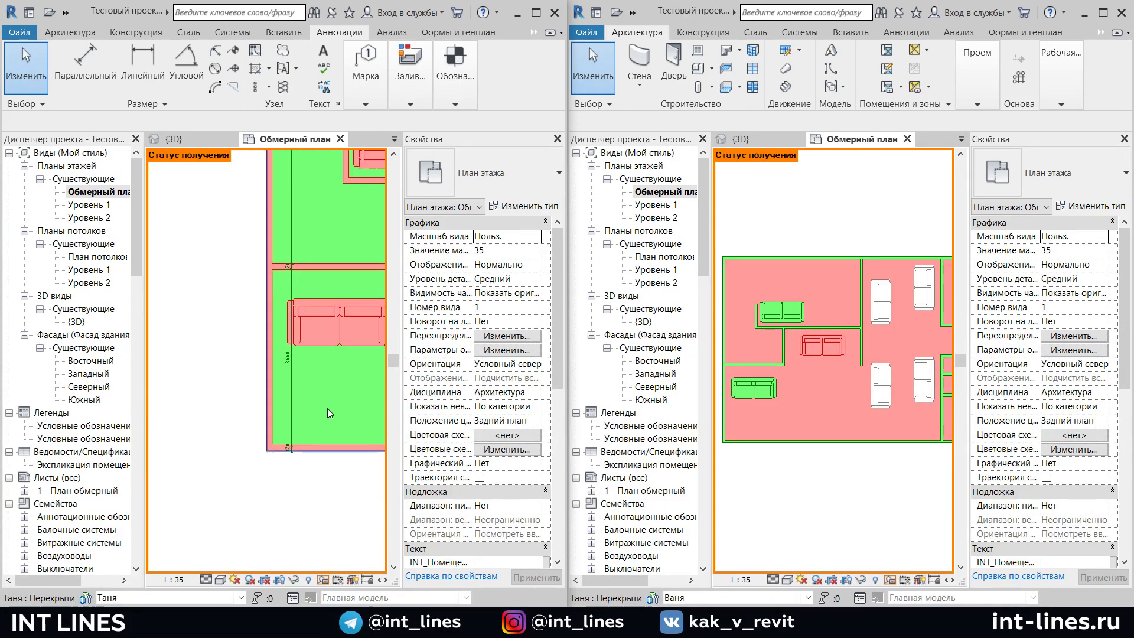
pyautogui.moveTo(327, 408); pyautogui.dragTo(286, 469, button='middle')
pyautogui.moveTo(329, 240); pyautogui.dragTo(295, 387, button='middle')
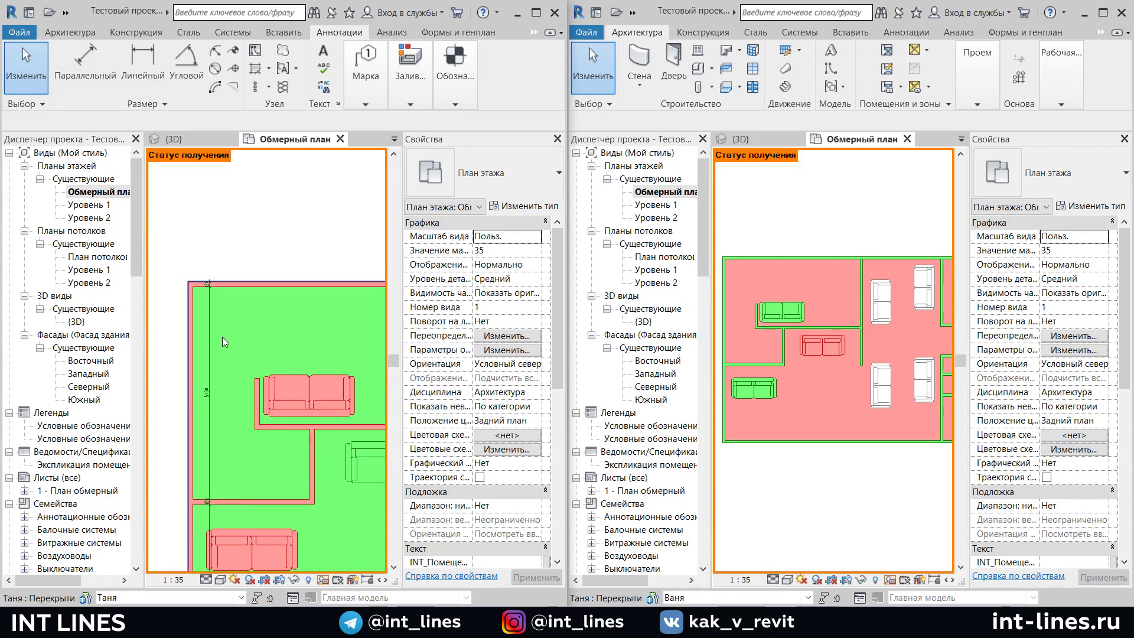
pyautogui.moveTo(222, 337); pyautogui.dragTo(229, 98, button='middle')
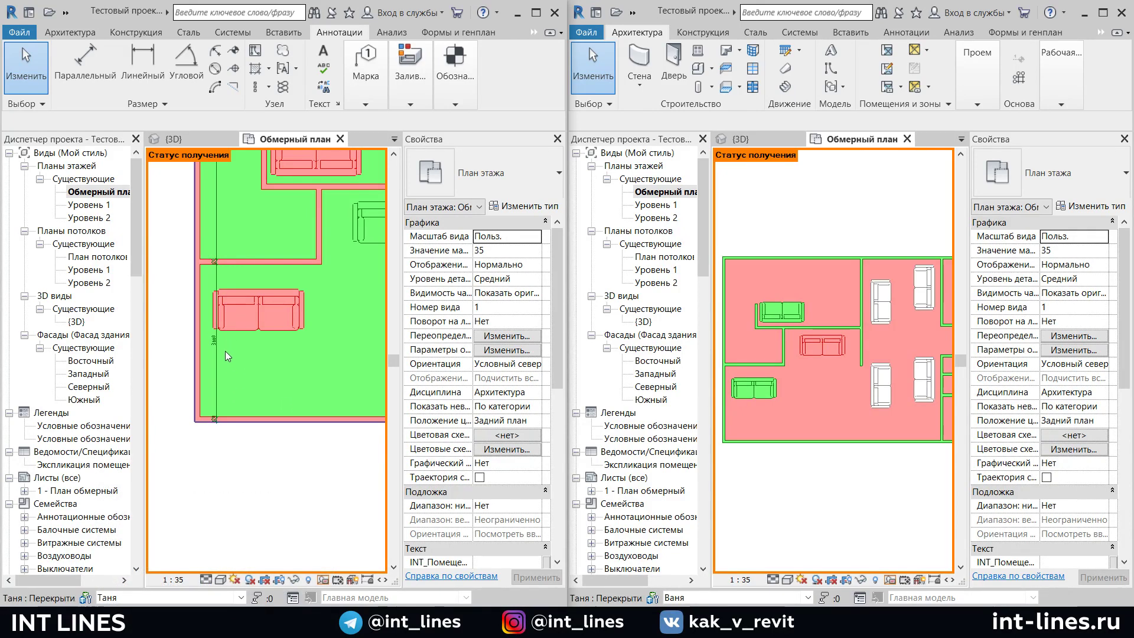
pyautogui.click(214, 383)
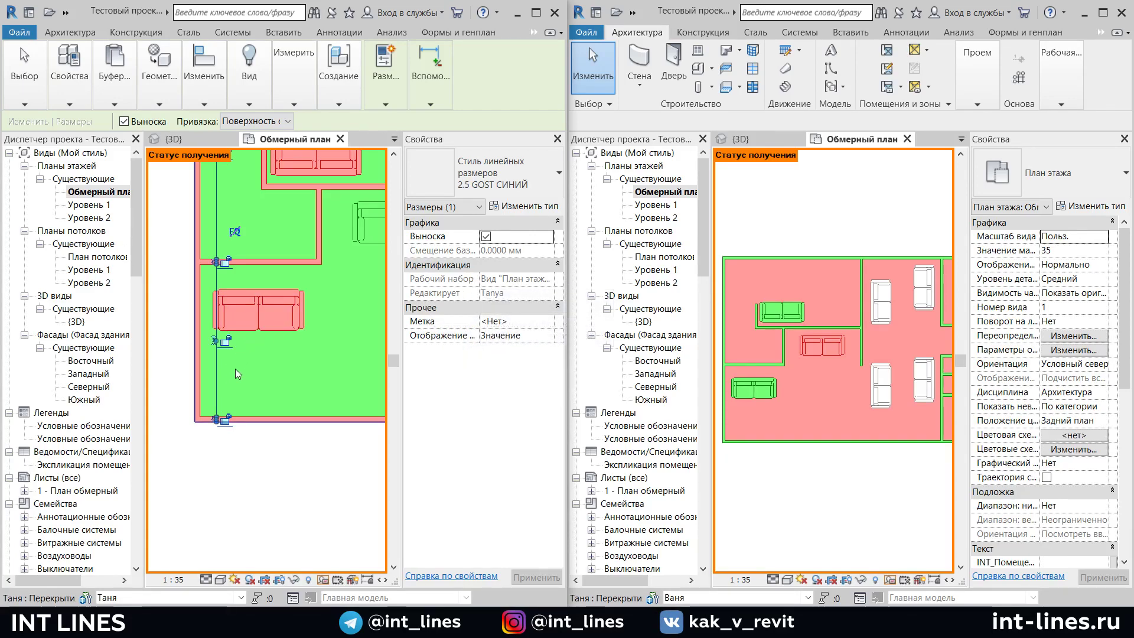
# Deselect and reselect the vertical dimension chain on the left wall
pyautogui.scroll(-2, 254, 380)
pyautogui.click(263, 413)
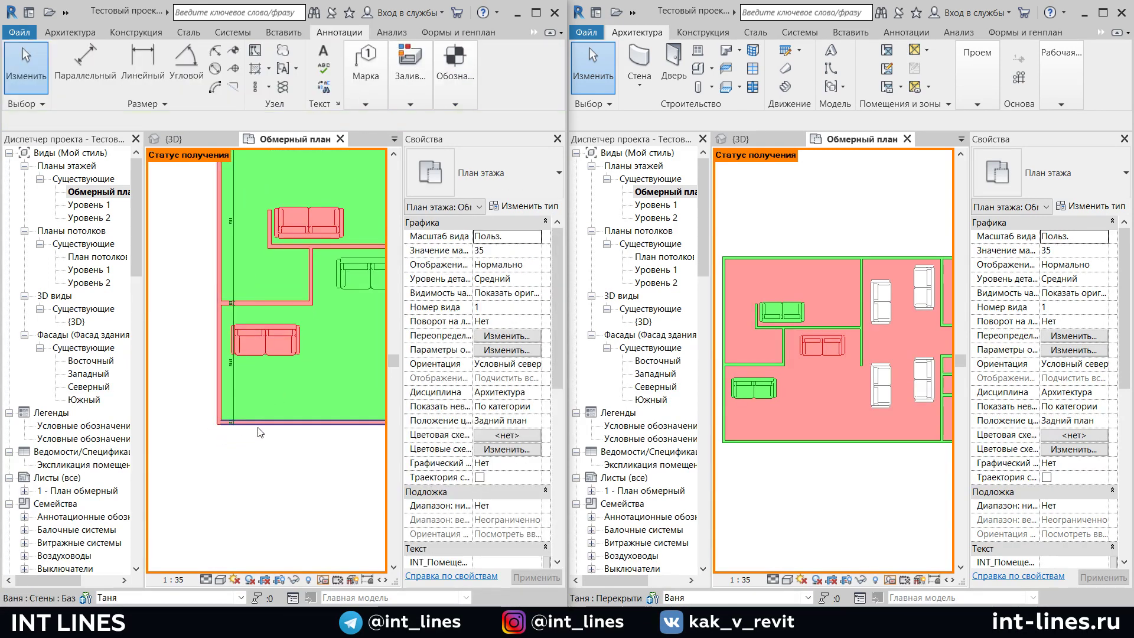
pyautogui.scroll(-2, 205, 294)
pyautogui.moveTo(207, 284); pyautogui.dragTo(210, 288, button='middle')
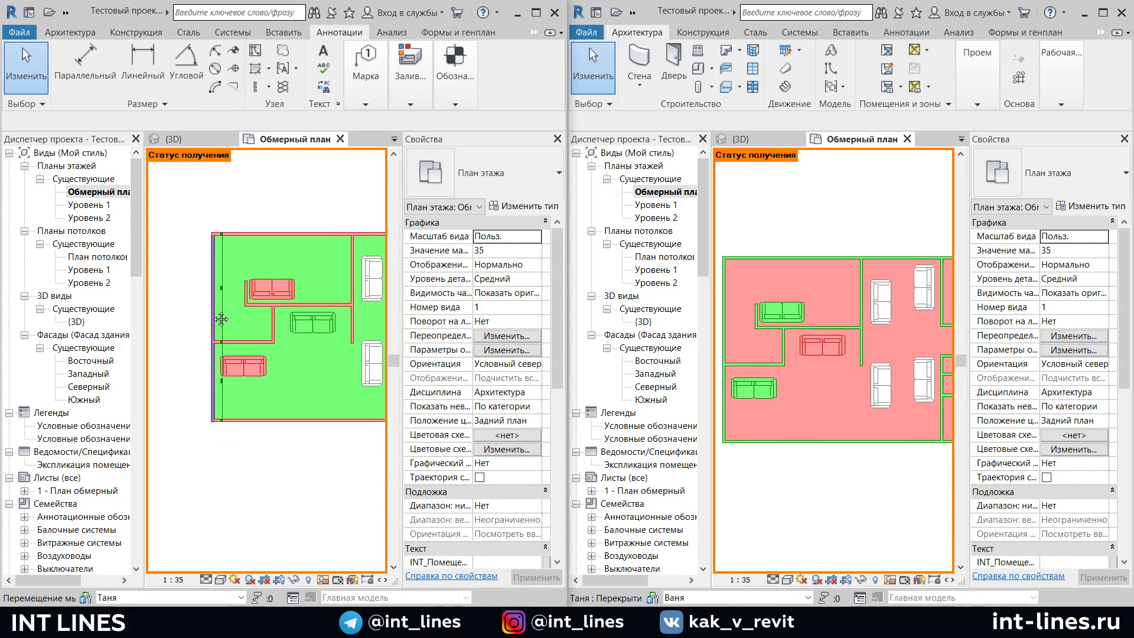
pyautogui.click(222, 263)
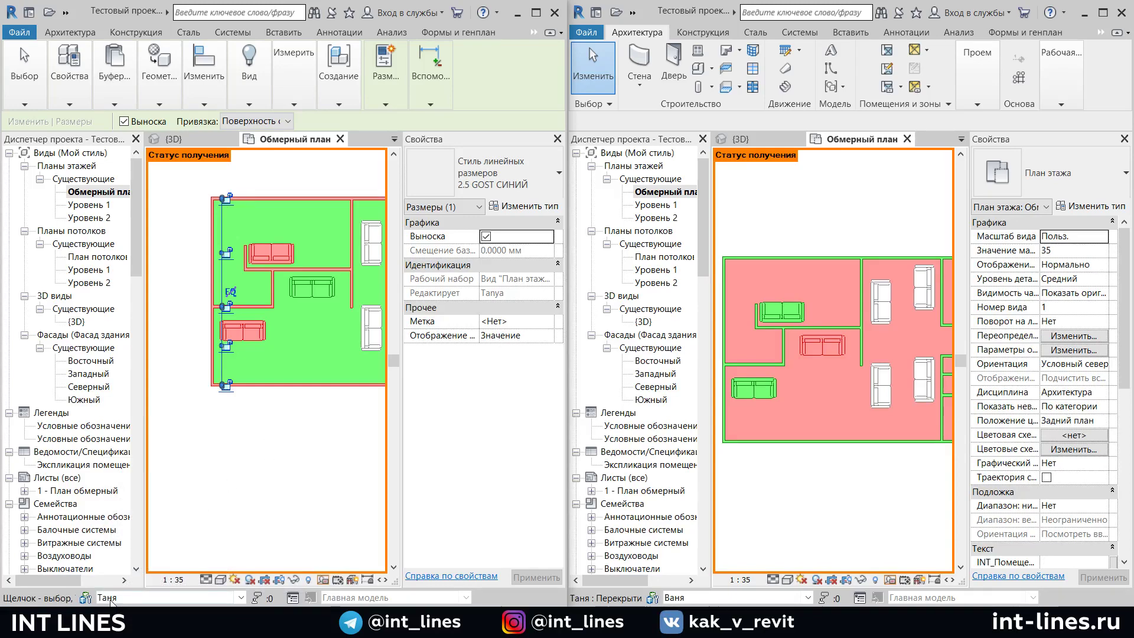
pyautogui.scroll(3, 229, 309)
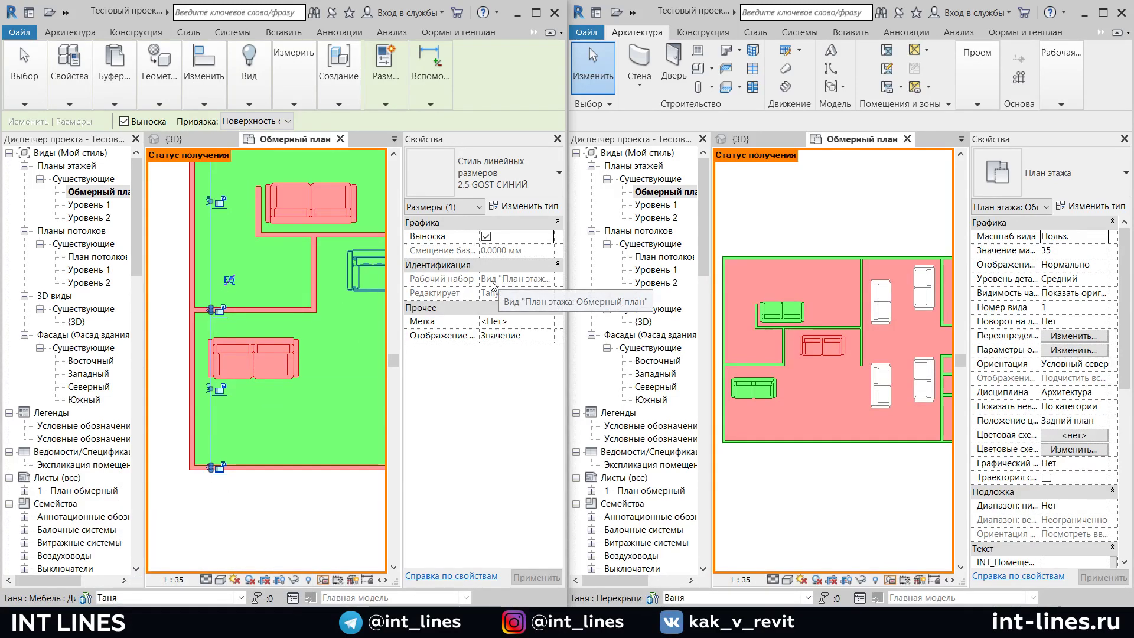
pyautogui.scroll(-2, 251, 390)
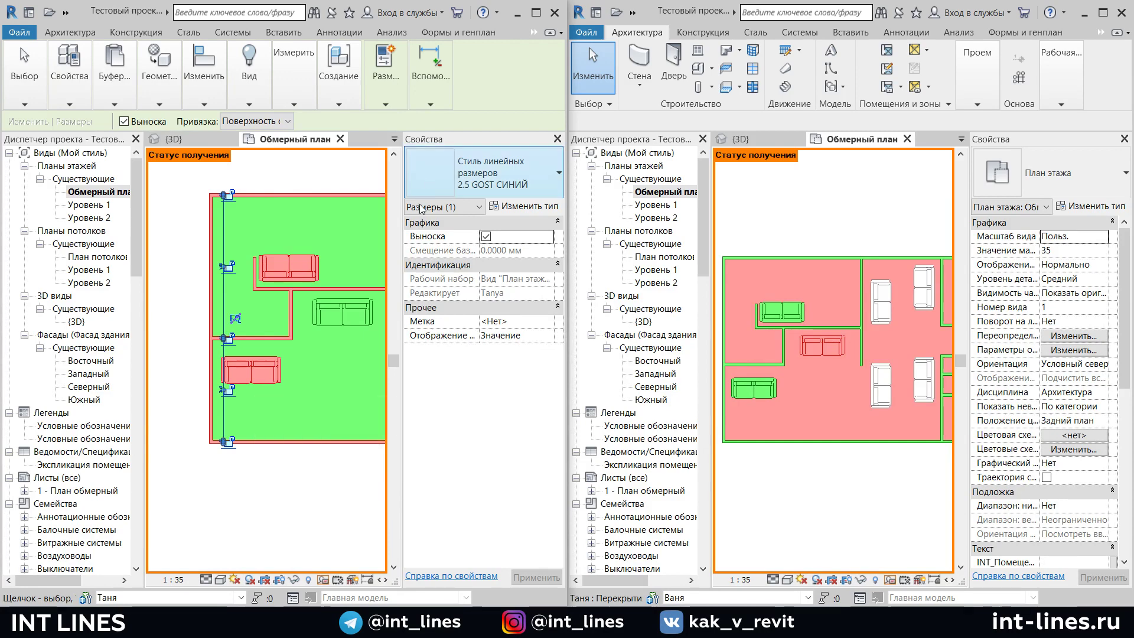
# Synchronize the left copy with central, then reselect the vertical dimension to confirm no editor holds it
pyautogui.click(65, 12)
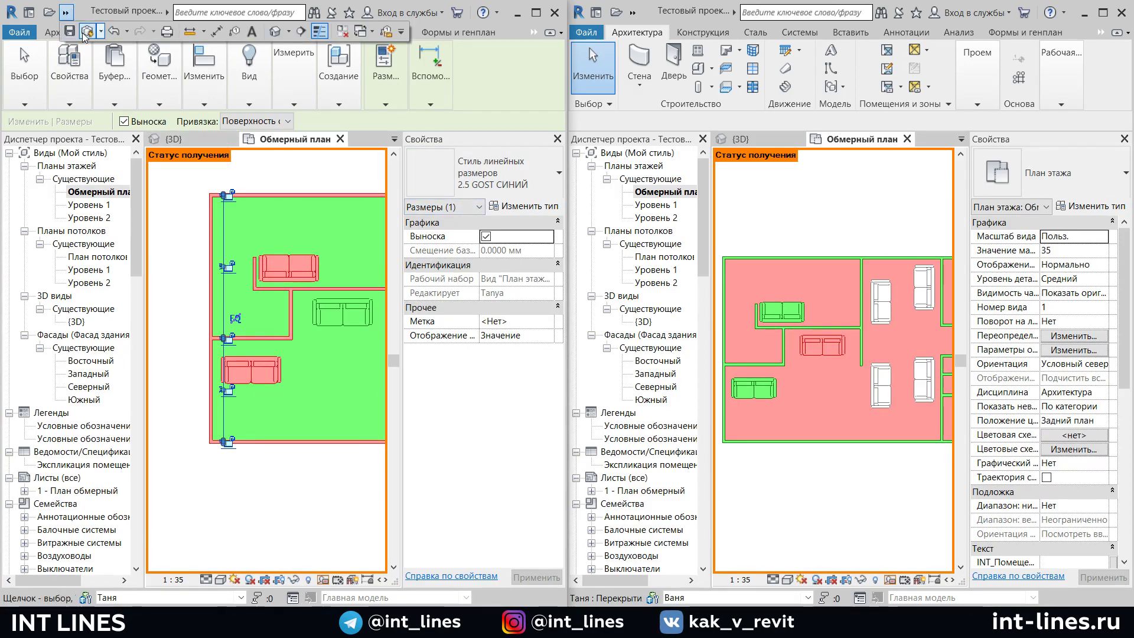
pyautogui.click(87, 32)
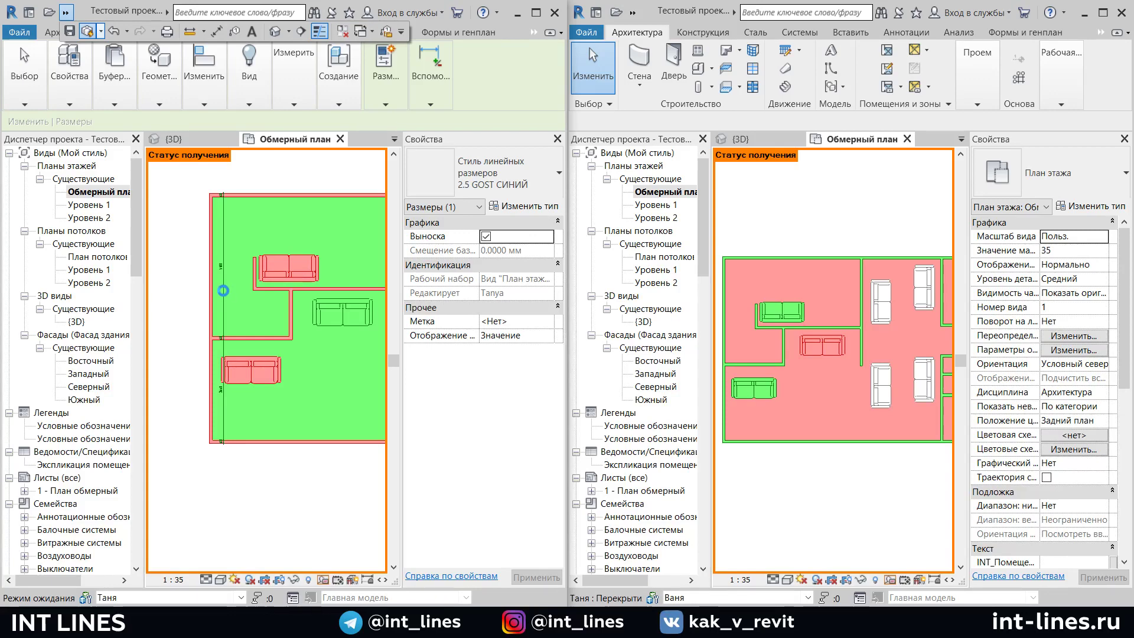
pyautogui.scroll(2, 221, 283)
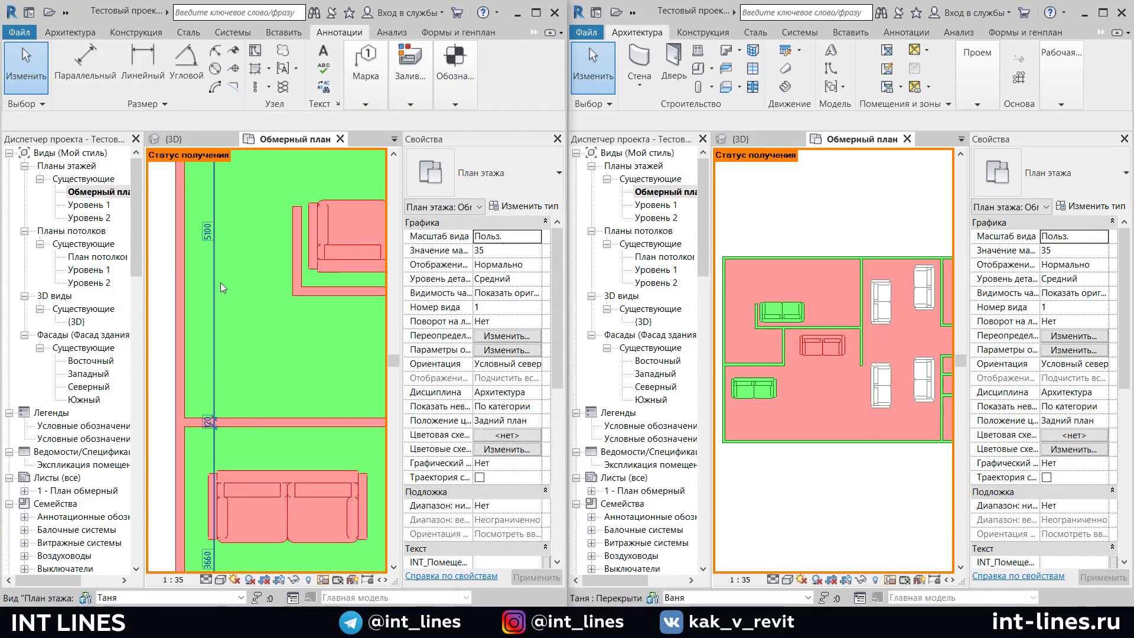
pyautogui.scroll(2, 221, 282)
pyautogui.scroll(-2, 210, 469)
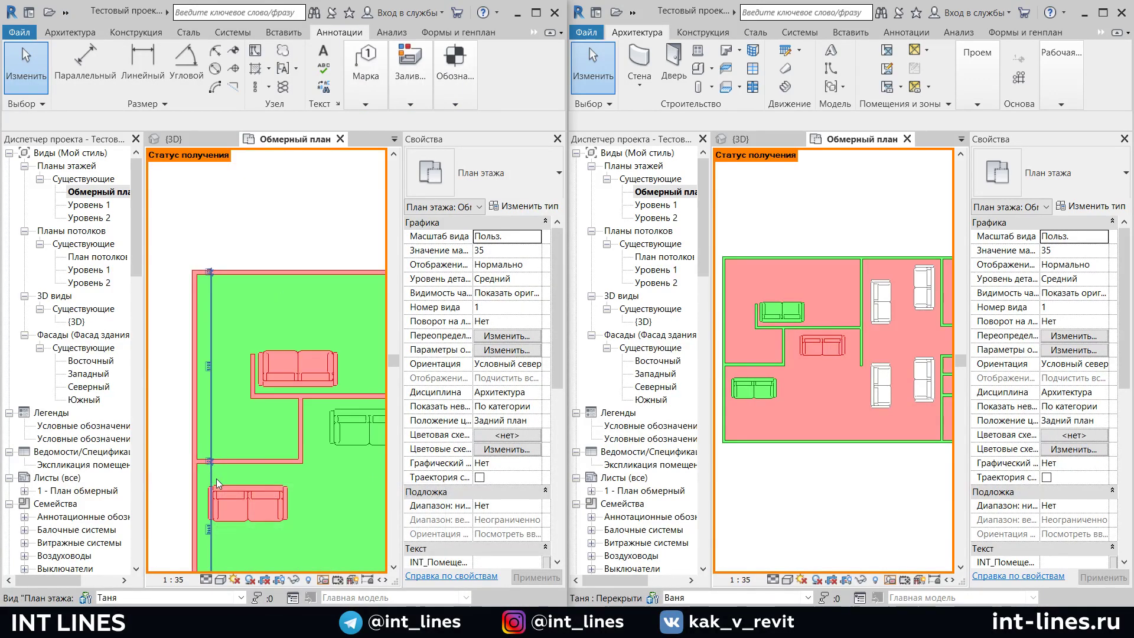
pyautogui.scroll(-2, 216, 478)
pyautogui.scroll(-1, 215, 370)
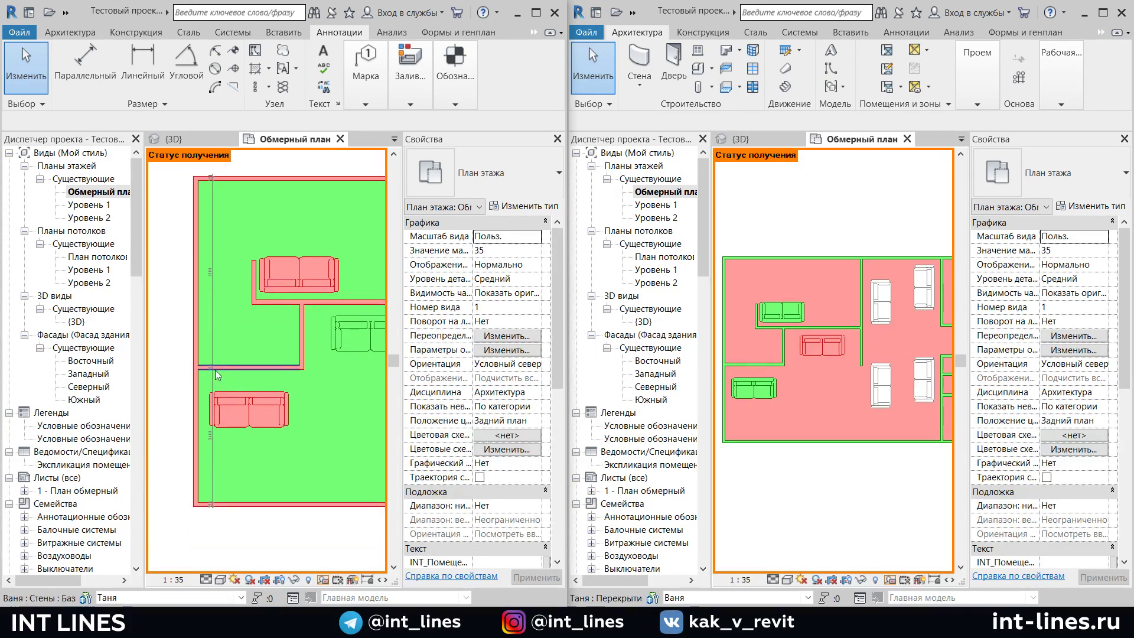
pyautogui.click(214, 332)
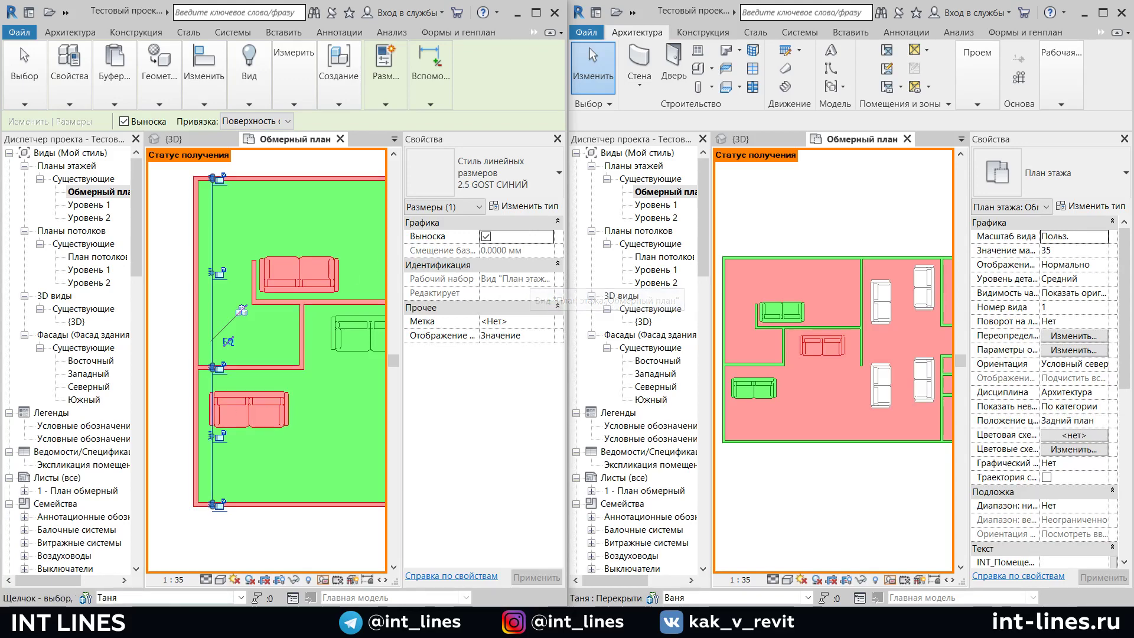
pyautogui.click(86, 597)
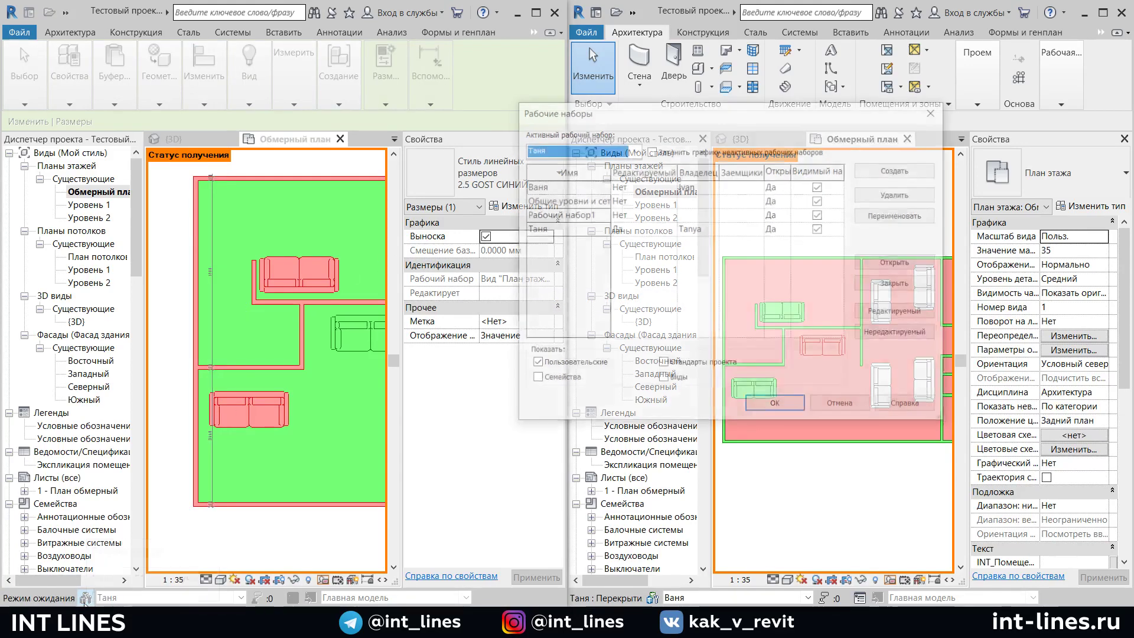
pyautogui.click(682, 383)
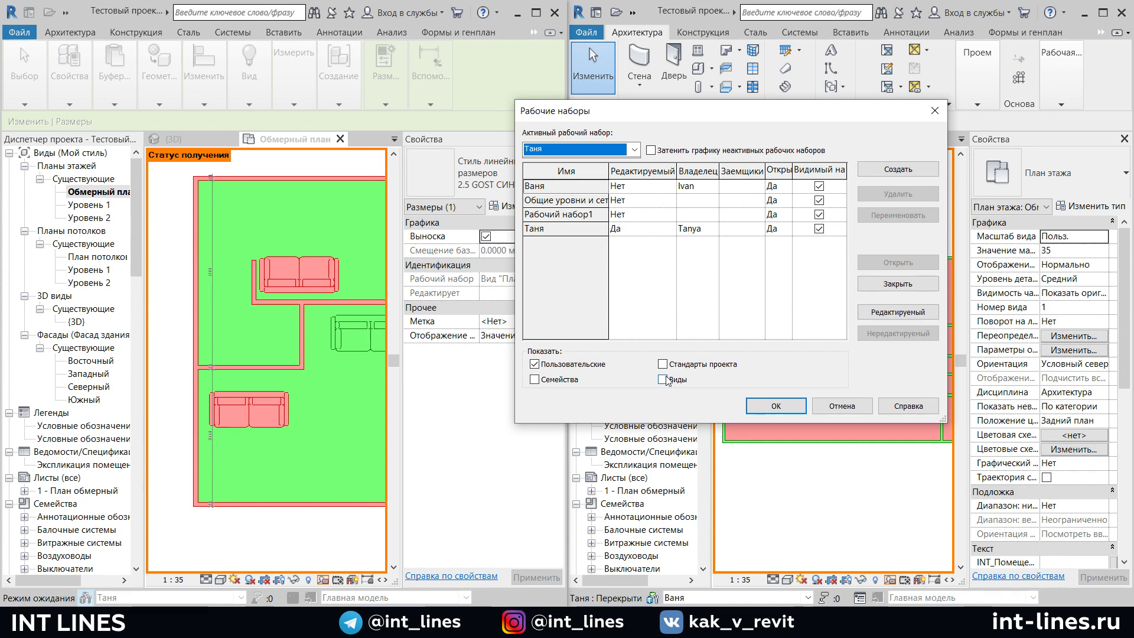
pyautogui.click(534, 364)
pyautogui.scroll(-5, 673, 265)
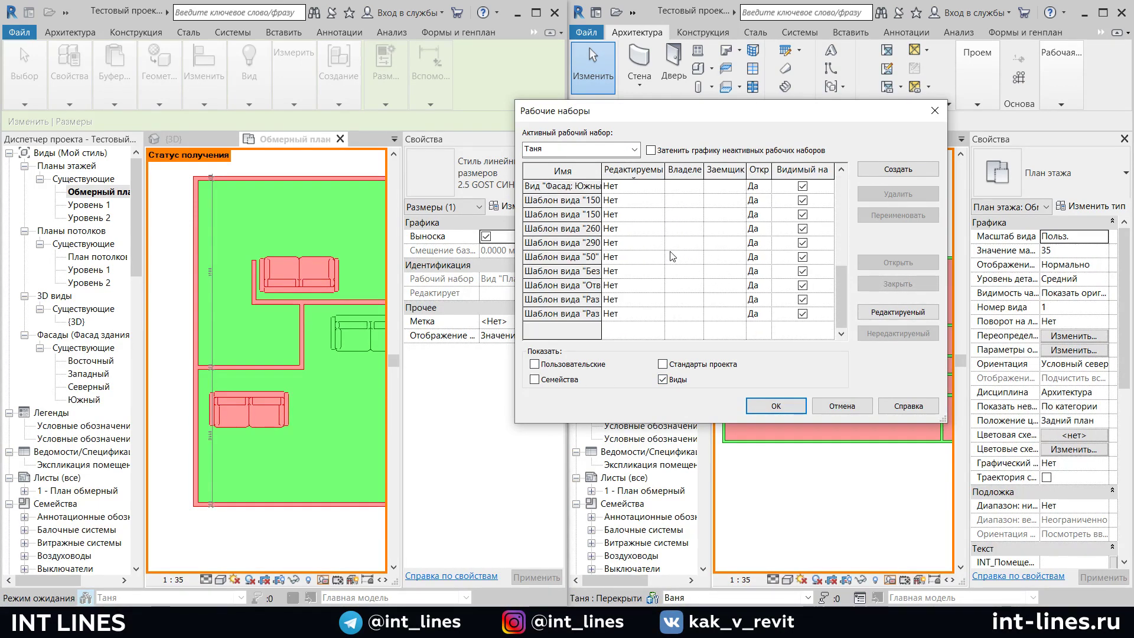
pyautogui.scroll(3, 668, 257)
pyautogui.scroll(2, 663, 254)
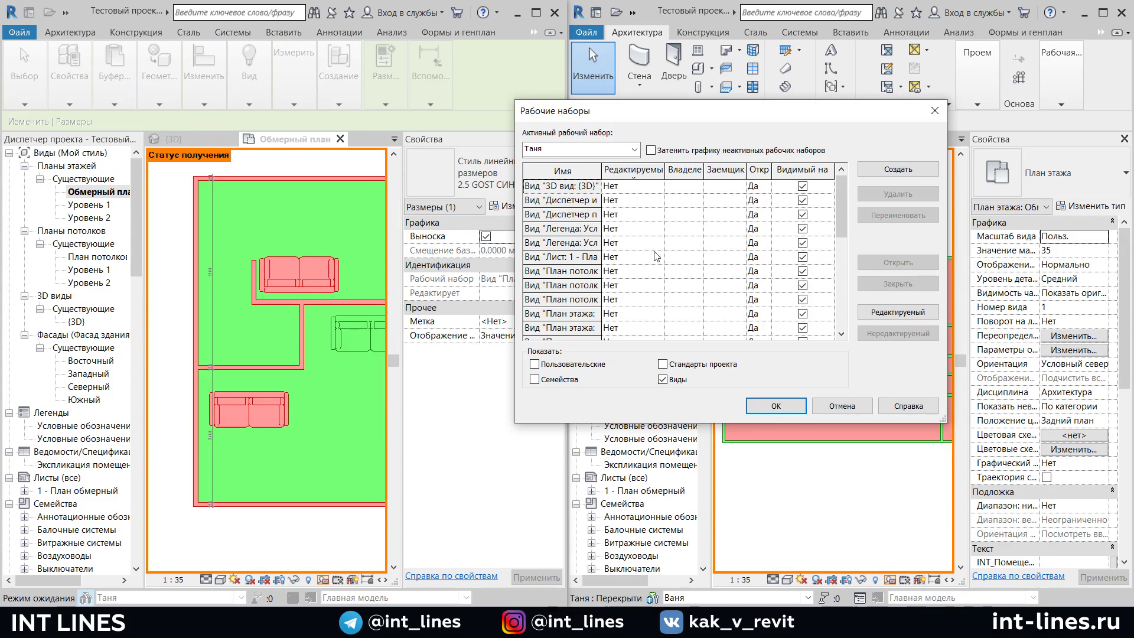
pyautogui.scroll(-3, 655, 260)
pyautogui.scroll(3, 652, 262)
pyautogui.click(663, 379)
pyautogui.click(535, 364)
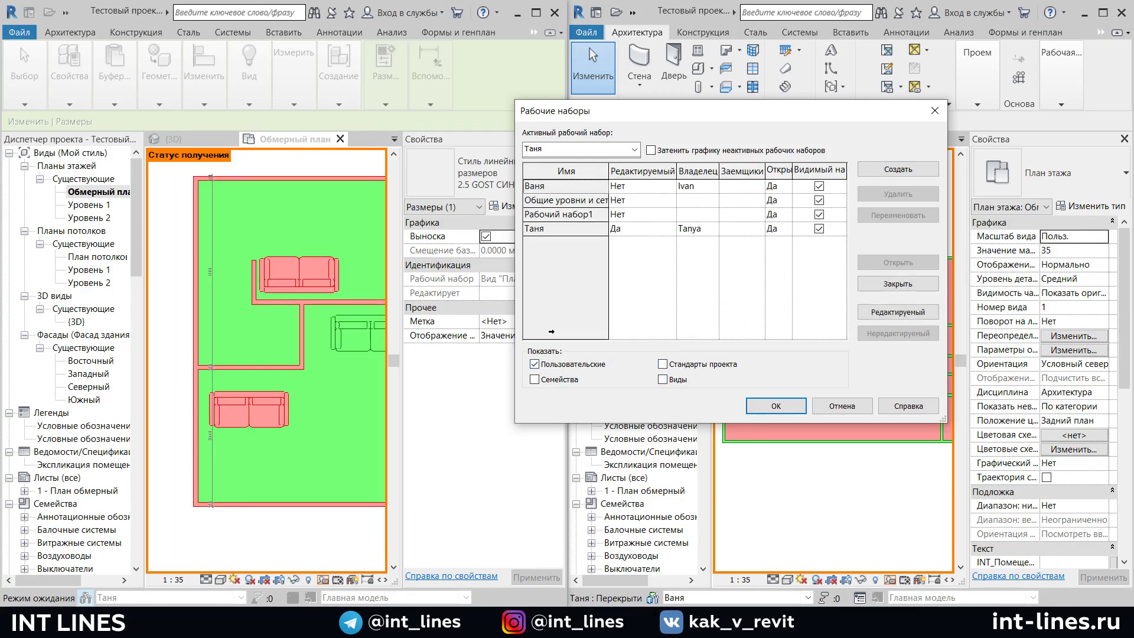
pyautogui.click(778, 407)
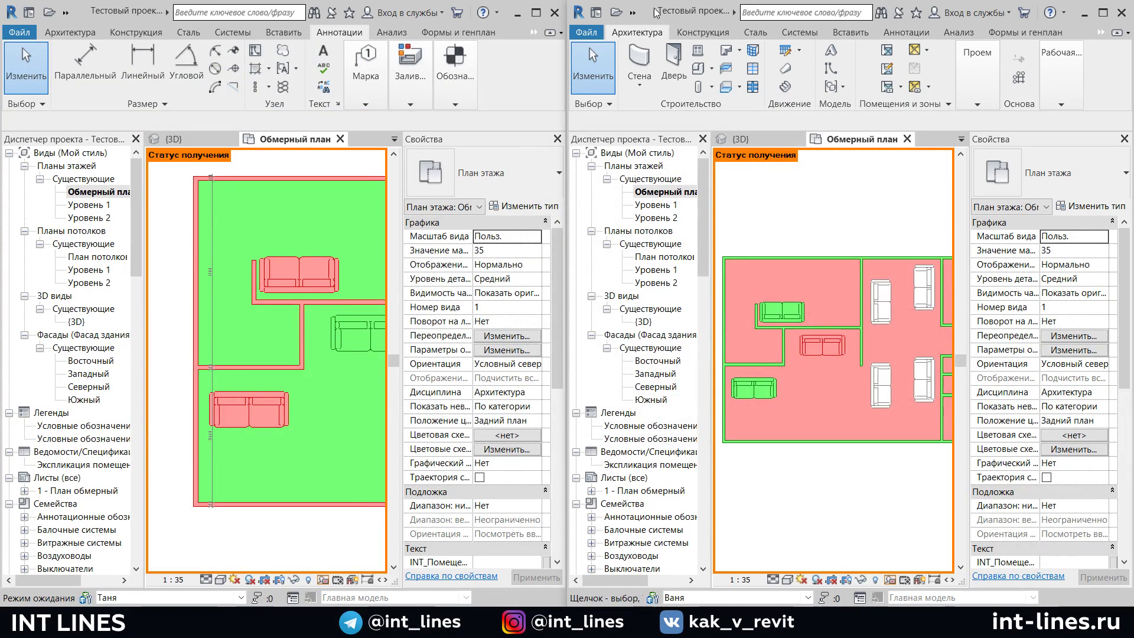
pyautogui.click(633, 12)
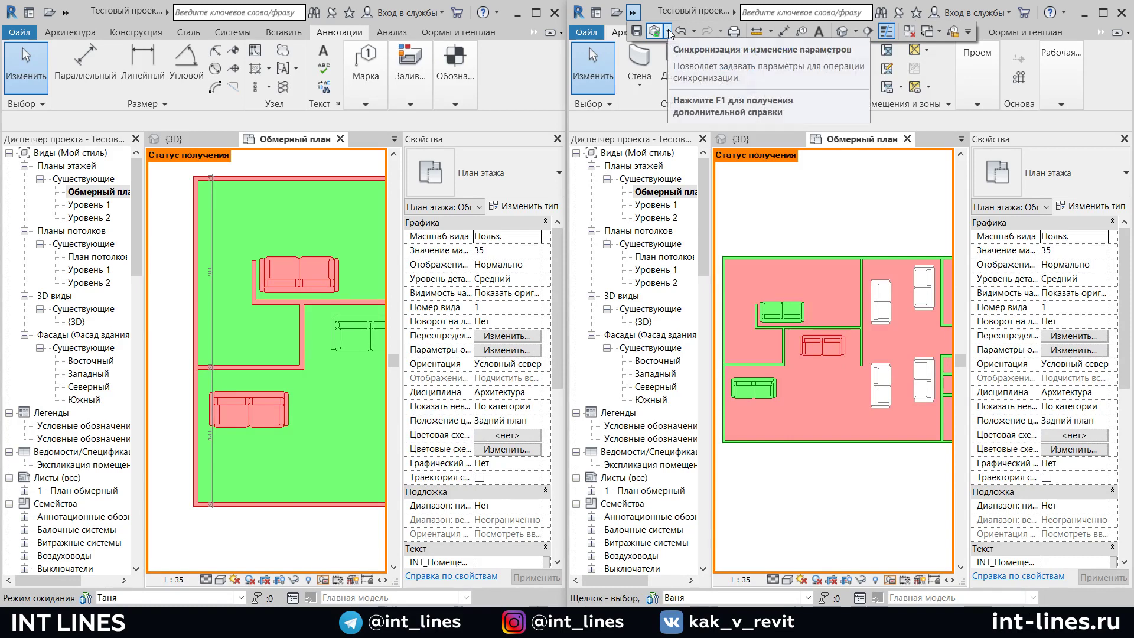
pyautogui.click(658, 36)
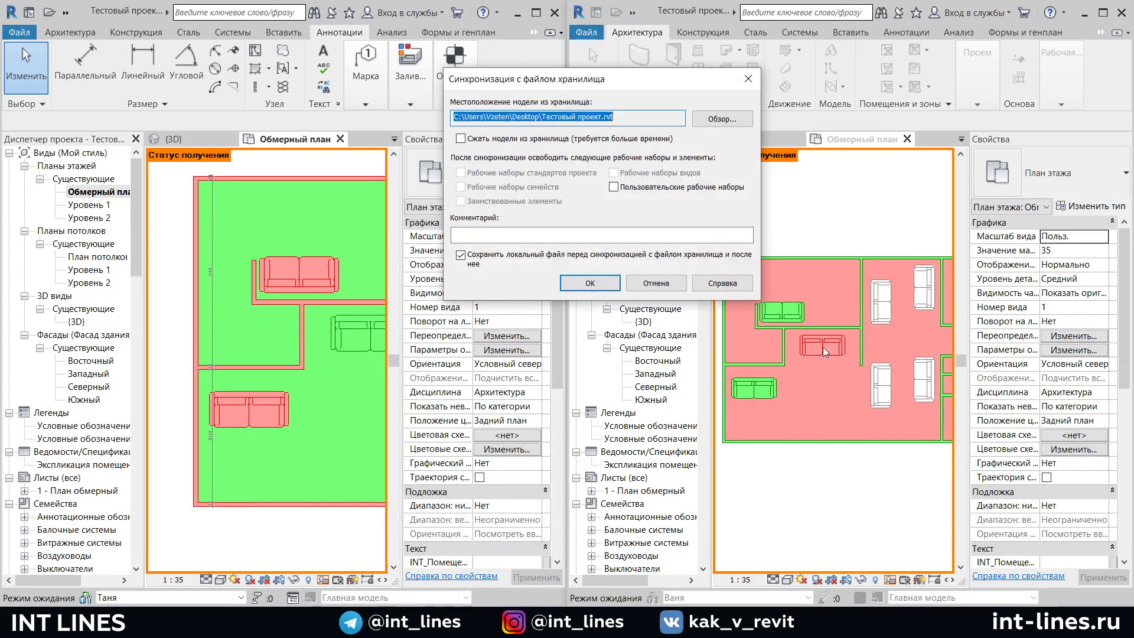
pyautogui.click(588, 284)
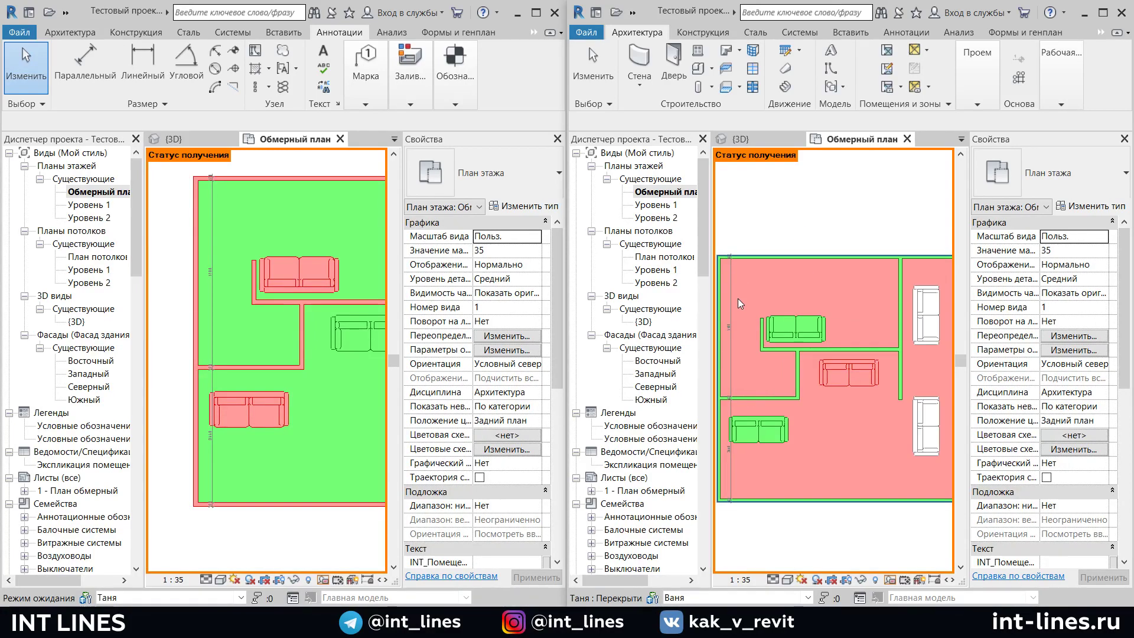
pyautogui.scroll(2, 781, 394)
pyautogui.scroll(2, 780, 394)
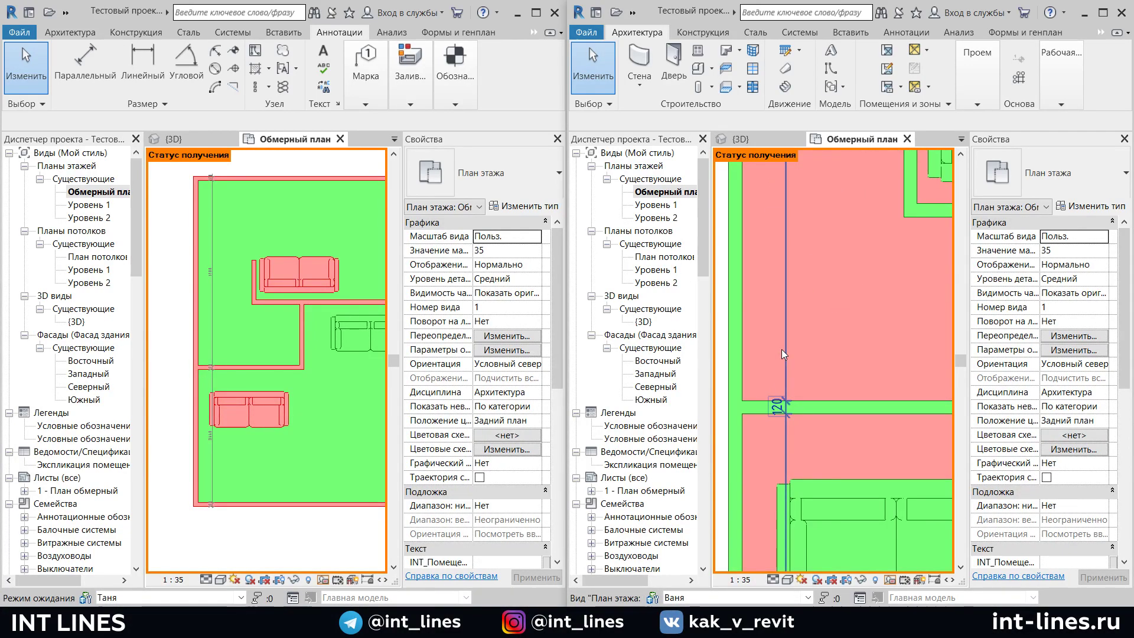
pyautogui.click(790, 395)
pyautogui.scroll(3, 790, 395)
pyautogui.moveTo(768, 413); pyautogui.dragTo(732, 310)
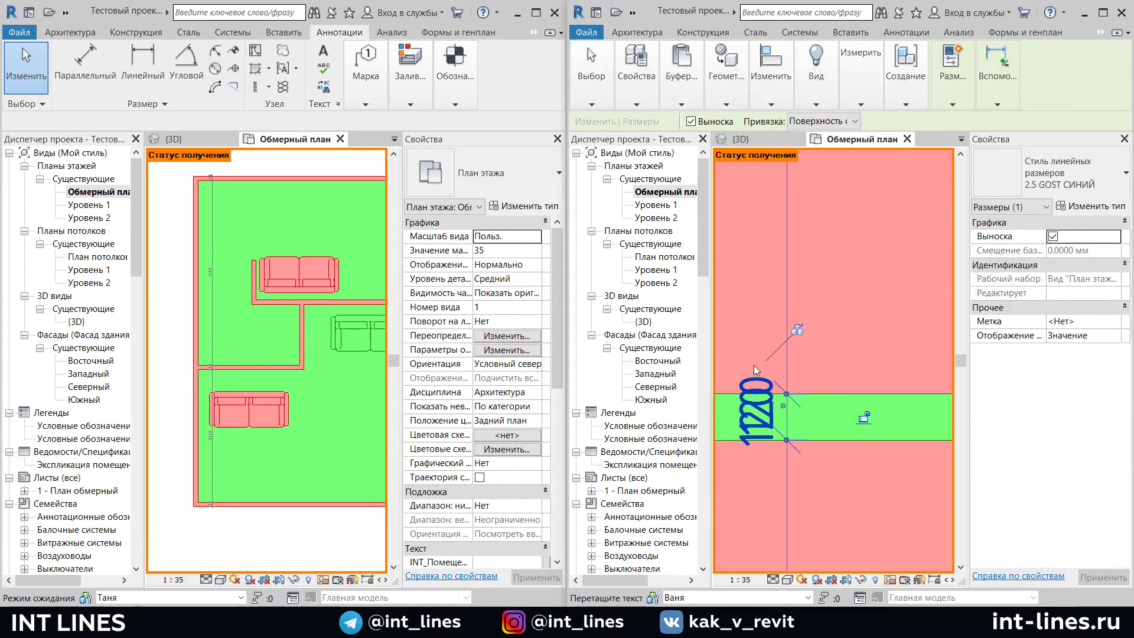
pyautogui.scroll(-4, 777, 348)
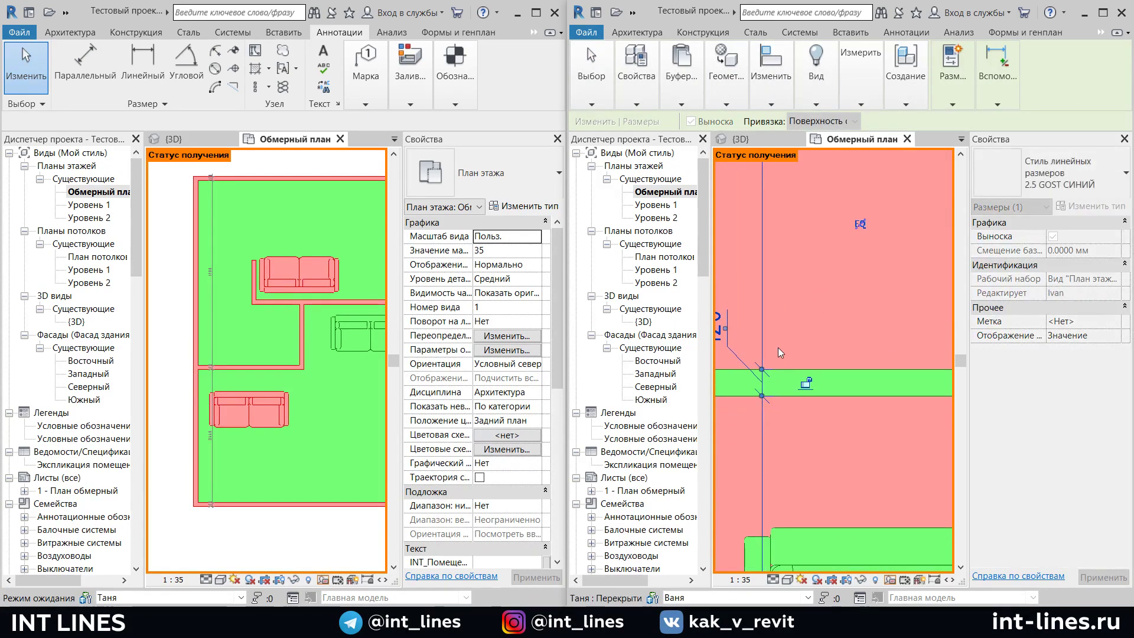
pyautogui.scroll(-3, 778, 348)
pyautogui.scroll(-3, 795, 345)
pyautogui.click(844, 518)
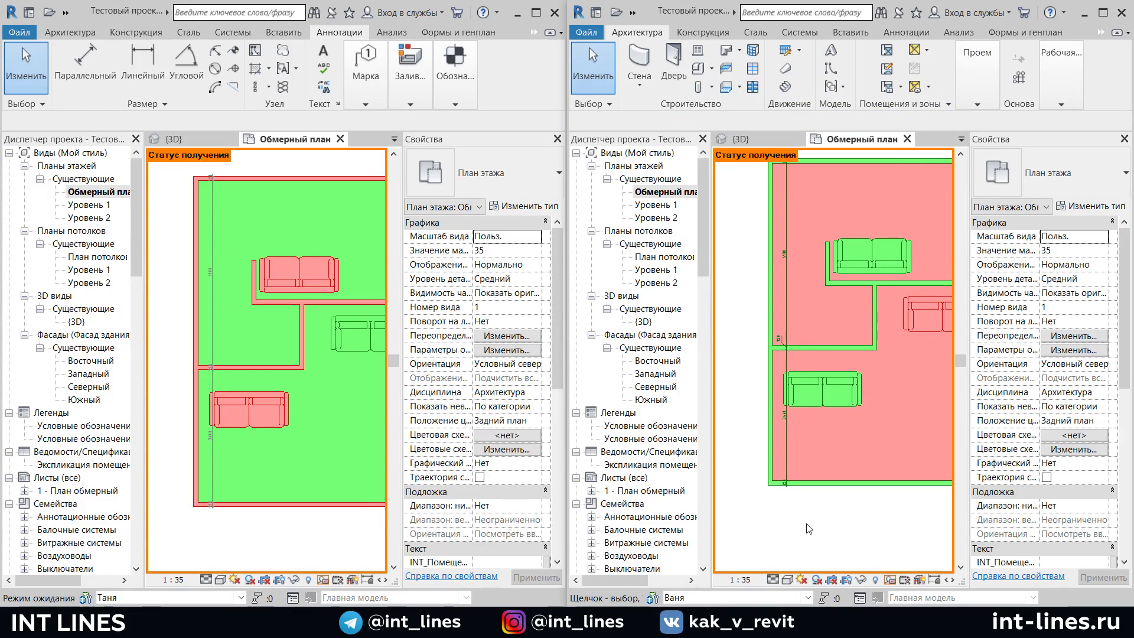
pyautogui.scroll(2, 808, 529)
pyautogui.scroll(-2, 184, 353)
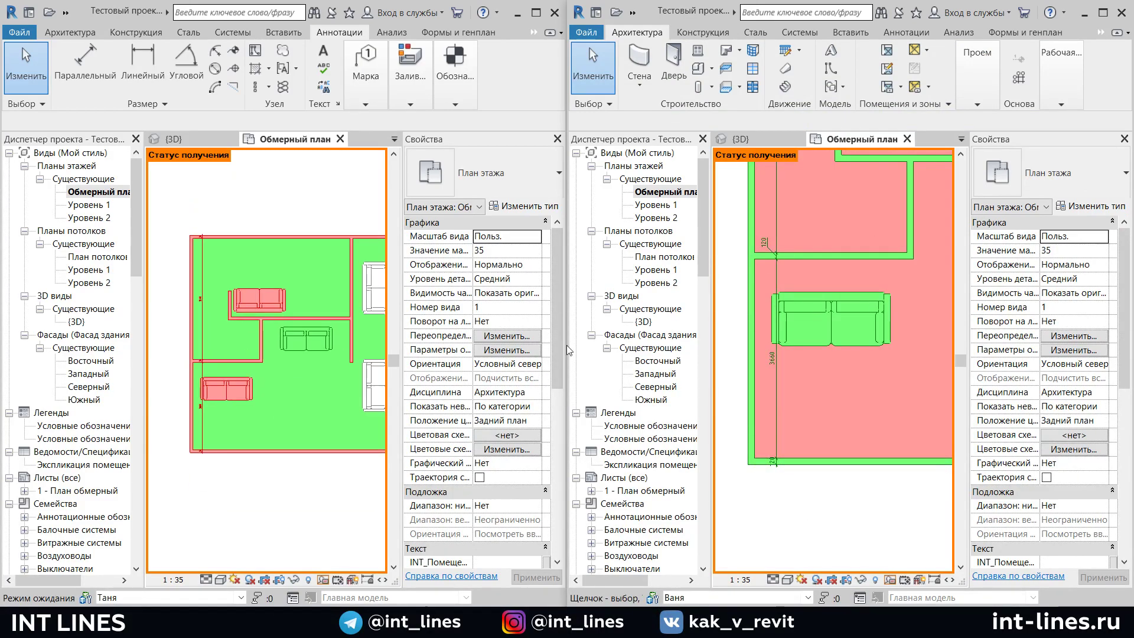
pyautogui.scroll(-2, 833, 211)
pyautogui.scroll(-3, 832, 211)
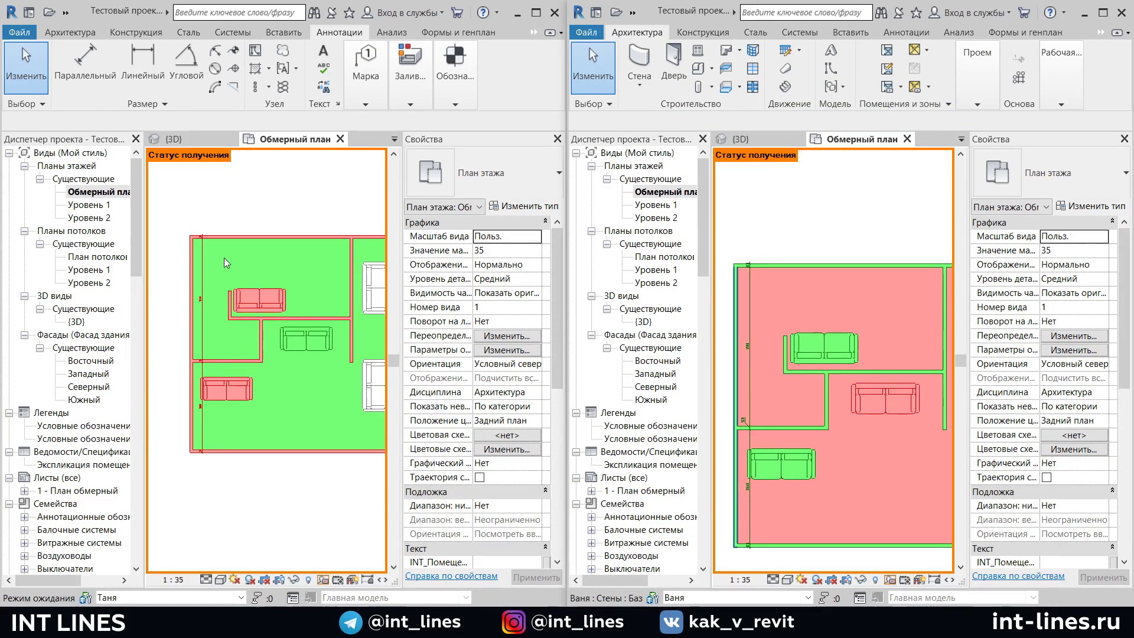
# Place an aligned dimension chain between plan walls in the left copy
pyautogui.click(85, 62)
pyautogui.scroll(2, 186, 257)
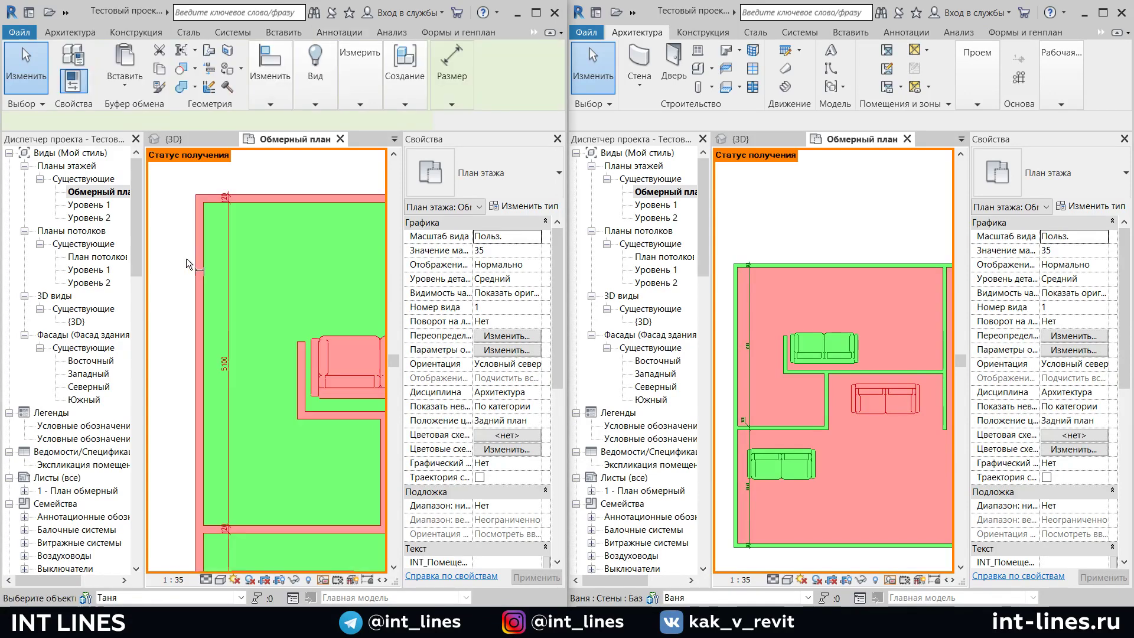
pyautogui.scroll(2, 190, 257)
pyautogui.click(195, 254)
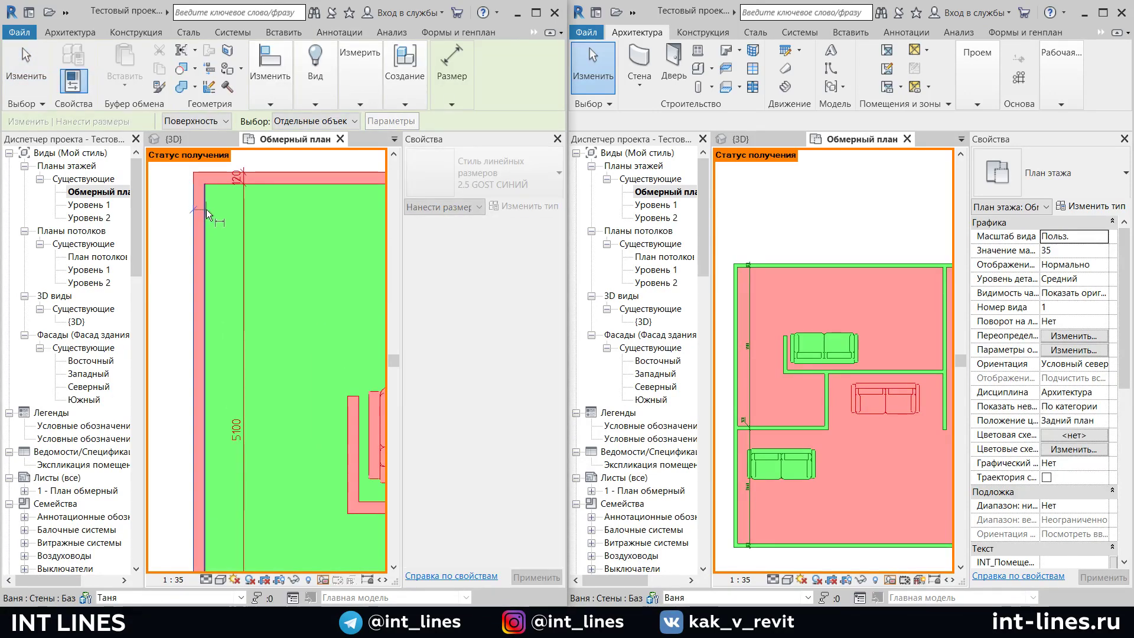
pyautogui.scroll(-2, 201, 269)
pyautogui.scroll(-2, 295, 262)
pyautogui.scroll(3, 296, 236)
pyautogui.scroll(2, 310, 233)
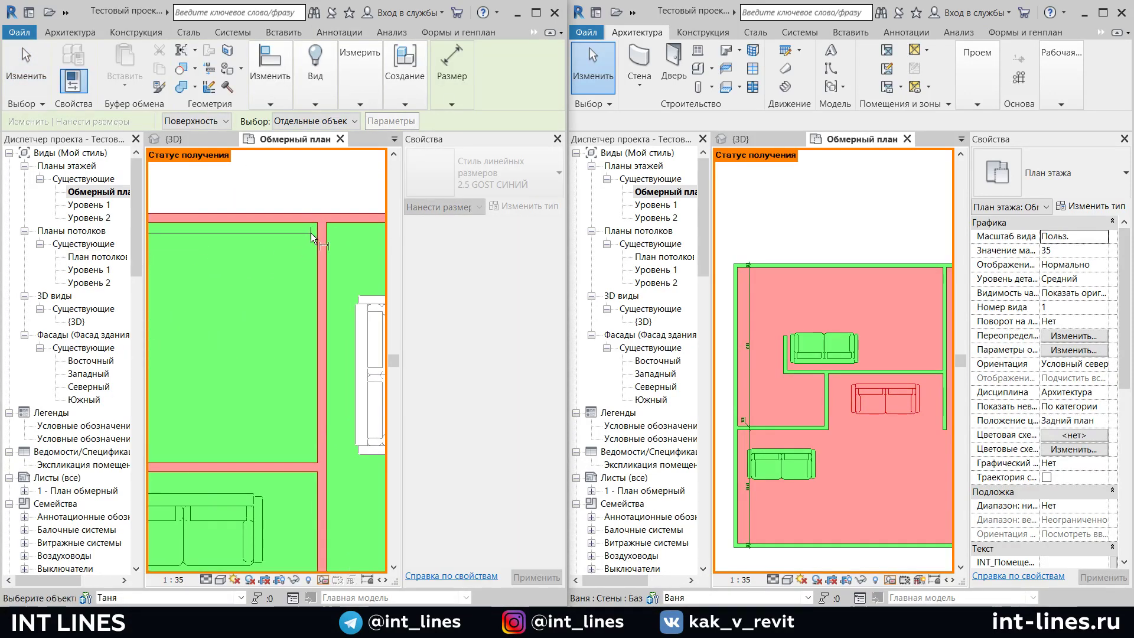
pyautogui.scroll(-3, 322, 255)
pyautogui.scroll(1, 343, 263)
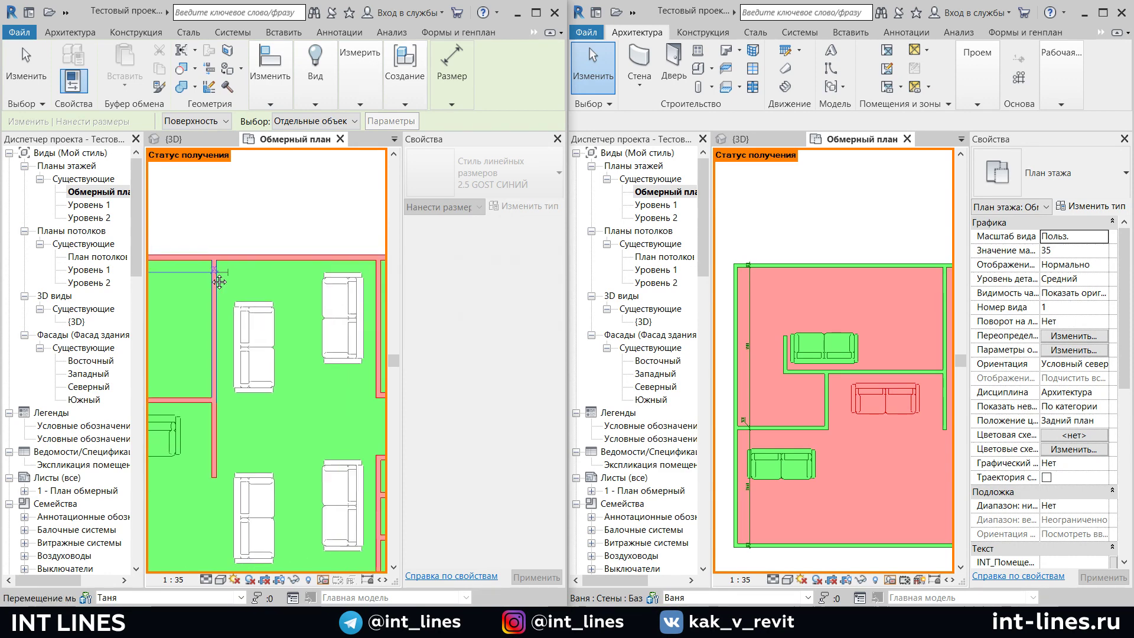
pyautogui.scroll(2, 348, 269)
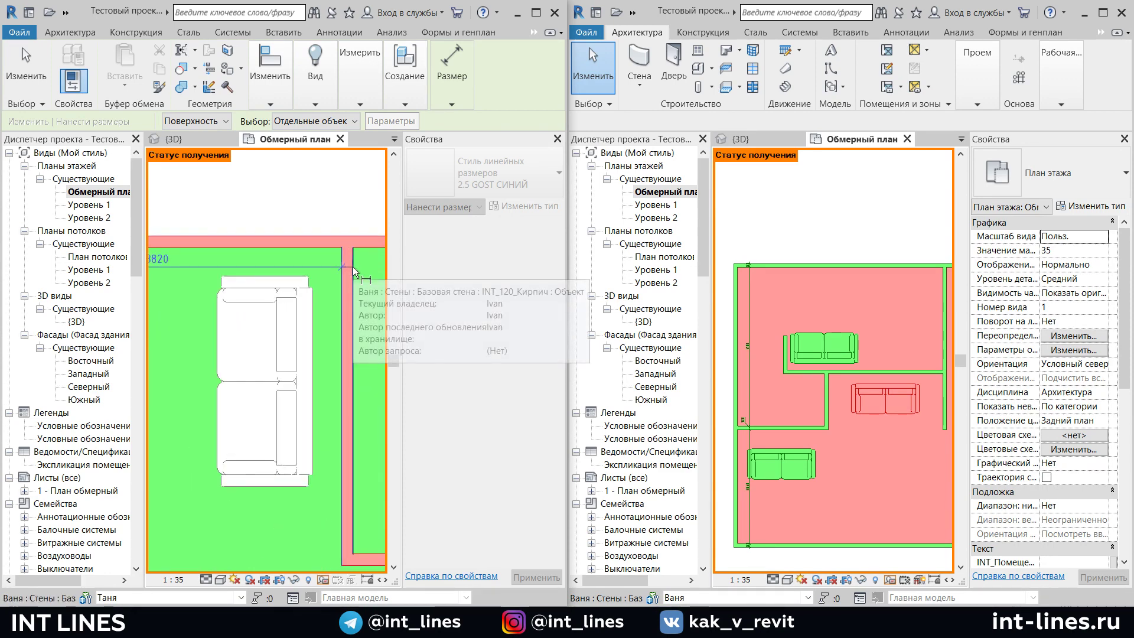
pyautogui.scroll(-1, 353, 262)
pyautogui.moveTo(353, 264); pyautogui.dragTo(239, 271, button='middle')
pyautogui.click(240, 272)
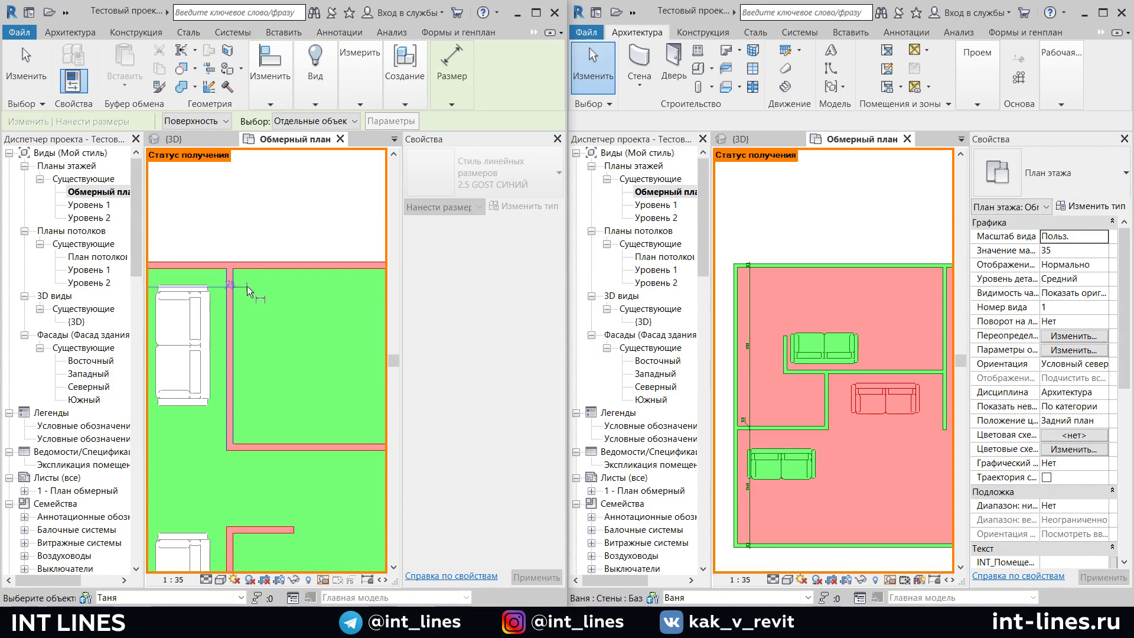
pyautogui.scroll(2, 777, 277)
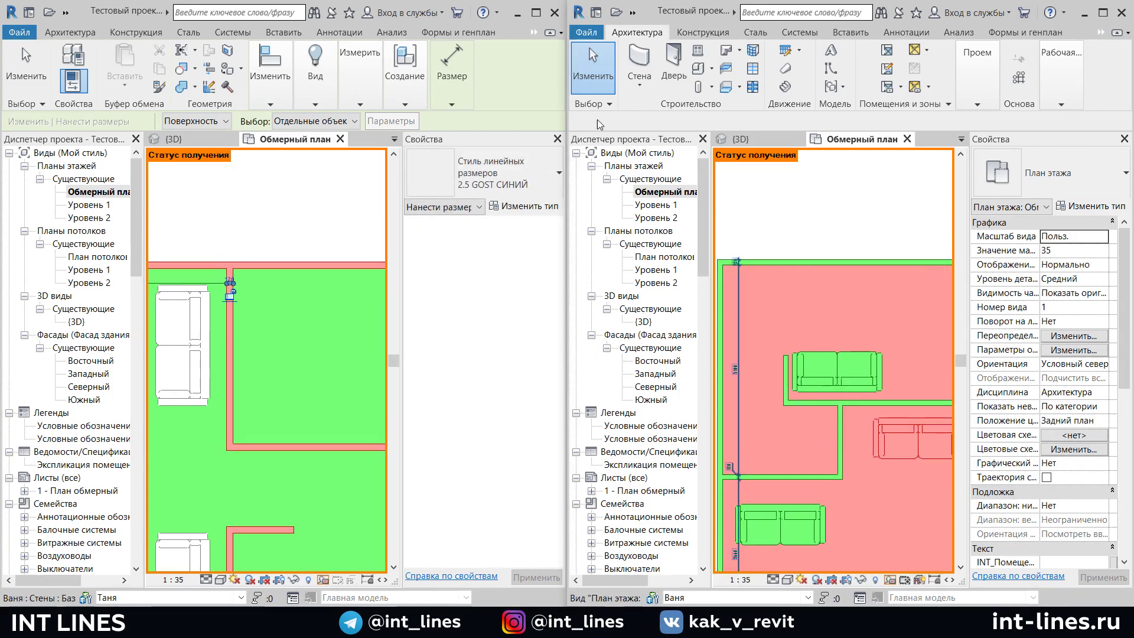
# Add the 3020 aligned dimension to a wall in the right copy
pyautogui.click(898, 33)
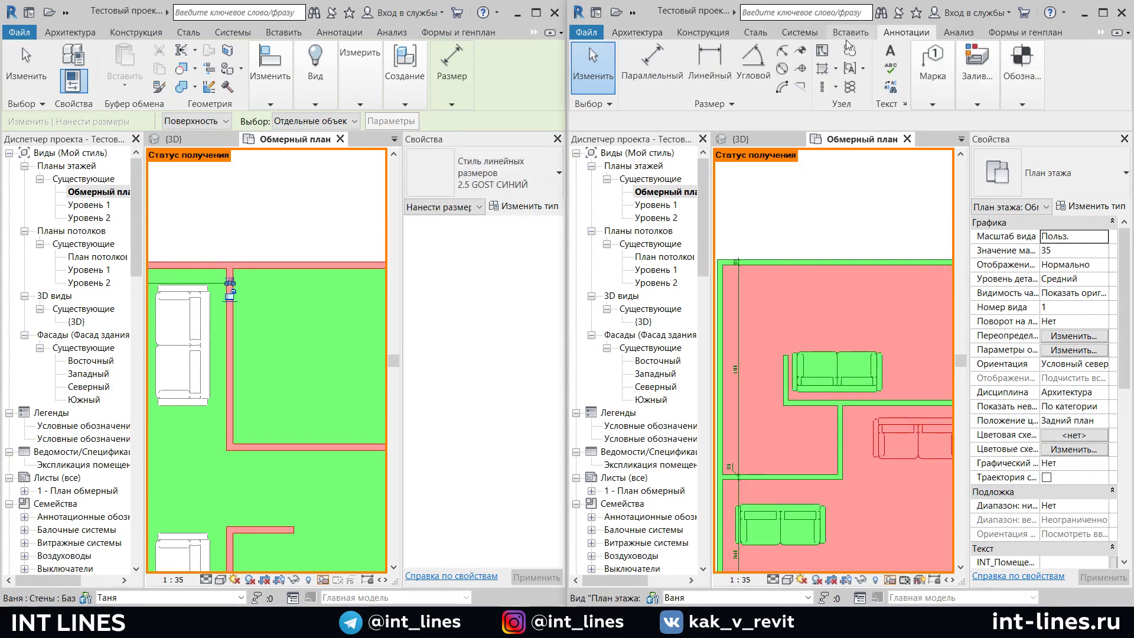
pyautogui.click(668, 51)
pyautogui.scroll(2, 732, 272)
pyautogui.scroll(-1, 785, 278)
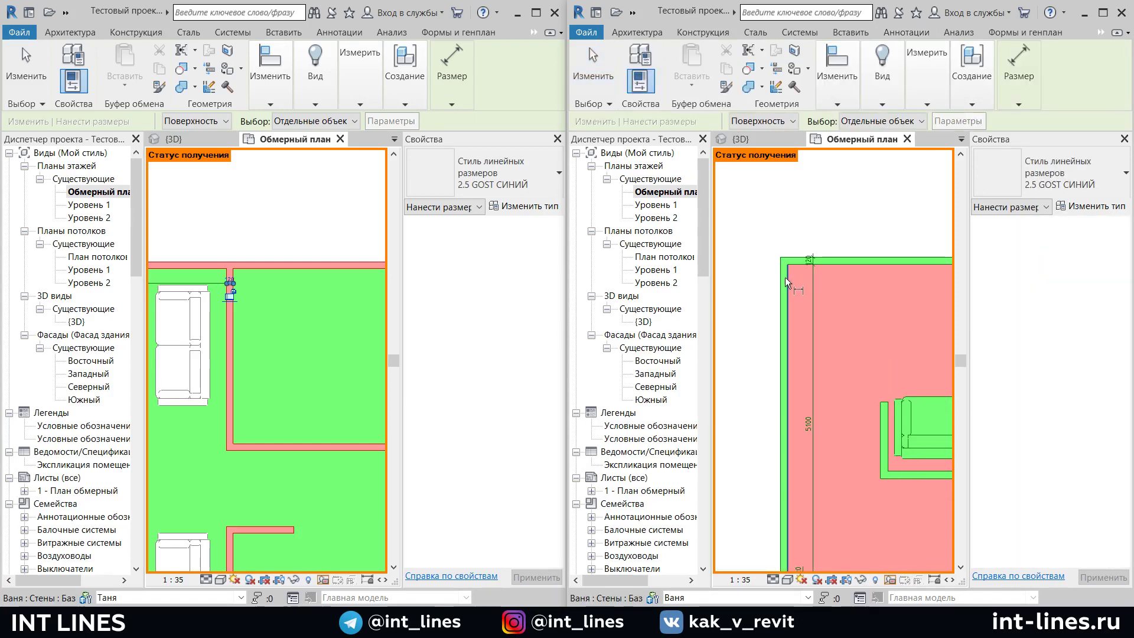
pyautogui.scroll(-2, 792, 288)
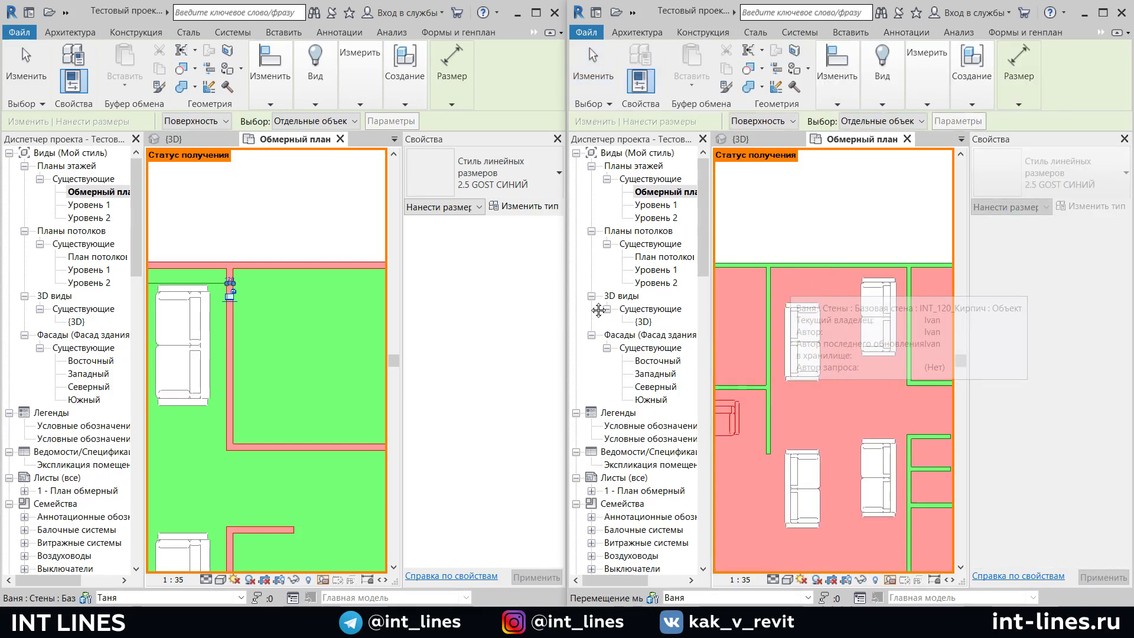
pyautogui.scroll(3, 770, 291)
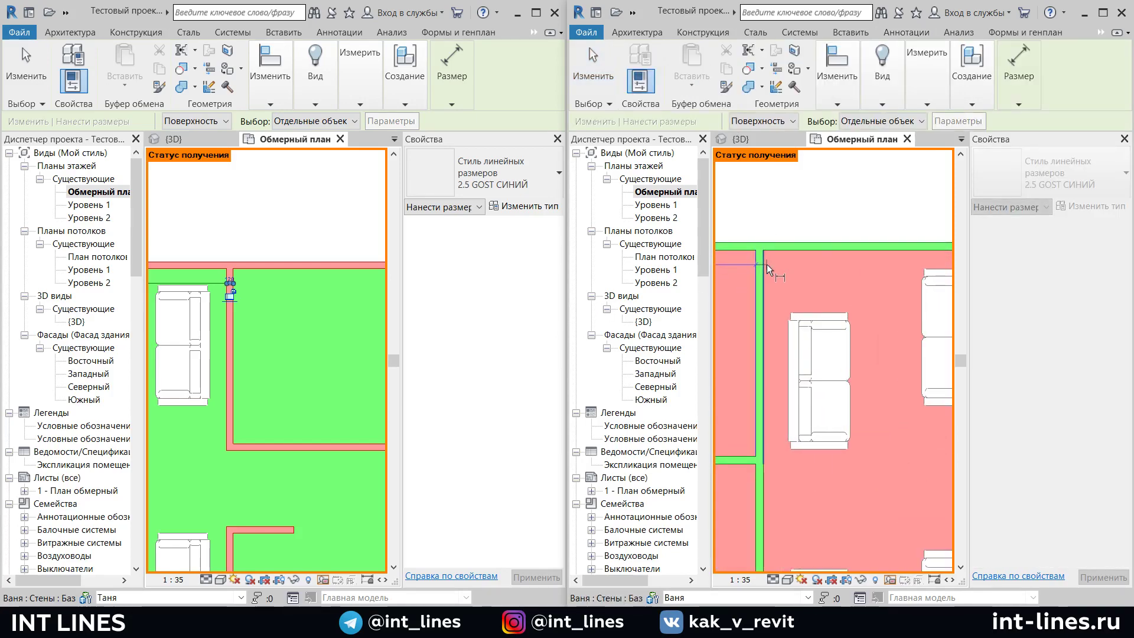
pyautogui.scroll(-2, 791, 267)
pyautogui.scroll(2, 761, 276)
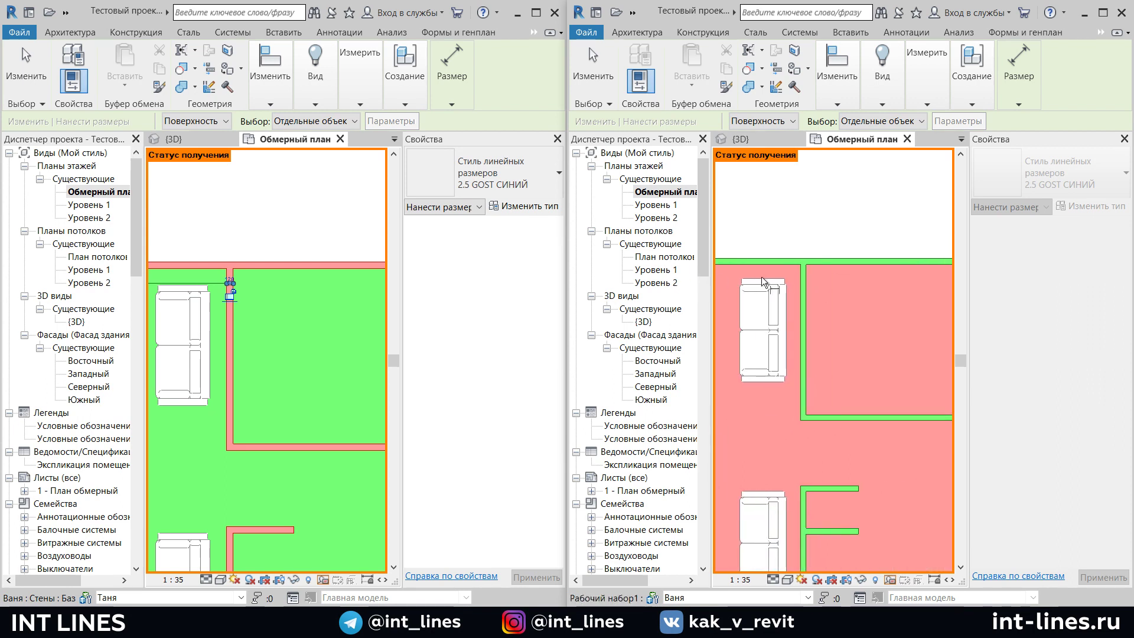
pyautogui.click(809, 276)
pyautogui.scroll(-2, 819, 286)
pyautogui.moveTo(777, 294); pyautogui.dragTo(905, 275, button='middle')
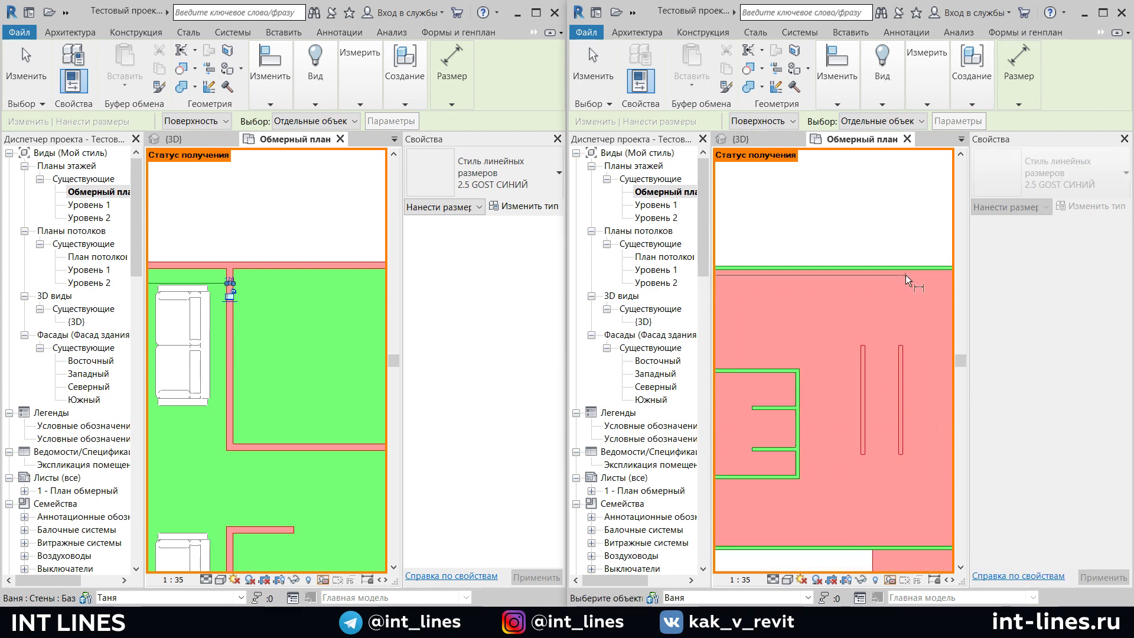
pyautogui.scroll(3, 755, 283)
pyautogui.click(768, 277)
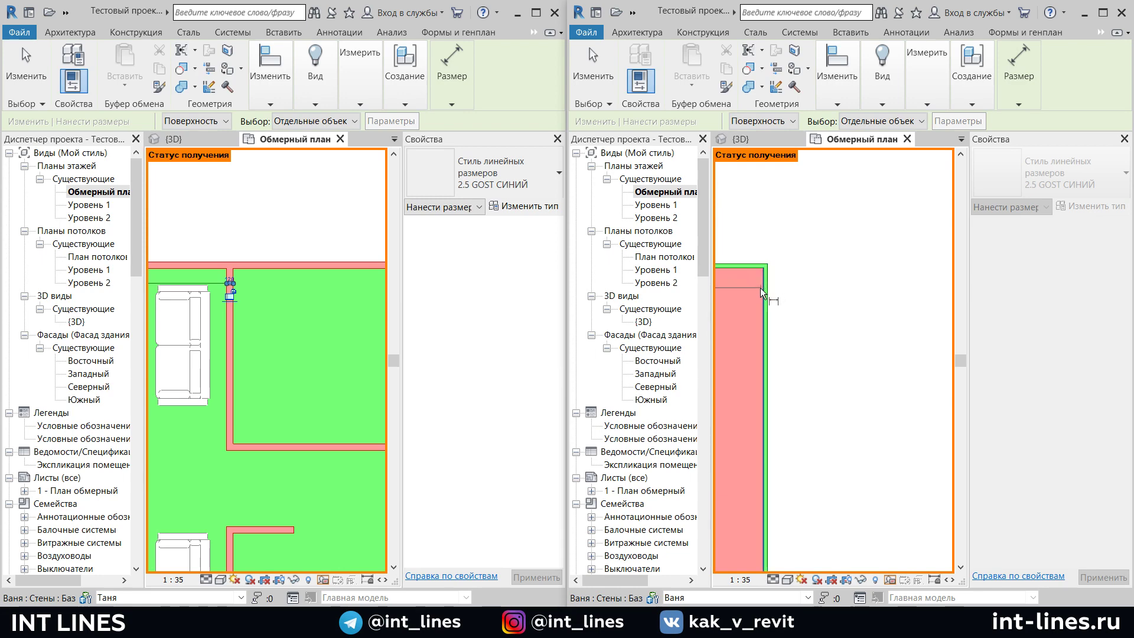
pyautogui.scroll(-3, 767, 295)
pyautogui.scroll(-3, 750, 328)
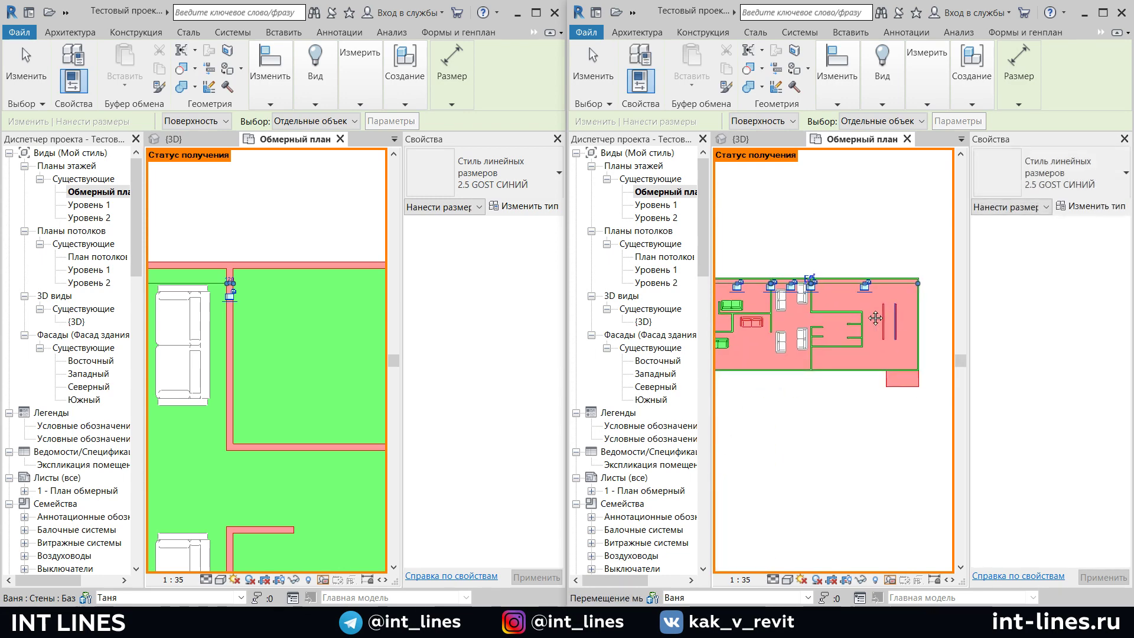
pyautogui.moveTo(842, 319); pyautogui.dragTo(842, 299, button='middle')
pyautogui.scroll(-2, 795, 319)
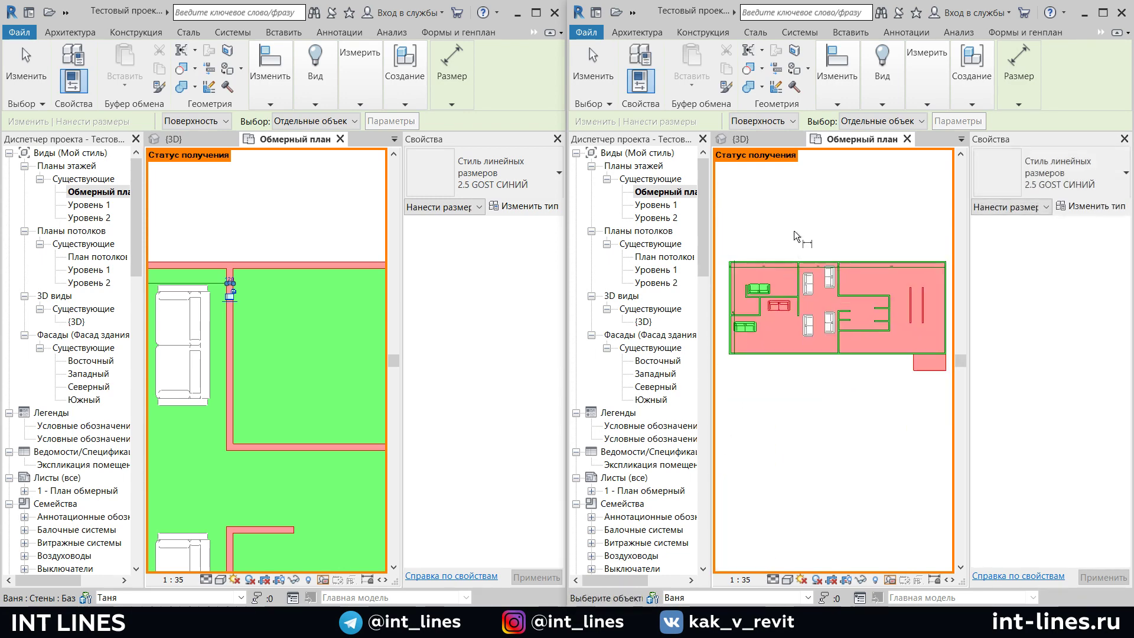
# End the dimension tool in both copies, returning to plain selection
pyautogui.press('Escape')
pyautogui.press('Escape')
pyautogui.click(232, 208)
pyautogui.press('Escape')
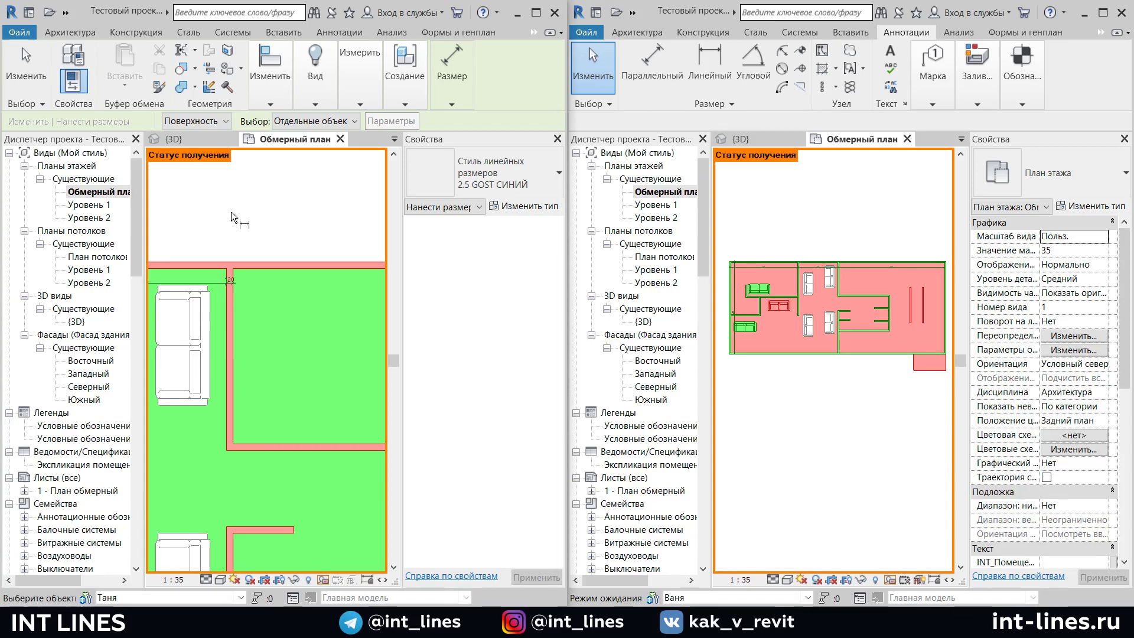
pyautogui.press('Escape')
# Run Synchronize Now on the right-hand copy from the Quick Access Toolbar overflow
pyautogui.click(66, 12)
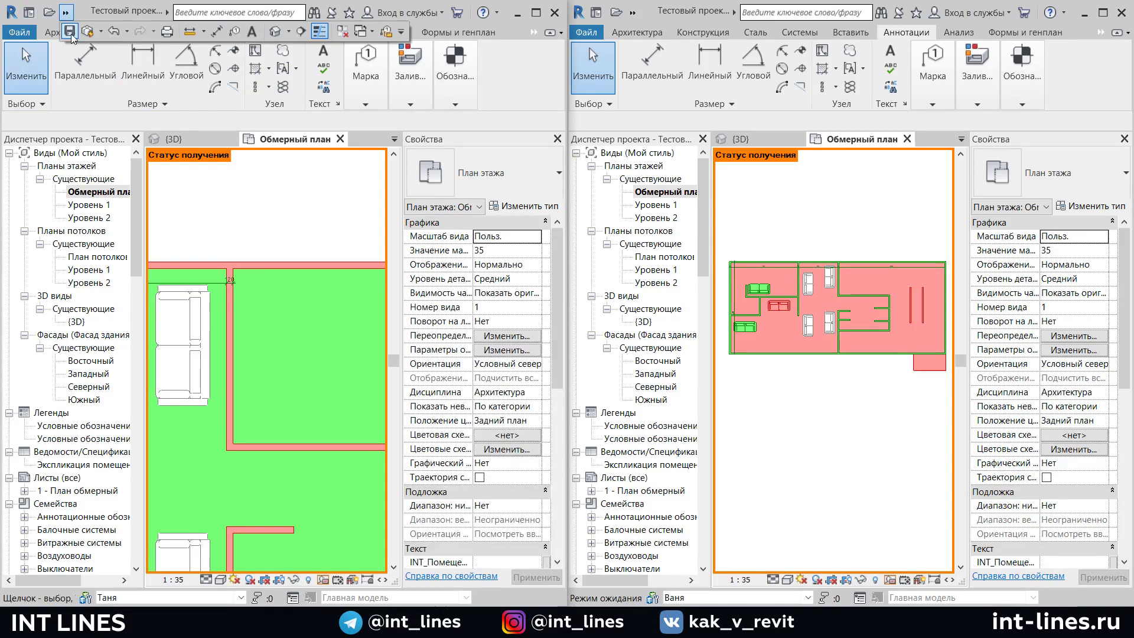
pyautogui.click(633, 12)
pyautogui.click(668, 31)
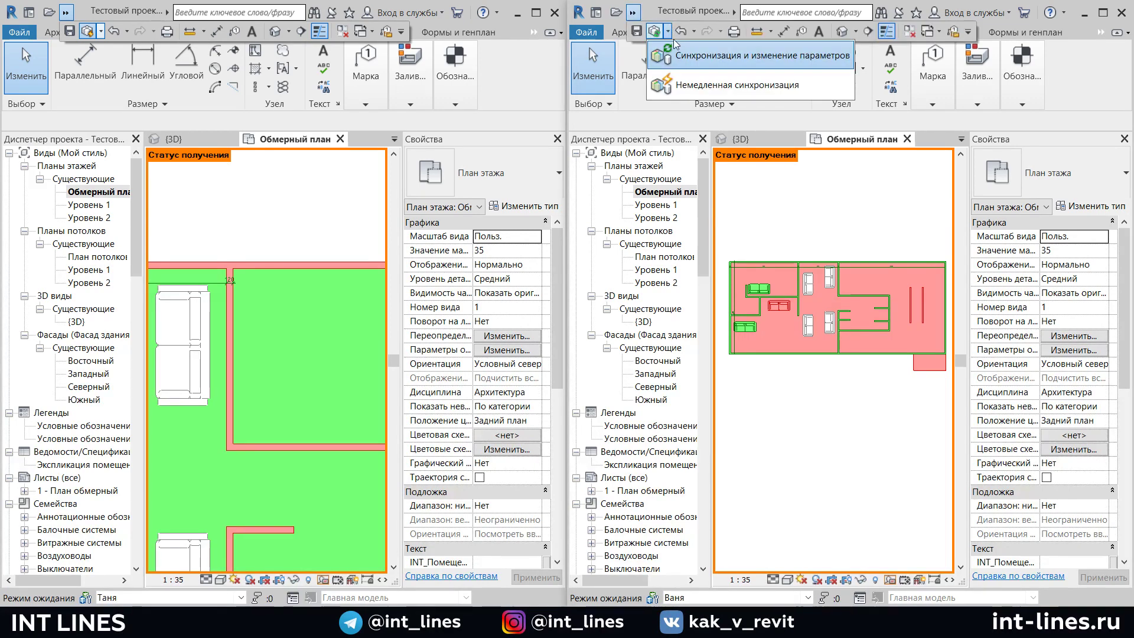
pyautogui.click(709, 84)
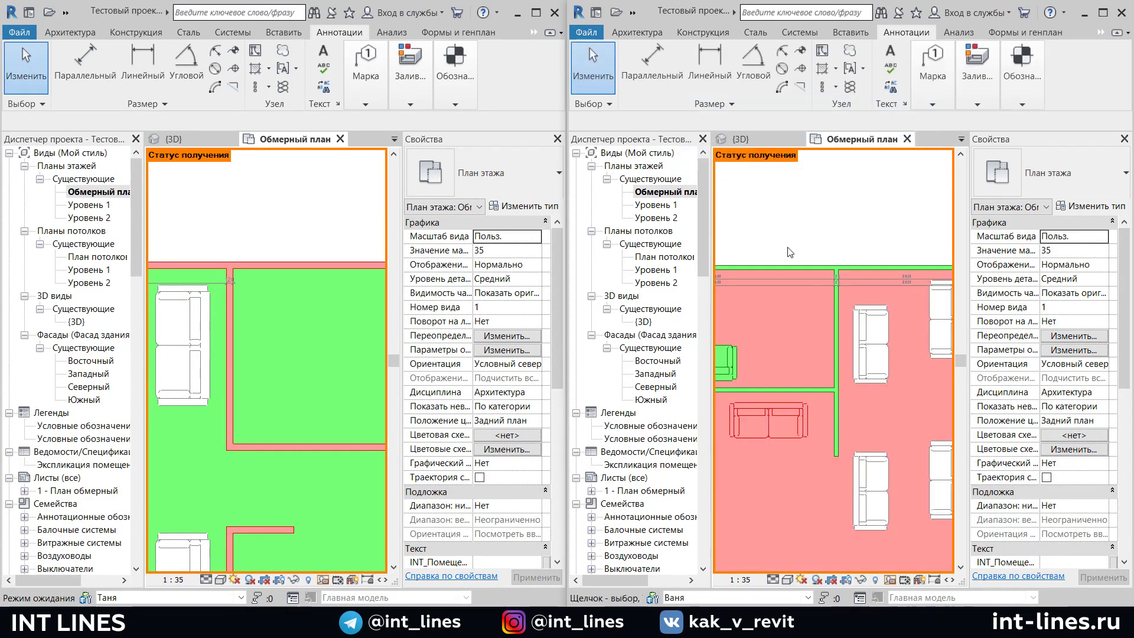
# Select the top-wall dimension in the right plan to check it, then deselect
pyautogui.scroll(-1, 790, 253)
pyautogui.moveTo(801, 326); pyautogui.dragTo(869, 287, button='middle')
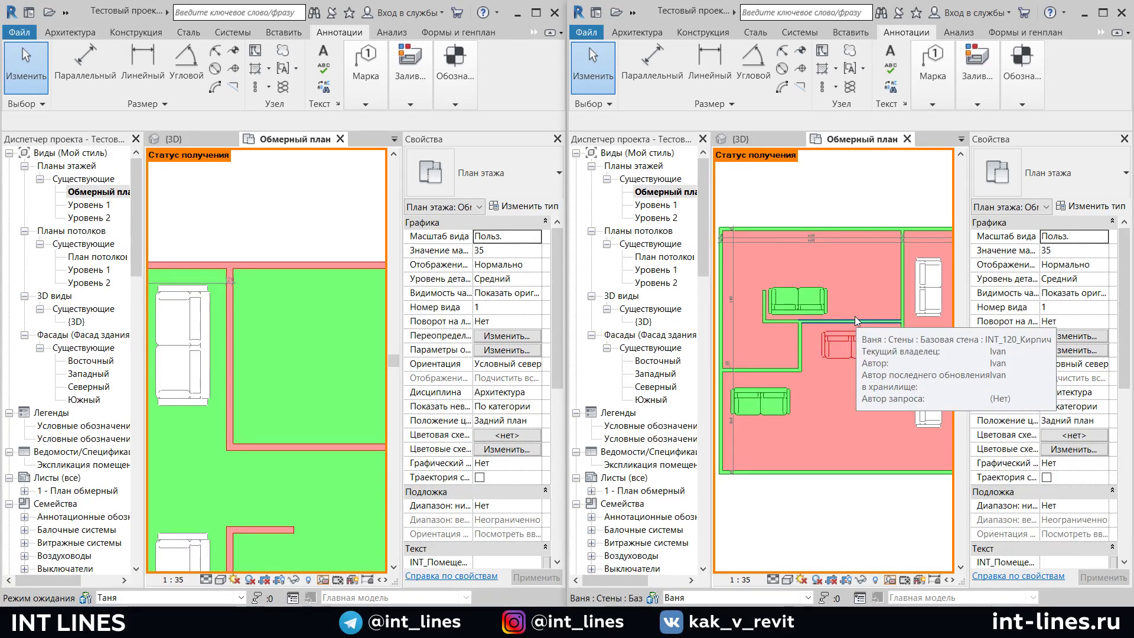
pyautogui.scroll(1, 777, 225)
pyautogui.moveTo(766, 243)
pyautogui.mouseDown(button='middle')
pyautogui.moveTo(899, 247)
pyautogui.moveTo(854, 271)
pyautogui.mouseUp(button='middle')
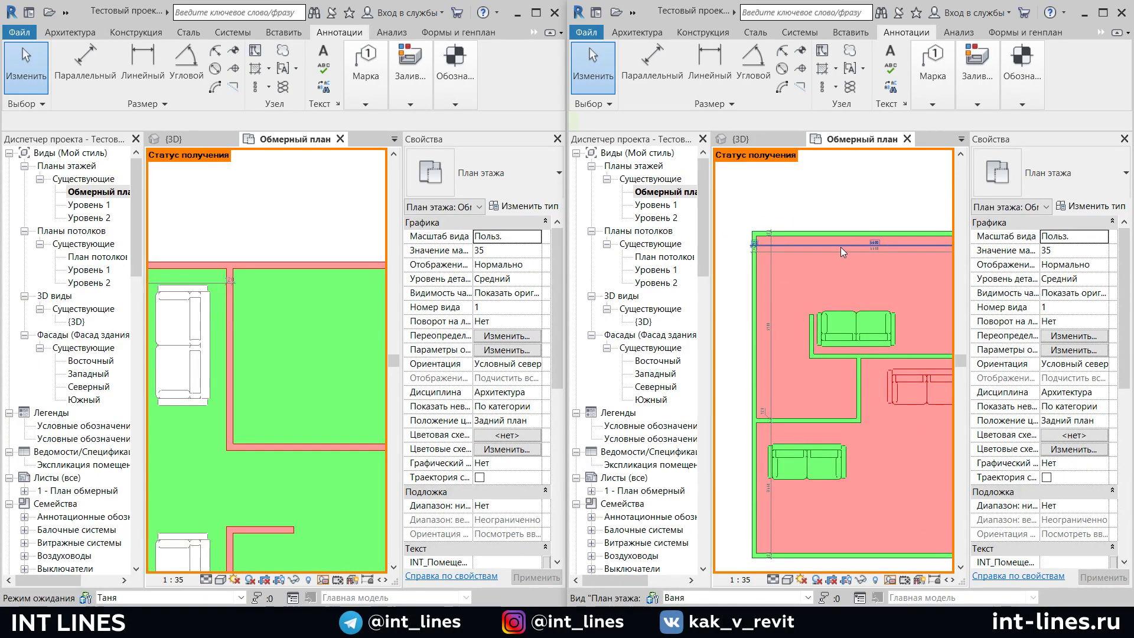
pyautogui.click(840, 247)
pyautogui.moveTo(835, 301)
pyautogui.mouseDown(button='middle')
pyautogui.moveTo(771, 313)
pyautogui.moveTo(823, 299)
pyautogui.mouseUp(button='middle')
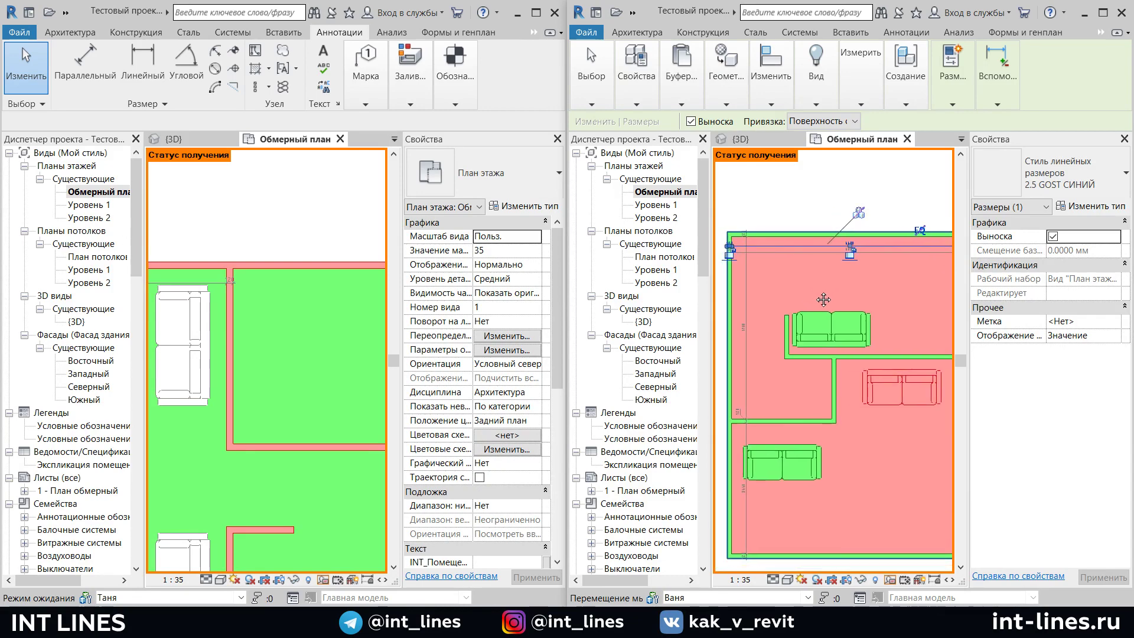
pyautogui.scroll(2, 764, 239)
pyautogui.scroll(1, 760, 239)
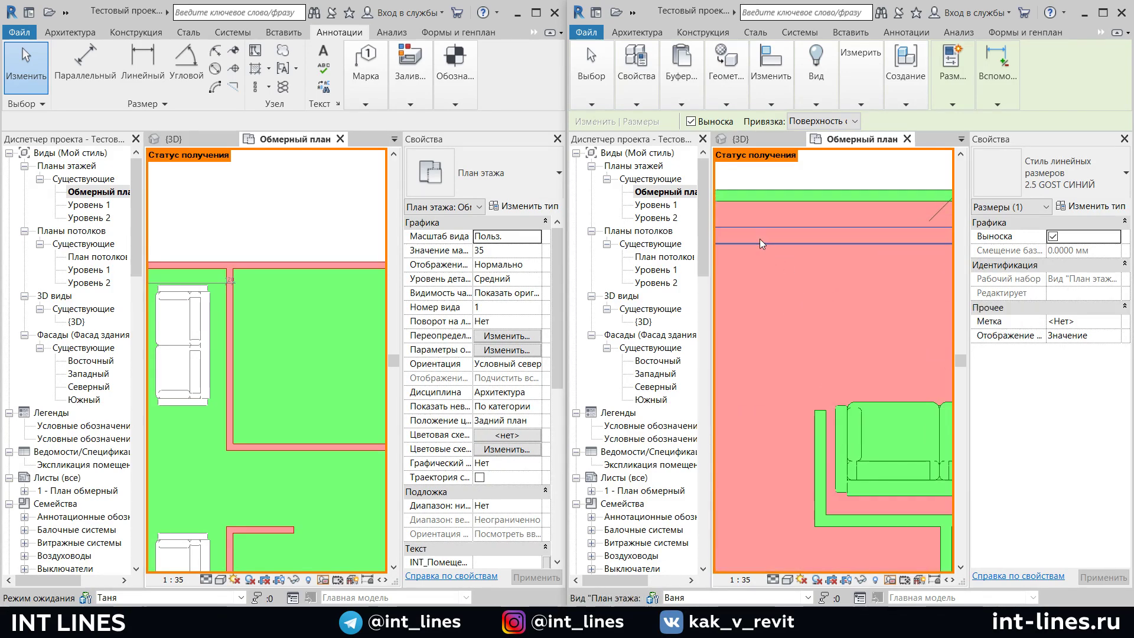
pyautogui.scroll(-2, 821, 272)
pyautogui.press('Escape')
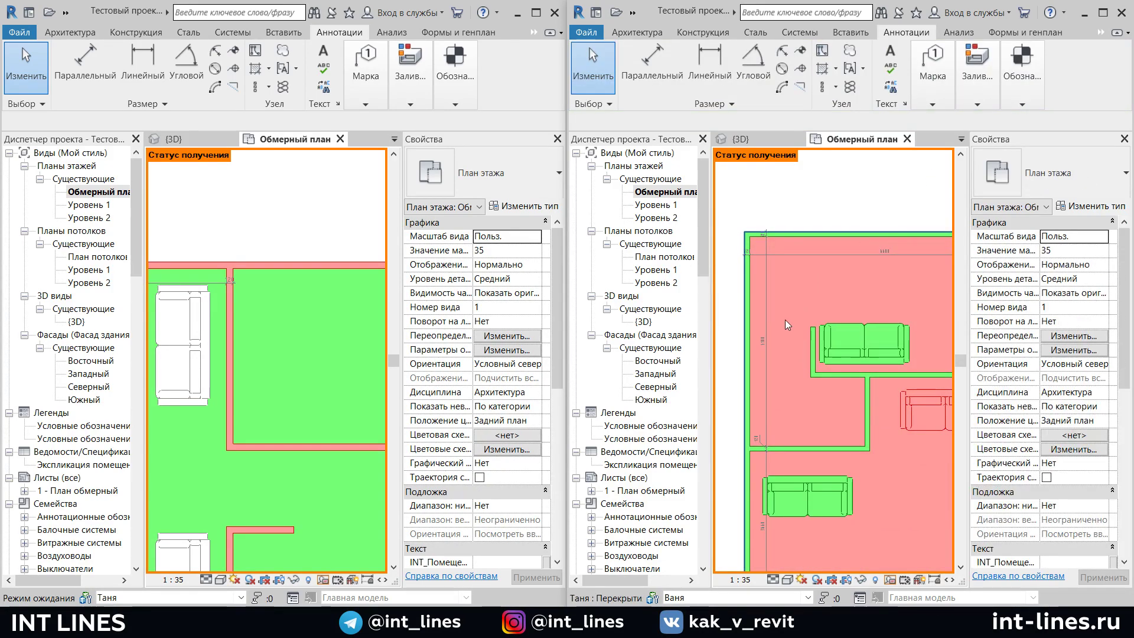
# Zoom and pan the left plan to its top-left corner and top dimension
pyautogui.scroll(-3, 774, 270)
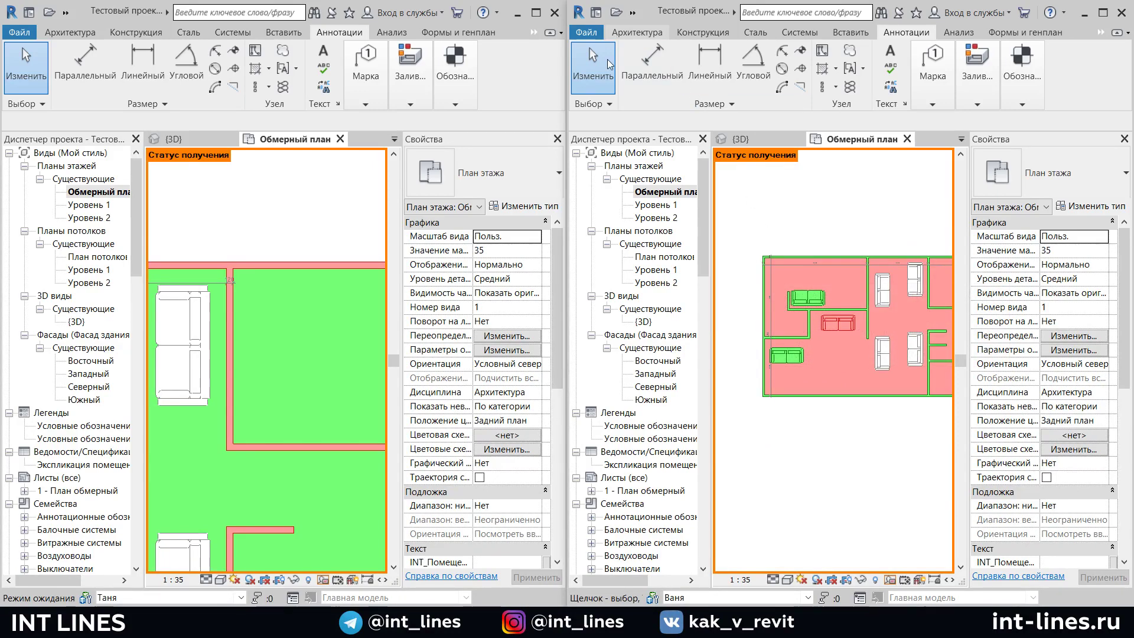
pyautogui.scroll(-2, 248, 233)
pyautogui.scroll(-2, 248, 234)
pyautogui.scroll(-1, 253, 236)
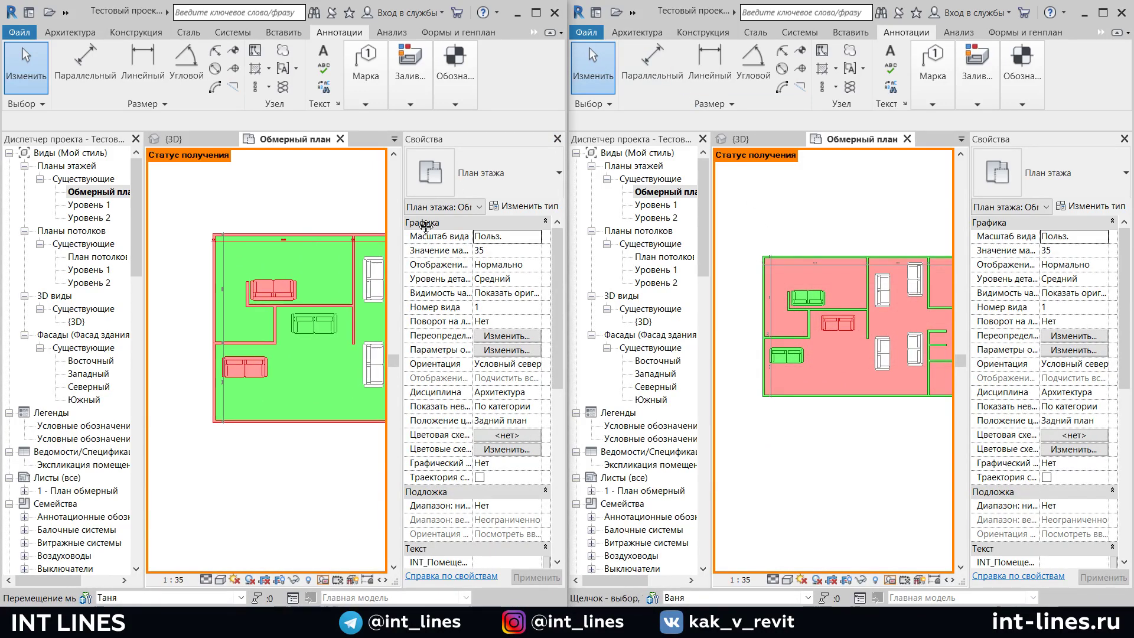
pyautogui.scroll(2, 258, 241)
pyautogui.scroll(1, 248, 243)
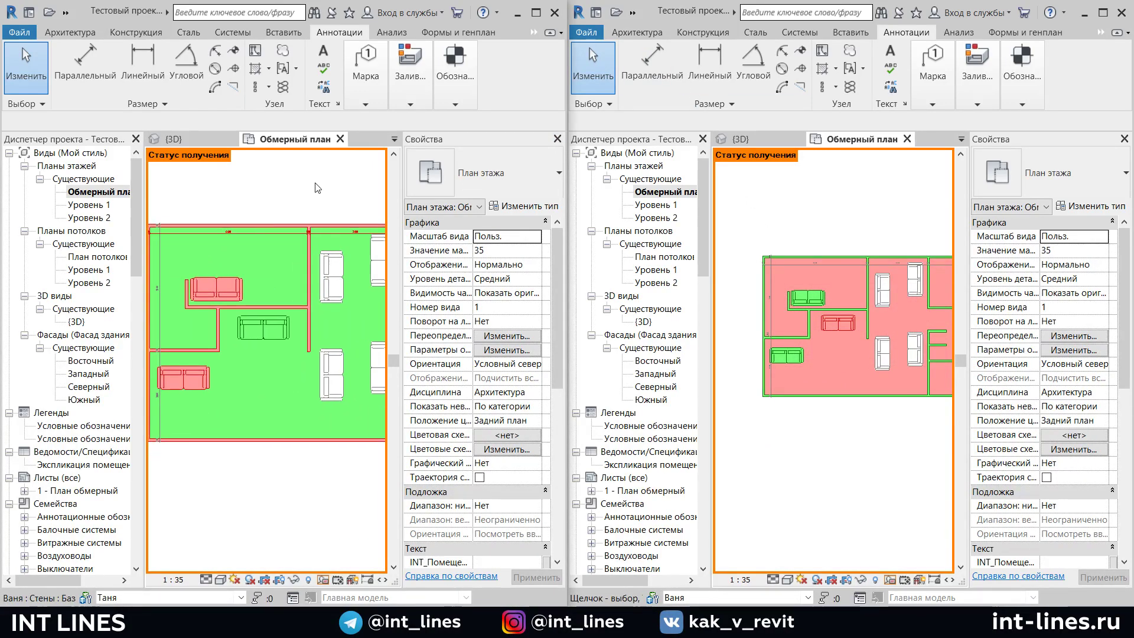
pyautogui.moveTo(218, 249); pyautogui.dragTo(307, 255, button='middle')
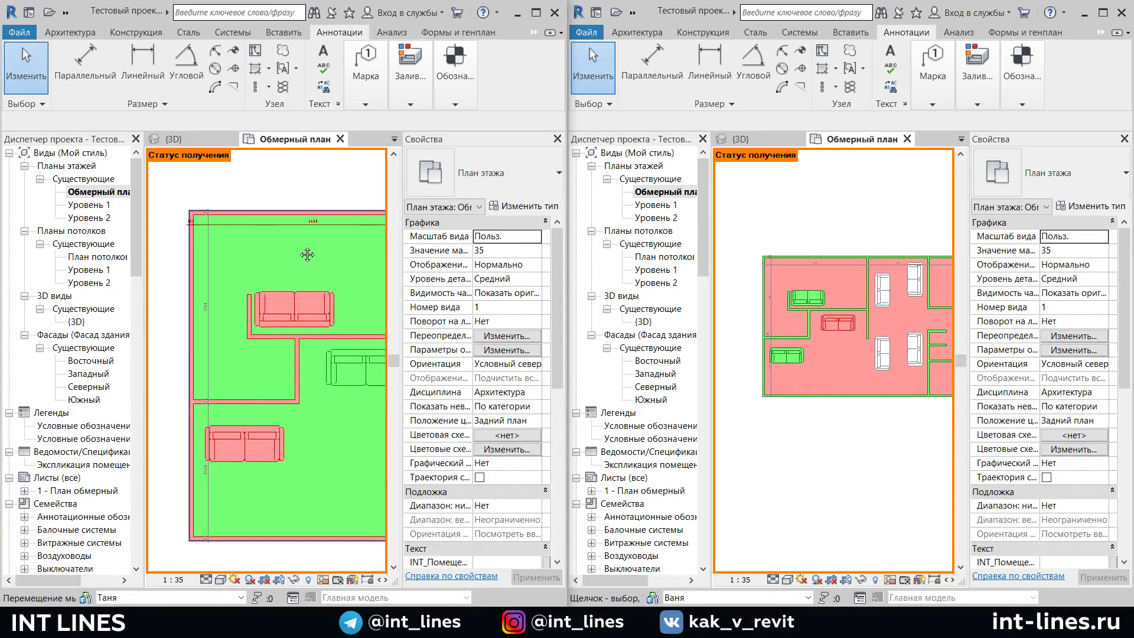
pyautogui.click(264, 225)
pyautogui.press('Delete')
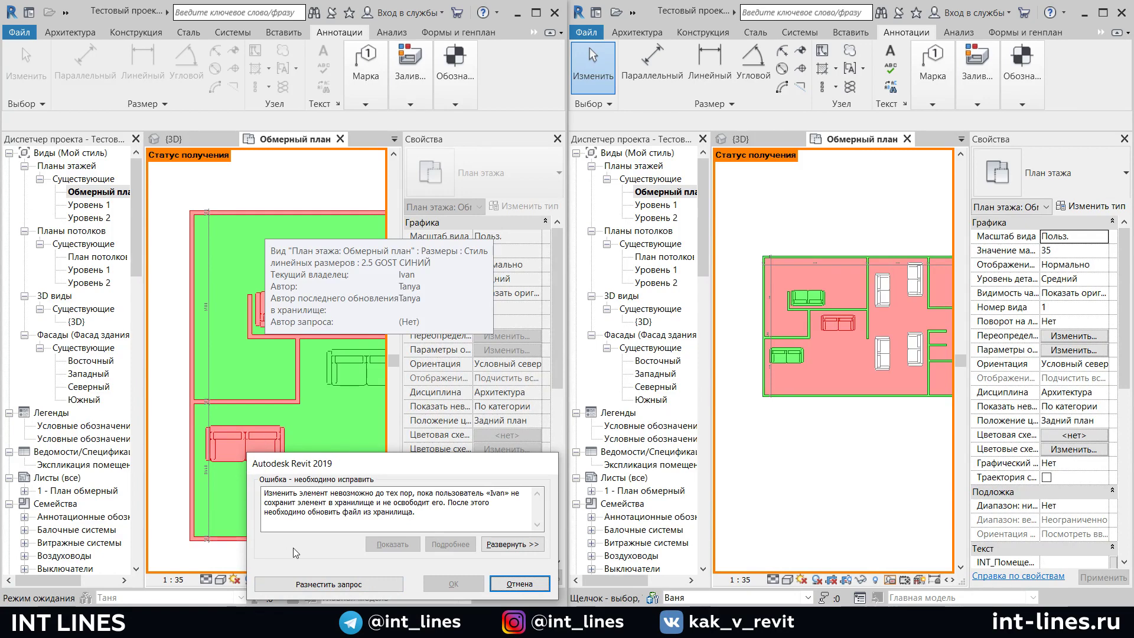
pyautogui.click(520, 590)
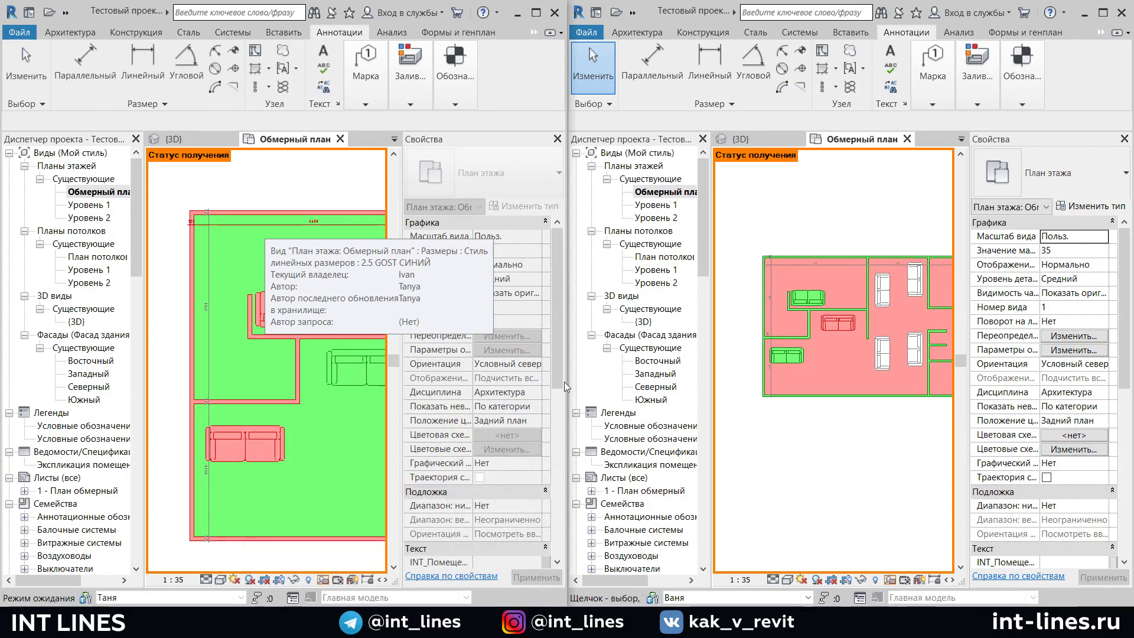
pyautogui.click(633, 13)
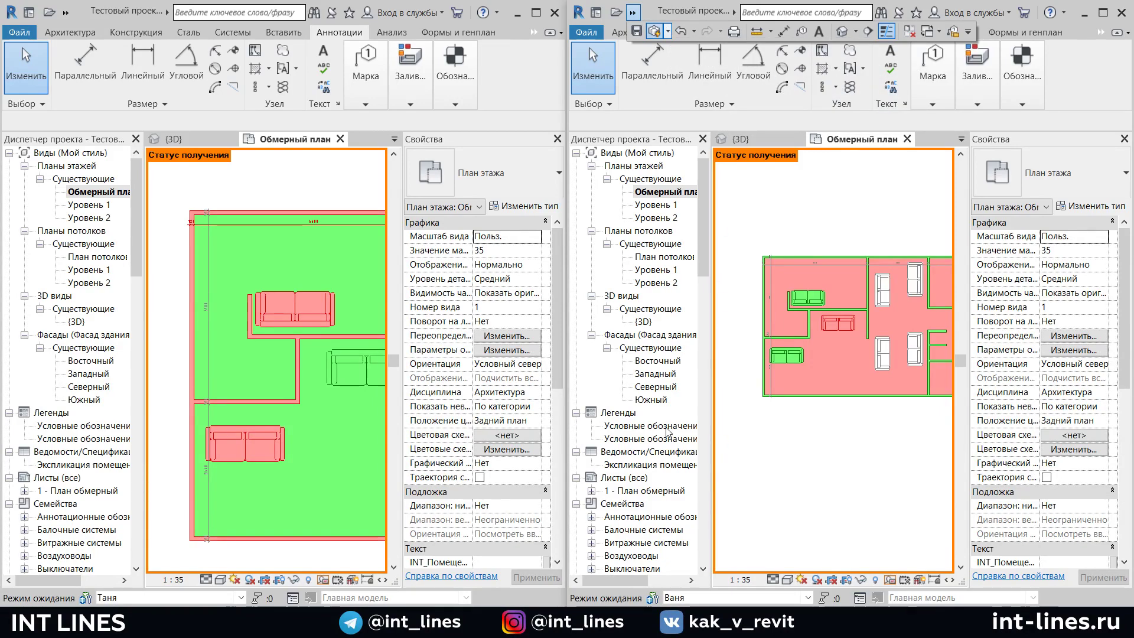
# Recentre both plans and select, then clear, the two parallel walls in the second copy
pyautogui.click(65, 12)
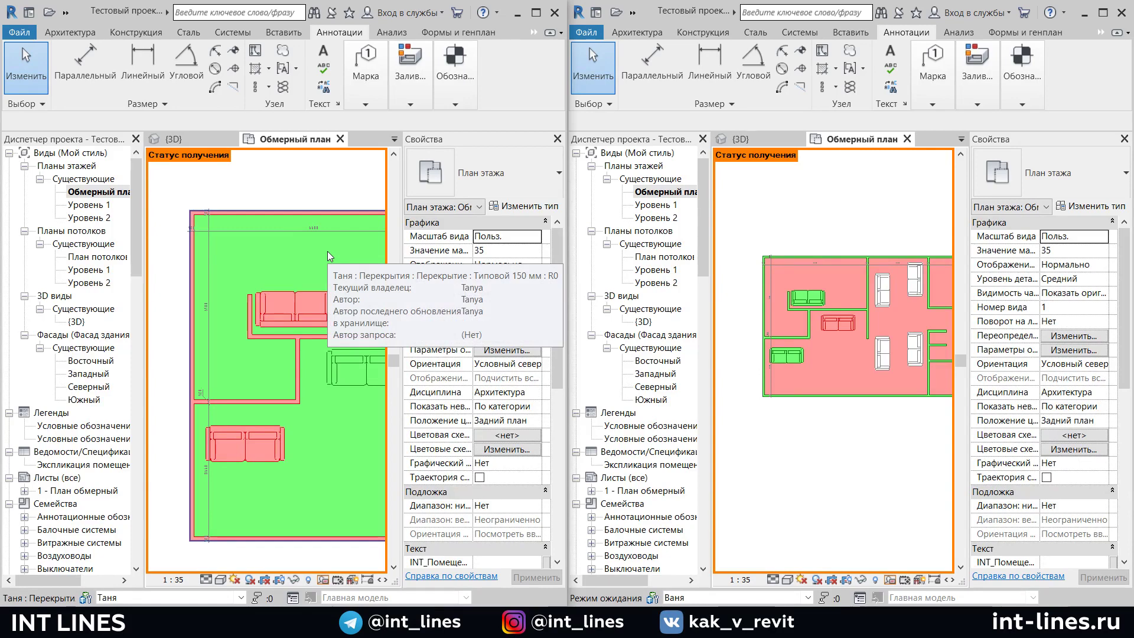
pyautogui.scroll(-3, 329, 255)
pyautogui.moveTo(270, 382); pyautogui.dragTo(251, 375, button='middle')
pyautogui.scroll(-2, 271, 362)
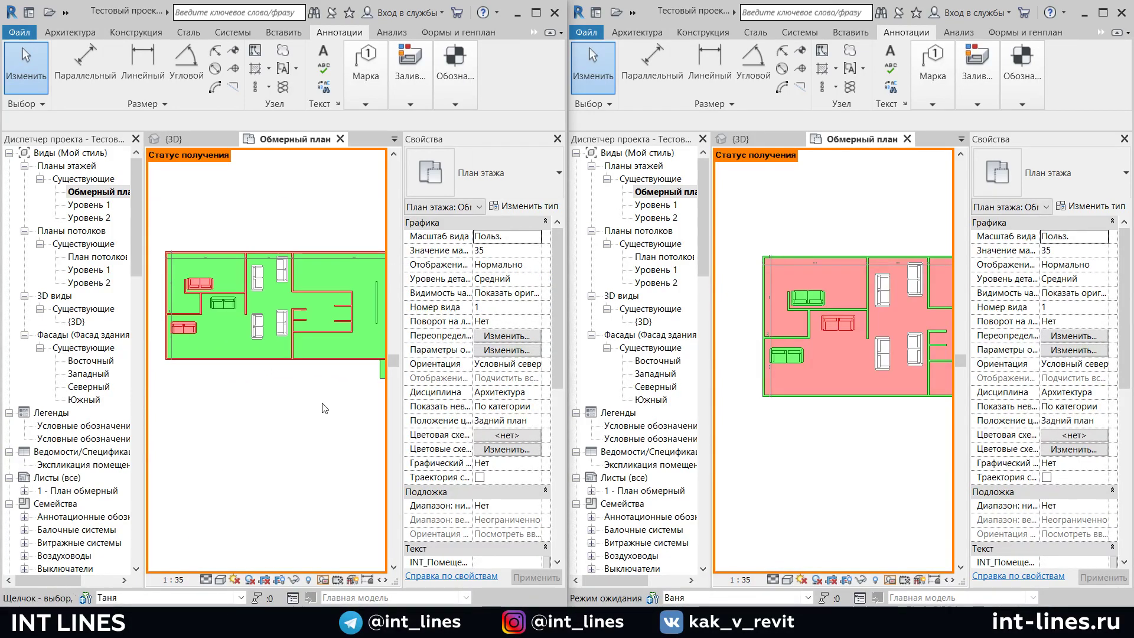
pyautogui.scroll(-2, 874, 435)
pyautogui.moveTo(873, 435)
pyautogui.mouseDown(button='middle')
pyautogui.moveTo(855, 409)
pyautogui.moveTo(868, 433)
pyautogui.moveTo(909, 396)
pyautogui.moveTo(860, 397)
pyautogui.mouseUp(button='middle')
pyautogui.scroll(3, 855, 409)
pyautogui.scroll(-2, 827, 413)
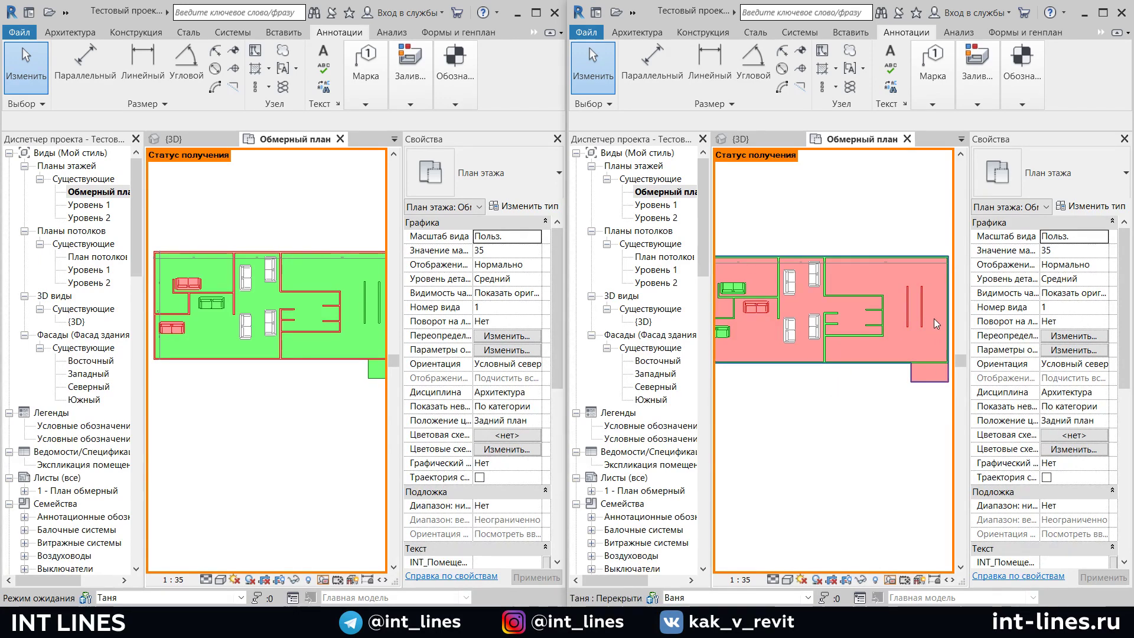
pyautogui.scroll(2, 931, 304)
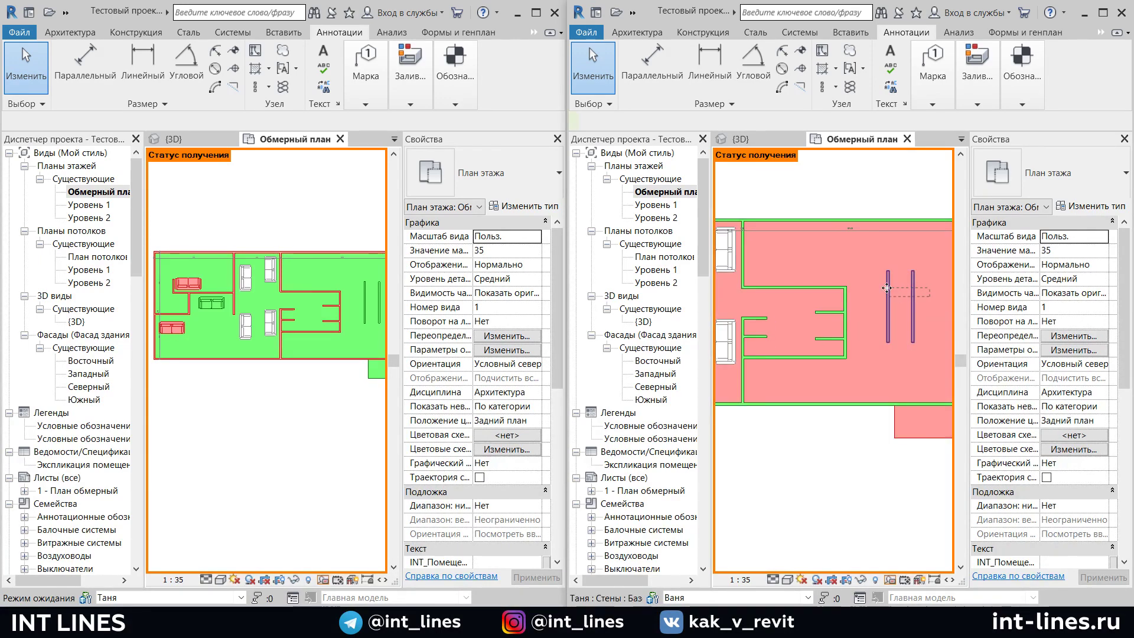
pyautogui.click(886, 287)
pyautogui.scroll(-3, 1106, 467)
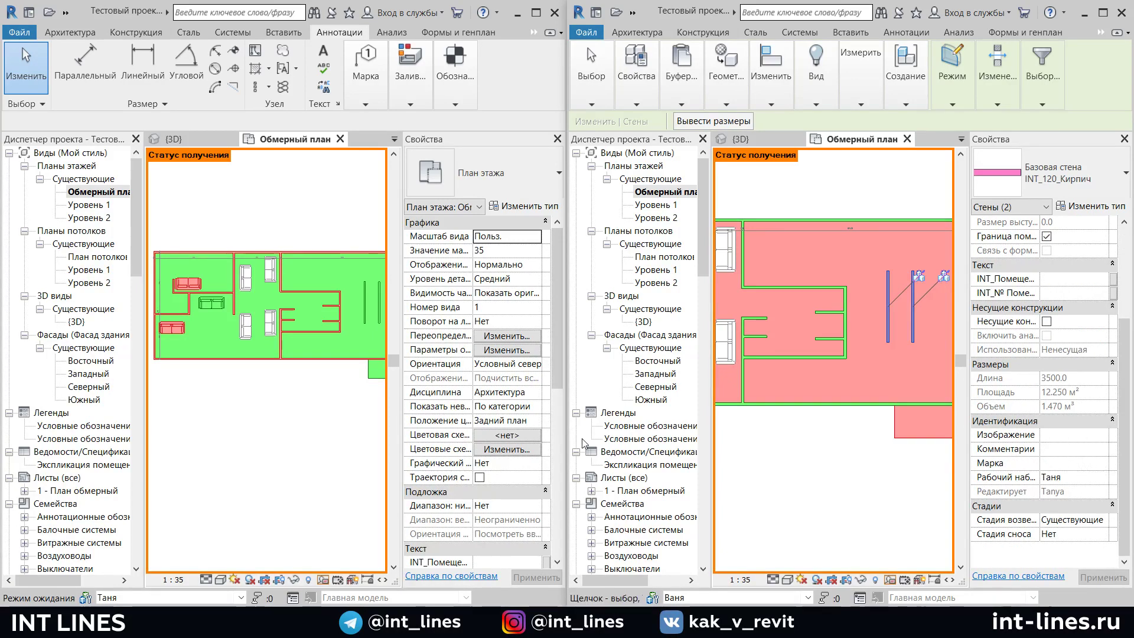
pyautogui.press('Escape')
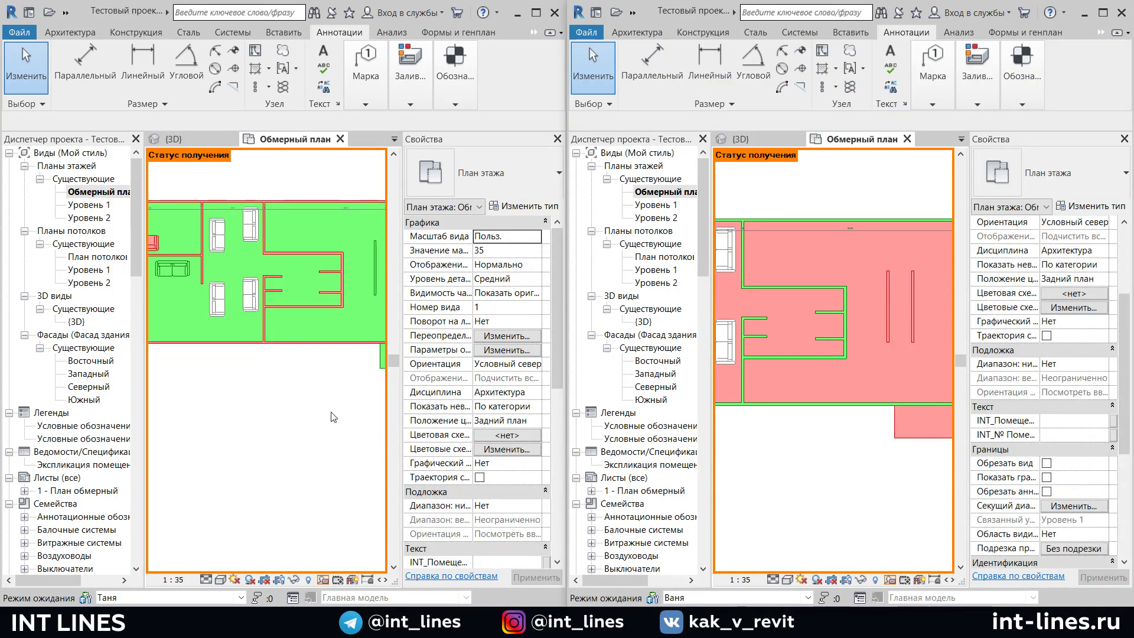
# Window-select the two vertical walls in the first copy and delete them
pyautogui.scroll(2, 360, 298)
pyautogui.scroll(2, 313, 287)
pyautogui.scroll(1, 310, 281)
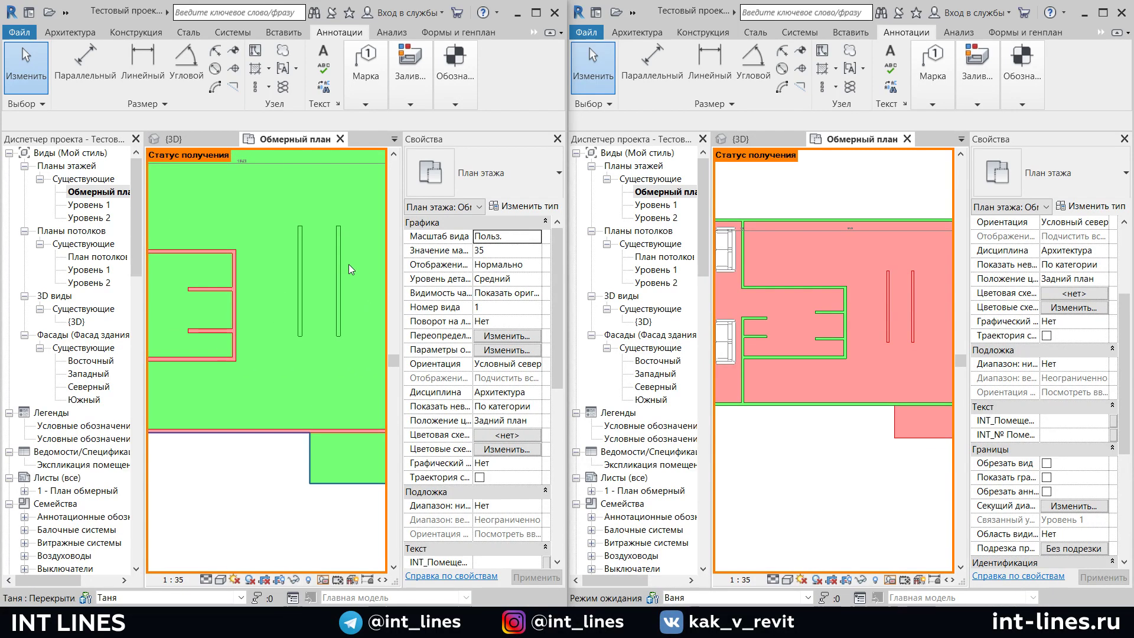
pyautogui.moveTo(348, 263); pyautogui.dragTo(282, 261)
pyautogui.press('Delete')
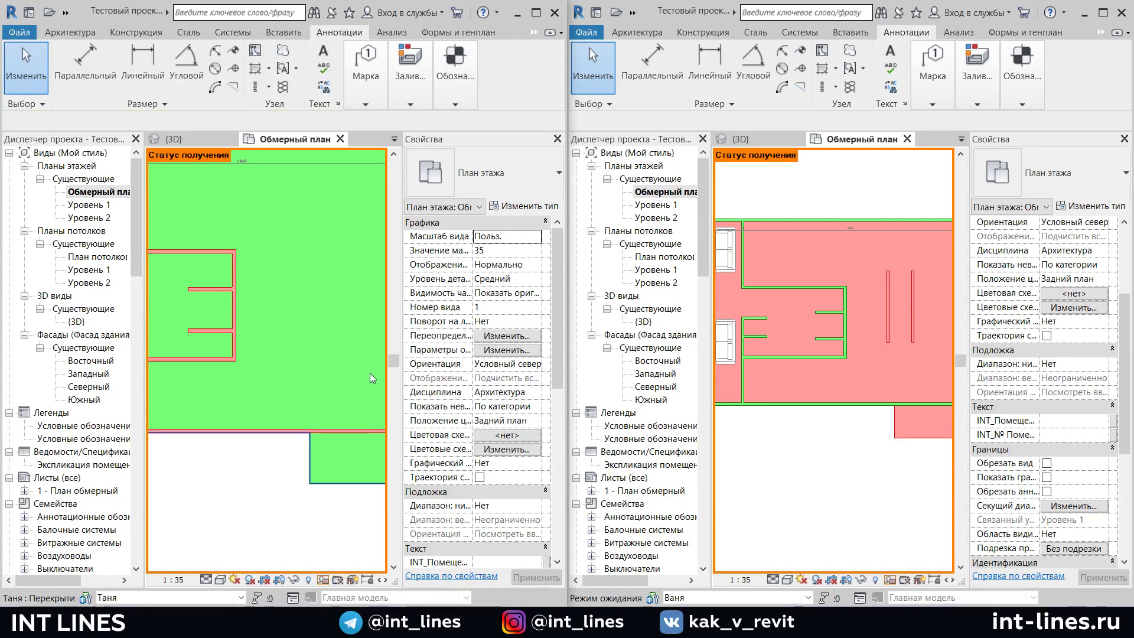
pyautogui.scroll(-2, 370, 374)
pyautogui.scroll(-1, 225, 400)
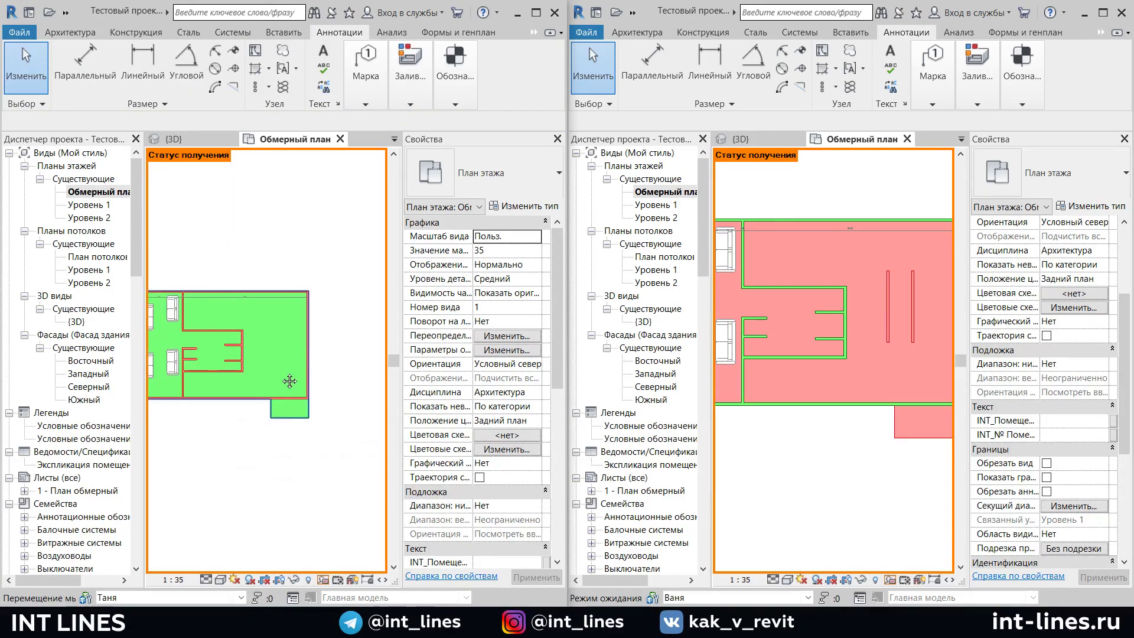
# Expand both copies' toolbar overflows and select the next topic in the lesson notes
pyautogui.click(65, 12)
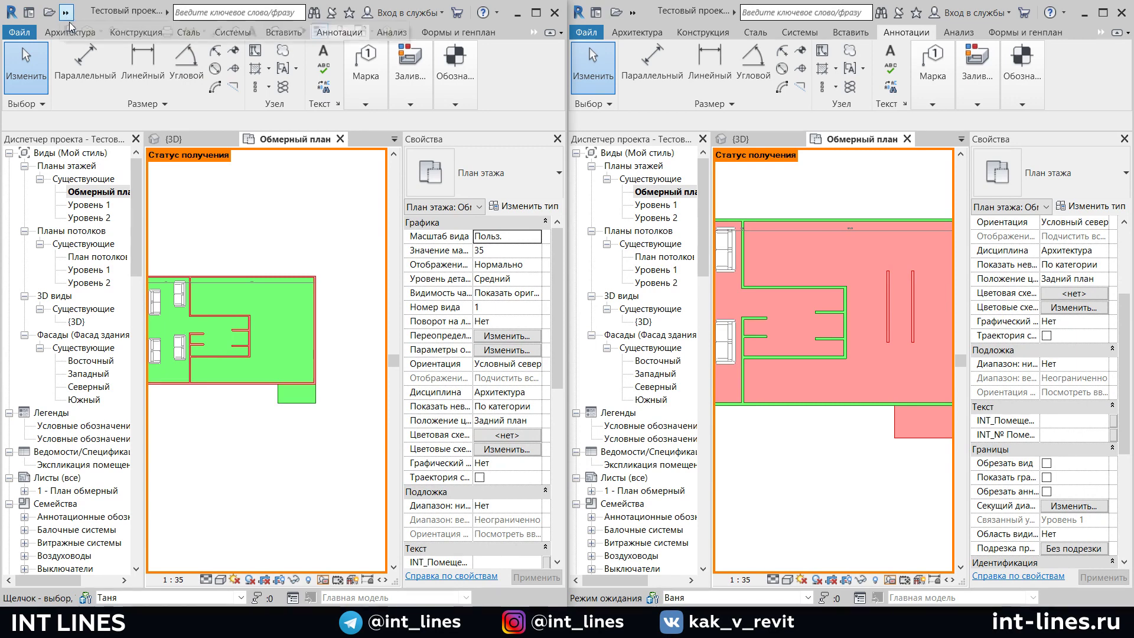
pyautogui.click(632, 12)
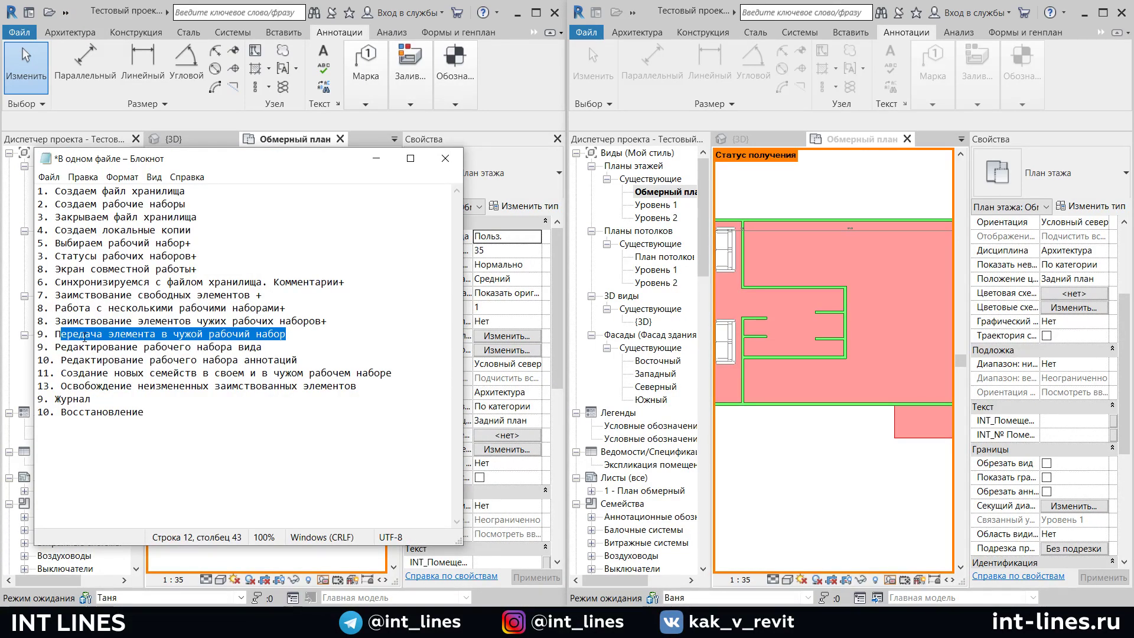
pyautogui.moveTo(55, 346); pyautogui.dragTo(262, 346)
# Set the left floor plan's view scale to 1:50
pyautogui.click(376, 170)
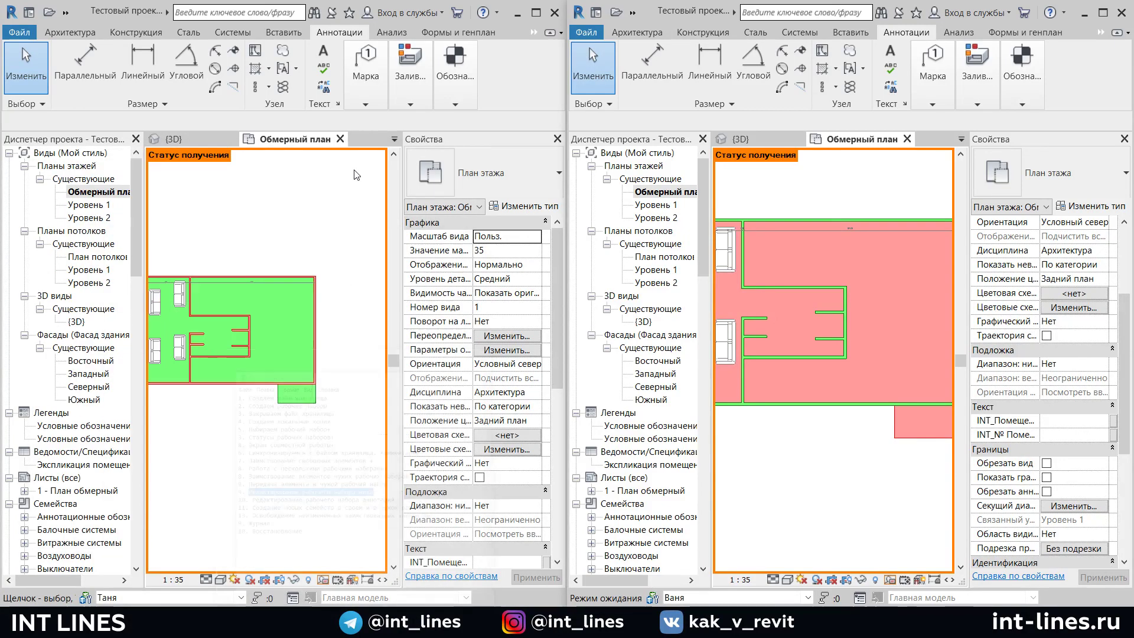
pyautogui.scroll(-2, 215, 254)
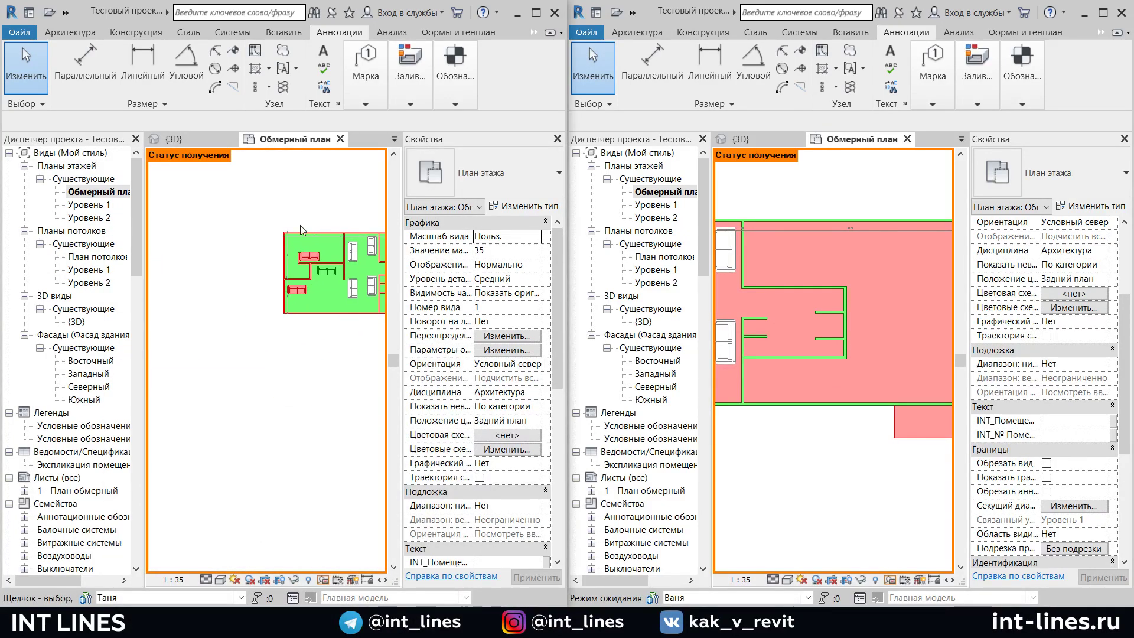
pyautogui.moveTo(215, 254); pyautogui.dragTo(303, 228, button='middle')
pyautogui.scroll(2, 304, 228)
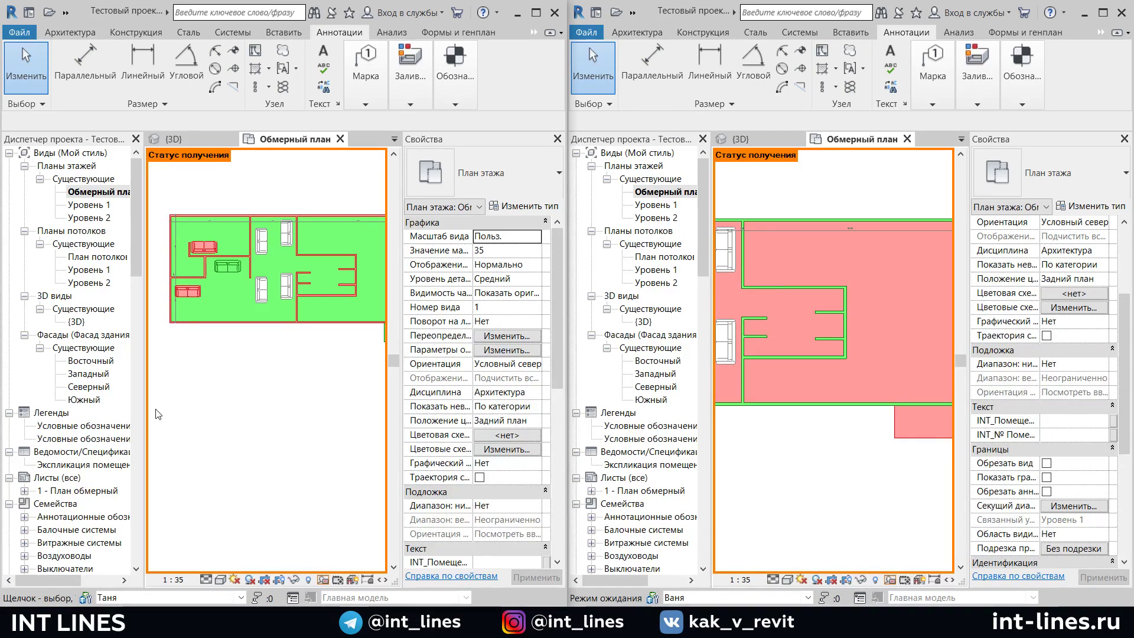
pyautogui.click(173, 579)
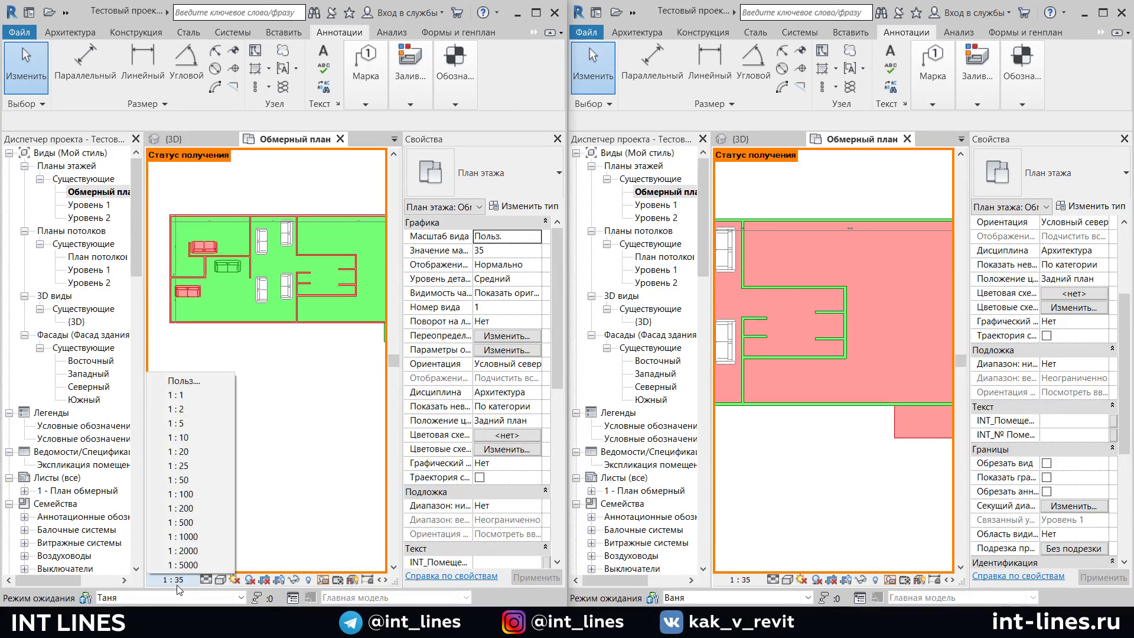
pyautogui.click(194, 481)
# Zoom the view and open the right copy's view scale list
pyautogui.scroll(2, 219, 374)
pyautogui.scroll(1, 236, 355)
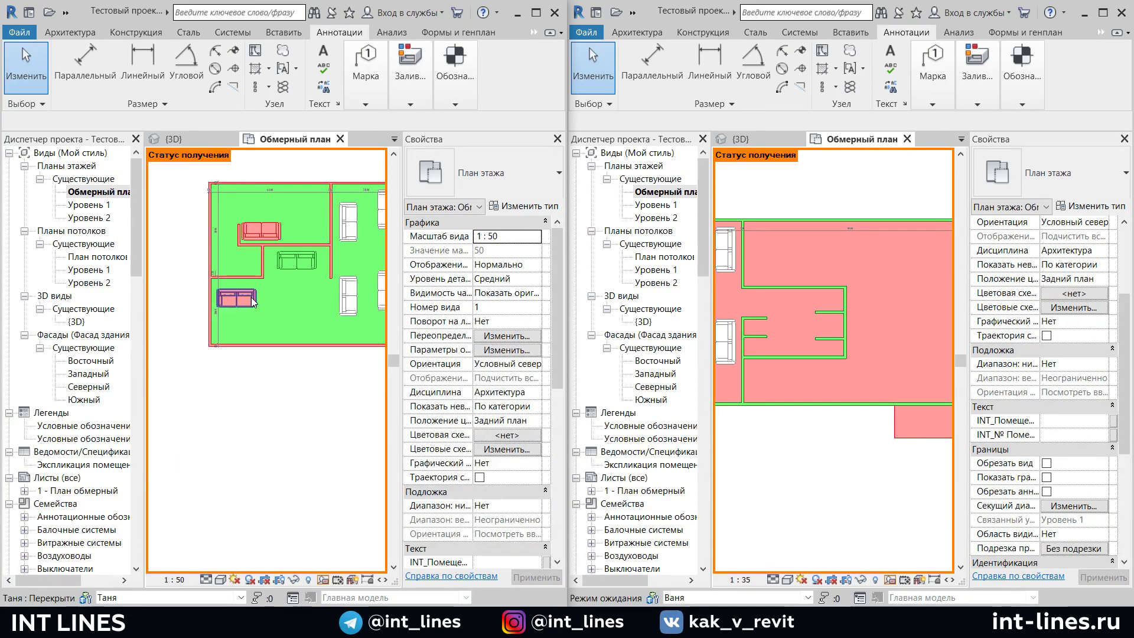
pyautogui.scroll(1, 242, 320)
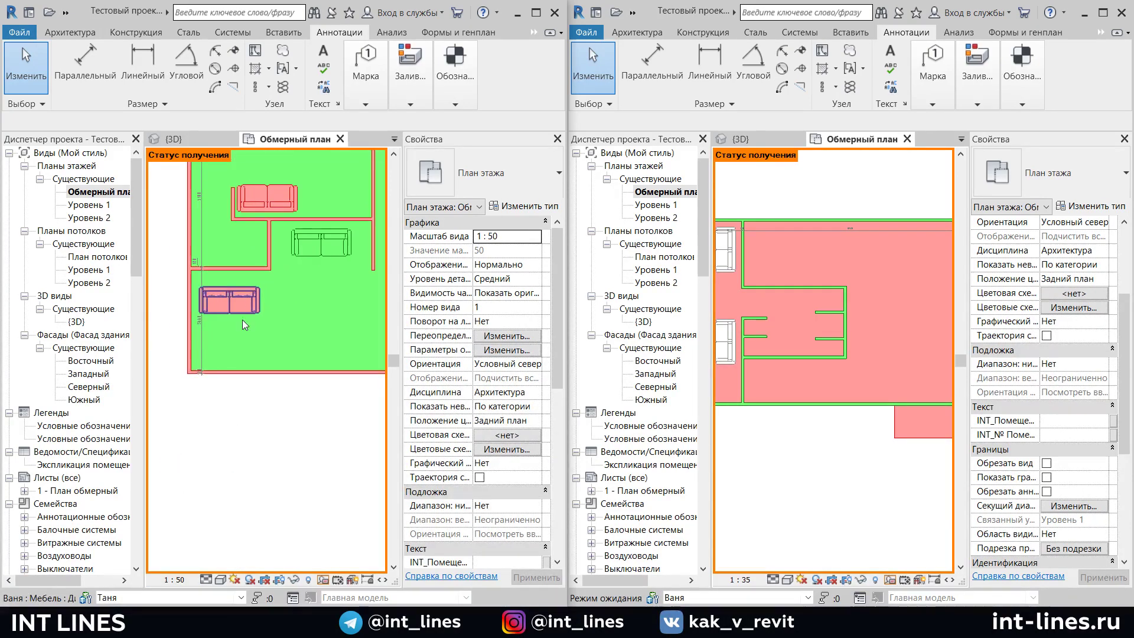
pyautogui.click(748, 582)
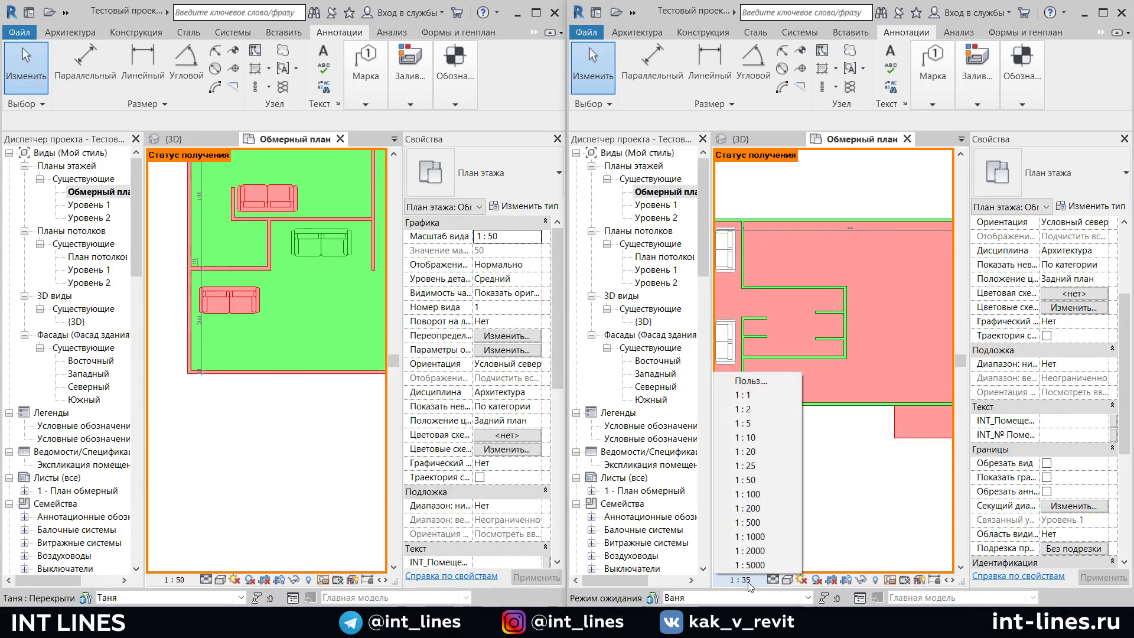
# Try 1:100 in the right copy, cancel the ownership error, and show the plan's properties
pyautogui.click(772, 499)
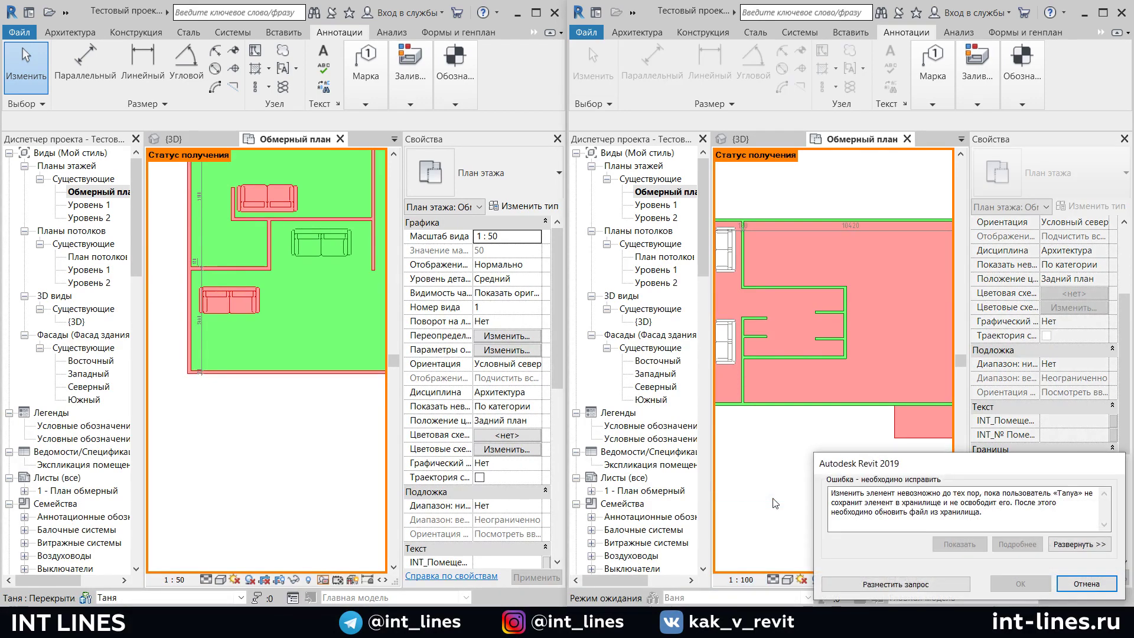
pyautogui.moveTo(983, 469); pyautogui.dragTo(957, 347)
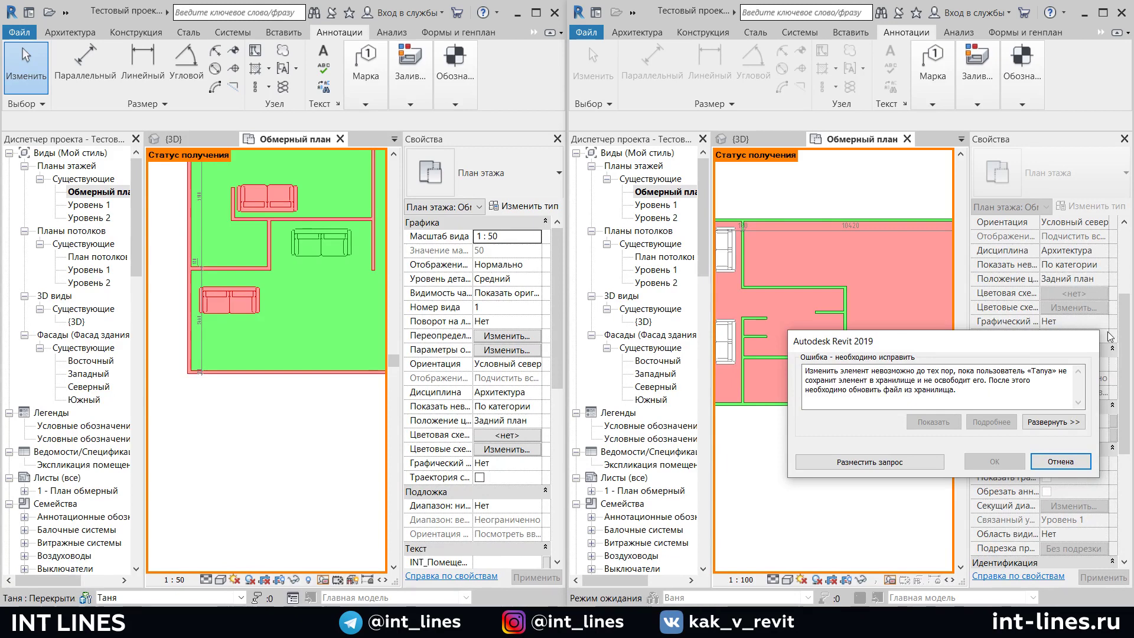
pyautogui.click(1061, 461)
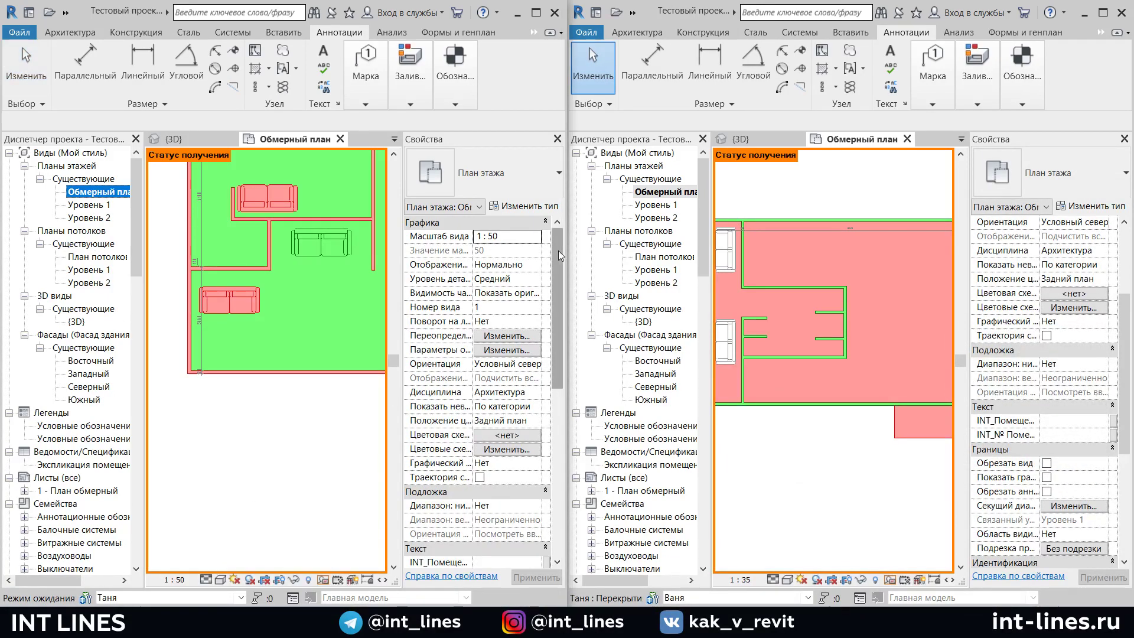
pyautogui.moveTo(558, 251); pyautogui.dragTo(553, 421)
pyautogui.click(124, 190)
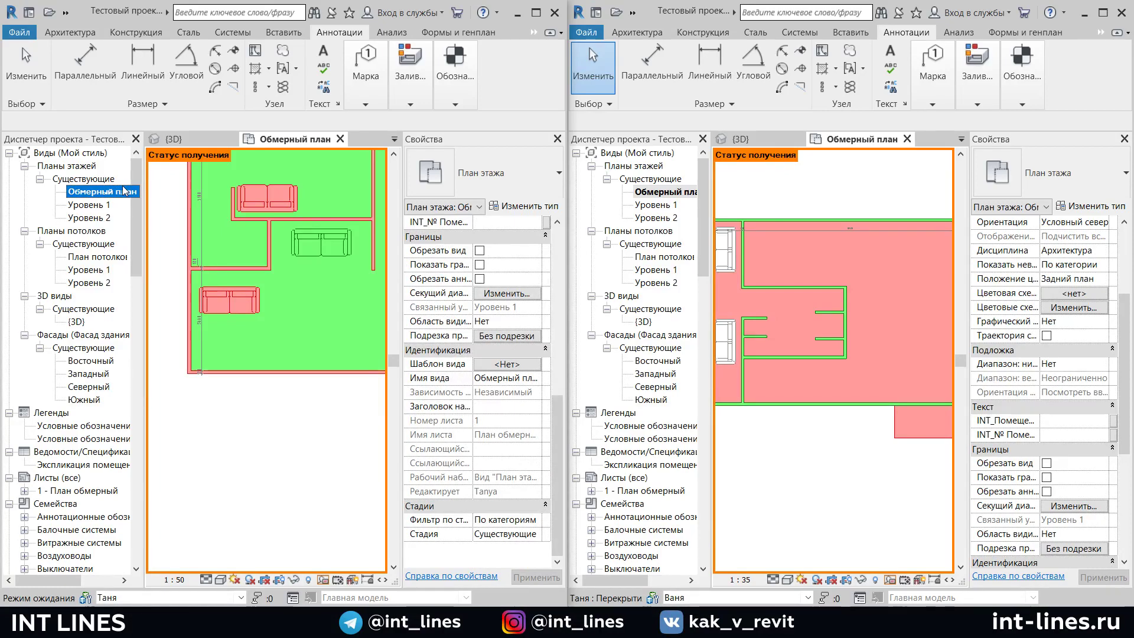
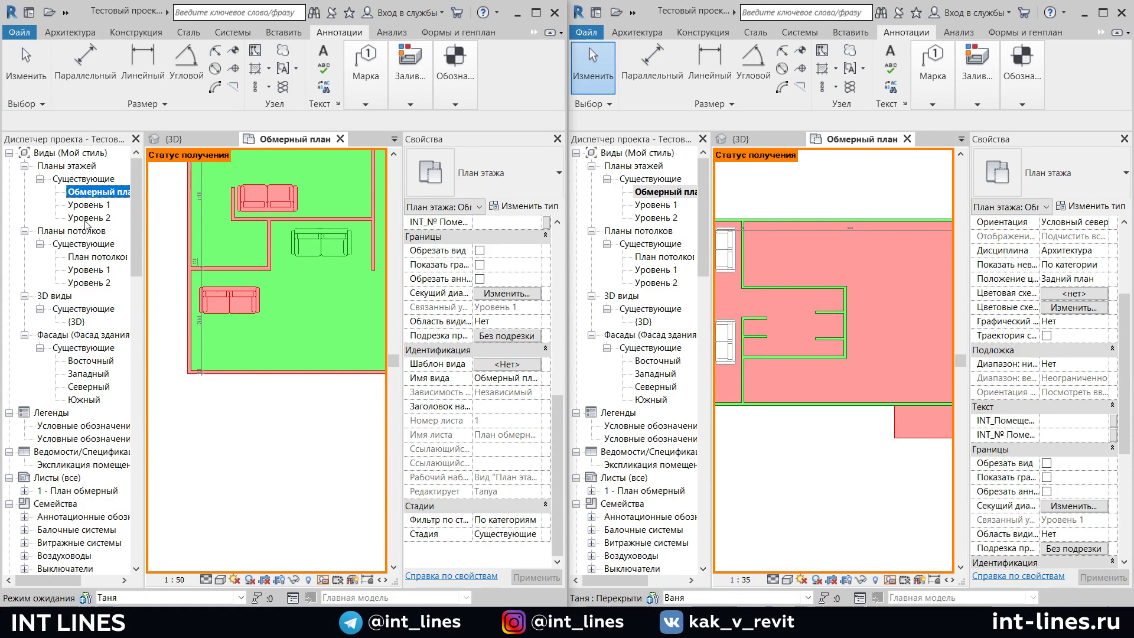
# Synchronize the left local copy with central through Synchronize and Modify Settings, confirming with OK
pyautogui.click(67, 13)
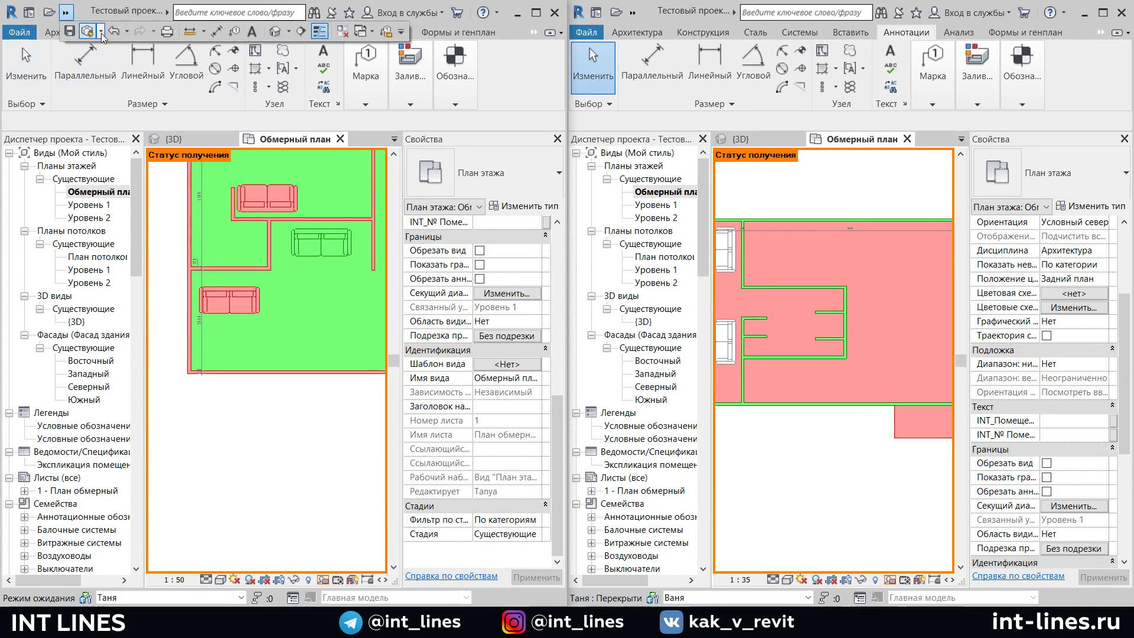
pyautogui.click(101, 31)
pyautogui.click(218, 54)
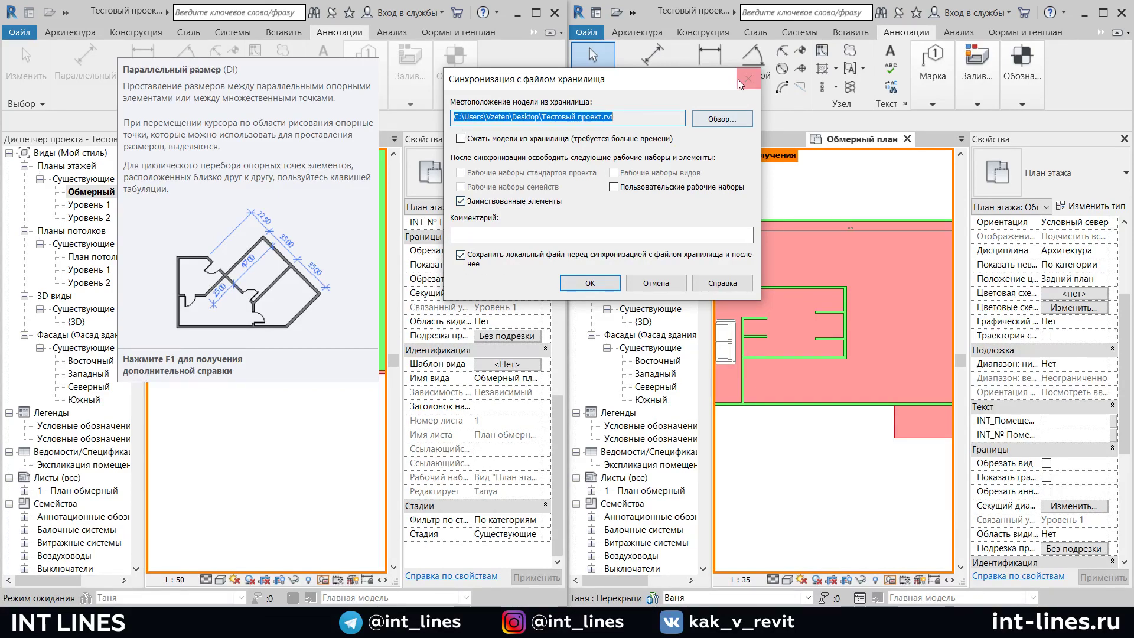
pyautogui.click(607, 283)
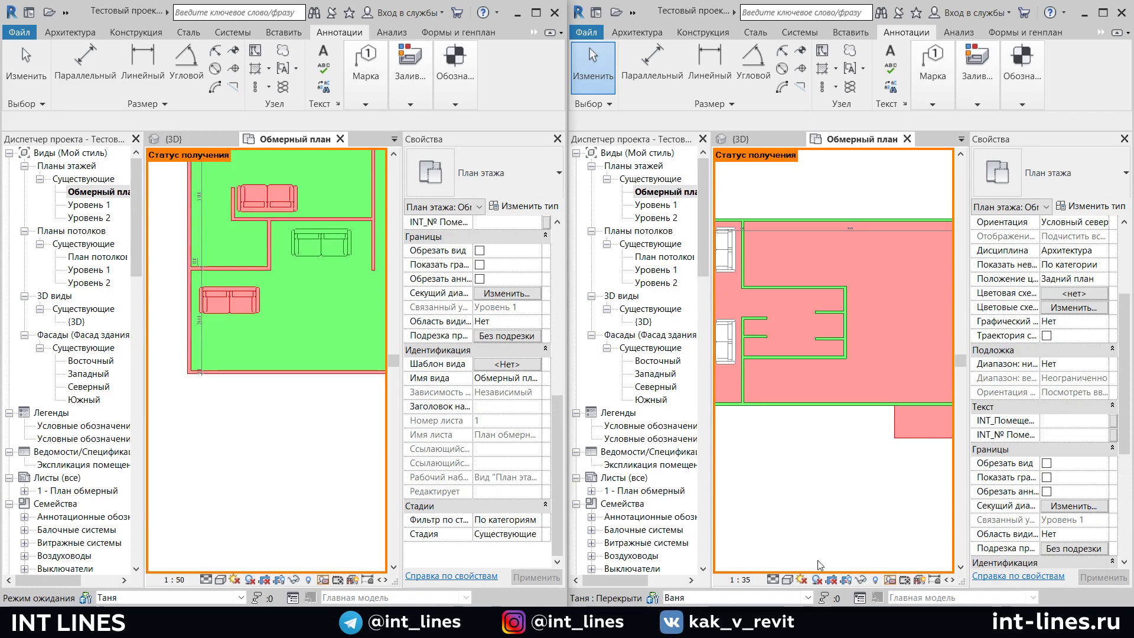
# Synchronize the right local copy with central using Synchronize Now
pyautogui.click(746, 581)
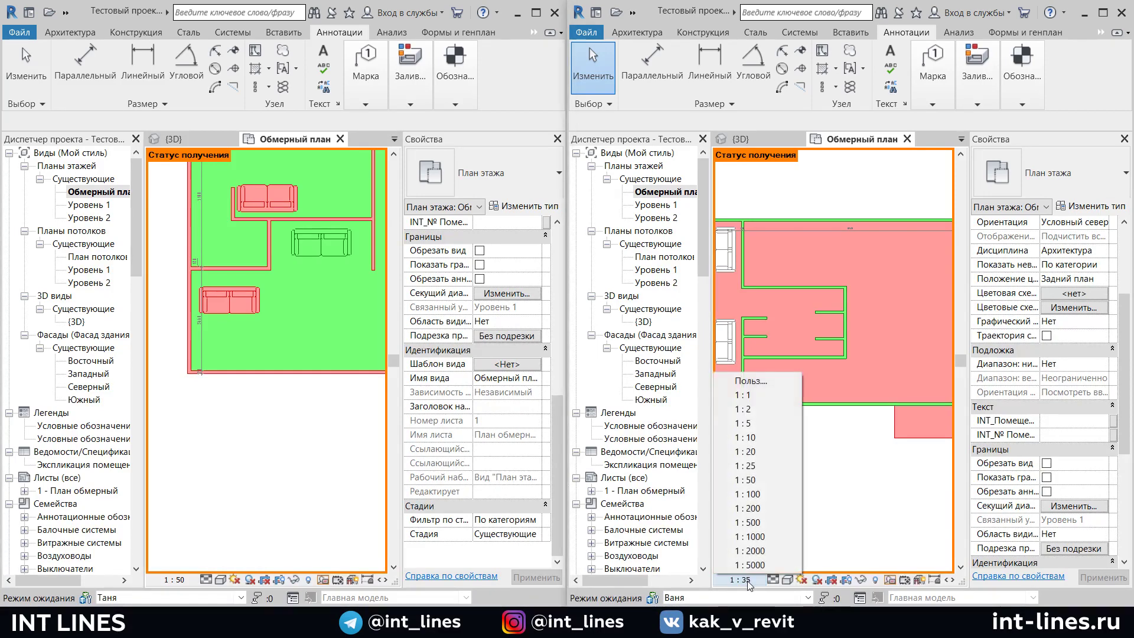
pyautogui.click(861, 466)
pyautogui.click(632, 13)
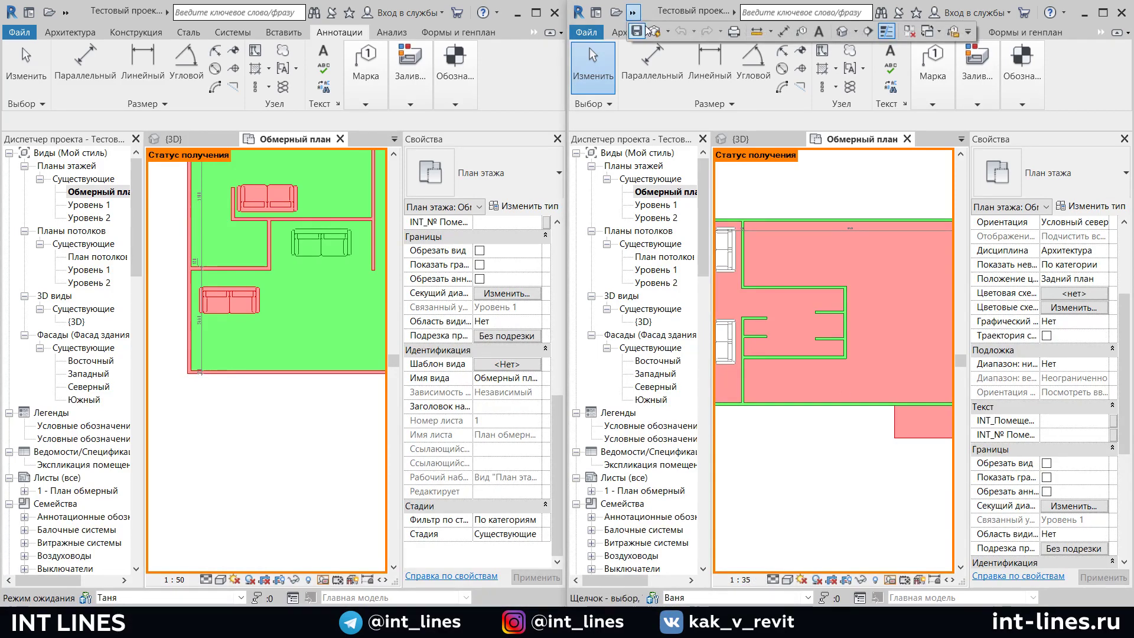
pyautogui.click(653, 31)
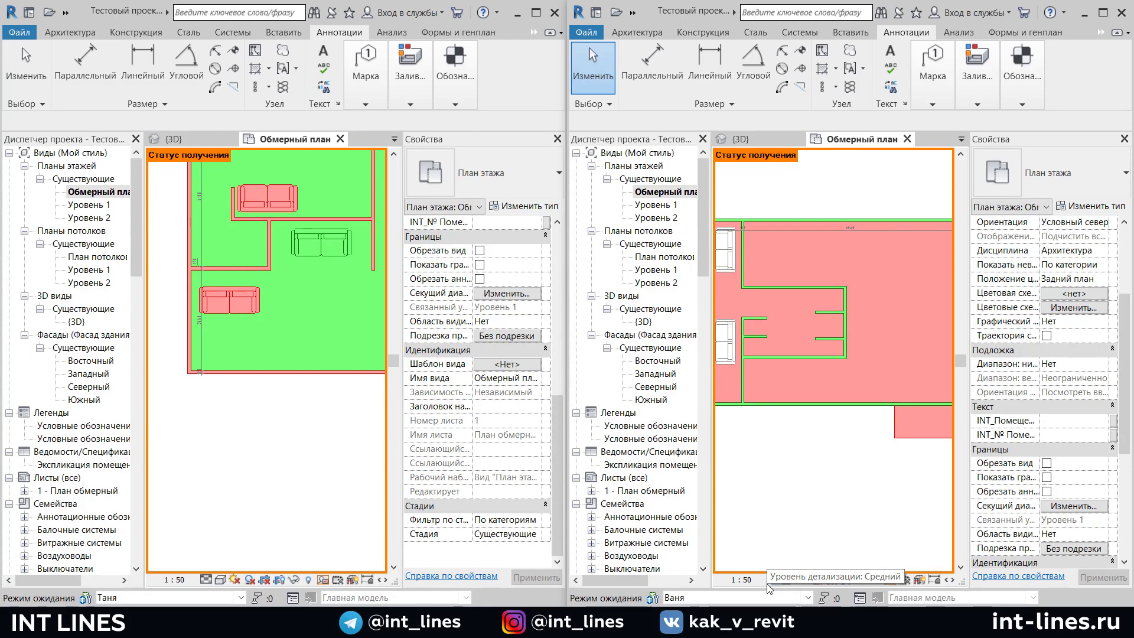
# Set the right plan view scale to 1 : 100
pyautogui.moveTo(794, 507); pyautogui.dragTo(801, 495, button='middle')
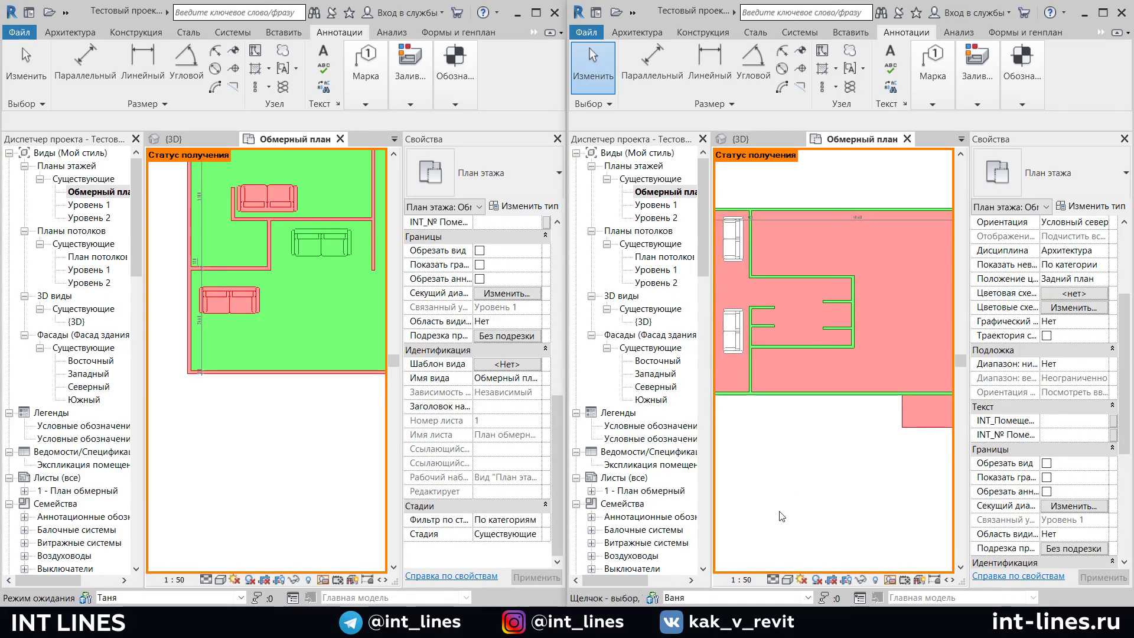
pyautogui.click(740, 579)
pyautogui.click(757, 493)
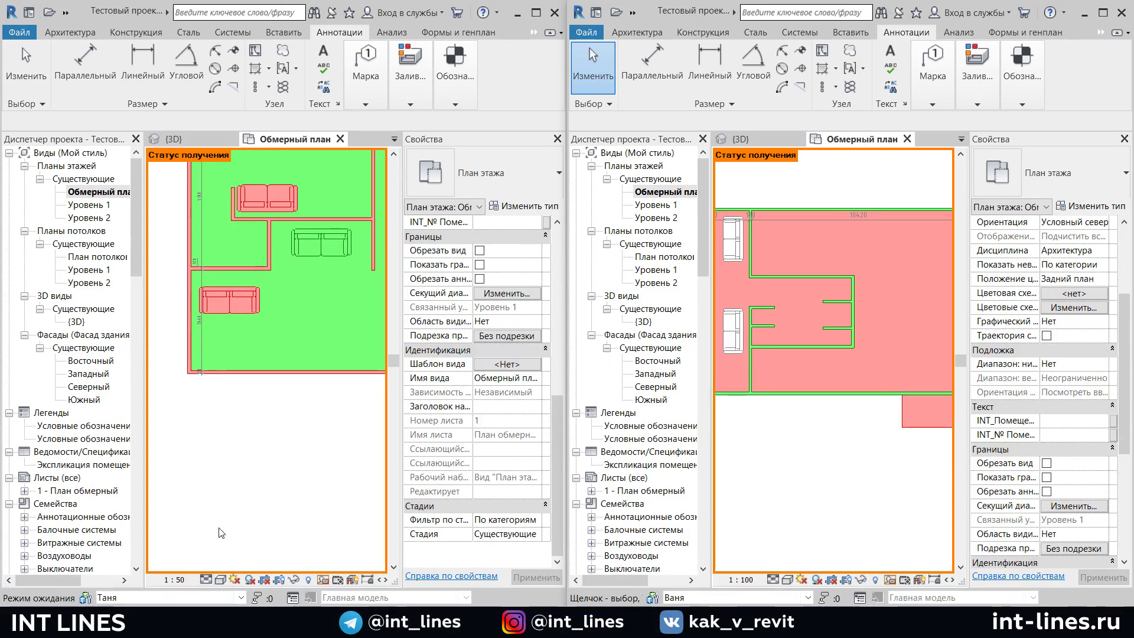
pyautogui.scroll(-3, 832, 472)
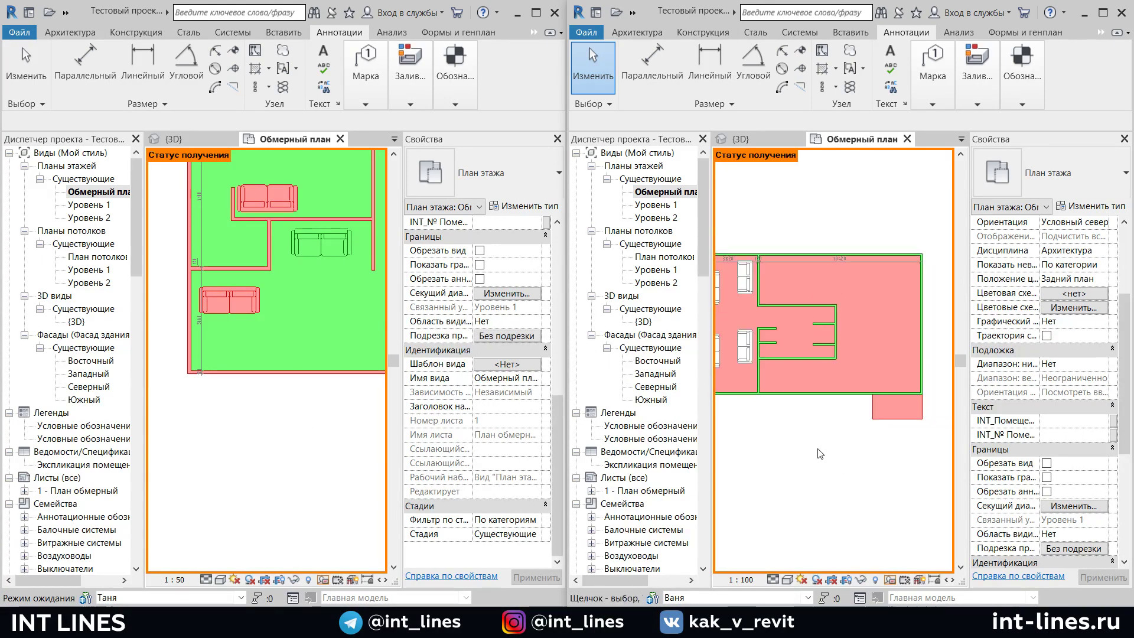
pyautogui.moveTo(820, 458); pyautogui.dragTo(868, 445, button='middle')
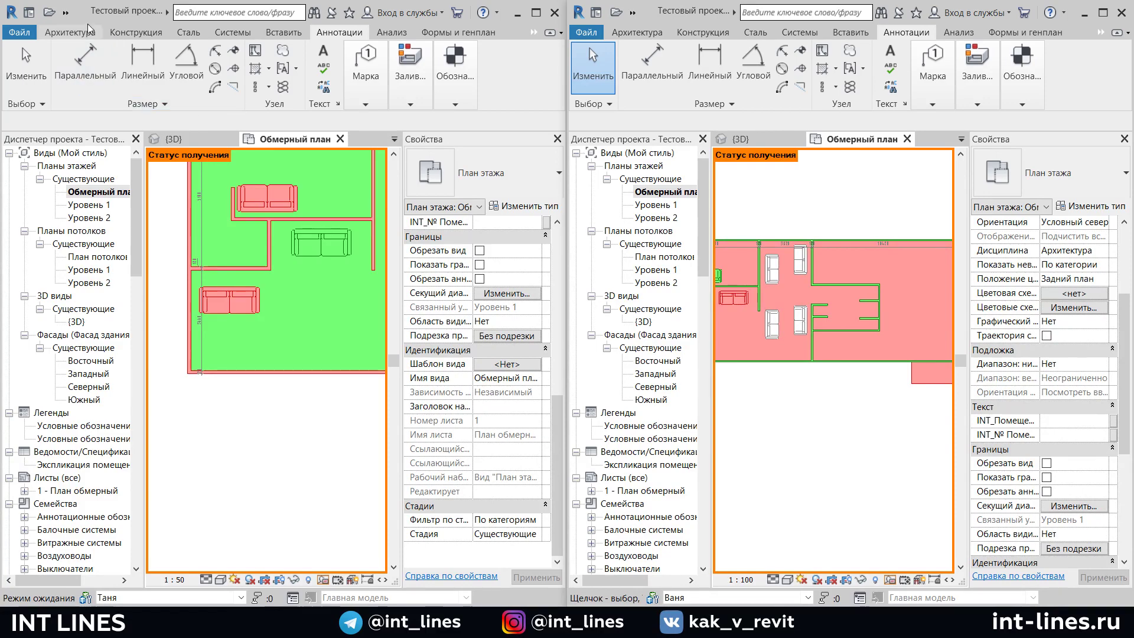
pyautogui.click(632, 13)
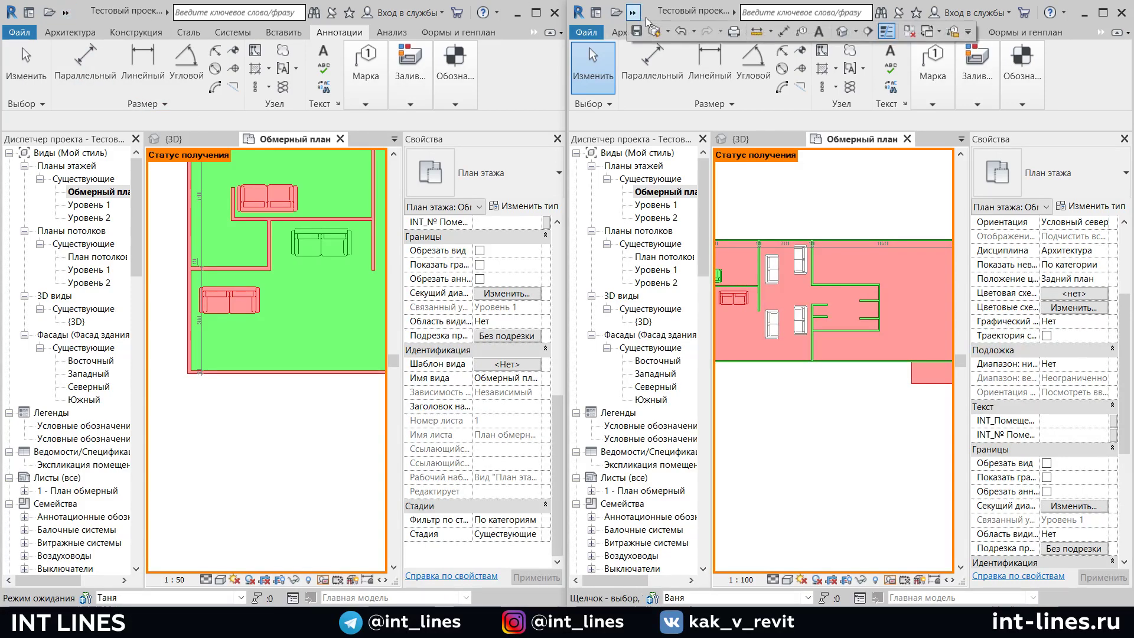
# Mark the view-workset and annotation-workset checklist items done with '+' in Notepad, then minimize it
pyautogui.click(67, 13)
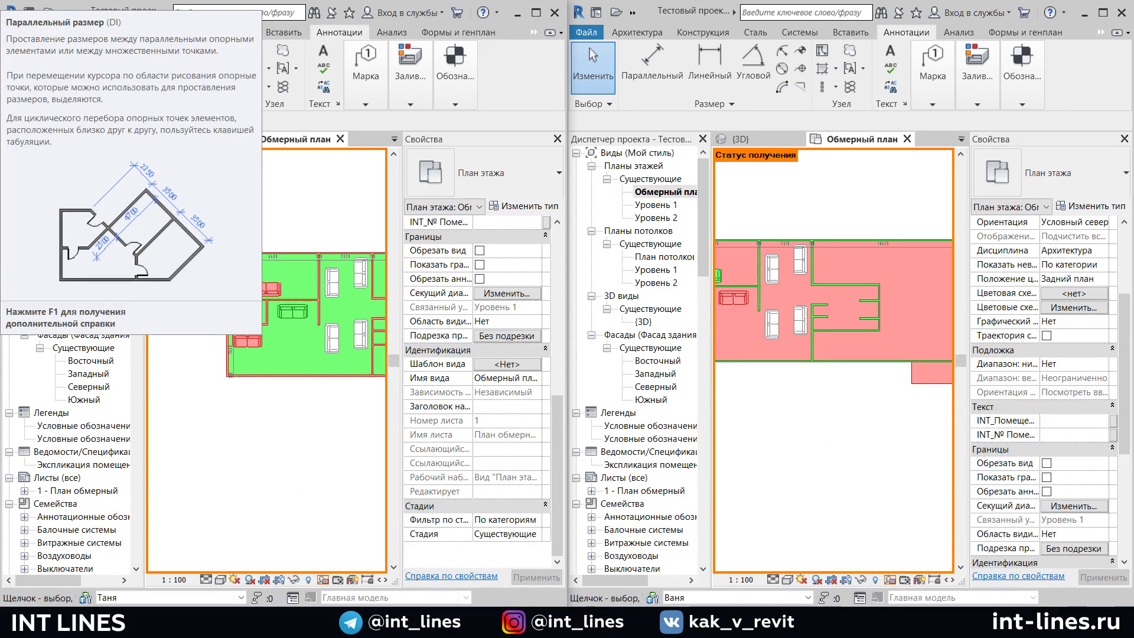
pyautogui.hotkey('alt', 'Tab')
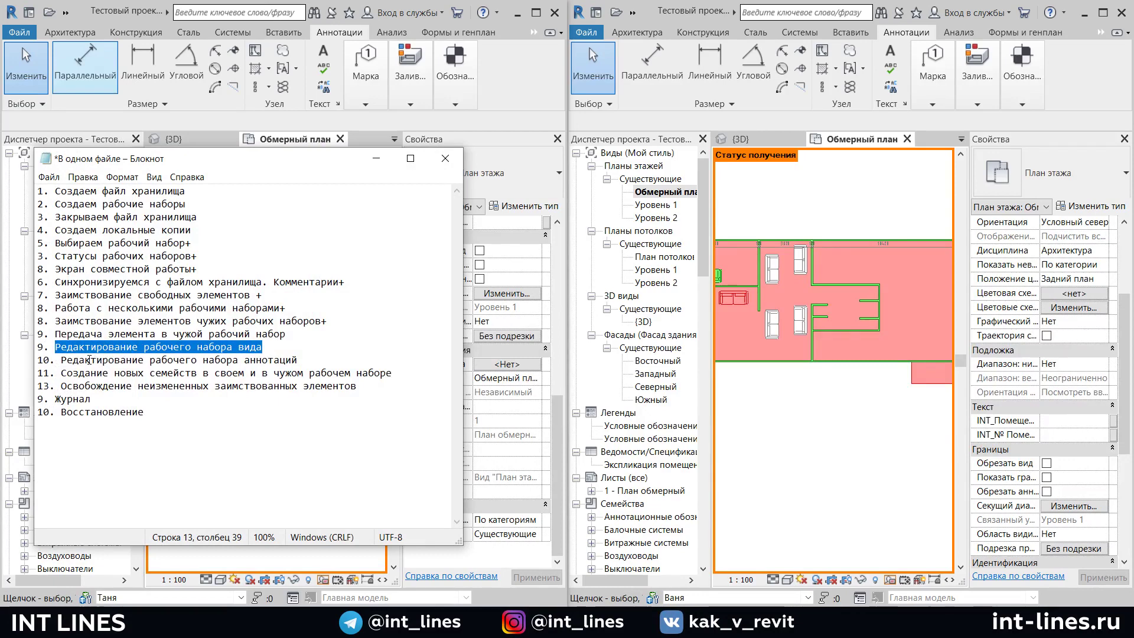
pyautogui.moveTo(79, 361); pyautogui.dragTo(313, 364)
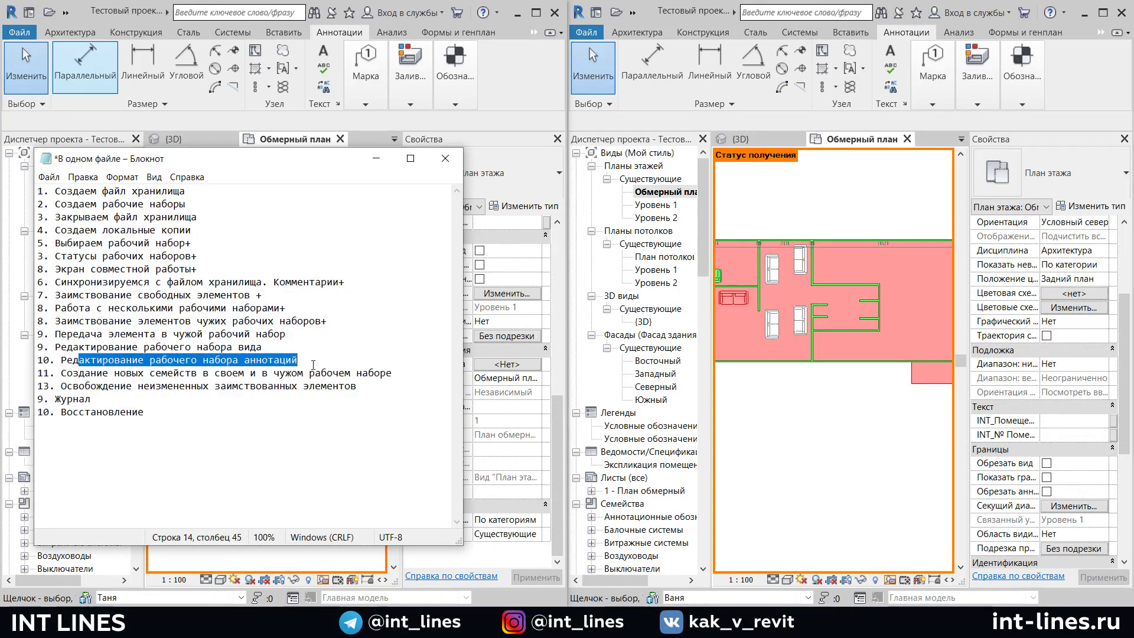
pyautogui.click(284, 350)
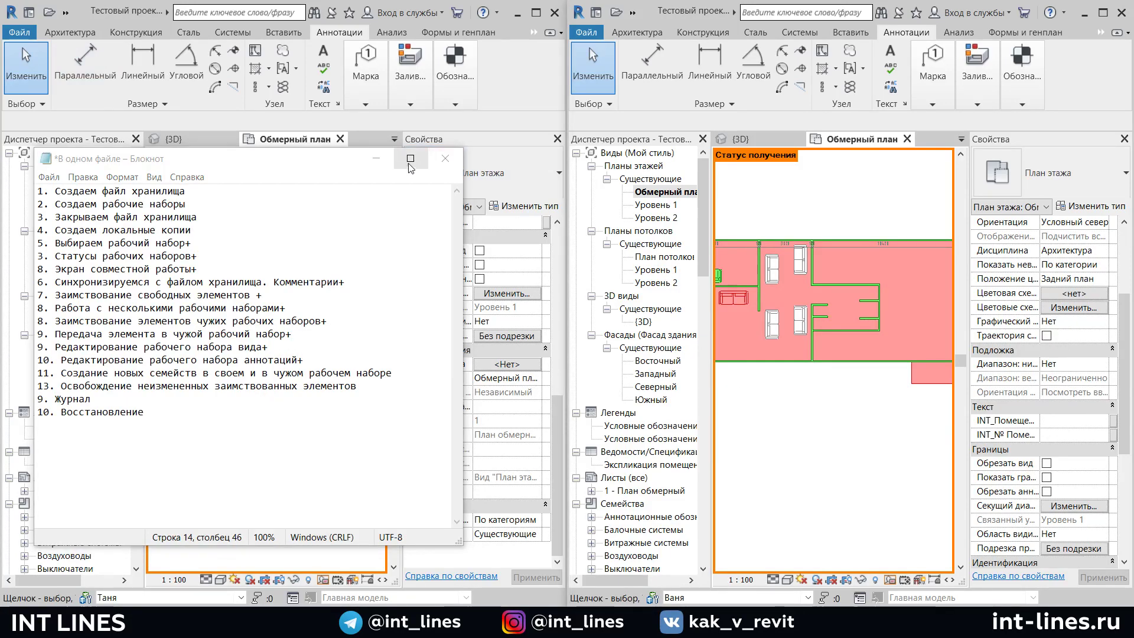
pyautogui.click(376, 158)
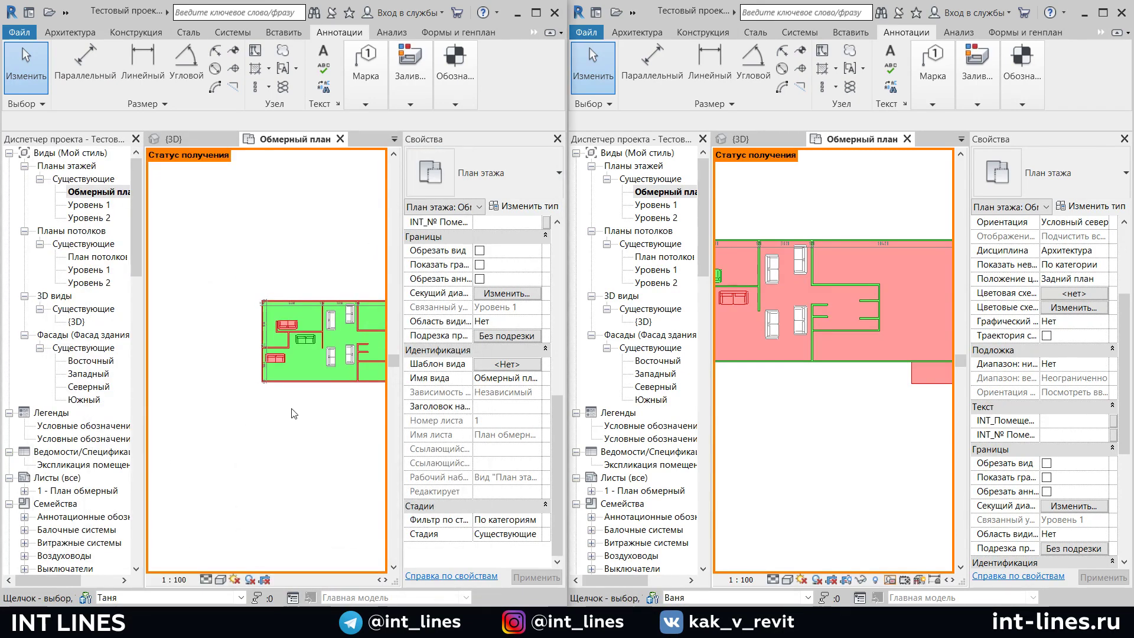
# Make the other user's non-editable workset active in the right copy's status-bar workset list
pyautogui.scroll(-2, 274, 401)
pyautogui.scroll(1, 171, 315)
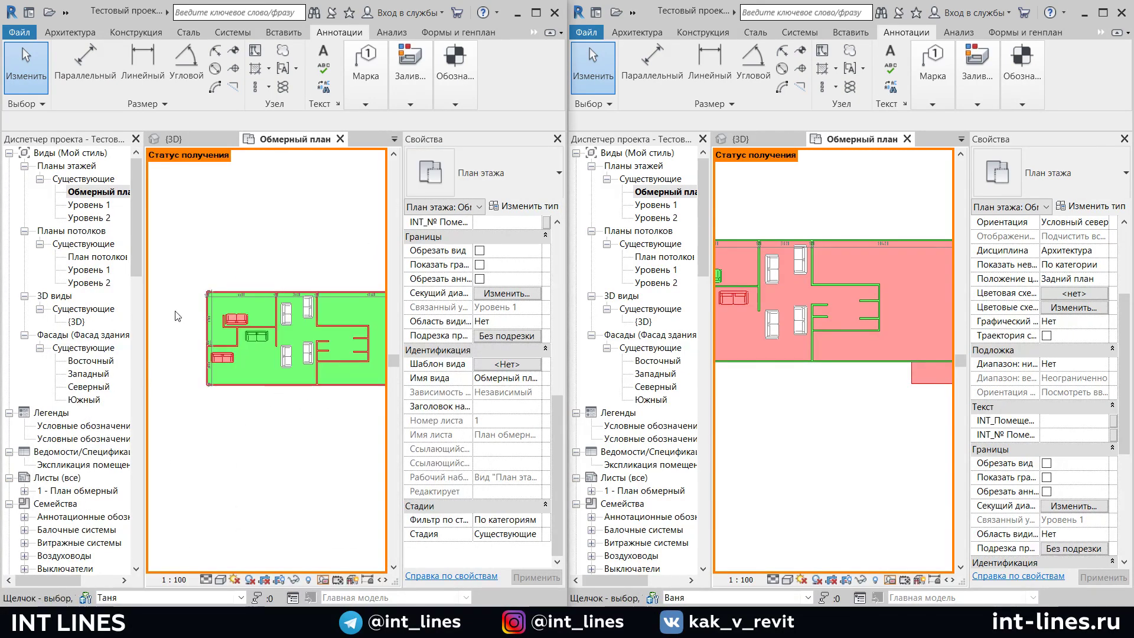
pyautogui.scroll(1, 281, 450)
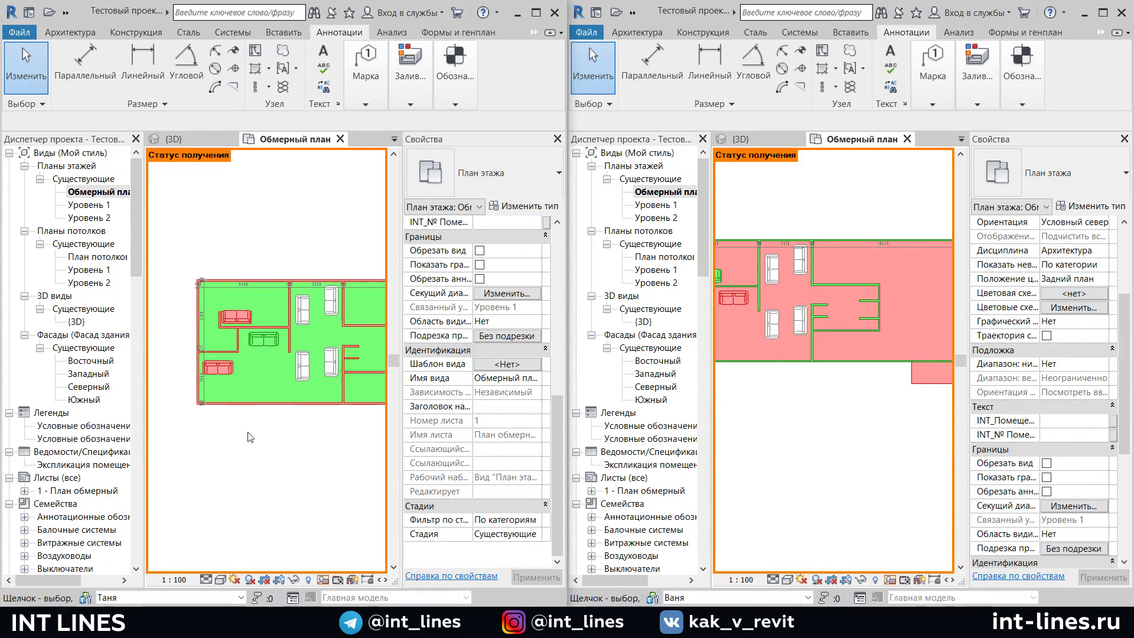
pyautogui.moveTo(251, 436); pyautogui.dragTo(248, 432, button='middle')
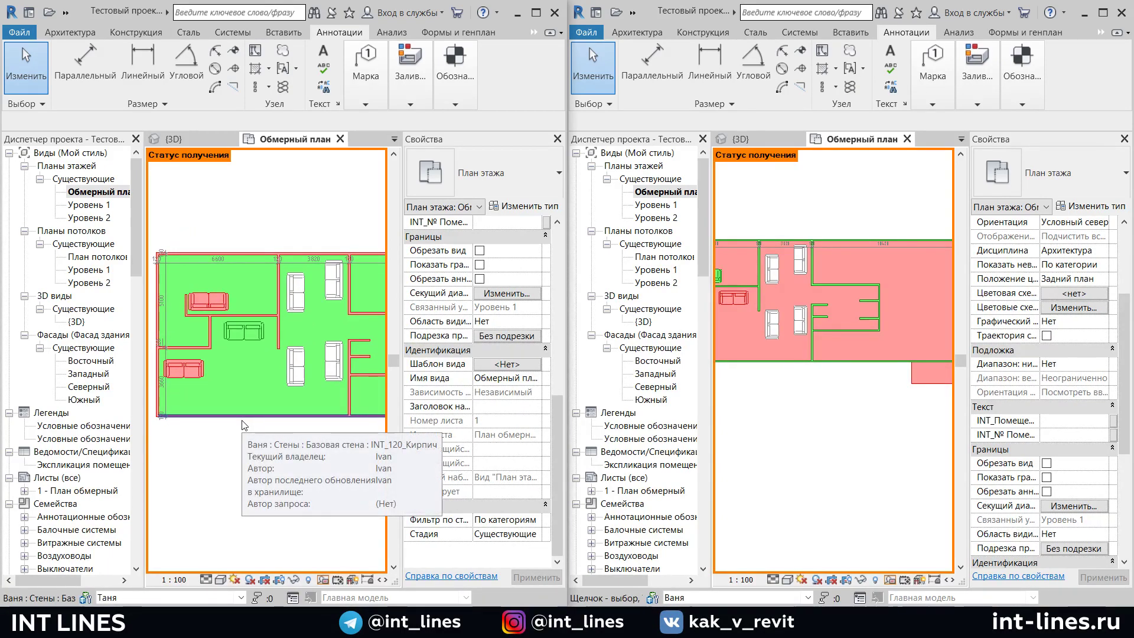
pyautogui.scroll(-1, 807, 414)
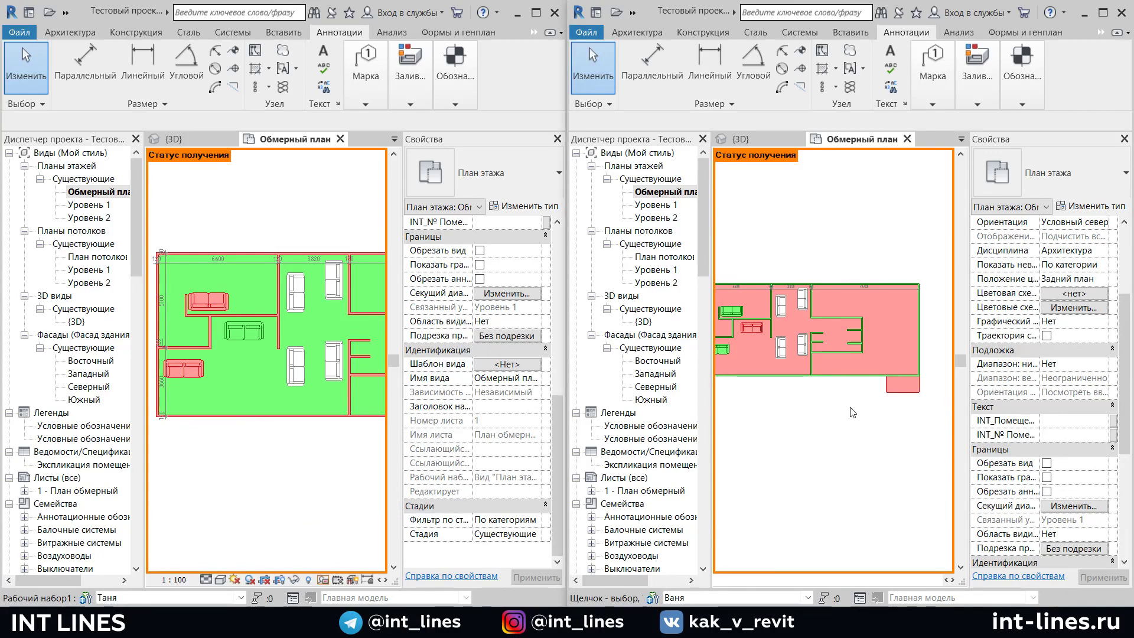
pyautogui.moveTo(746, 380); pyautogui.dragTo(812, 355, button='middle')
pyautogui.scroll(1, 775, 323)
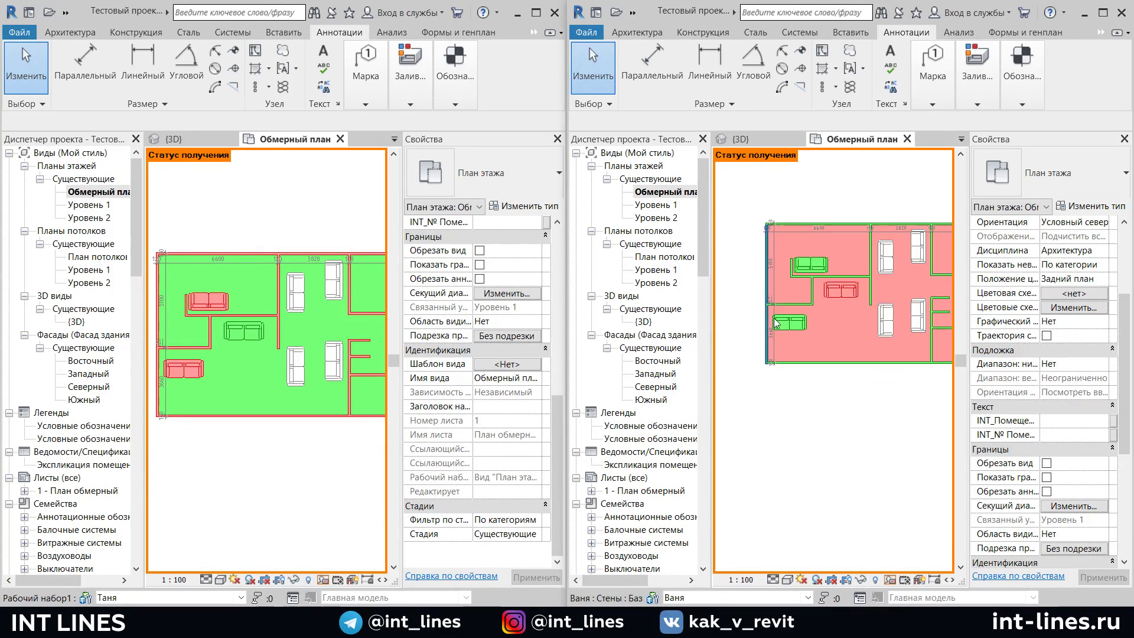
pyautogui.scroll(1, 827, 326)
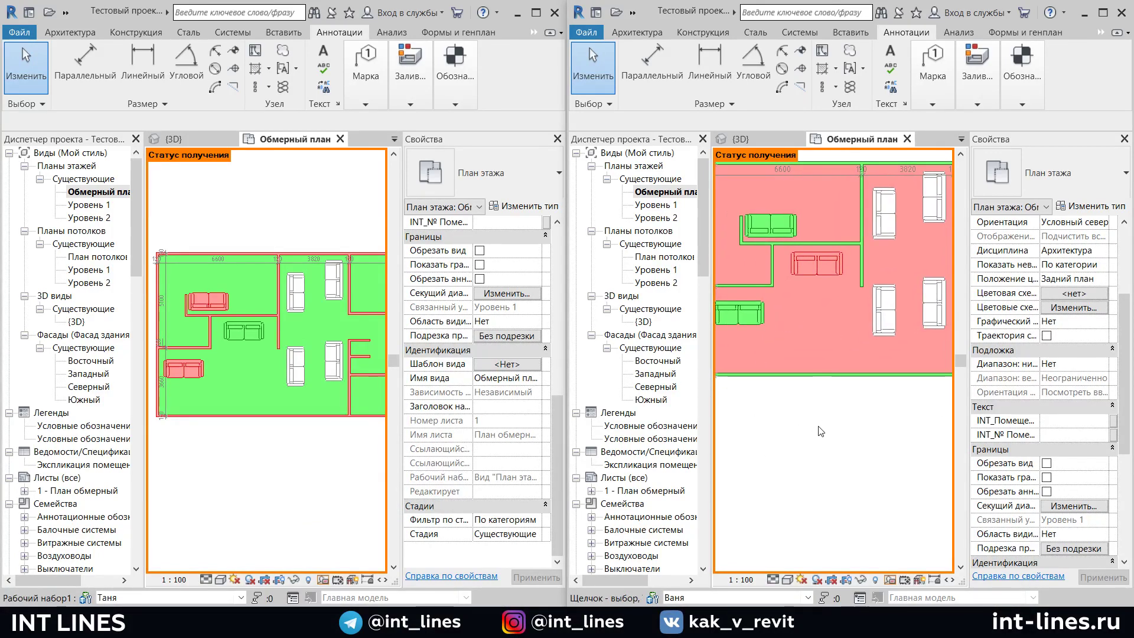
pyautogui.moveTo(819, 431); pyautogui.dragTo(810, 479, button='middle')
pyautogui.click(809, 597)
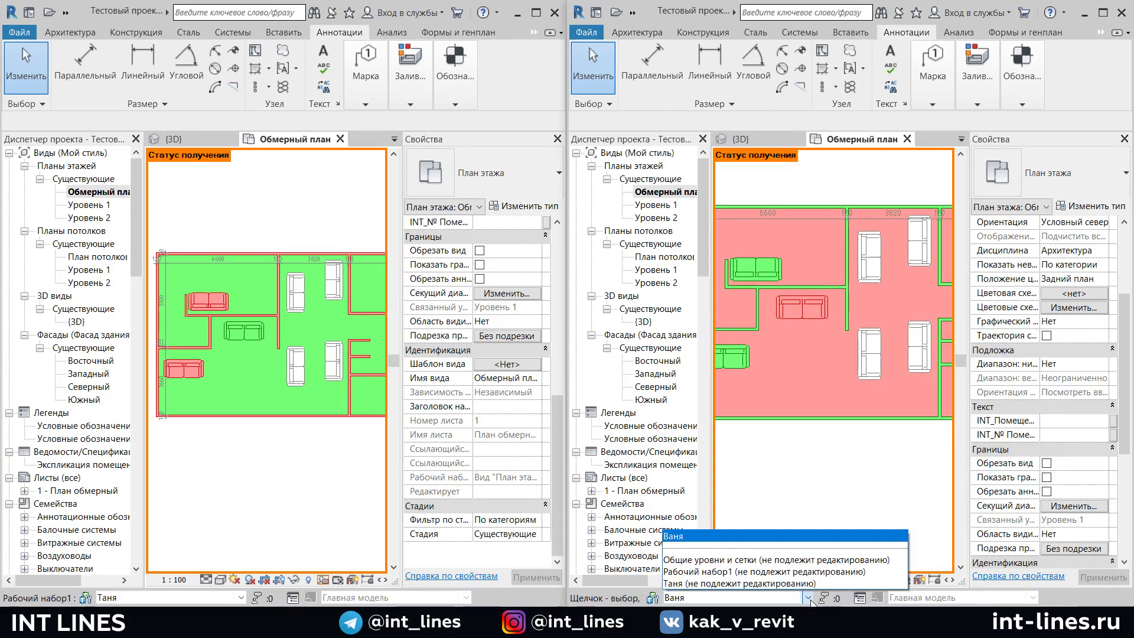
pyautogui.click(715, 583)
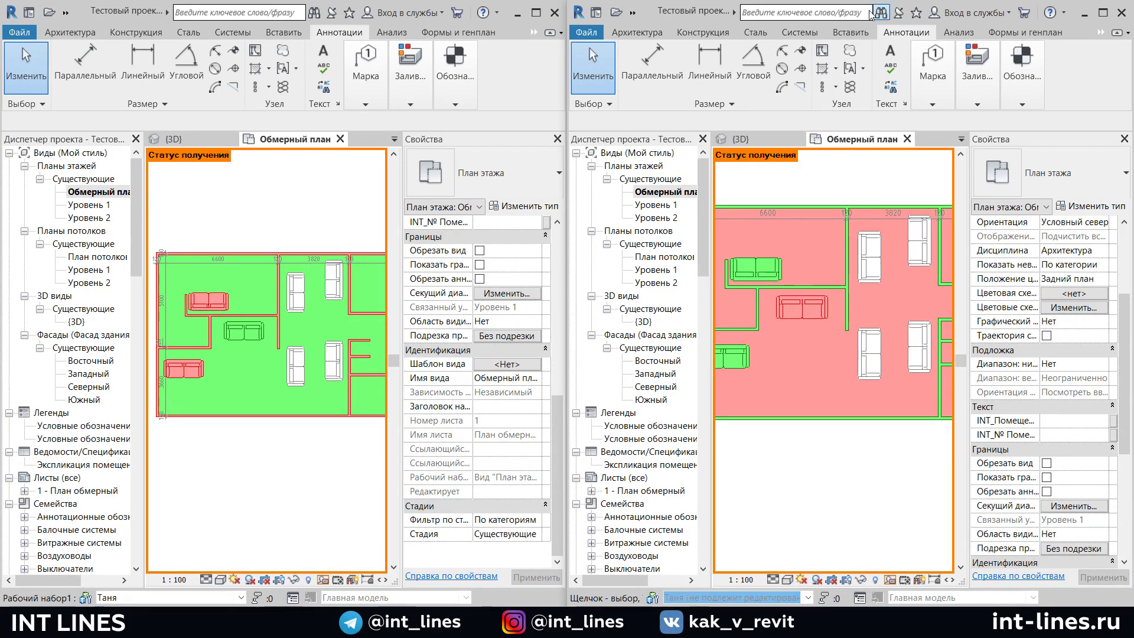
pyautogui.click(640, 33)
# Place vertical straight sofas in the upper-left room and against the right-hand wall
pyautogui.click(697, 66)
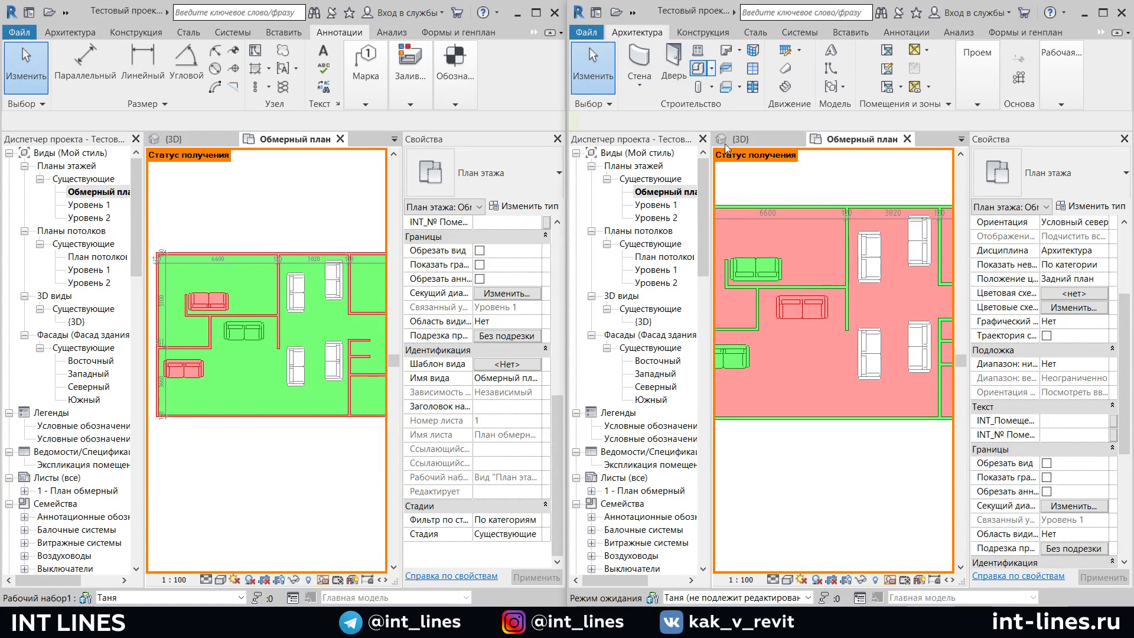
pyautogui.scroll(2, 782, 369)
pyautogui.scroll(-3, 784, 364)
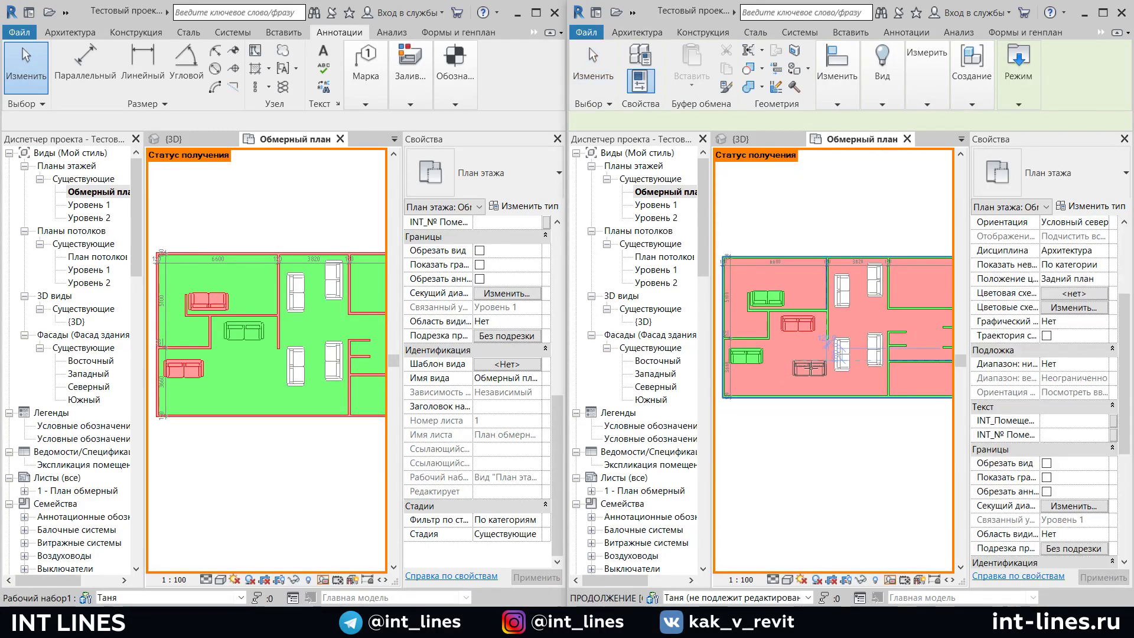
pyautogui.scroll(3, 774, 271)
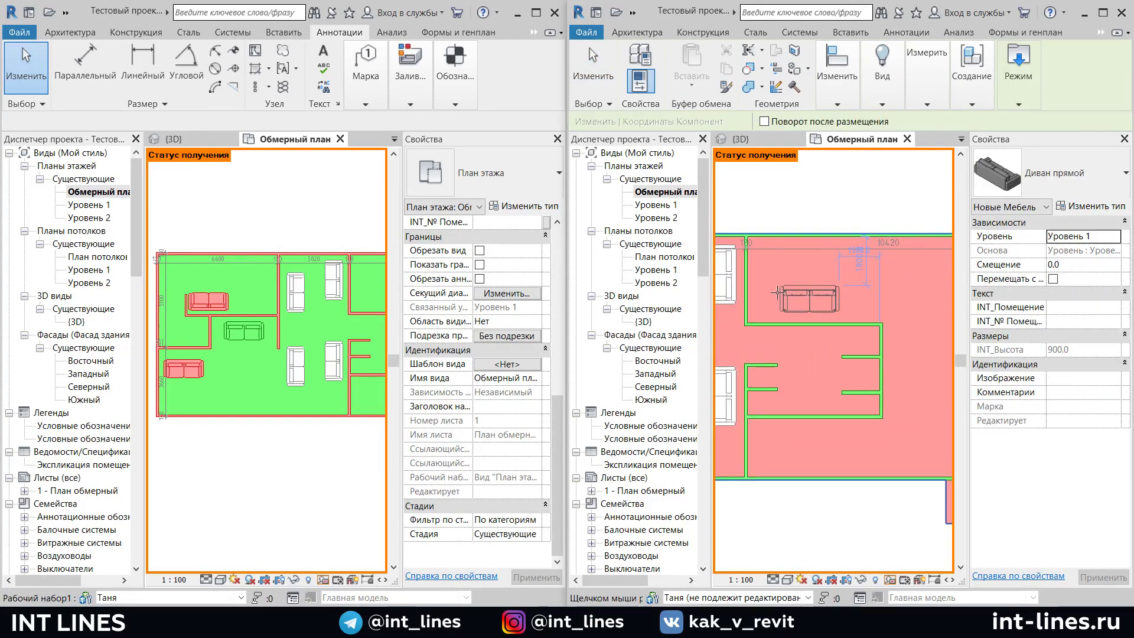
pyautogui.press('space')
pyautogui.scroll(1, 752, 306)
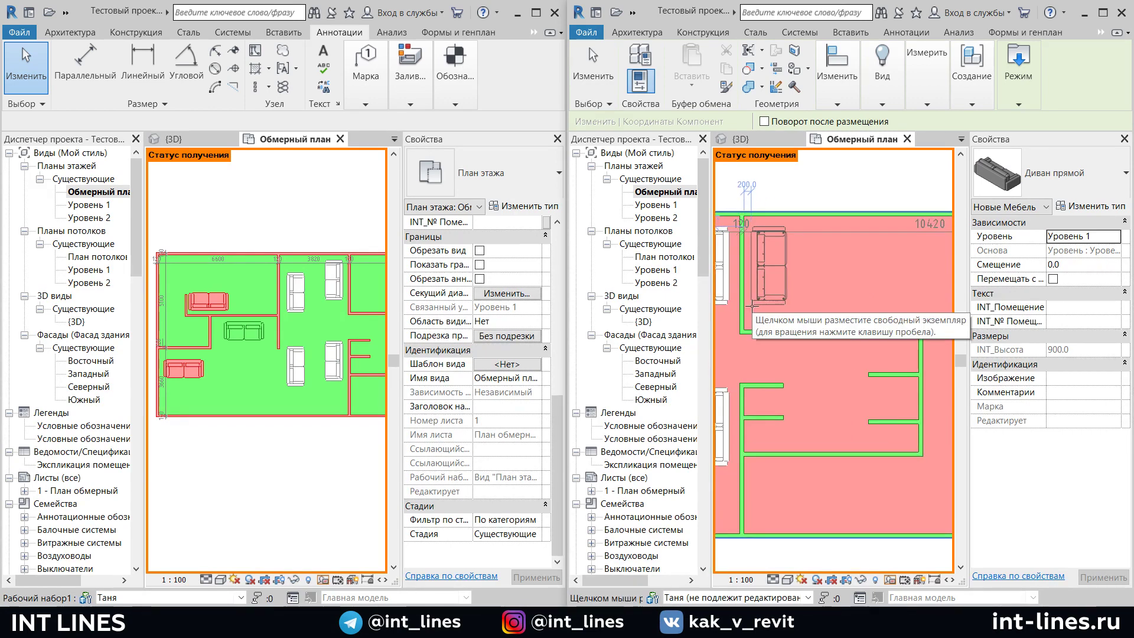
pyautogui.click(752, 305)
pyautogui.scroll(-2, 751, 305)
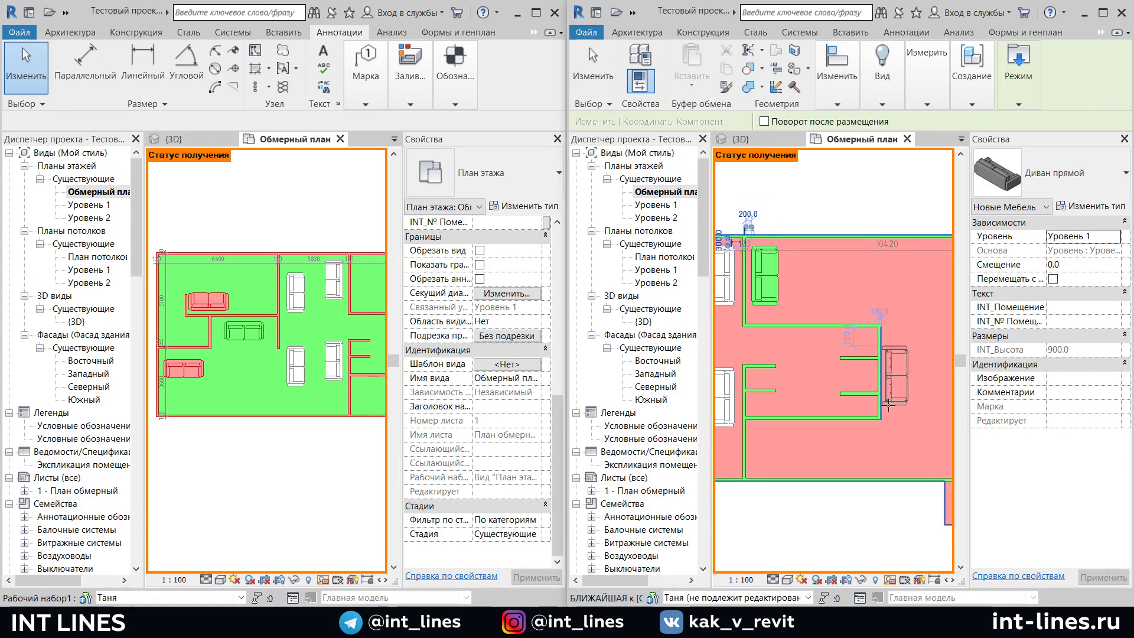
pyautogui.scroll(1, 886, 401)
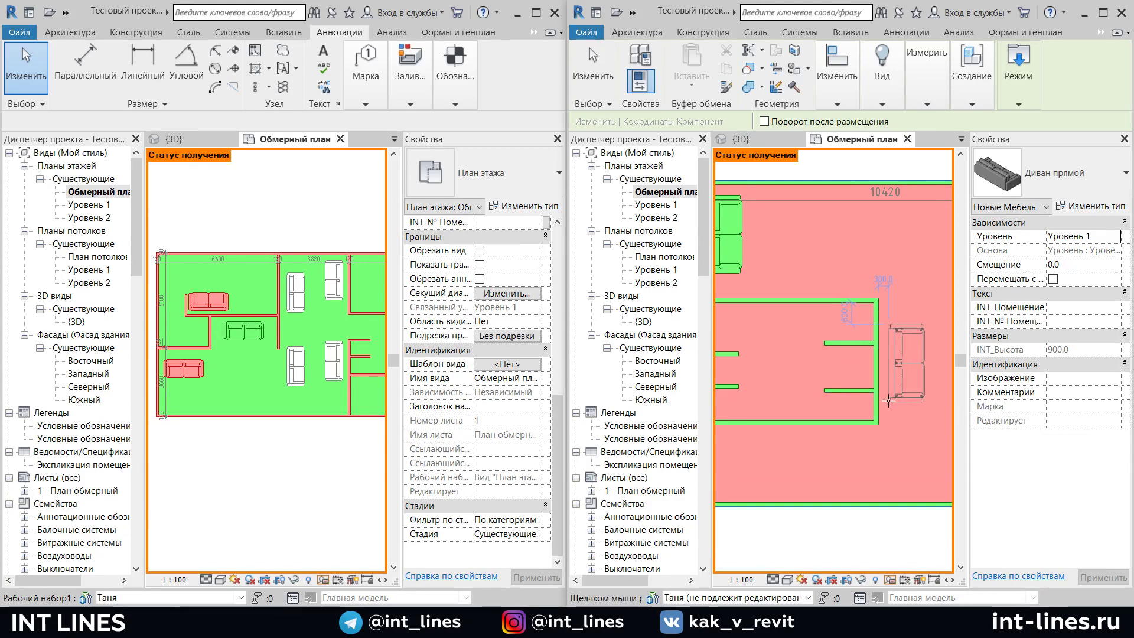
pyautogui.click(887, 396)
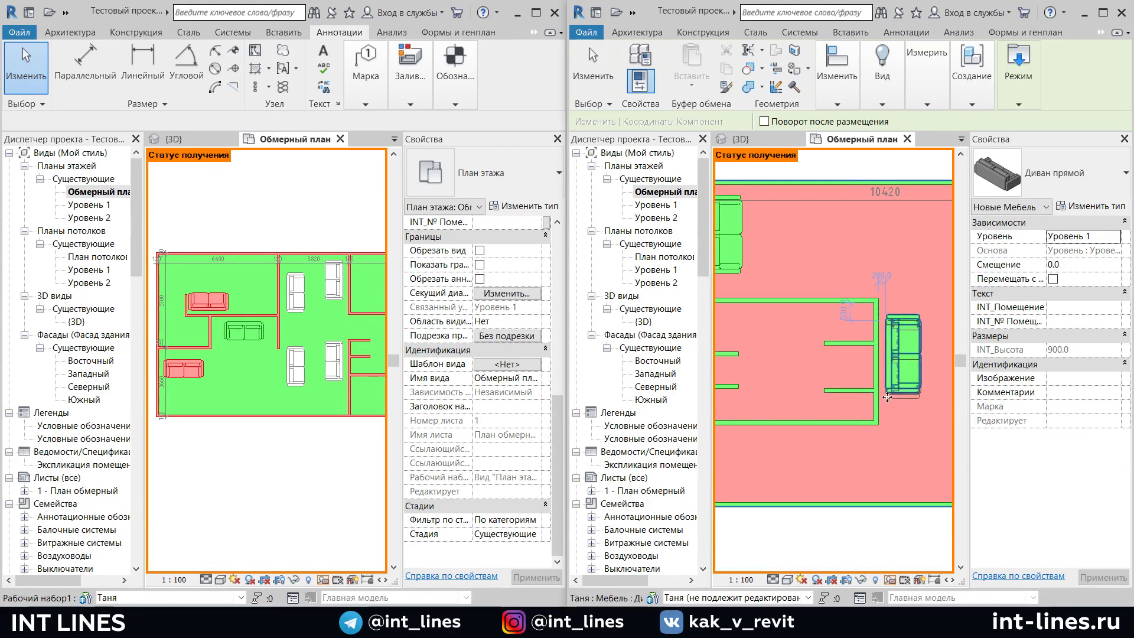
pyautogui.press('Escape')
pyautogui.press('Escape')
# Make the user's own workset active and select the sofa in the top room
pyautogui.scroll(-2, 889, 392)
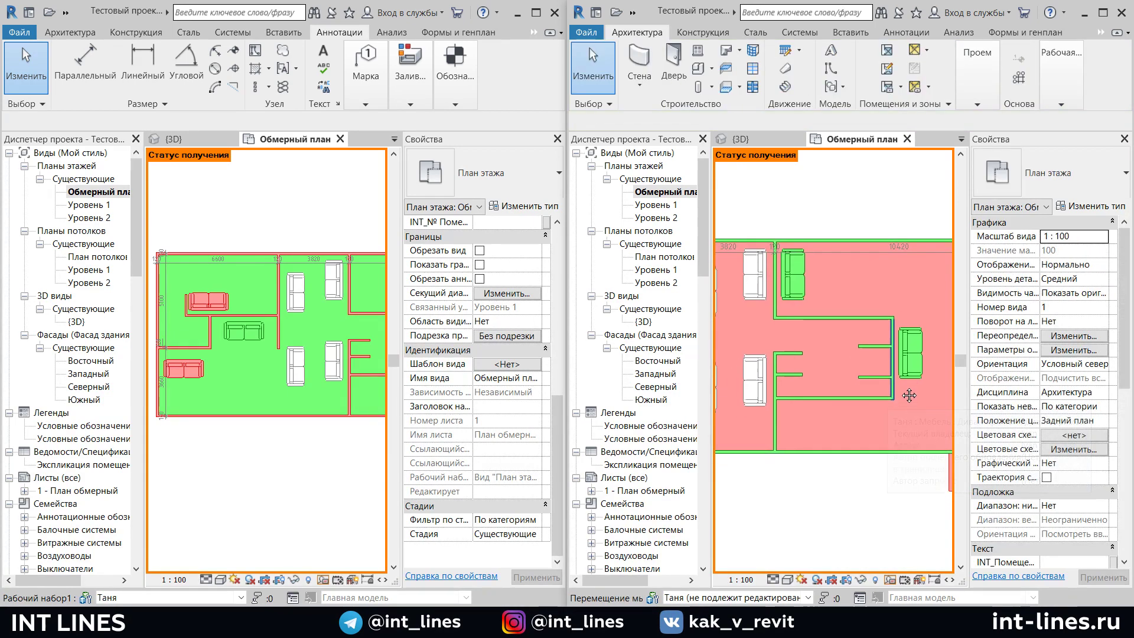
pyautogui.moveTo(909, 395); pyautogui.dragTo(884, 388, button='middle')
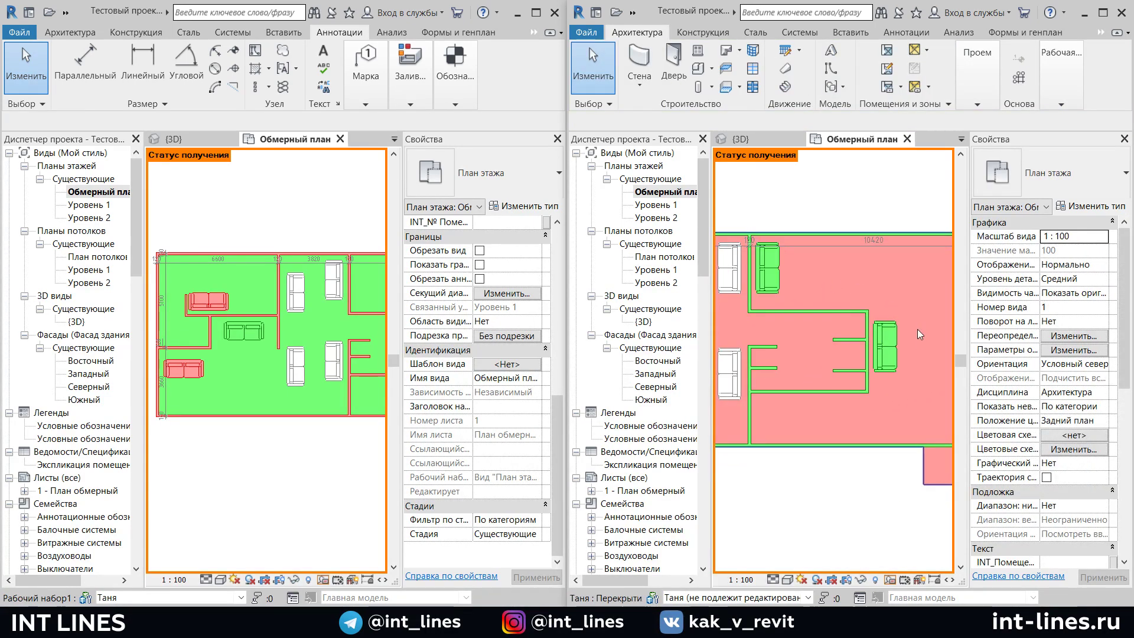
pyautogui.scroll(-1, 917, 331)
pyautogui.moveTo(903, 348); pyautogui.dragTo(904, 336, button='middle')
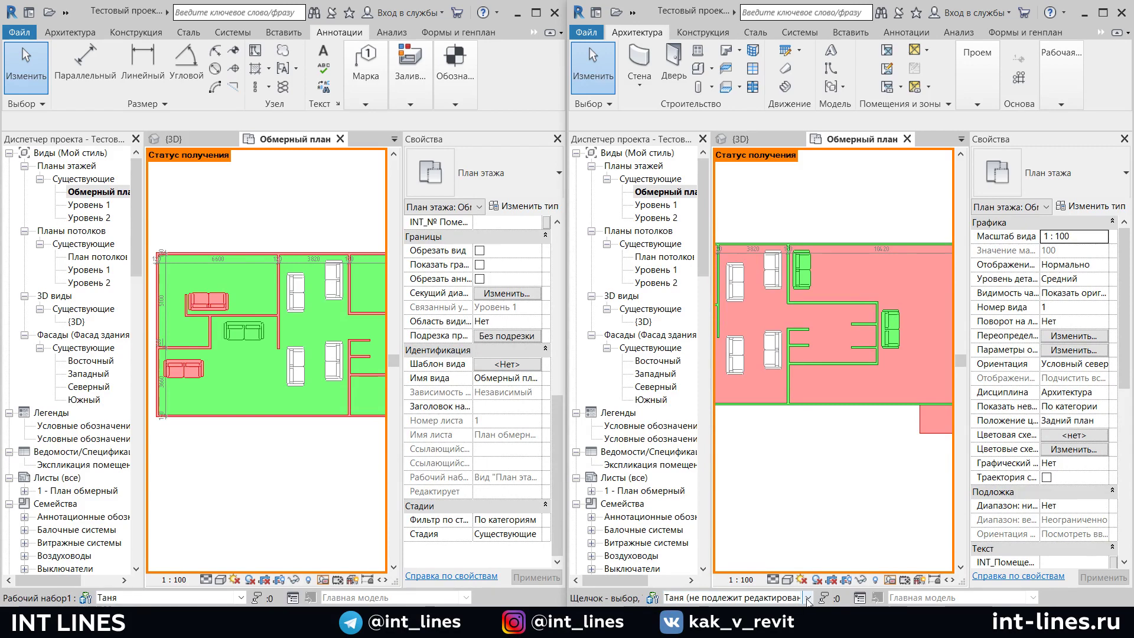
pyautogui.click(807, 598)
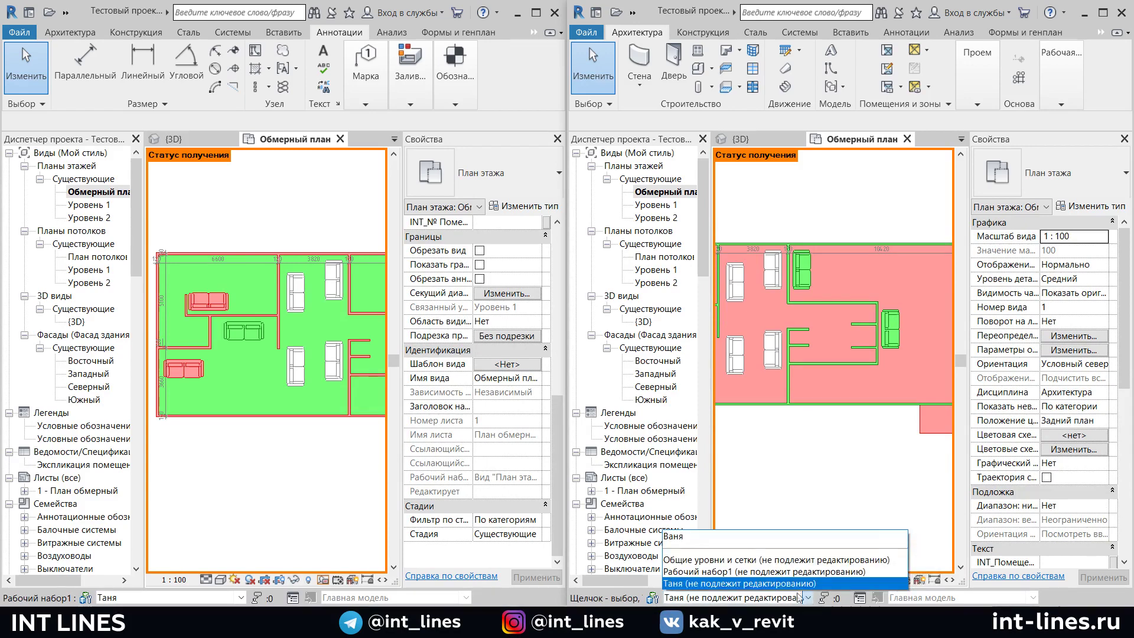
pyautogui.click(689, 539)
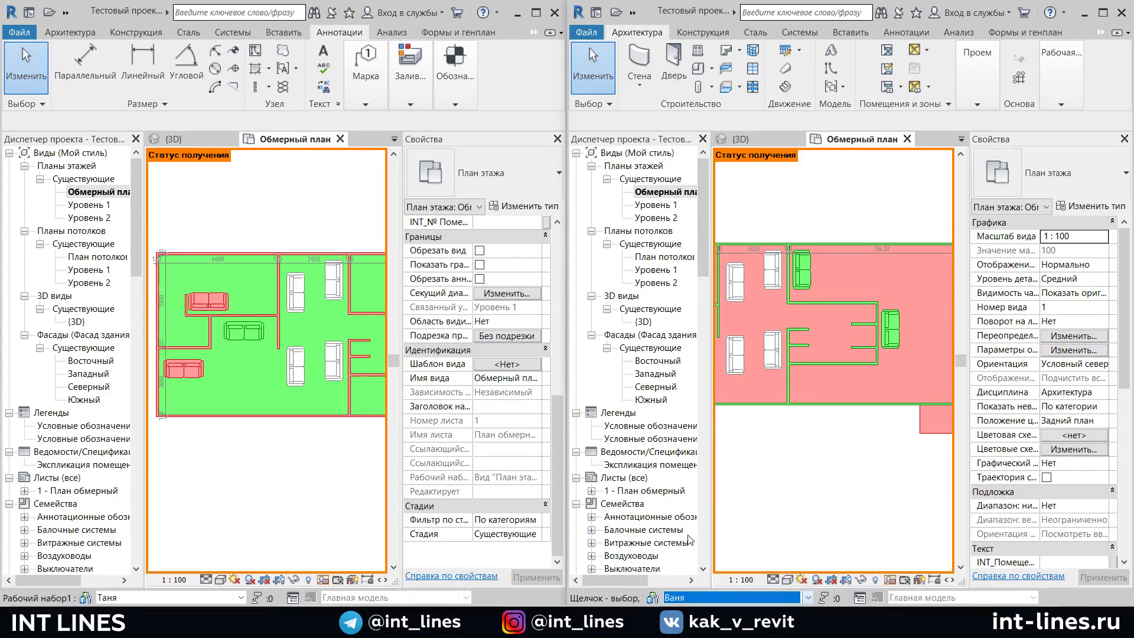
pyautogui.click(809, 281)
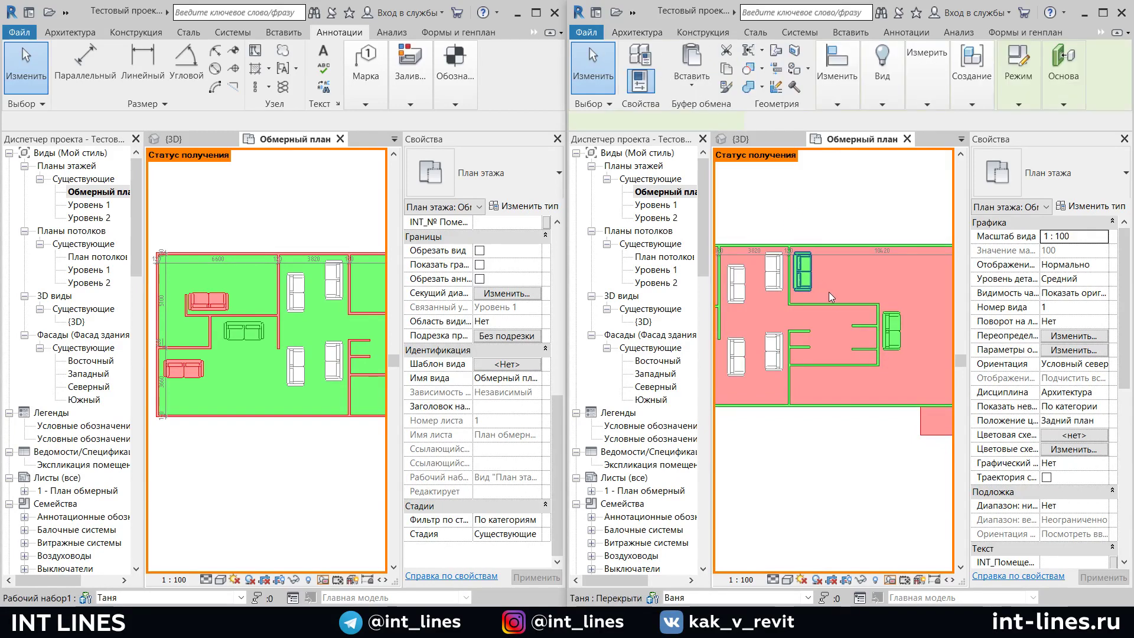
# Select both sofas and synchronize with central, commenting that they were created in the colleague's workset
pyautogui.keyDown('ctrl'); pyautogui.click(895, 332); pyautogui.keyUp('ctrl')
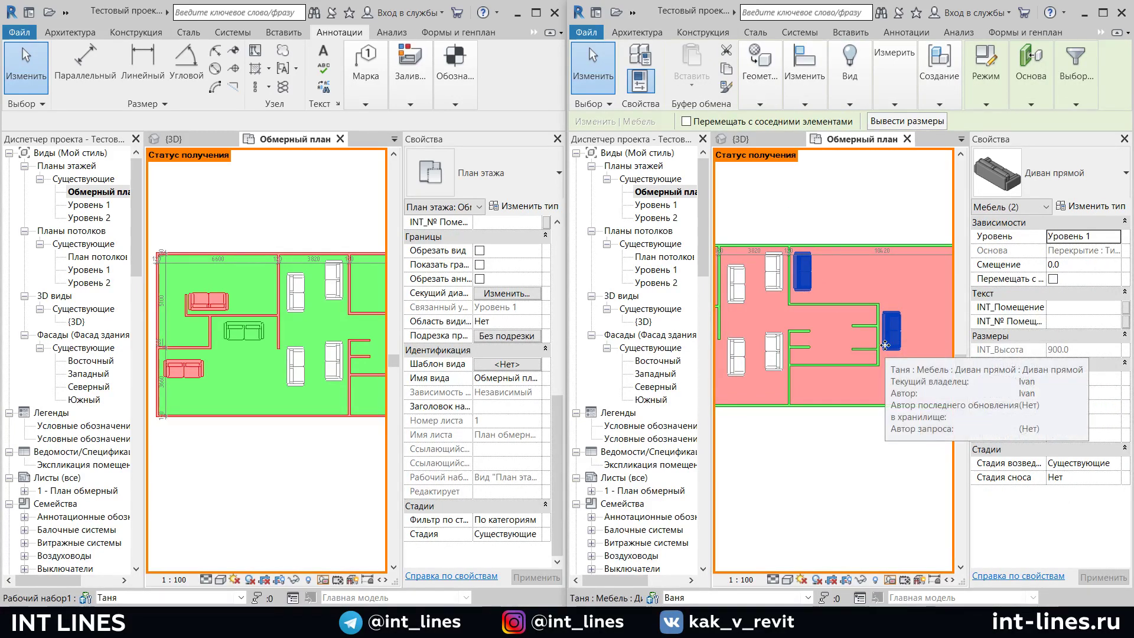
pyautogui.click(633, 12)
pyautogui.click(666, 31)
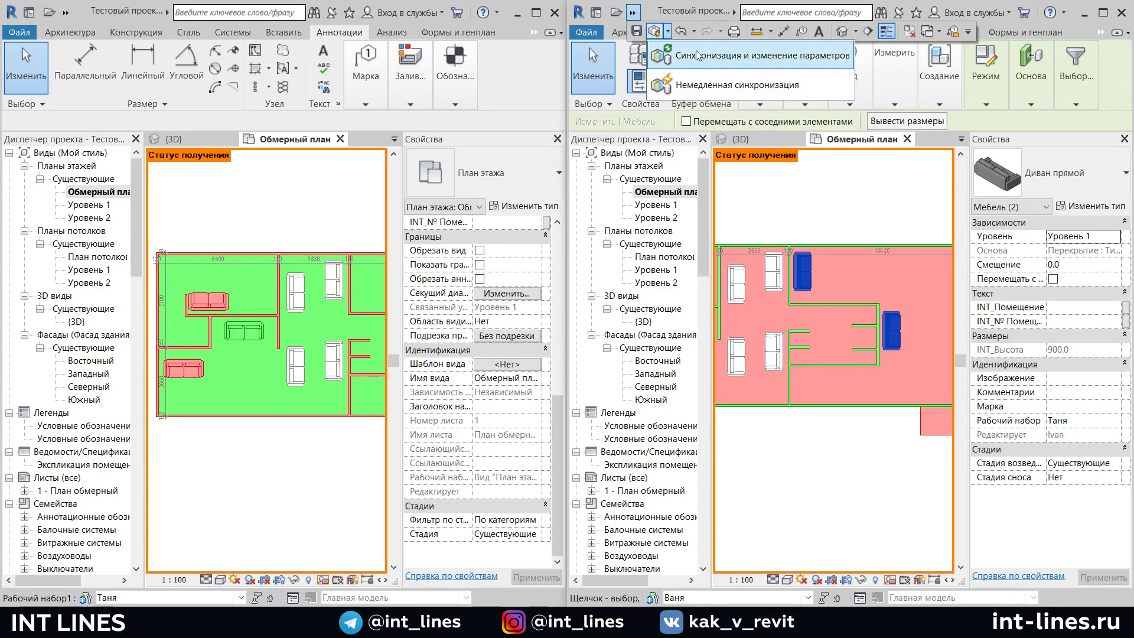
pyautogui.click(666, 76)
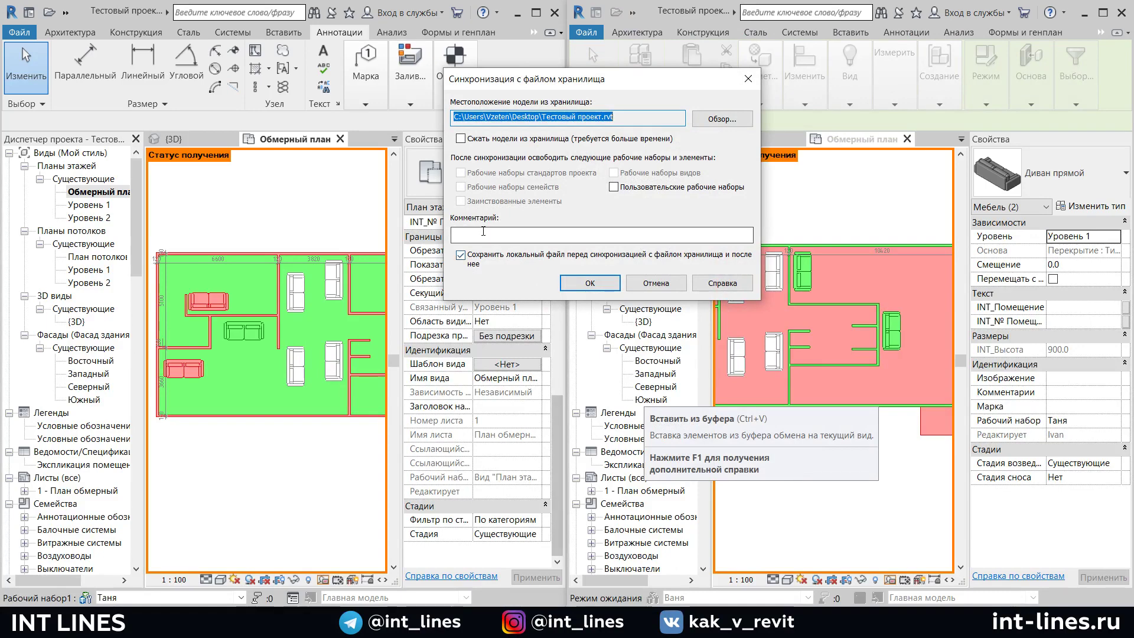
pyautogui.click(467, 232)
pyautogui.write('T')
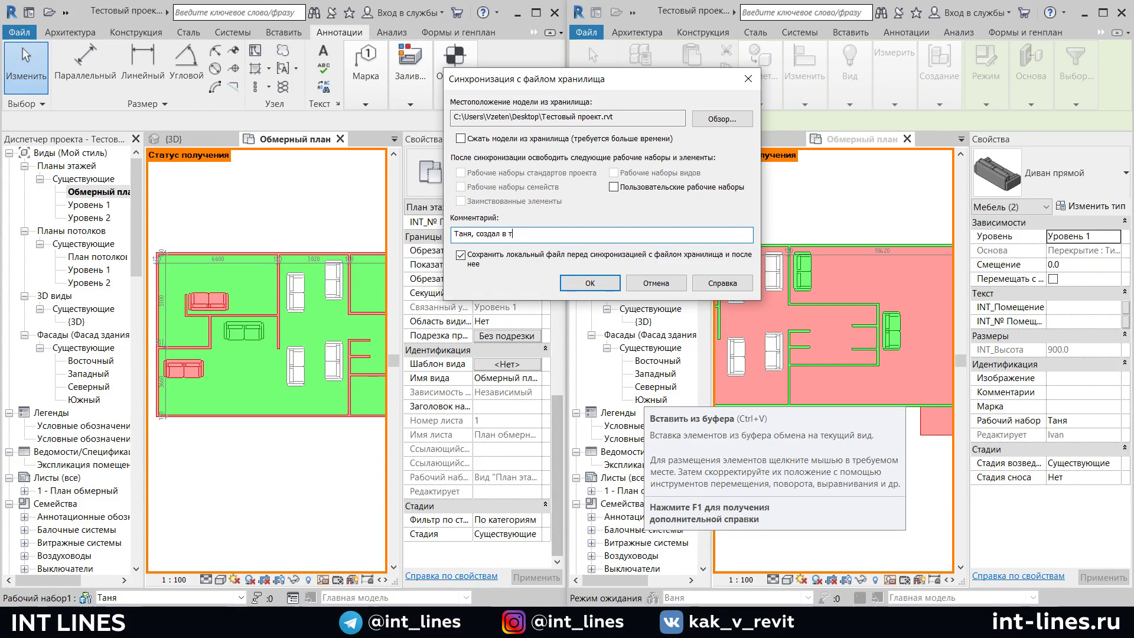
pyautogui.write('воем рабоче')
pyautogui.write('м наборе 2 ди')
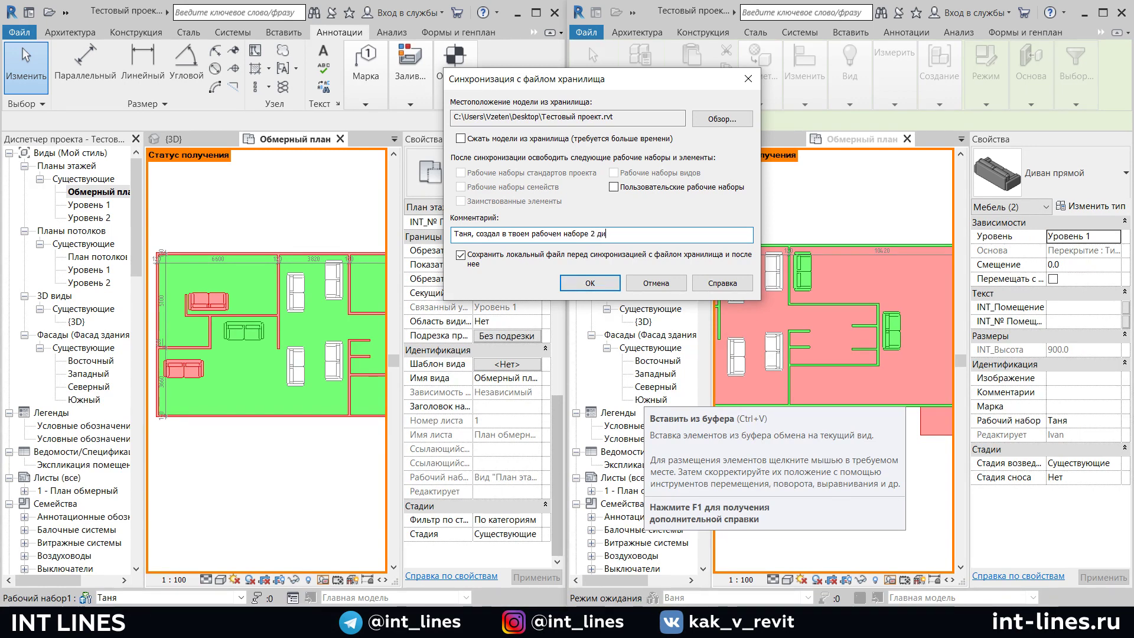
pyautogui.write('ана')
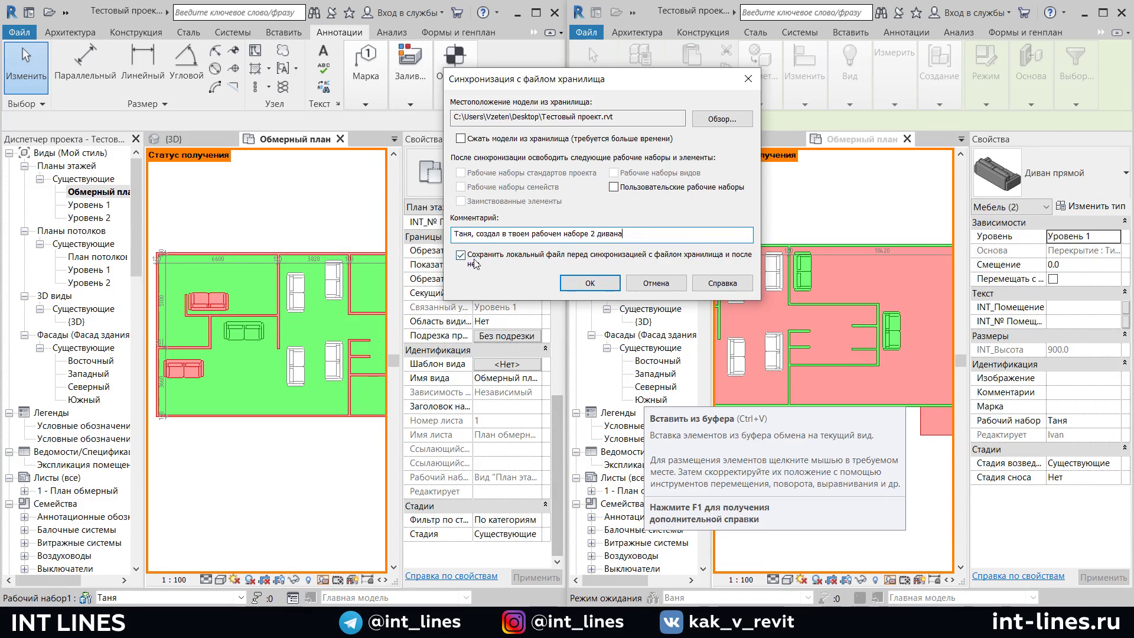
pyautogui.click(585, 285)
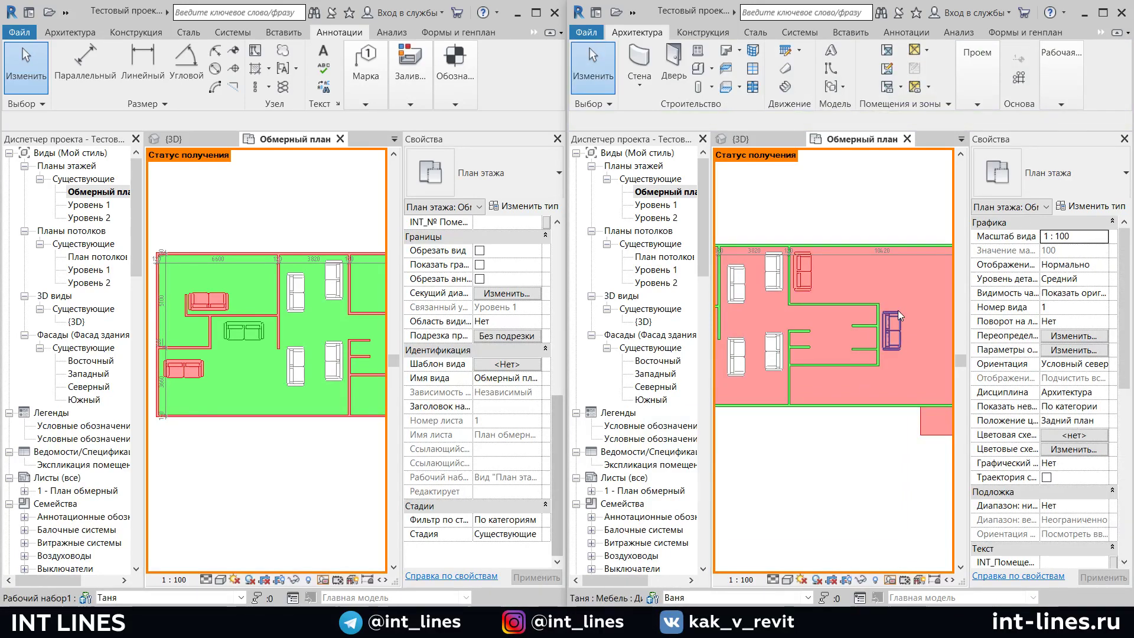
pyautogui.click(65, 12)
# Synchronize the left copy with central now to receive the new sofas
pyautogui.click(90, 33)
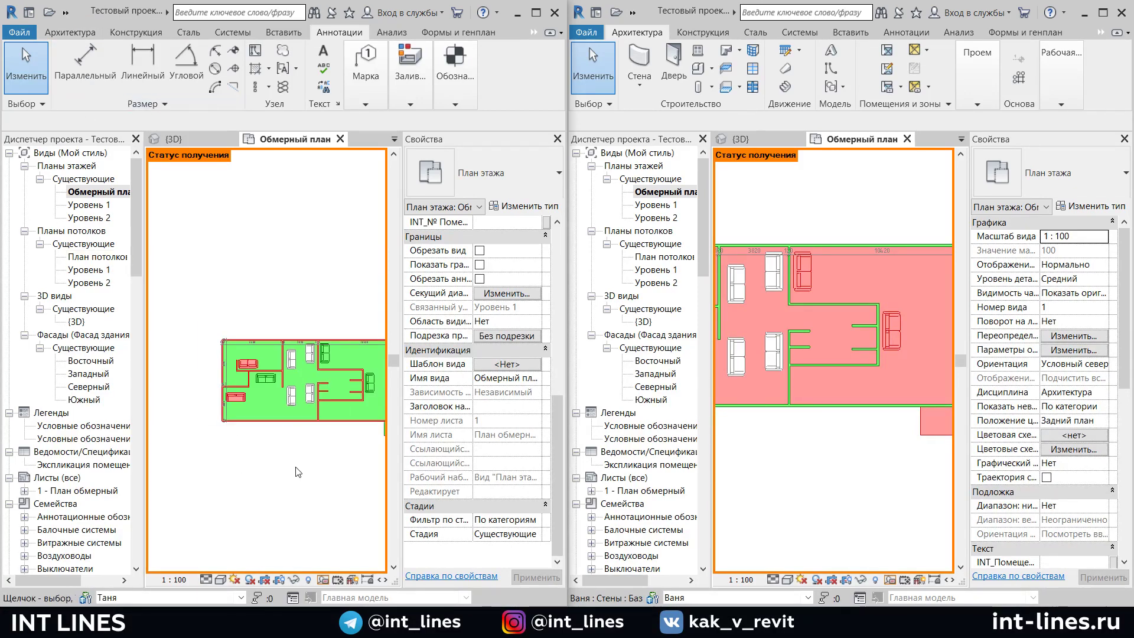
pyautogui.moveTo(261, 445); pyautogui.dragTo(163, 438, button='middle')
pyautogui.scroll(3, 359, 345)
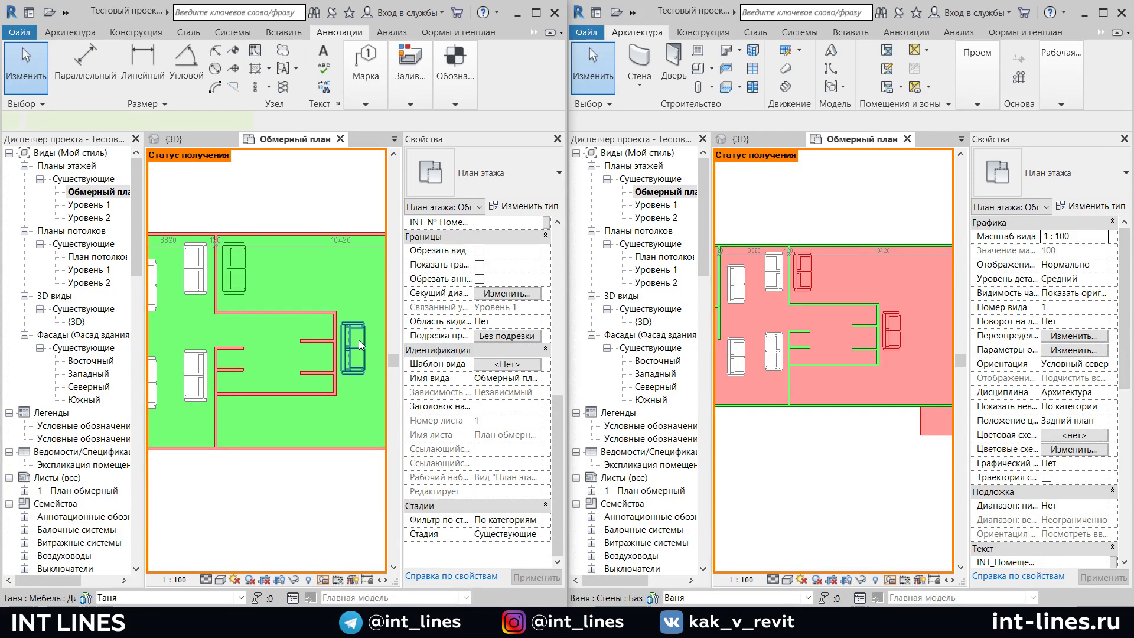
# Move the right-wall sofa into the top-left room
pyautogui.click(359, 341)
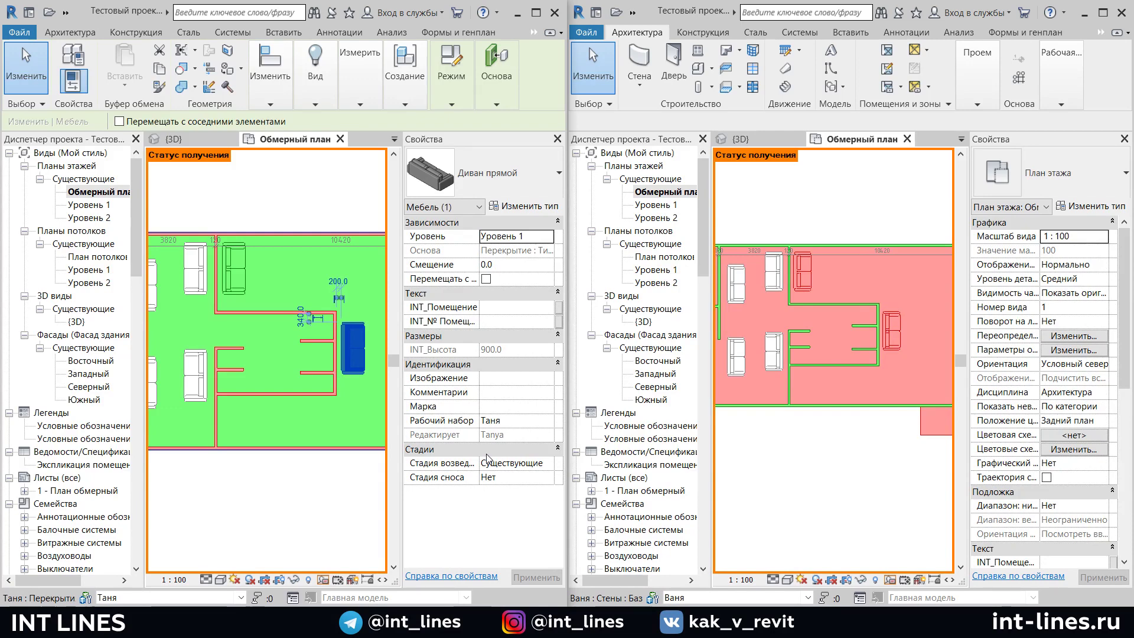
pyautogui.press('Down')
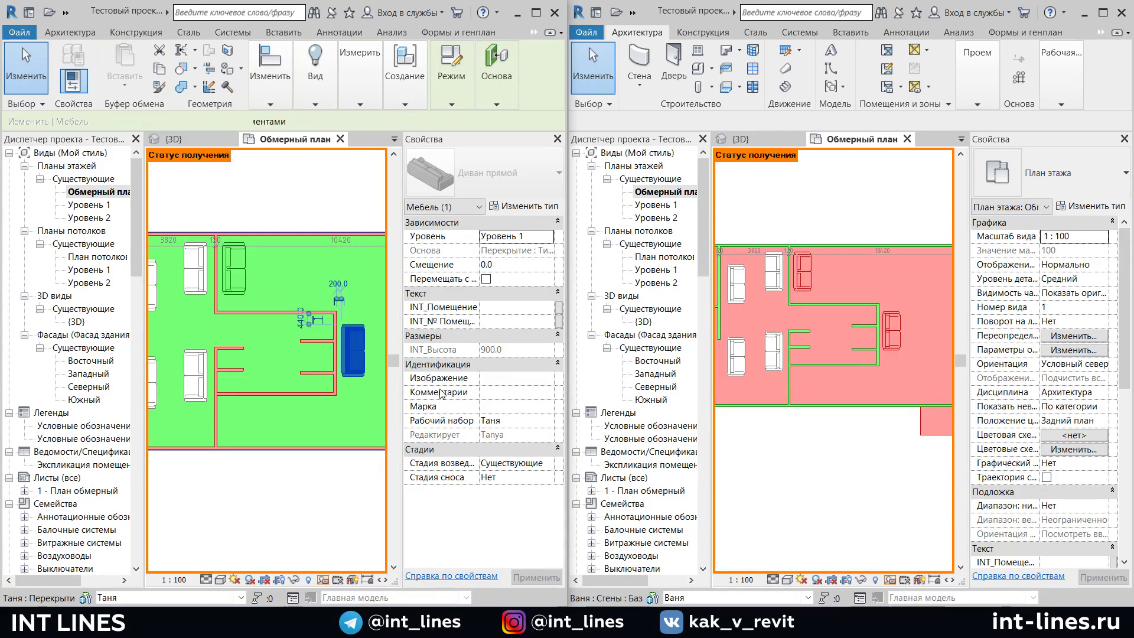
pyautogui.press('Down')
pyautogui.press('Down')
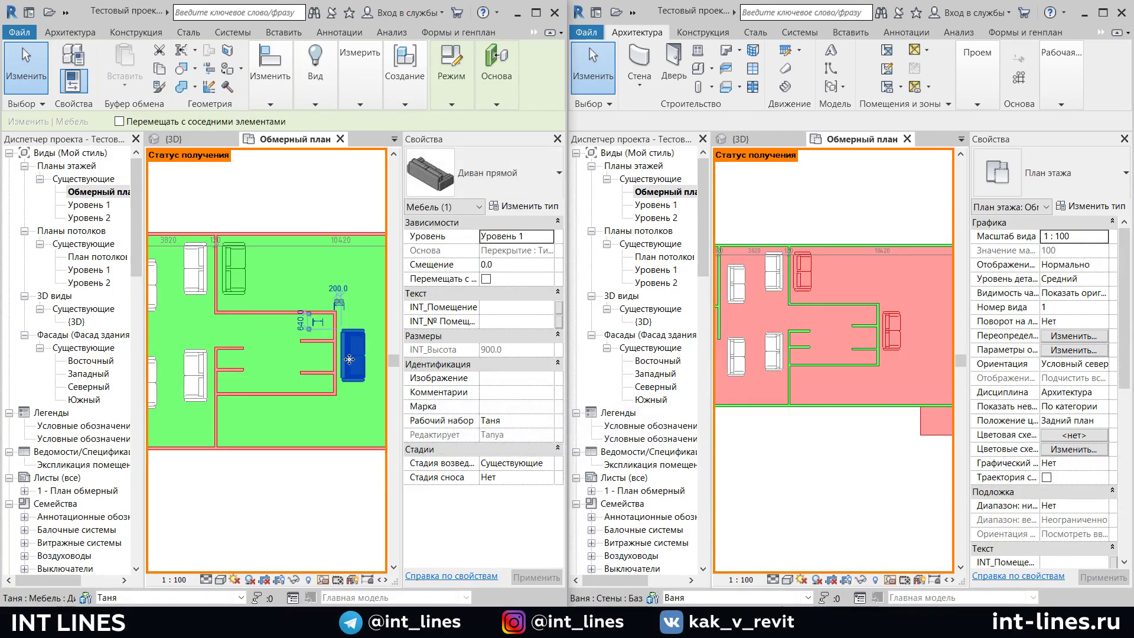
pyautogui.moveTo(360, 364); pyautogui.dragTo(241, 280)
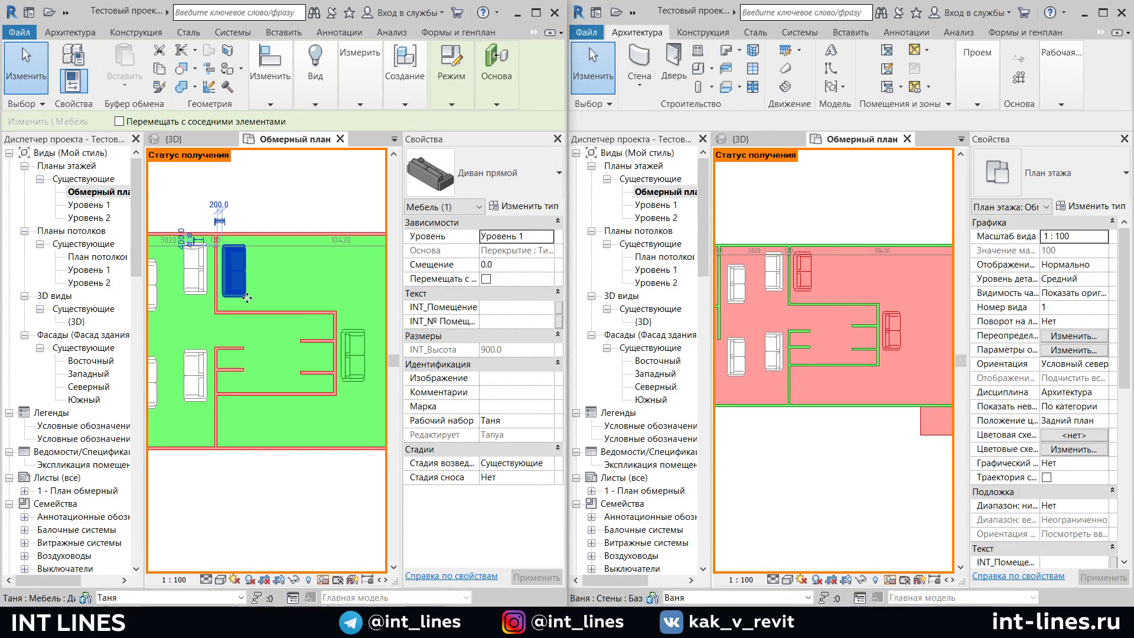
pyautogui.click(285, 542)
pyautogui.scroll(-2, 267, 489)
pyautogui.moveTo(267, 489); pyautogui.dragTo(319, 472, button='middle')
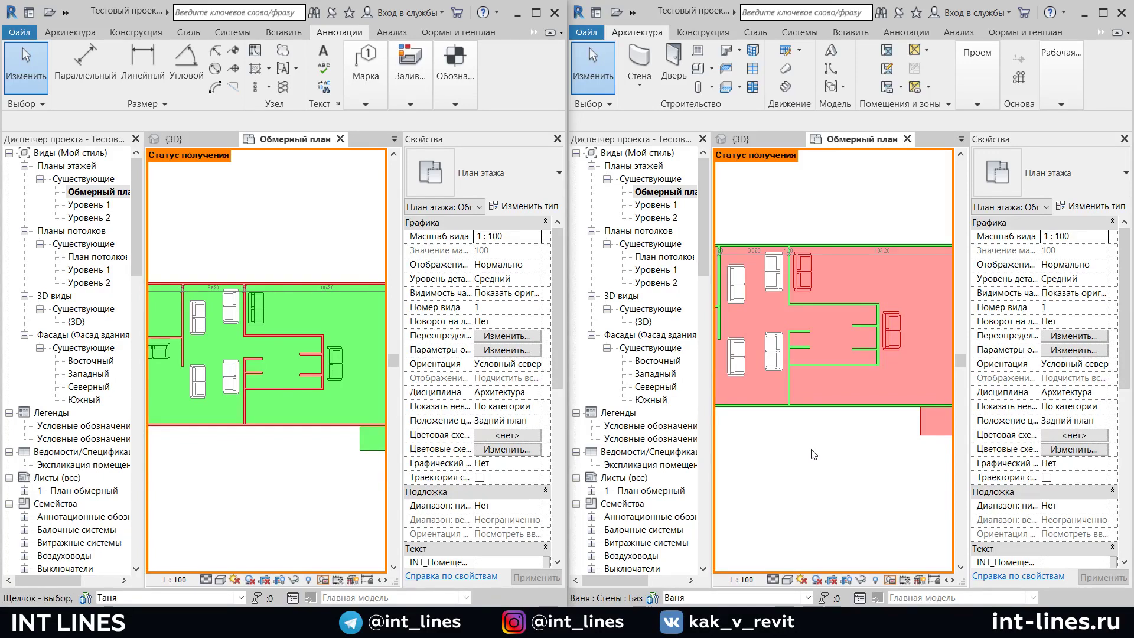
pyautogui.scroll(-1, 811, 450)
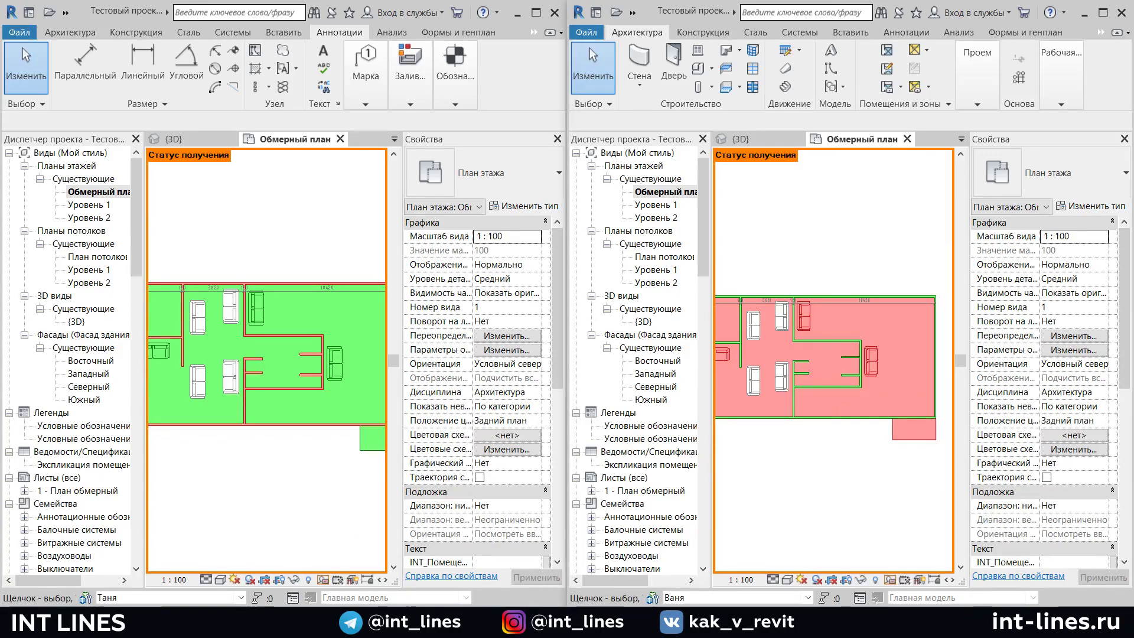
pyautogui.hotkey('alt', 'Tab')
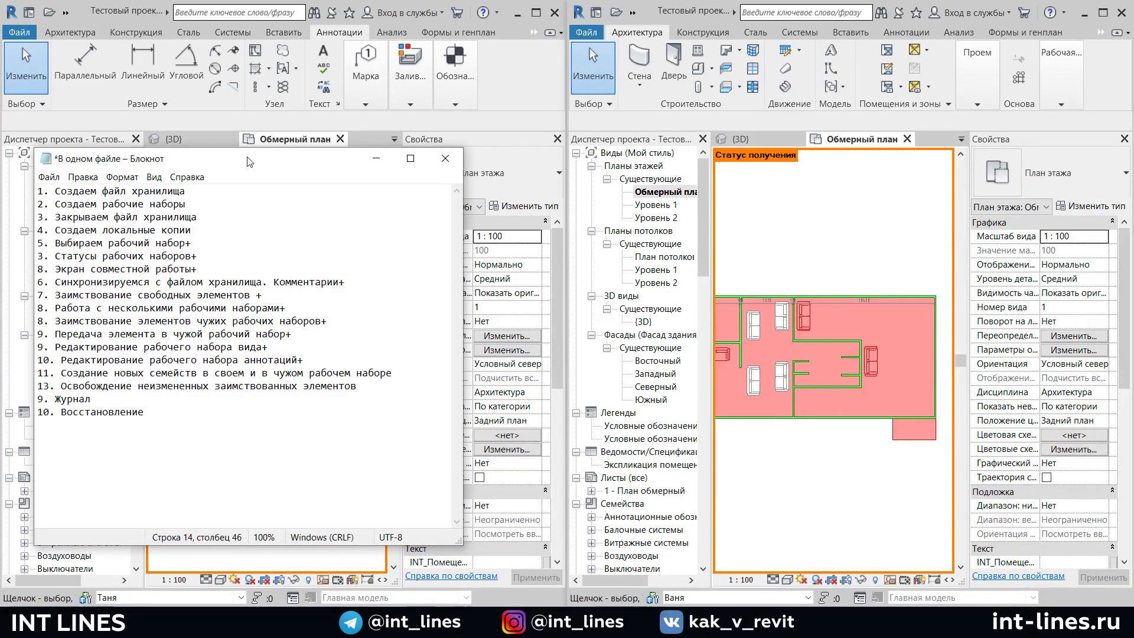
pyautogui.moveTo(249, 161); pyautogui.dragTo(361, 150)
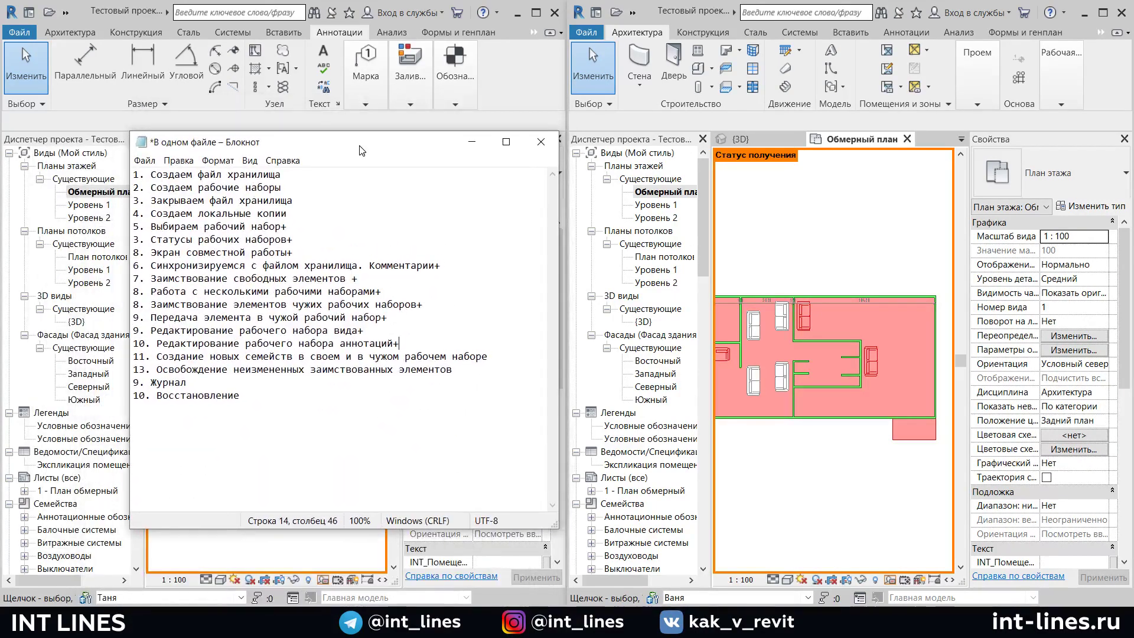
pyautogui.moveTo(361, 150); pyautogui.dragTo(339, 135)
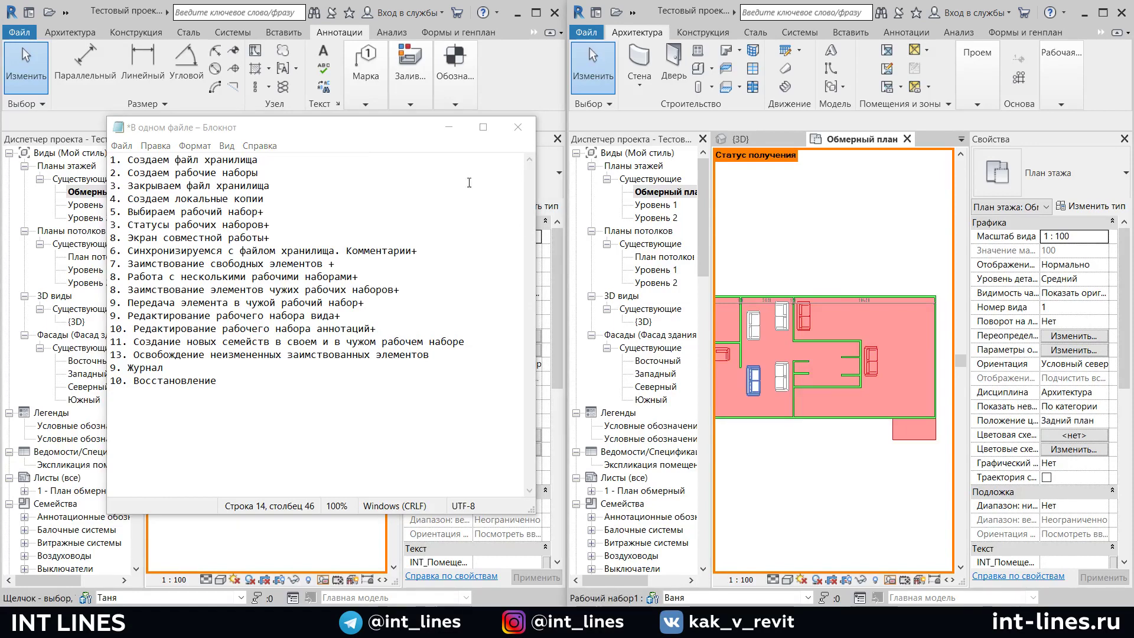
pyautogui.press('super+Down')
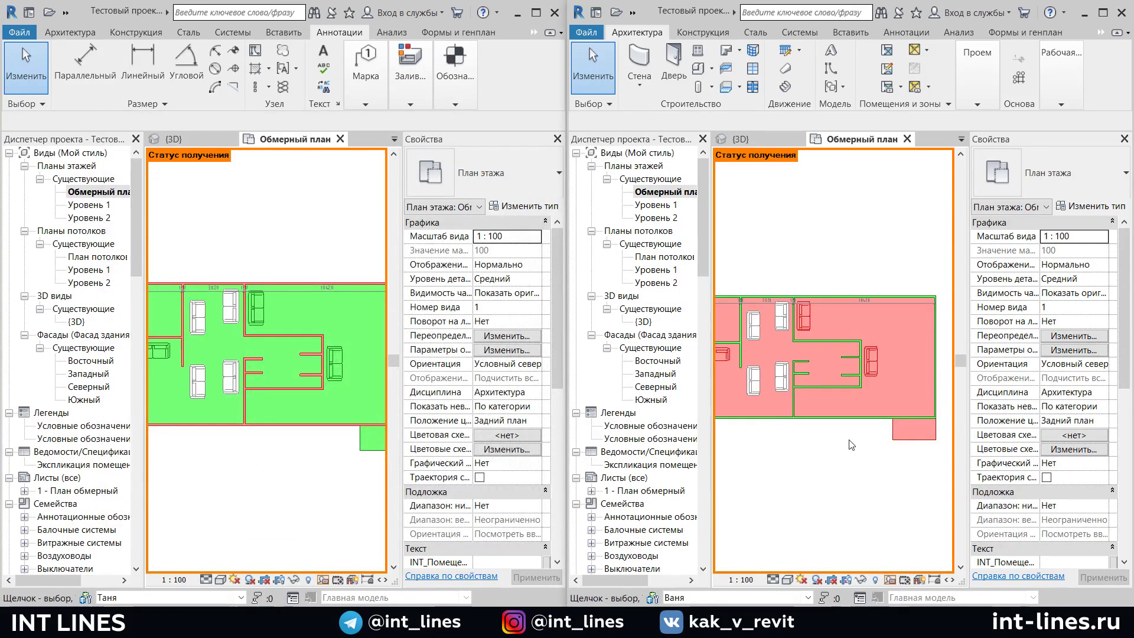
pyautogui.scroll(2, 848, 443)
# Set Рабочий набор1 as the active workset in the second copy
pyautogui.moveTo(827, 458); pyautogui.dragTo(853, 449, button='middle')
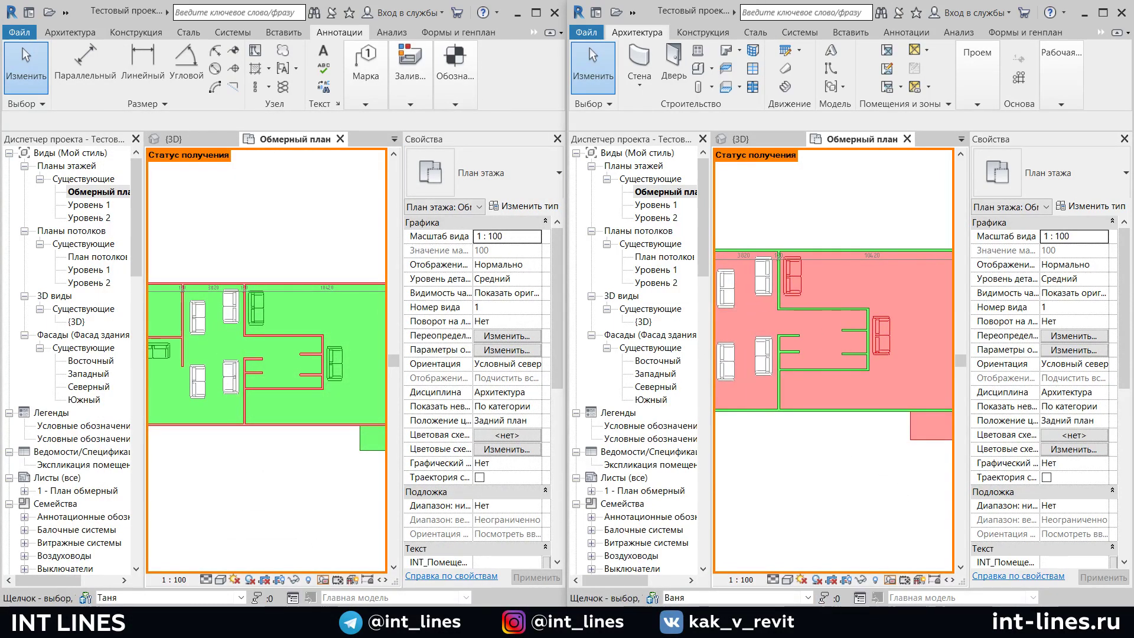
pyautogui.click(807, 598)
pyautogui.click(708, 565)
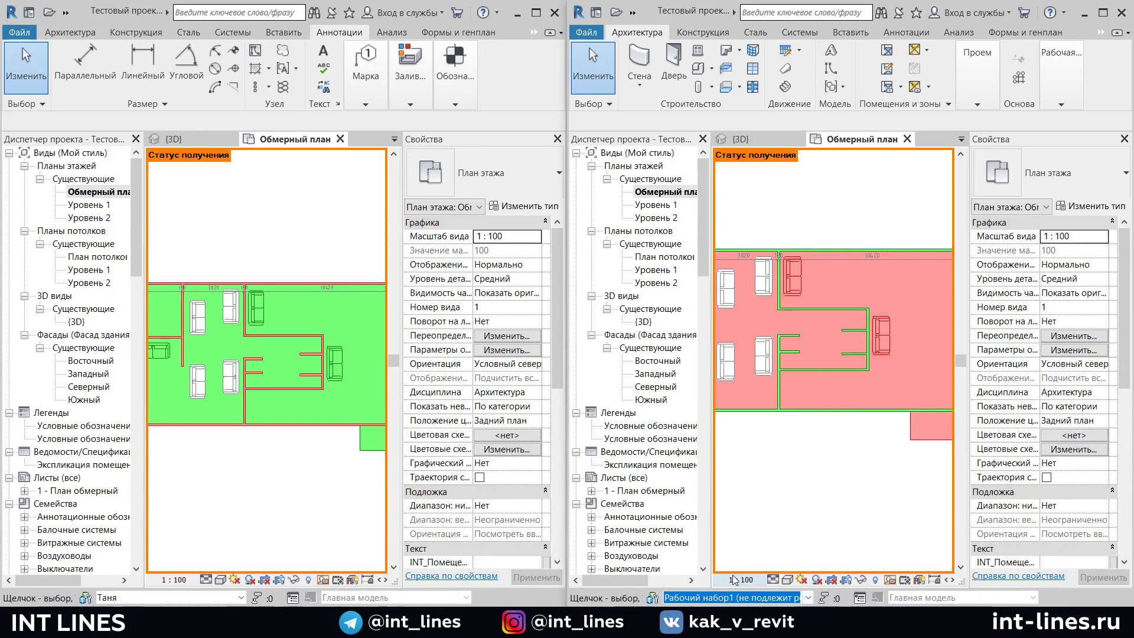
pyautogui.scroll(-1, 758, 455)
pyautogui.scroll(2, 788, 489)
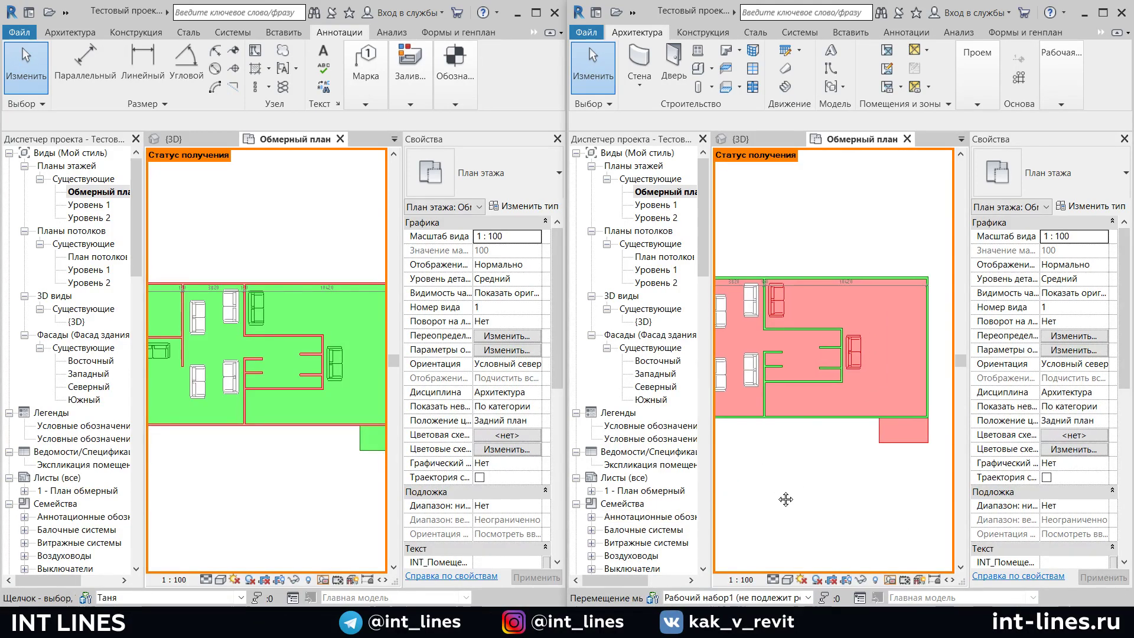
pyautogui.scroll(1, 804, 450)
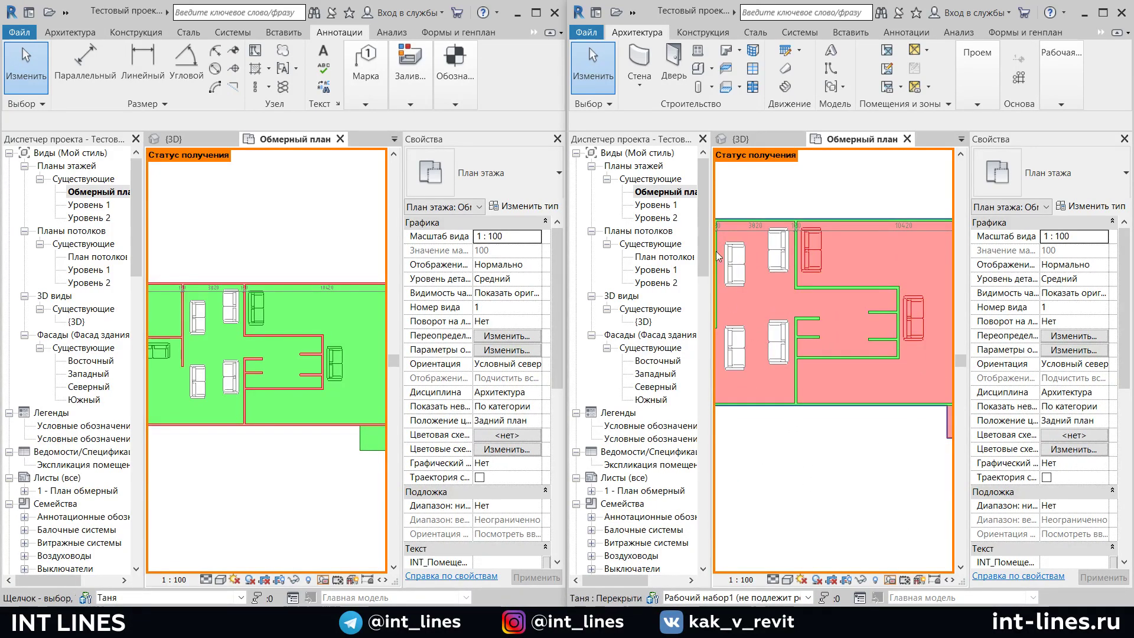
# Place a Диван прямой straight sofa in the lower room
pyautogui.click(699, 69)
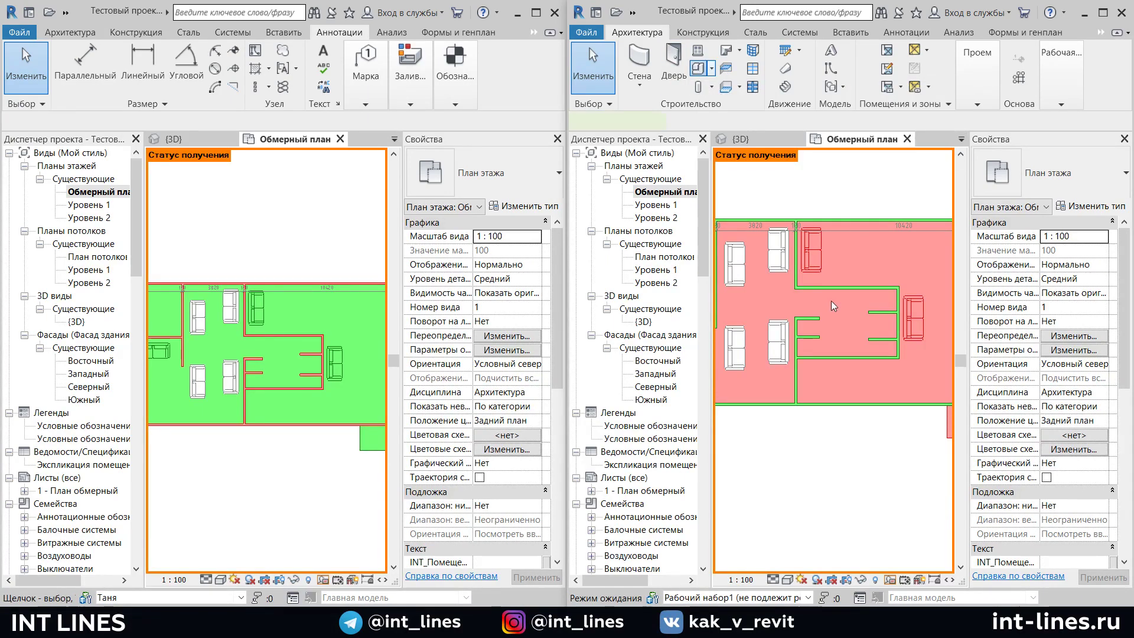
pyautogui.scroll(1, 810, 361)
pyautogui.scroll(1, 810, 361)
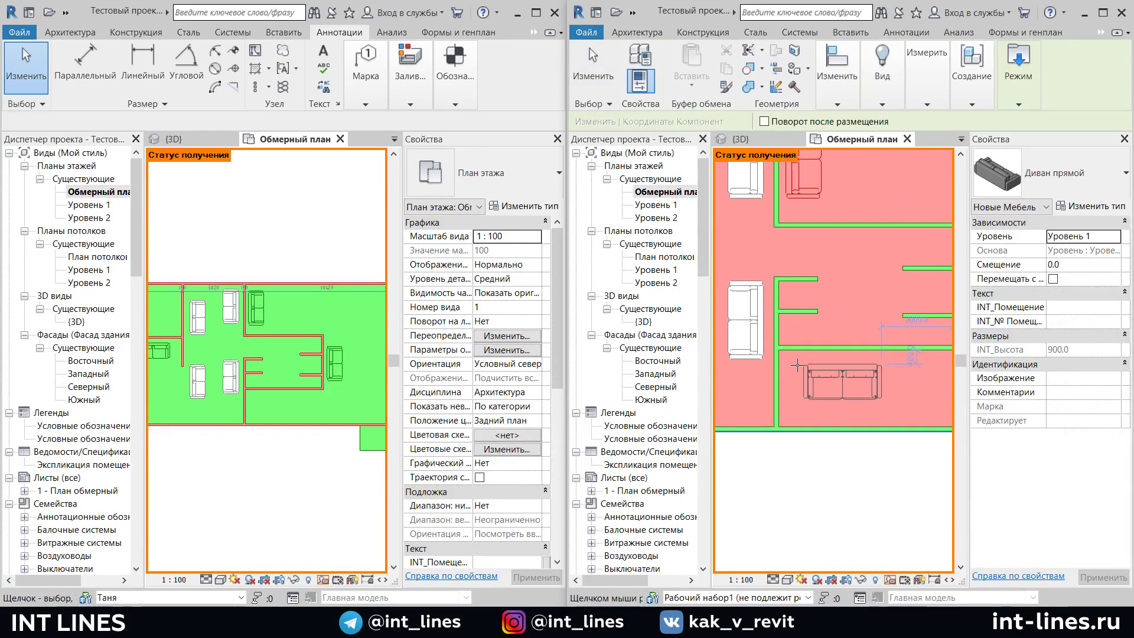
pyautogui.click(797, 365)
pyautogui.scroll(-1, 797, 365)
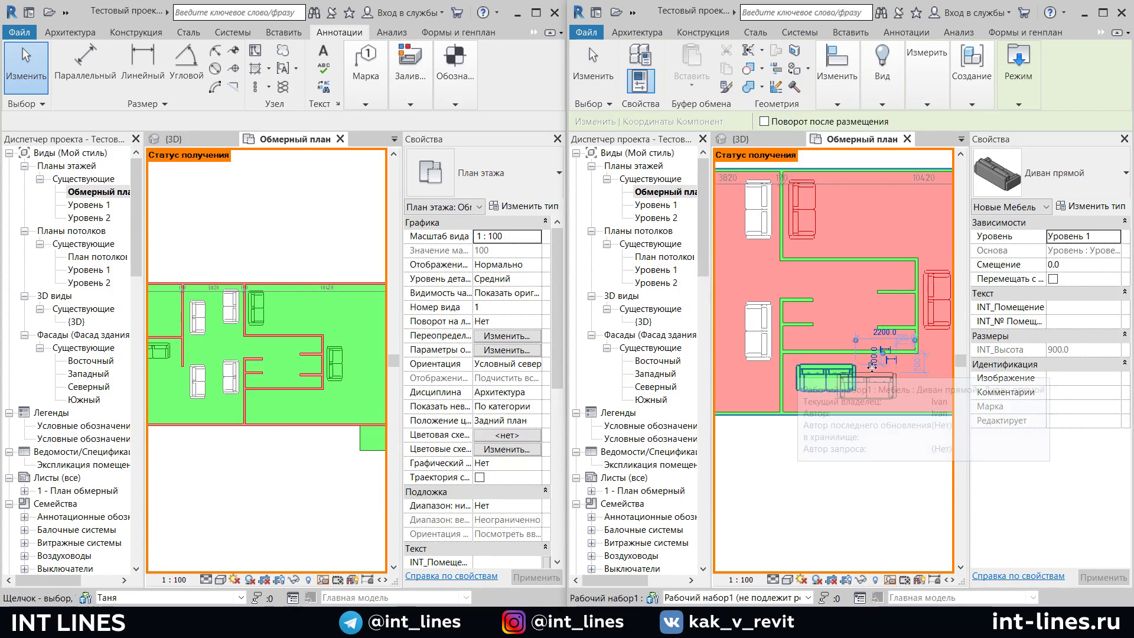
pyautogui.press('Escape')
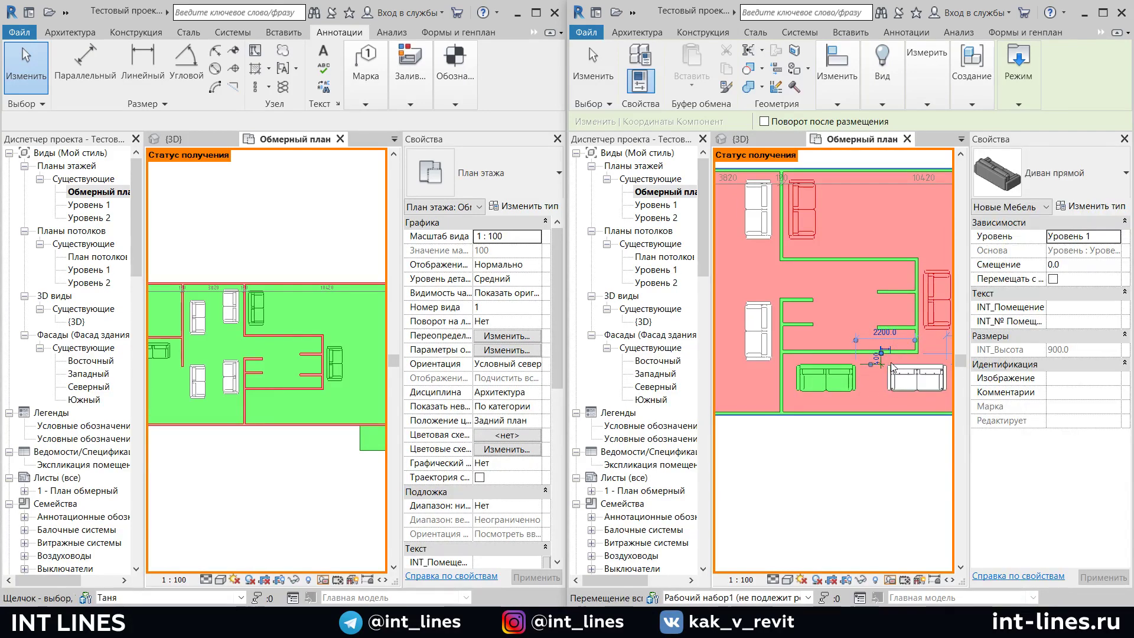
pyautogui.press('Escape')
# Synchronize the second copy with the central file, confirming with OK
pyautogui.click(631, 13)
pyautogui.click(659, 30)
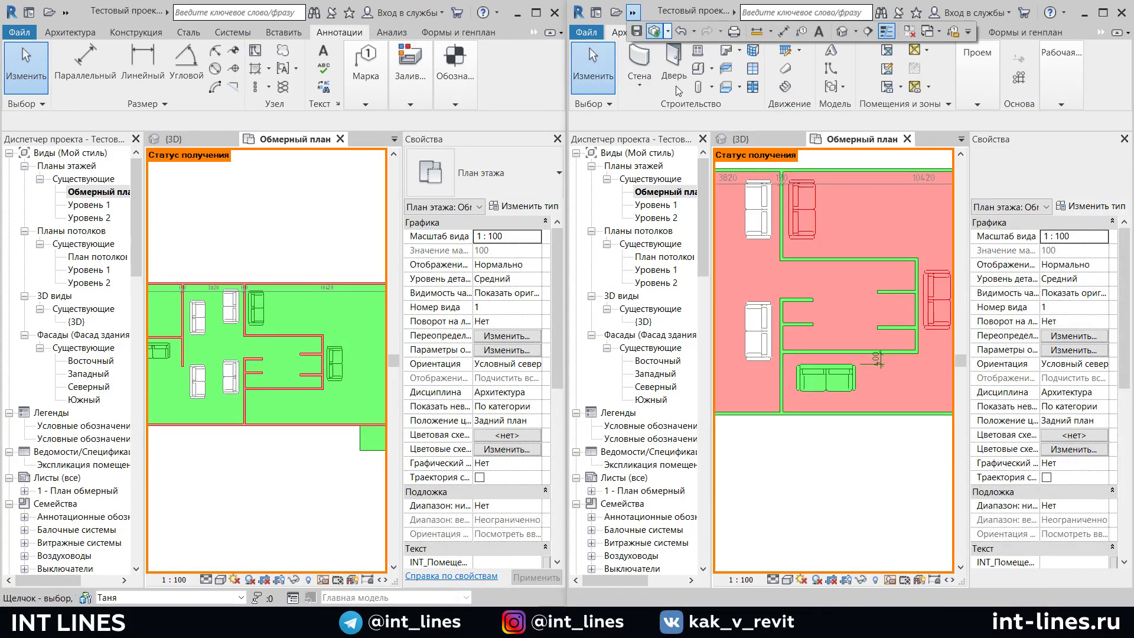
pyautogui.click(583, 284)
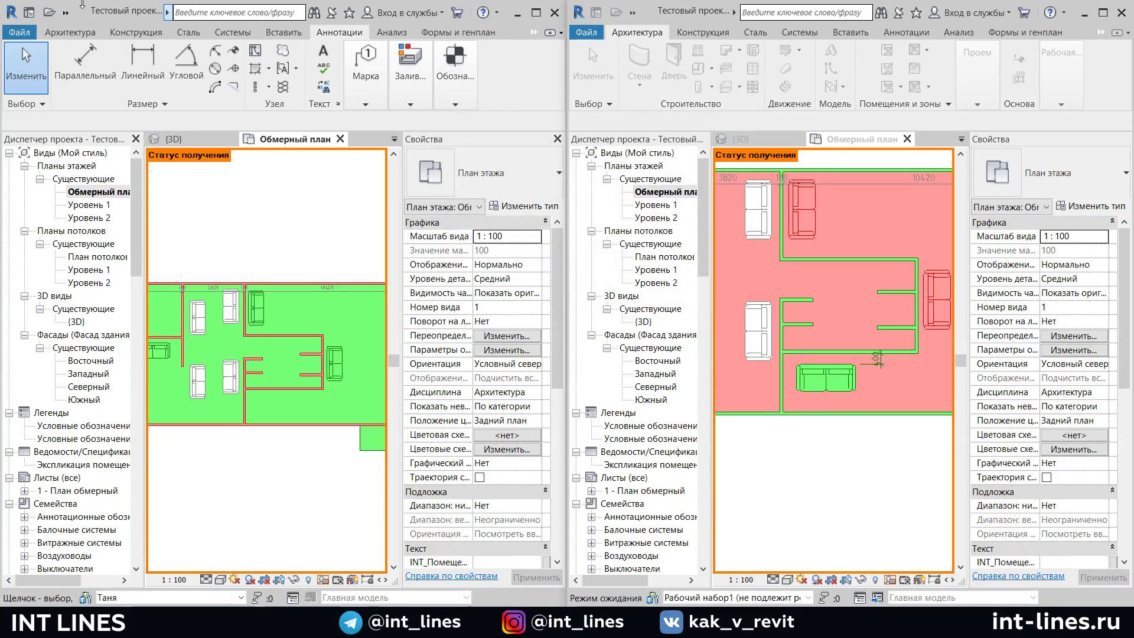
pyautogui.click(65, 12)
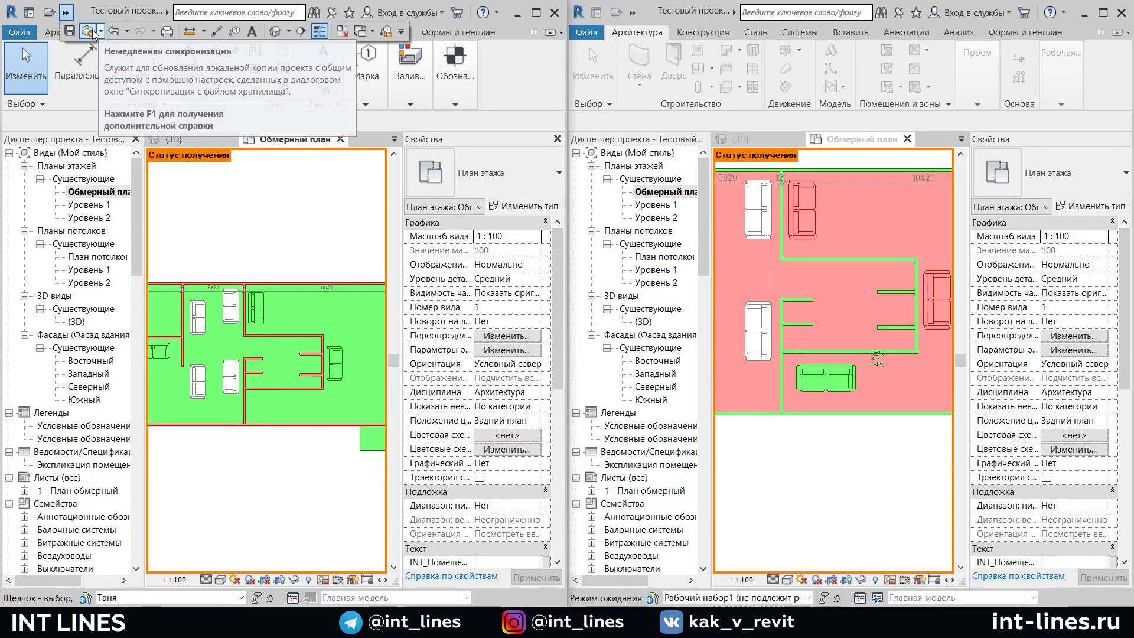
# Synchronize the first copy now and assign the received sofa to the first user's own workset
pyautogui.click(87, 31)
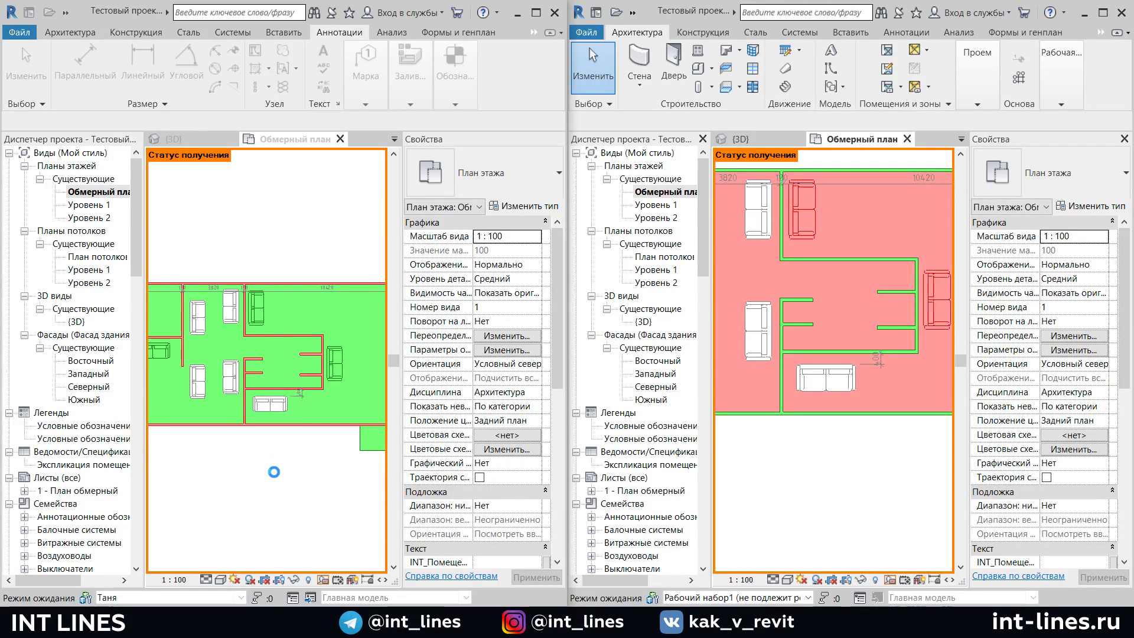
pyautogui.scroll(5, 282, 430)
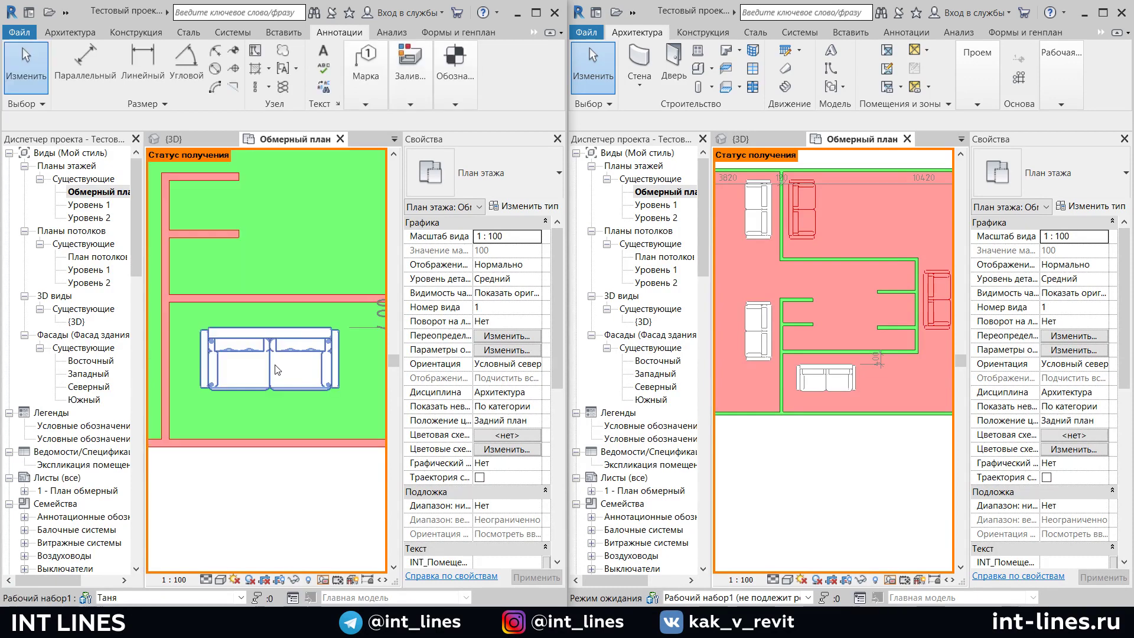
pyautogui.click(283, 353)
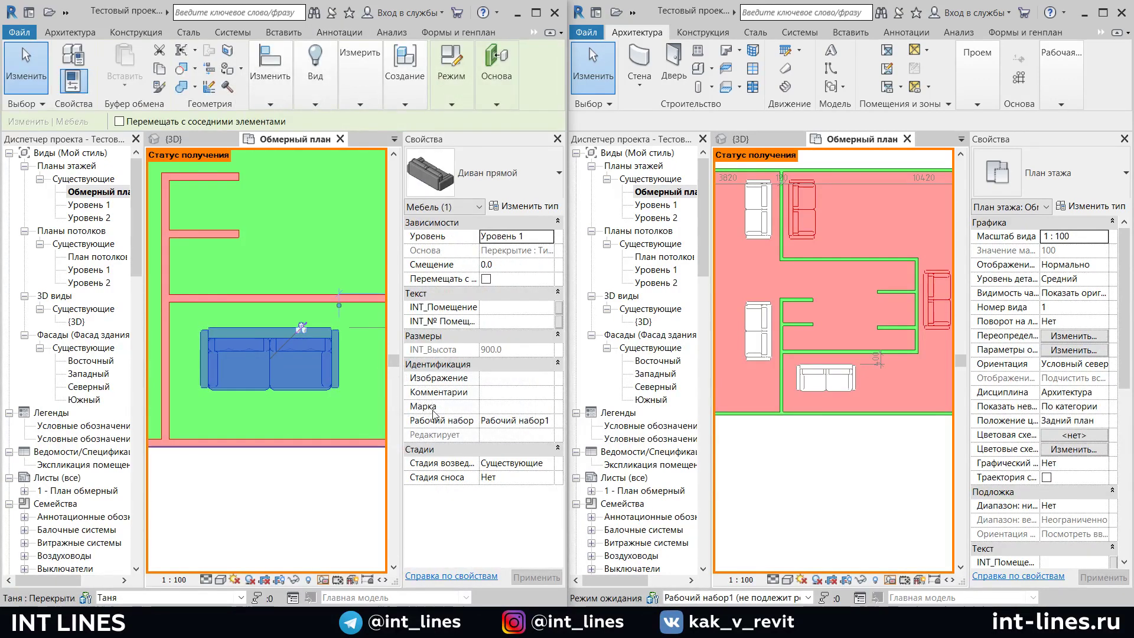
pyautogui.click(550, 420)
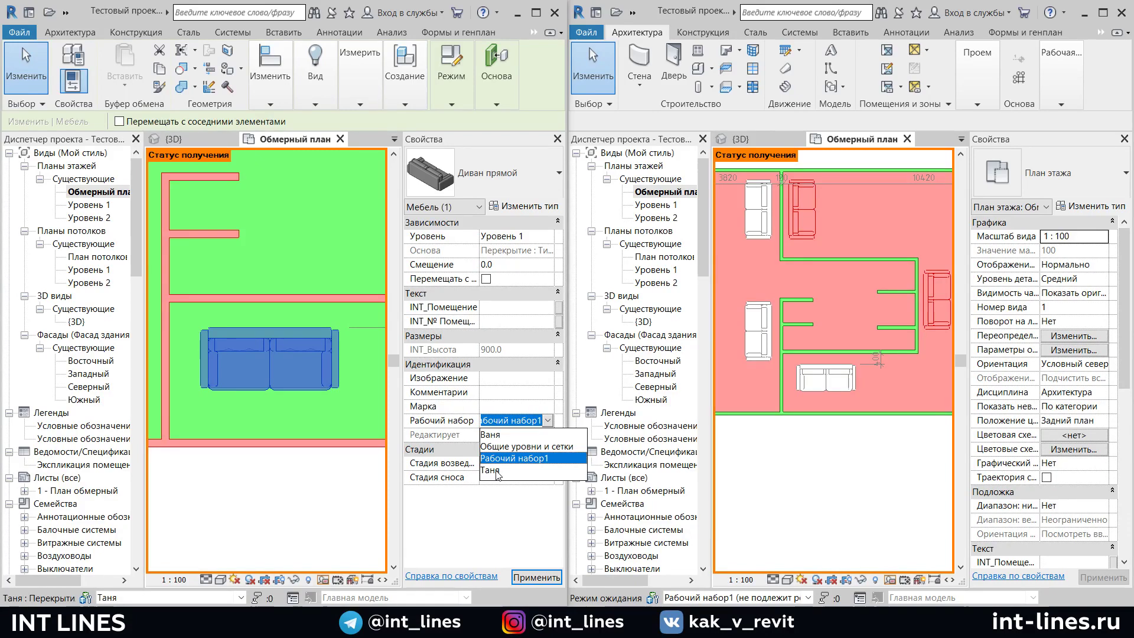
pyautogui.click(496, 470)
pyautogui.click(303, 480)
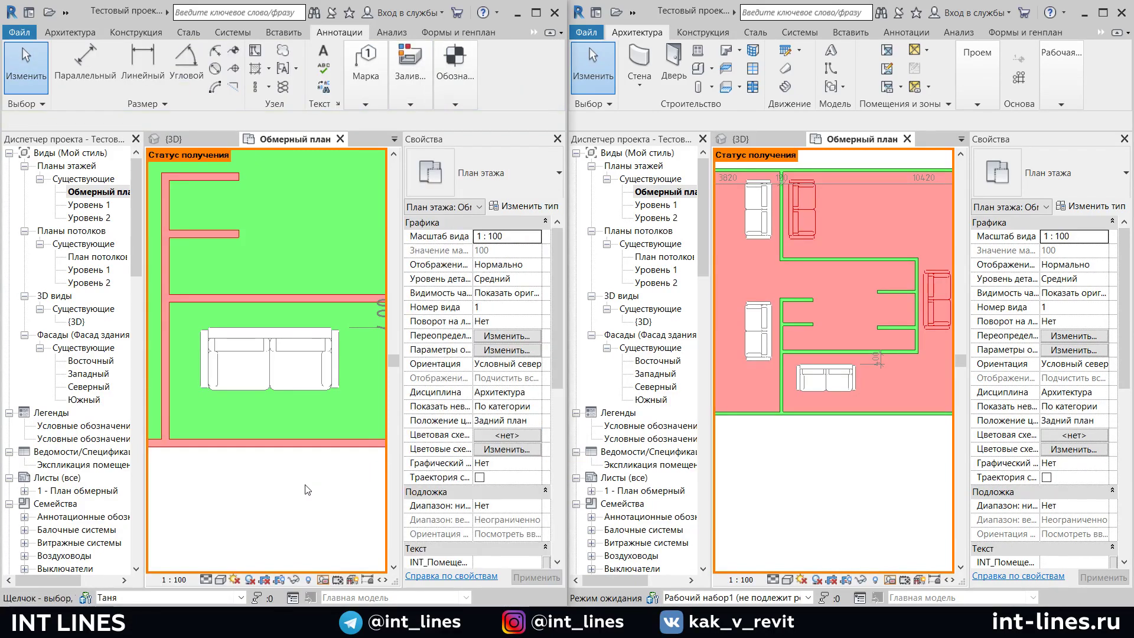
# Review the Notepad lesson checklist, then minimize it to return to Revit
pyautogui.scroll(-3, 304, 514)
pyautogui.moveTo(304, 521); pyautogui.dragTo(297, 354, button='middle')
pyautogui.scroll(-2, 281, 387)
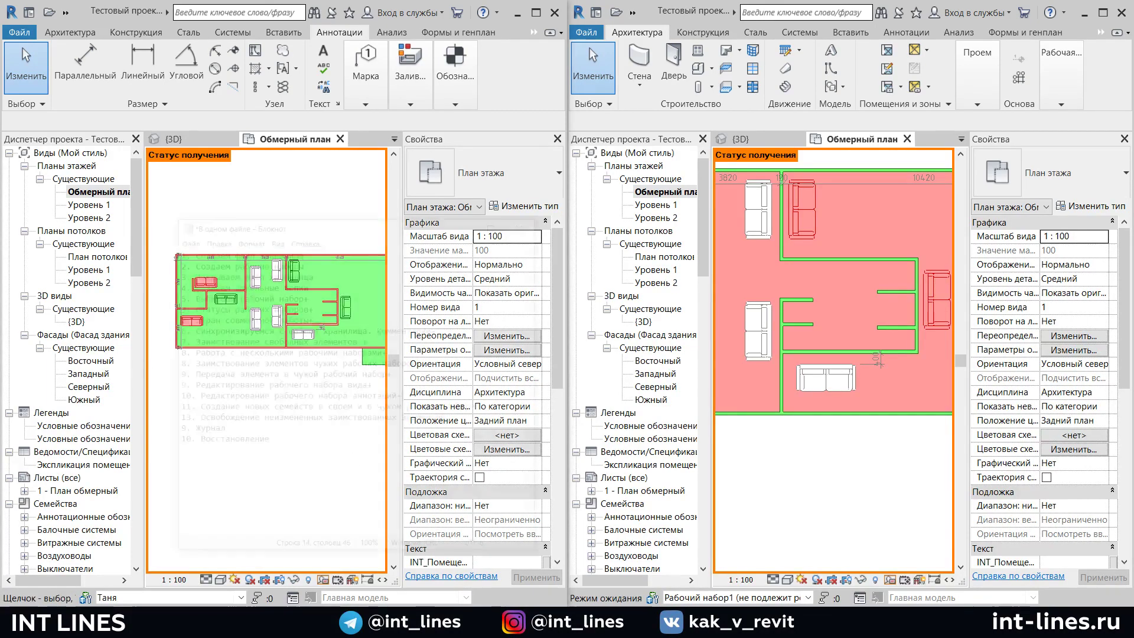
pyautogui.hotkey('alt', 'Tab')
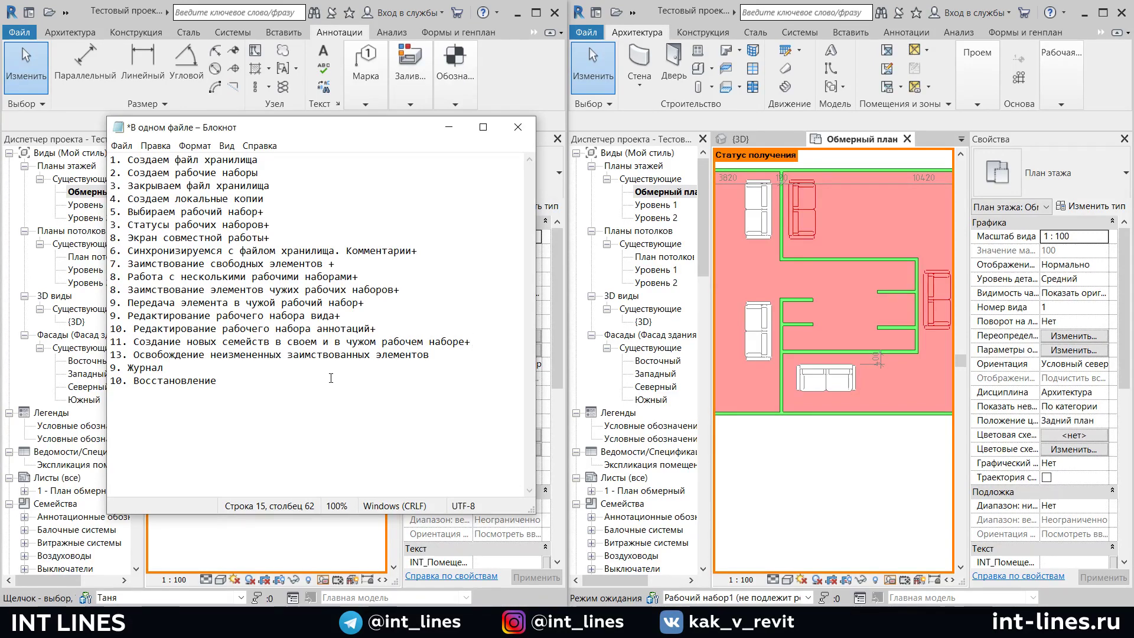
pyautogui.click(449, 127)
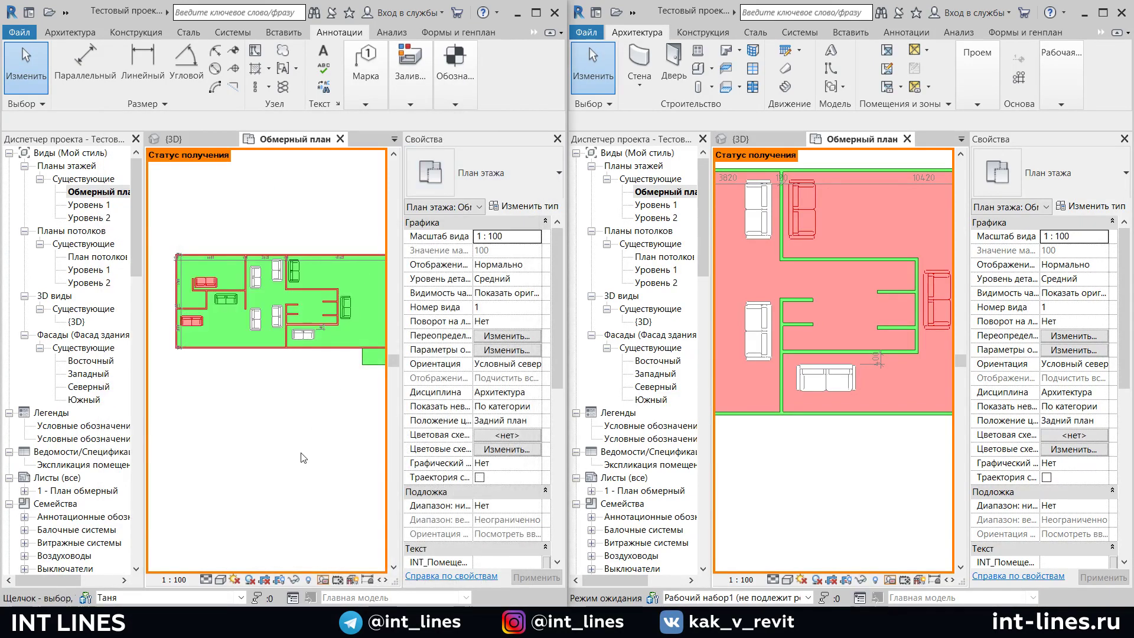
# Select the upright sofa in the right room and drag it to a new spot
pyautogui.moveTo(302, 458); pyautogui.dragTo(304, 418, button='middle')
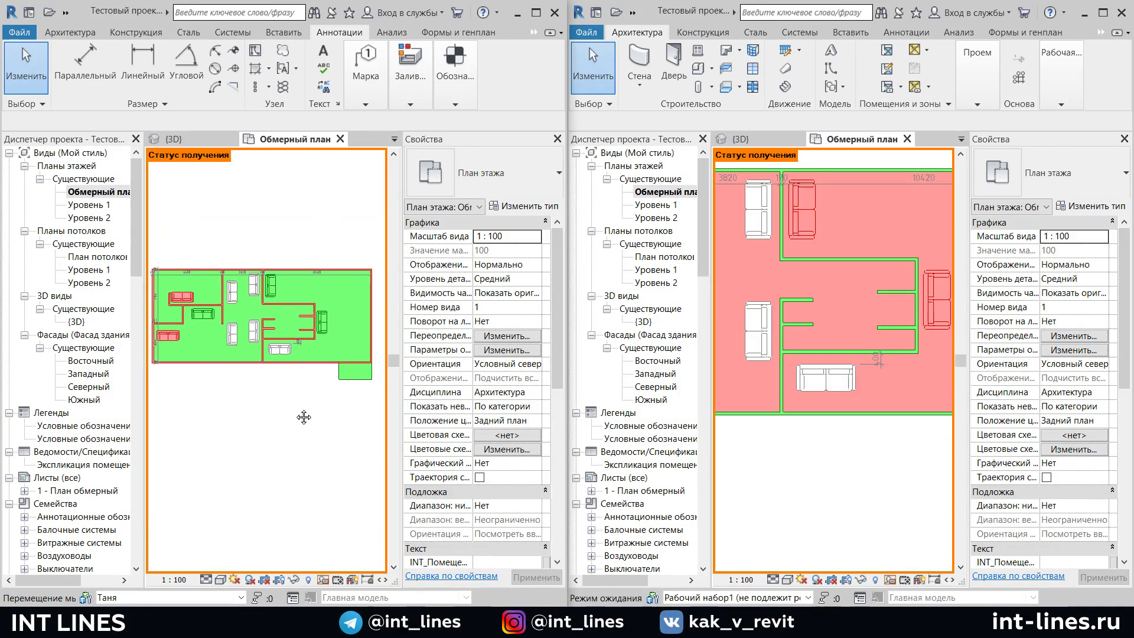
pyautogui.scroll(2, 295, 354)
pyautogui.scroll(3, 324, 302)
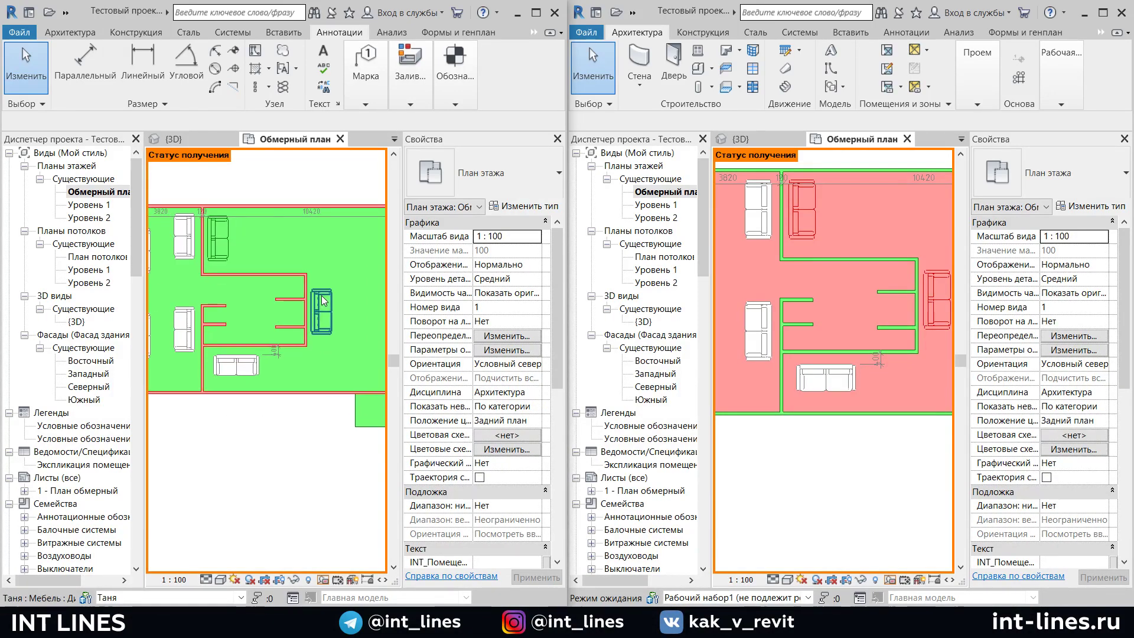
pyautogui.scroll(2, 327, 283)
pyautogui.click(333, 266)
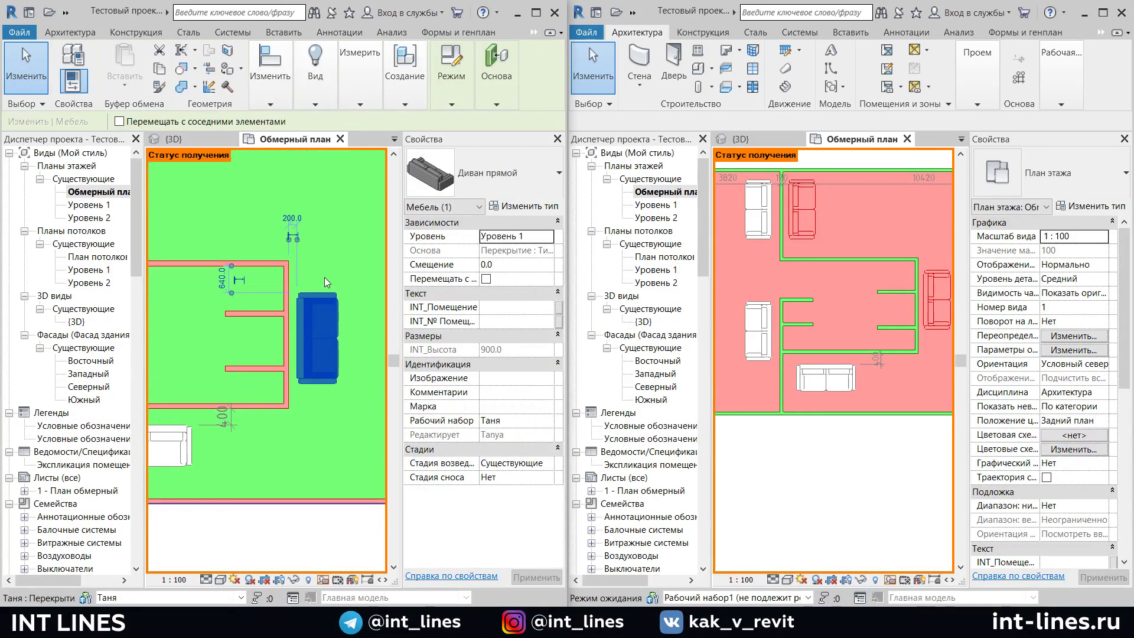
pyautogui.moveTo(317, 337)
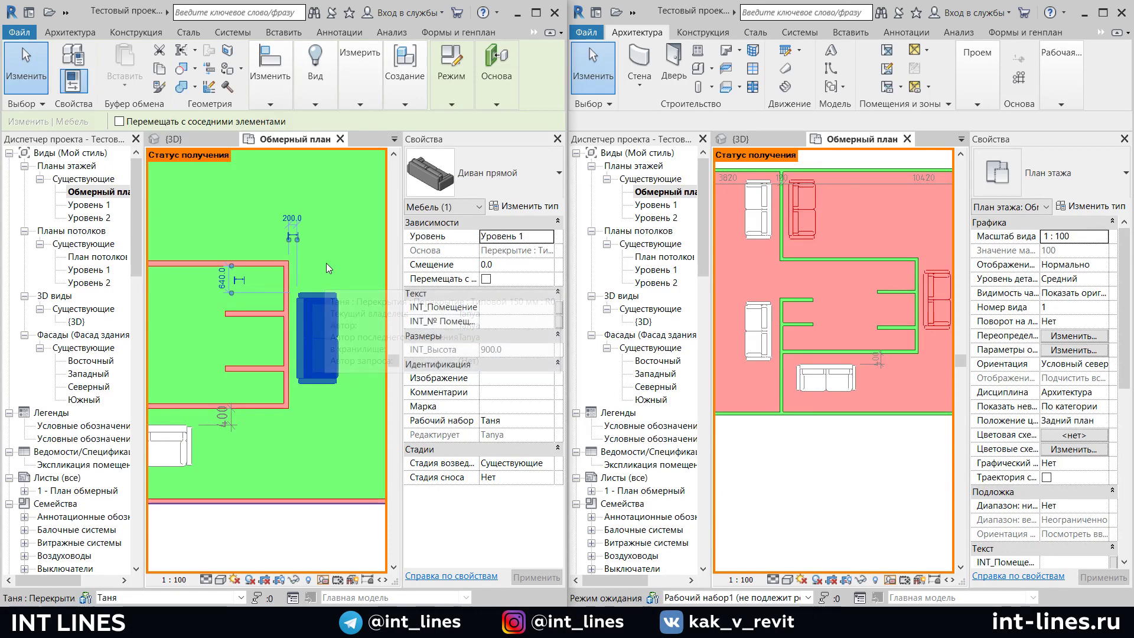
pyautogui.click(324, 402)
pyautogui.scroll(-2, 285, 401)
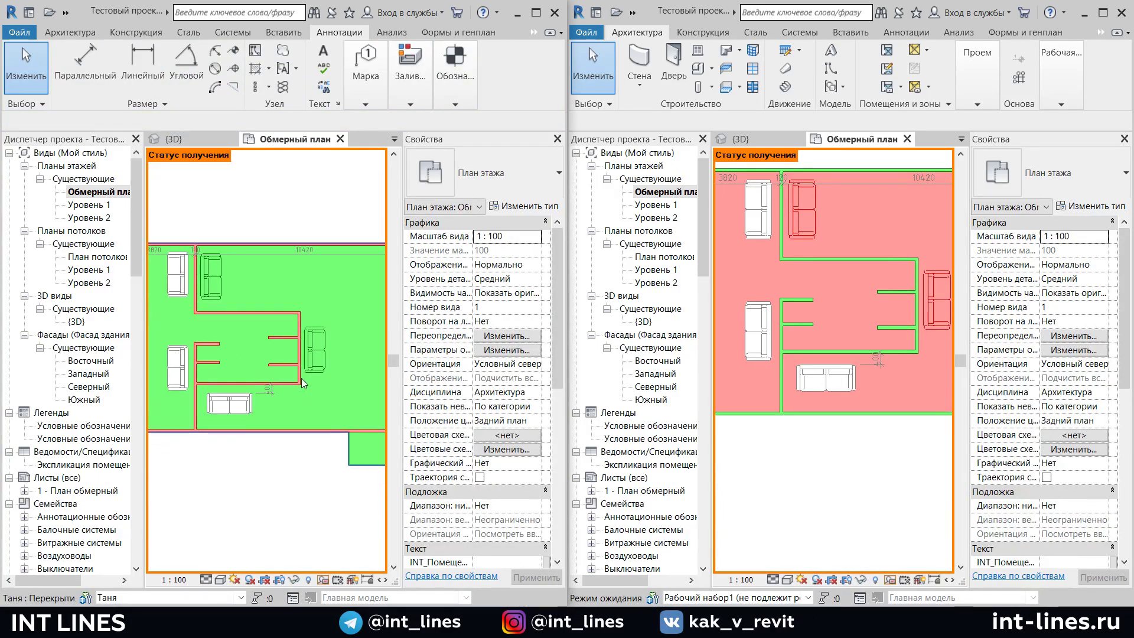
pyautogui.moveTo(346, 323); pyautogui.dragTo(206, 341)
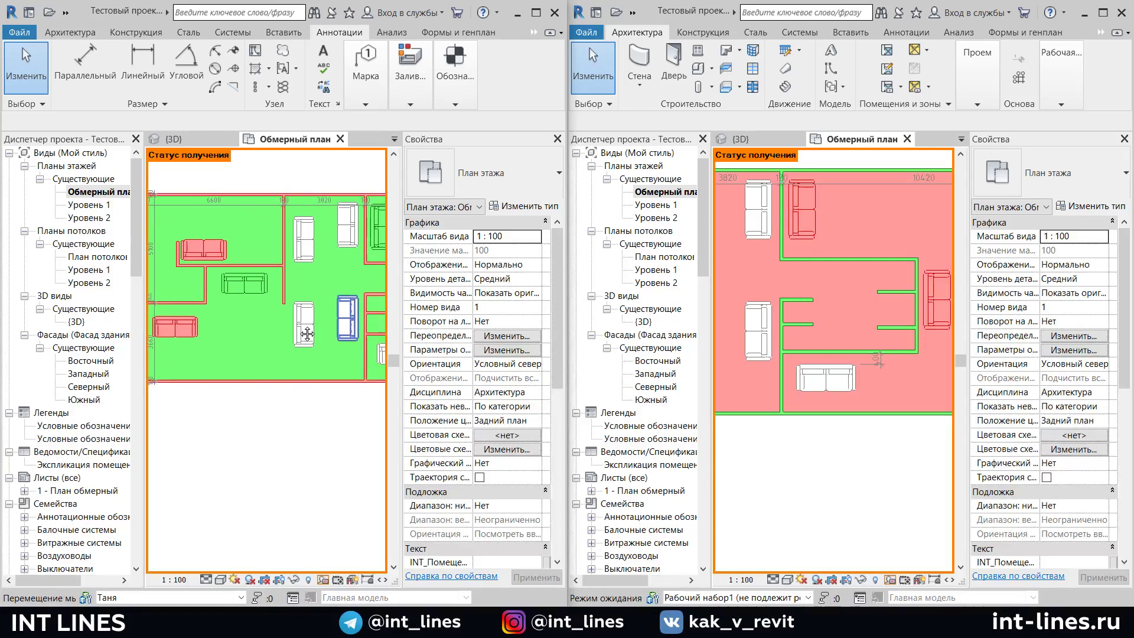
# In the second copy, try flipping the other user's sofa and send its owner an editing request
pyautogui.click(813, 385)
pyautogui.scroll(2, 902, 318)
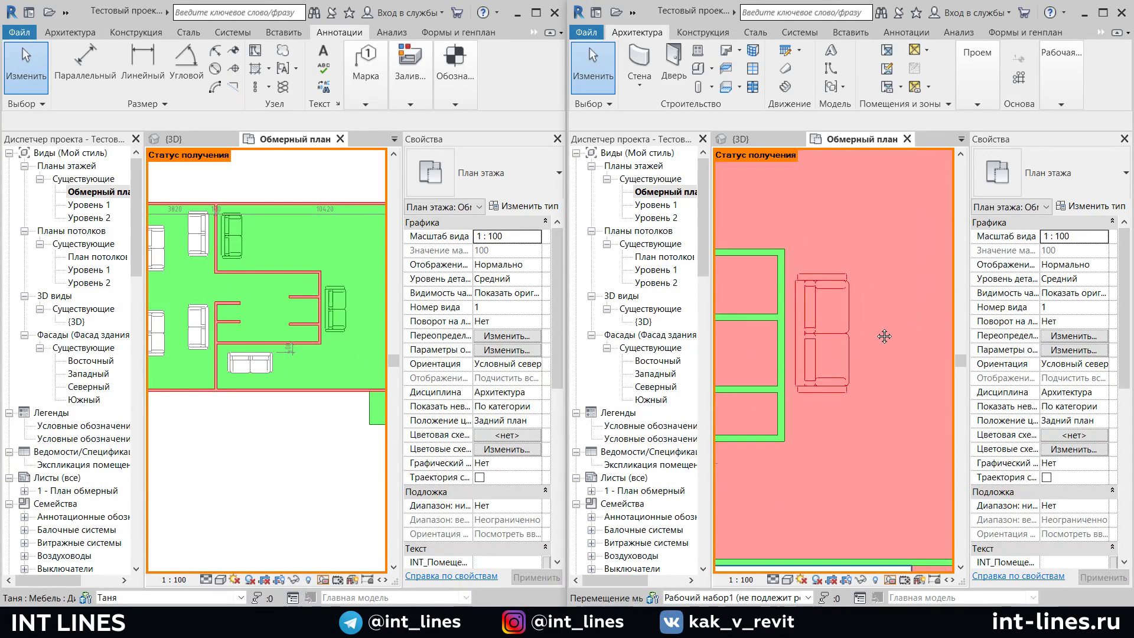
pyautogui.click(844, 310)
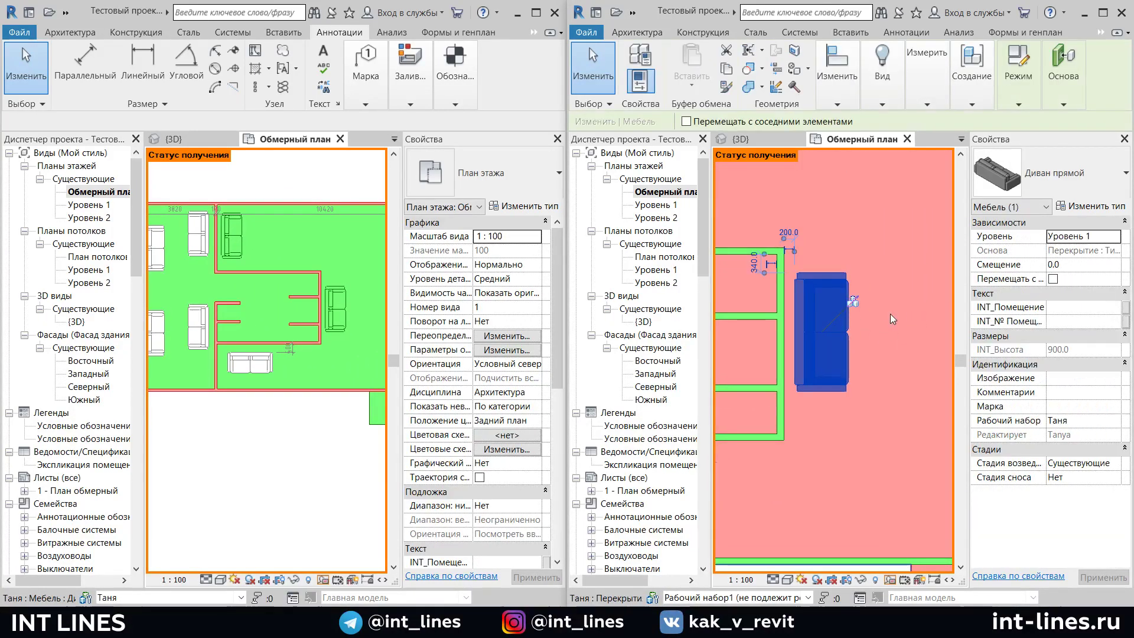
pyautogui.click(853, 301)
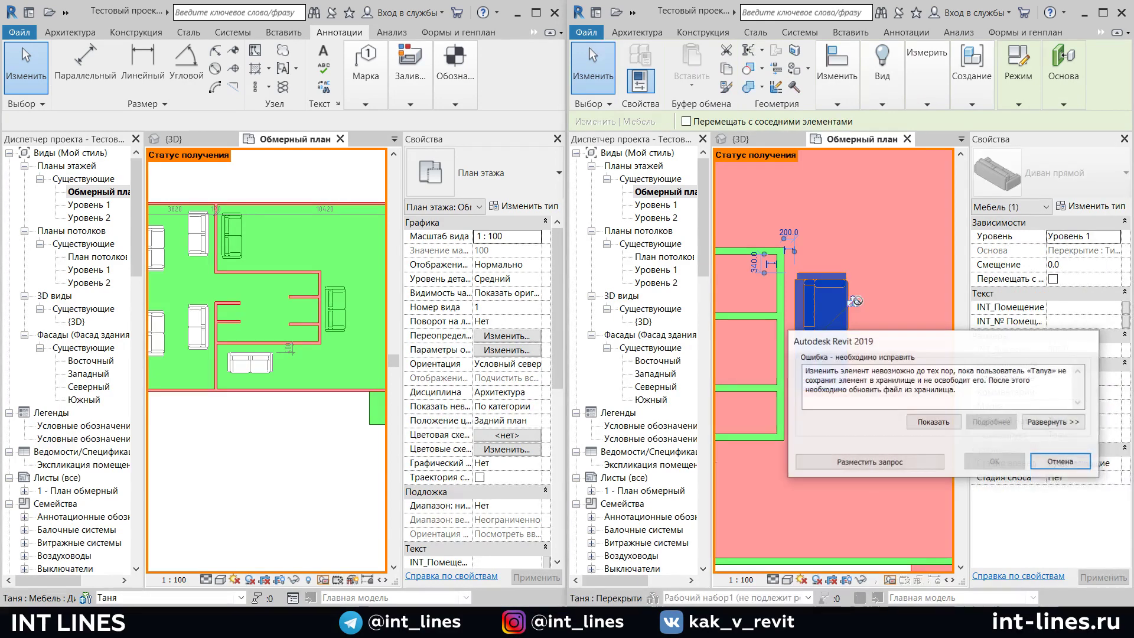
pyautogui.click(880, 463)
pyautogui.click(512, 433)
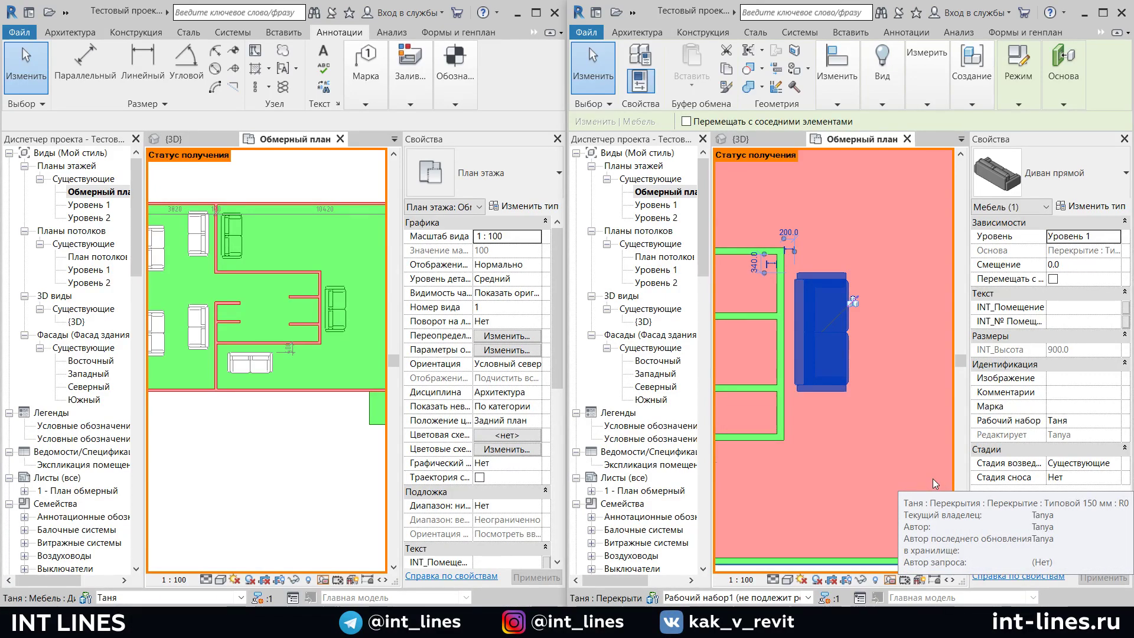
pyautogui.press('Escape')
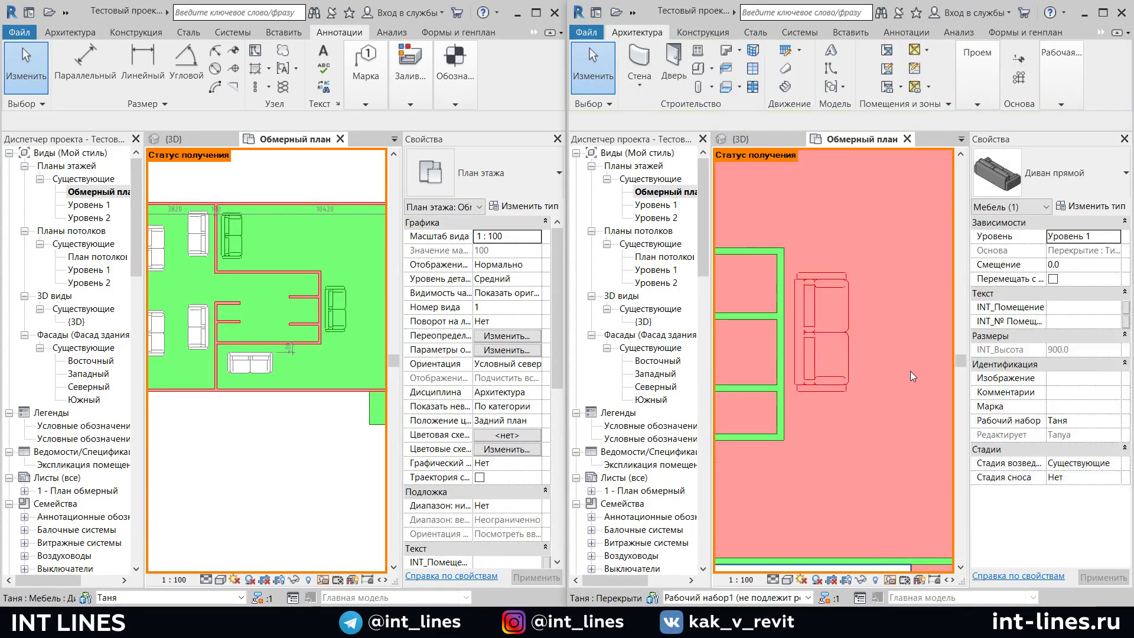
pyautogui.scroll(-2, 884, 373)
pyautogui.scroll(-1, 883, 373)
pyautogui.moveTo(884, 373); pyautogui.dragTo(872, 368, button='middle')
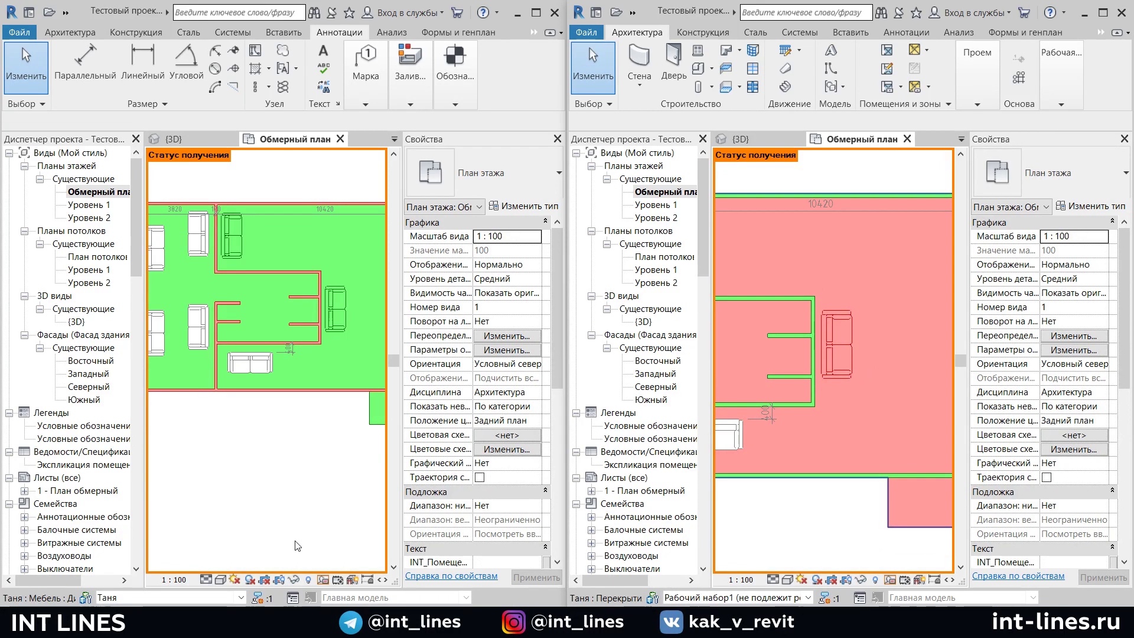
# Grant the queued sofa editing request from the Editing Requests list
pyautogui.click(258, 598)
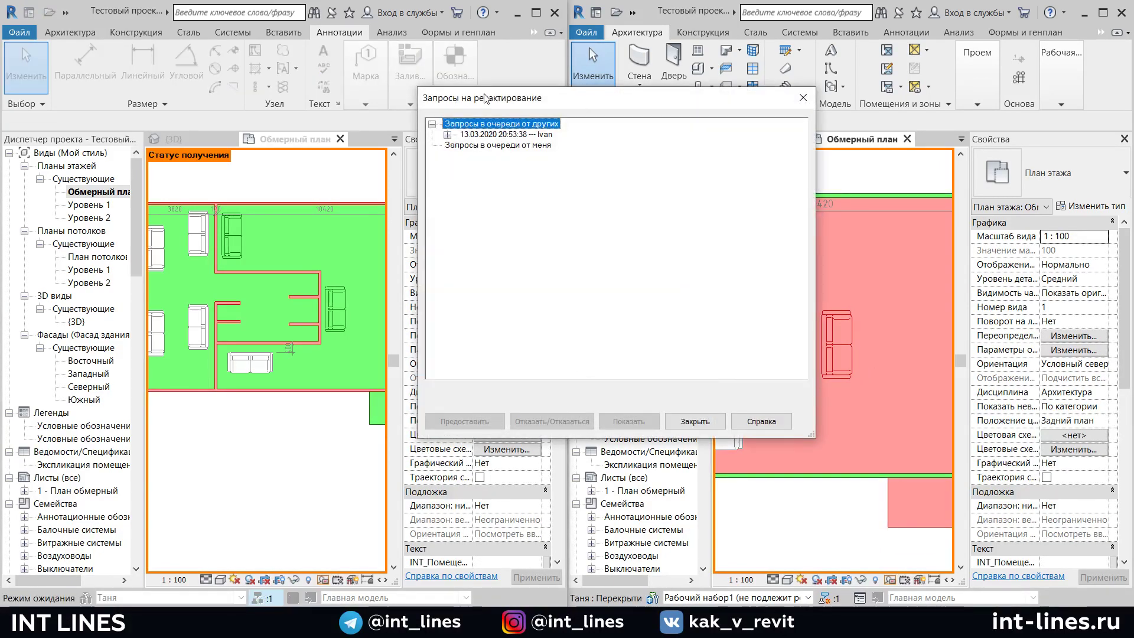
pyautogui.click(506, 134)
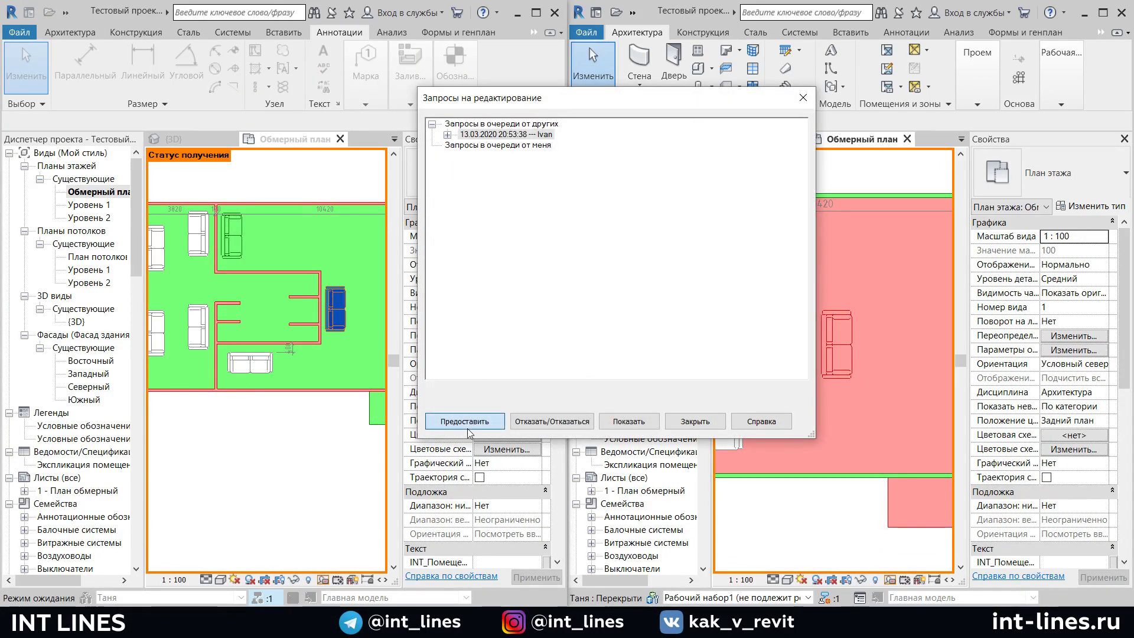
pyautogui.click(466, 423)
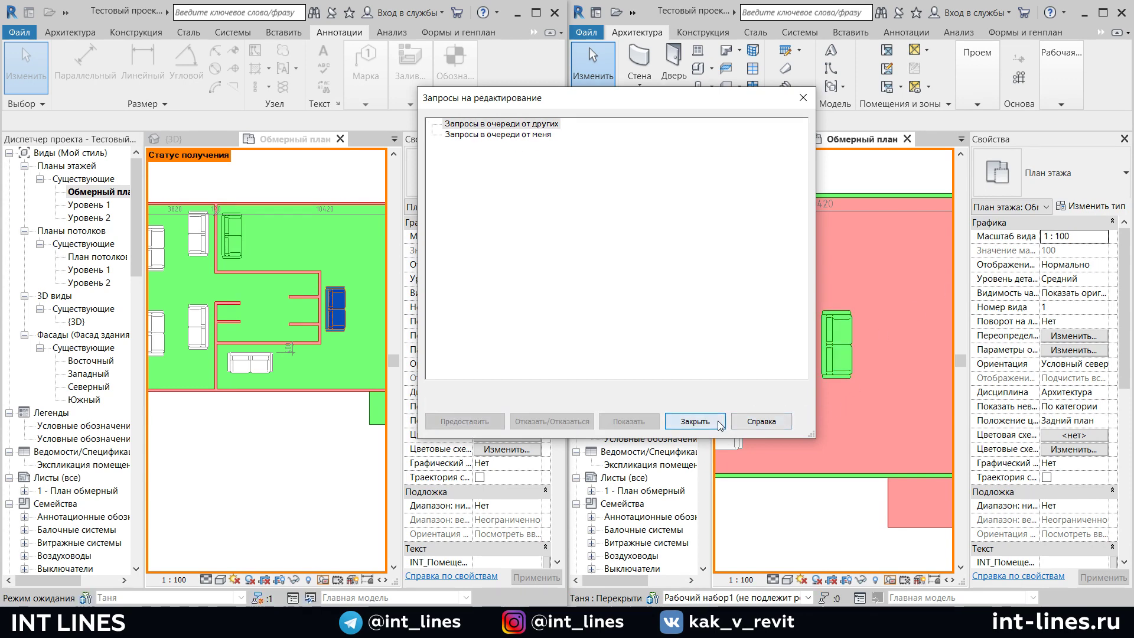
pyautogui.click(695, 421)
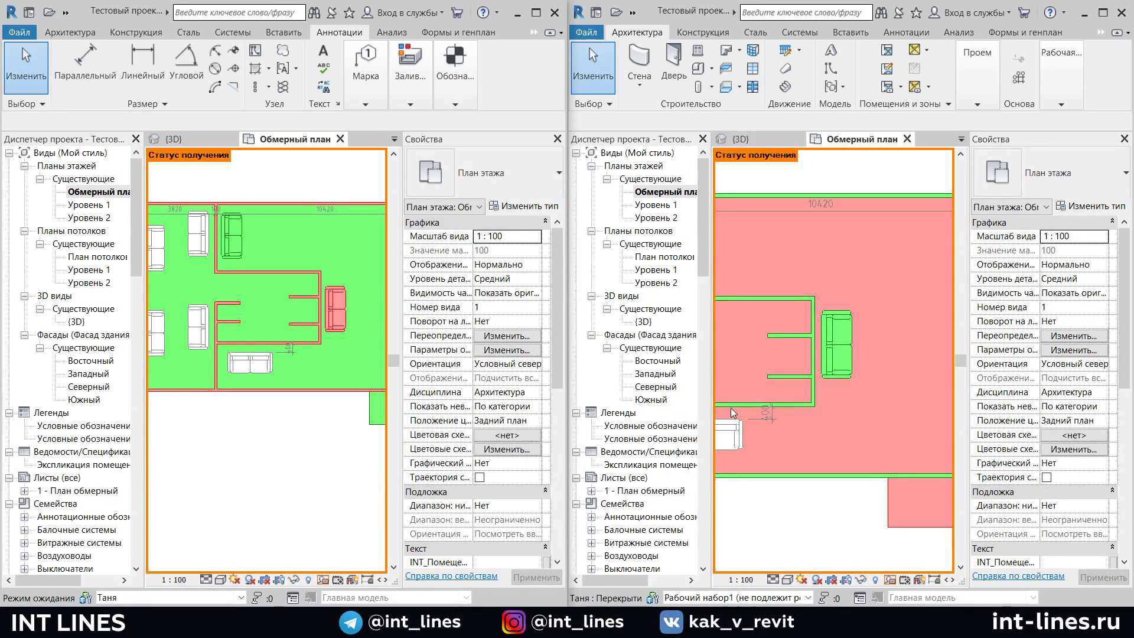
pyautogui.scroll(2, 849, 365)
pyautogui.scroll(-2, 853, 367)
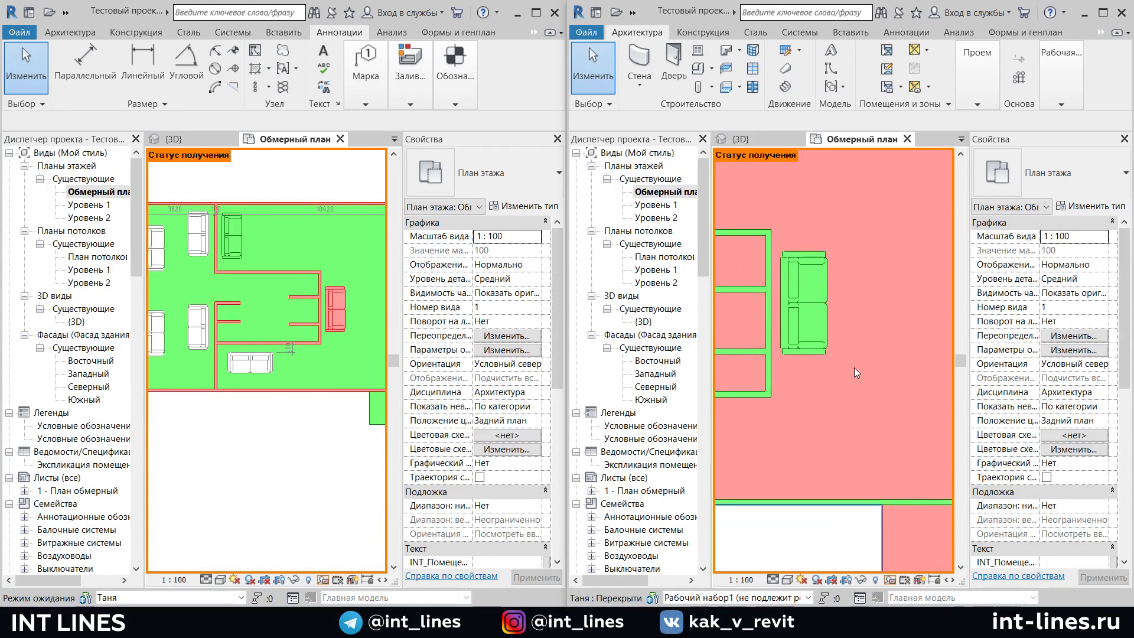
pyautogui.scroll(-1, 850, 360)
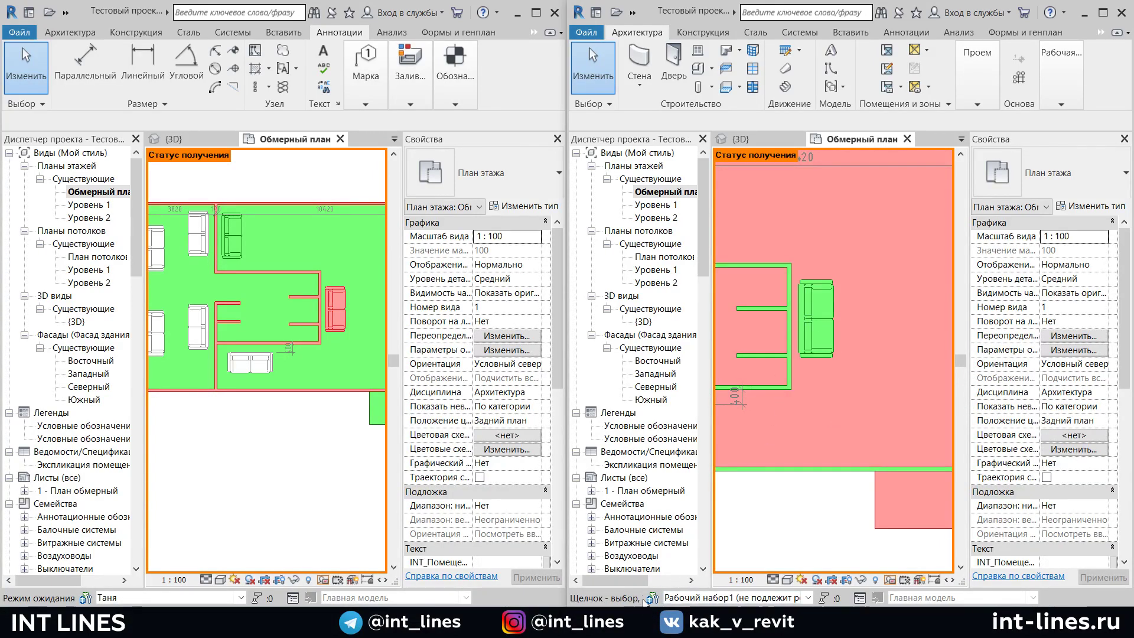
# Set the second user's workset to Non-Editable in the Worksets dialog and confirm with OK
pyautogui.click(652, 597)
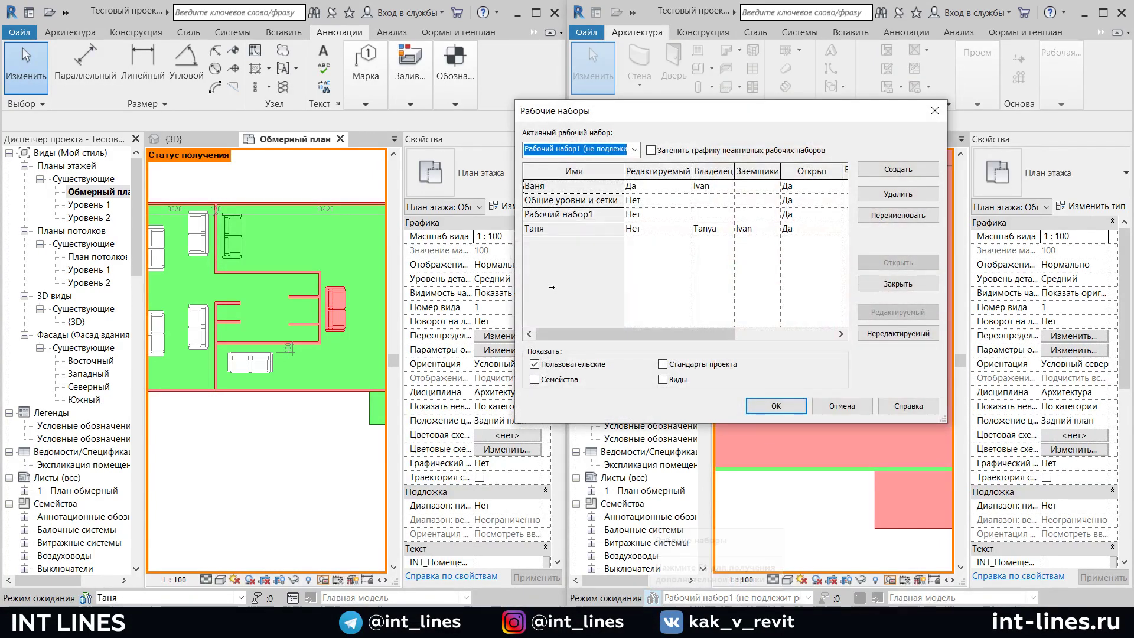
pyautogui.moveTo(591, 110); pyautogui.dragTo(307, 110)
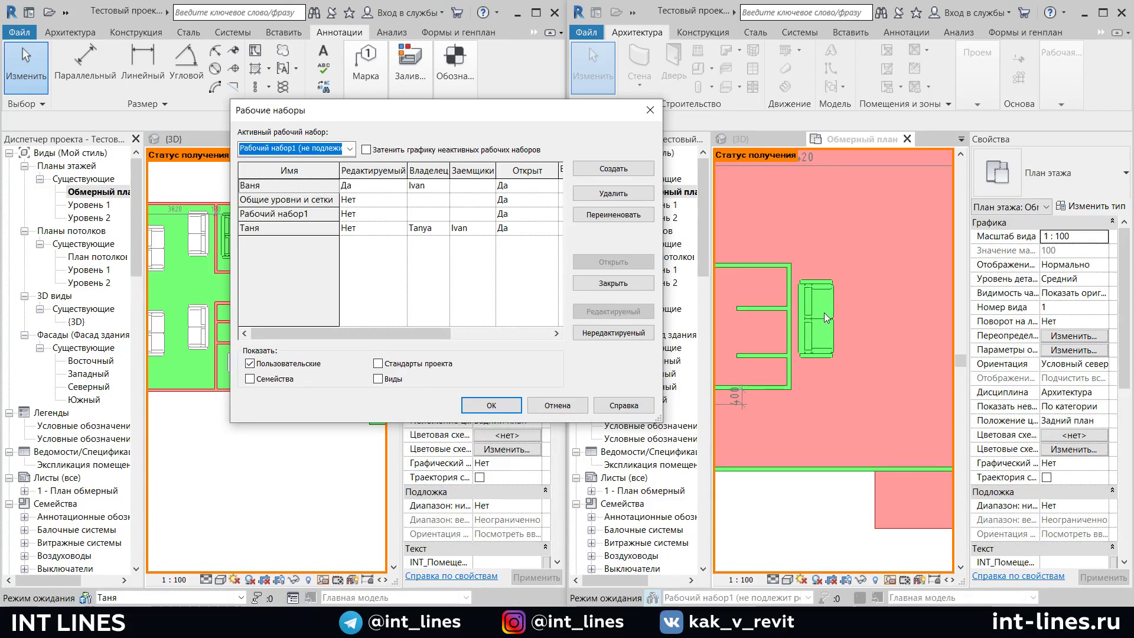
pyautogui.click(304, 227)
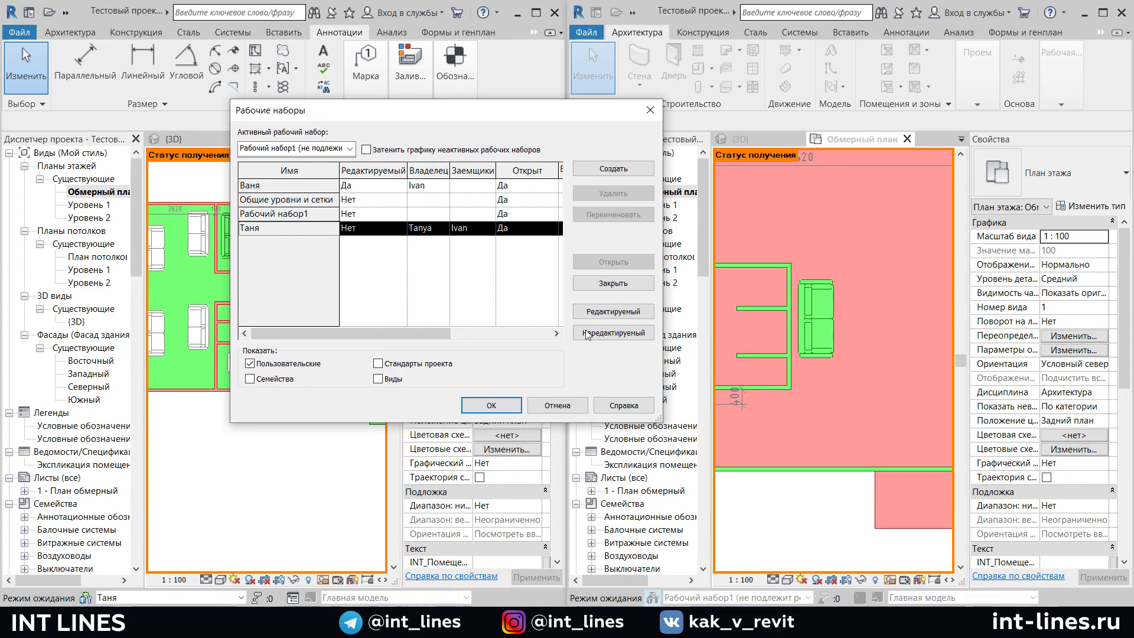
pyautogui.click(613, 334)
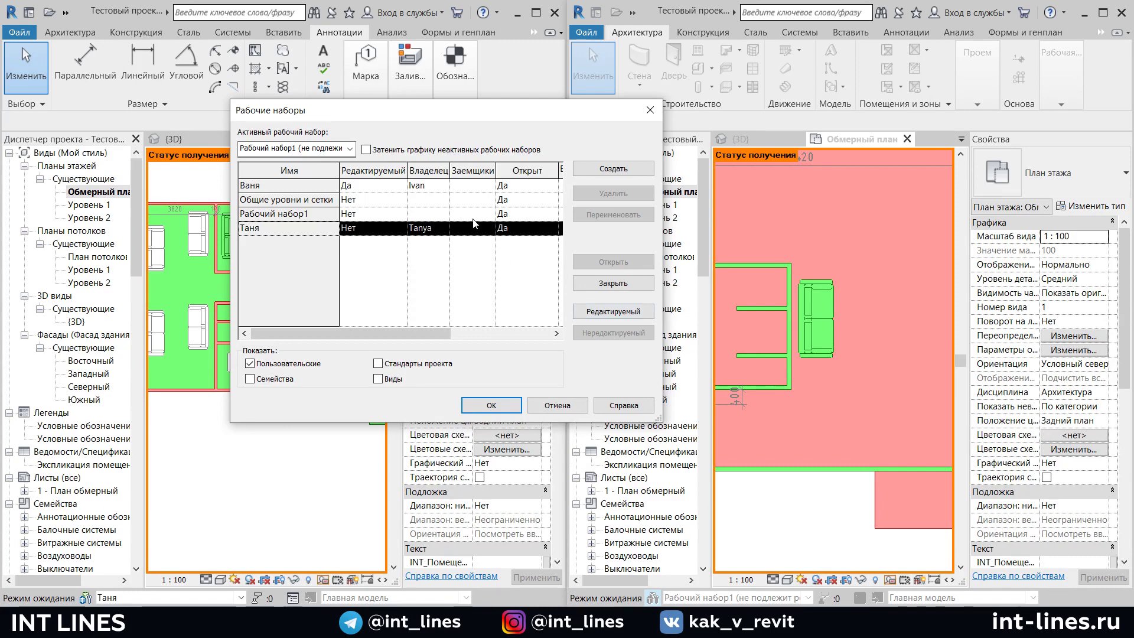
pyautogui.click(499, 402)
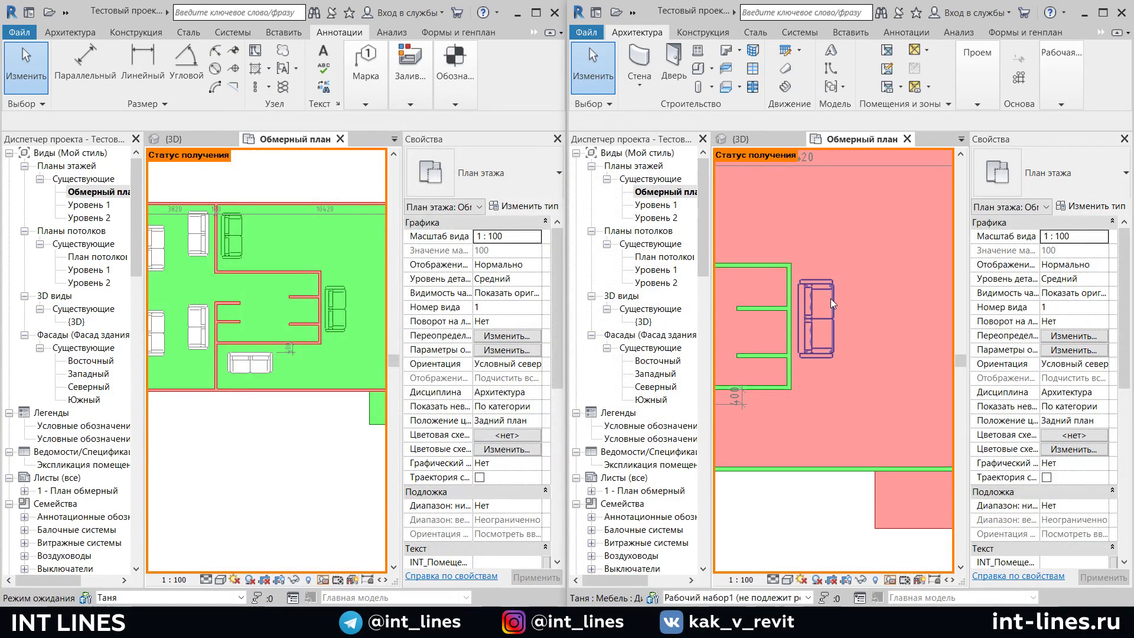
pyautogui.scroll(-1, 809, 348)
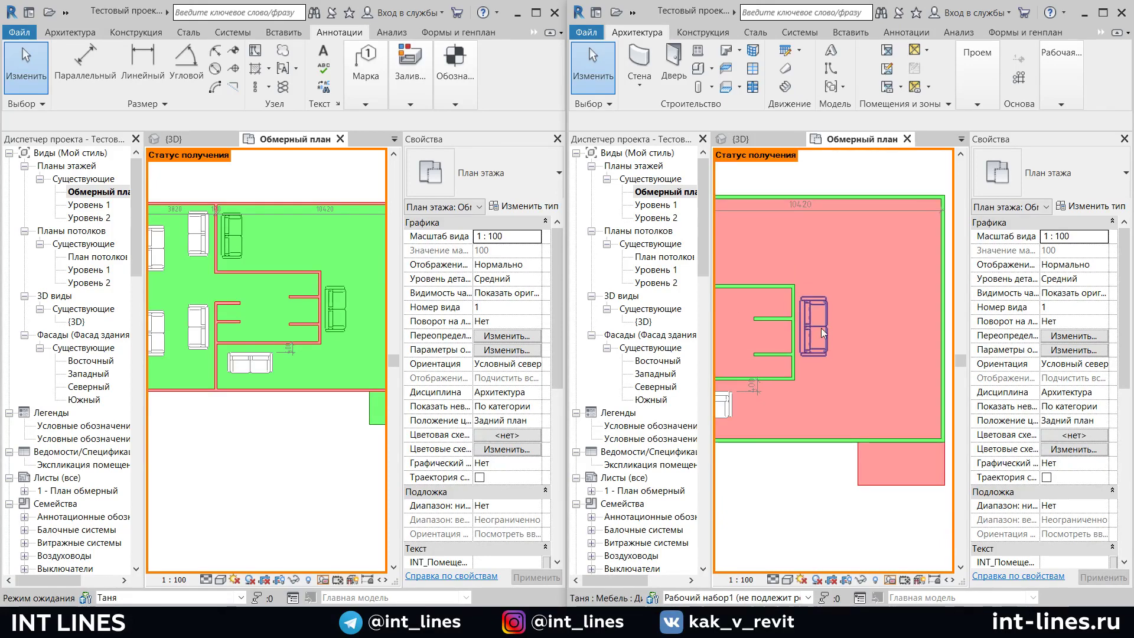
pyautogui.scroll(-1, 822, 337)
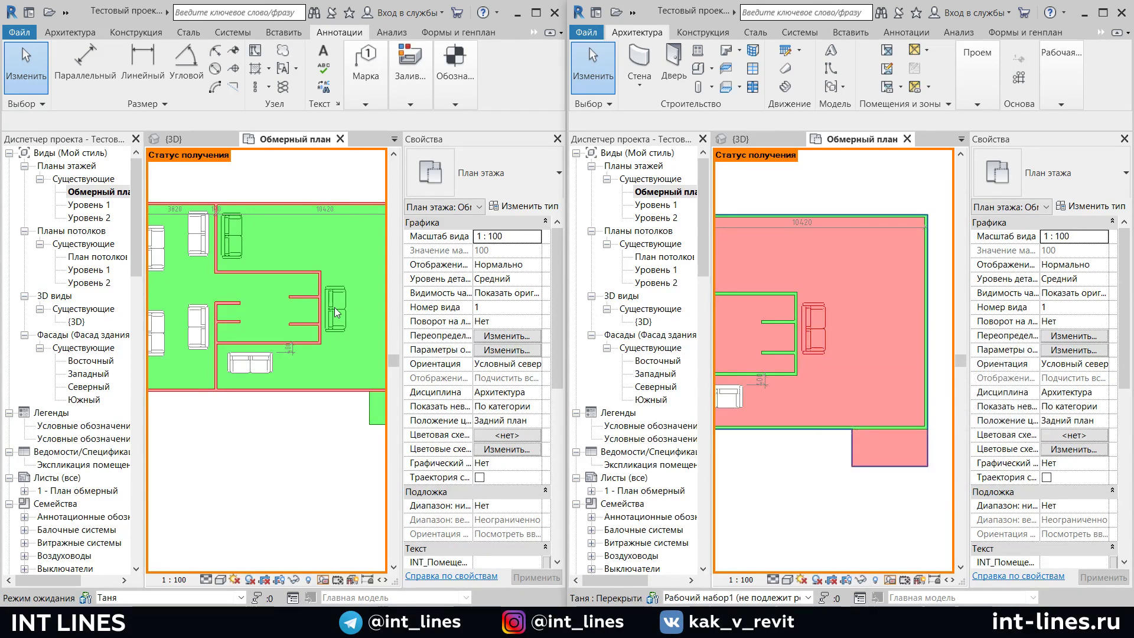
pyautogui.scroll(-2, 324, 319)
pyautogui.scroll(-1, 316, 330)
pyautogui.scroll(1, 316, 328)
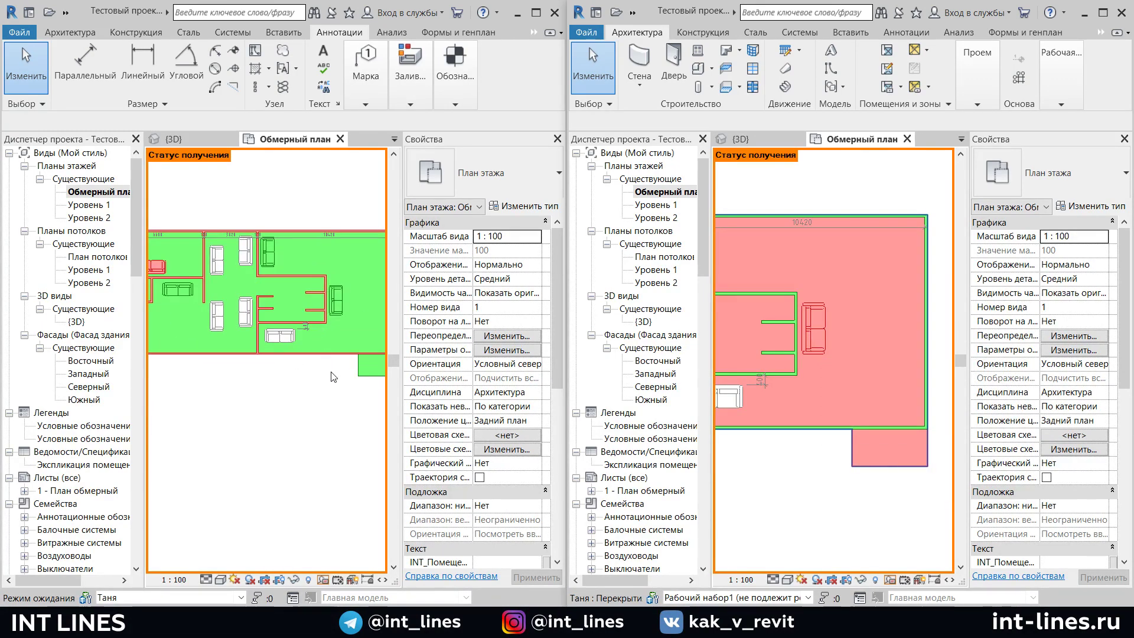
# Add a '+' to the end of checklist item 13 in Notepad, then minimise the checklist
pyautogui.hotkey('alt', 'Tab')
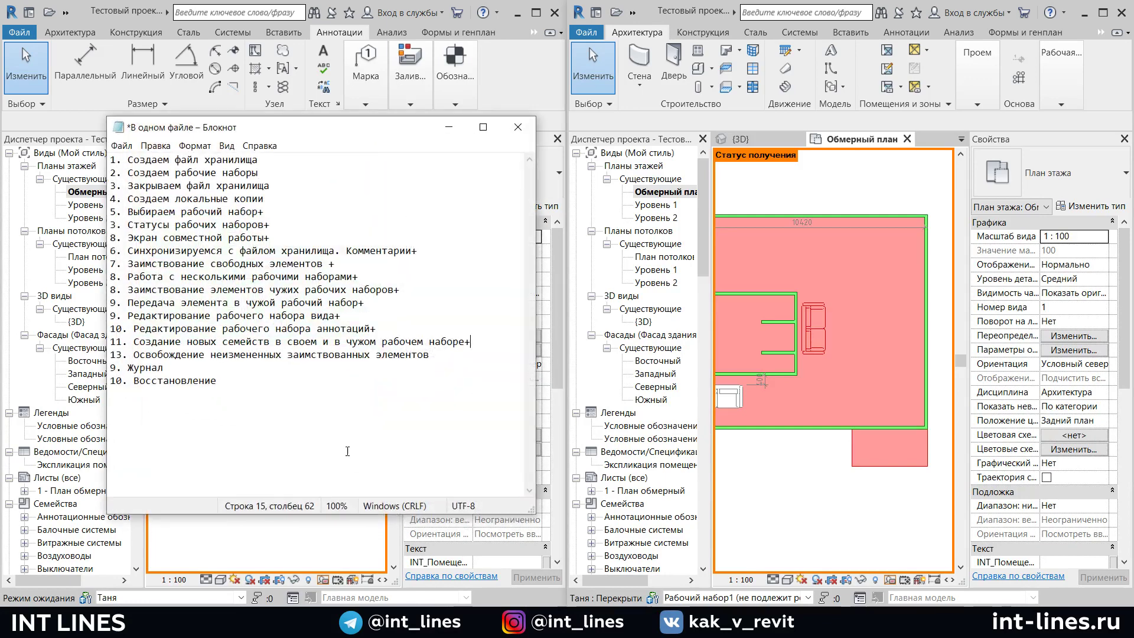
pyautogui.press('Down')
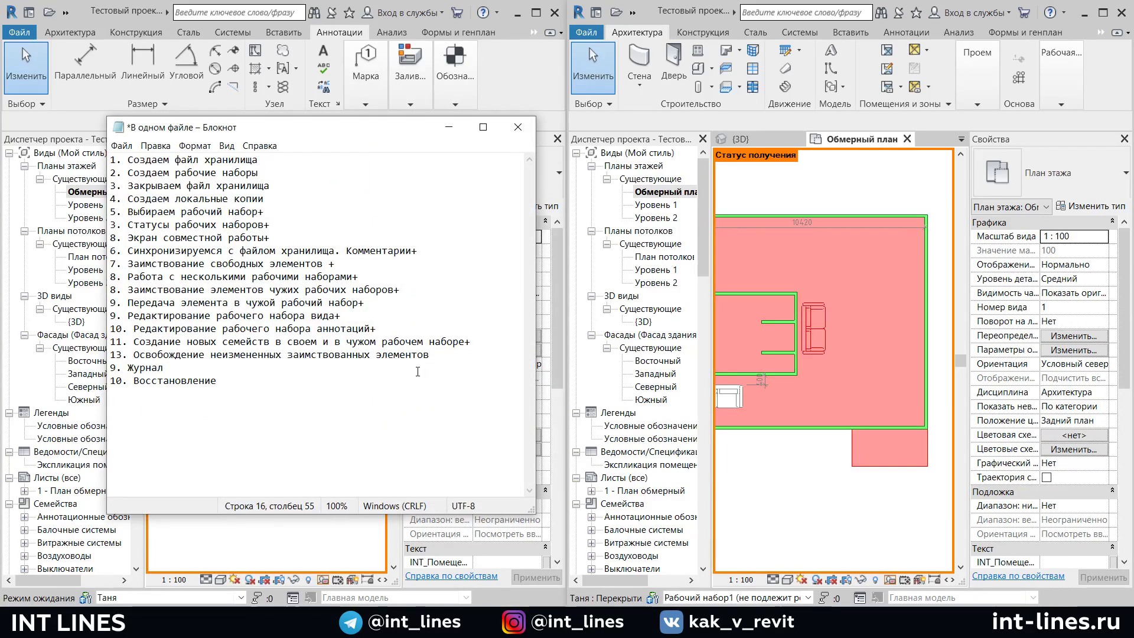
pyautogui.write('+')
pyautogui.click(721, 463)
pyautogui.scroll(-2, 721, 463)
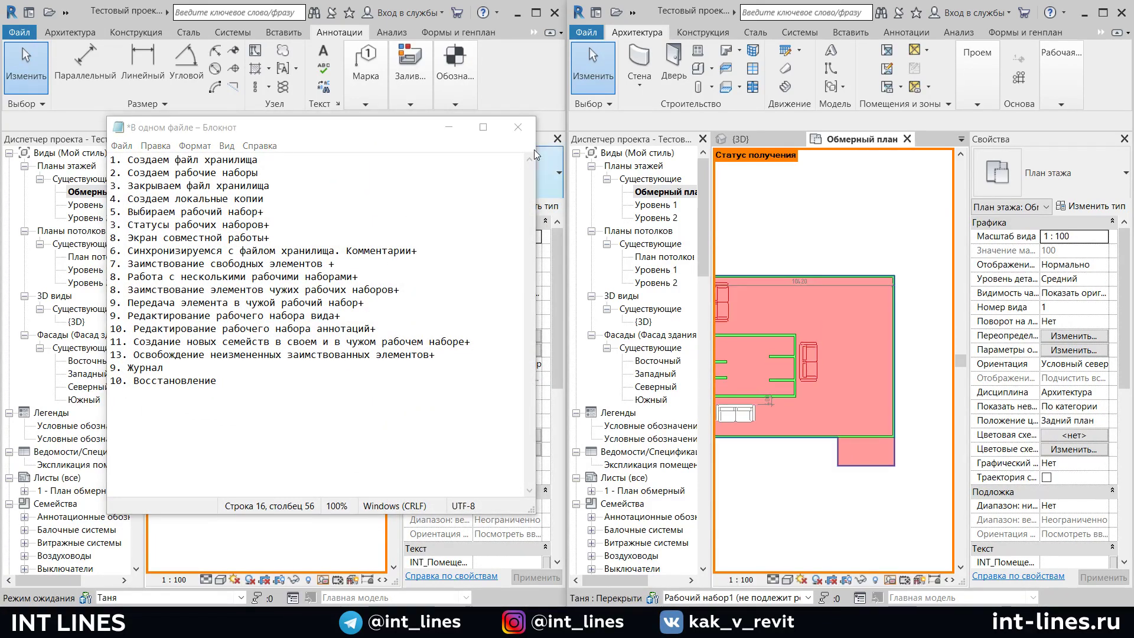
pyautogui.click(458, 125)
pyautogui.scroll(-3, 313, 370)
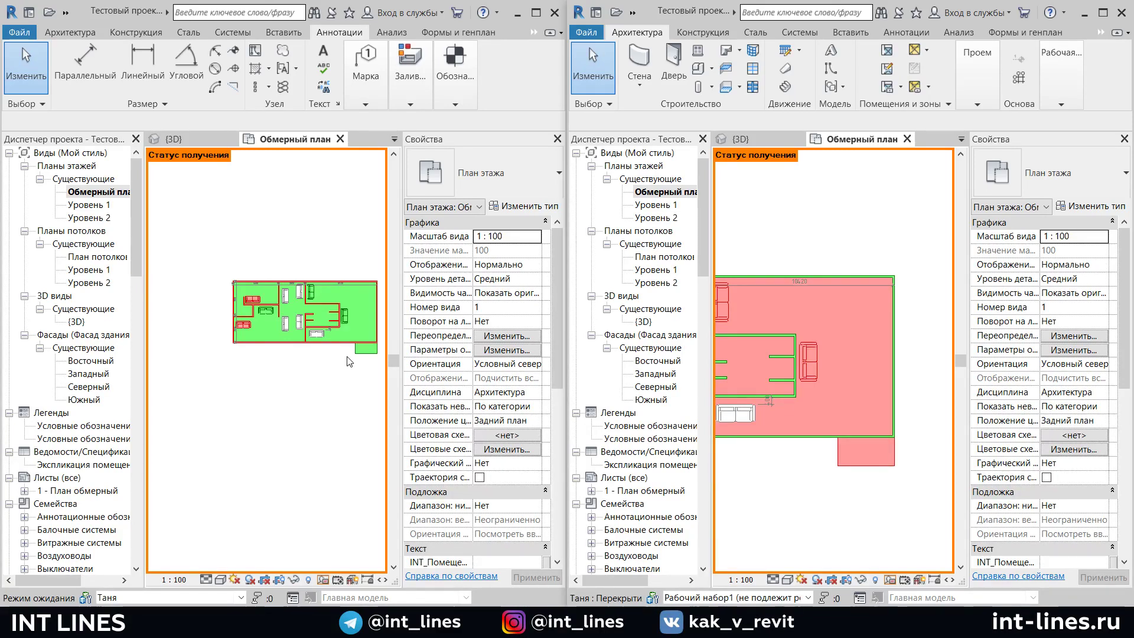
# Pan the left floor plan, then maximise the second user's Revit window to full screen
pyautogui.scroll(1, 349, 360)
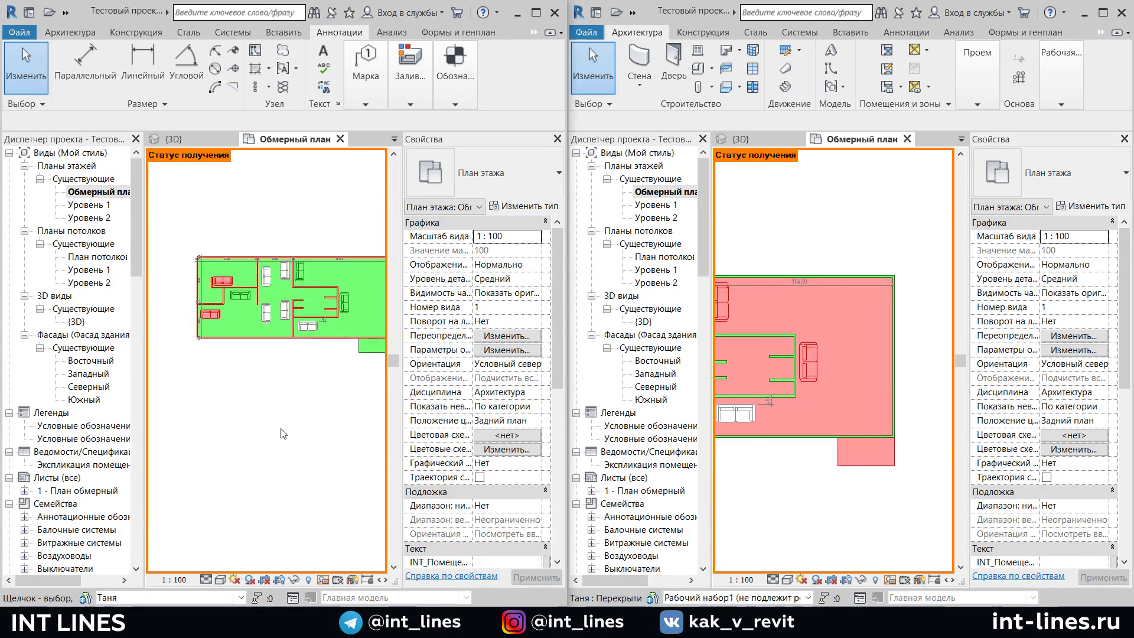
pyautogui.scroll(1, 278, 381)
pyautogui.scroll(1, 303, 429)
pyautogui.scroll(1, 301, 427)
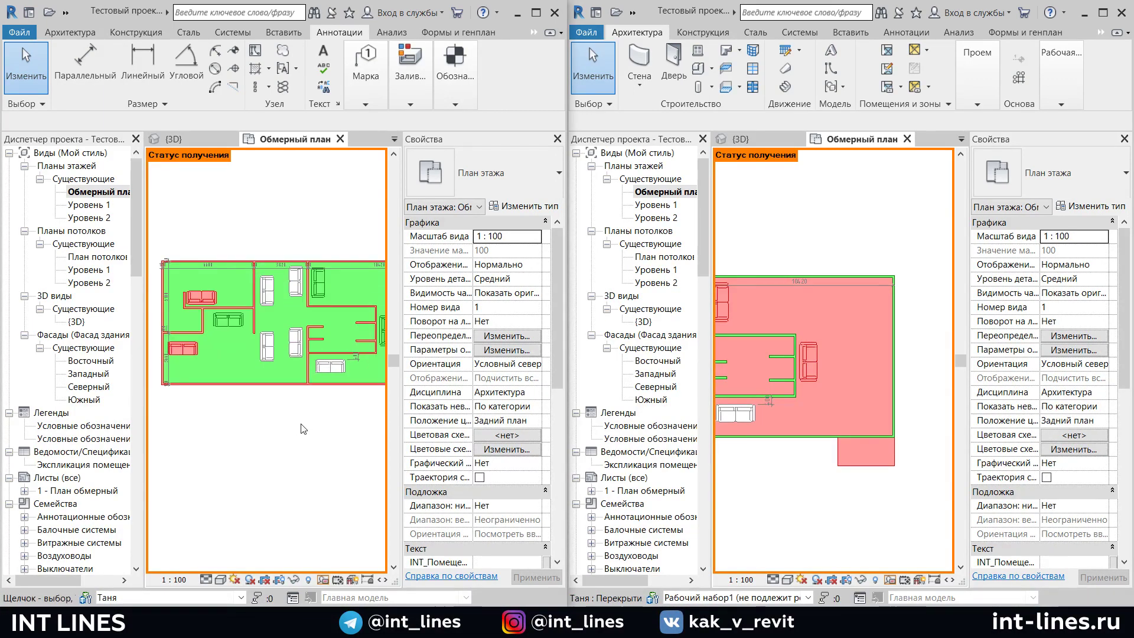
pyautogui.moveTo(325, 421); pyautogui.dragTo(337, 434, button='middle')
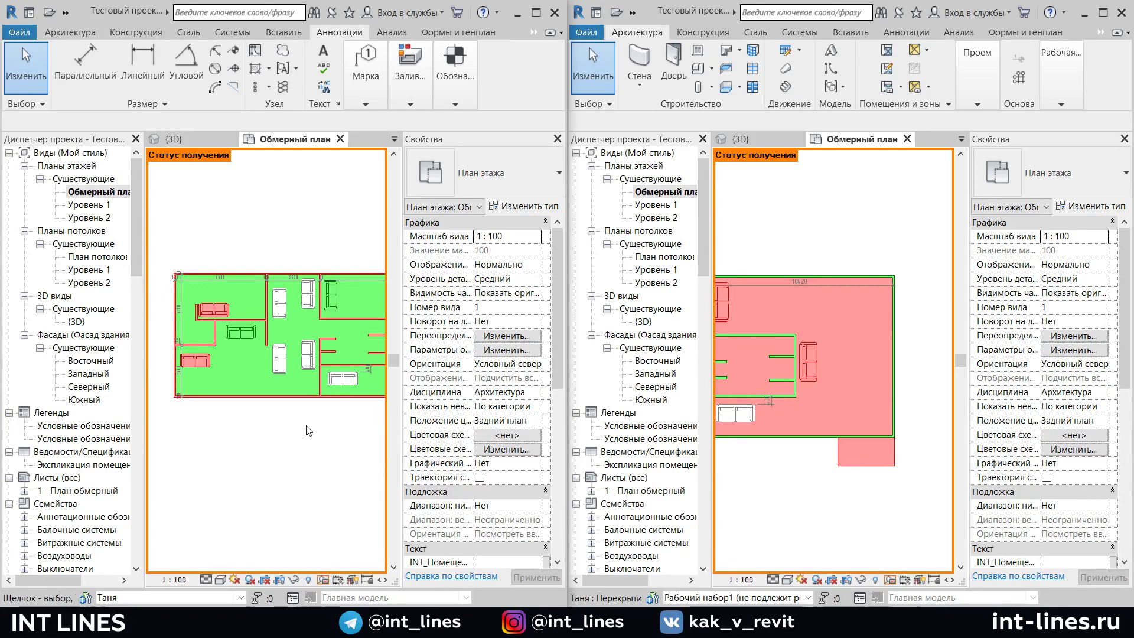
pyautogui.hotkey('alt', 'Tab')
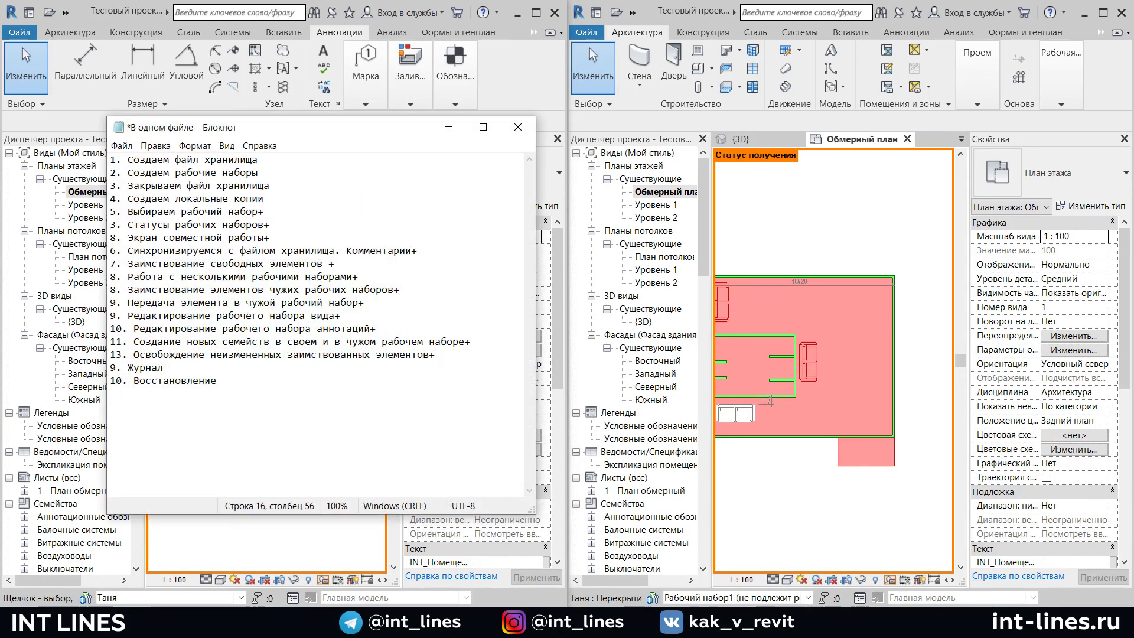
pyautogui.hotkey('alt', 'Tab')
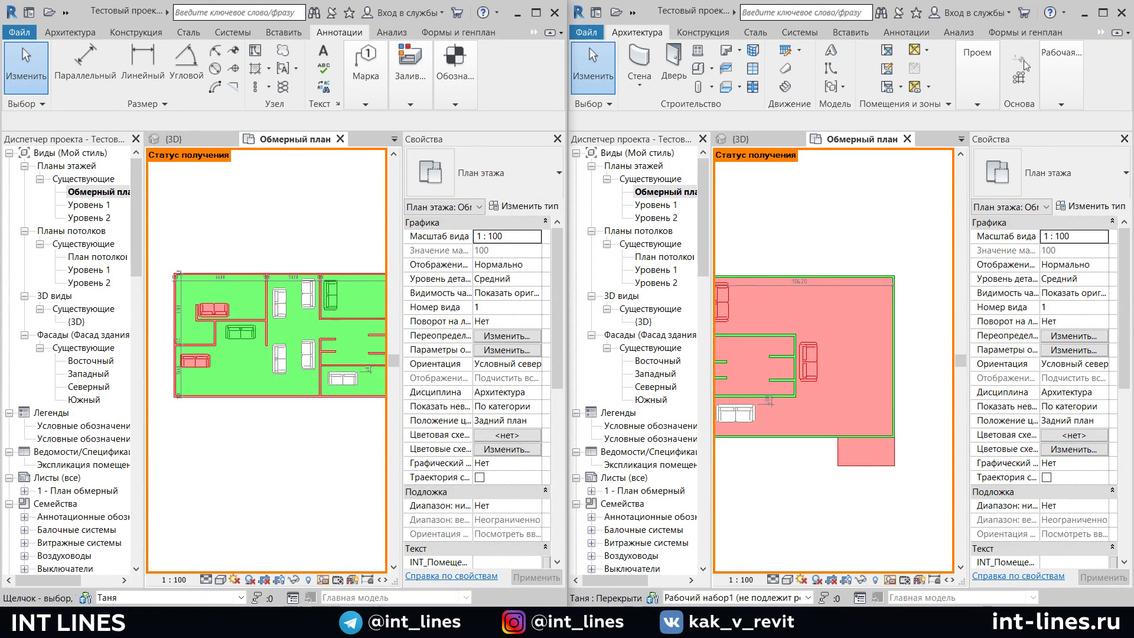
pyautogui.click(1099, 12)
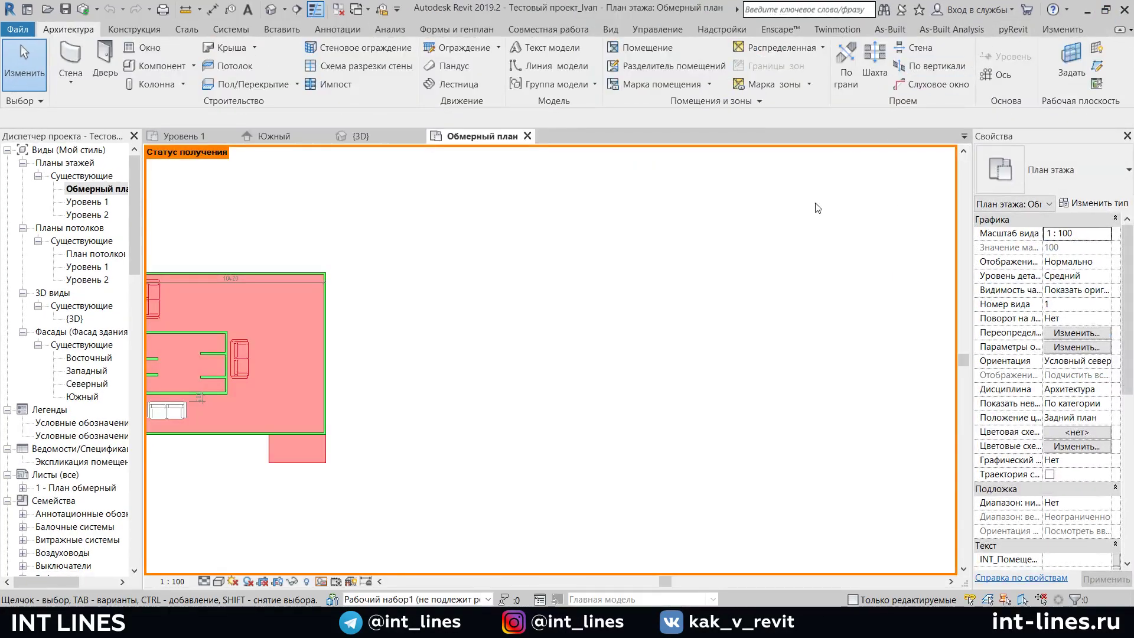
# Open the save history of the central Тестовый проект file via Show History
pyautogui.moveTo(734, 222); pyautogui.dragTo(732, 214, button='middle')
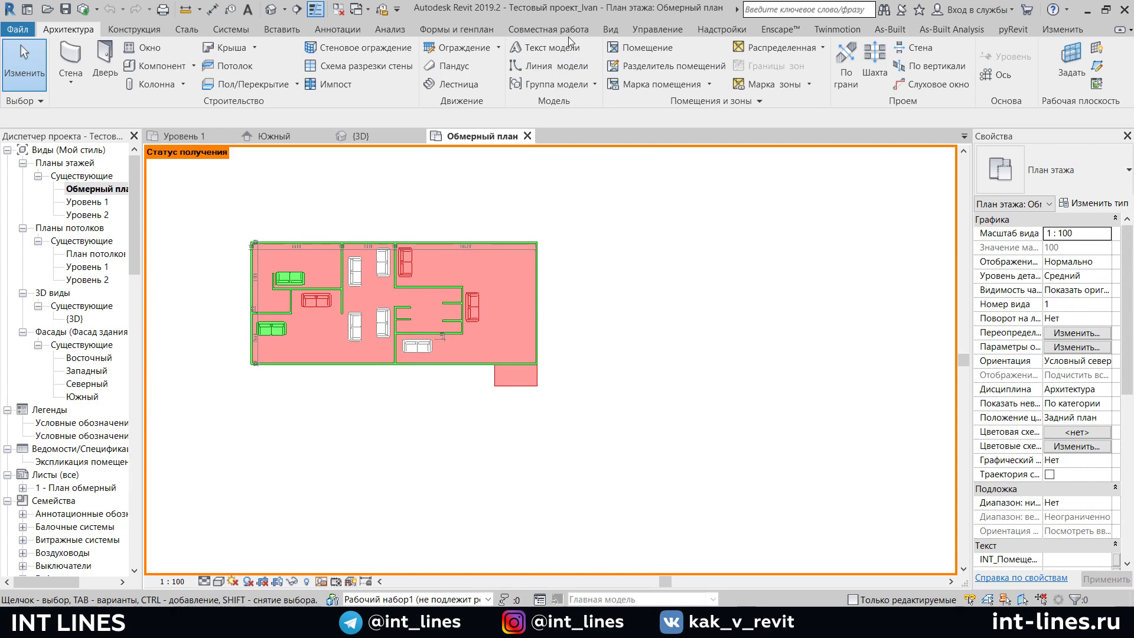
pyautogui.click(570, 31)
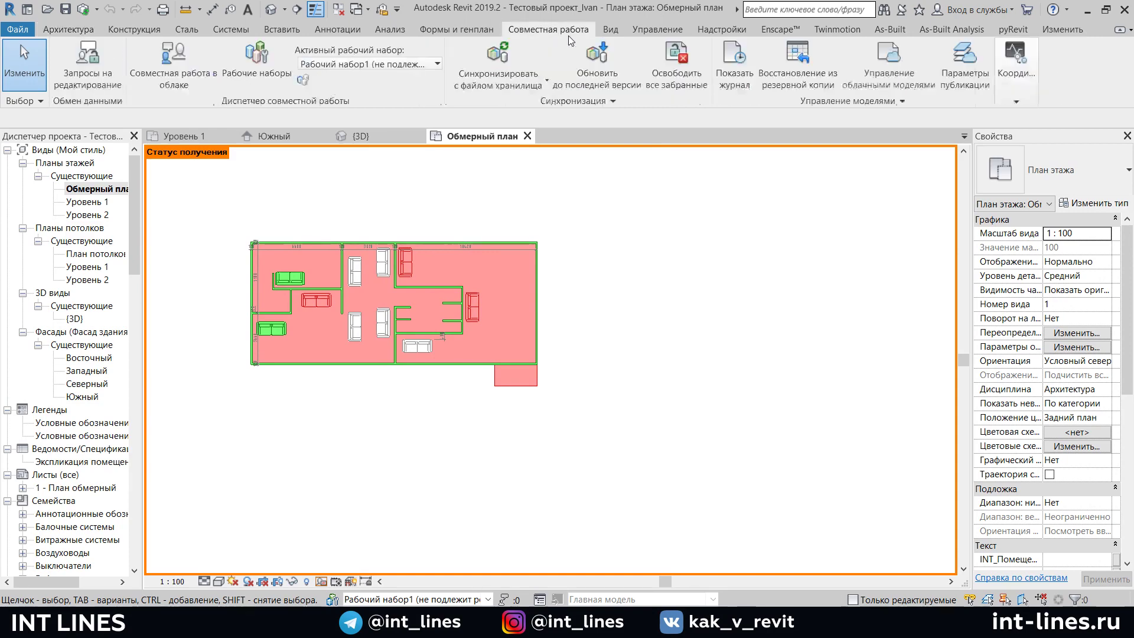
pyautogui.click(725, 70)
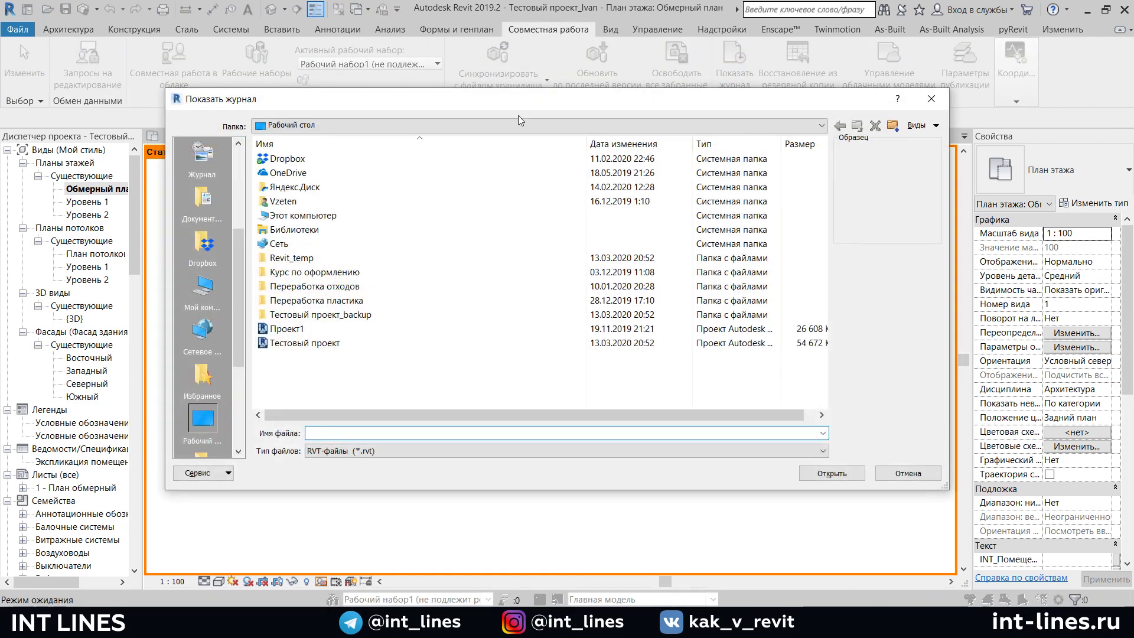
pyautogui.click(318, 342)
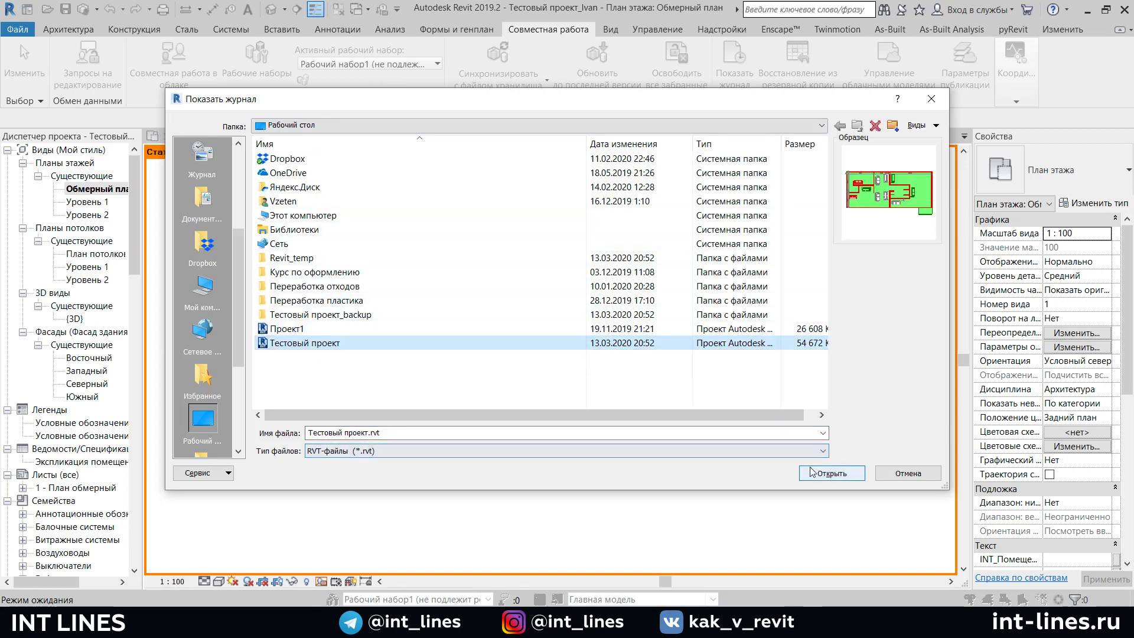
pyautogui.click(831, 473)
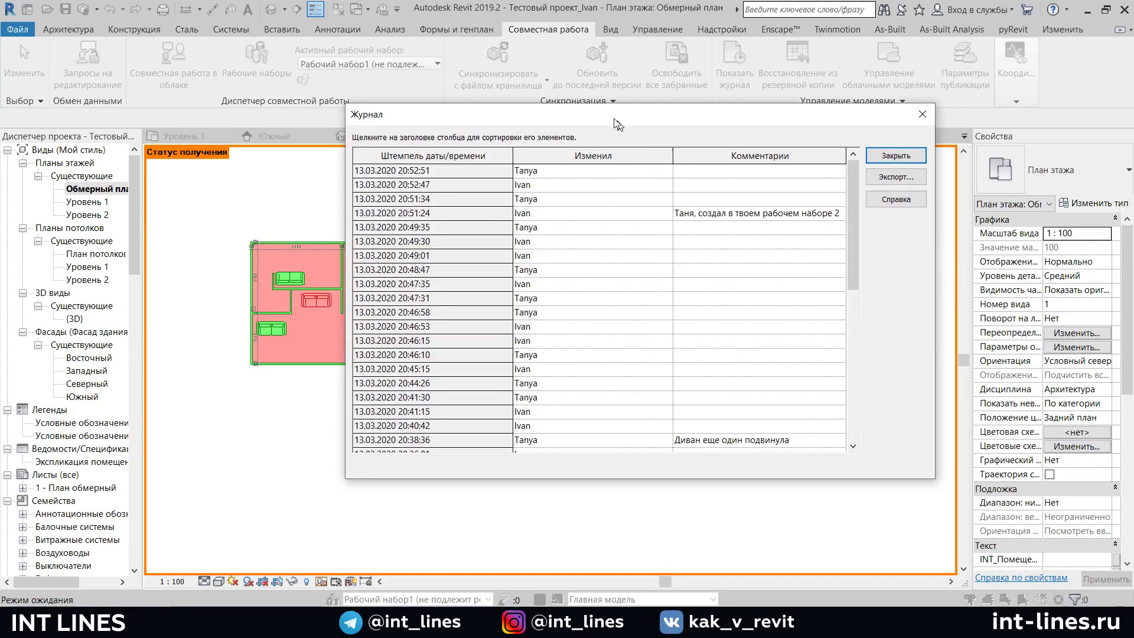
# Sort the history entries ascending by date and time and scroll through them
pyautogui.moveTo(647, 117); pyautogui.dragTo(546, 93)
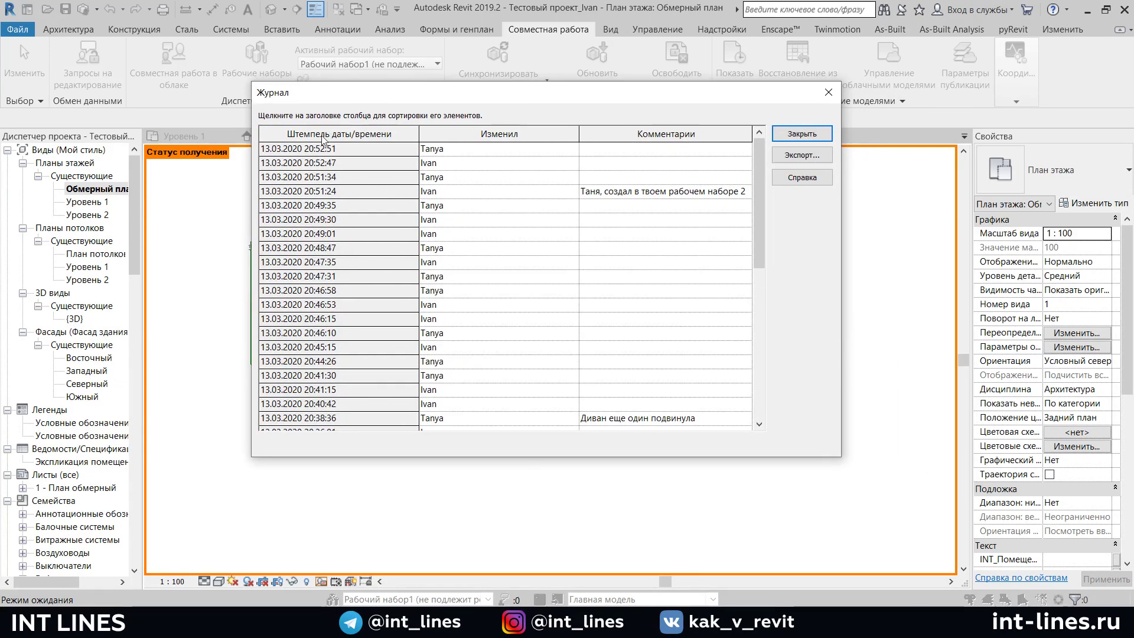
pyautogui.click(322, 139)
pyautogui.scroll(-2, 532, 260)
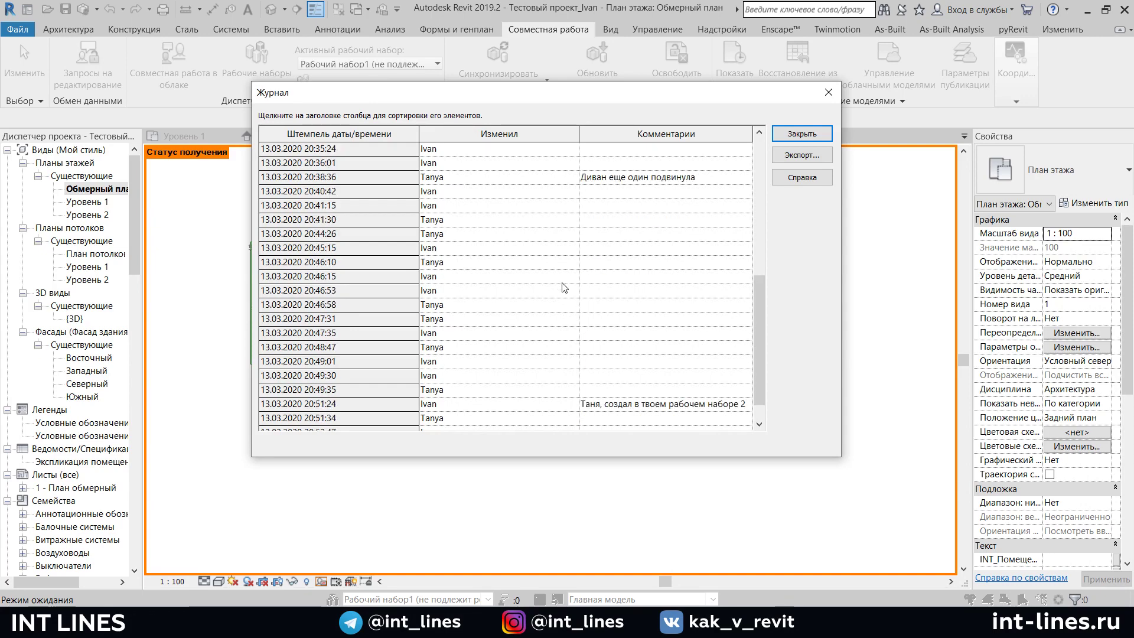
pyautogui.scroll(-2, 573, 307)
pyautogui.scroll(6, 591, 360)
pyautogui.scroll(2, 594, 388)
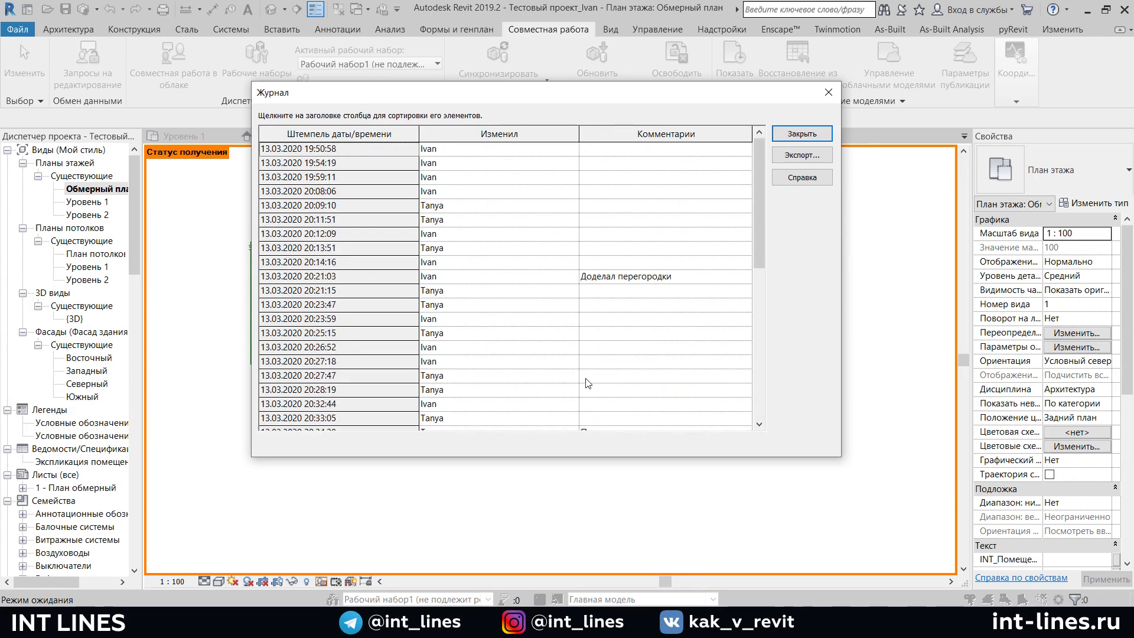
pyautogui.scroll(-8, 587, 382)
pyautogui.scroll(6, 572, 355)
pyautogui.scroll(2, 543, 372)
# Close the save history and briefly check the task-list notes before returning to Revit
pyautogui.click(827, 91)
pyautogui.scroll(-3, 679, 259)
pyautogui.moveTo(663, 271); pyautogui.dragTo(692, 278, button='middle')
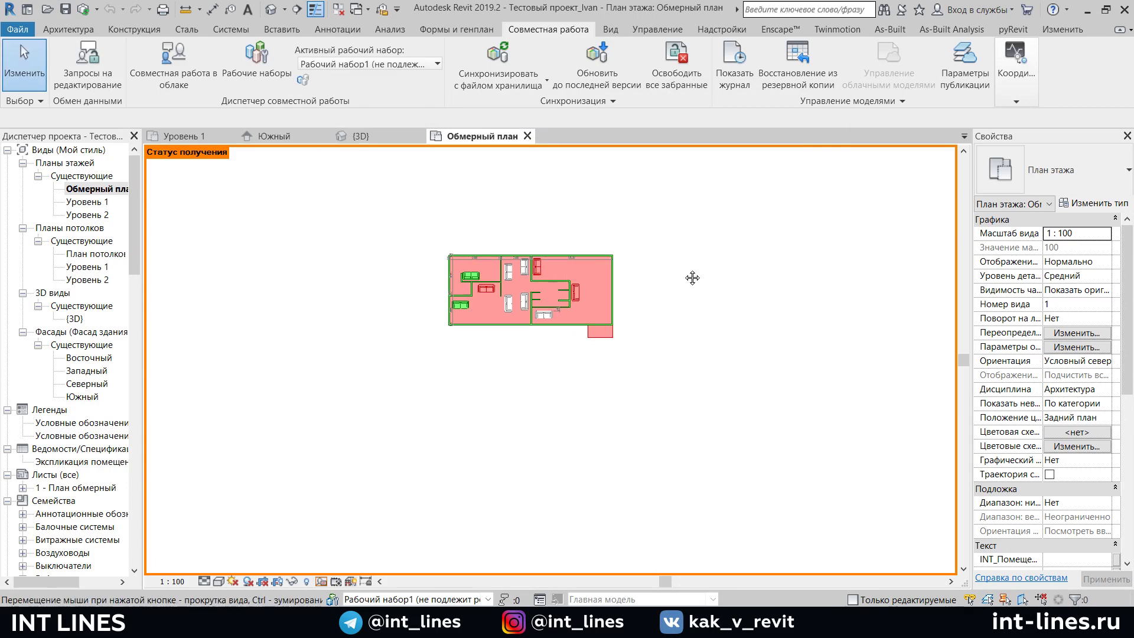
pyautogui.hotkey('alt', 'Tab')
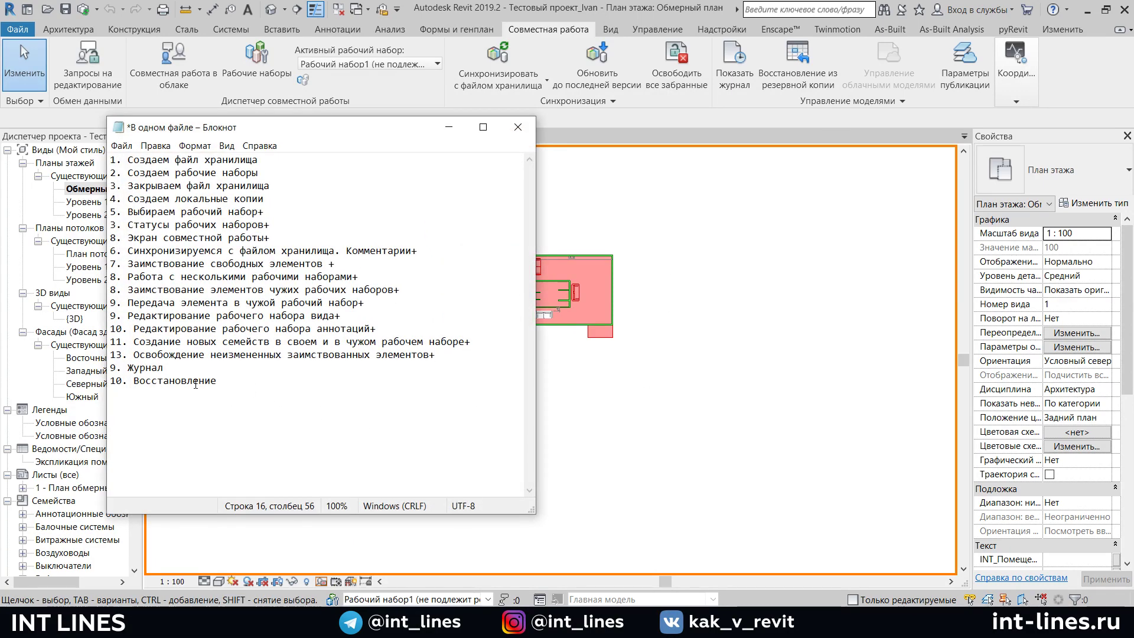
pyautogui.click(772, 302)
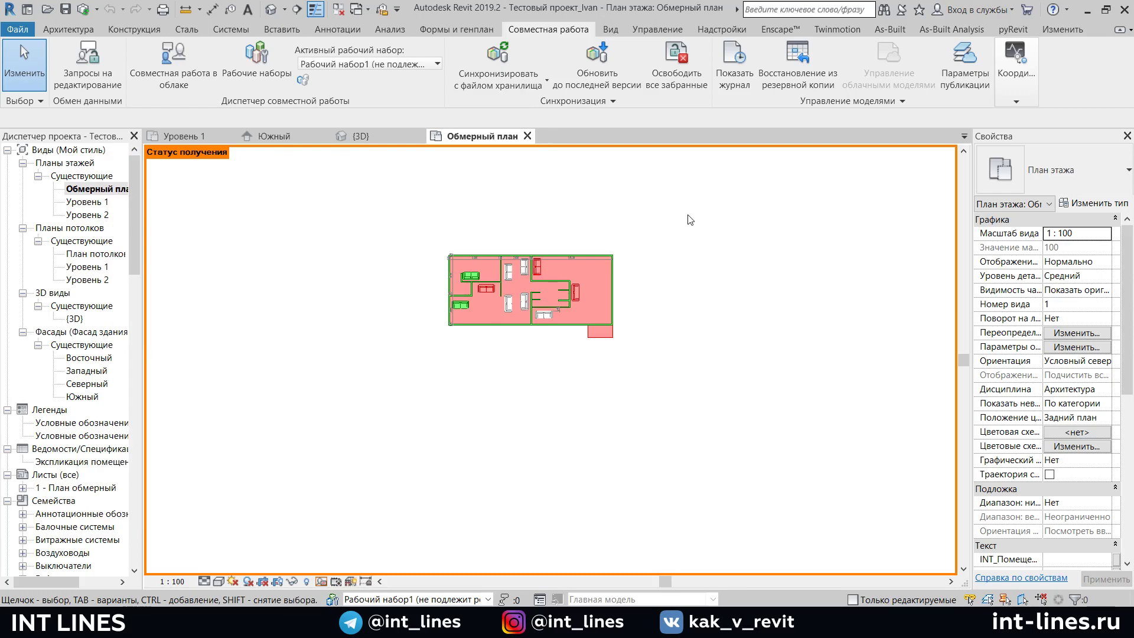
# Open Restore Backup on the Тестовый проект_backup folder on the desktop
pyautogui.click(778, 58)
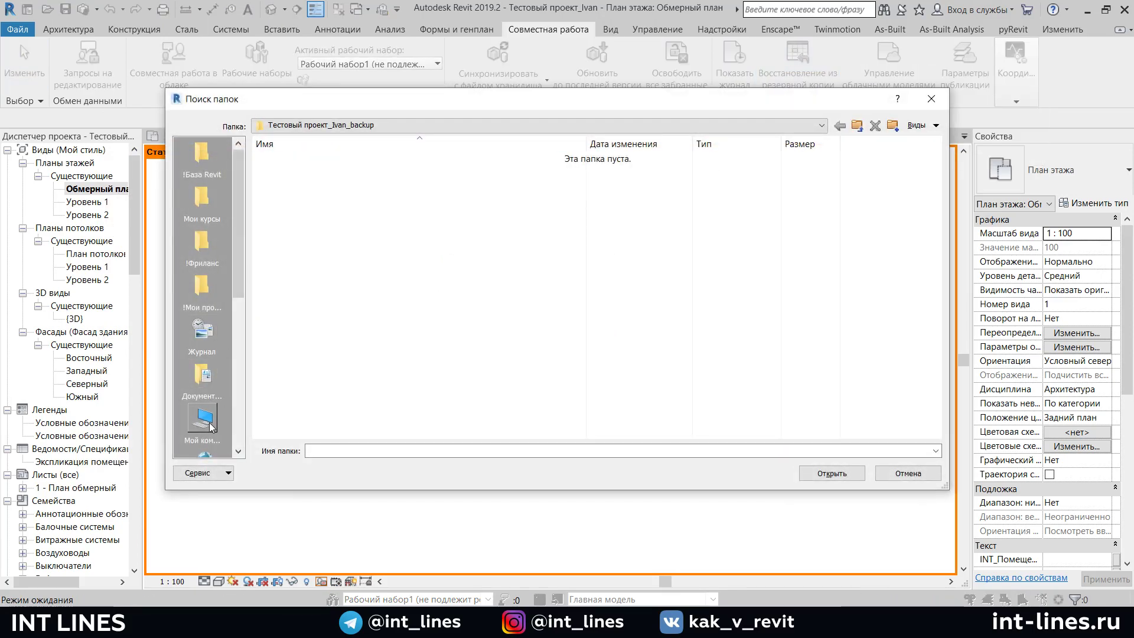
pyautogui.moveTo(240, 218); pyautogui.dragTo(242, 324)
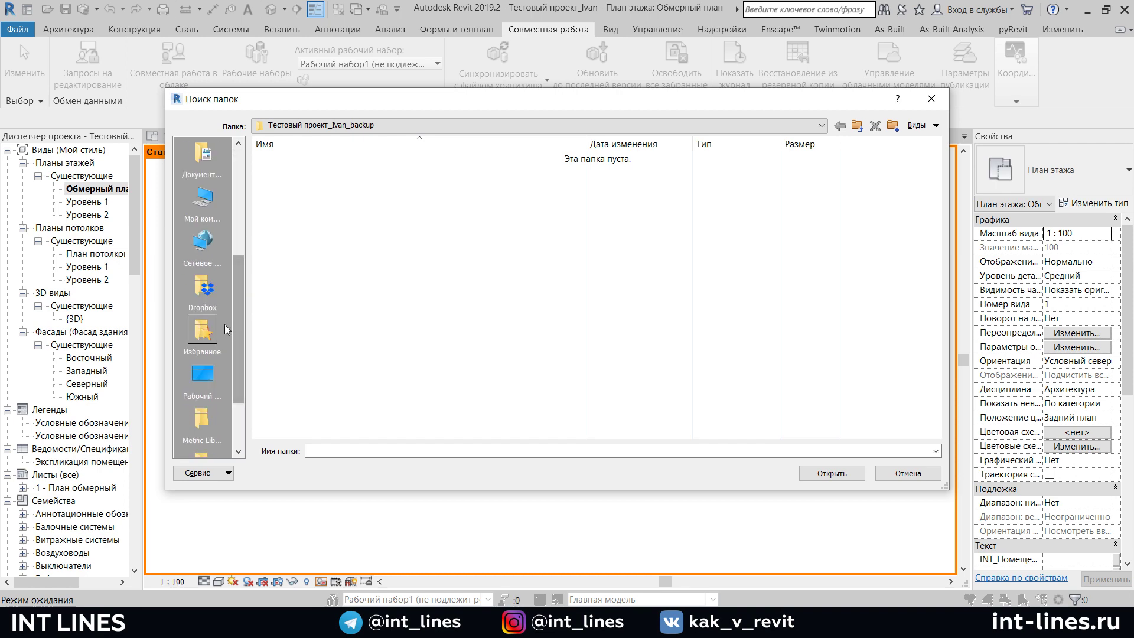
pyautogui.click(213, 211)
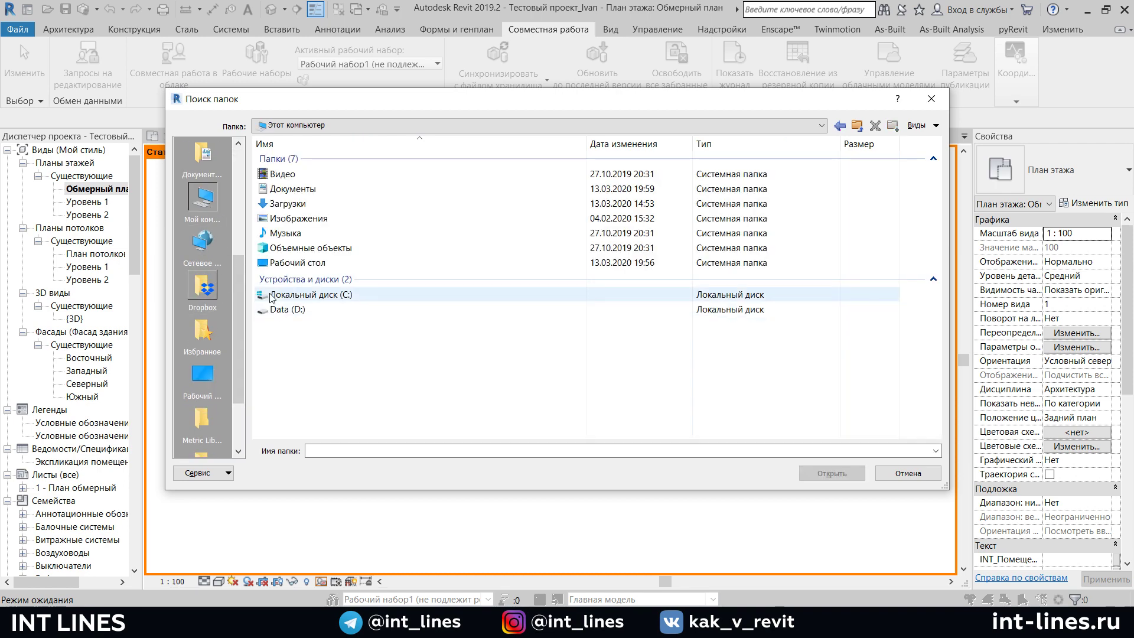
pyautogui.click(214, 375)
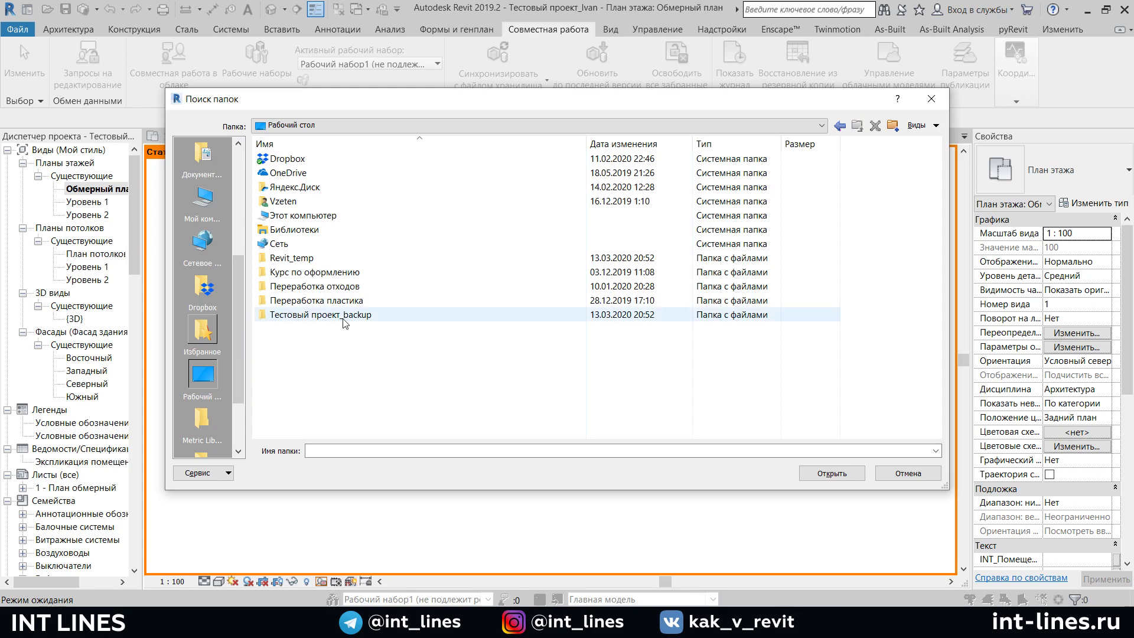
pyautogui.doubleClick(359, 316)
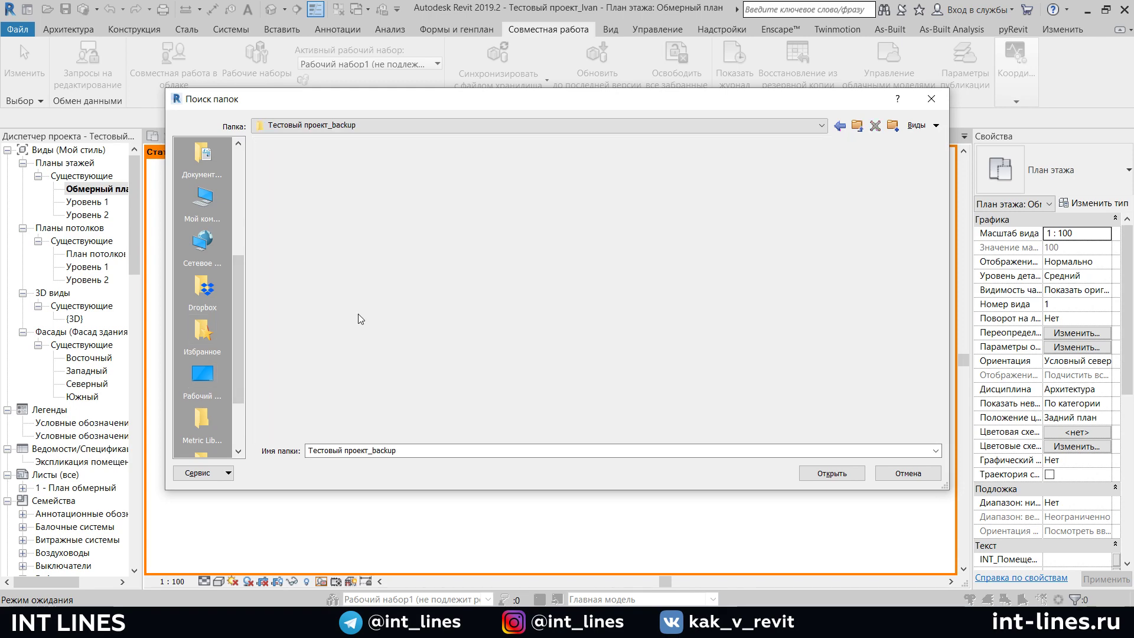
pyautogui.click(831, 473)
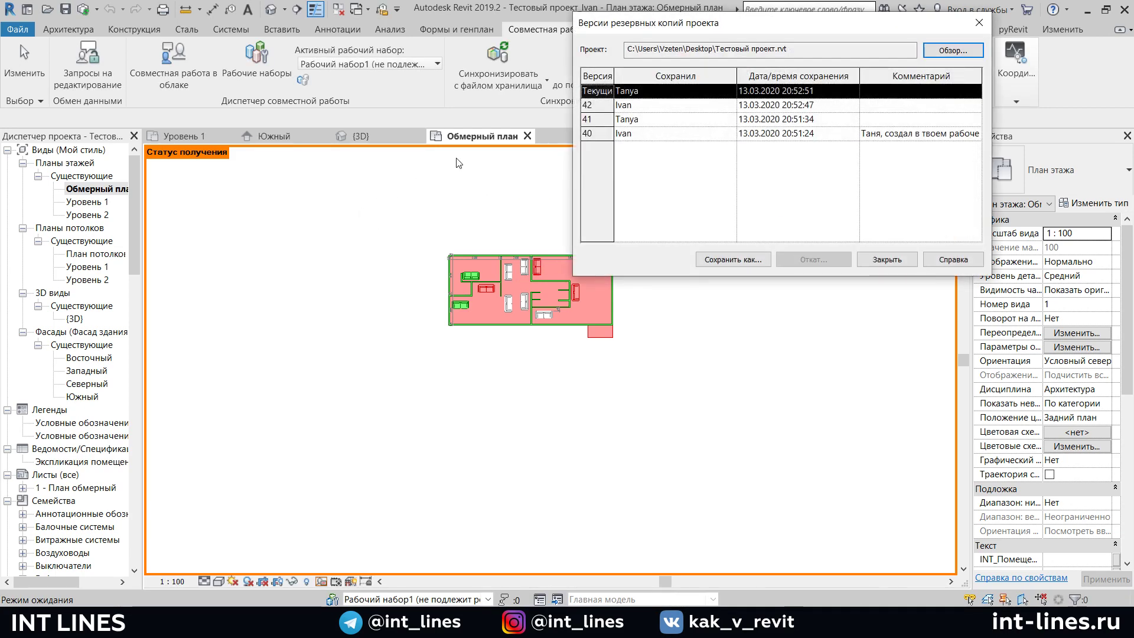
pyautogui.moveTo(744, 32)
pyautogui.mouseDown()
pyautogui.moveTo(488, 125)
pyautogui.moveTo(436, 158)
pyautogui.mouseUp()
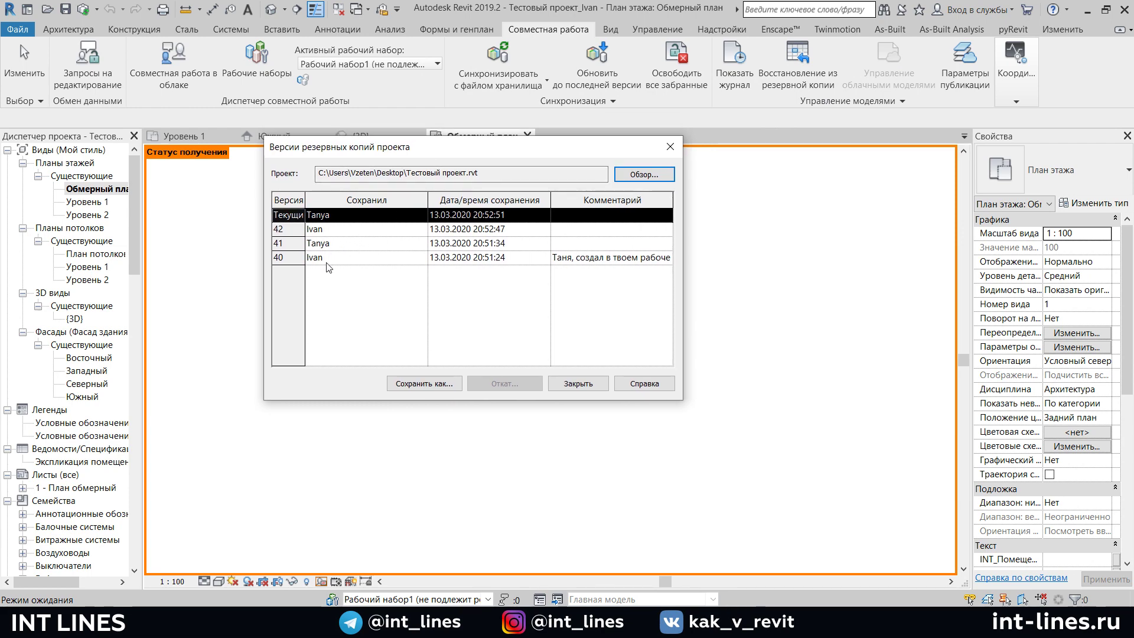
# Save backup version 42 (20:52:47) as a separate project file on the Desktop
pyautogui.click(416, 244)
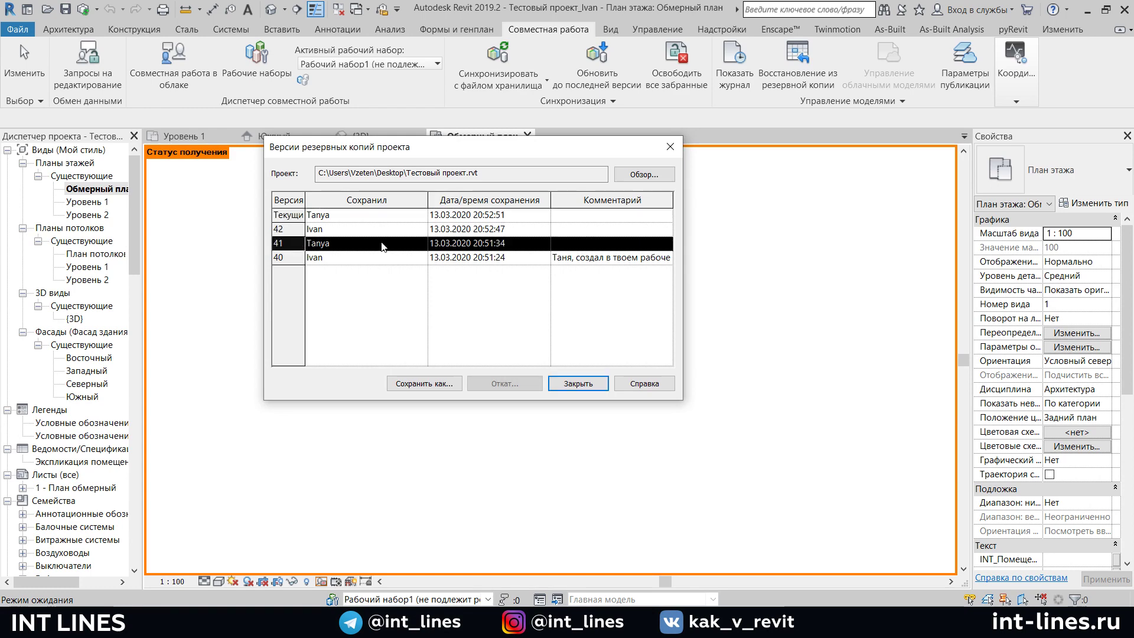
pyautogui.click(303, 258)
pyautogui.click(295, 246)
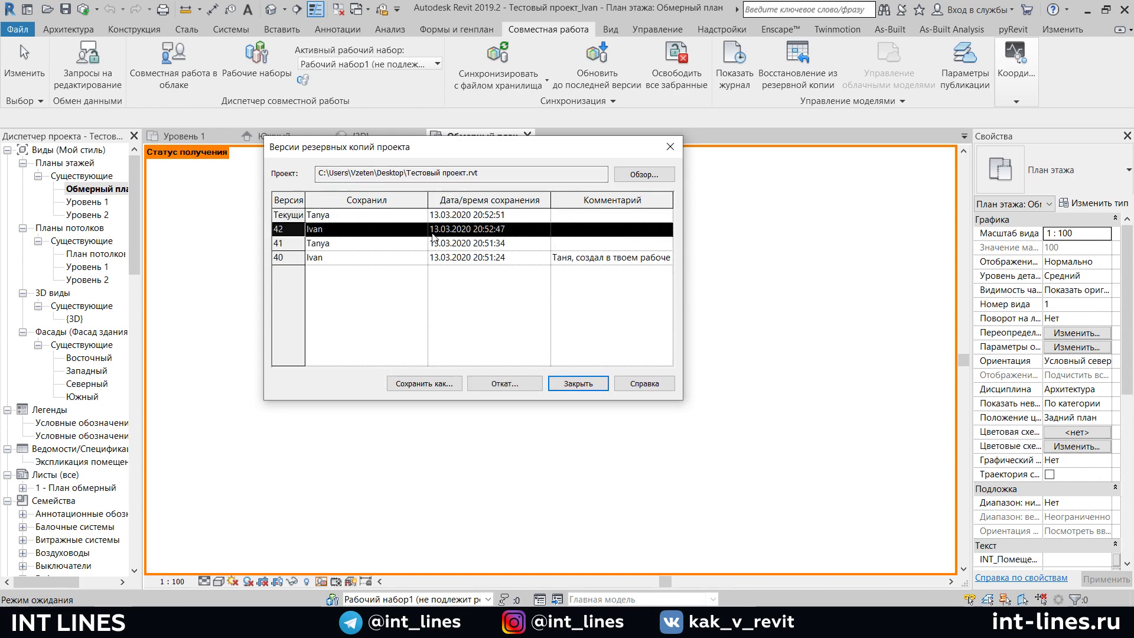
pyautogui.click(422, 383)
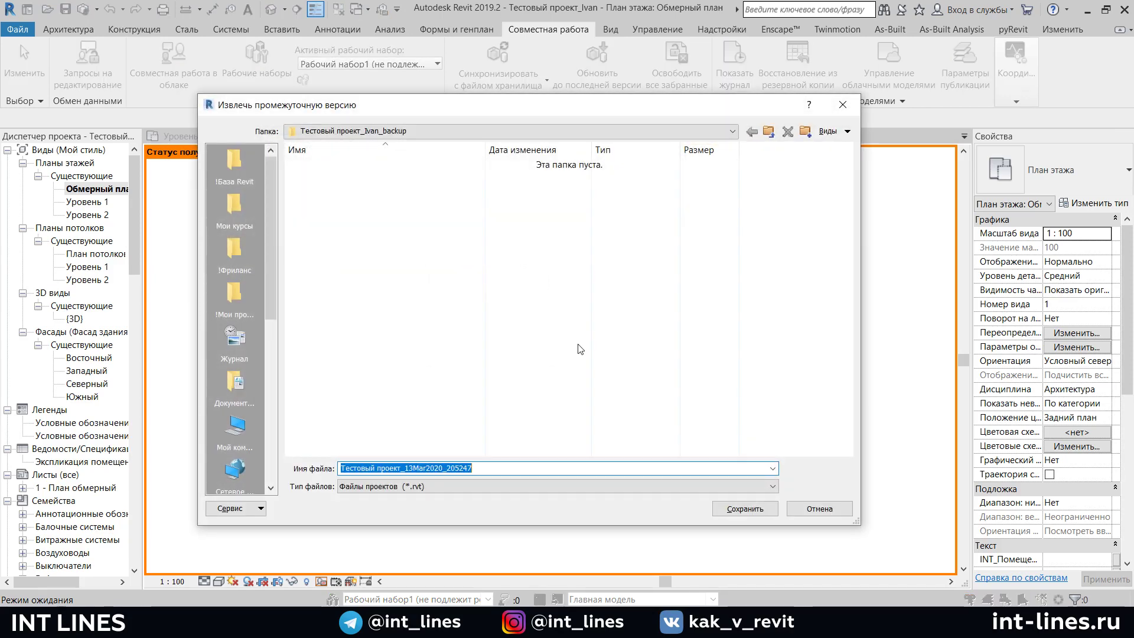
pyautogui.click(236, 430)
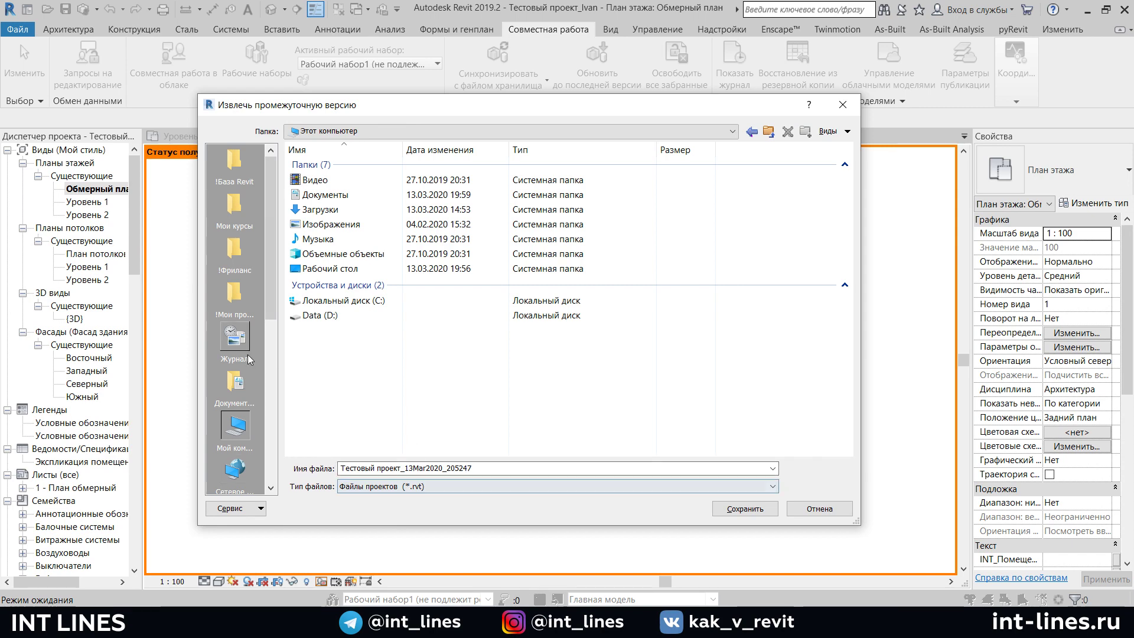
pyautogui.scroll(-1, 246, 466)
pyautogui.scroll(-3, 240, 422)
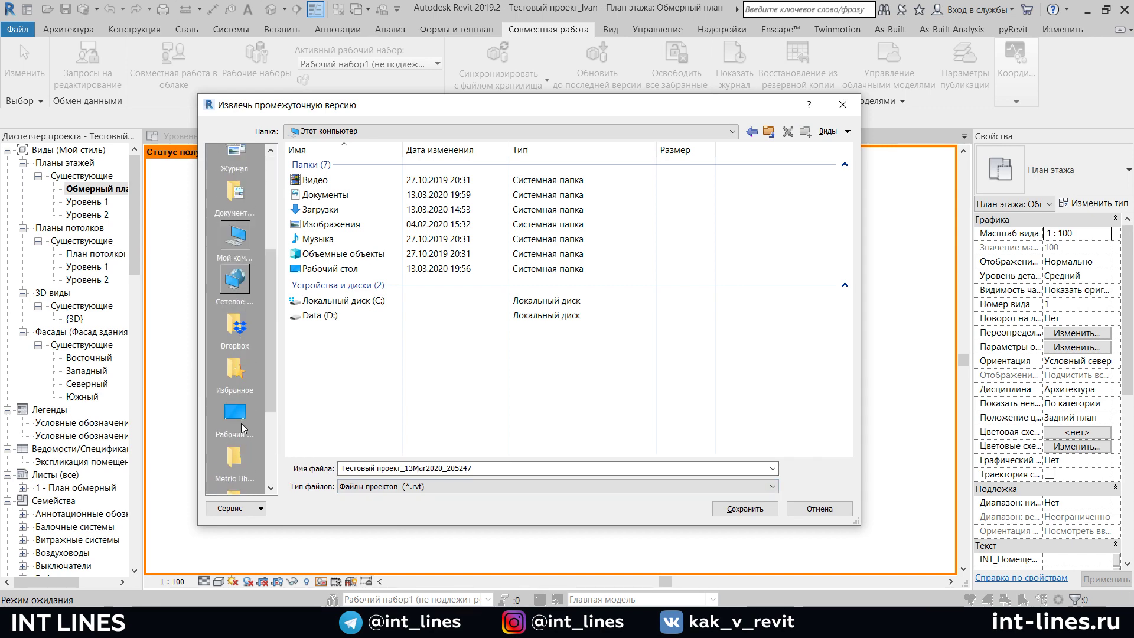
pyautogui.scroll(-3, 241, 423)
pyautogui.click(242, 301)
pyautogui.click(732, 509)
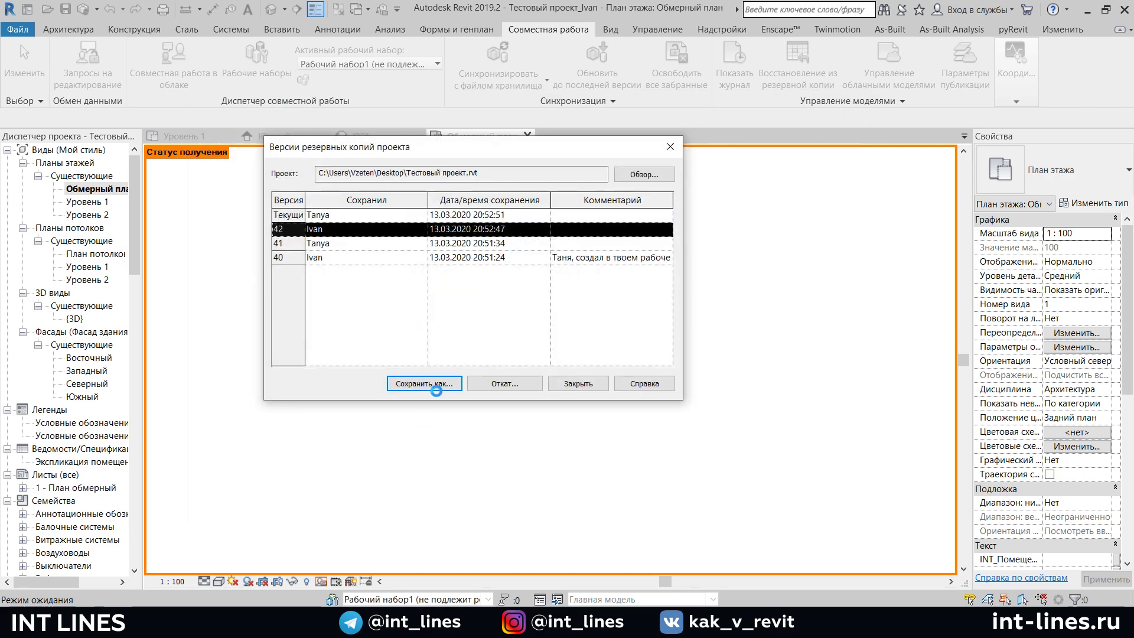
# Open Тестовый проект_13Mar2020_205247 and zoom and pan around its Обмерный план view
pyautogui.click(614, 317)
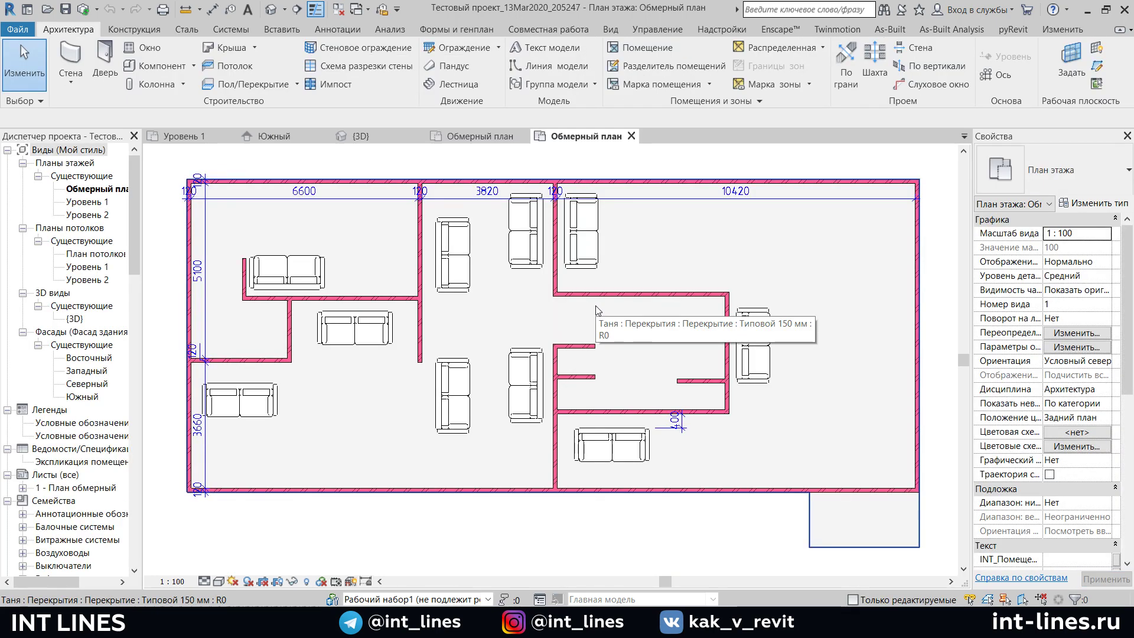
pyautogui.scroll(-2, 596, 310)
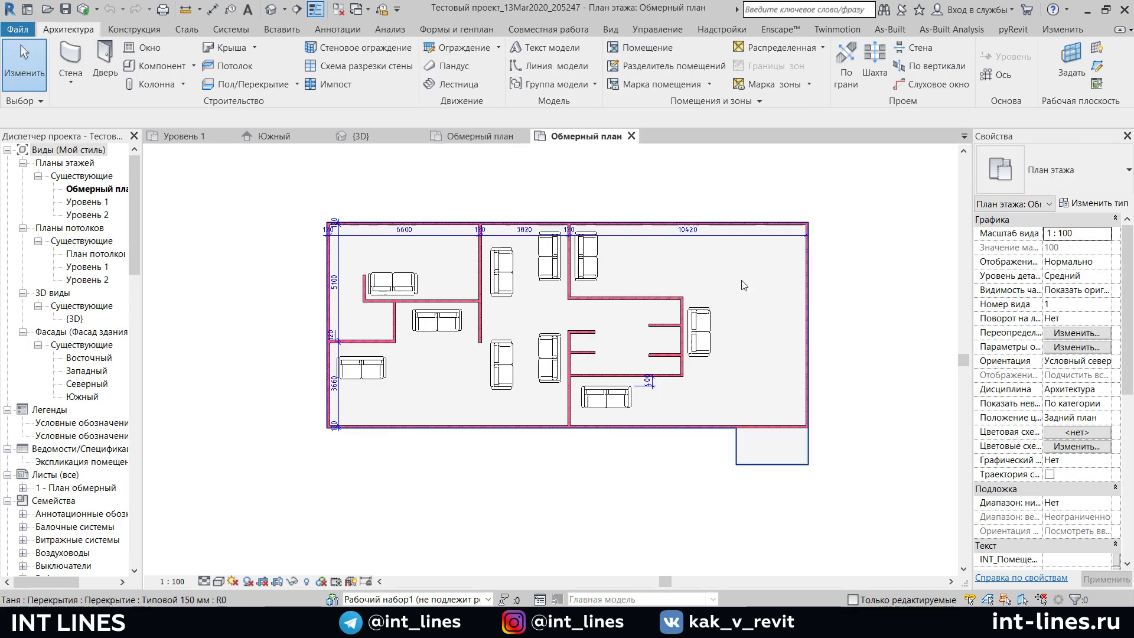
pyautogui.scroll(2, 791, 292)
pyautogui.scroll(-1, 785, 322)
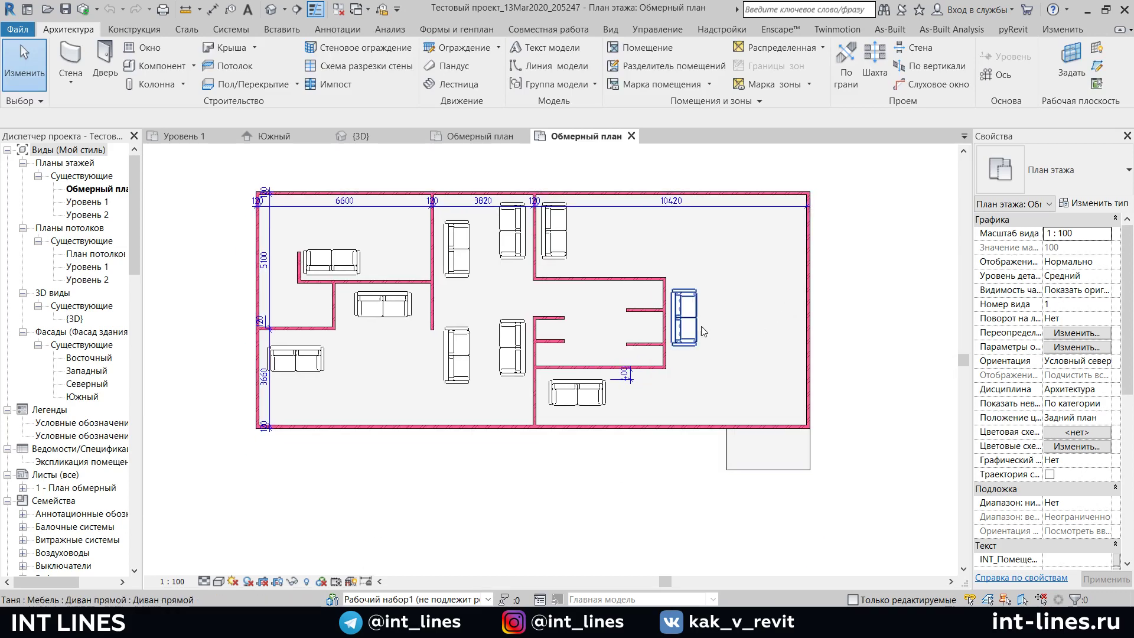
pyautogui.scroll(1, 702, 331)
pyautogui.scroll(-1, 693, 331)
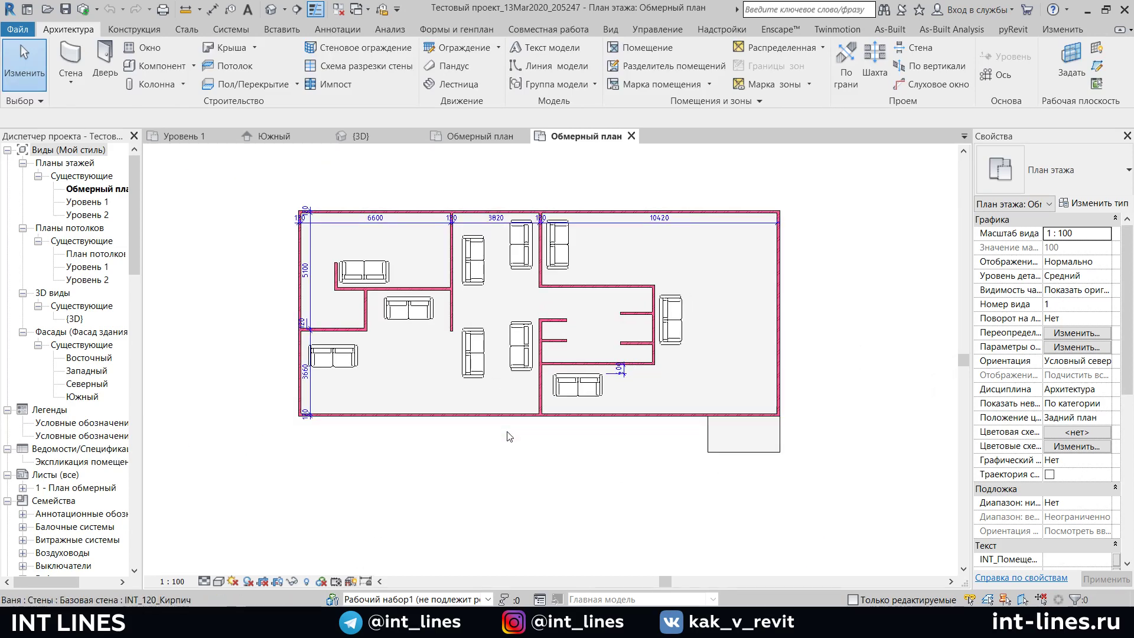
pyautogui.moveTo(527, 463); pyautogui.dragTo(512, 468, button='middle')
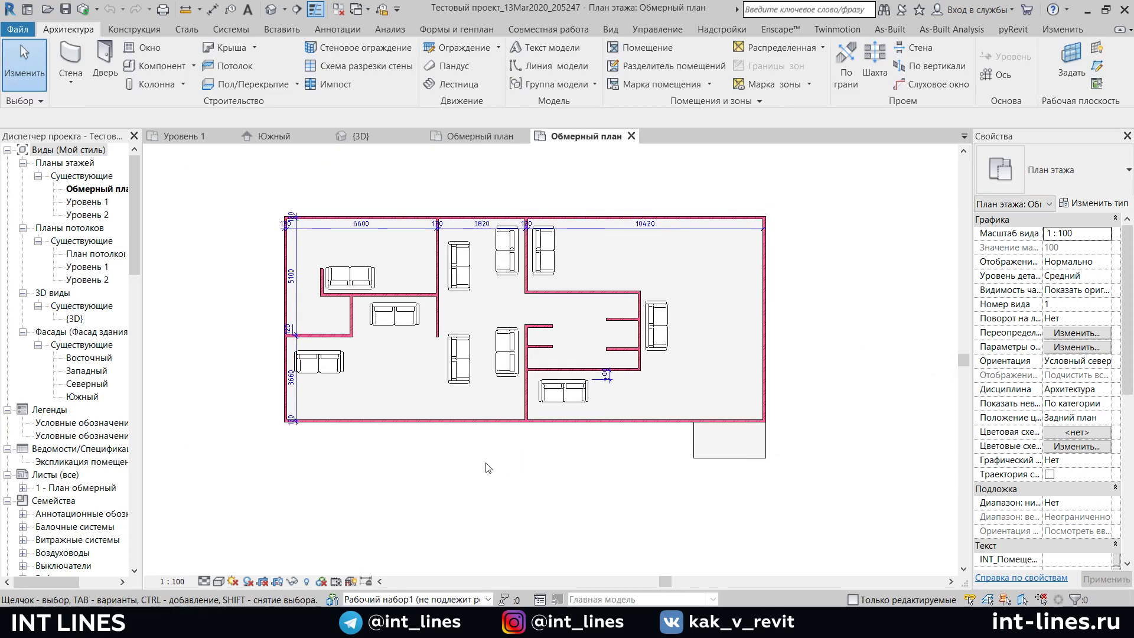
pyautogui.click(30, 32)
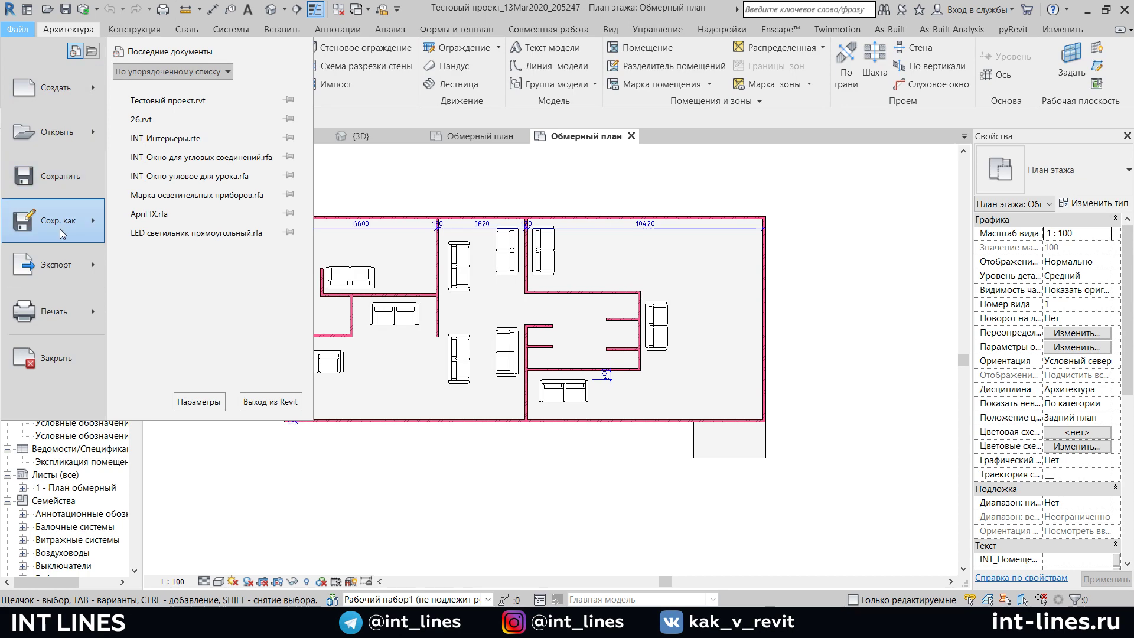
pyautogui.moveTo(55, 221)
pyautogui.click(157, 186)
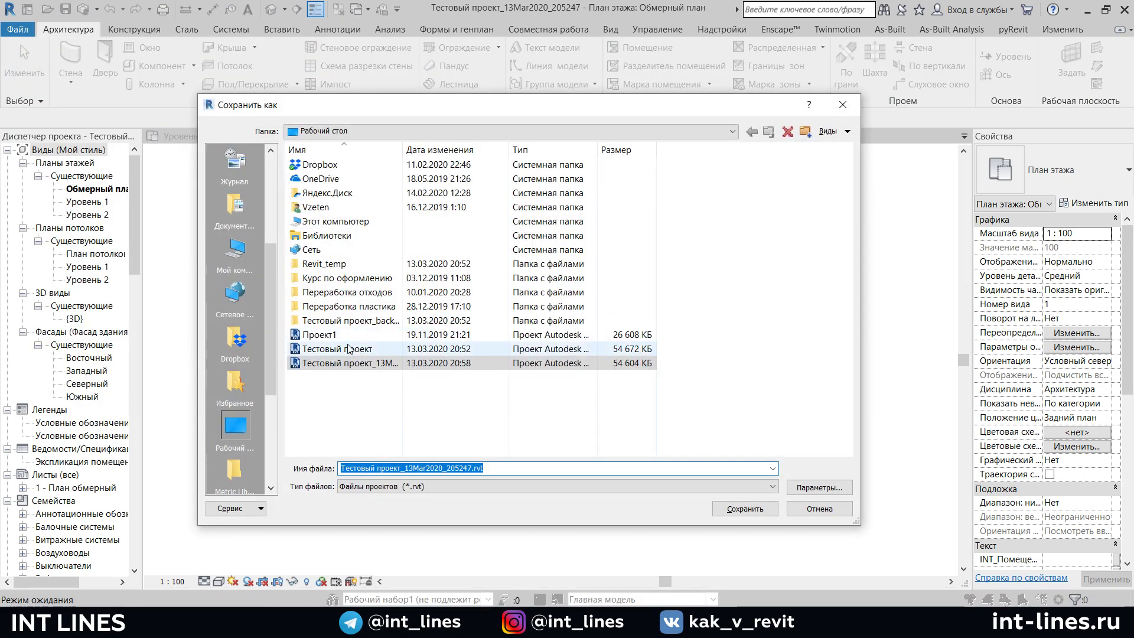
pyautogui.click(236, 623)
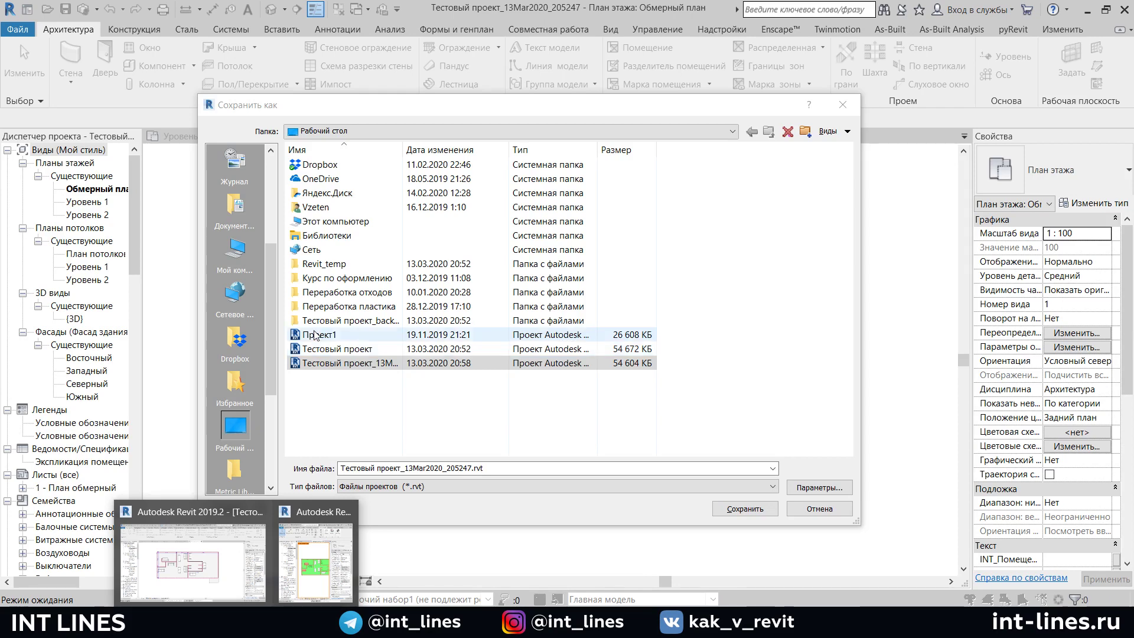
pyautogui.click(842, 104)
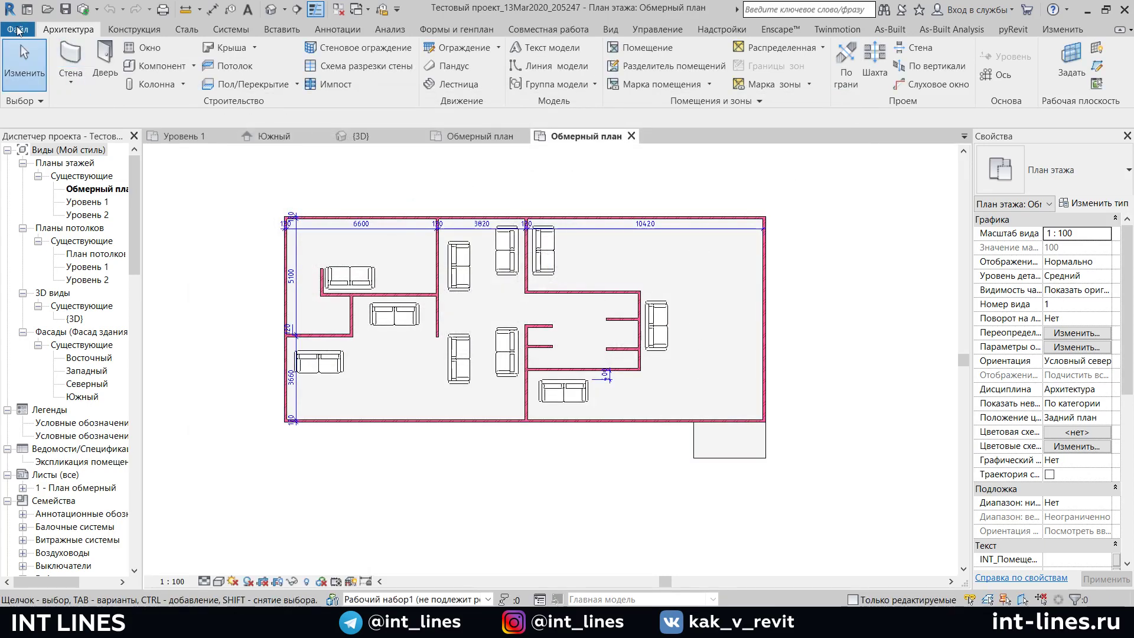
# Close the first project, synchronizing its local changes with central
pyautogui.click(20, 26)
pyautogui.click(54, 357)
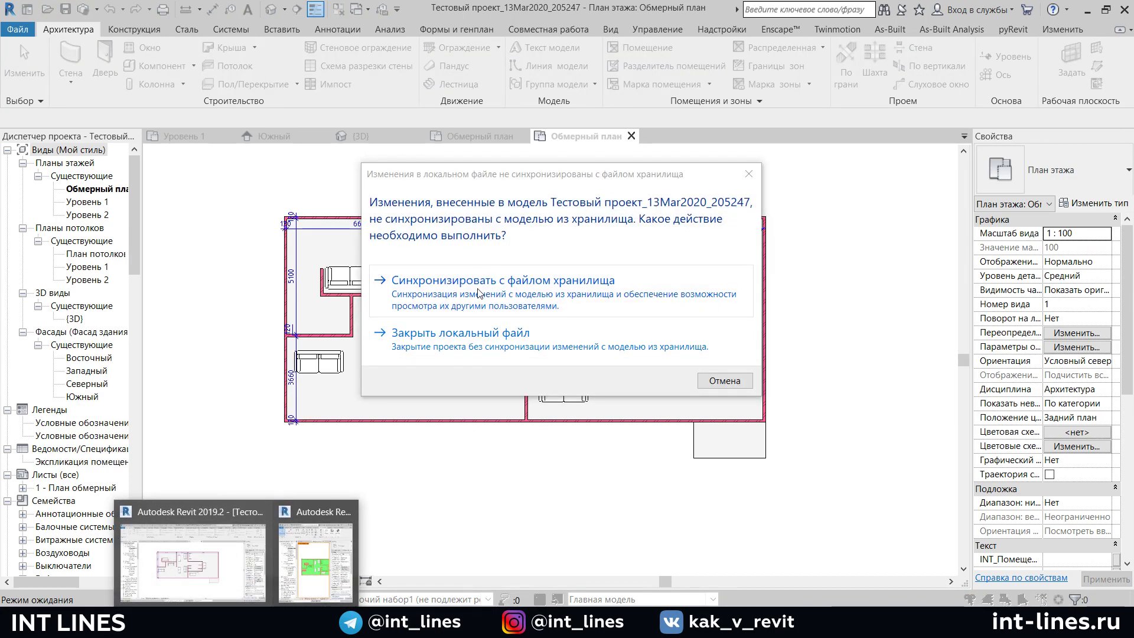
pyautogui.click(479, 294)
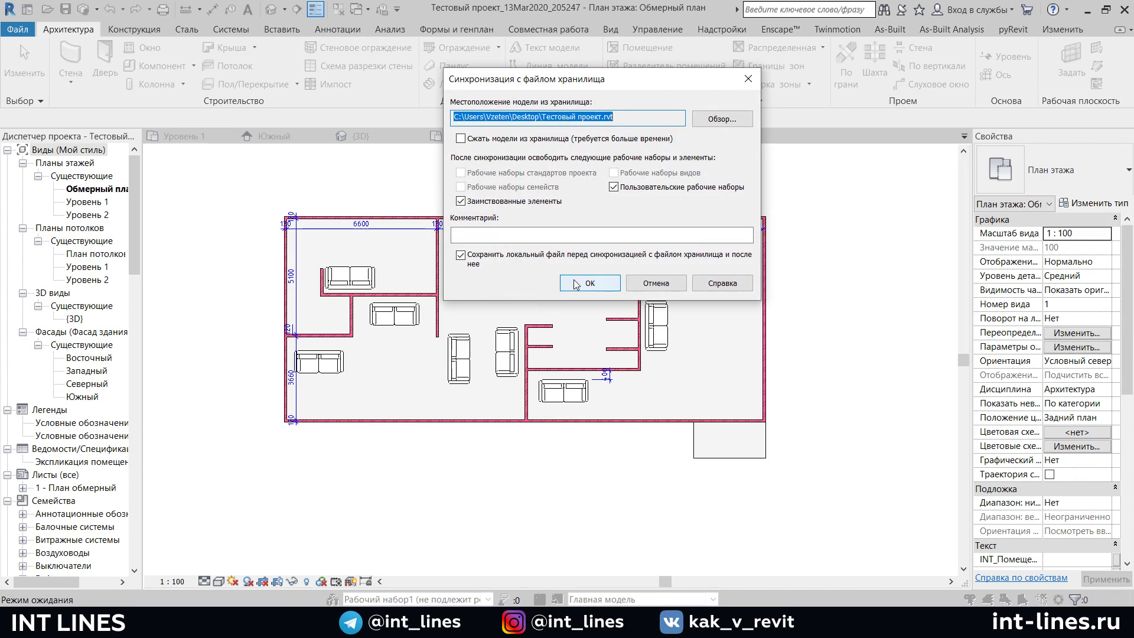
pyautogui.click(576, 285)
pyautogui.moveTo(264, 601)
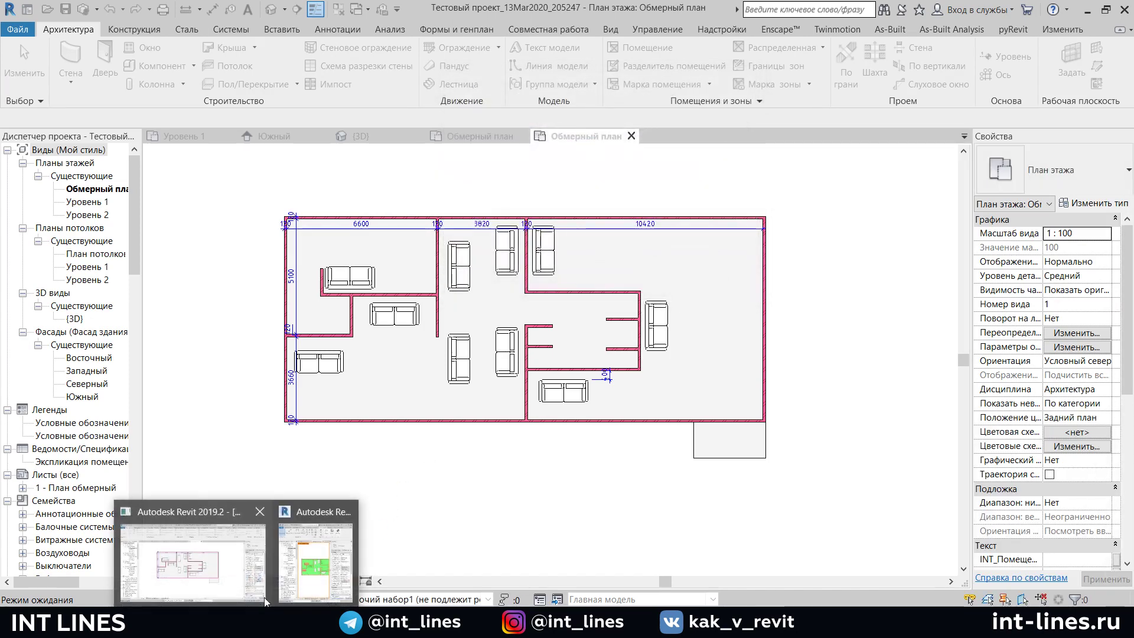
# Close the other local copy, saving it locally and relinquishing unchanged elements
pyautogui.click(301, 568)
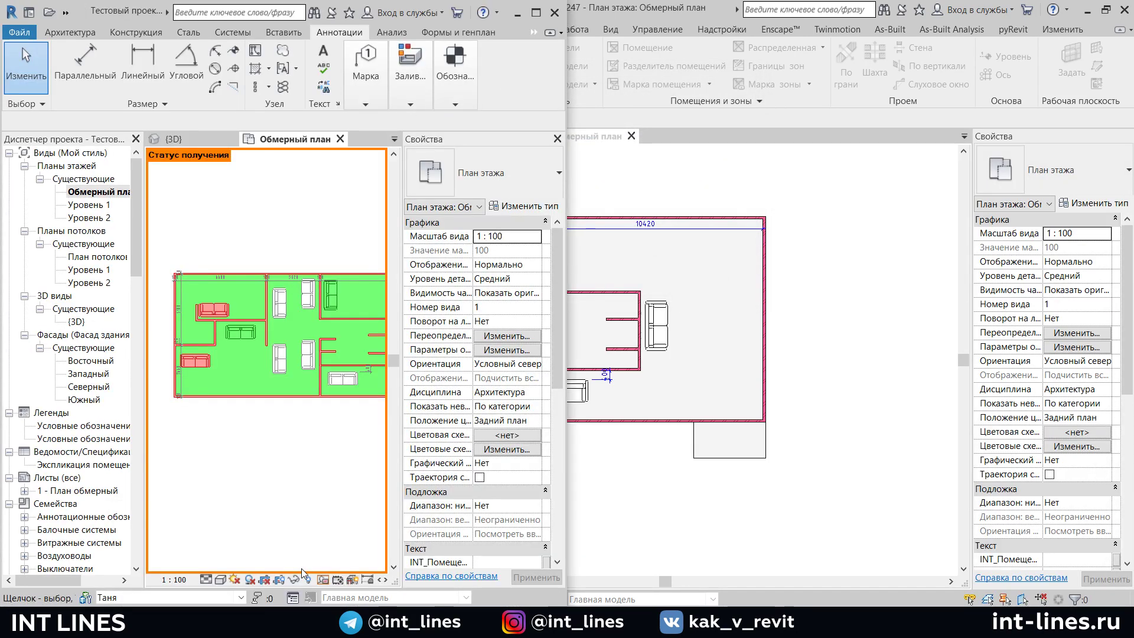
pyautogui.click(20, 32)
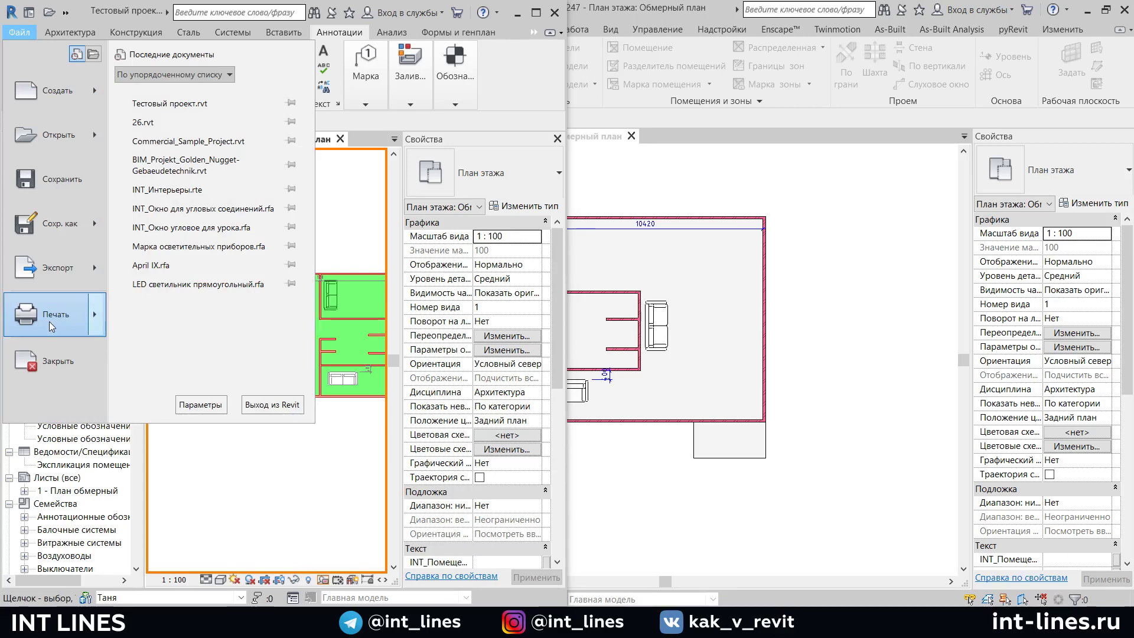
pyautogui.click(57, 361)
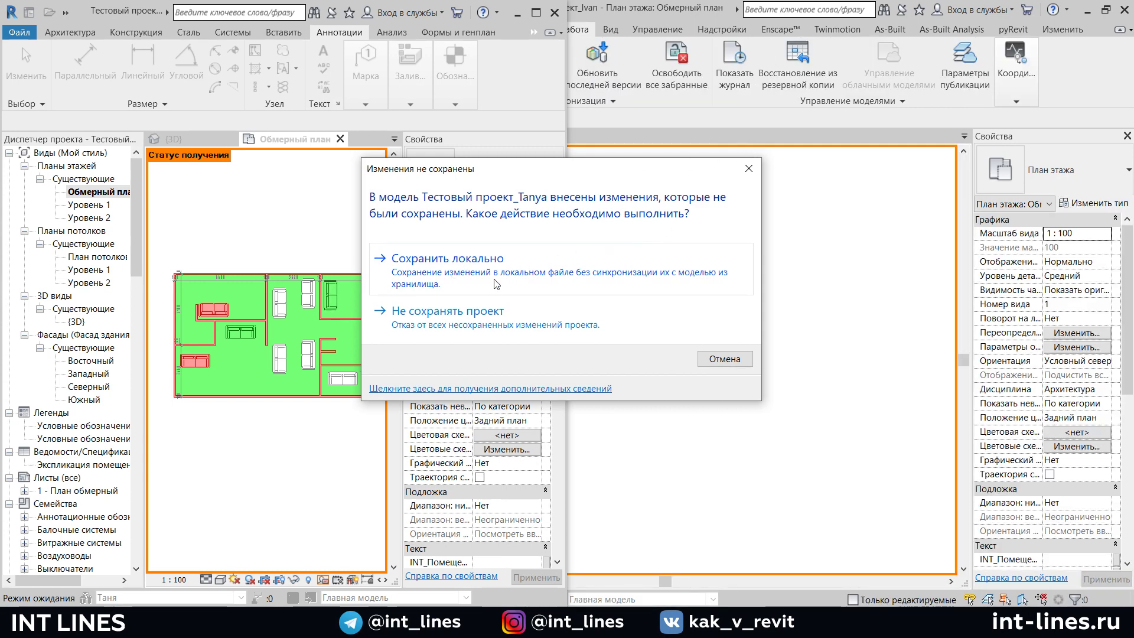
pyautogui.click(474, 273)
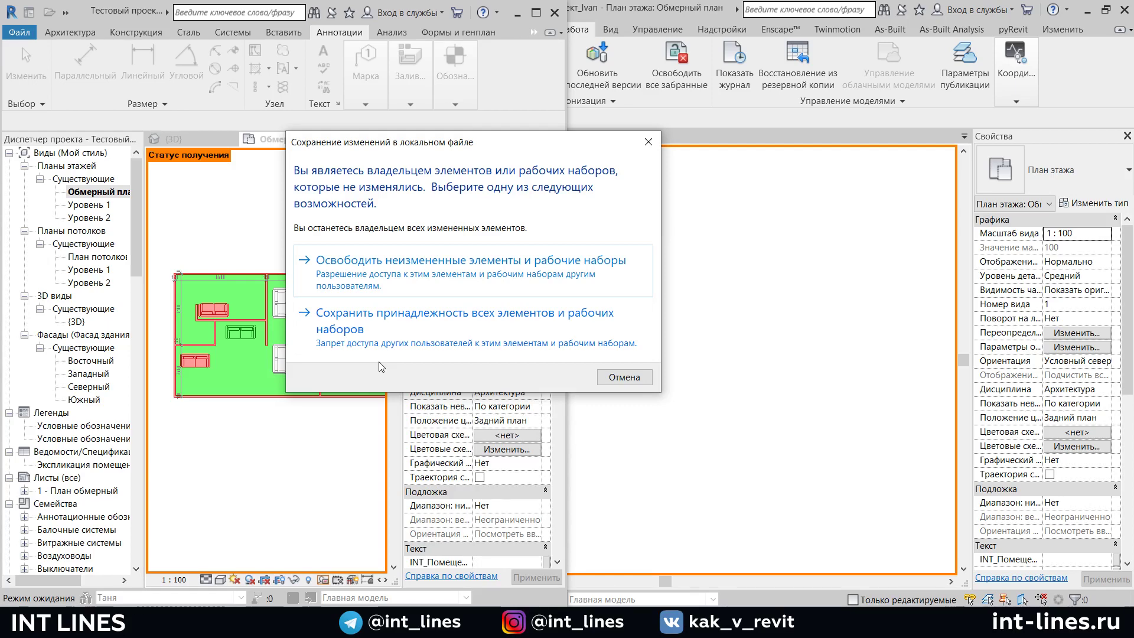
pyautogui.click(403, 282)
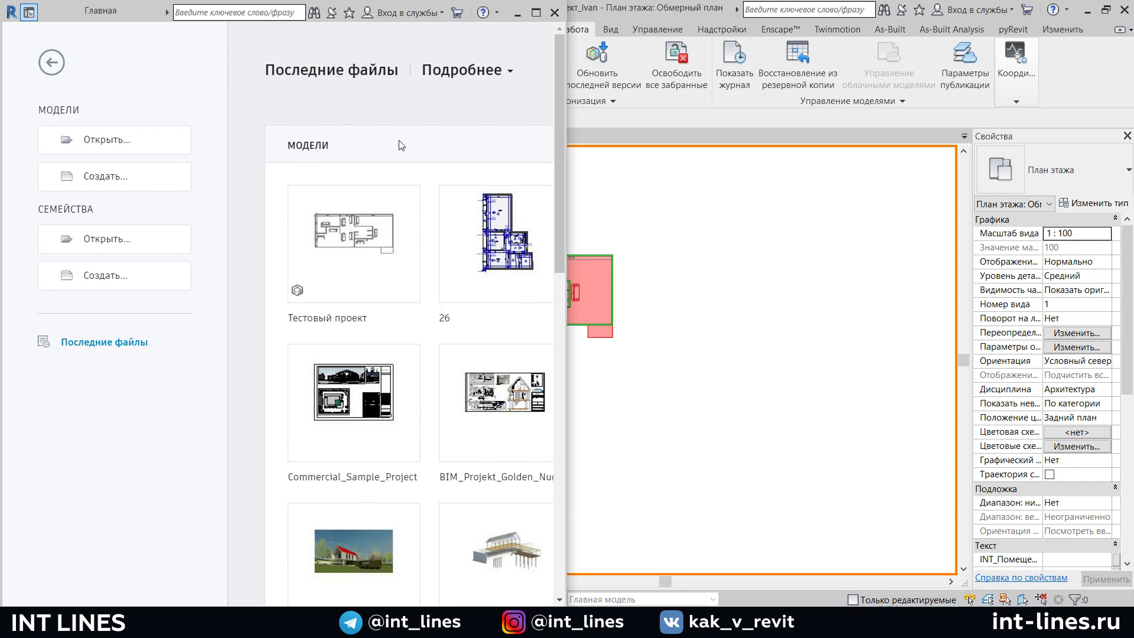
pyautogui.scroll(-3, 395, 154)
pyautogui.scroll(3, 391, 165)
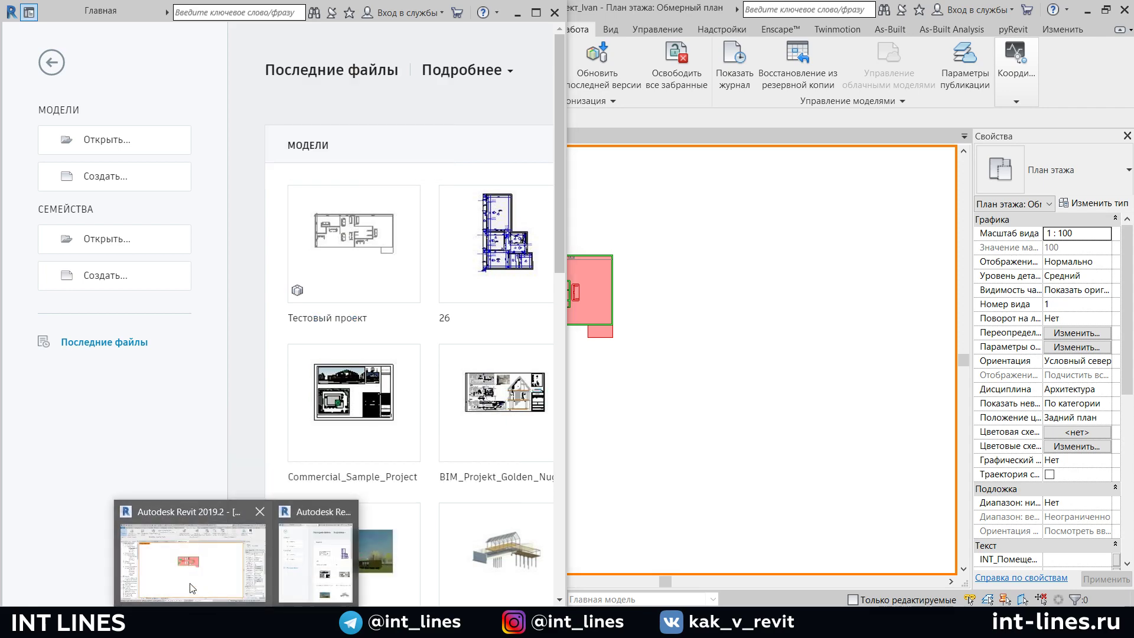
pyautogui.click(191, 582)
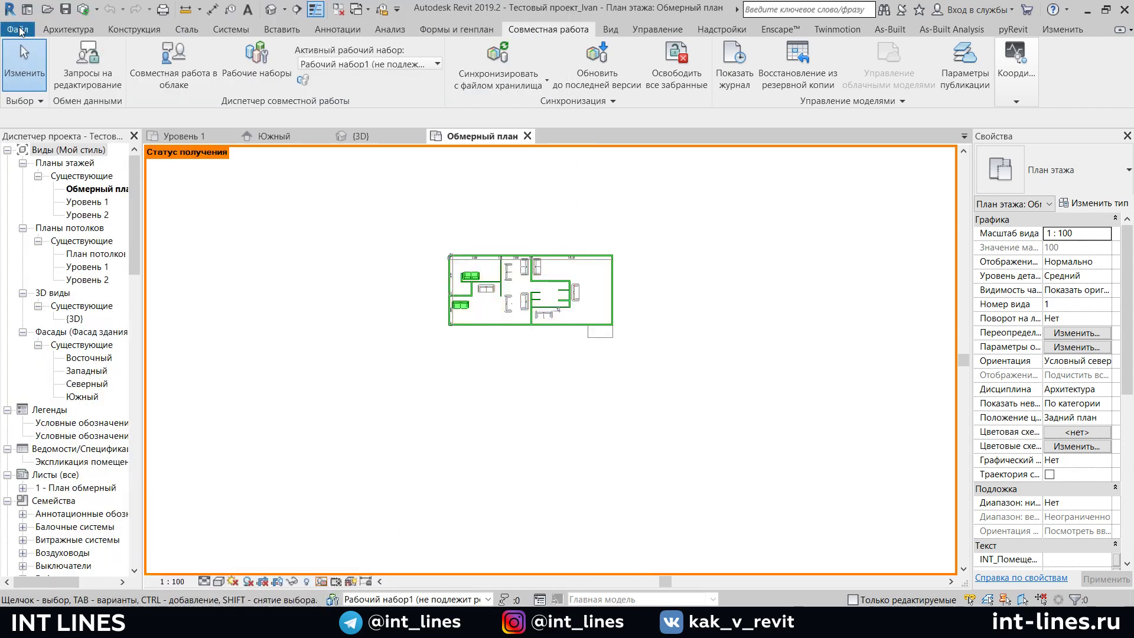
# Close the last local copy, relinquishing its borrowed elements and worksets
pyautogui.click(19, 30)
pyautogui.click(43, 371)
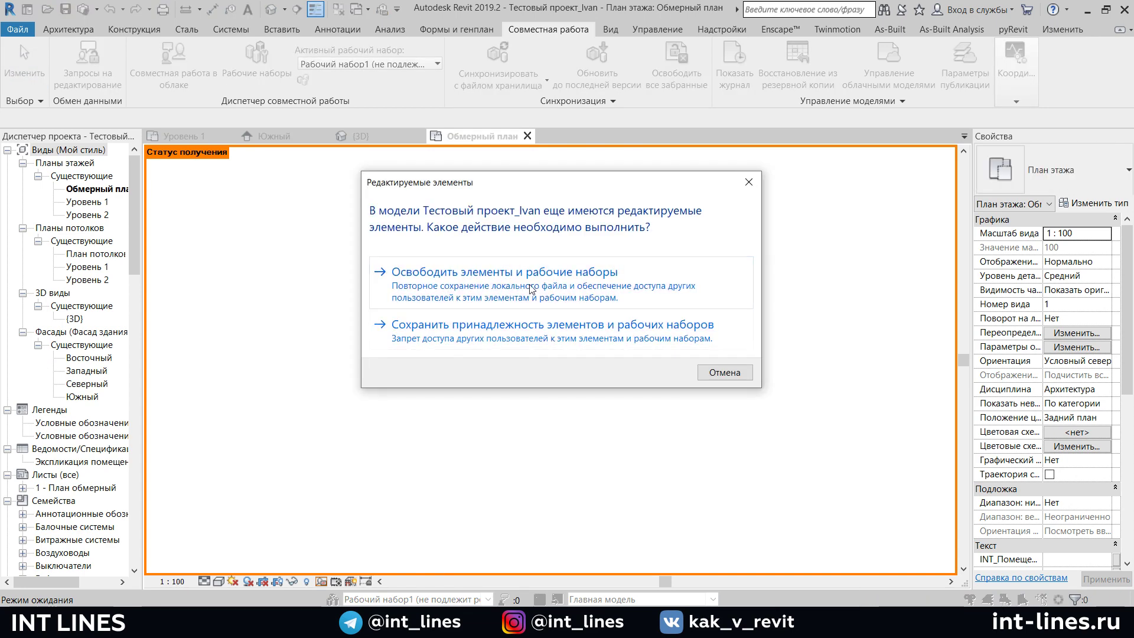
pyautogui.click(532, 287)
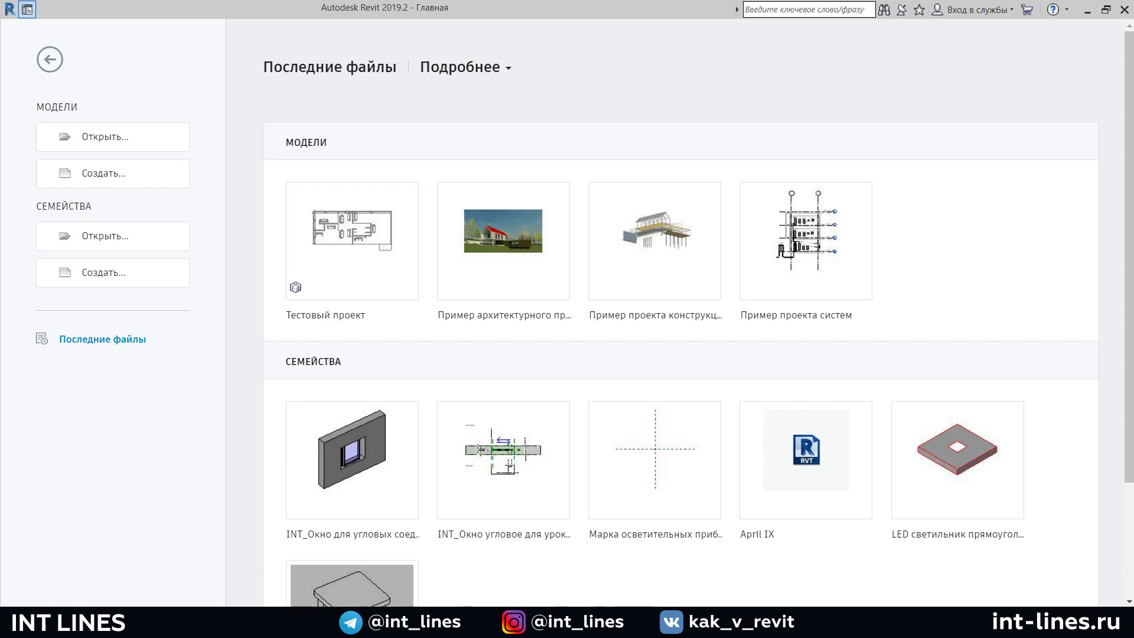
# Review the local Тестовый проект copies and backup folders in Documents, then return to Revit Home
pyautogui.scroll(1, 89, 484)
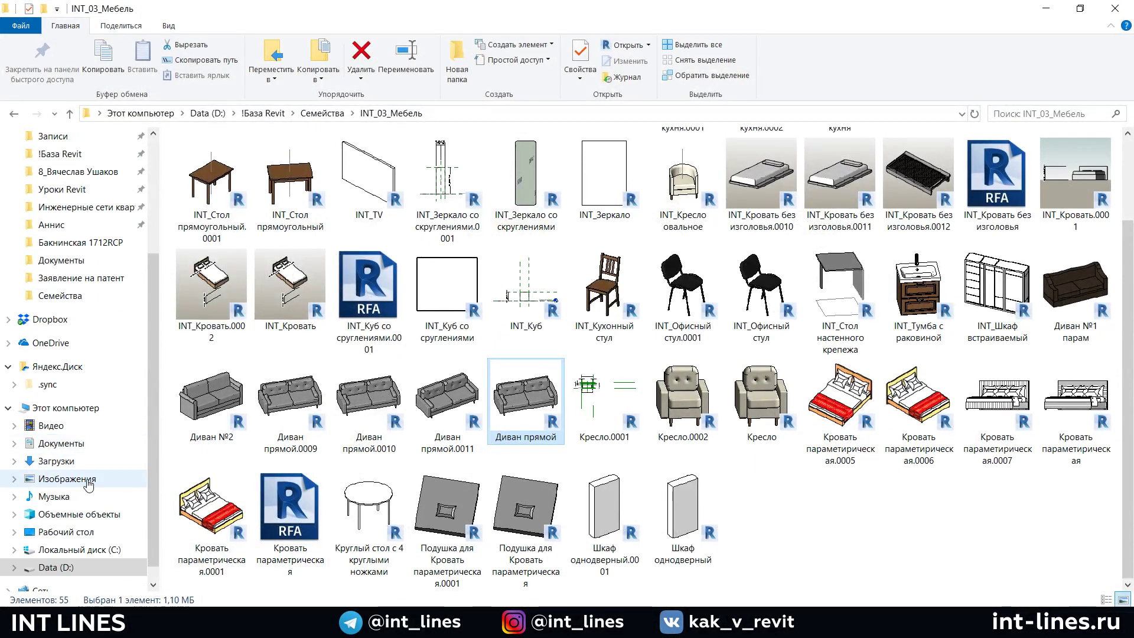
pyautogui.scroll(-1, 89, 484)
pyautogui.click(88, 426)
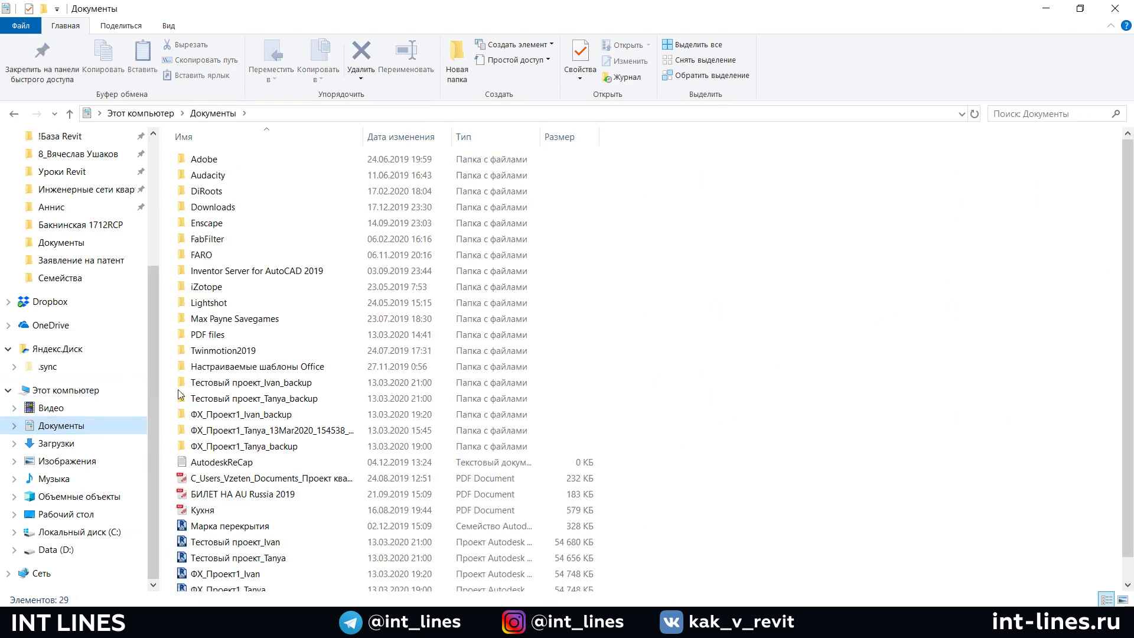
pyautogui.scroll(-1, 183, 402)
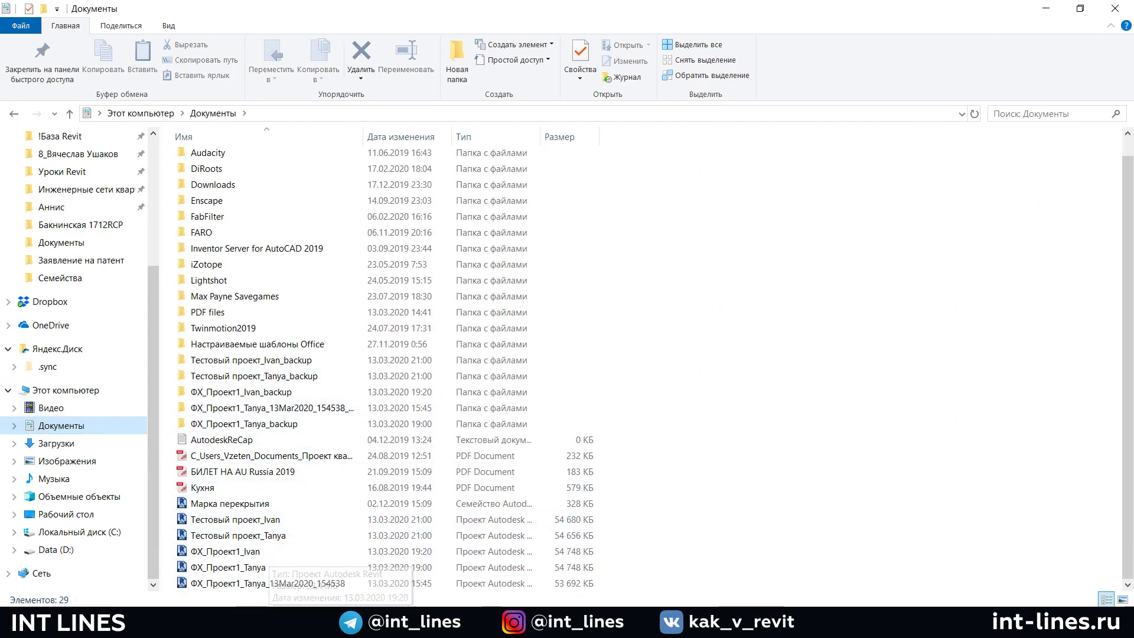
pyautogui.click(236, 626)
pyautogui.click(195, 561)
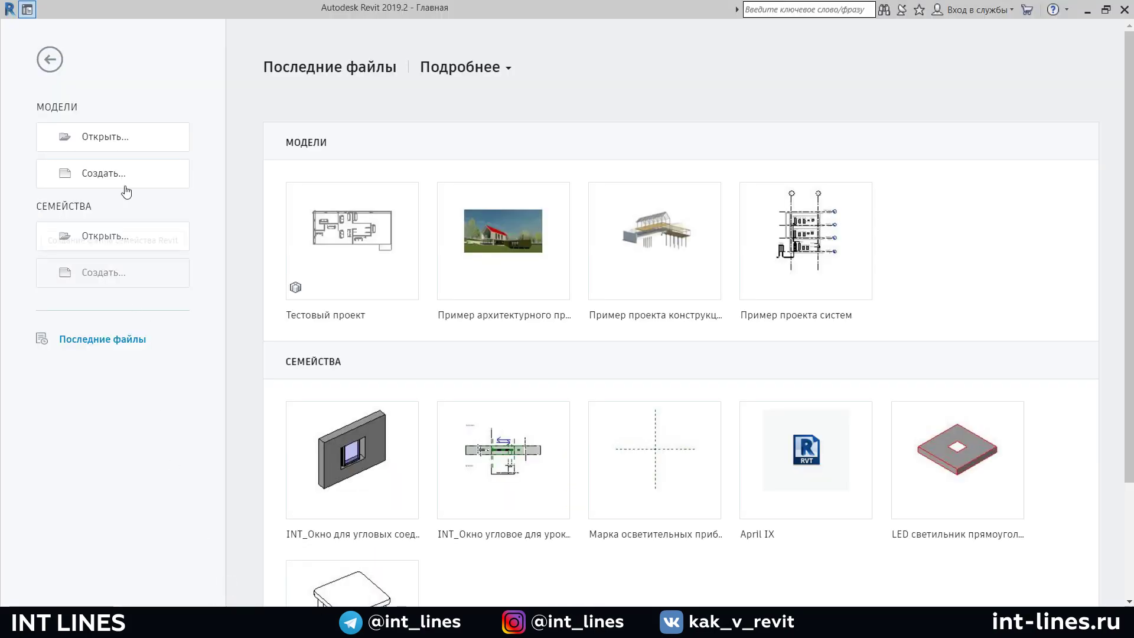
# Open central Тестовый проект.rvt as a new local copy, timestamping the existing local copy
pyautogui.click(117, 141)
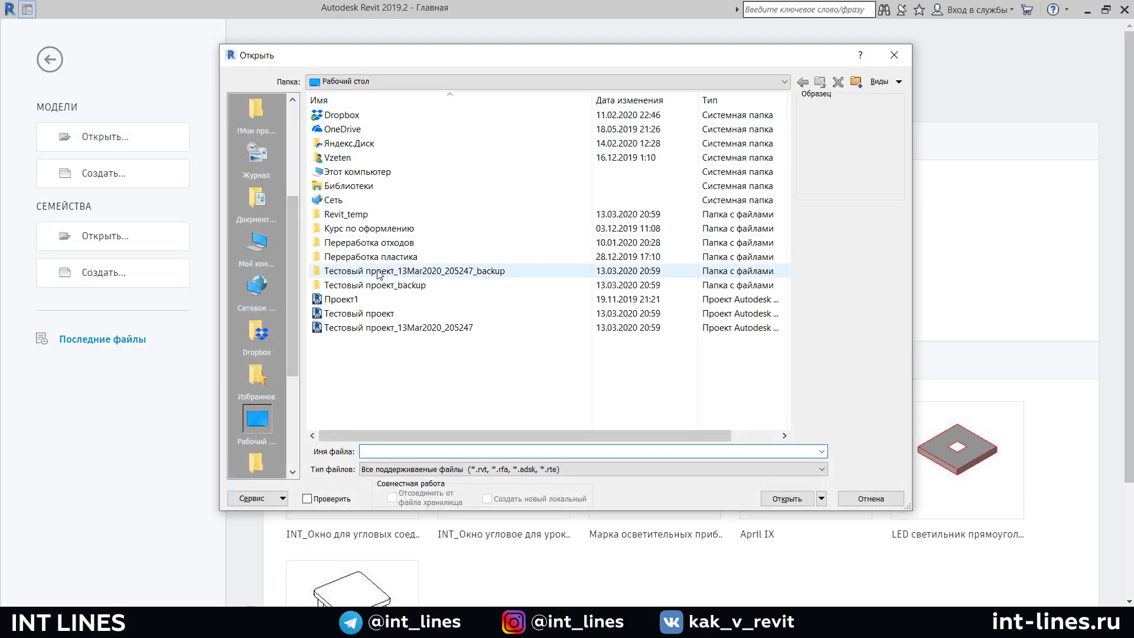
pyautogui.click(362, 315)
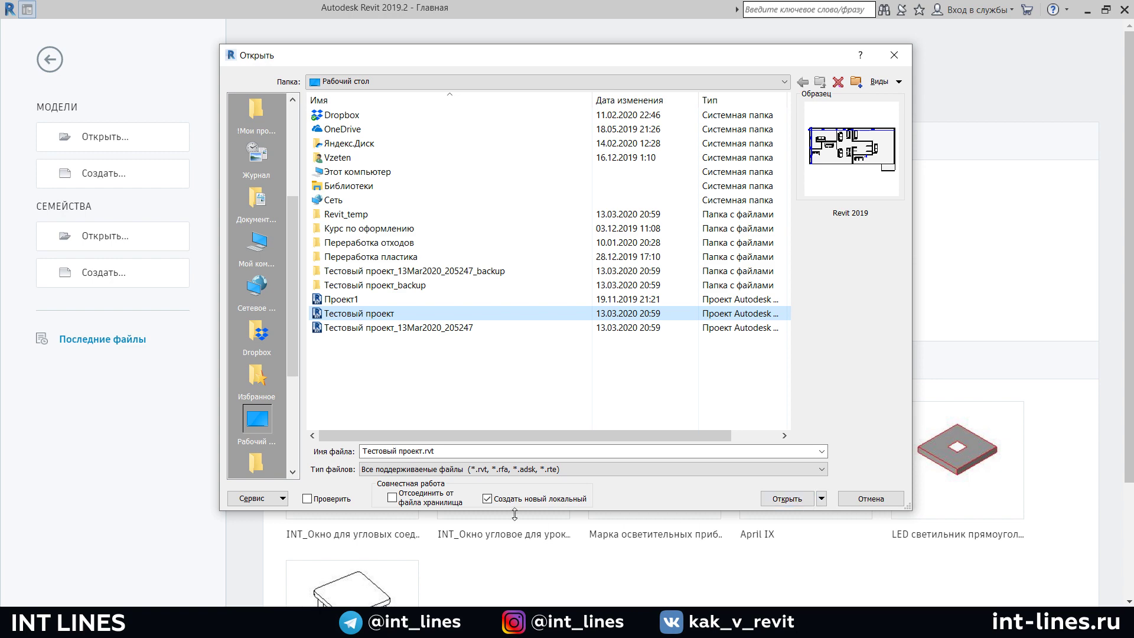
pyautogui.click(793, 503)
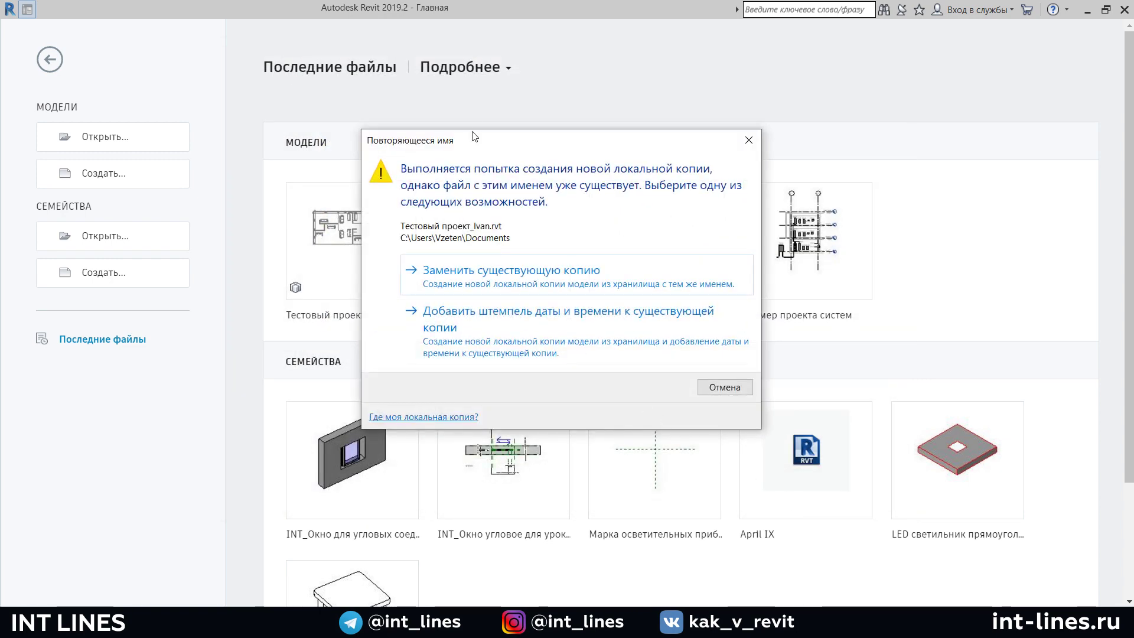
pyautogui.moveTo(467, 143); pyautogui.dragTo(459, 125)
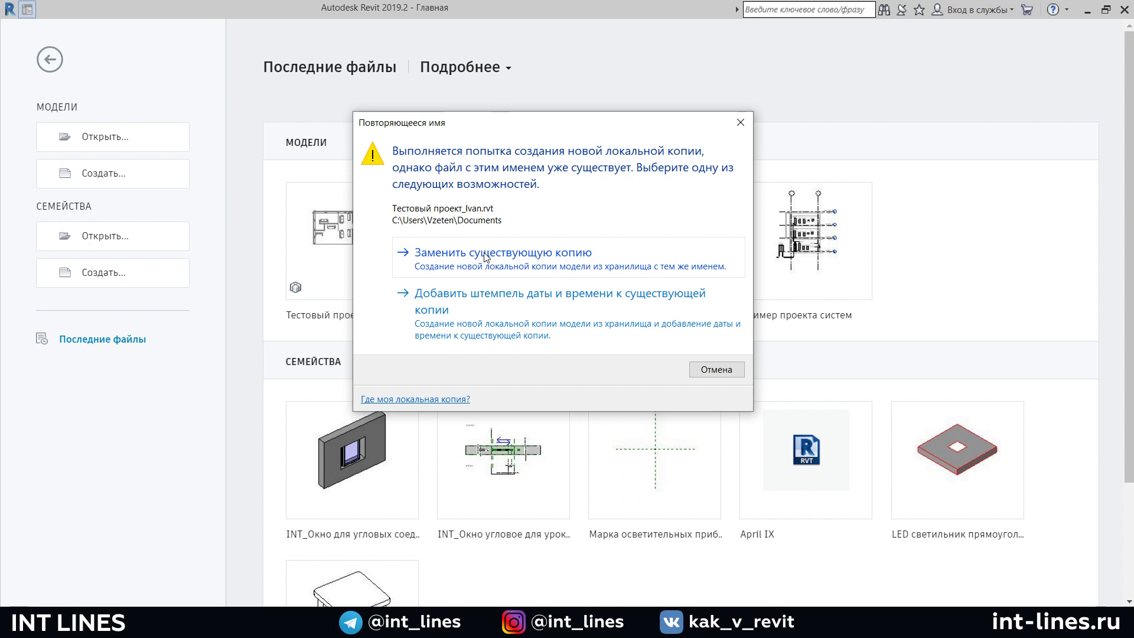
pyautogui.click(469, 311)
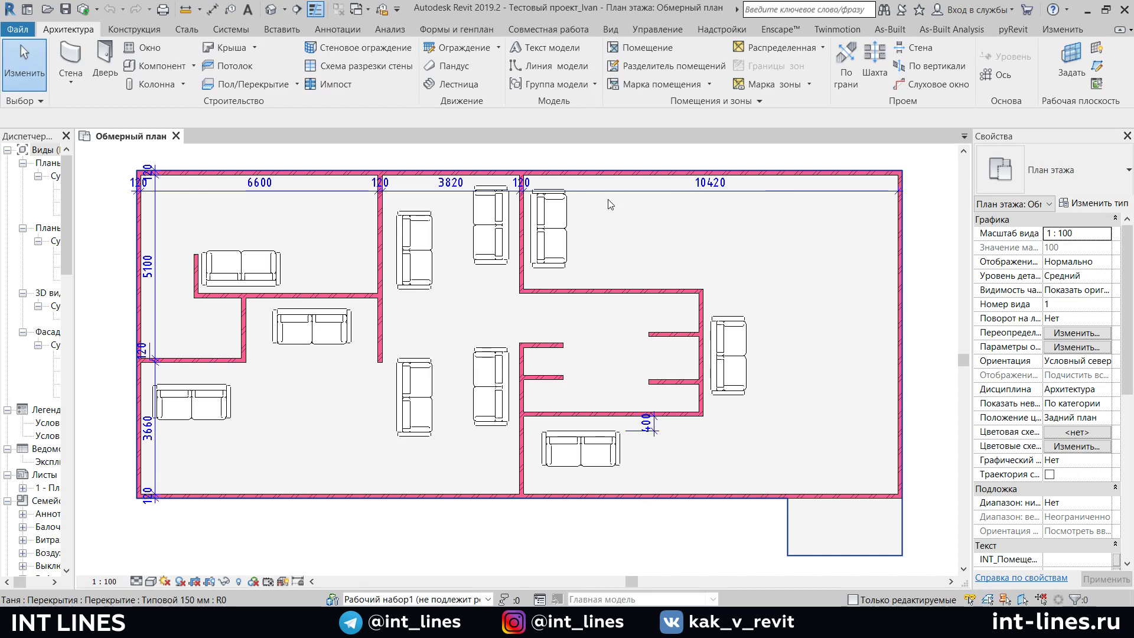
# Widen the Name column so the copy stamped 13Mar2020_210020 shows in full
pyautogui.scroll(-3, 493, 210)
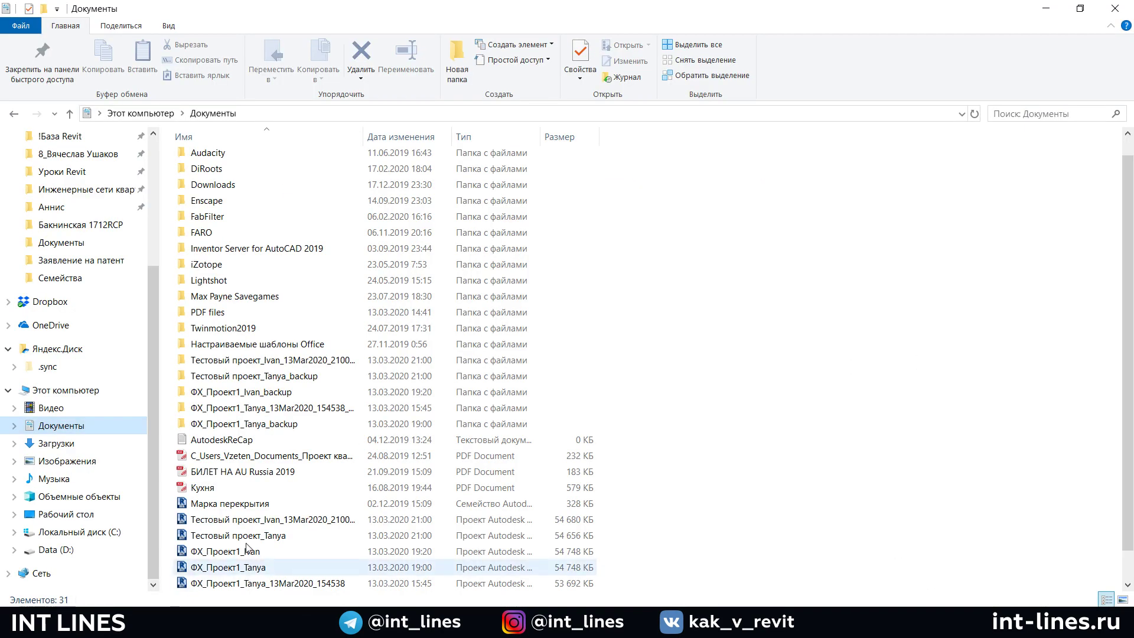
pyautogui.scroll(-1, 248, 531)
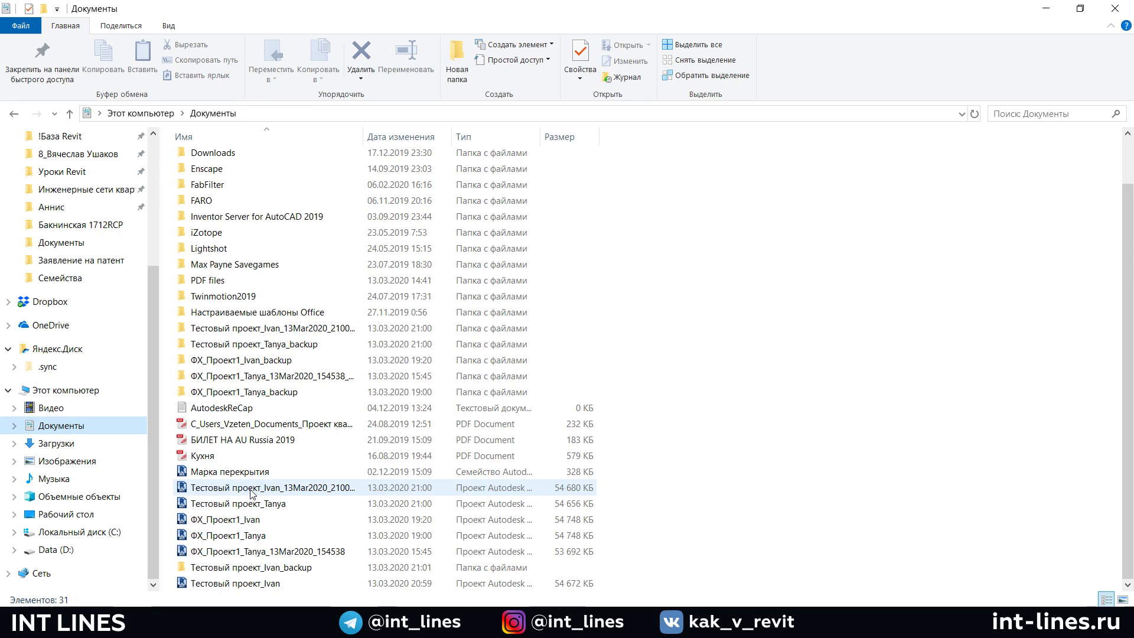
pyautogui.moveTo(265, 519)
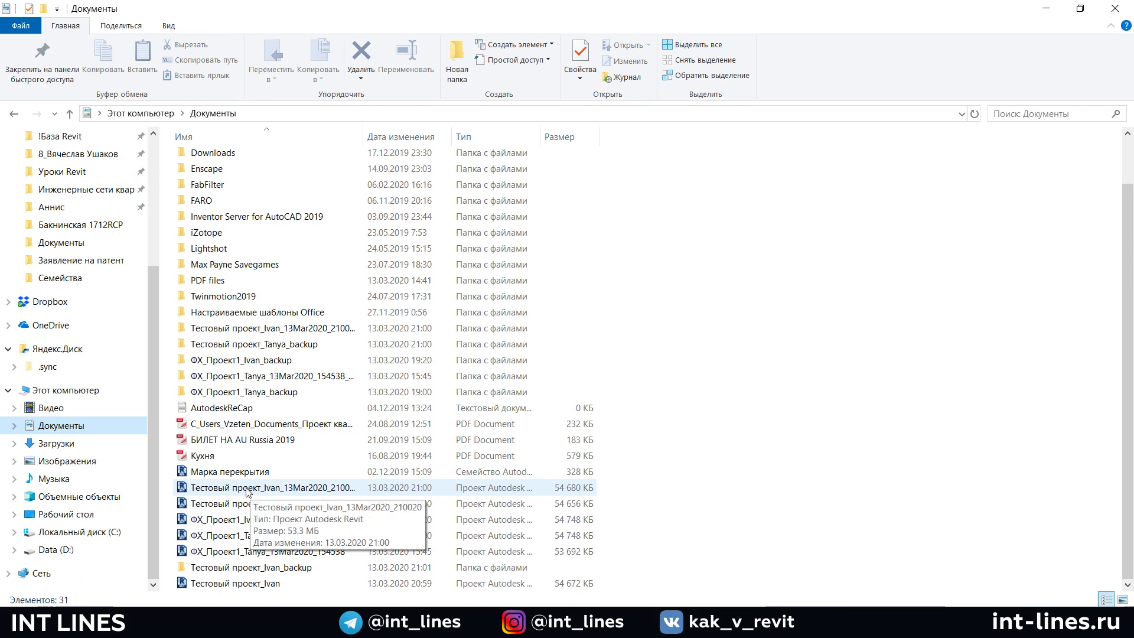
pyautogui.moveTo(237, 503)
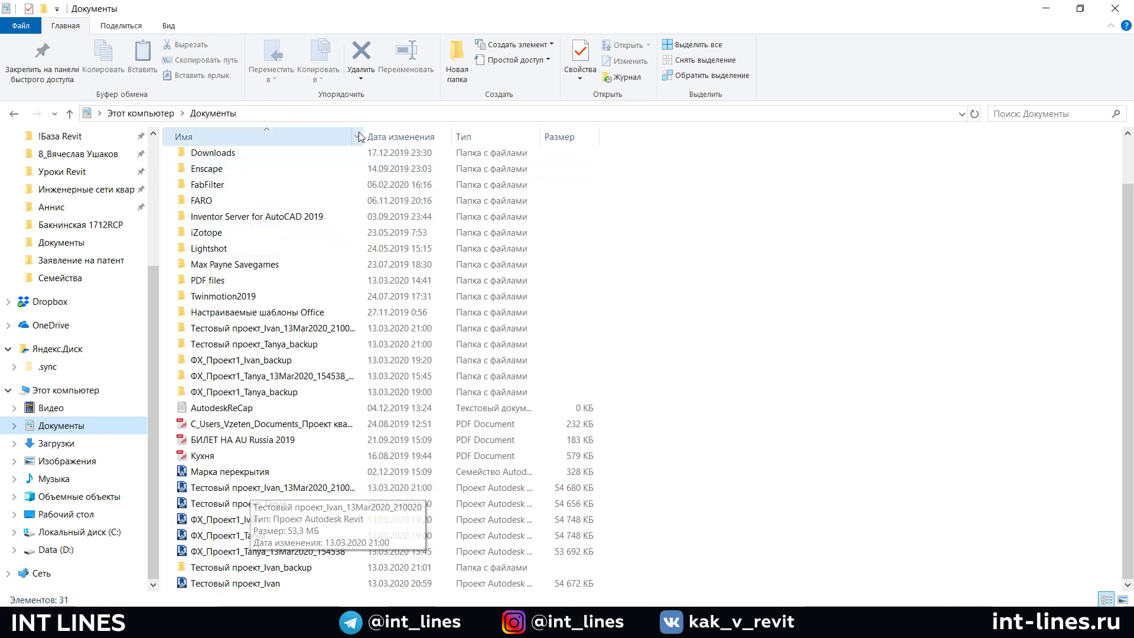
pyautogui.moveTo(364, 132); pyautogui.dragTo(399, 134)
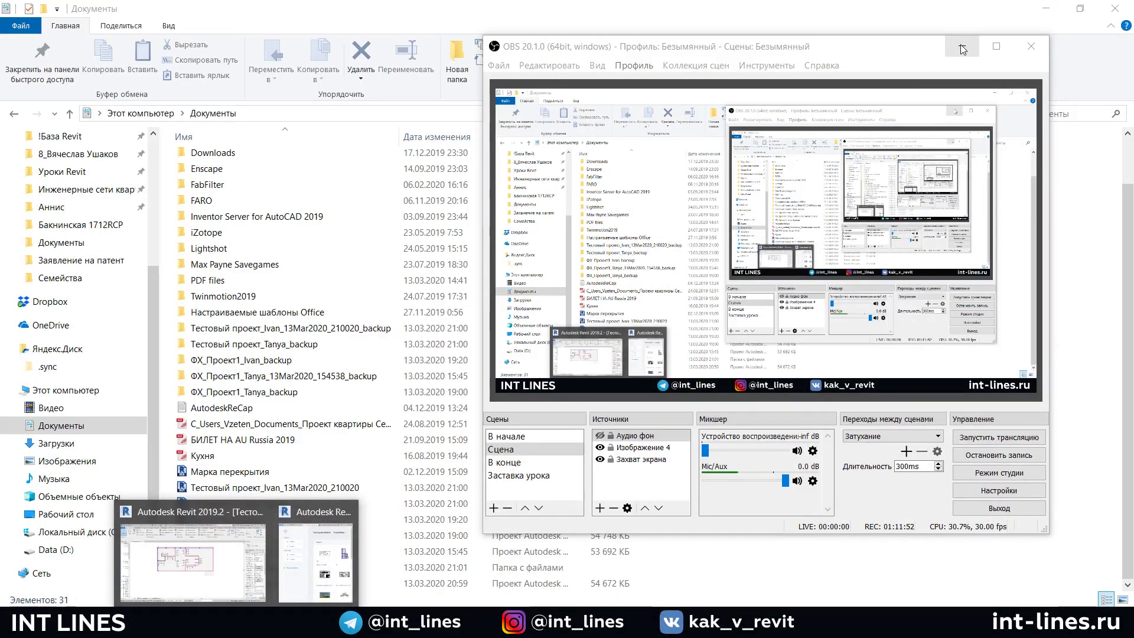
# Minimize OBS Studio and bring Revit's Обмерный план view back to the front
pyautogui.click(963, 50)
pyautogui.click(206, 572)
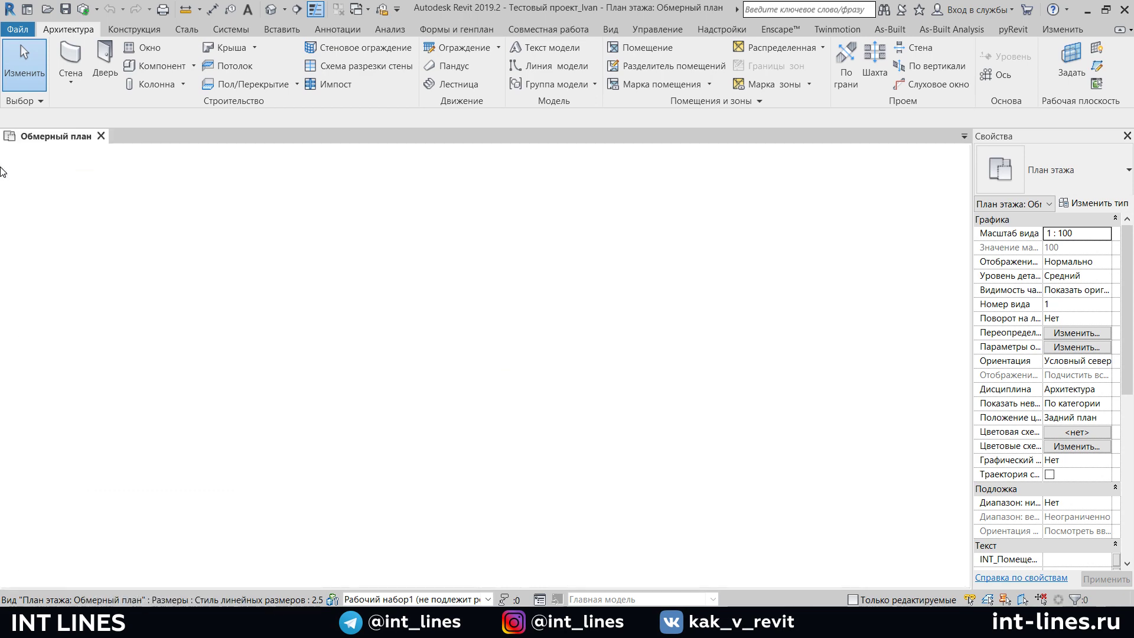
pyautogui.hotkey('alt', 'Tab')
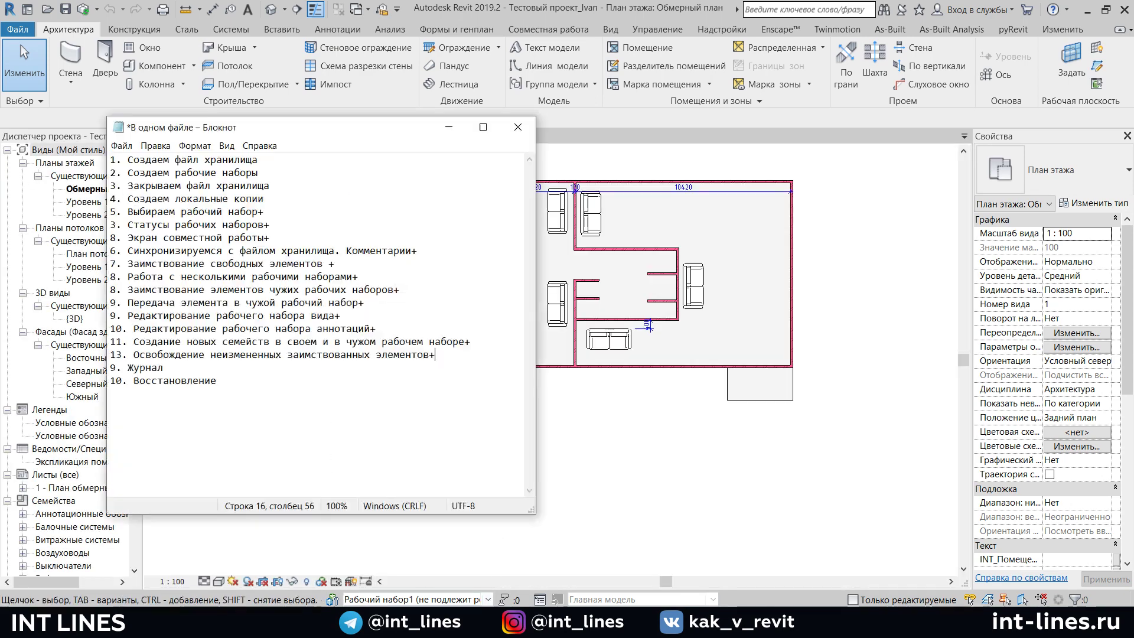
pyautogui.moveTo(250, 389); pyautogui.dragTo(331, 157)
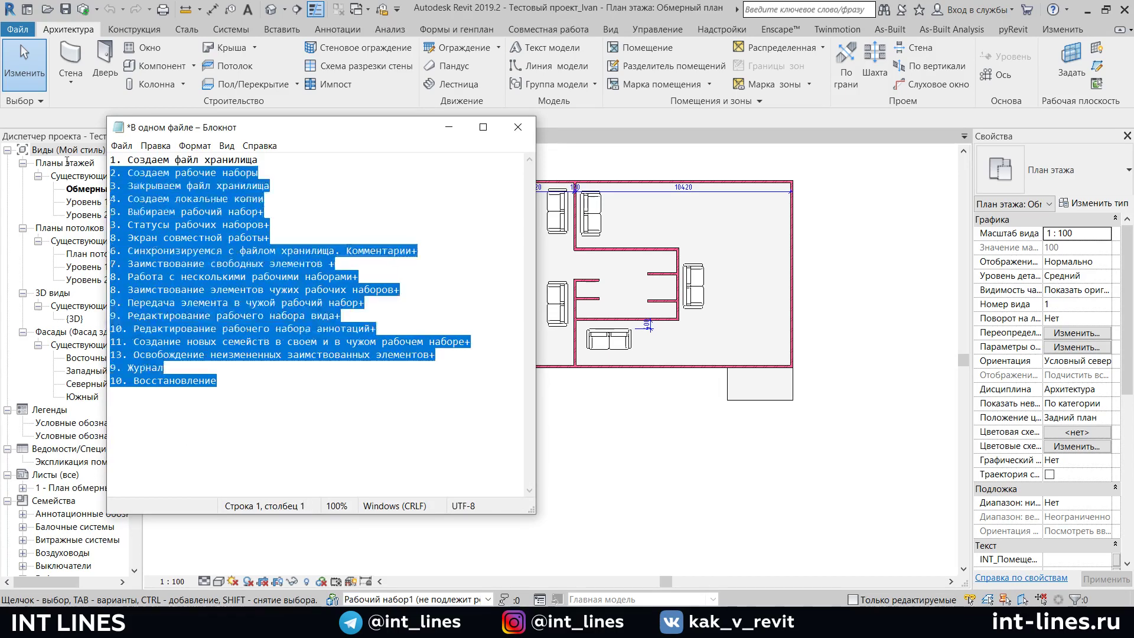
pyautogui.click(349, 193)
pyautogui.click(448, 126)
pyautogui.moveTo(408, 210)
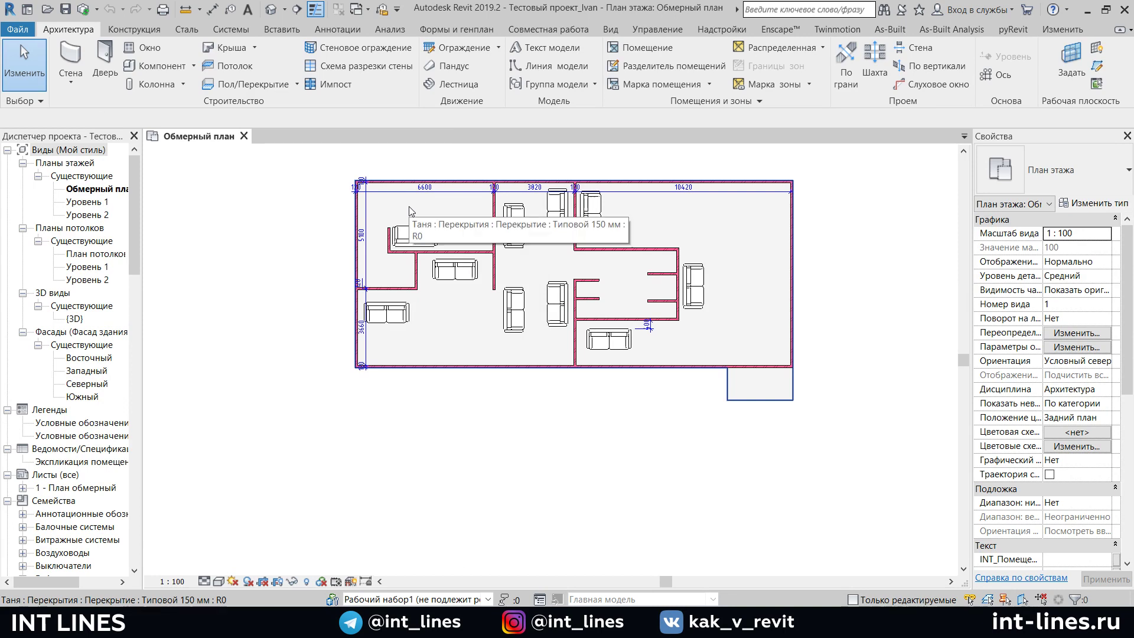